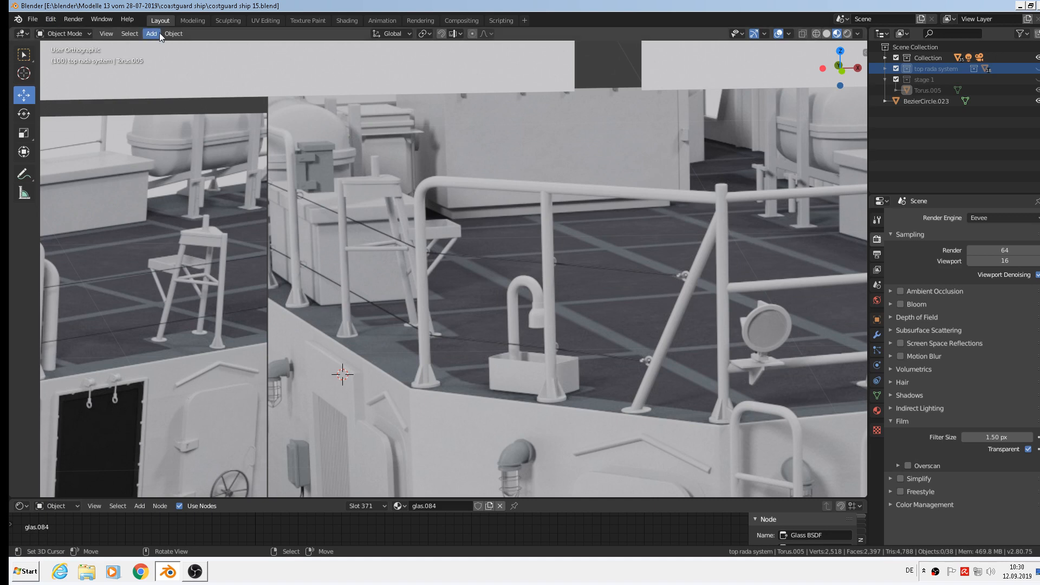
Add a cube mesh at the 3D cursor in the top rada system collection
left_click(171, 35)
mouse_move(151, 34)
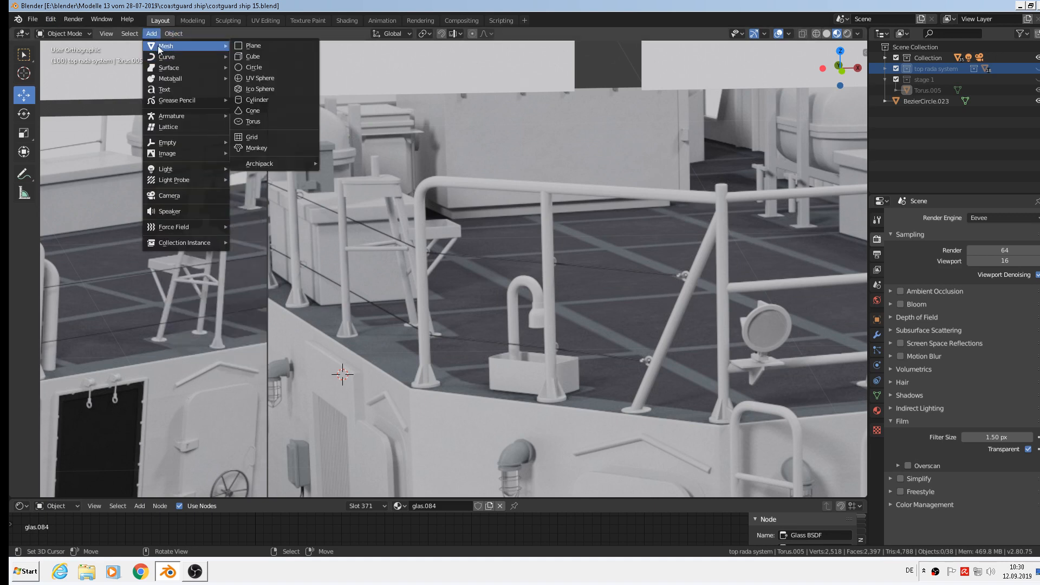
left_click(261, 56)
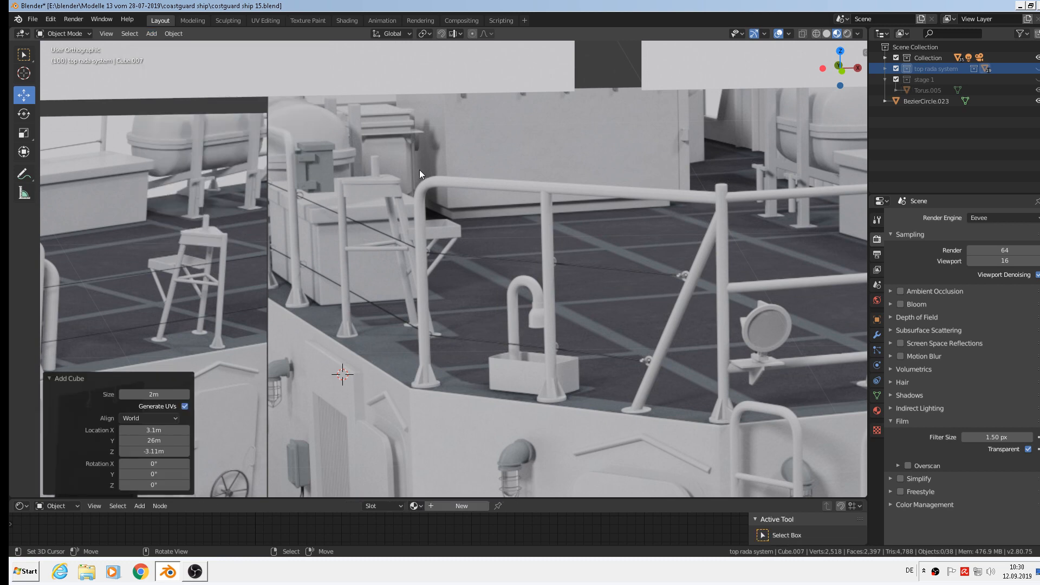
scroll(505, 349, "down", 6)
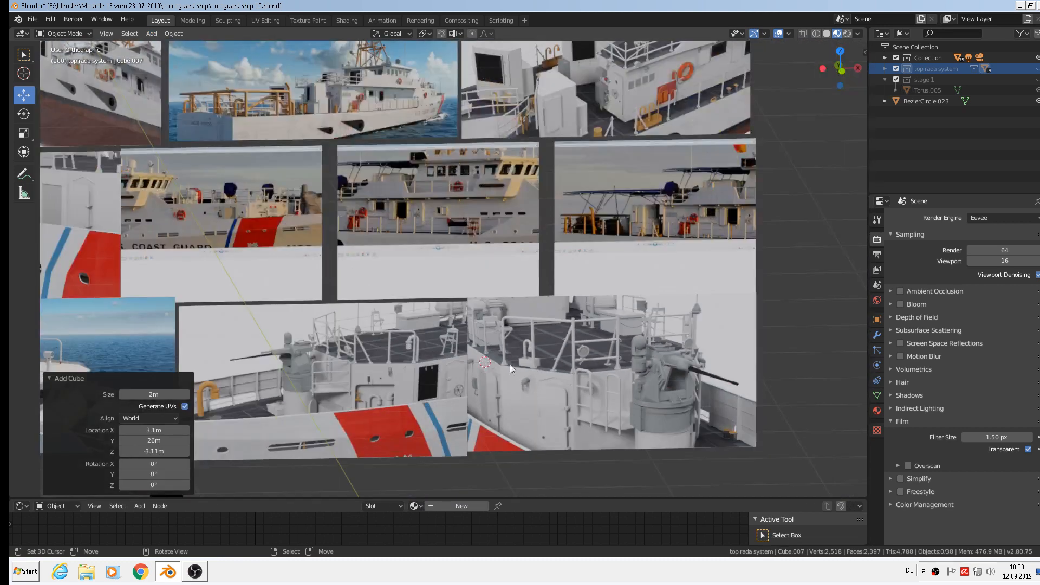
scroll(509, 364, "up", 2)
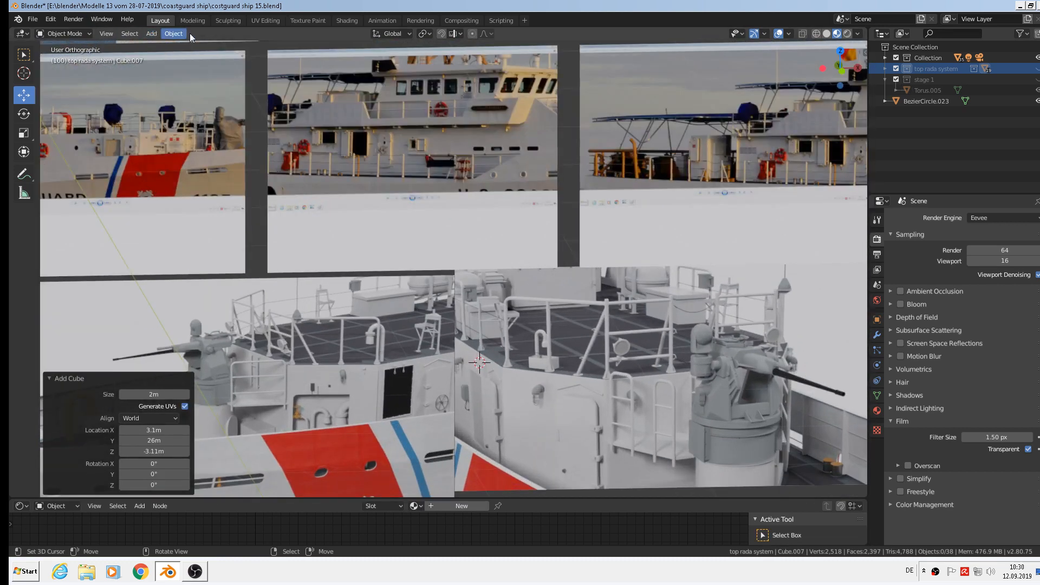
Make Collection the active collection, place the 3D cursor at the deck edge between the two lower reference images, and add a cube there
left_click(940, 57)
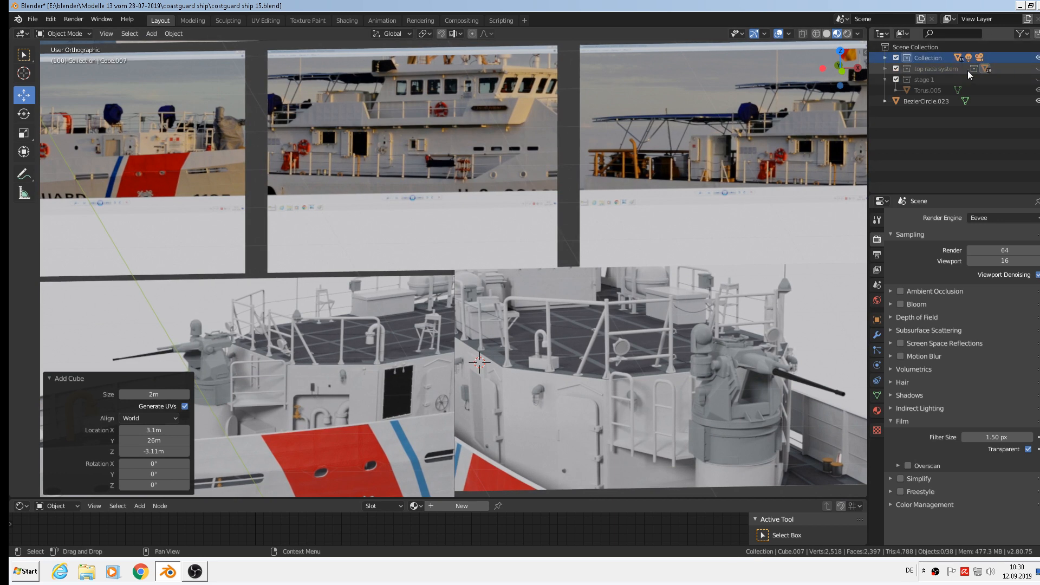
right_click(460, 332, "shift")
left_click(152, 33)
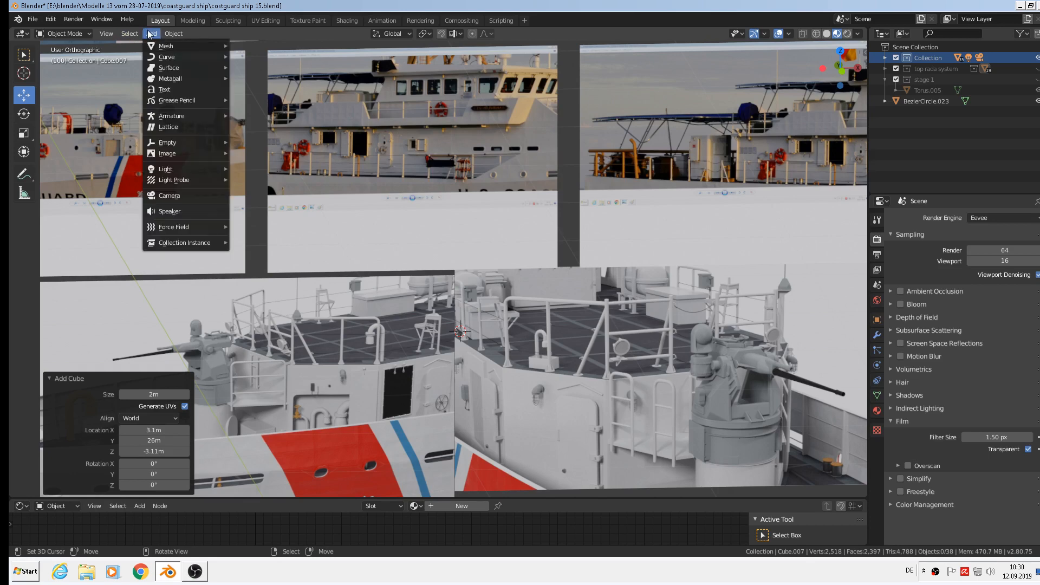
mouse_move(174, 48)
left_click(253, 57)
Scale the new cube down uniformly to about 0.069, and scale it again by about 0.679
scroll(714, 384, "up", 3)
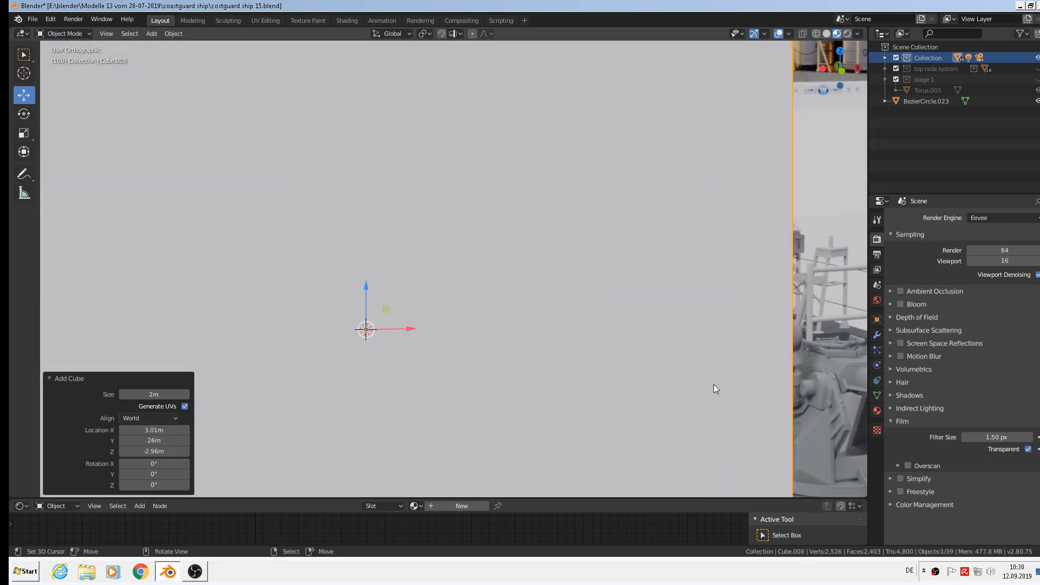
key("s")
left_click(391, 330)
scroll(395, 334, "up", 4)
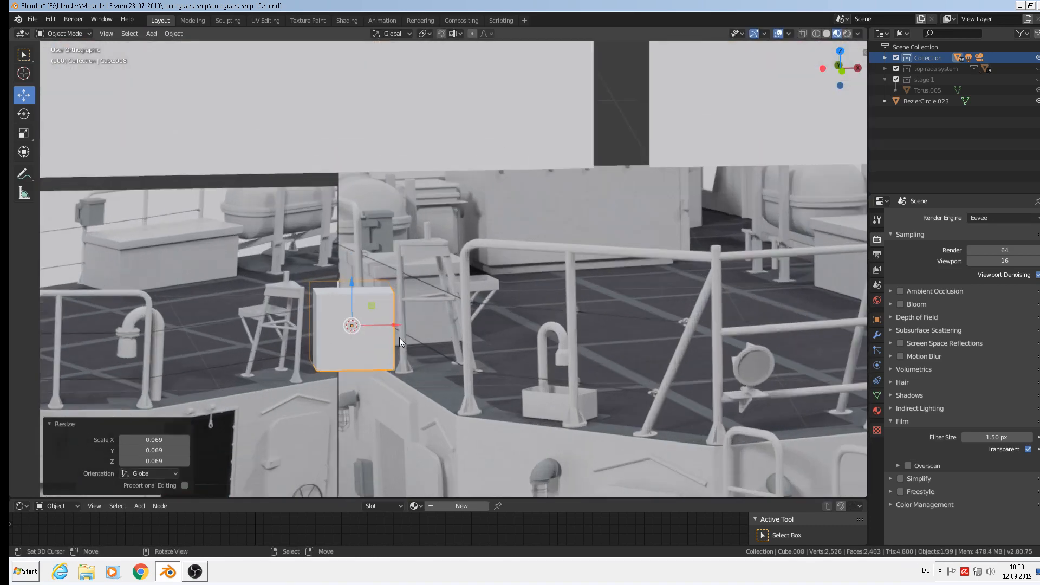
key("s")
left_click(367, 346)
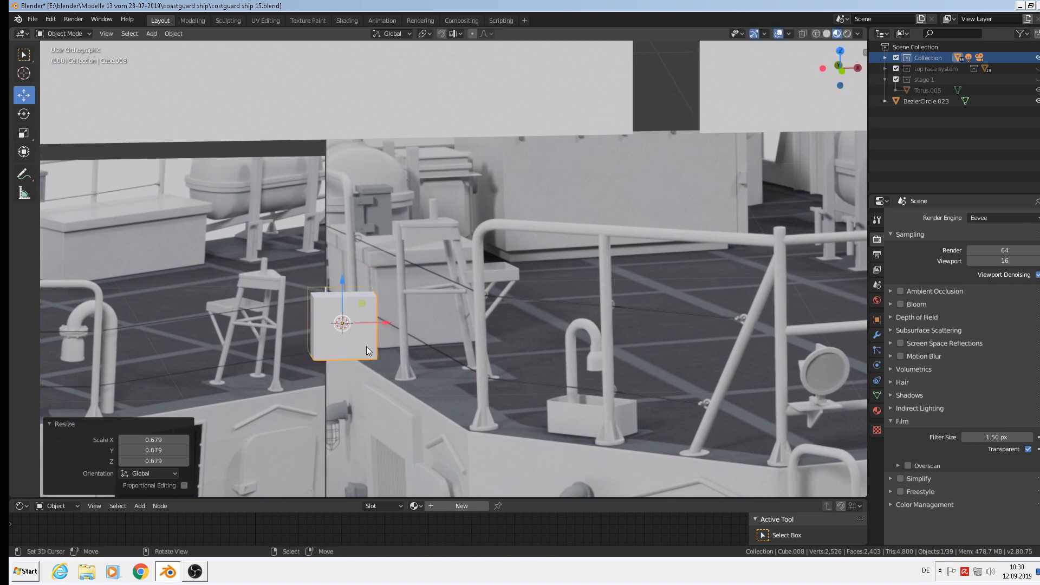
Move the small cube about -0.269 m along Y and flatten it along Z to about 0.062, forming a thin plate
middle_click_drag(366, 346, 393, 337)
left_click_drag(309, 311, 514, 399)
key("s")
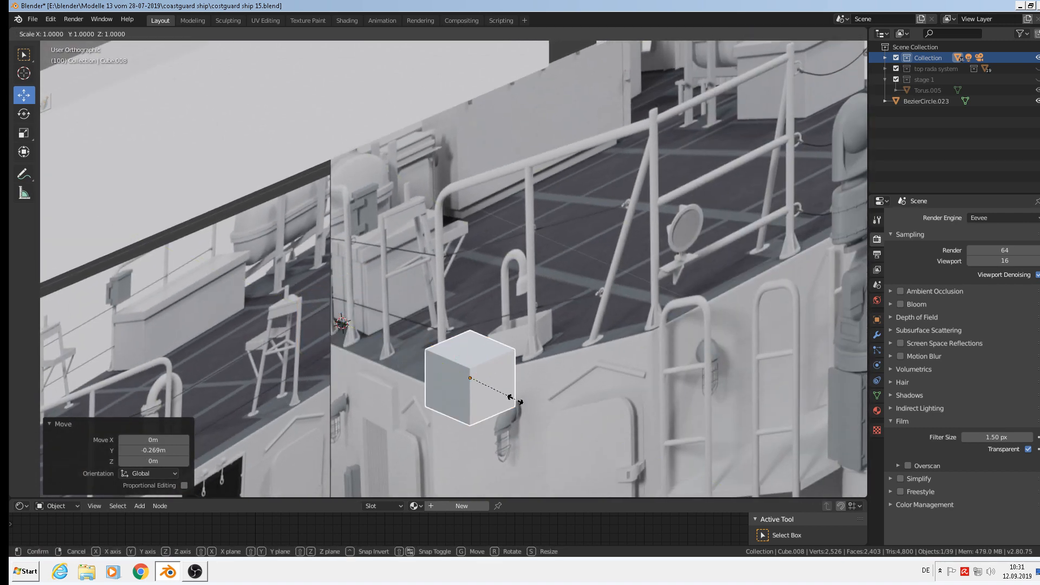
key("z")
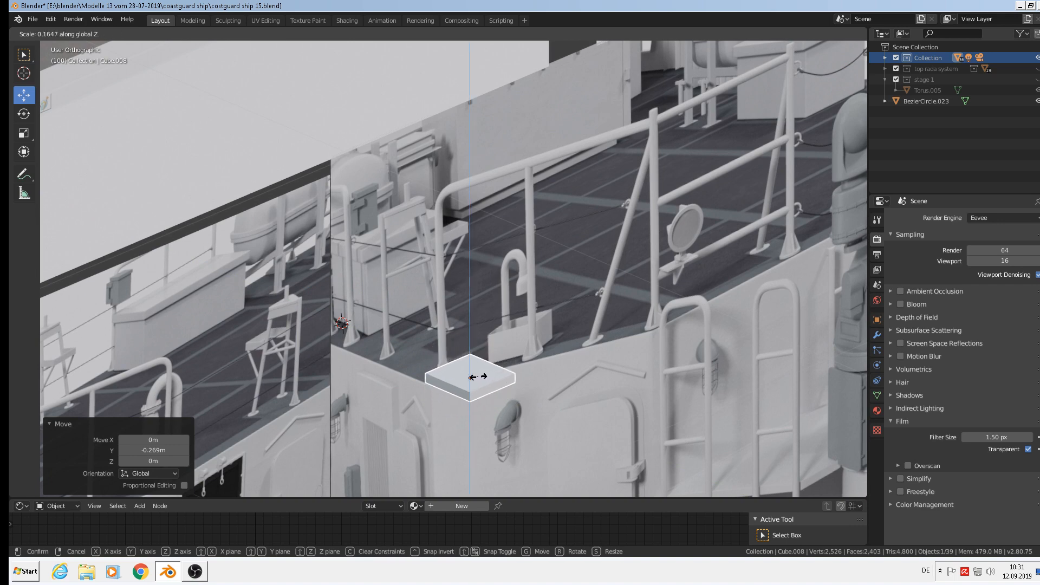
left_click(472, 375)
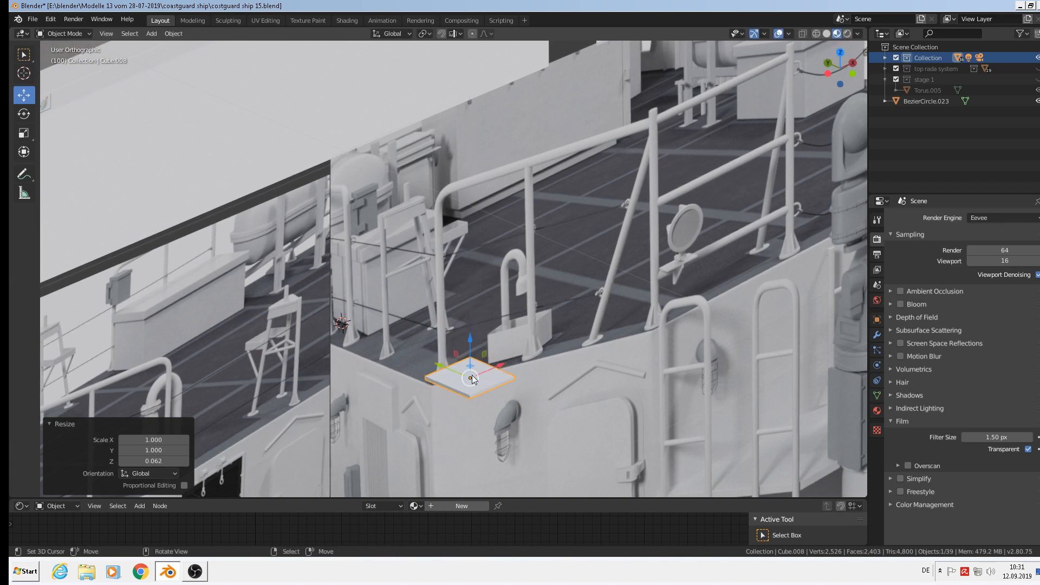
In Edit Mode, add two loop cuts across the plate's X direction and scale them closer together along X to about 0.344
scroll(479, 375, "up", 9)
key("Tab")
middle_click_drag(460, 374, 381, 394)
key("ctrl+r")
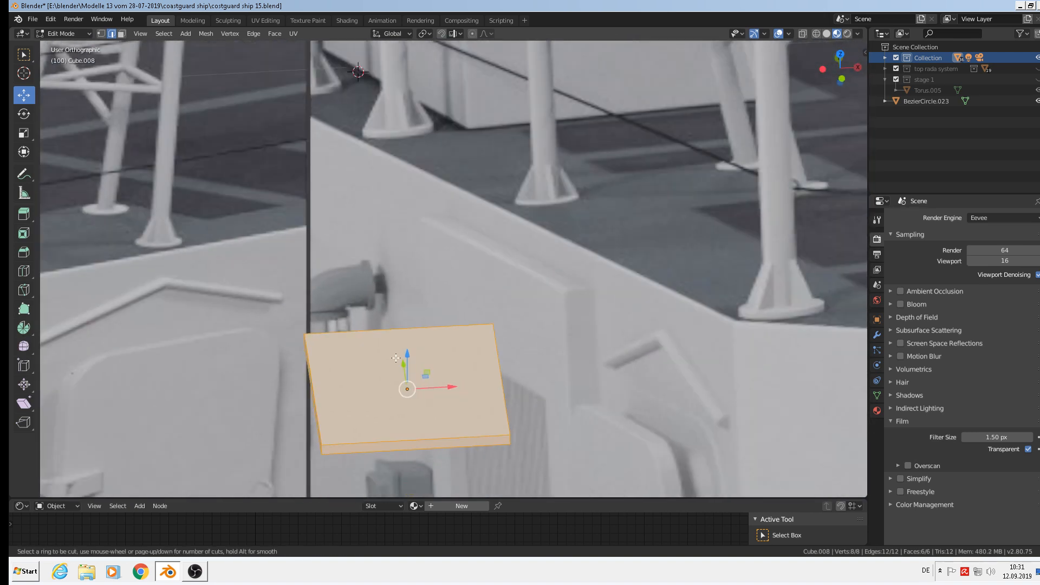
scroll(408, 331, "up", 2)
scroll(409, 331, "down", 1)
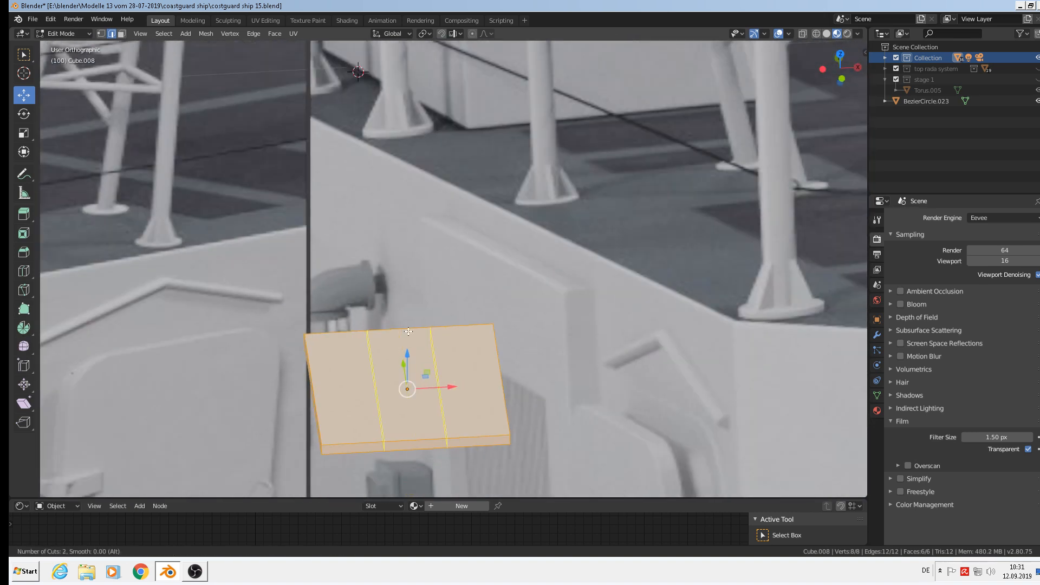
left_click(409, 332)
right_click(460, 387)
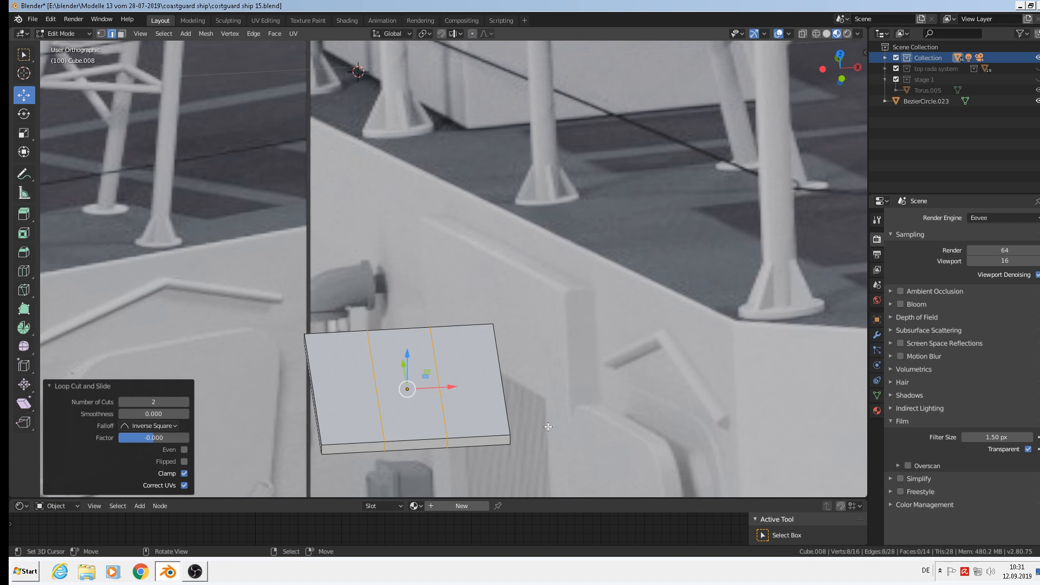
key("s")
key("x")
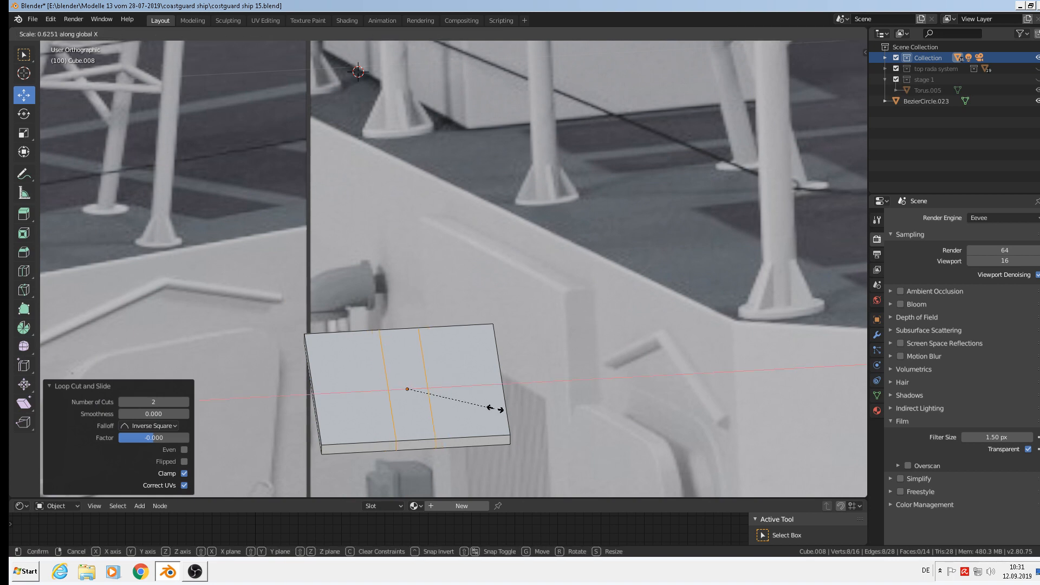
left_click(458, 389)
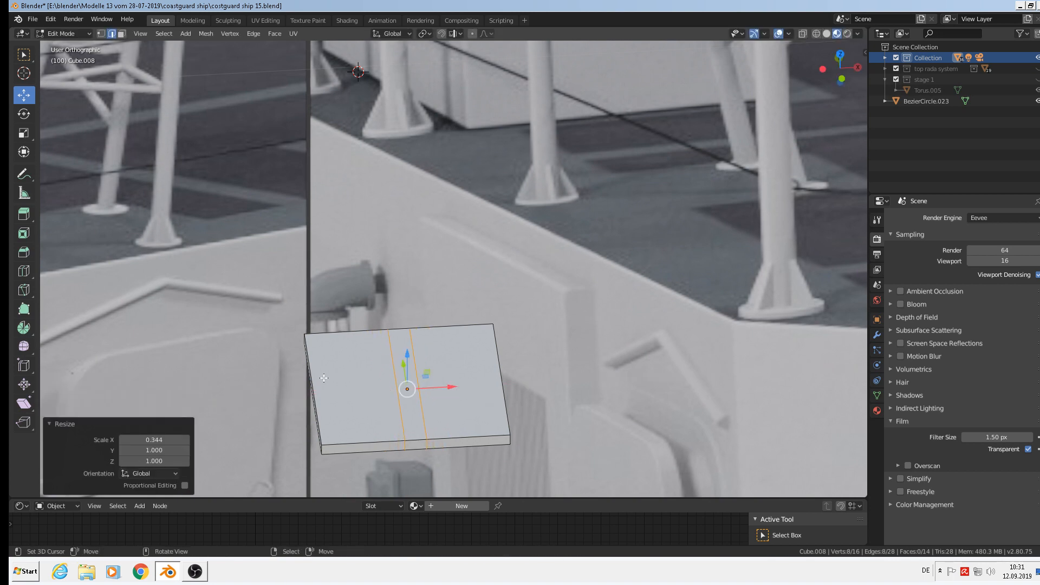
Add two crossing loop cuts to the plate and scale them closer together along Y to about 0.315
key("ctrl+r")
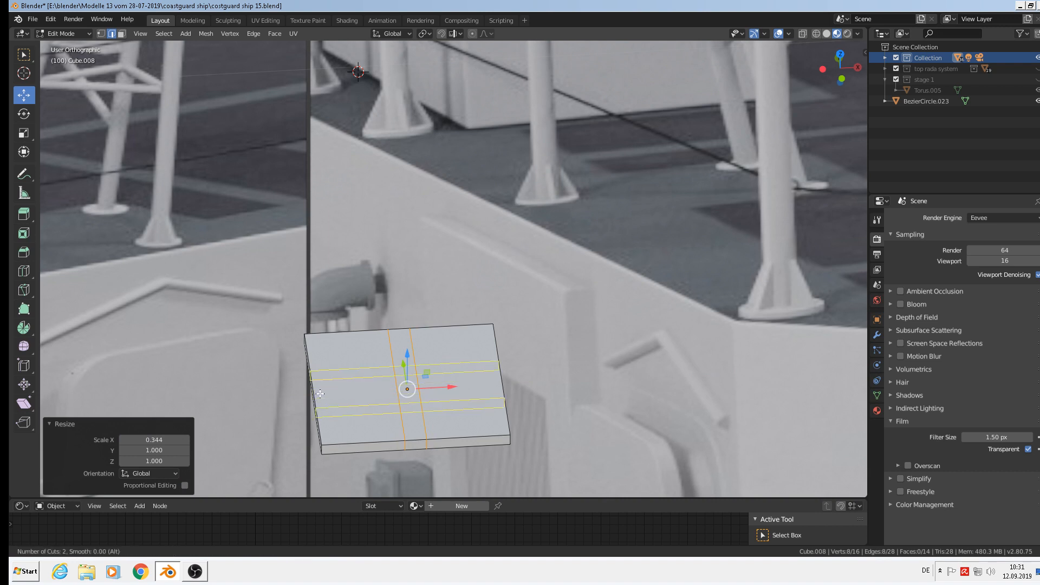
left_click(324, 398)
right_click(325, 400)
middle_click_drag(364, 421, 406, 432)
key("s")
key("y")
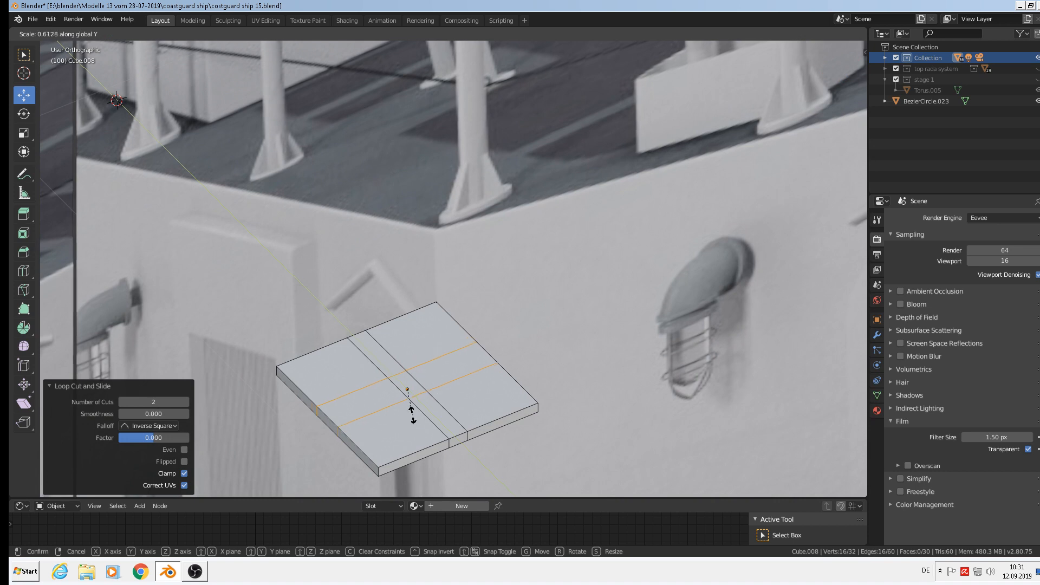
left_click(415, 396)
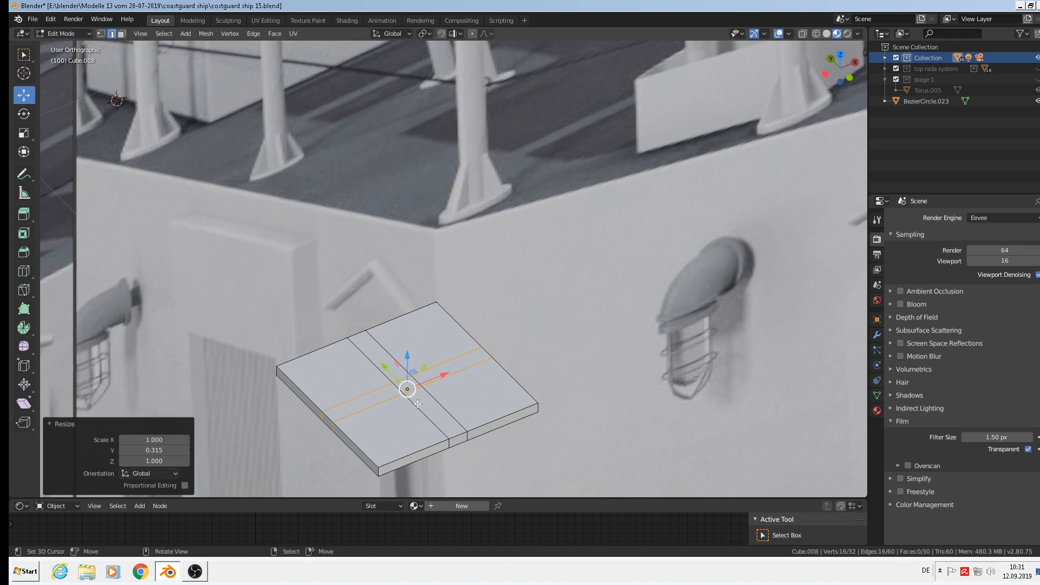
Select the four vertical corner edges of the plate and delete them as edges
middle_click_drag(409, 425, 394, 427)
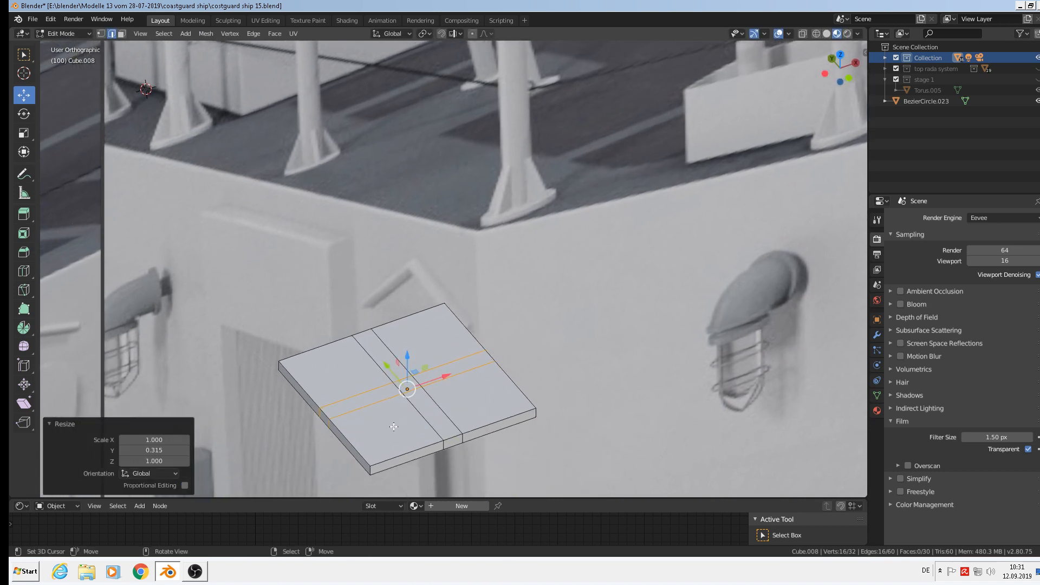
right_click(279, 368)
right_click(372, 472, "shift")
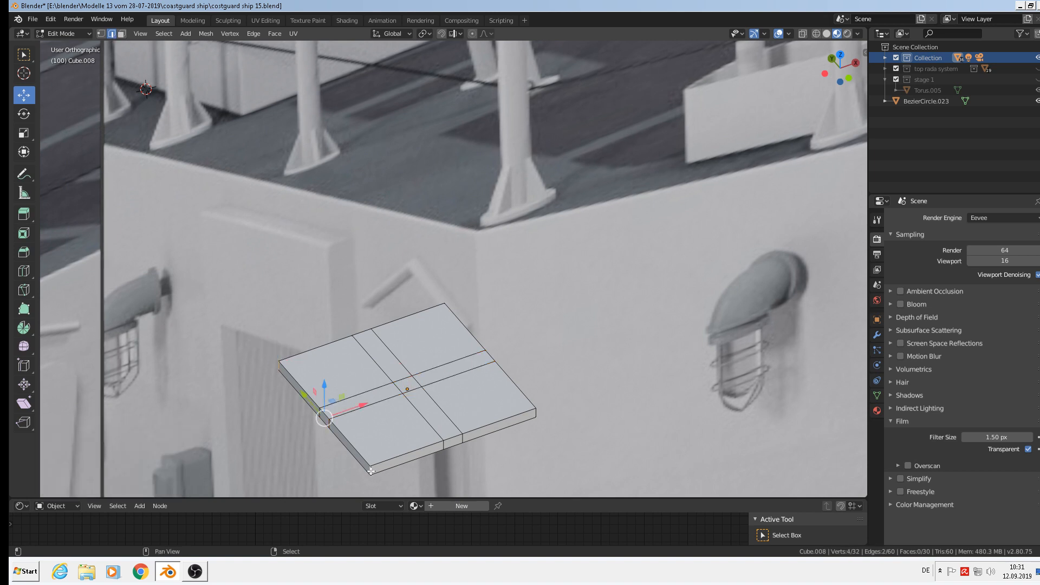
middle_click_drag(489, 464, 446, 486)
right_click(566, 428, "shift")
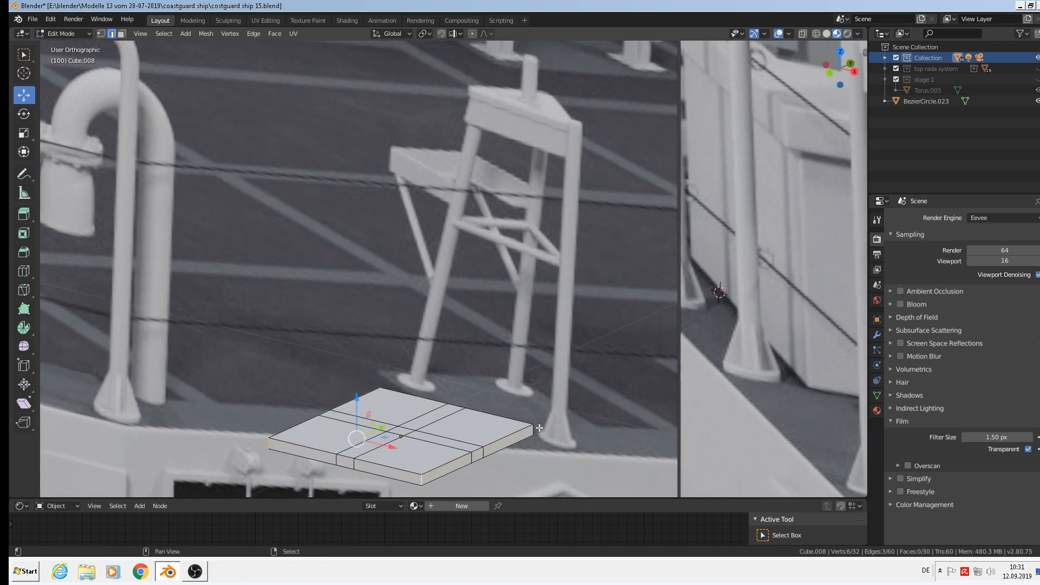
right_click(539, 429, "shift")
key("x")
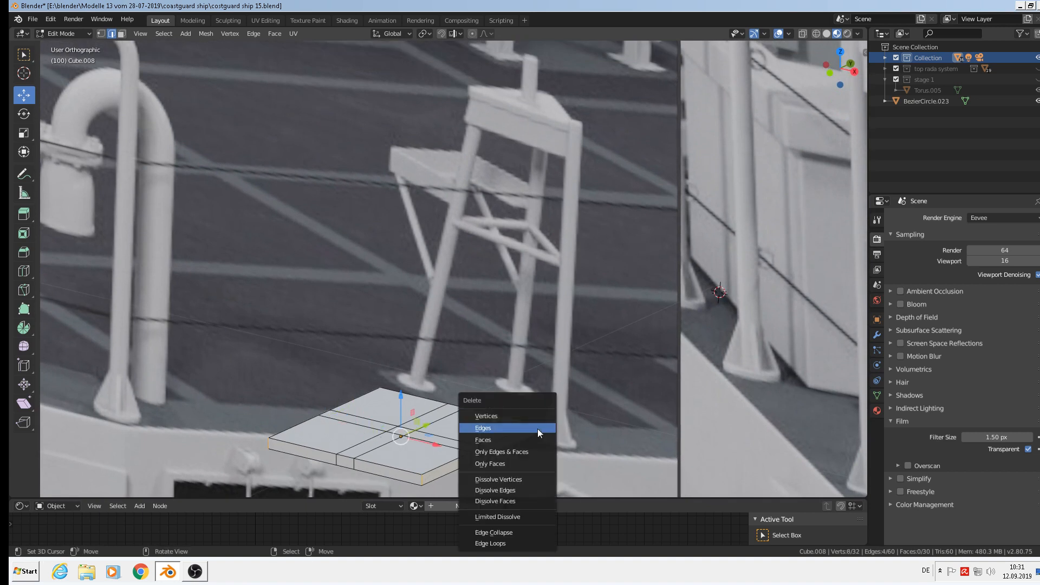
left_click(537, 428)
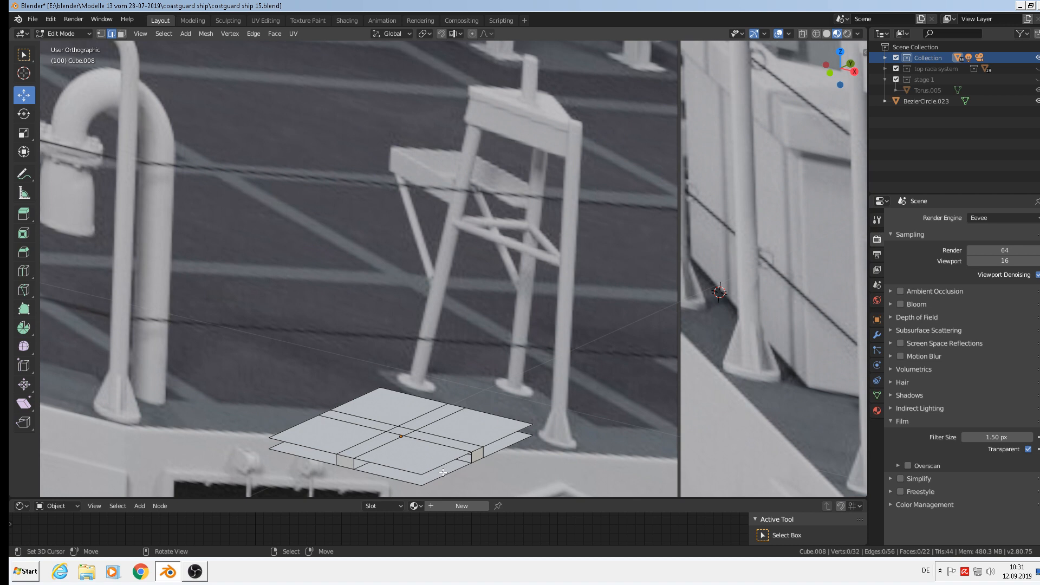
Switch to vertex selection, select the eight outer corner vertices of the plate and delete them to leave a cross shape
left_click(100, 34)
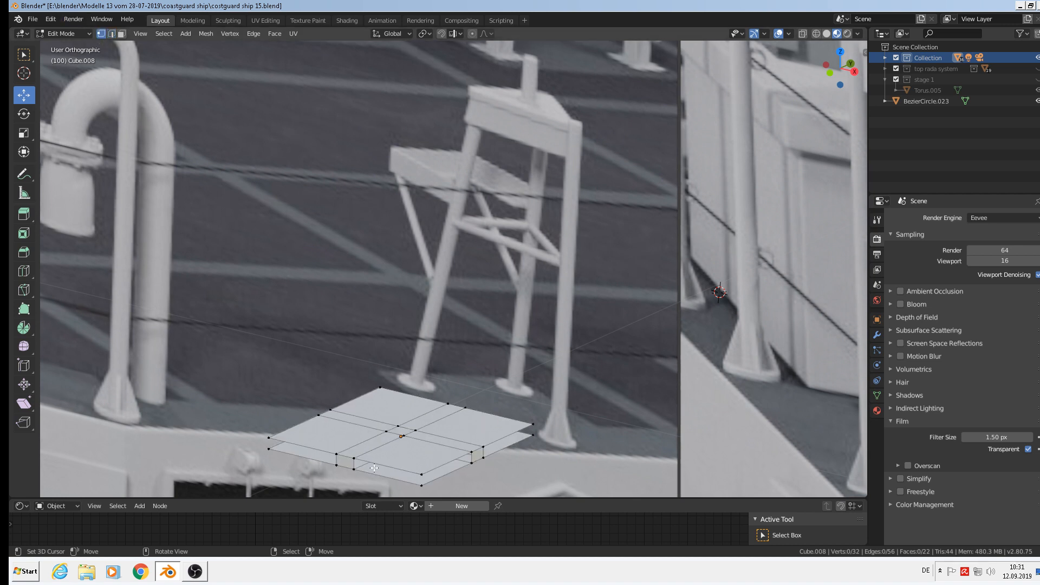
right_click(421, 486)
key("g")
right_click(416, 482)
right_click(422, 475, "shift")
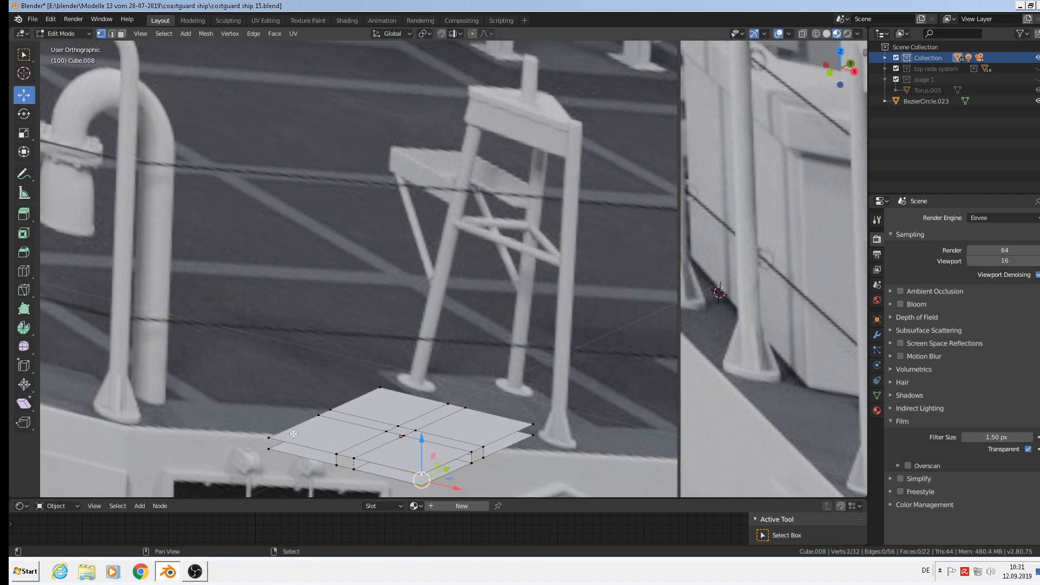
right_click(269, 437, "shift")
right_click(269, 449, "shift")
right_click(388, 380, "shift")
right_click(530, 421, "shift")
right_click(549, 441, "shift")
middle_click_drag(549, 441, 691, 466)
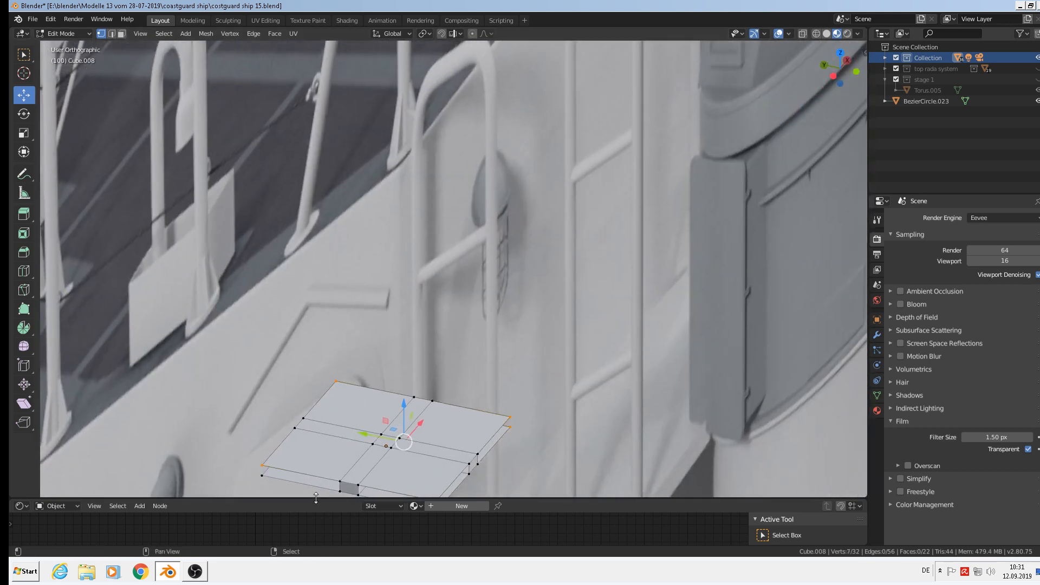
right_click(258, 473, "shift")
key("x")
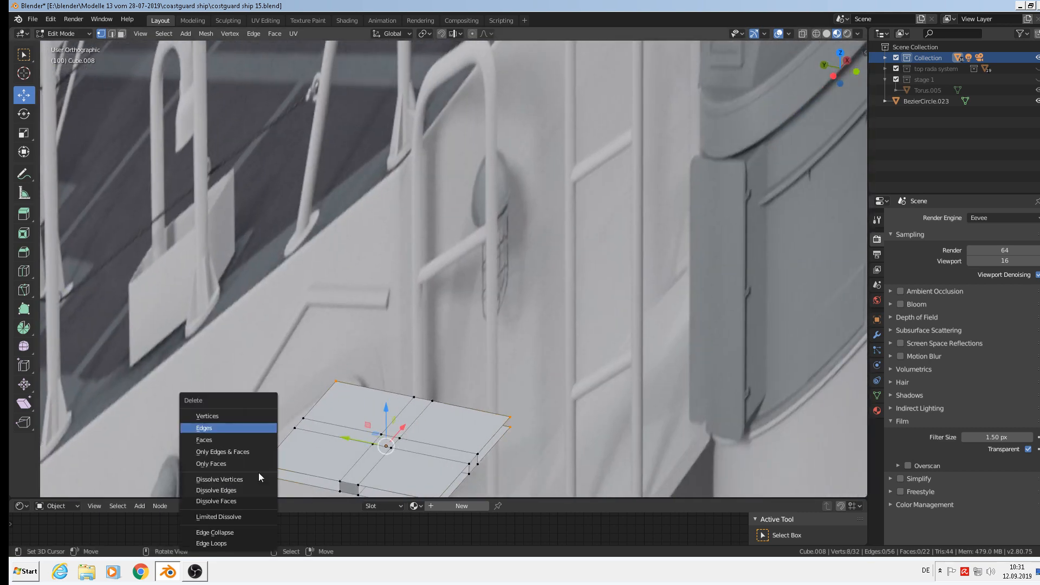
left_click(250, 414)
Fill the open side of the cross arm with the closed end, making a face from its four bordering vertices
middle_click_drag(351, 470, 390, 368, "shift")
scroll(390, 368, "up", 2)
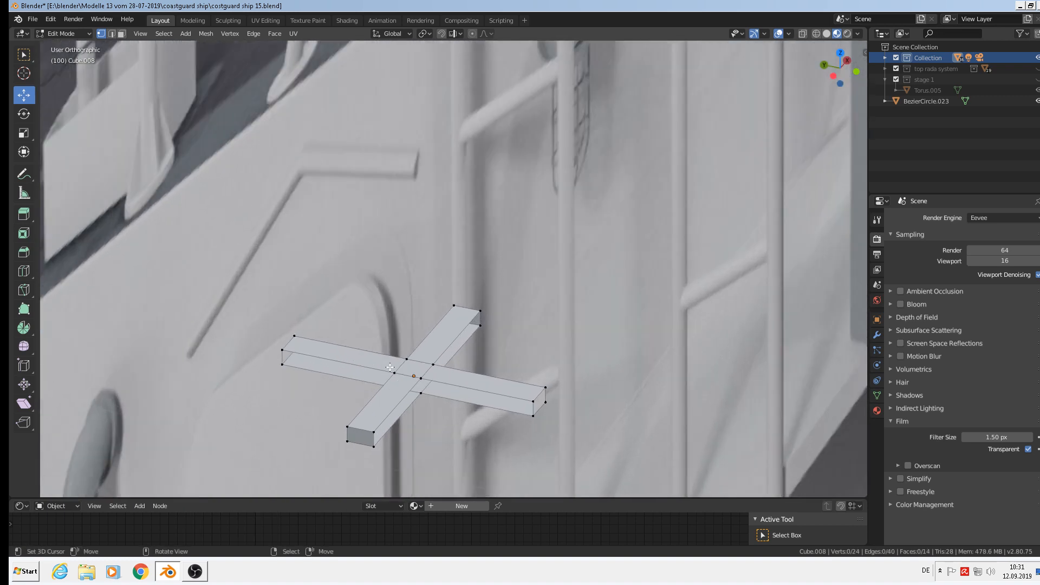
right_click(423, 377)
right_click(372, 435, "shift")
right_click(373, 448, "shift")
right_click(424, 392, "shift")
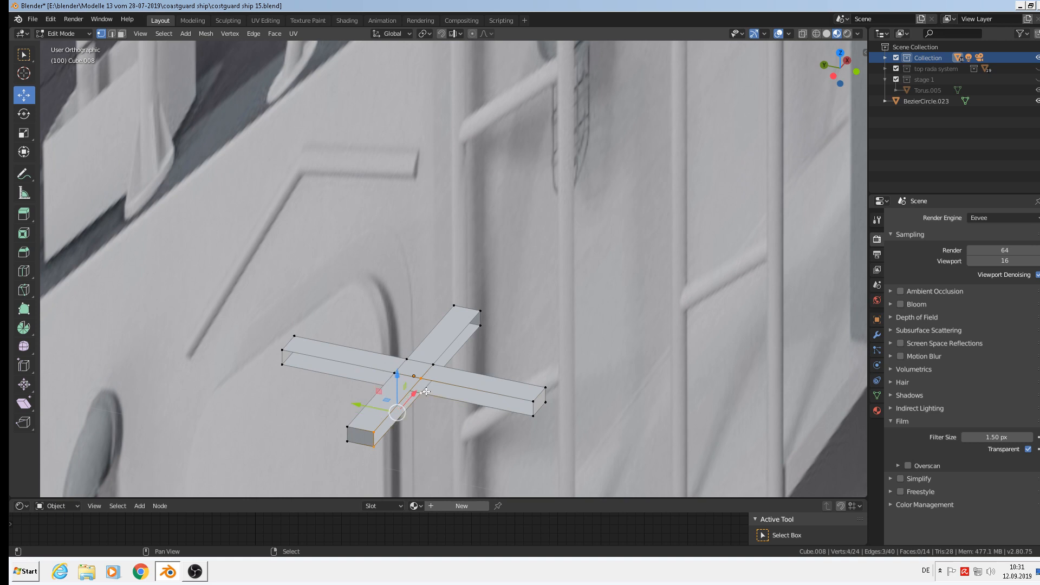
Fill the open side of the adjoining cross arm, from the shared inner corner to the arm's outer end
right_click(424, 378)
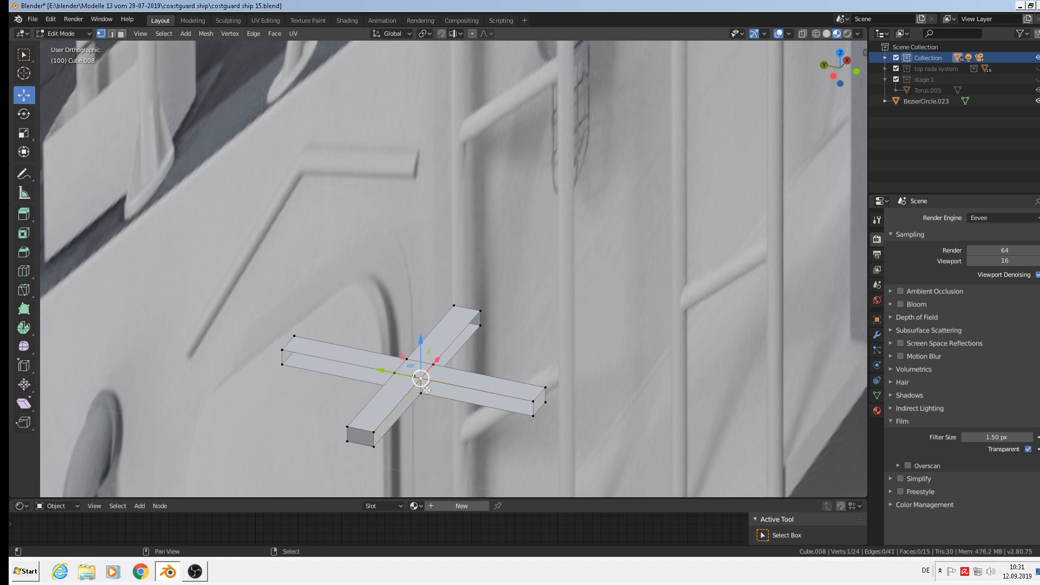
right_click(426, 396, "shift")
right_click(537, 417, "shift")
right_click(531, 403, "shift")
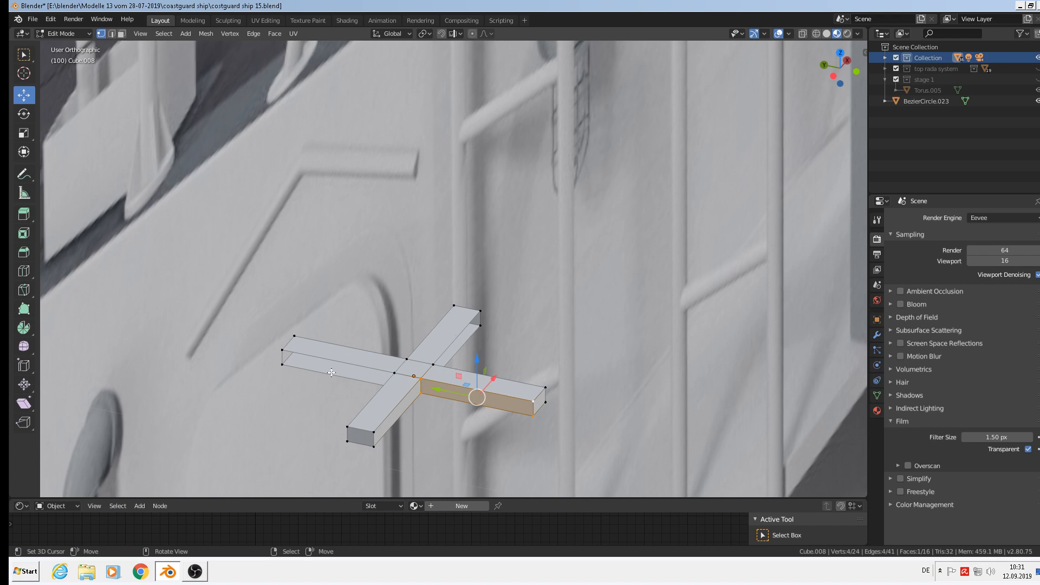
Try to fill the open side of the next cross arm with a face from four vertices at its inner corner and outer end
right_click(395, 373)
right_click(283, 350, "shift")
middle_click_drag(283, 350, 334, 352)
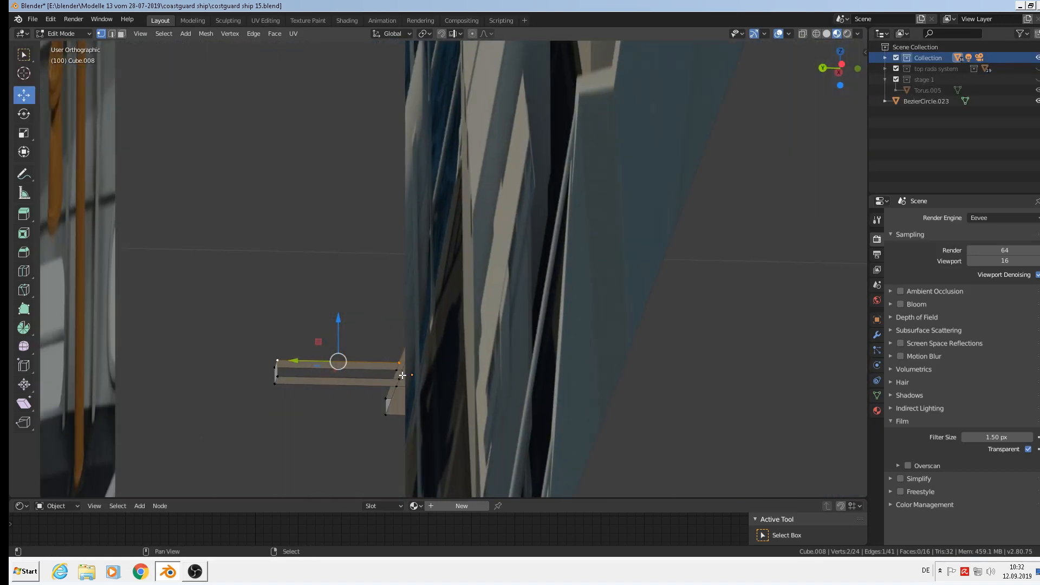
right_click(400, 378, "shift")
right_click(275, 381, "shift")
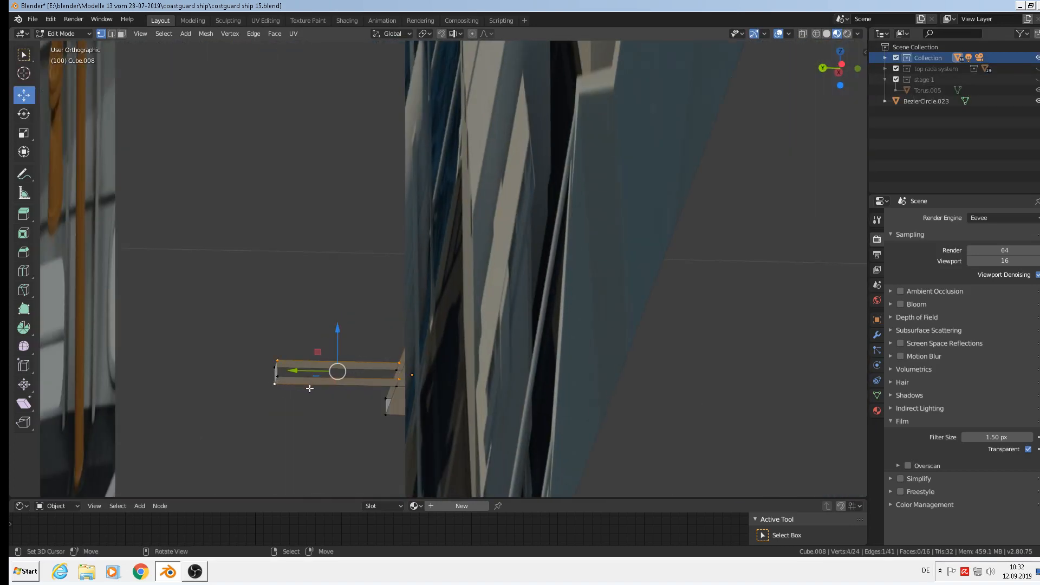
key("f")
Fill an open arm side at the next inner corner of the cross with a face from its four bordering vertices
middle_click_drag(358, 393, 260, 415)
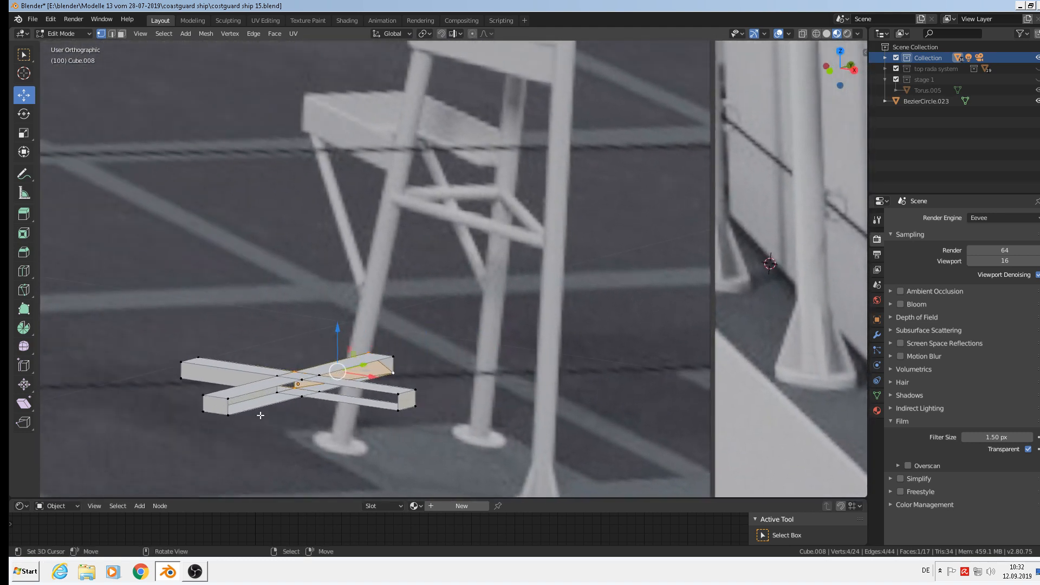
right_click(300, 378)
right_click(302, 395, "shift")
right_click(233, 413, "shift")
right_click(233, 398, "shift")
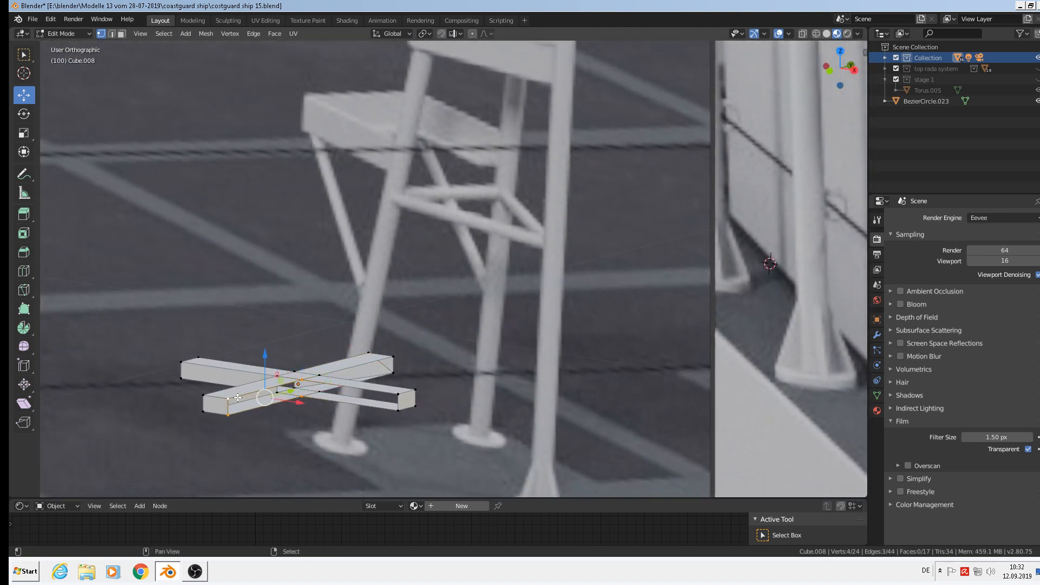
key("f")
Fill the open side of the adjoining arm that shares this inner corner, using the corner's and arm end's four vertices
right_click(302, 379)
right_click(302, 395, "shift")
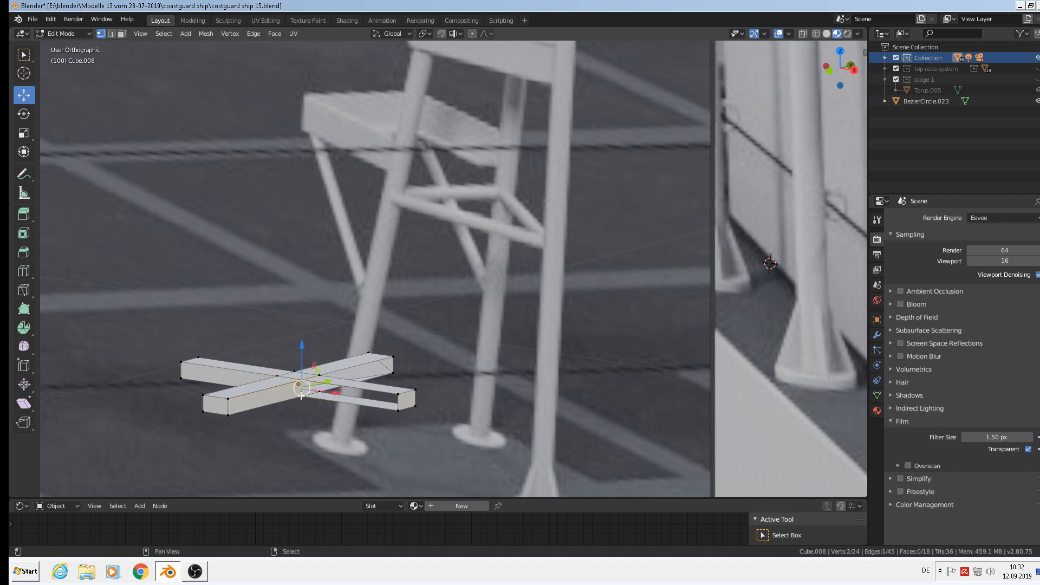
right_click(390, 412, "shift")
right_click(400, 397, "shift")
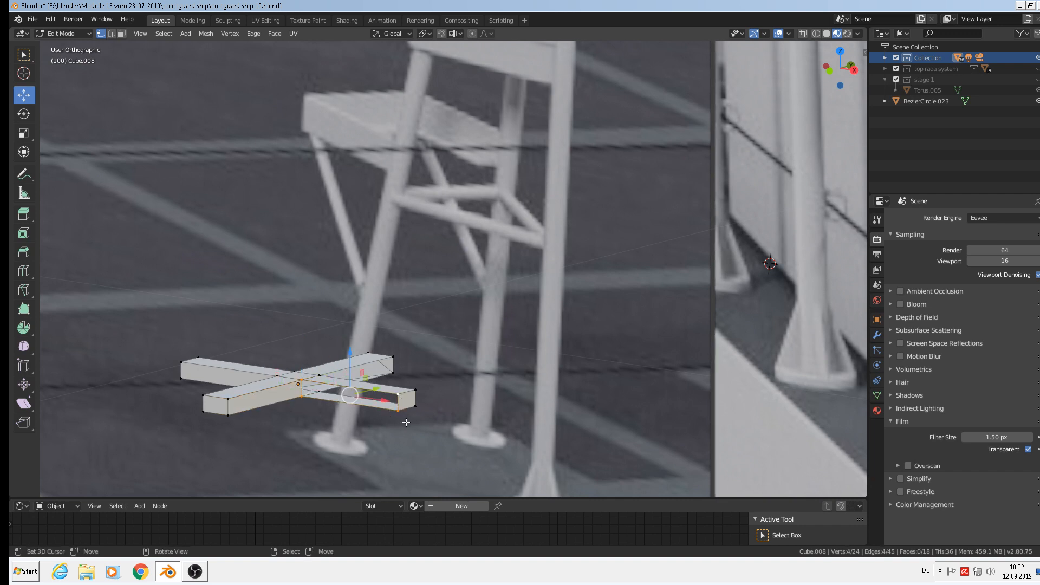
key("f")
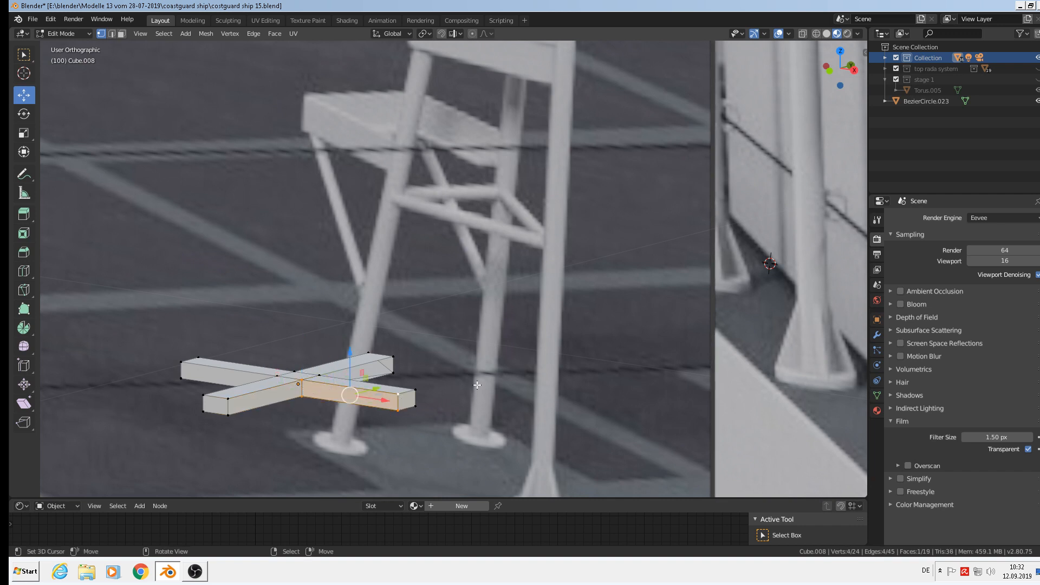
Switch to wireframe shading and fill an open arm side at the remaining unfilled inner corner from its four bordering vertices
left_click(816, 33)
middle_click_drag(454, 373, 299, 379)
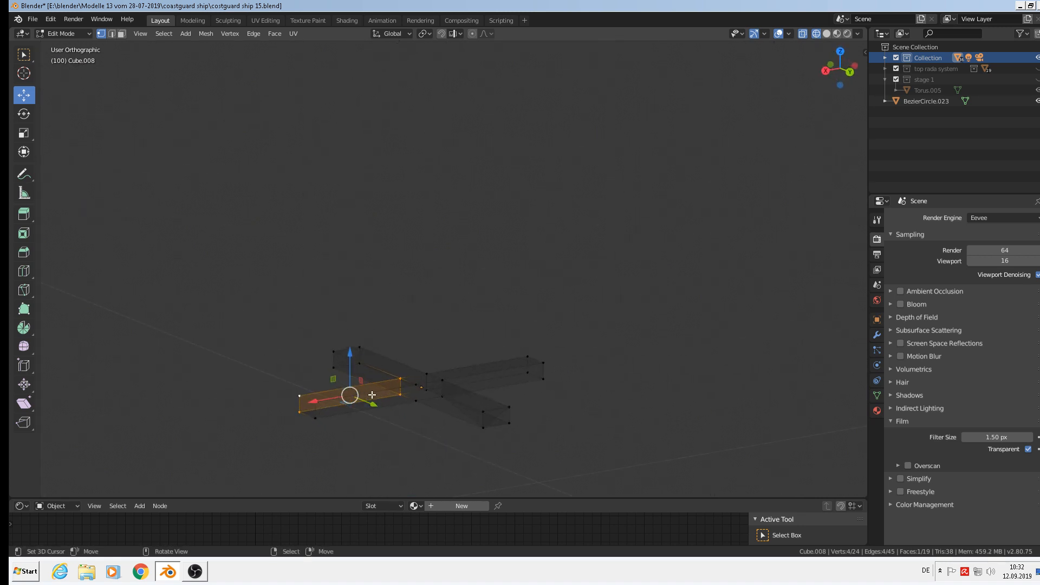
scroll(372, 395, "up", 3)
left_click(455, 382)
left_click(433, 403, "shift")
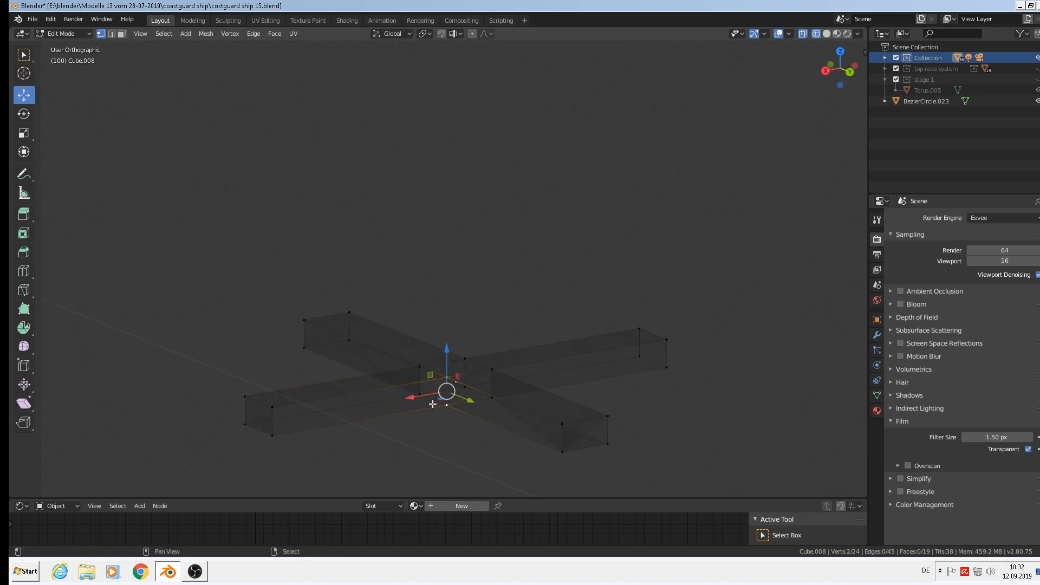
left_click(272, 436, "shift")
left_click(272, 407, "shift")
key("f")
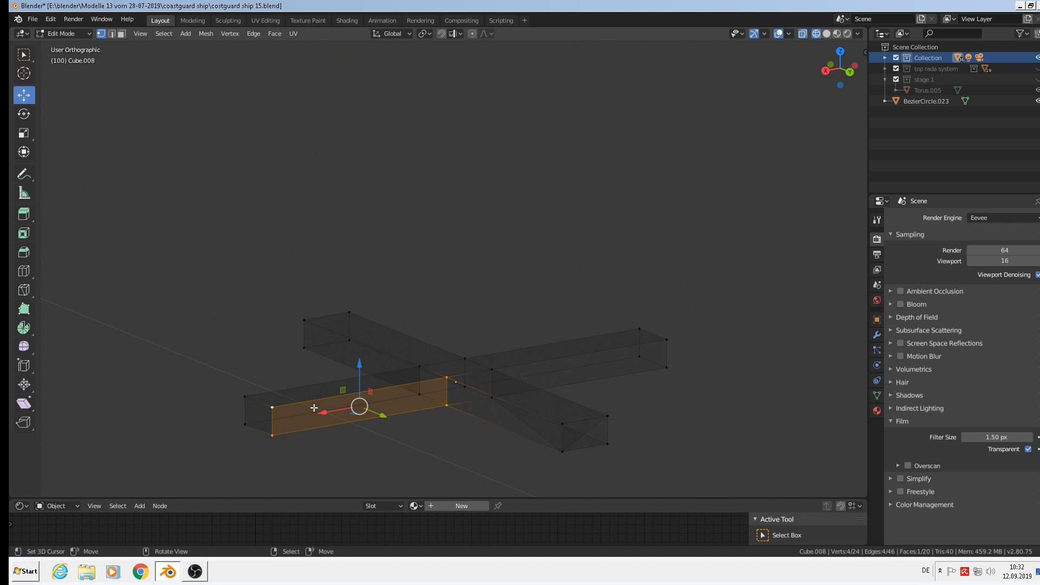
Fill the other arm side at that corner, joining the inner vertical edge to the neighbouring arm's outer end with a face
left_click(448, 378)
left_click(447, 407, "shift")
left_click(564, 424, "shift")
left_click(564, 450, "shift")
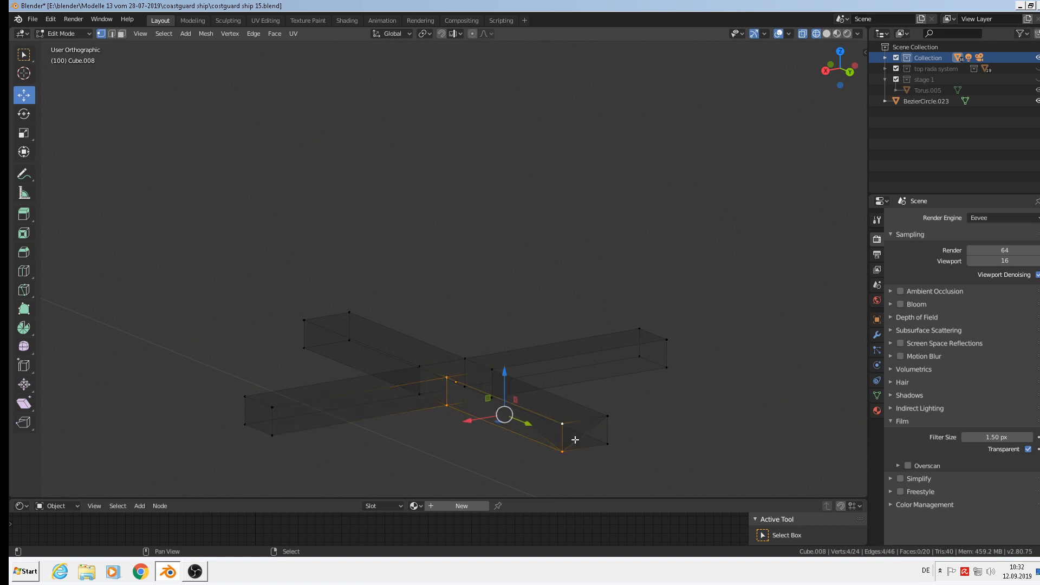
key("f")
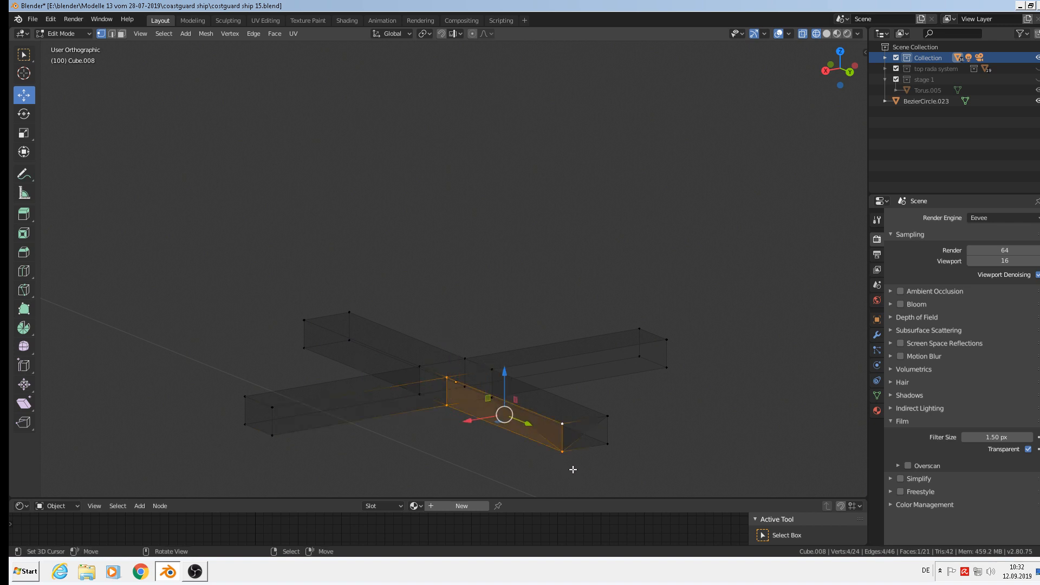
Switch to edge selection and delete the two stray diagonal edges at the end of the cross arm
middle_click_drag(573, 469, 534, 427)
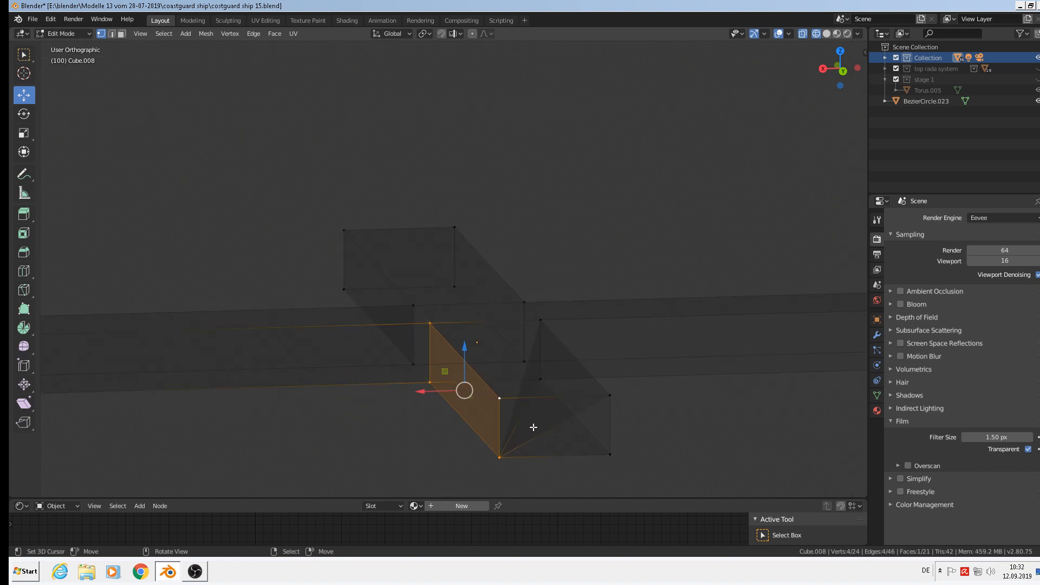
key("2")
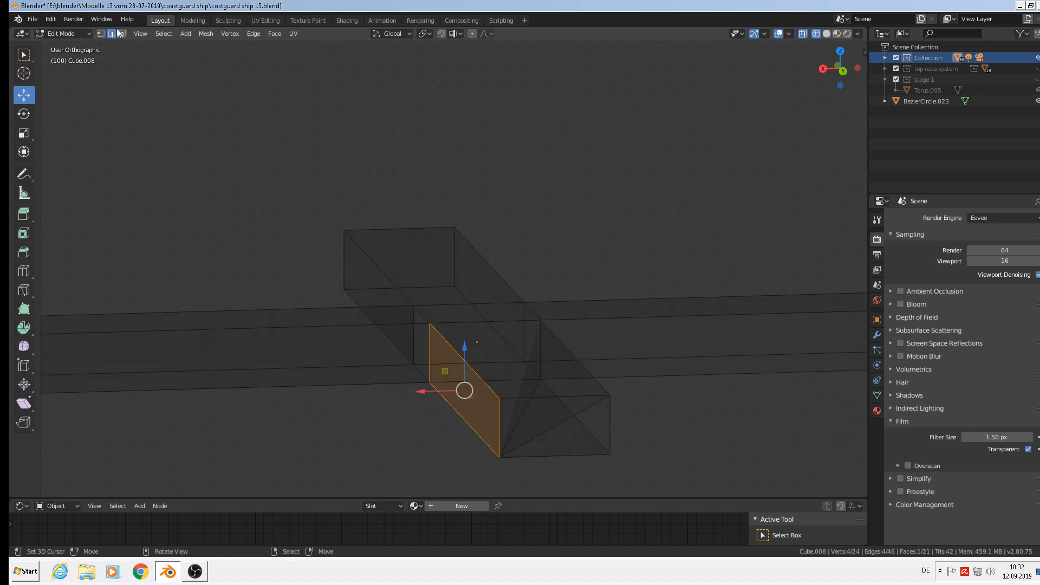
left_click(533, 426)
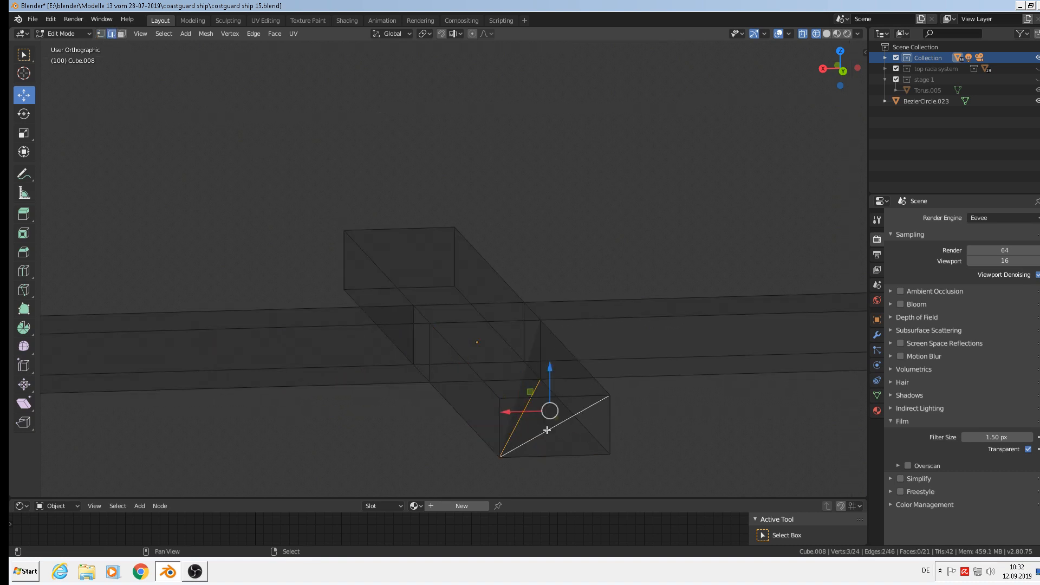
key("x")
left_click(547, 430)
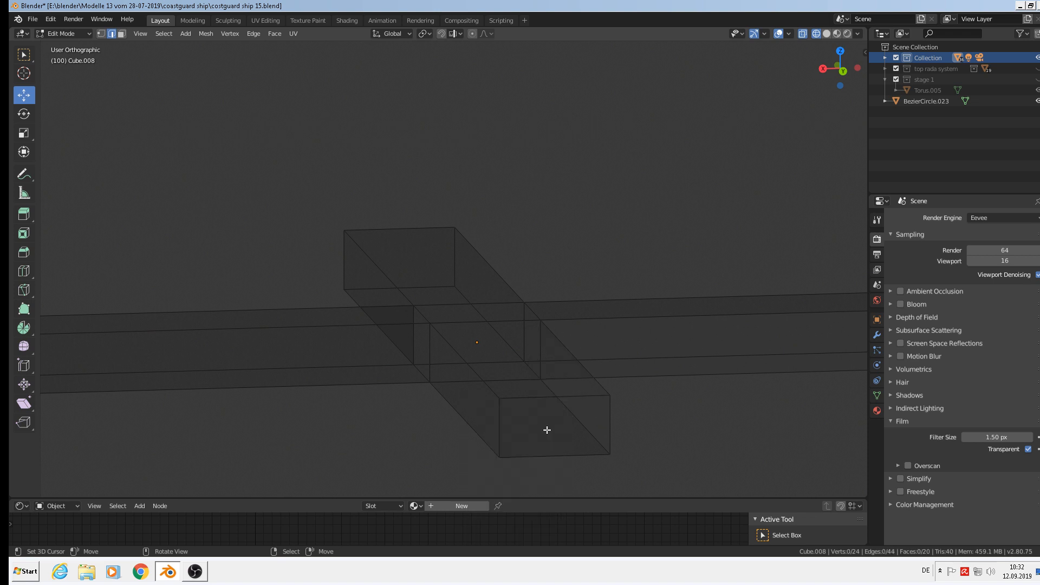
Select the four edges bordering the open side of that arm and fill them with a face
left_click(561, 391)
left_click(574, 414)
left_click(595, 366, "shift")
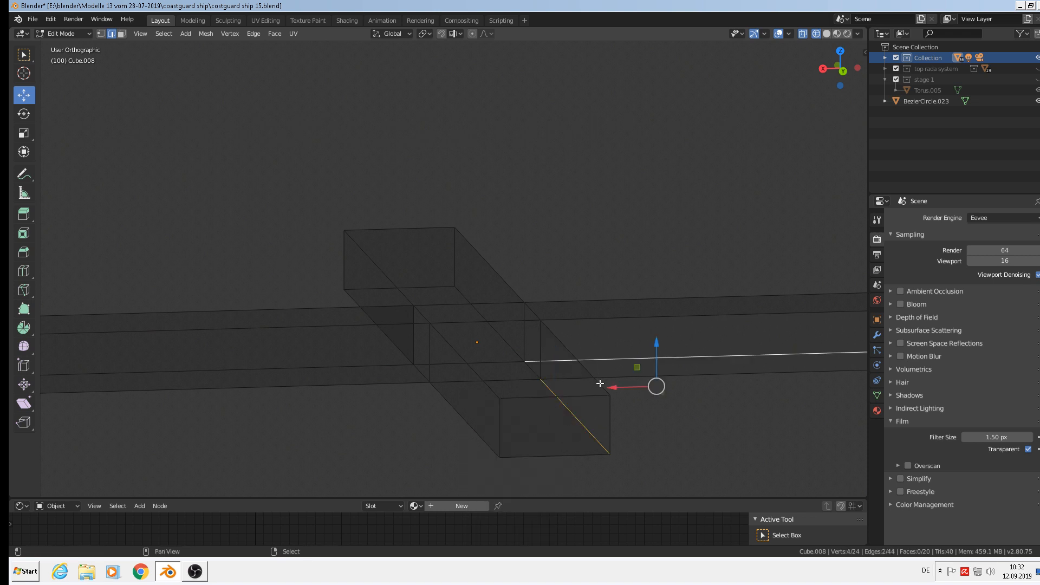
left_click(595, 373, "shift")
left_click(591, 371, "shift")
left_click(606, 357, "shift")
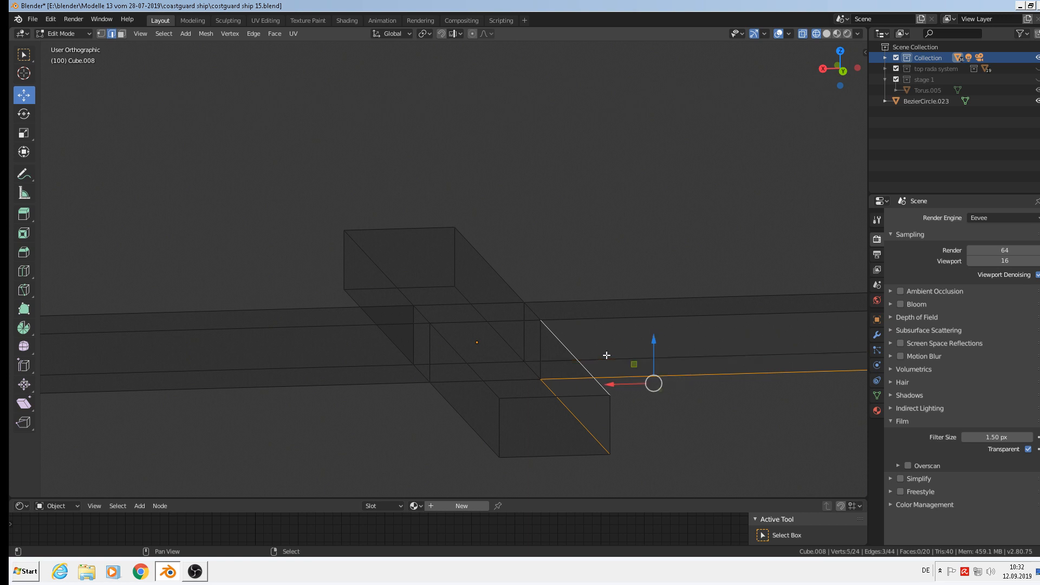
left_click(629, 379, "shift")
left_click(541, 350, "shift")
left_click(611, 430, "shift")
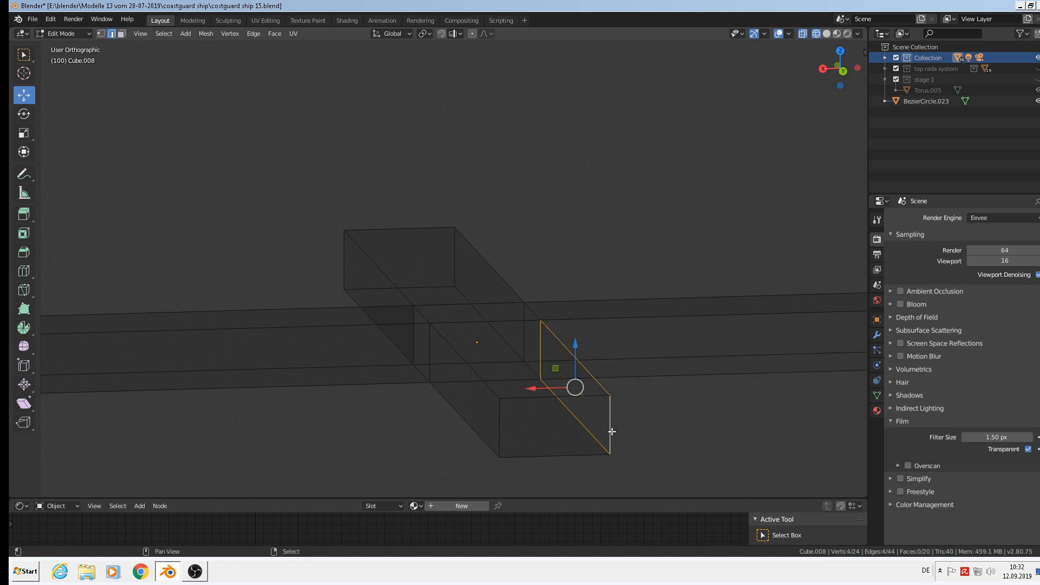
key("f")
Return to Object Mode and restore the shaded viewport that displays the reference images
key("Tab")
scroll(519, 377, "down", 4)
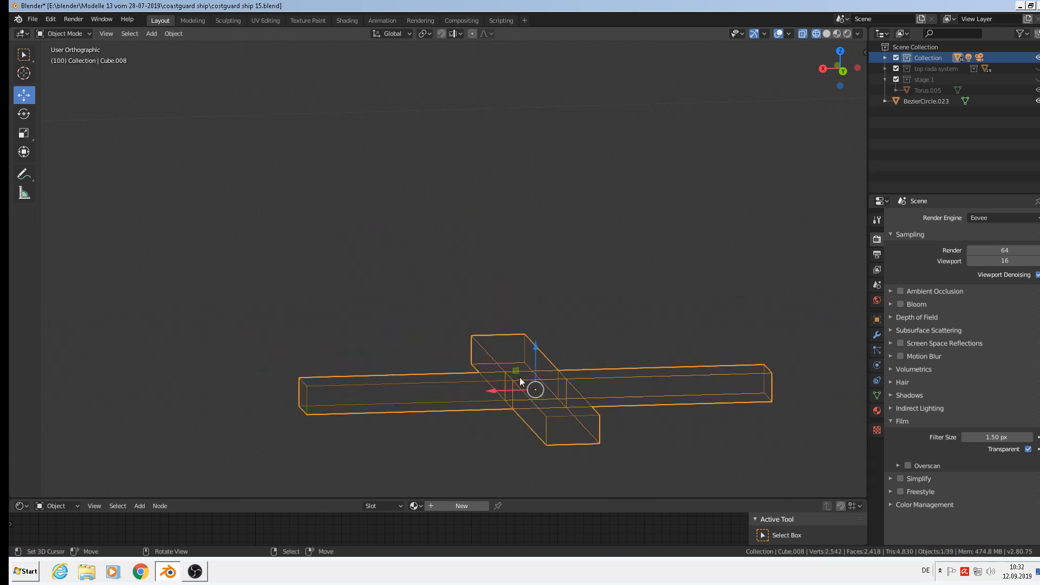
left_click(837, 33)
mouse_move(636, 370)
middle_mouse_down()
mouse_move(631, 408)
mouse_move(788, 396)
mouse_move(652, 415)
middle_mouse_up()
scroll(764, 401, "down", 4)
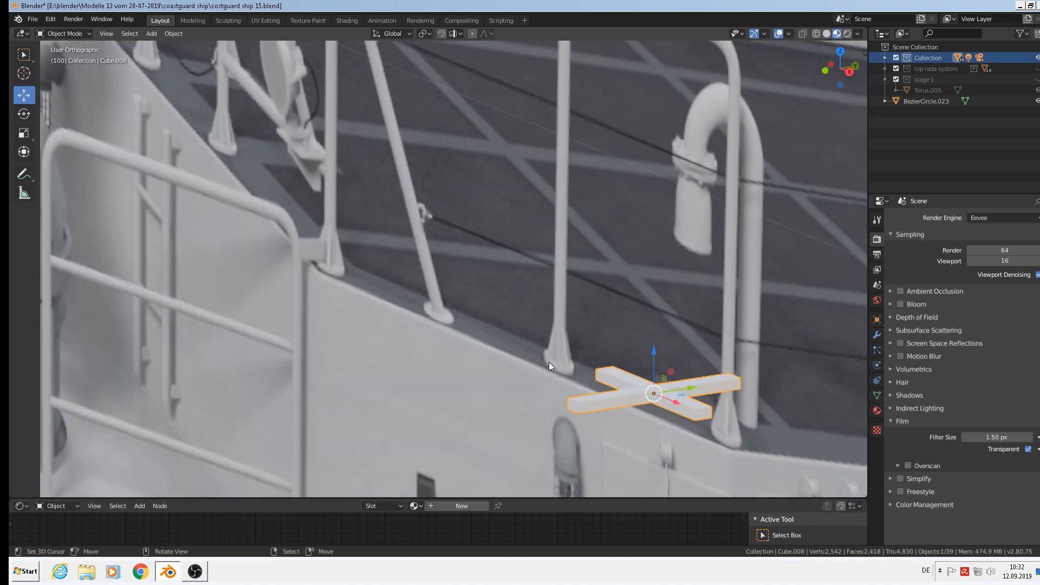
In the front view, scale the cross to 0.352 and move it 0.0554 m in X and -0.0841 m in Z
key("KP_1")
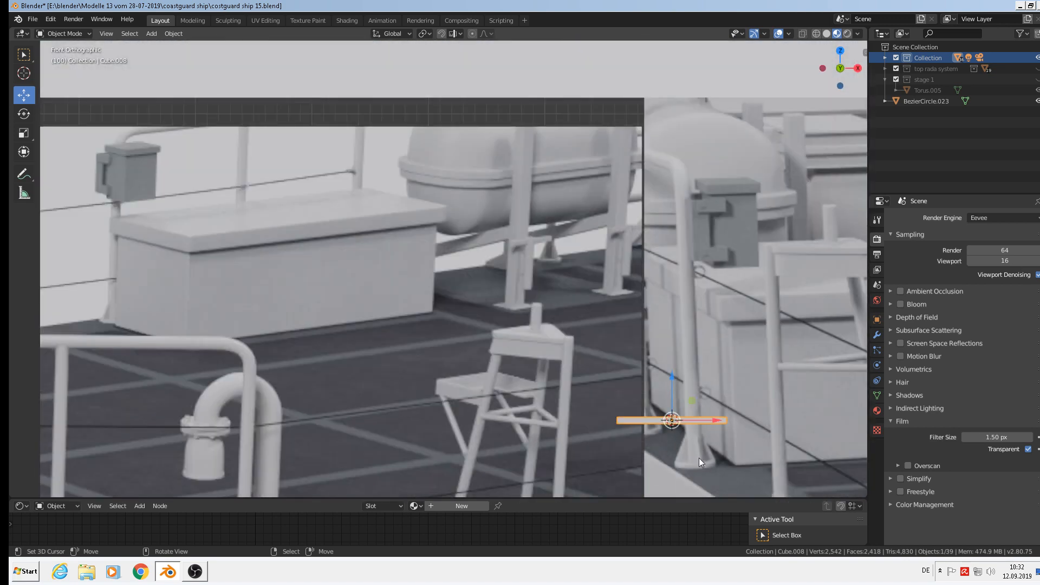
middle_click_drag(699, 457, 446, 336, "shift")
scroll(568, 403, "up", 1)
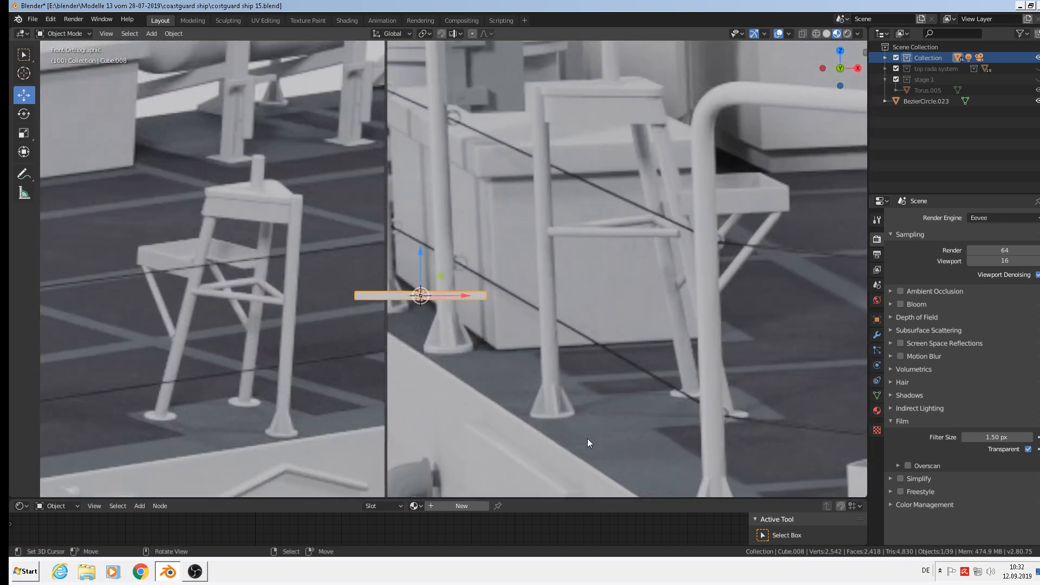
key("s")
left_click(458, 353)
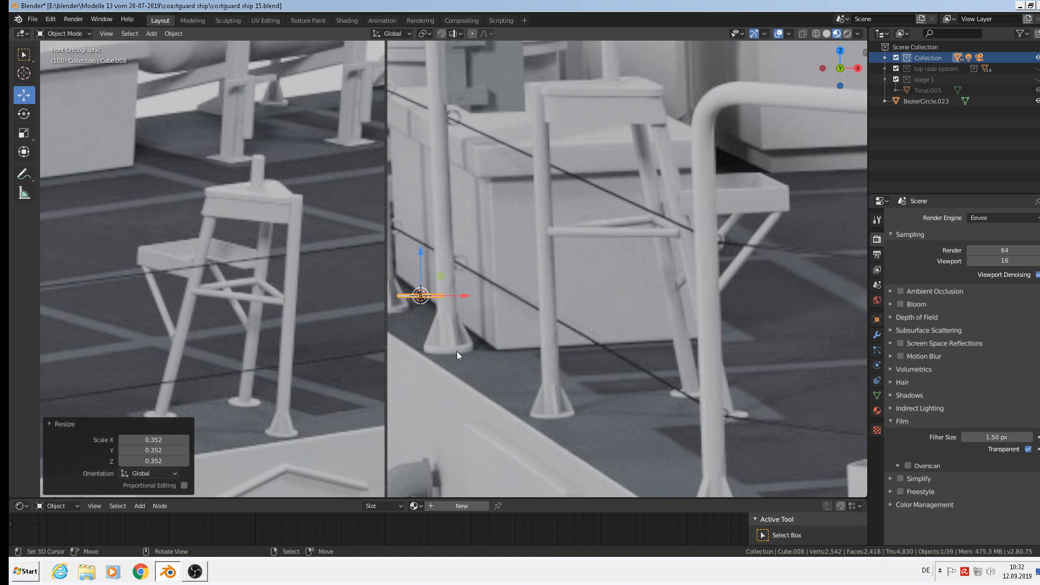
key("g")
left_click(534, 467)
In face selection mode, raise the cross's central top face 0.0186 m along Z to form four sloping ribs
scroll(505, 402, "up", 2)
middle_click_drag(505, 402, 546, 428)
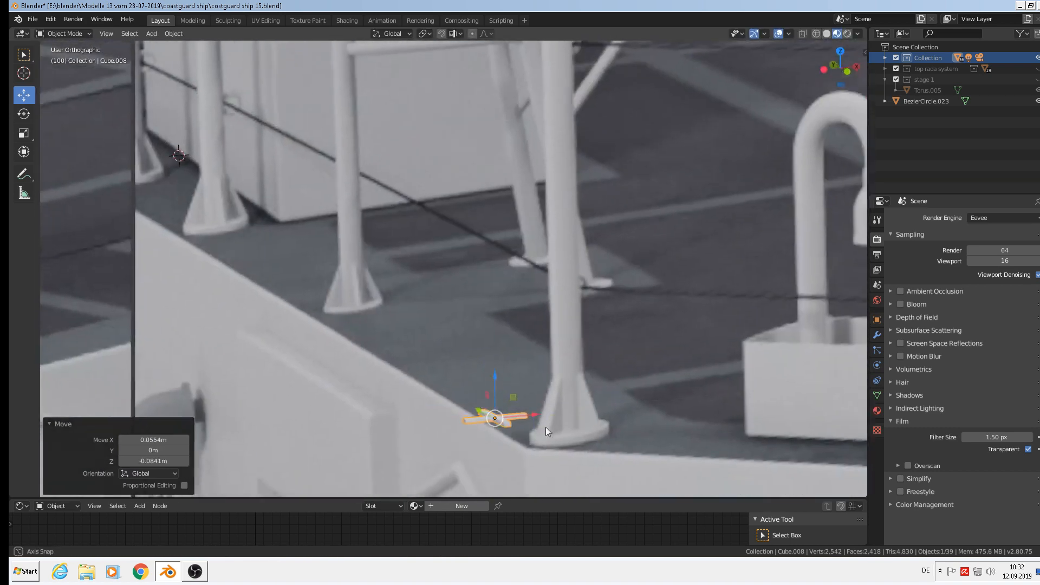
key("Tab")
scroll(545, 427, "up", 4)
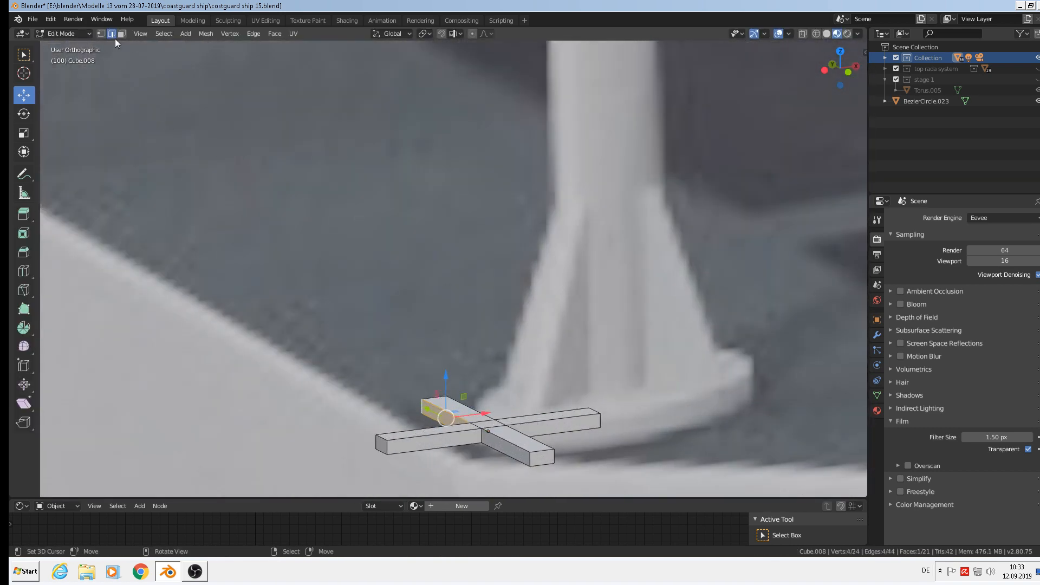
left_click(121, 34)
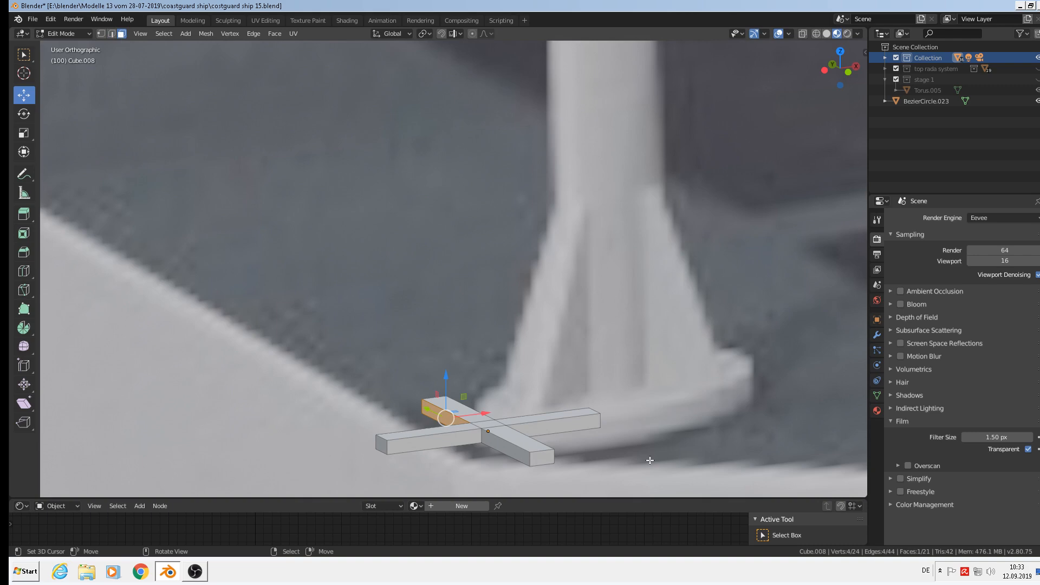
right_click(480, 423)
left_click_drag(488, 397, 478, 268)
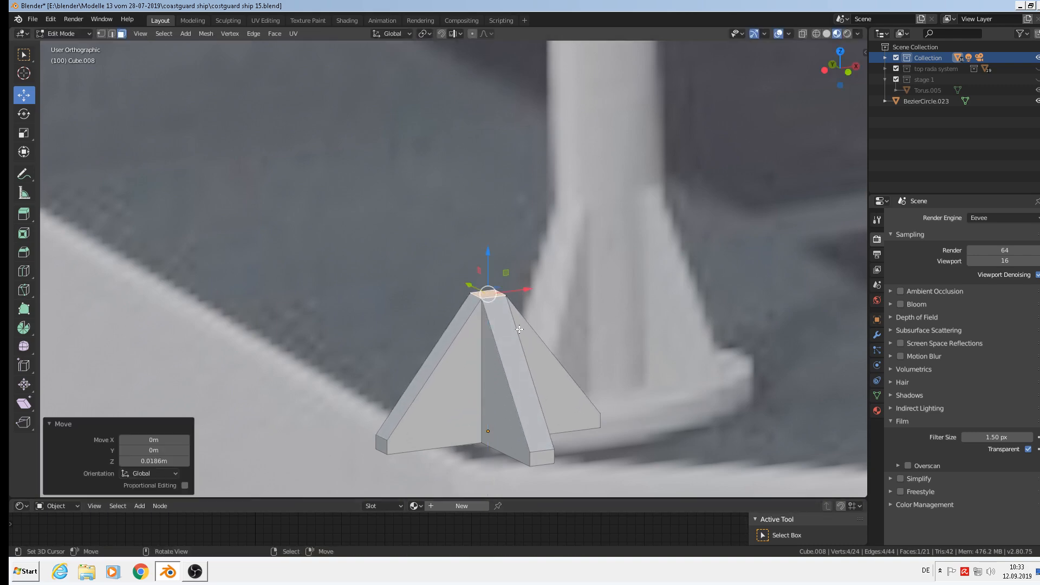
Raise the ribbed foot's top face a further 0.0117 m along Z and return to Object Mode
scroll(519, 329, "down", 10)
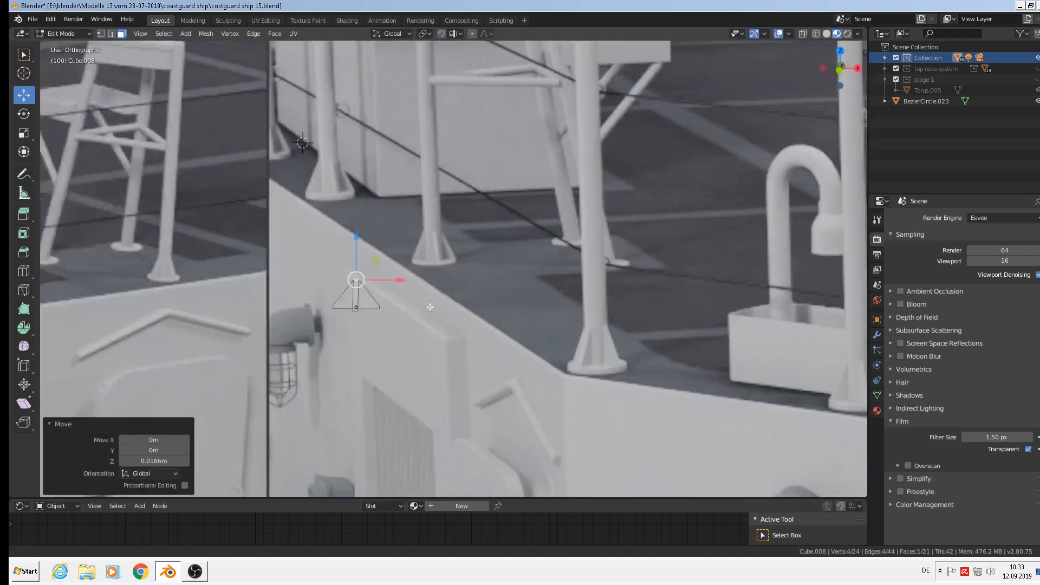
middle_click_drag(430, 307, 347, 265, "shift")
middle_click_drag(436, 303, 475, 315, "shift")
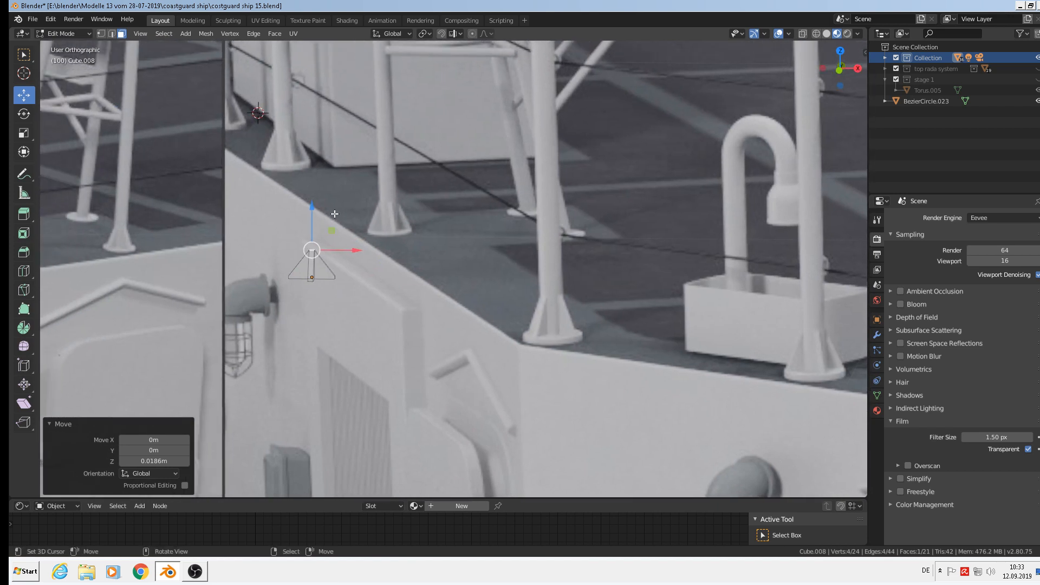
left_click_drag(312, 205, 307, 193)
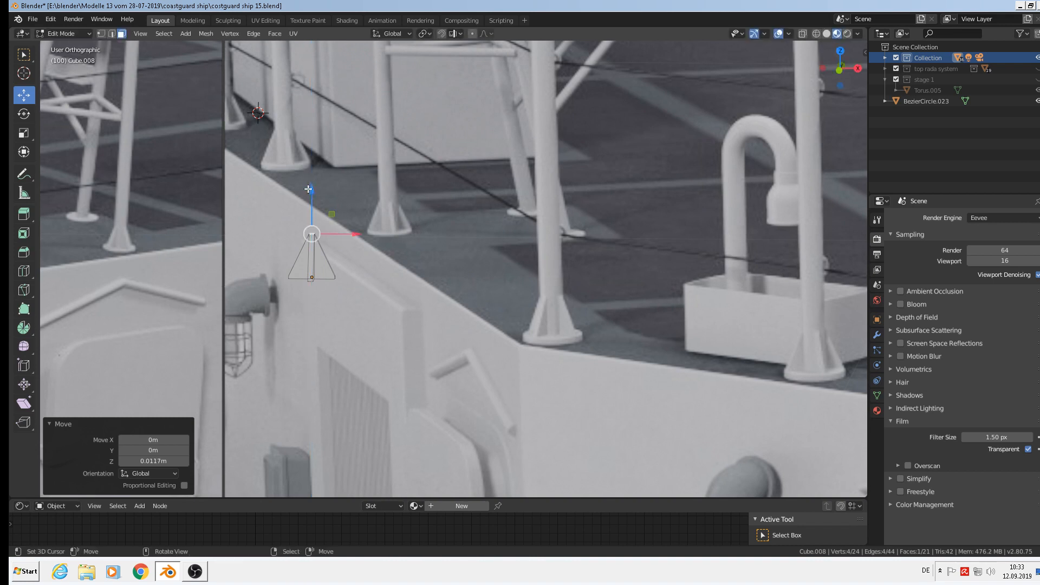
middle_click_drag(410, 333, 439, 239, "shift")
key("Tab")
In the front view, place the 3D cursor at the upper bend of the reference railing and add a Bezier circle there
scroll(544, 208, "down", 3)
key("KP_1")
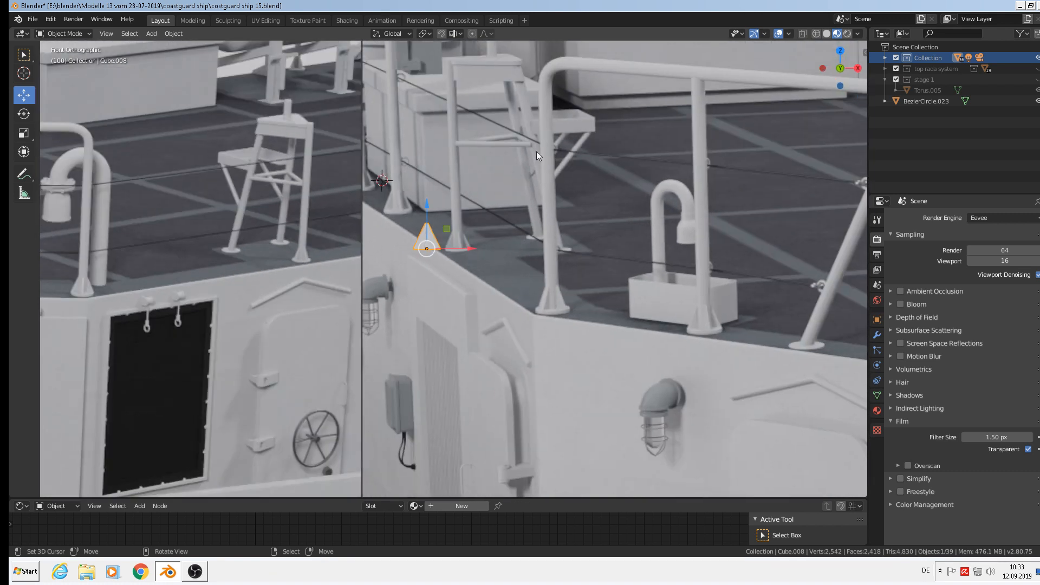
scroll(542, 150, "up", 2)
middle_click_drag(525, 185, 446, 335, "shift")
middle_click_drag(473, 262, 458, 167, "shift")
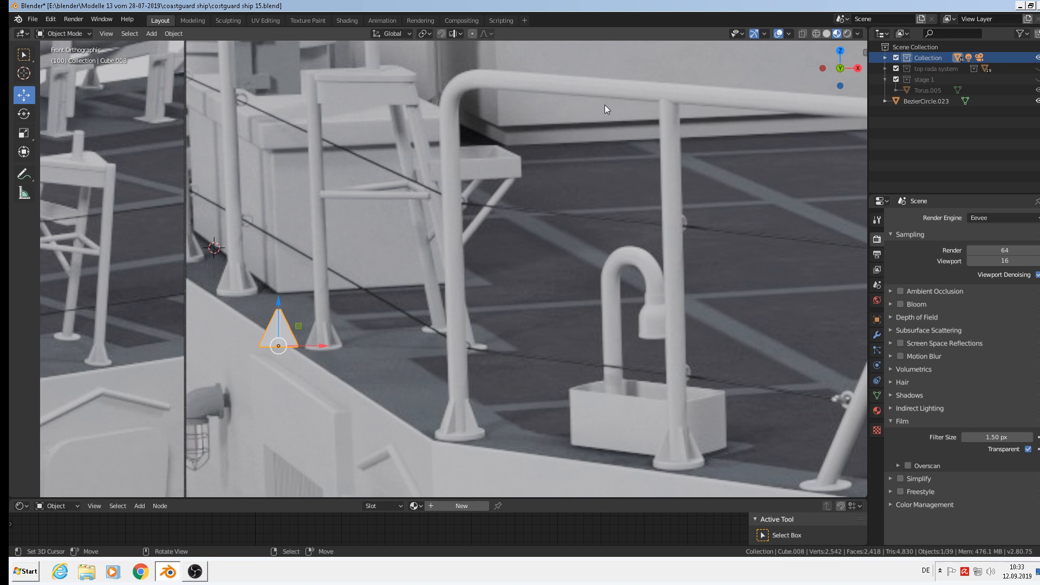
left_click(471, 102)
left_click(154, 34)
mouse_move(167, 57)
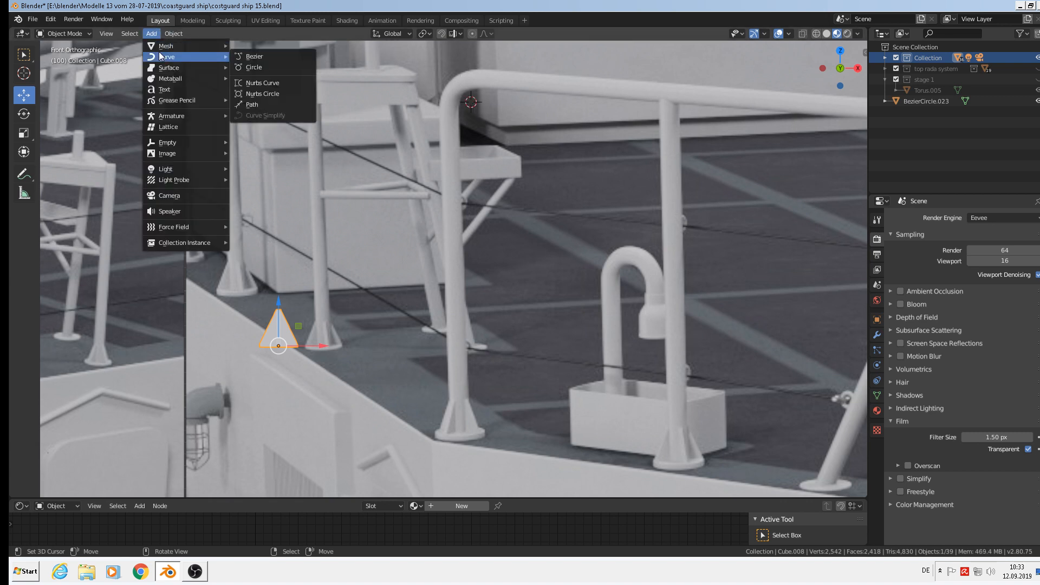
left_click(269, 67)
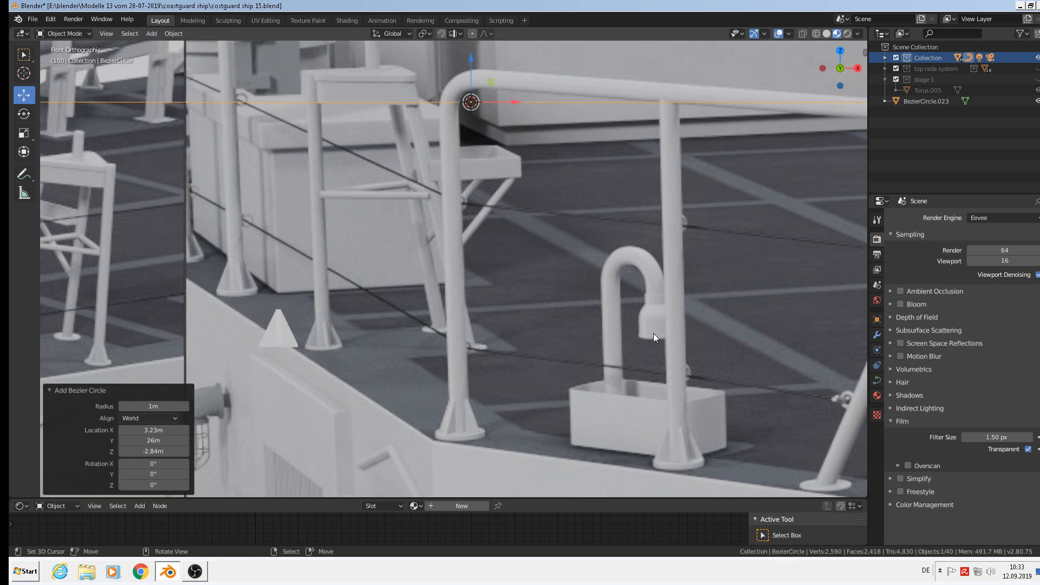
Rotate the Bezier circle 90° about the global X axis and scale it to 0.021
type("rx")
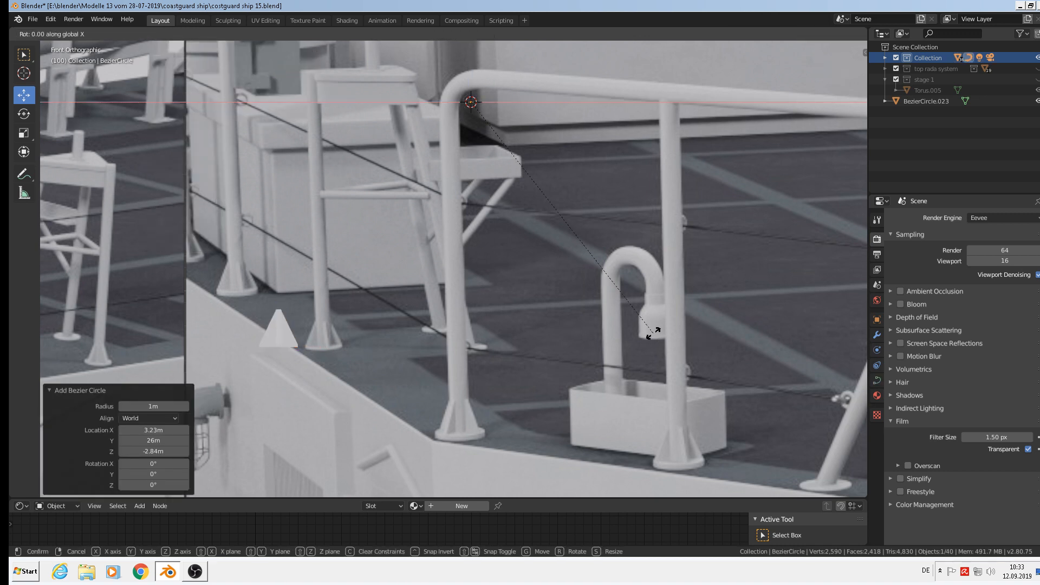
type("90")
key("Return")
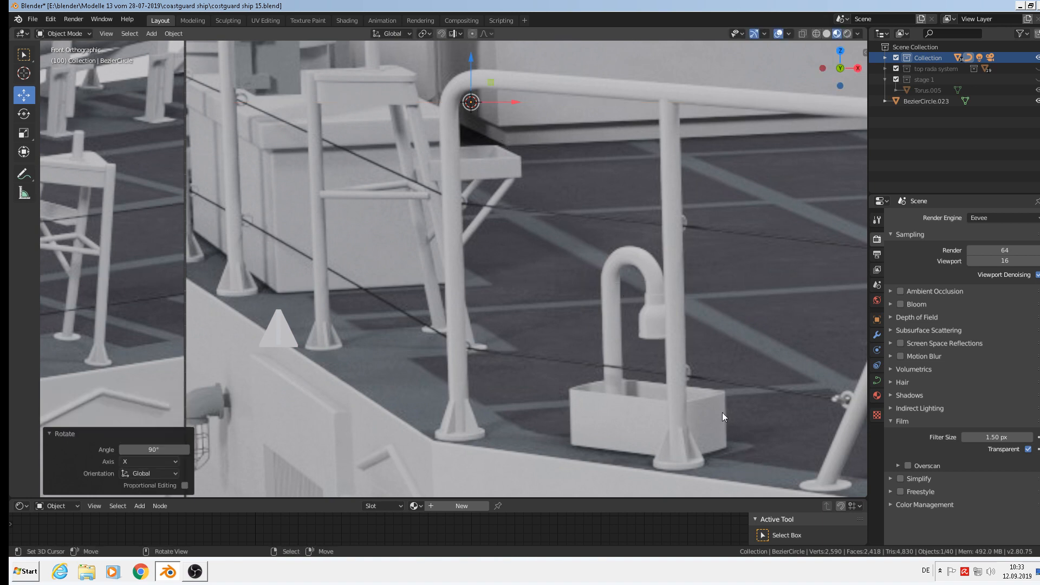
key("s")
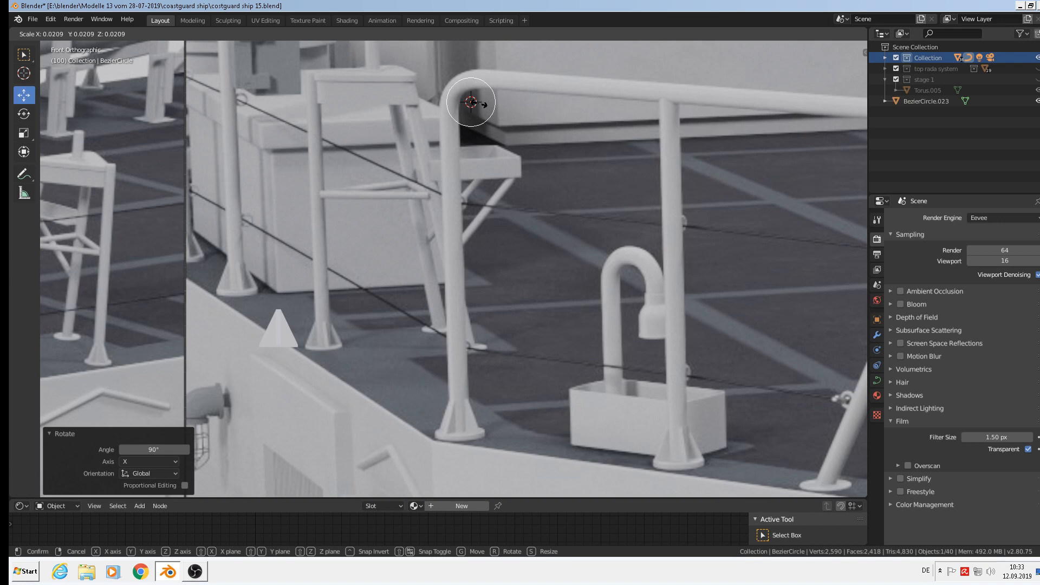
left_click(481, 107)
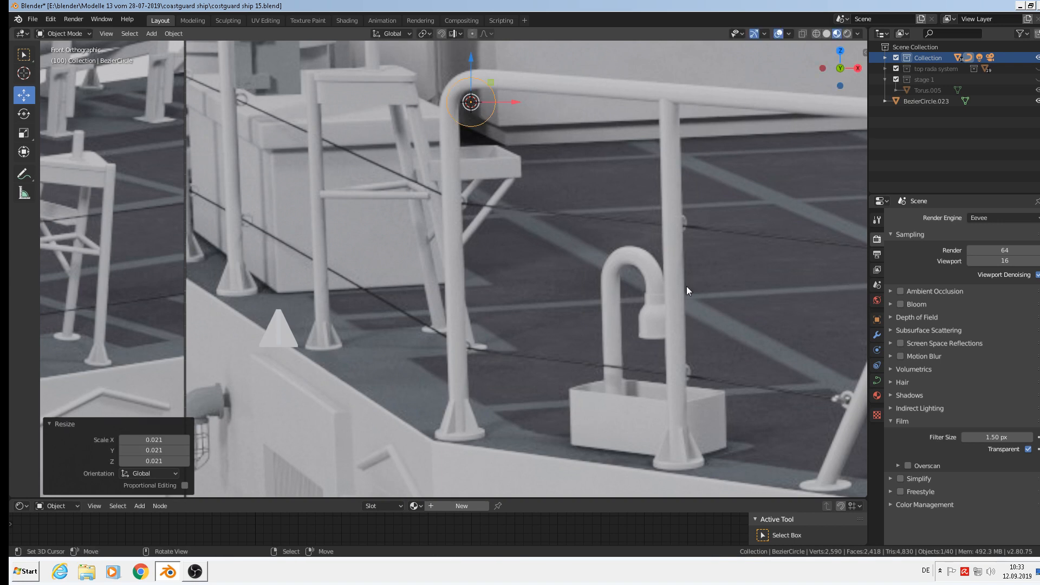
Give the Bezier circle a 0.3 m bevel depth and move it 0.0233 m in X and -0.00233 m in Z
left_click(877, 378)
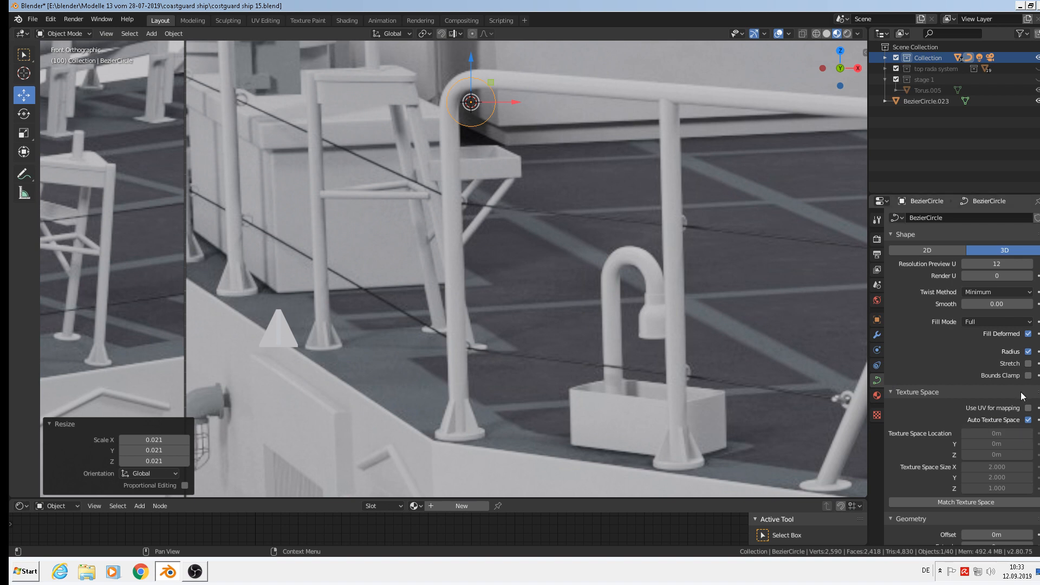
scroll(972, 412, "down", 2)
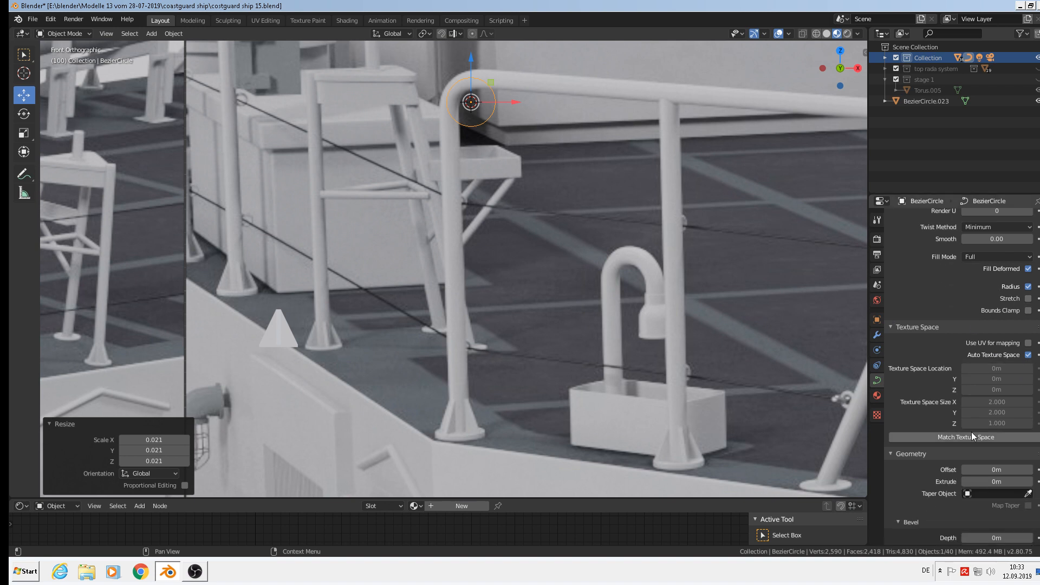
scroll(970, 487, "down", 3)
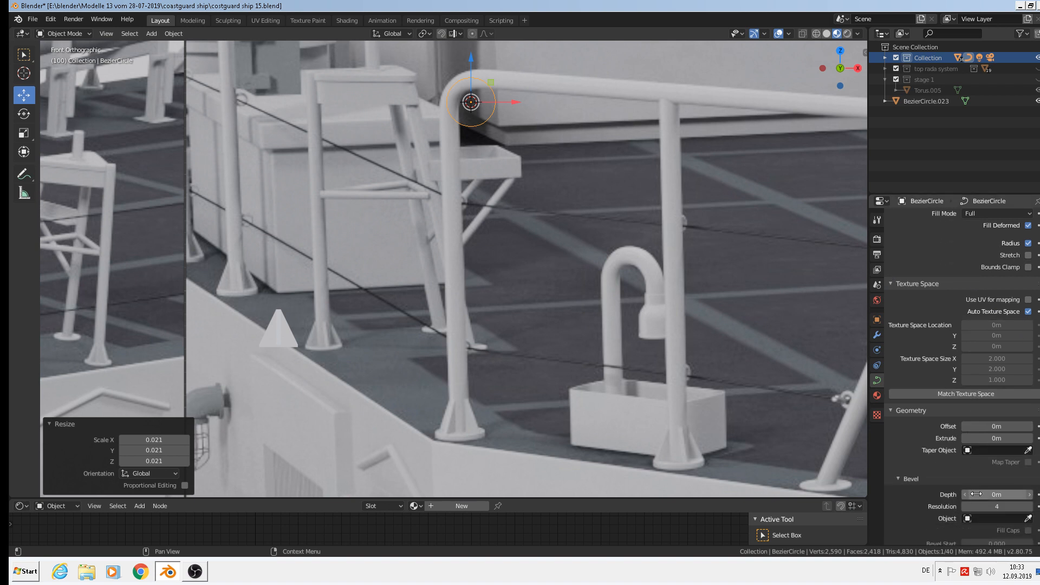
left_click_drag(976, 494, 1006, 494)
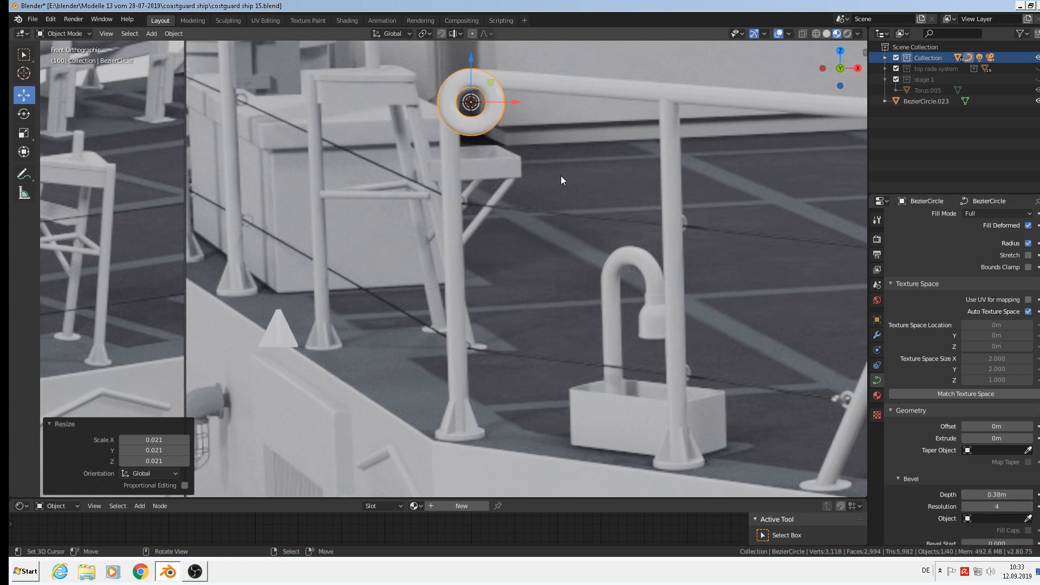
left_click_drag(499, 96, 526, 98)
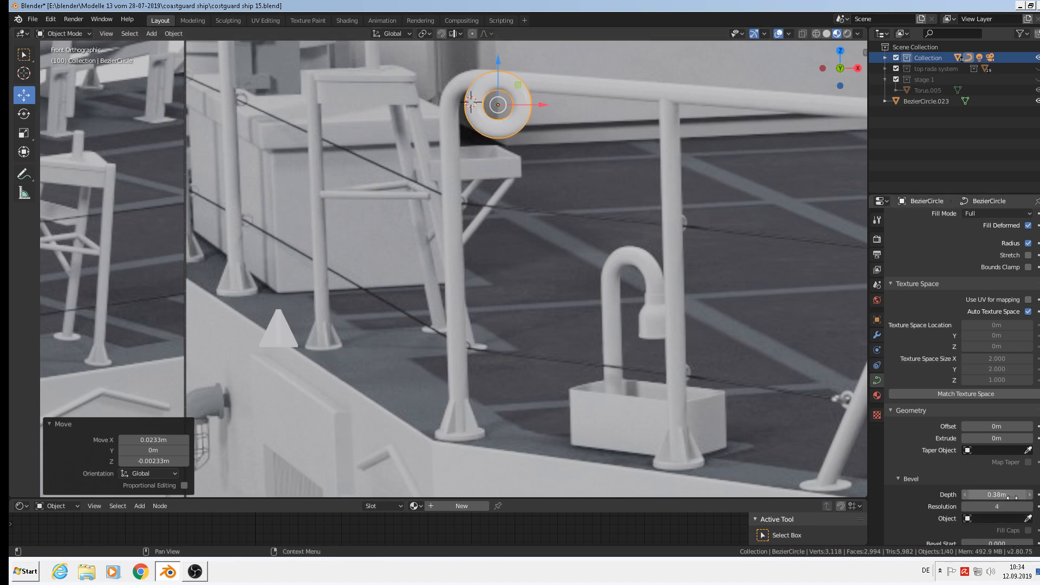
mouse_move(997, 495)
left_mouse_down()
mouse_move(970, 494)
mouse_move(983, 494)
left_mouse_up()
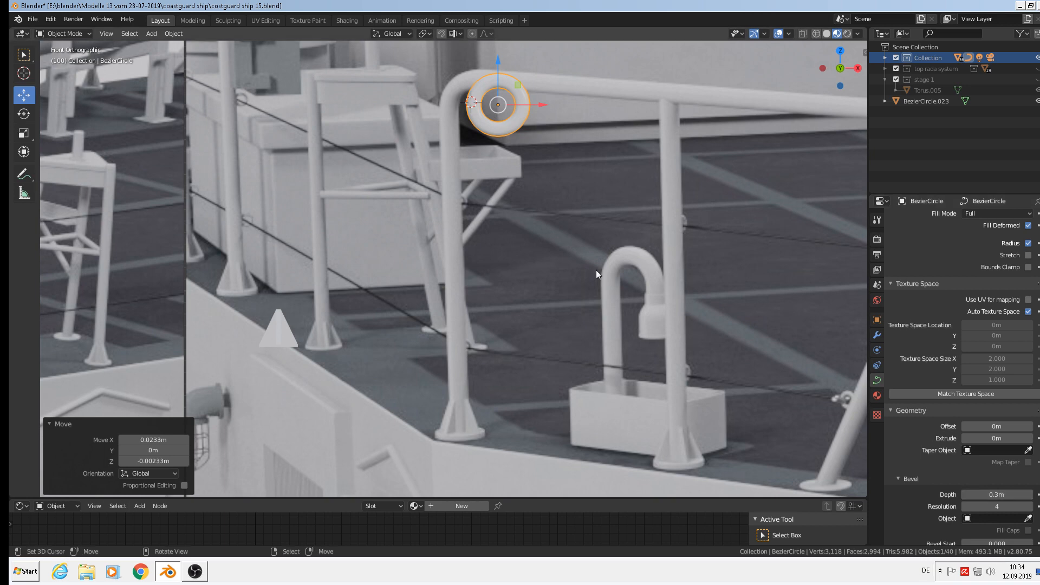
Move the tube ring -0.0719 m along Y and, in the front view, set its bevel depth to 0.32 m
middle_click_drag(501, 142, 437, 115)
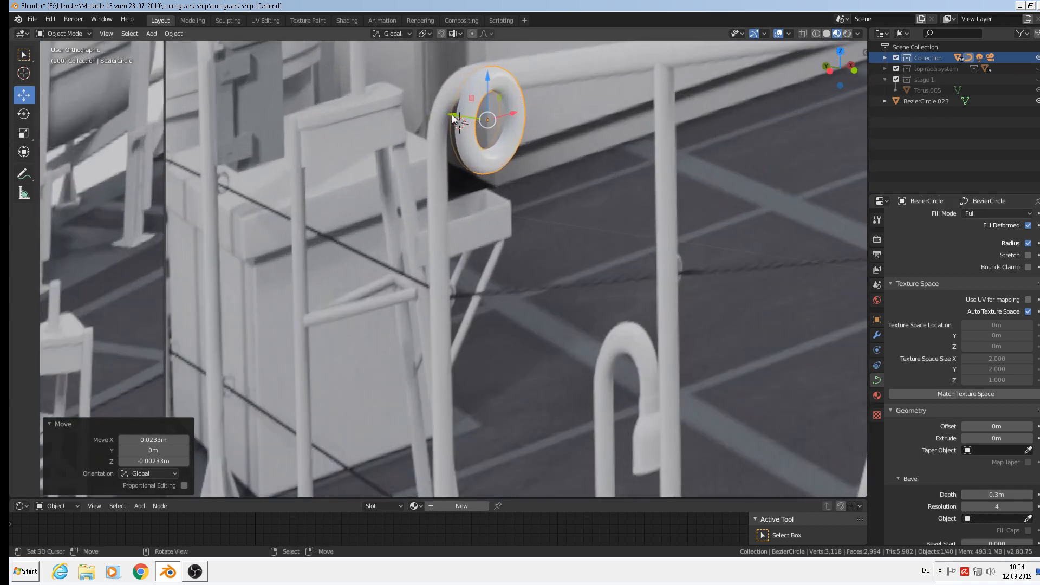
left_click_drag(452, 116, 618, 190)
key("KP_1")
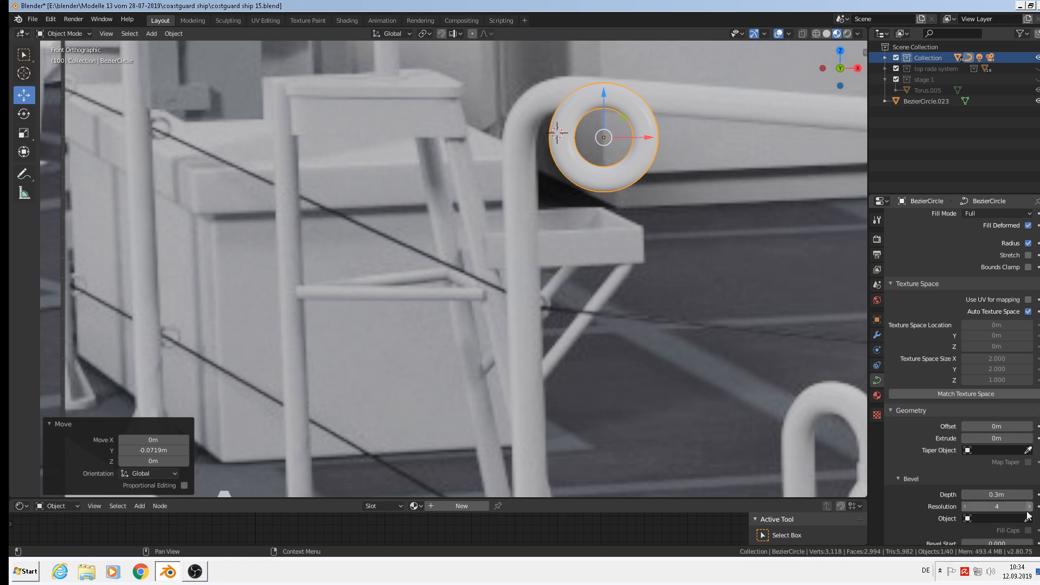
left_click_drag(998, 495, 1003, 494)
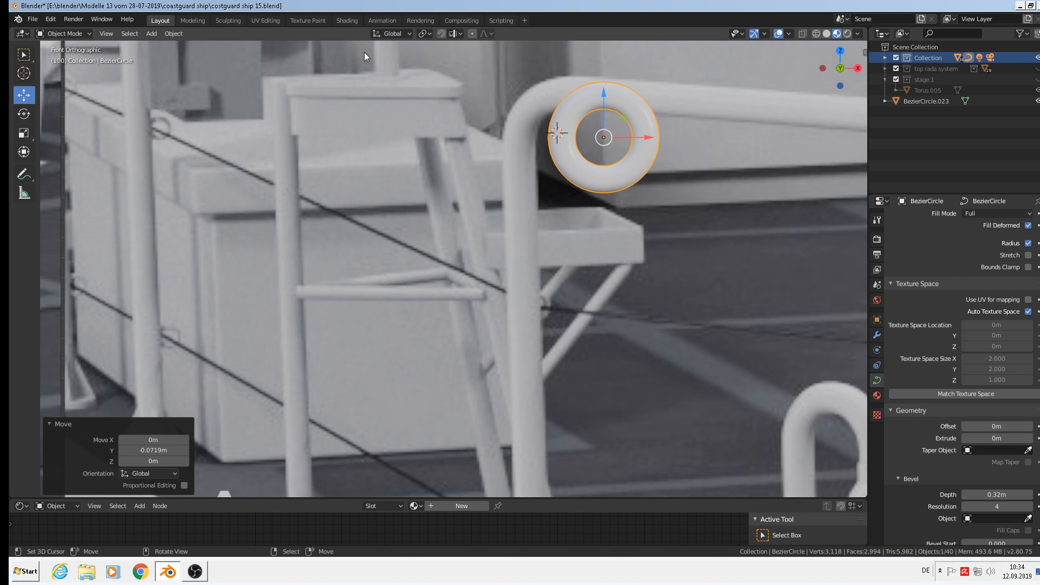
Convert the beveled circle to a mesh and enter Edit Mode
left_click(174, 34)
mouse_move(223, 321)
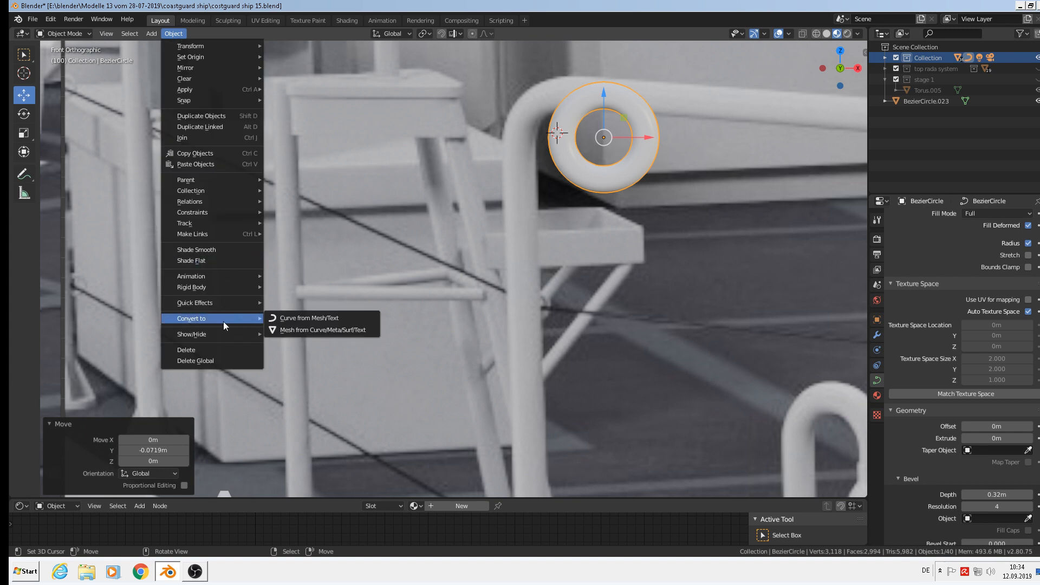
left_click(302, 332)
key("Tab")
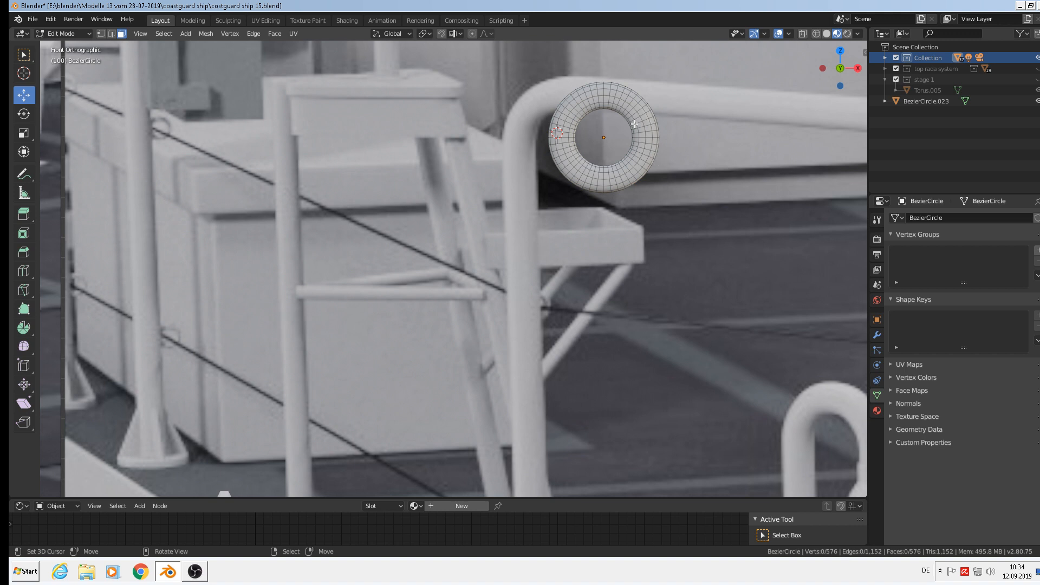
With X-ray and vertex selection on, delete the vertices of the ring's half on the +X side
middle_click_drag(655, 203, 514, 281, "shift")
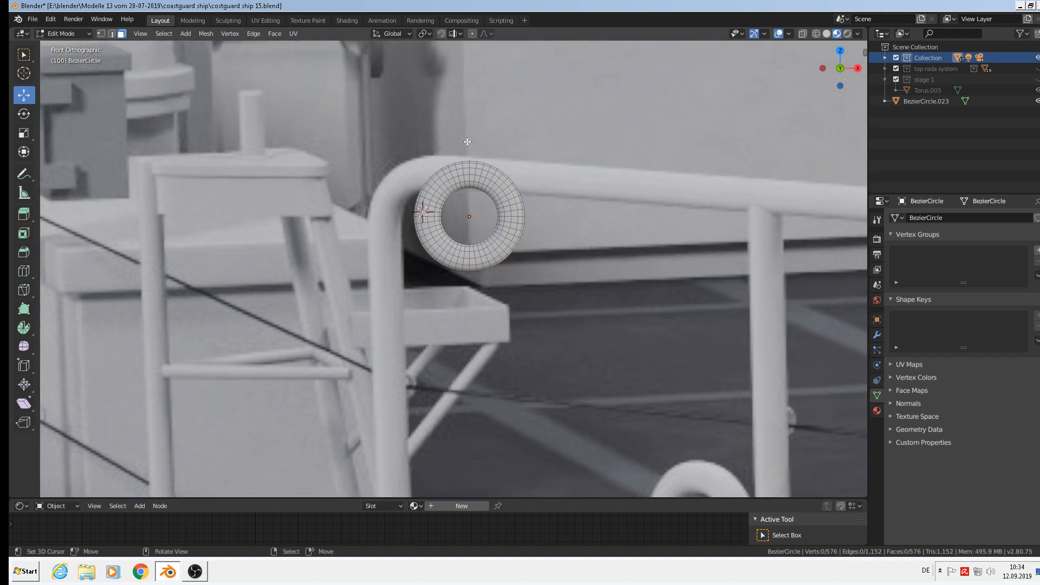
left_click(803, 33)
left_click(101, 33)
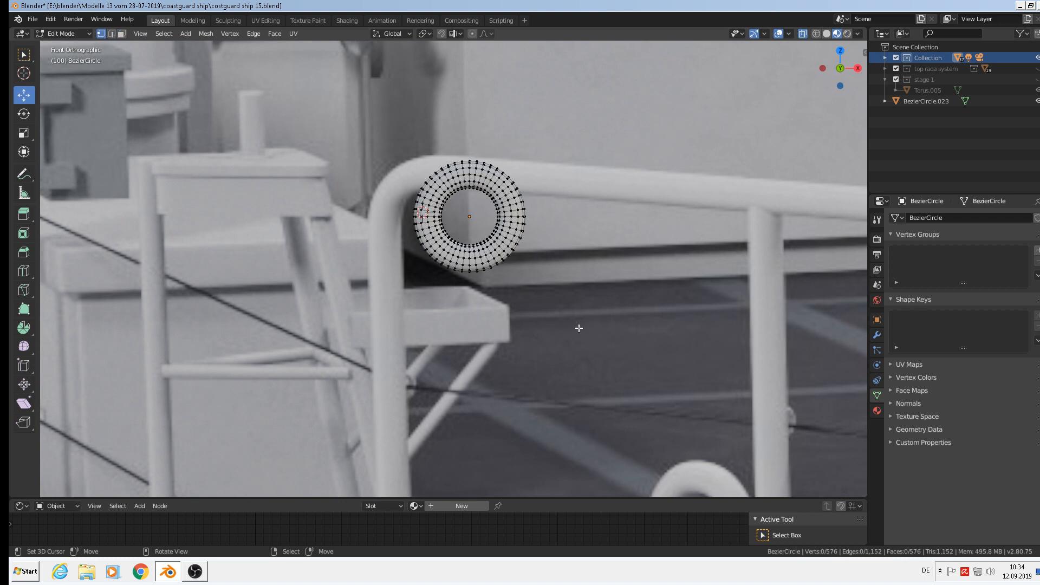
left_click_drag(569, 324, 473, 122)
key("x")
left_click(469, 112)
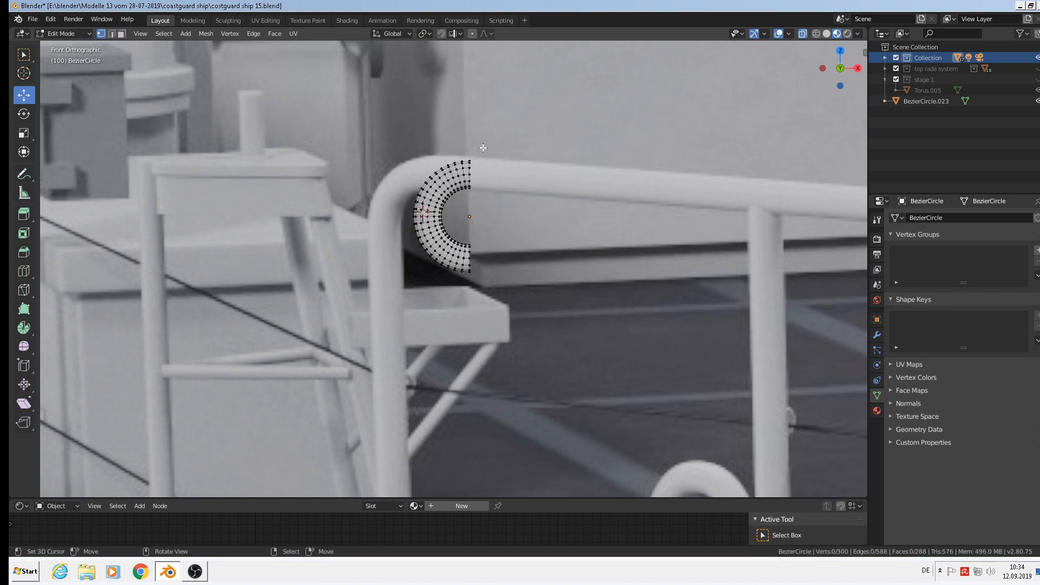
Delete the lower vertices of the remaining half ring, including the stray one, to leave a quarter elbow, and return to Object Mode
left_click_drag(515, 311, 393, 220)
key("x")
left_click(392, 220)
scroll(437, 237, "up", 3)
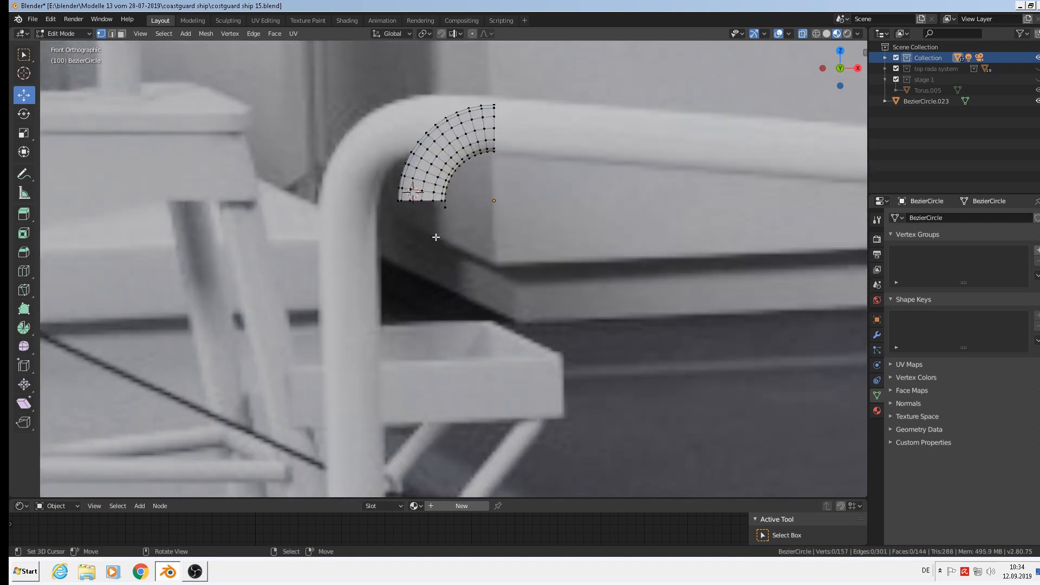
key("x")
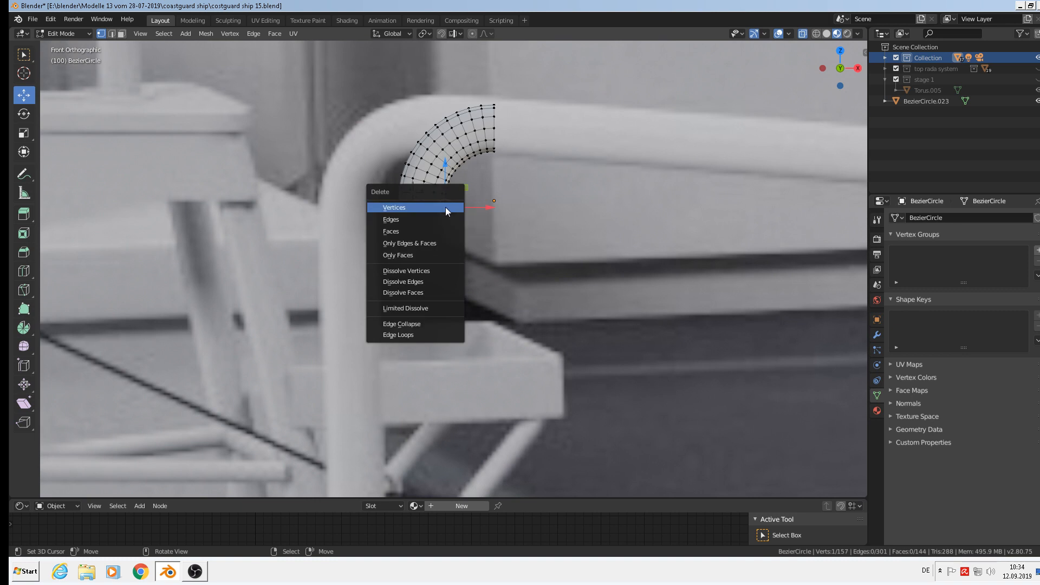
left_click(445, 207)
scroll(475, 261, "down", 3)
key("Tab")
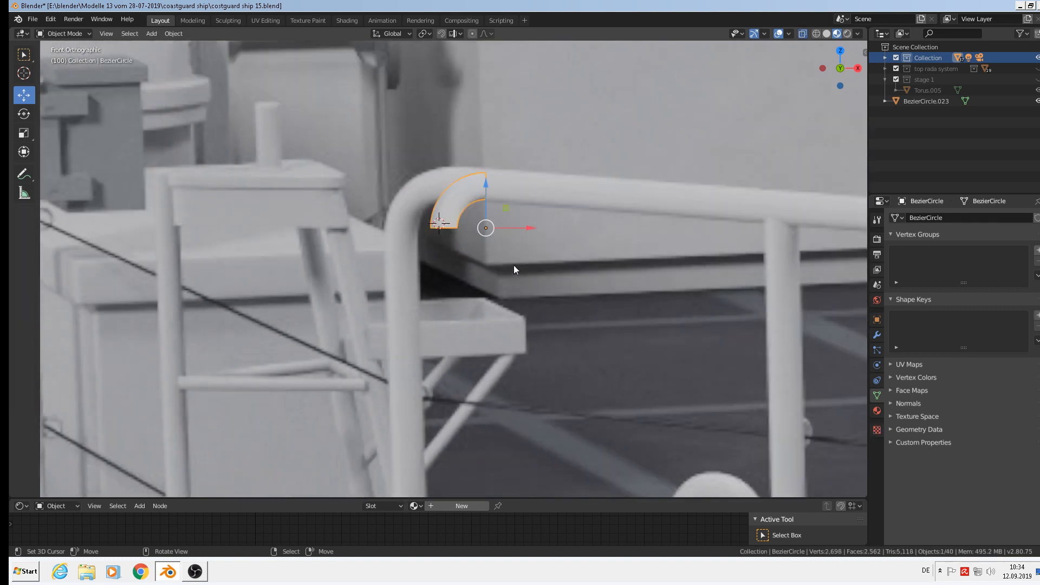
Move the elbow about -0.019 m along X onto the upper bend of the reference railing
scroll(514, 269, "down", 3)
key("g")
key("x")
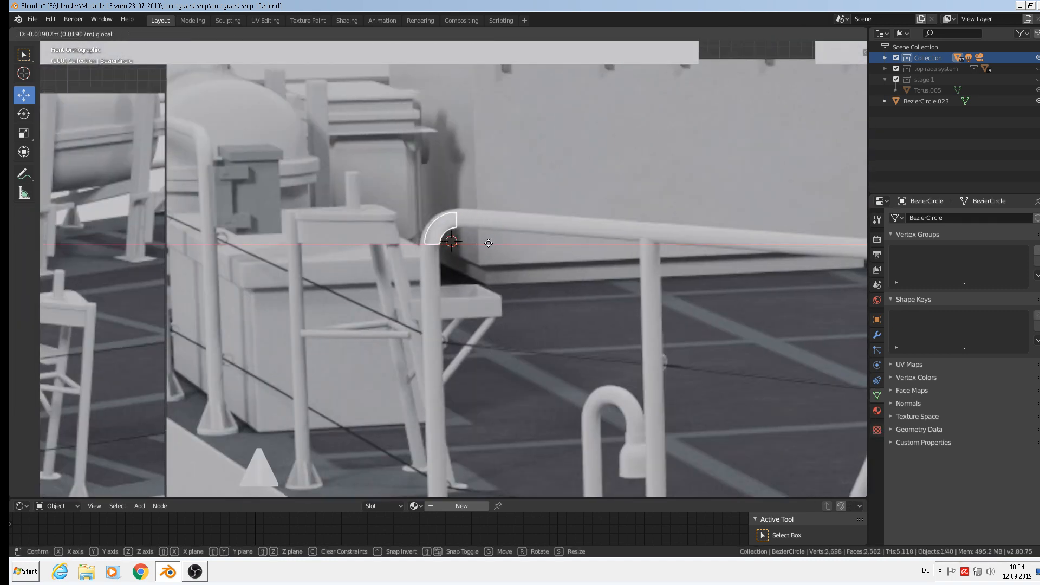
left_click(489, 243)
In Edit Mode, select the edge loop at the elbow's upper open end and check its vertex count
scroll(488, 243, "up", 3)
key("Tab")
scroll(413, 241, "up", 2)
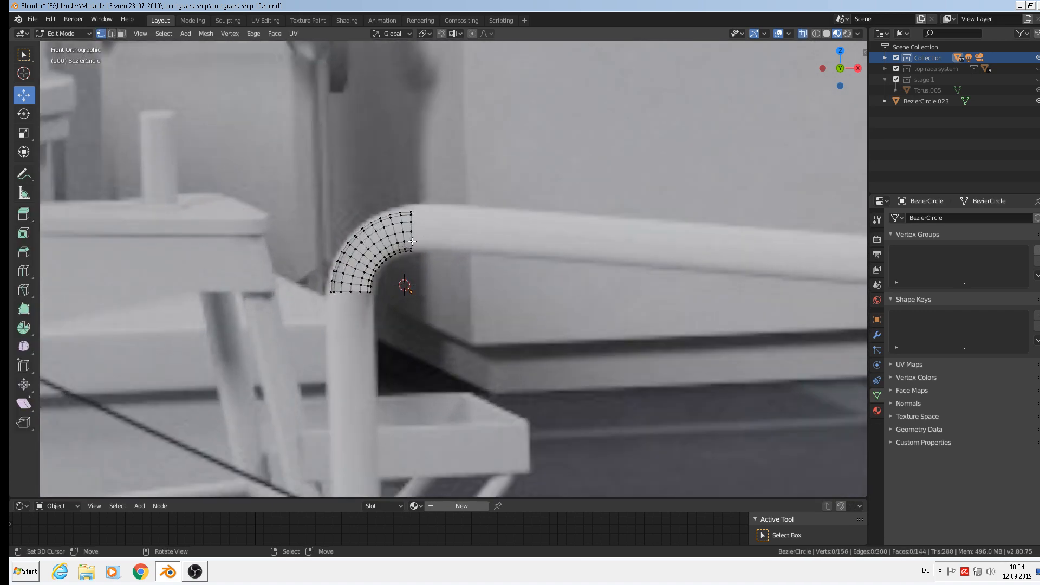
left_click(412, 242, "alt")
middle_click_drag(413, 241, 385, 267)
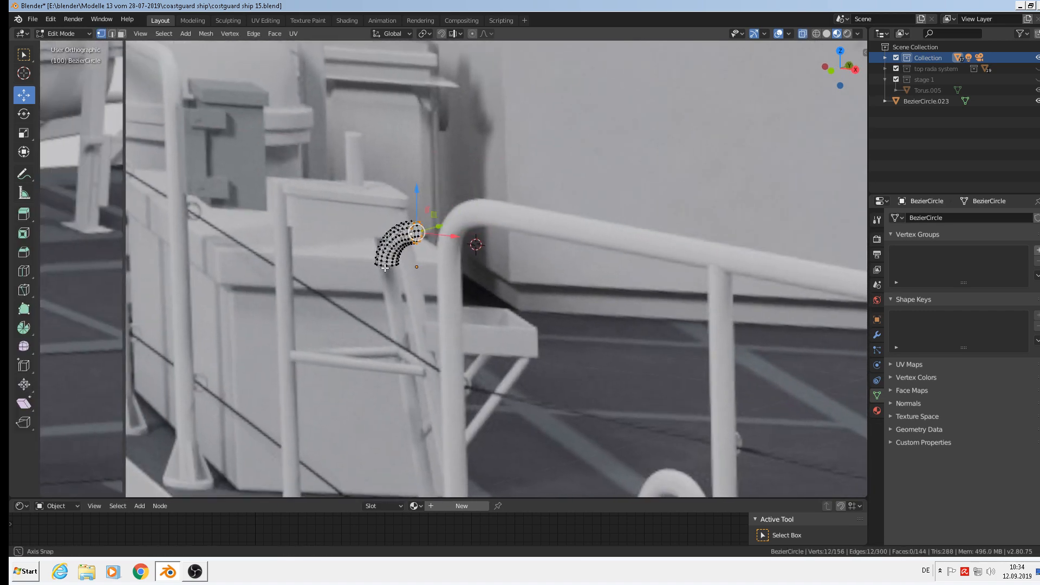
scroll(385, 268, "up", 7)
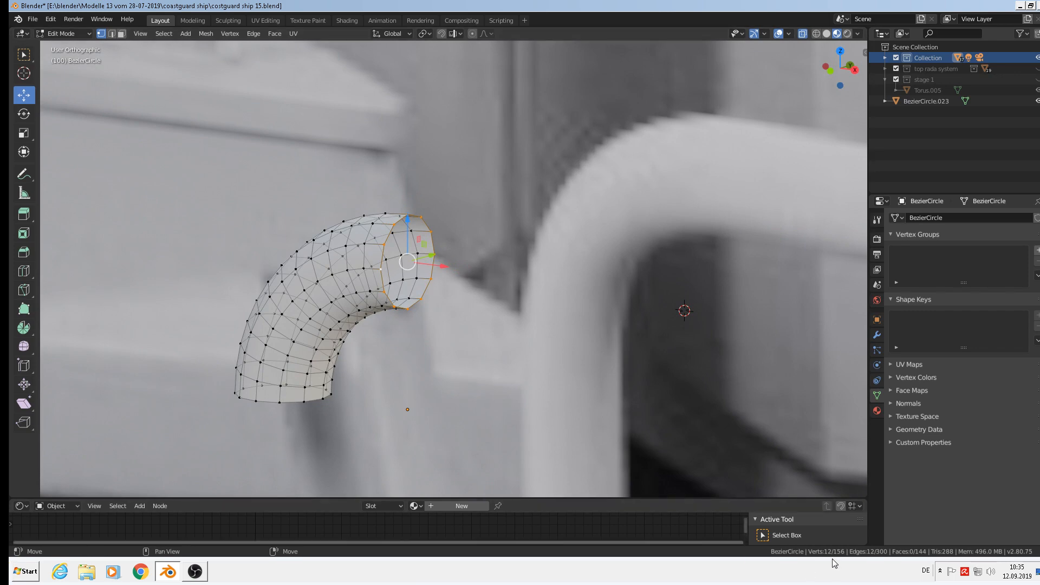
scroll(486, 327, "down", 5)
middle_click_drag(487, 327, 386, 308)
scroll(529, 319, "down", 6)
scroll(529, 319, "up", 2)
scroll(528, 319, "up", 7)
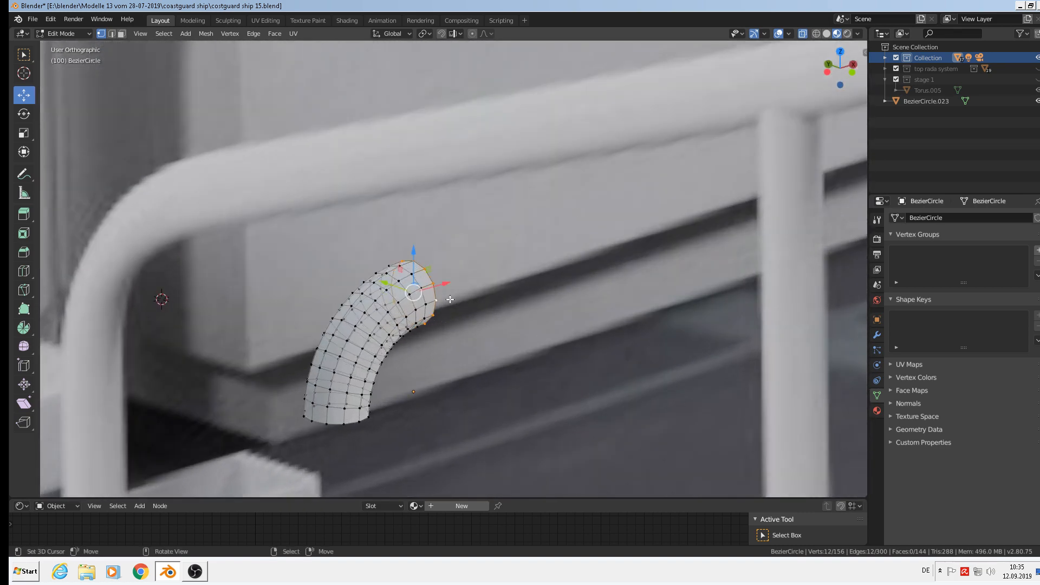
Select every second lengthwise edge loop around the elbow and dissolve those edges to leave a six-sided tube
right_click(388, 298, "alt")
middle_click_drag(283, 371, 437, 278, "shift")
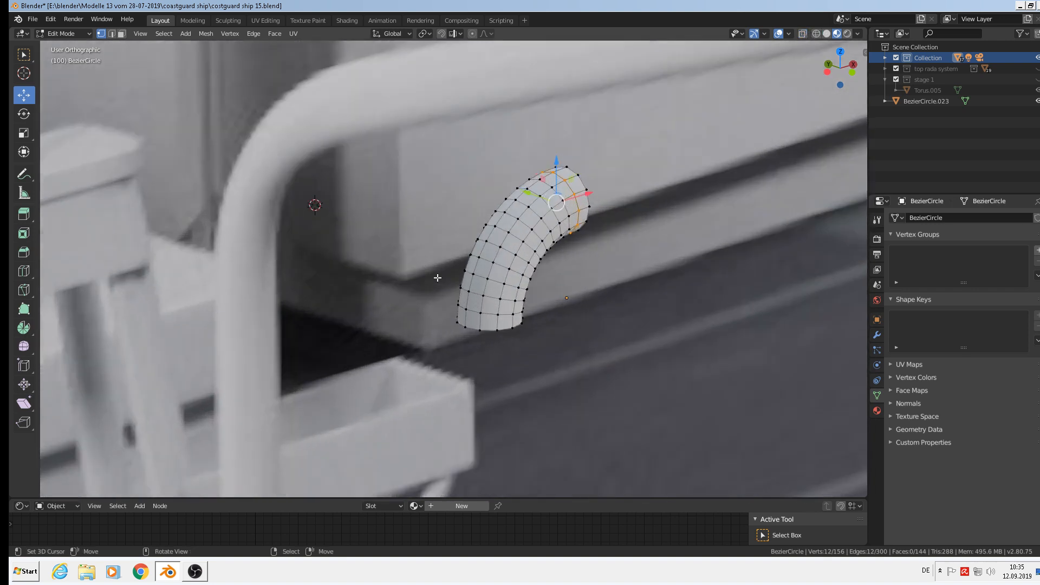
scroll(437, 278, "up", 2)
right_click(539, 184, "alt")
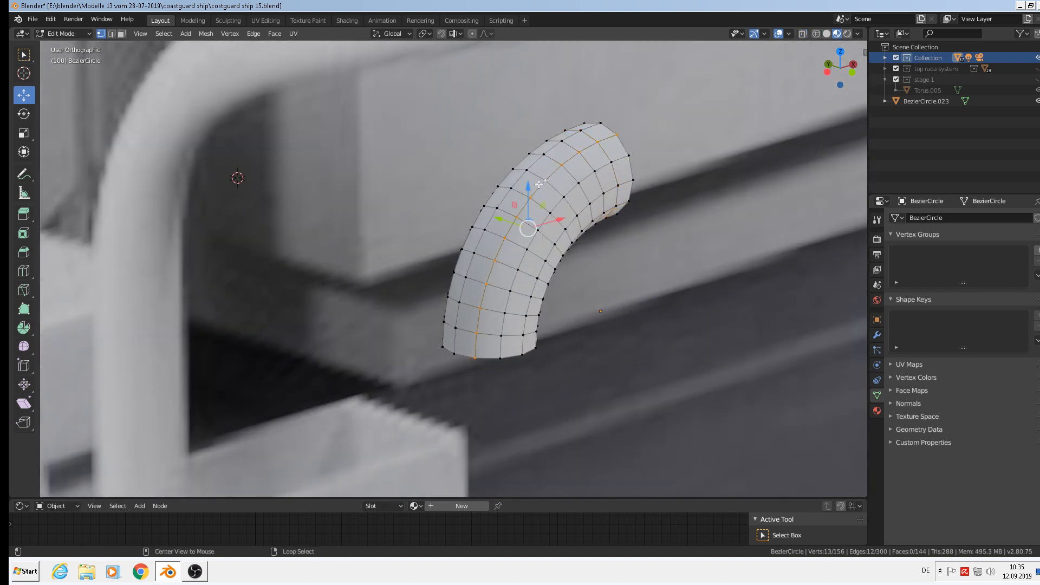
right_click(572, 218, "alt+shift")
middle_click_drag(572, 218, 465, 239)
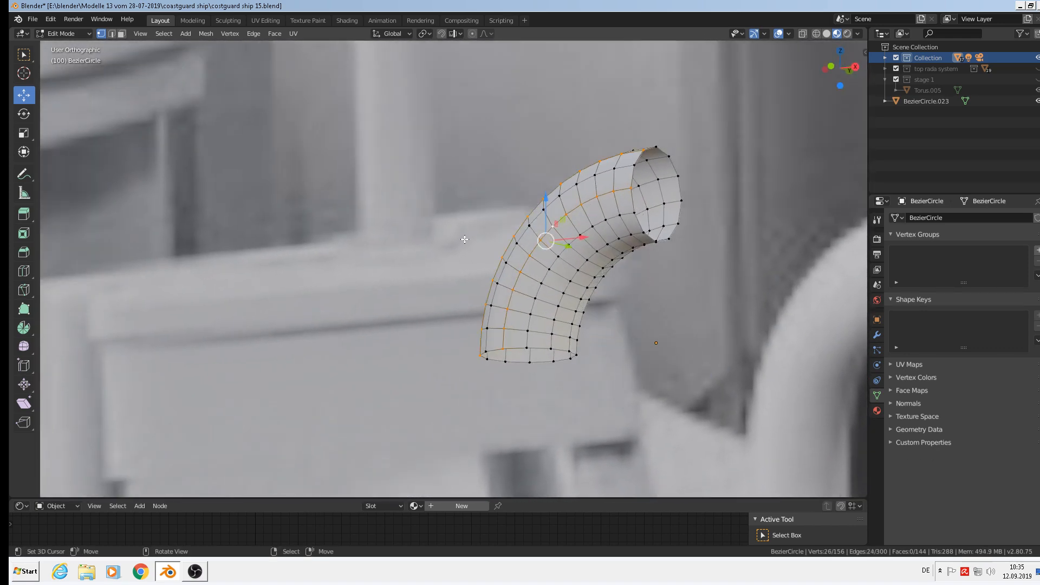
right_click(581, 264, "alt+shift")
middle_click_drag(581, 265, 501, 281)
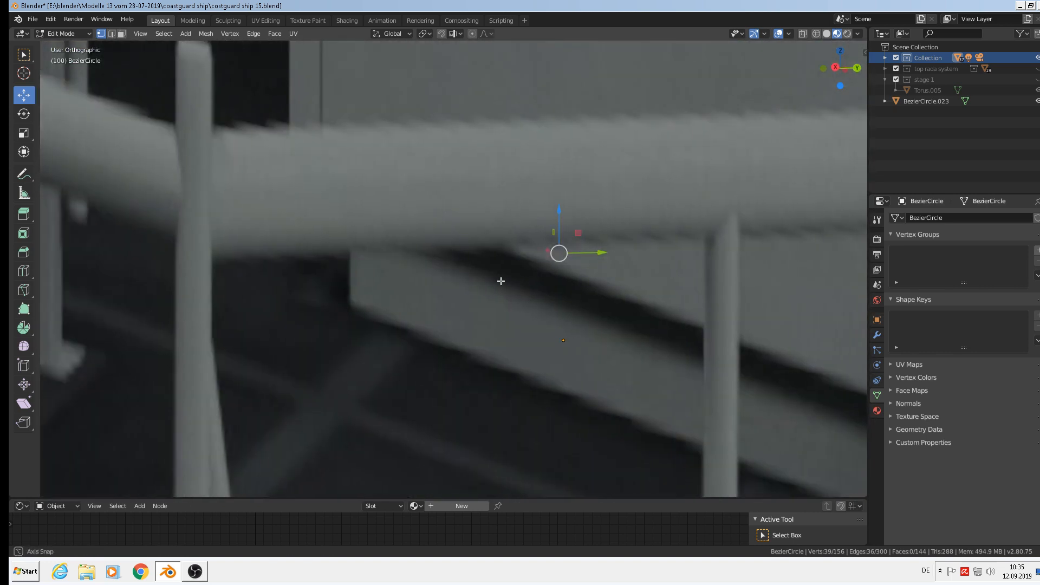
key("KP_Divide")
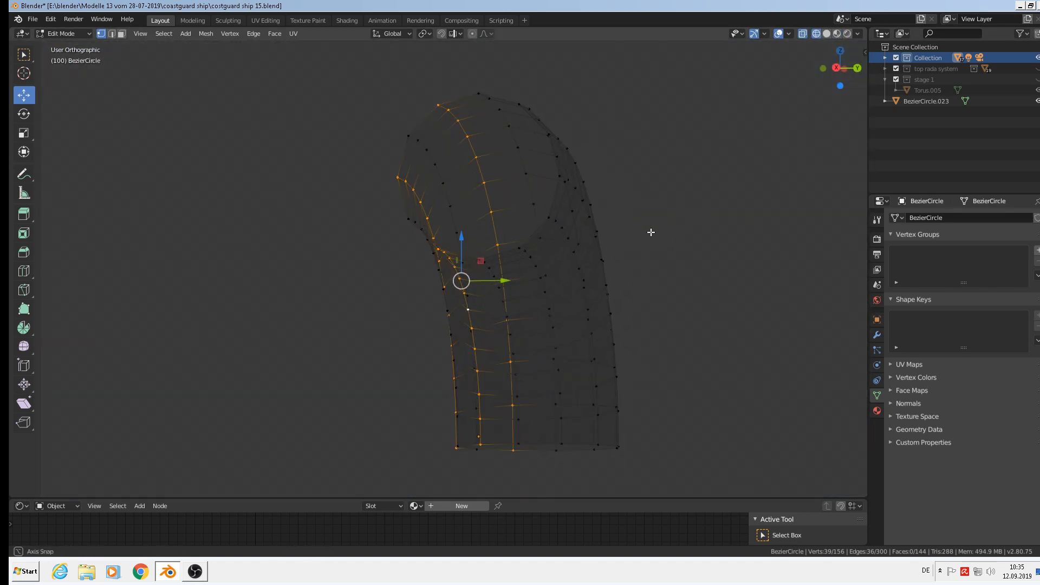
middle_click_drag(651, 232, 704, 195)
right_click(587, 121, "alt+shift")
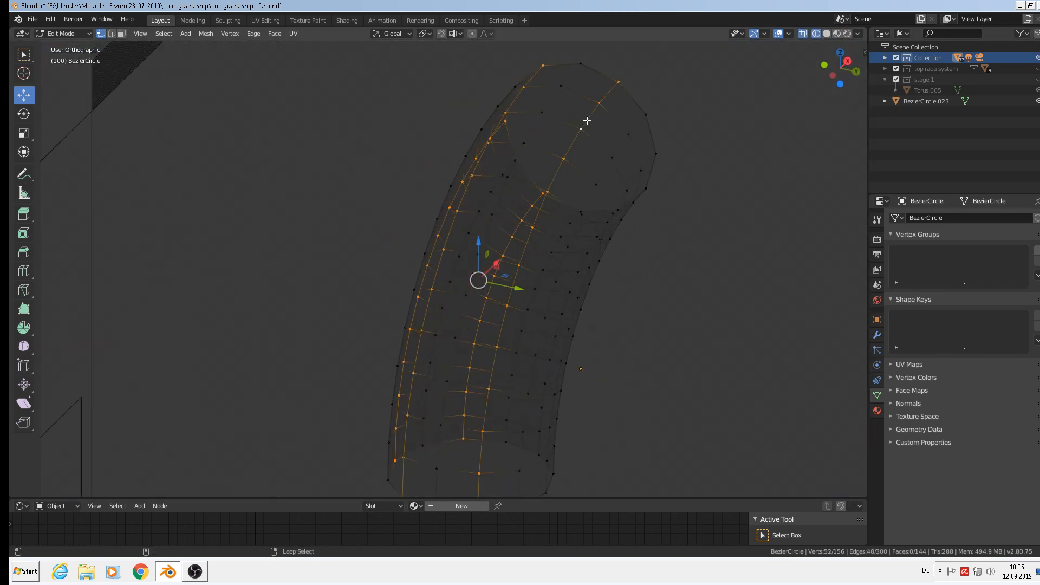
middle_click_drag(587, 120, 648, 434)
right_click(637, 202, "alt+shift")
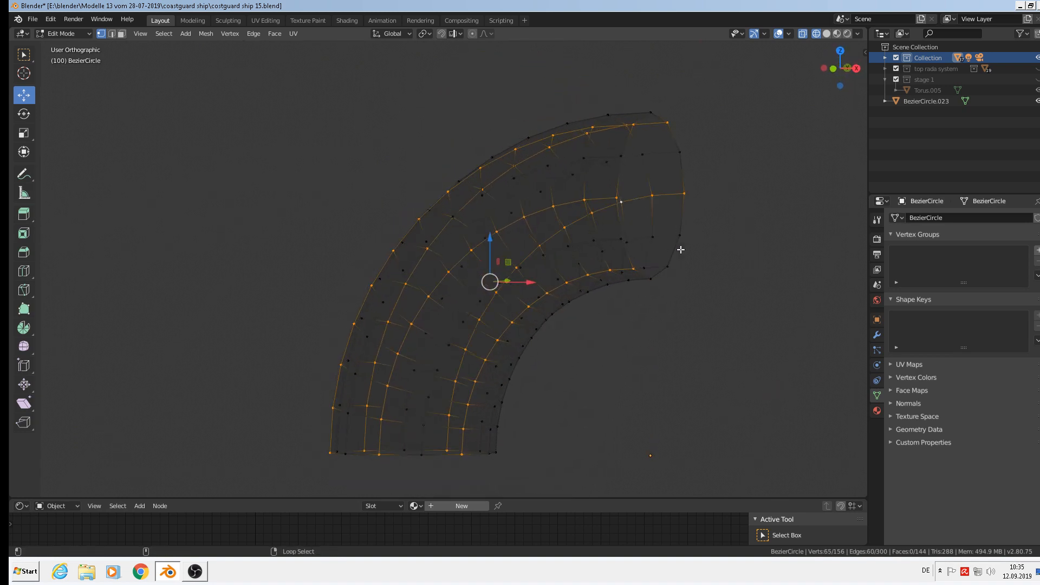
middle_click_drag(681, 250, 691, 287)
left_click(637, 301, "alt+shift")
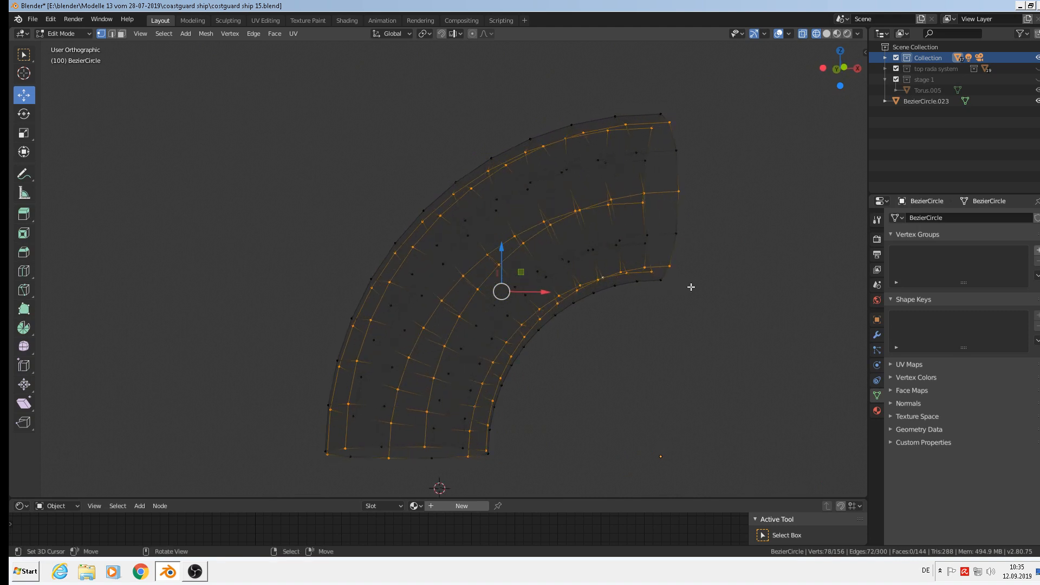
key("x")
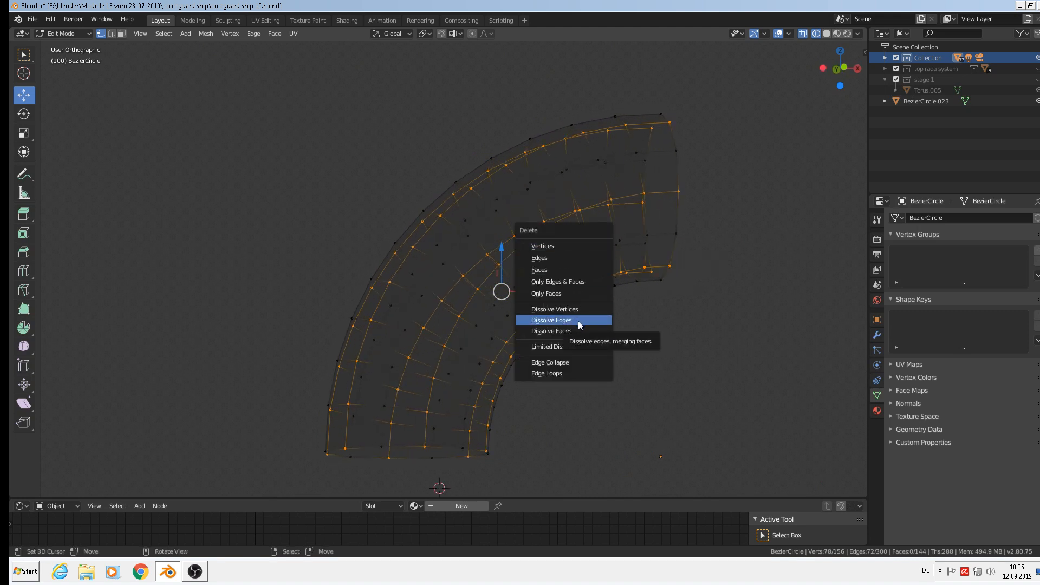
left_click(578, 321)
Select the edge loop at the elbow's upper open end, then return to Object Mode with LookDev shading
middle_click_drag(578, 321, 576, 254)
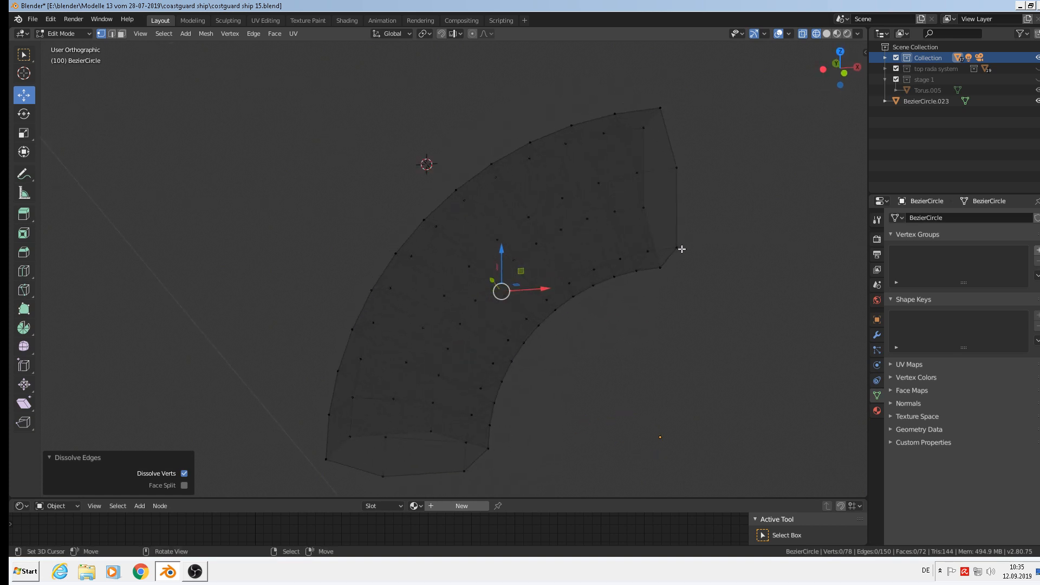
left_click(681, 228, "alt")
middle_click_drag(682, 228, 669, 129)
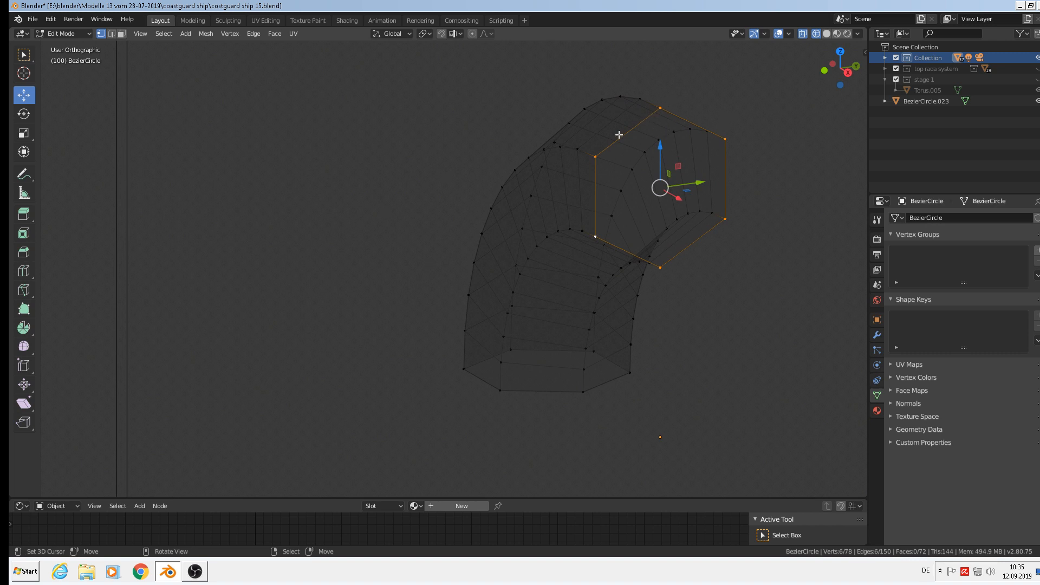
middle_click_drag(662, 331, 722, 325)
key("Tab")
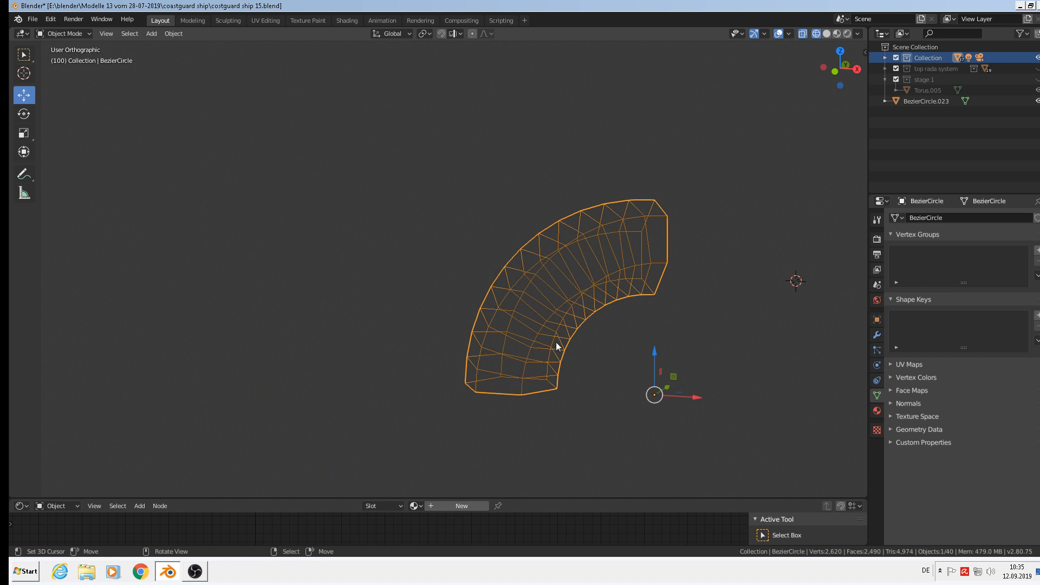
left_click(837, 33)
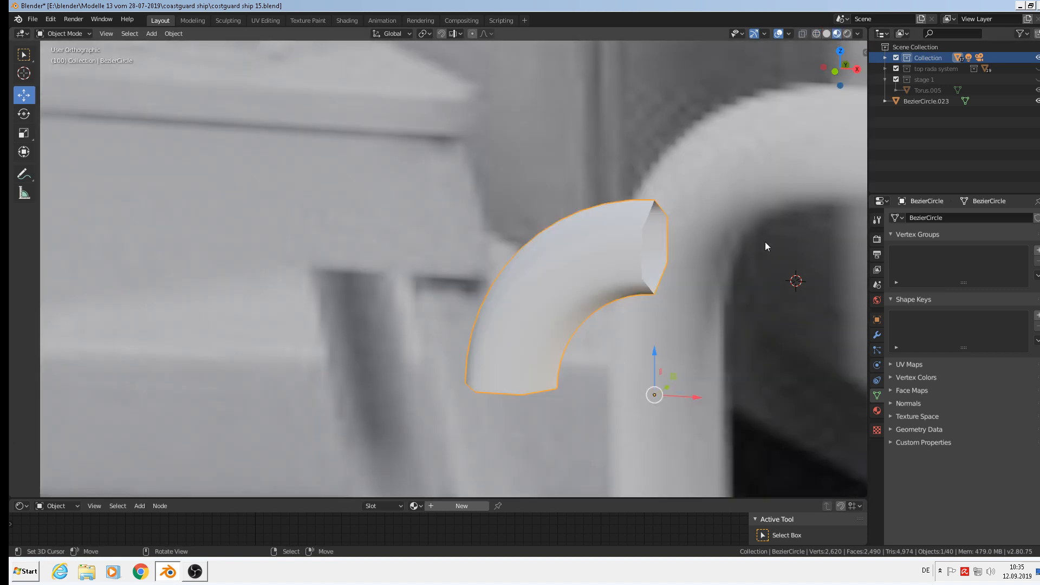
In front view, extrude the elbow's upper end loop about 0.43 m along X to form the top rail up to the braced post
scroll(716, 300, "down", 4)
middle_click_drag(725, 297, 624, 246, "shift")
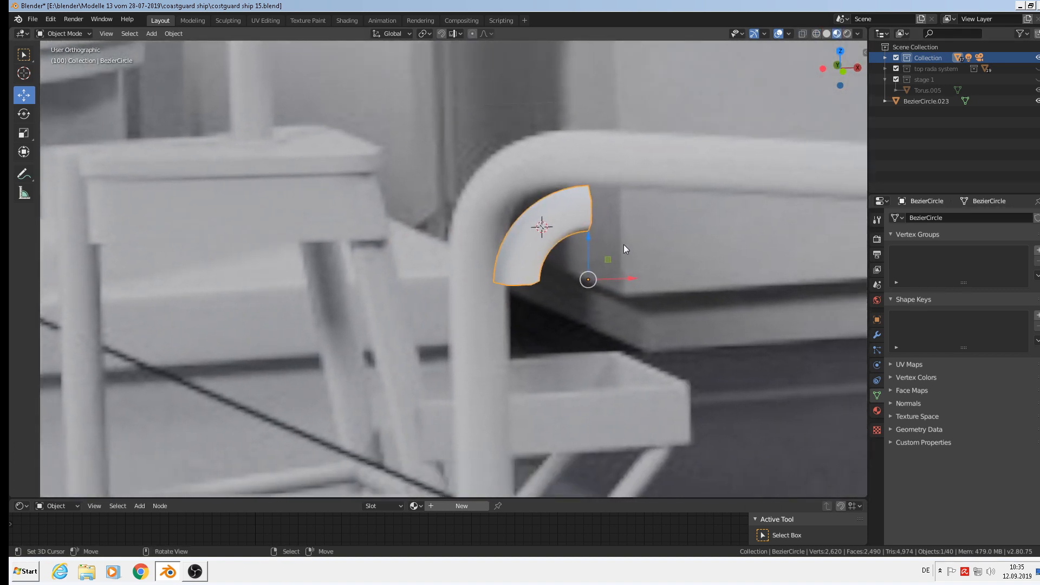
scroll(624, 246, "down", 3)
key("KP_1")
scroll(672, 229, "down", 3)
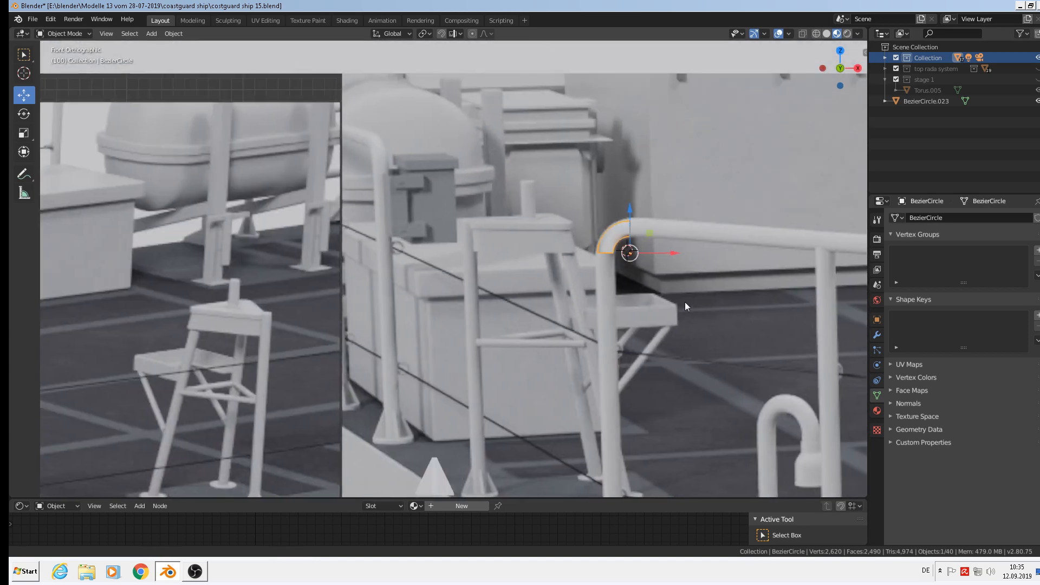
middle_click_drag(685, 301, 447, 252, "shift")
scroll(449, 250, "down", 2)
scroll(352, 188, "up", 3)
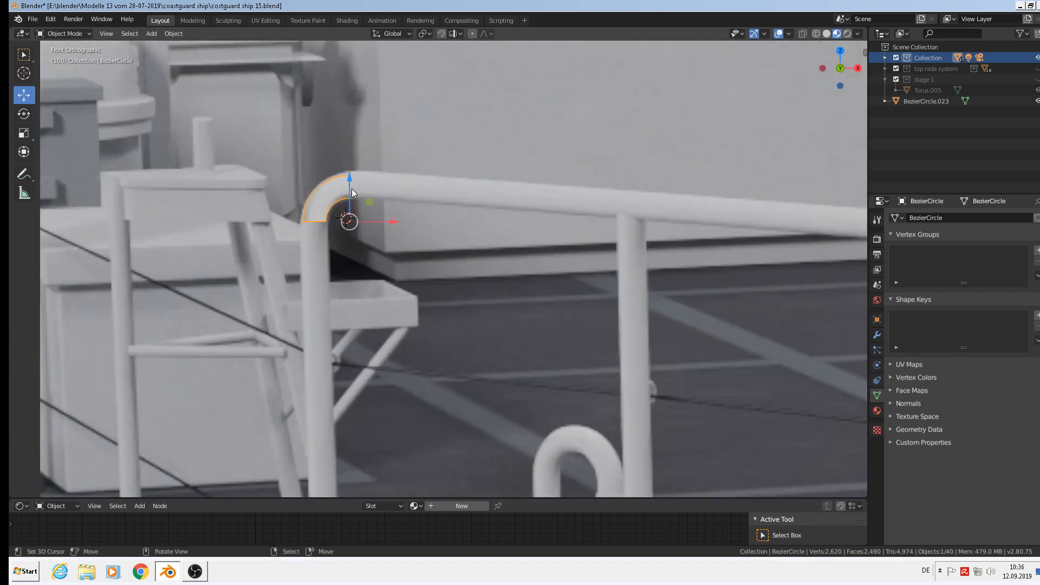
key("Tab")
scroll(588, 310, "down", 4)
middle_click_drag(588, 310, 439, 262, "shift")
key("e")
key("x")
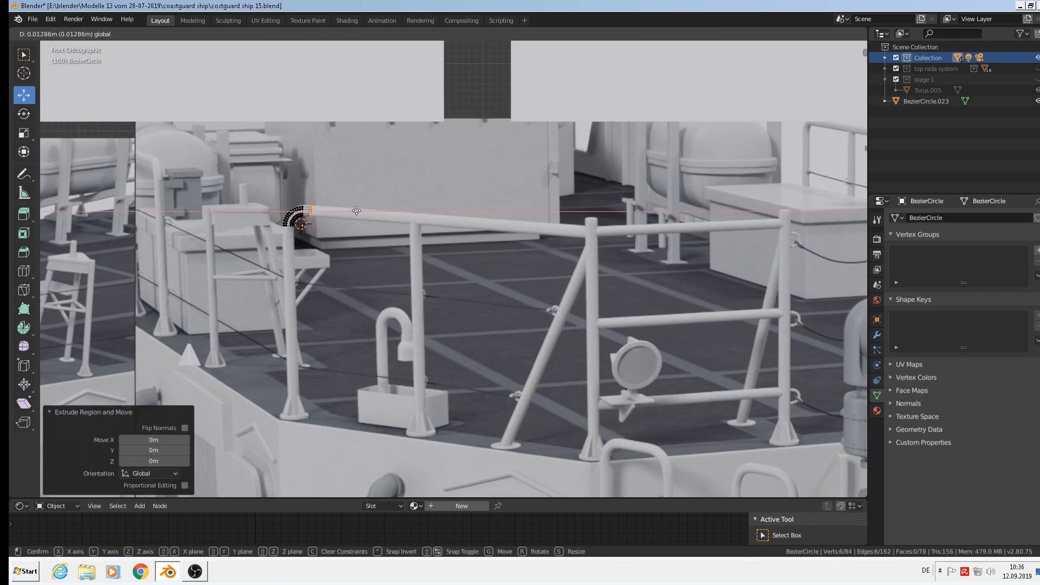
left_click(629, 231)
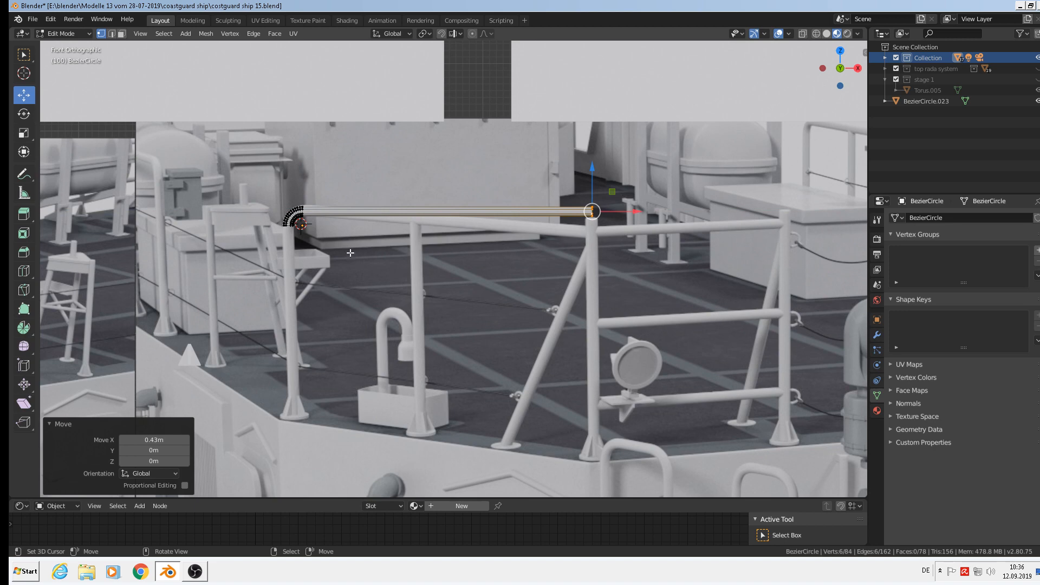
Extrude the elbow's lower end loop about -0.282 m along Z down to the reference post's foot, and return to Object Mode
scroll(281, 238, "up", 8)
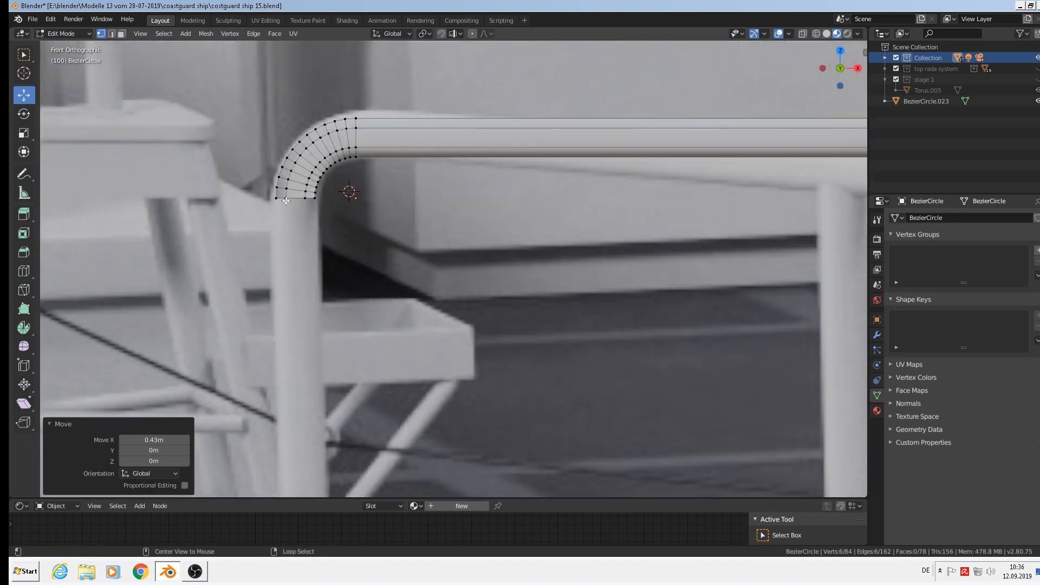
scroll(423, 251, "down", 8)
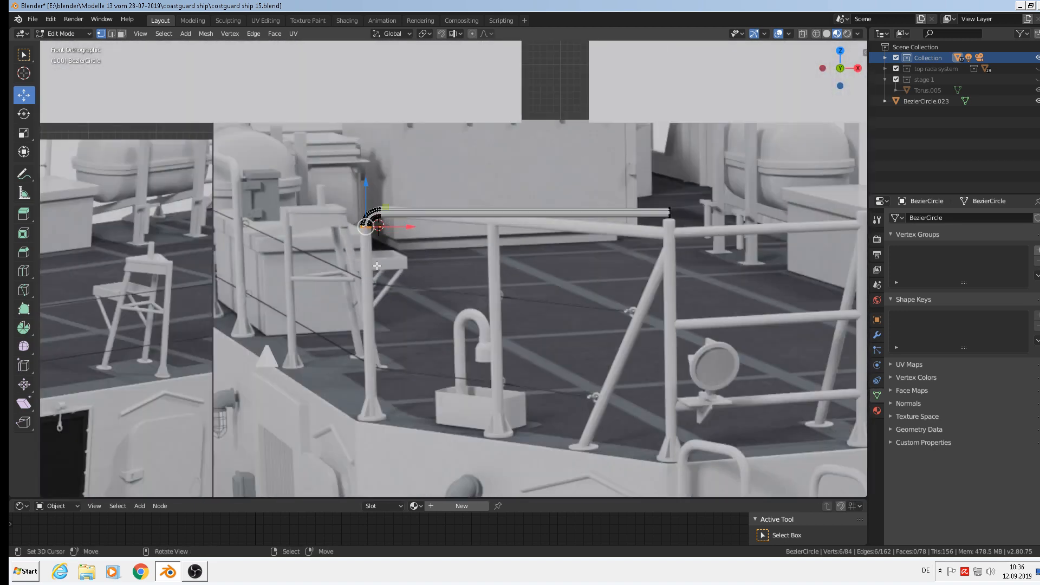
key("e")
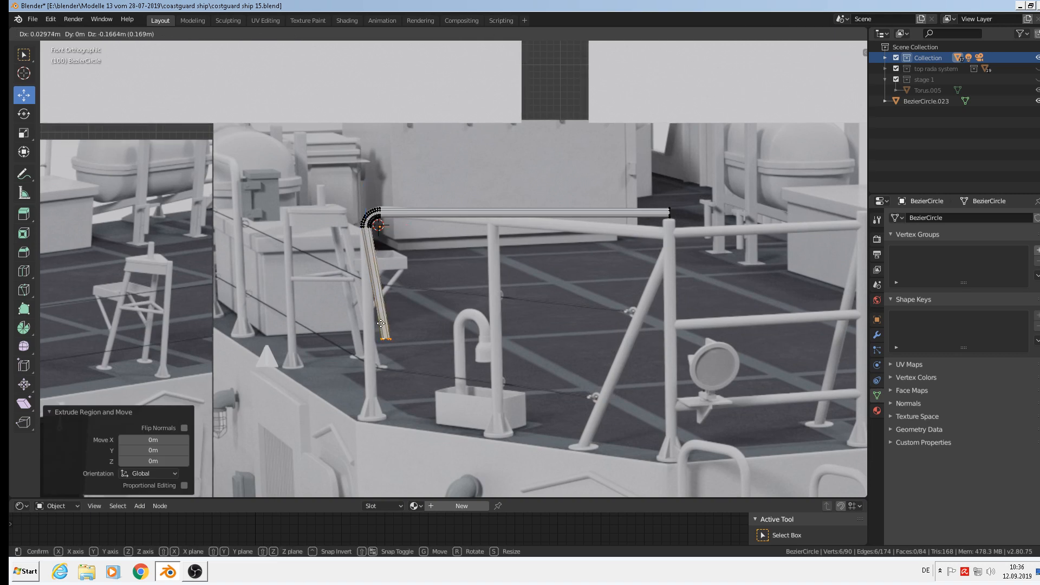
left_click(383, 371)
key("ctrl+z")
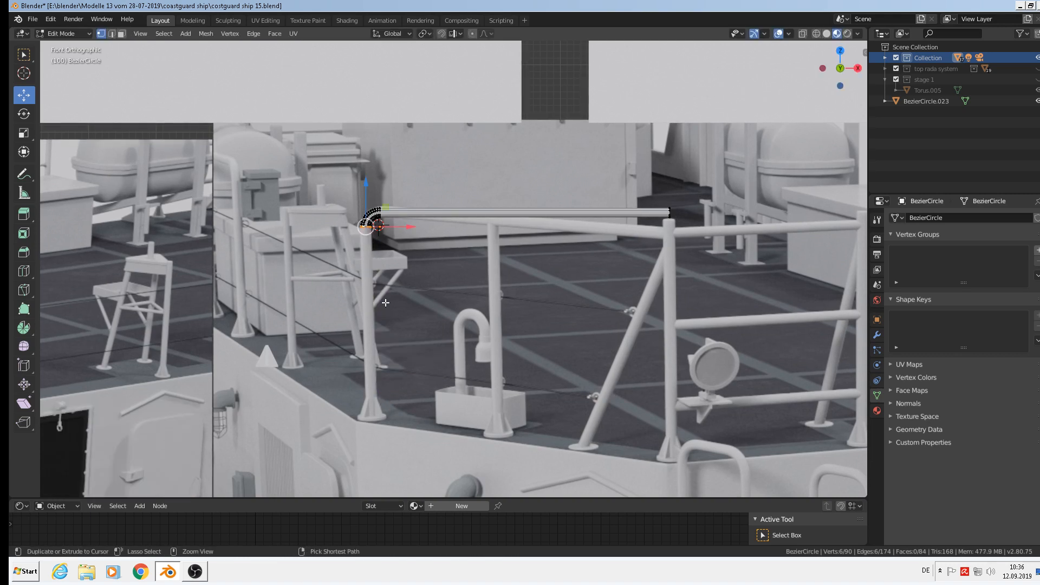
left_click_drag(368, 192, 368, 369)
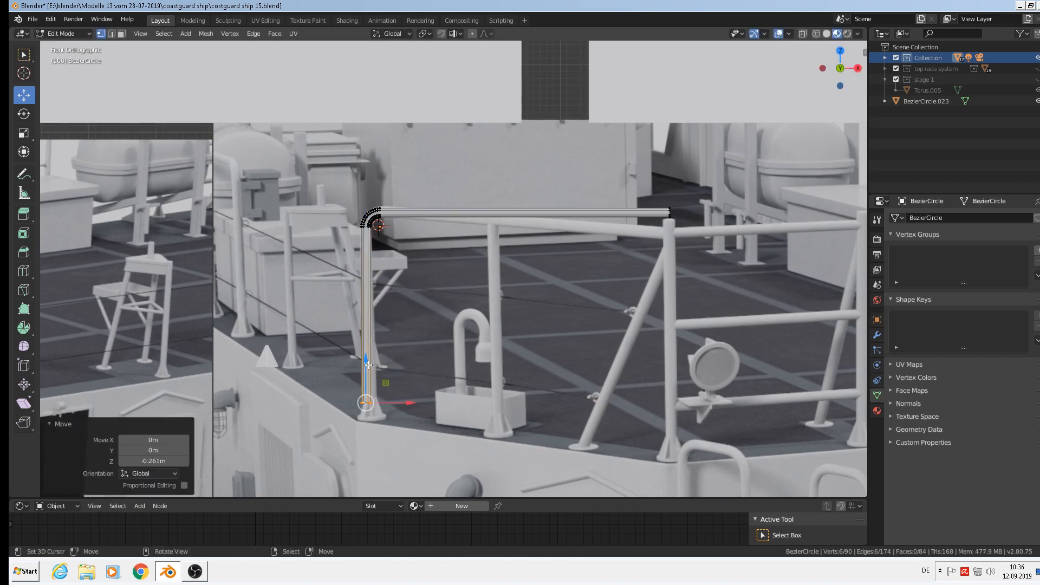
key("ctrl+z")
key("g")
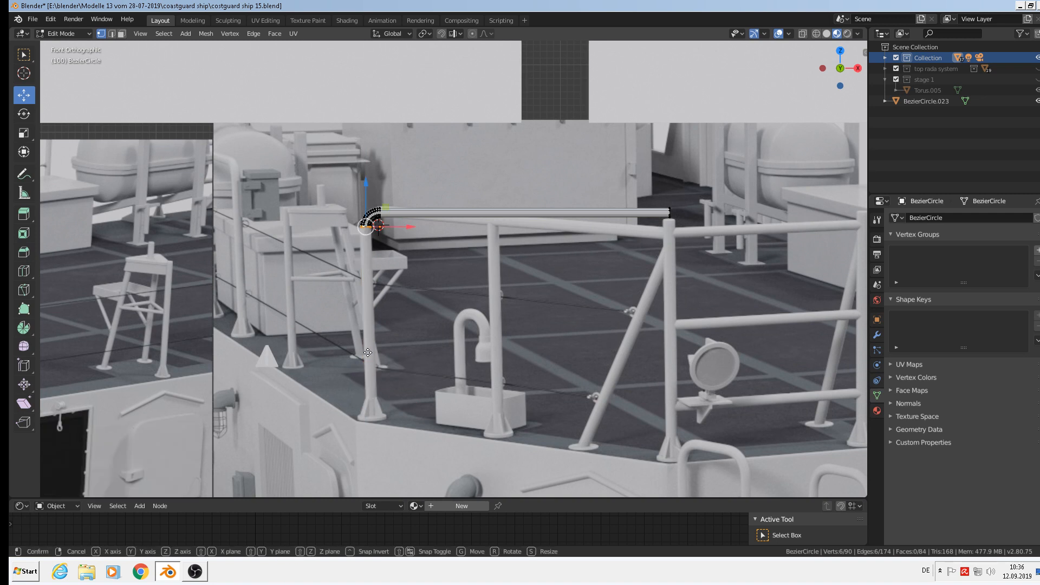
key("z")
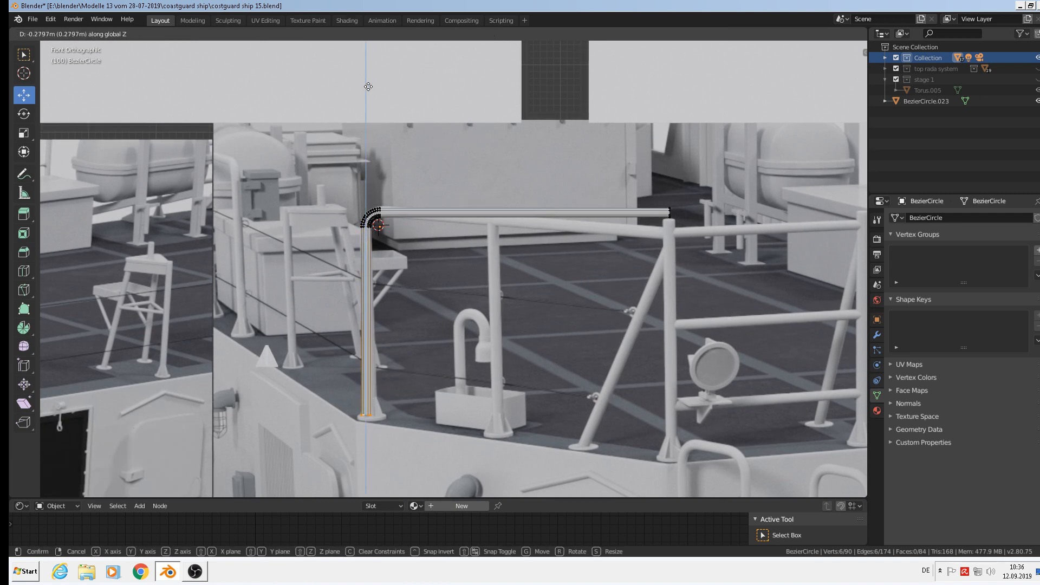
left_click(369, 88)
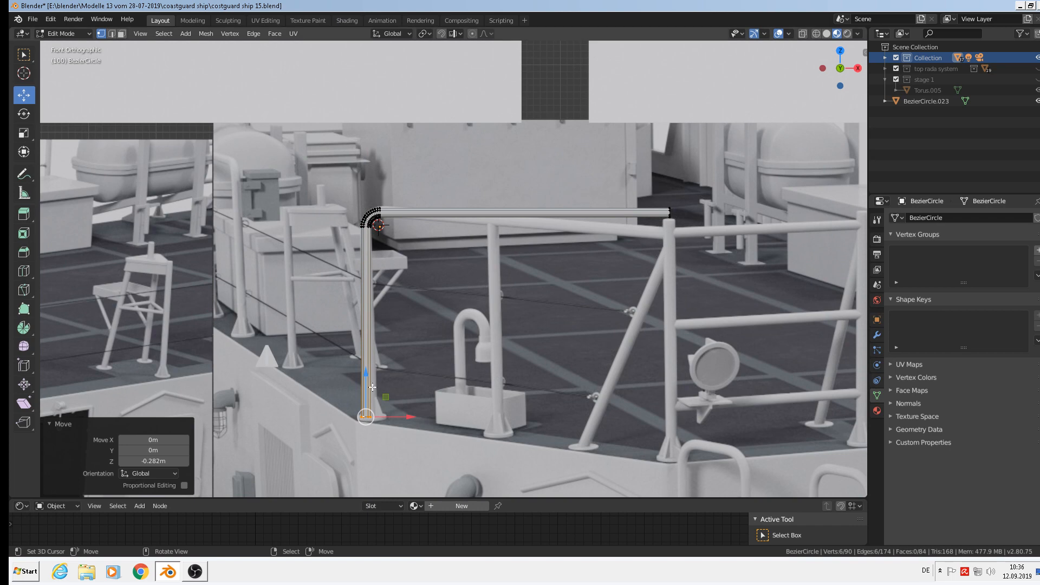
scroll(292, 357, "up", 2)
key("Tab")
Move the ribbed post foot about 0.15 m along X and down along Z to the new post's base, then nudge it about -0.002 m along X
left_click(240, 339)
key("g")
key("x")
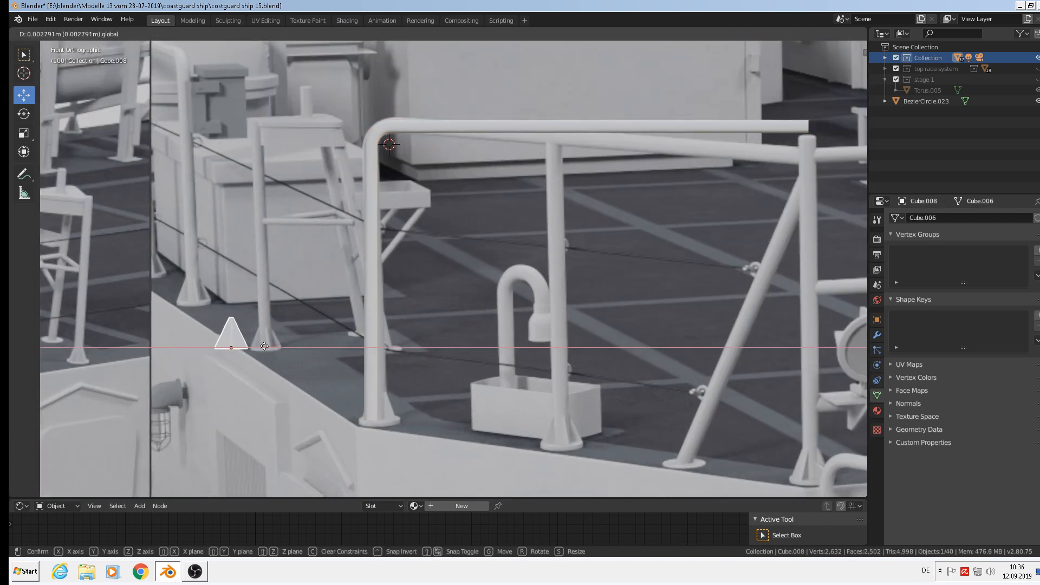
left_click(398, 355)
key("g")
key("z")
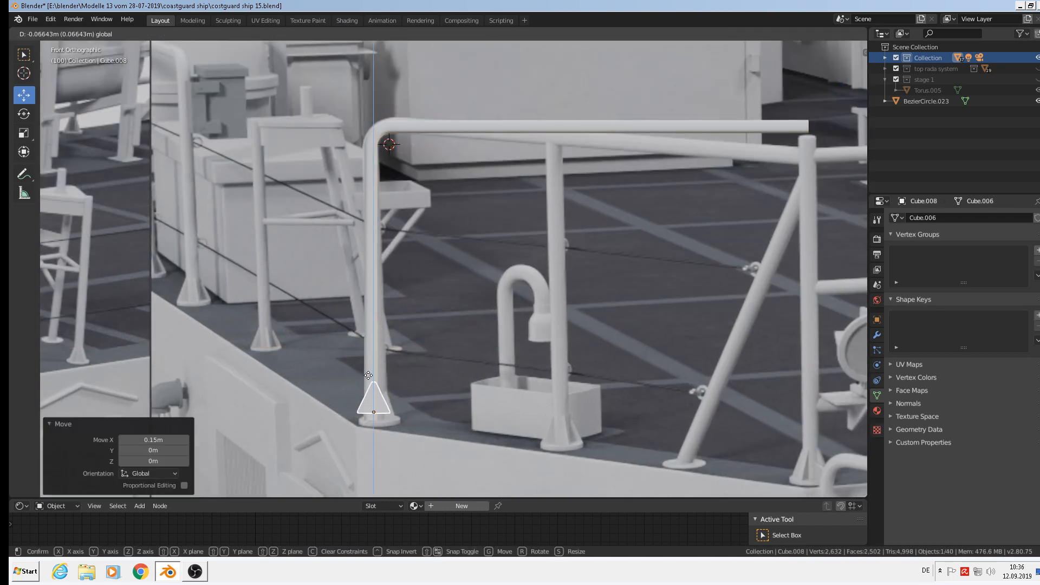
left_click(413, 441)
key("g")
key("x")
left_click(413, 425)
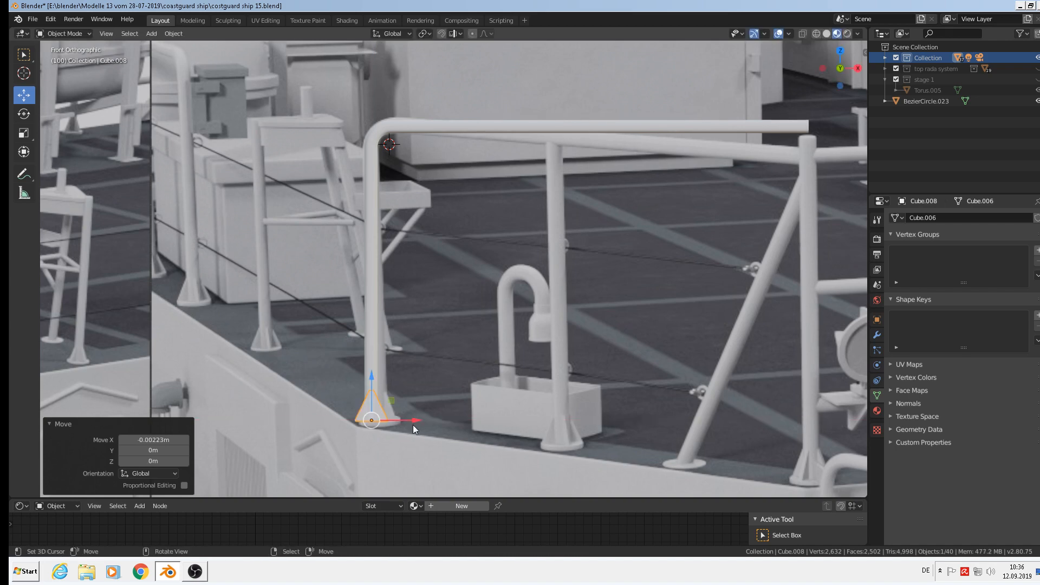
Move the ribbed foot about 0.198 m along Y, then about -0.002 m back, to centre it beneath the post
middle_click_drag(413, 425, 498, 447)
key("g")
key("x")
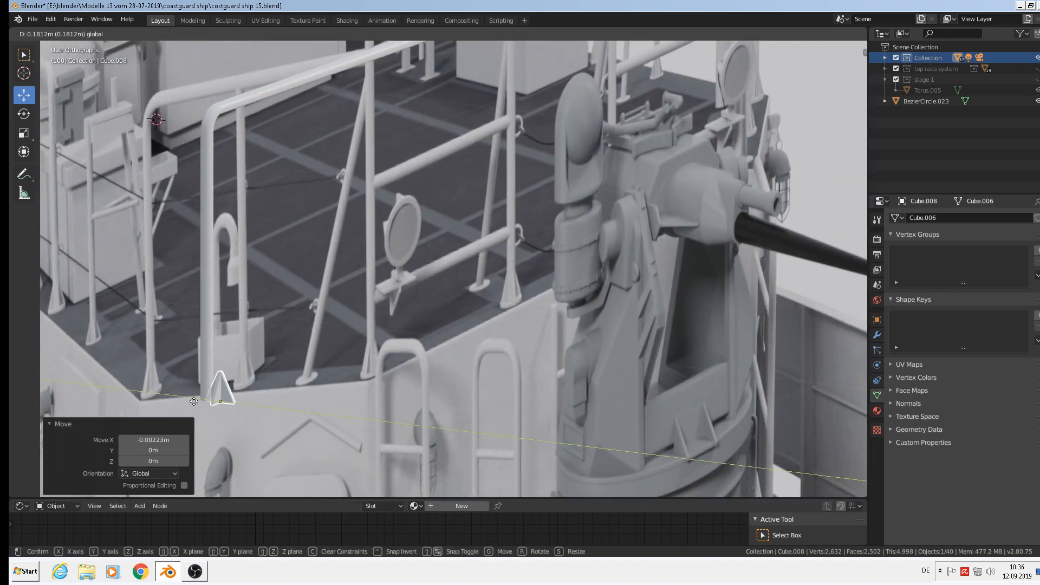
left_click(184, 406)
scroll(99, 395, "up", 6)
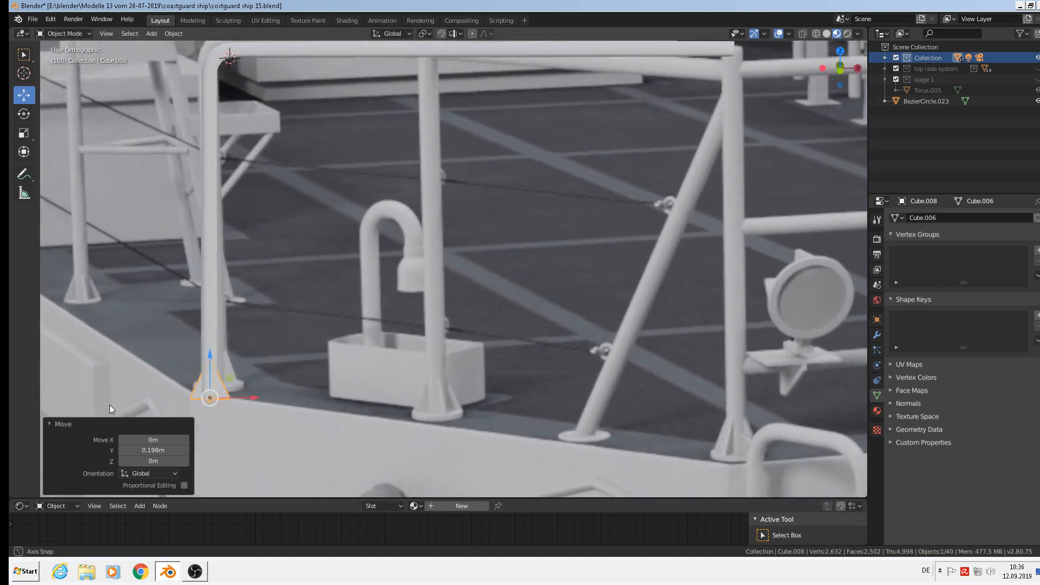
scroll(110, 403, "down", 2)
middle_click_drag(111, 401, 835, 411)
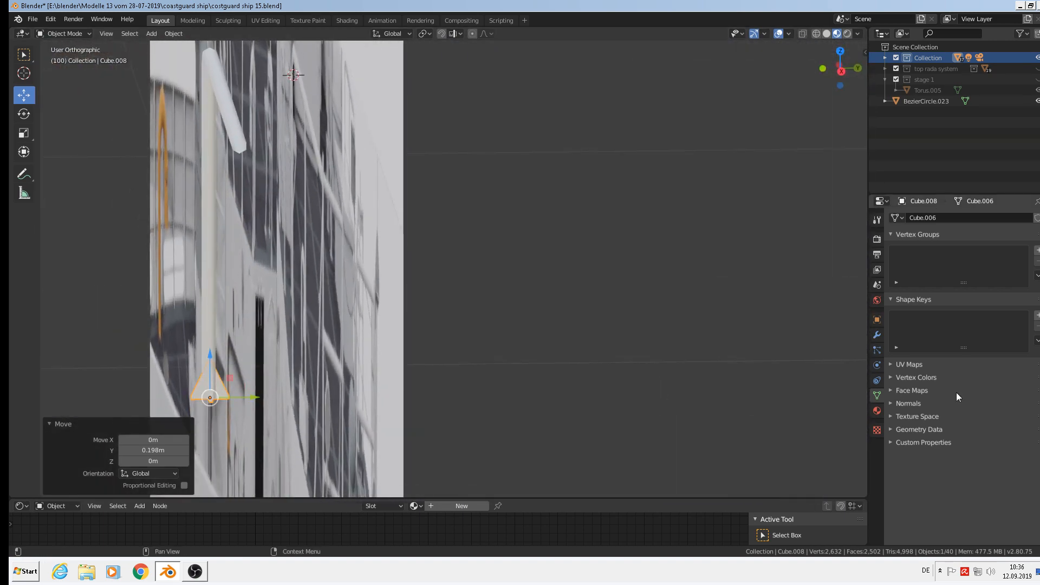
left_click_drag(261, 398, 259, 398)
Examine the ribbed foot at the post's base against the reference railing feet in front view
middle_click_drag(270, 402, 411, 385)
middle_click_drag(411, 385, 437, 330, "shift")
key("KP_1")
scroll(352, 336, "down", 3)
middle_click_drag(307, 333, 484, 220, "shift")
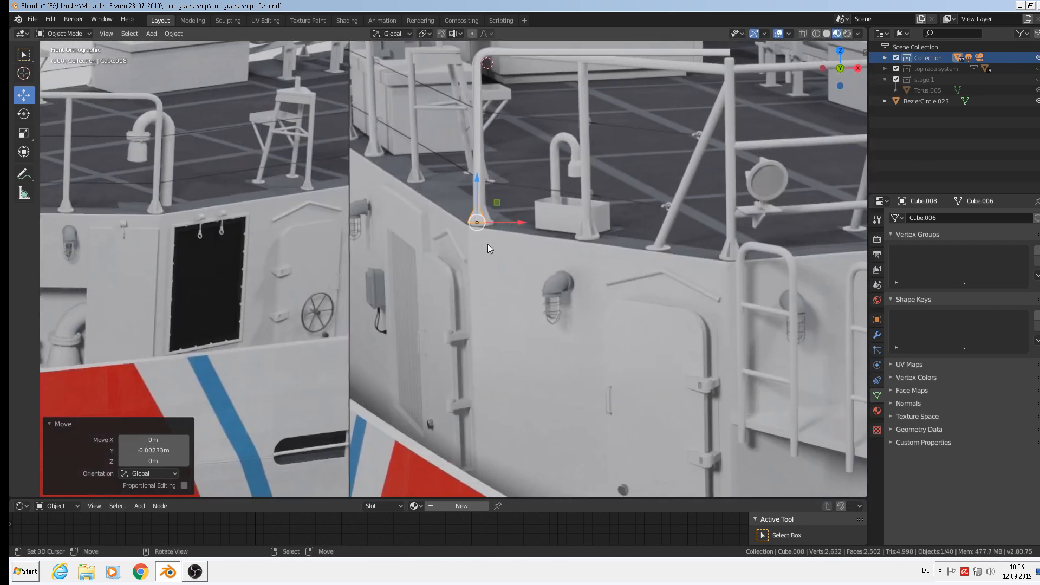
scroll(486, 243, "up", 4)
scroll(527, 245, "down", 1)
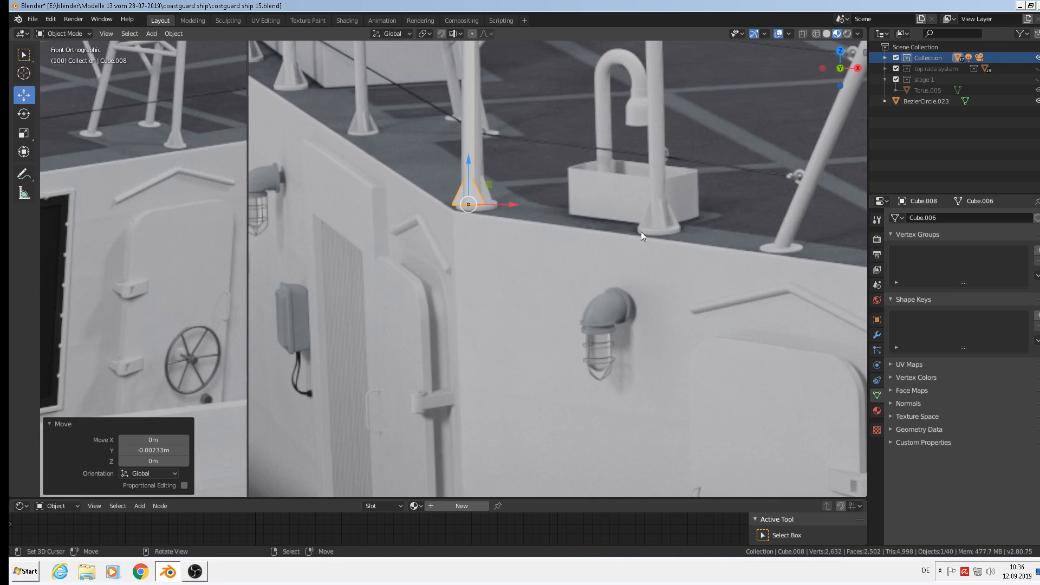
middle_click_drag(547, 268, 607, 351, "shift")
scroll(533, 260, "up", 2)
scroll(537, 299, "down", 3)
scroll(538, 299, "up", 3)
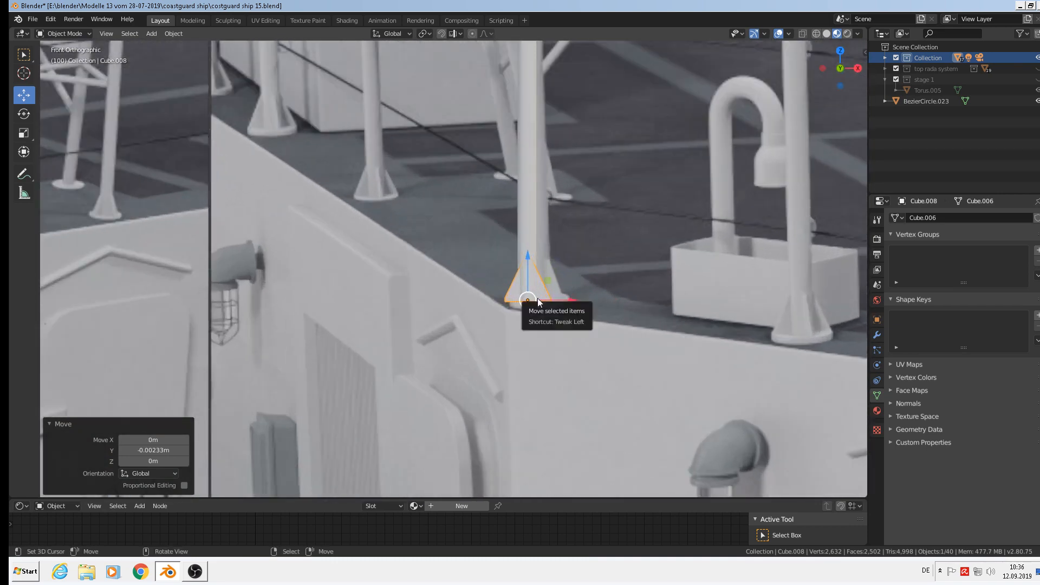
Extrude the railing post's bottom edge loop in place and scale it outward by about 2.99 beneath the ribbed foot
left_click(535, 231)
scroll(536, 302, "up", 3)
scroll(536, 301, "up", 2)
key("Tab")
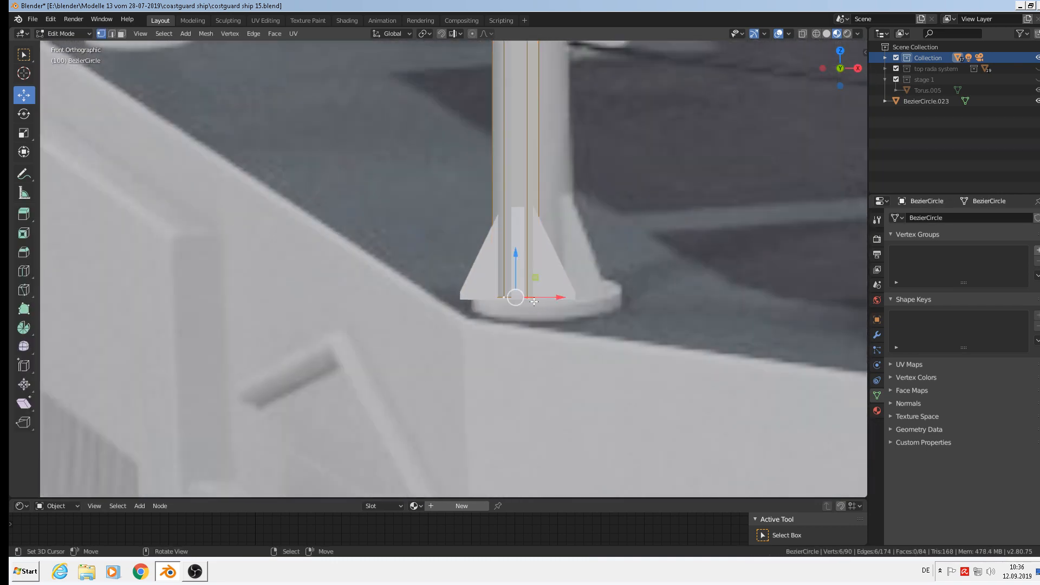
scroll(515, 298, "up", 3)
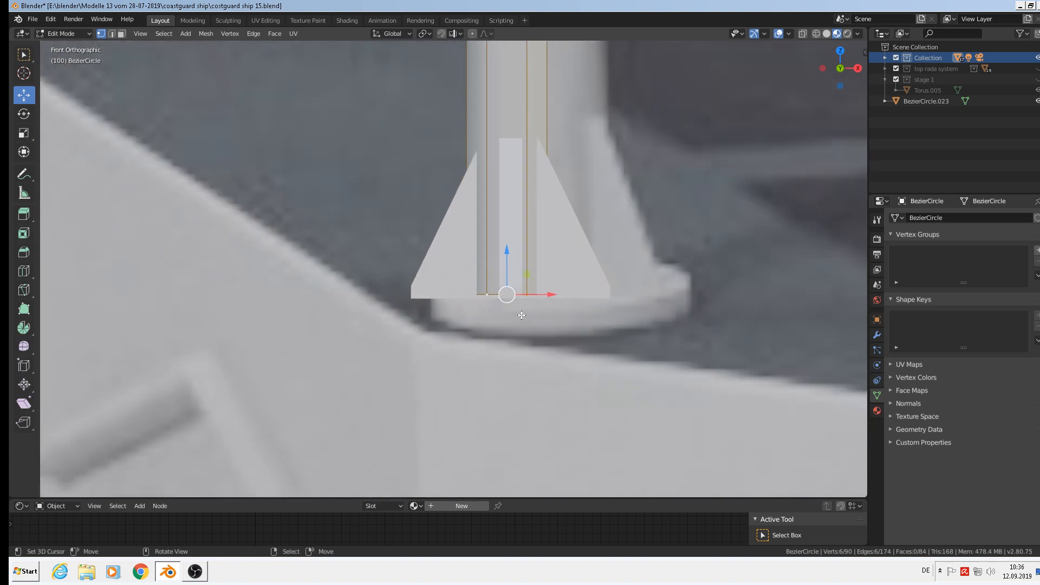
scroll(521, 315, "down", 2)
key("e")
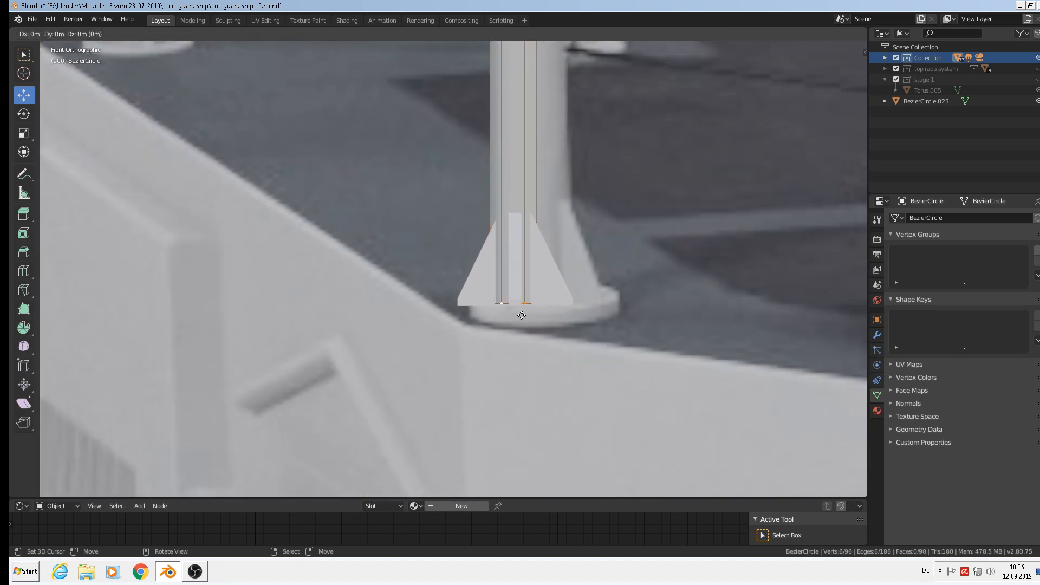
key("s")
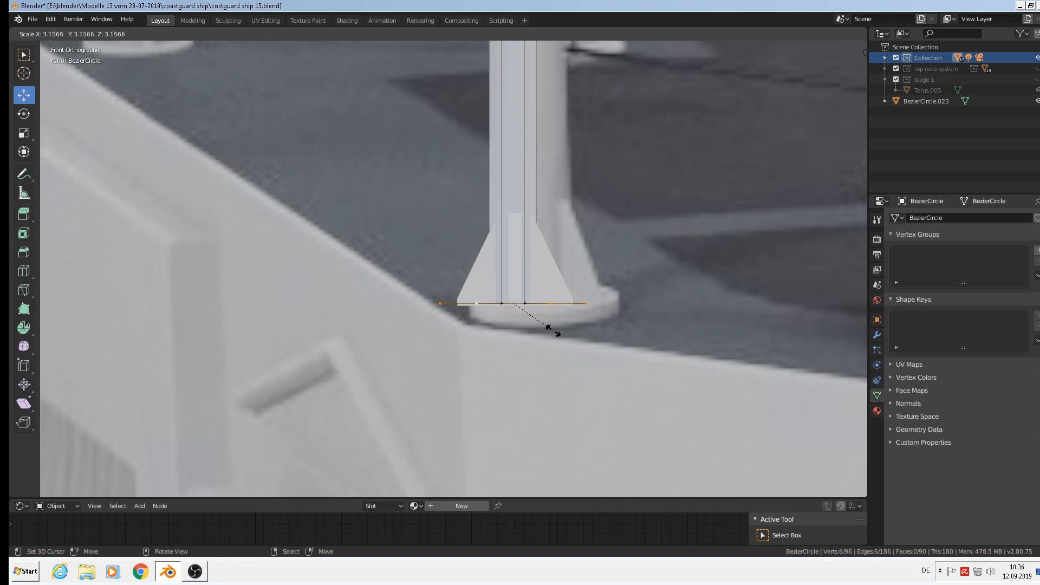
left_click(548, 332)
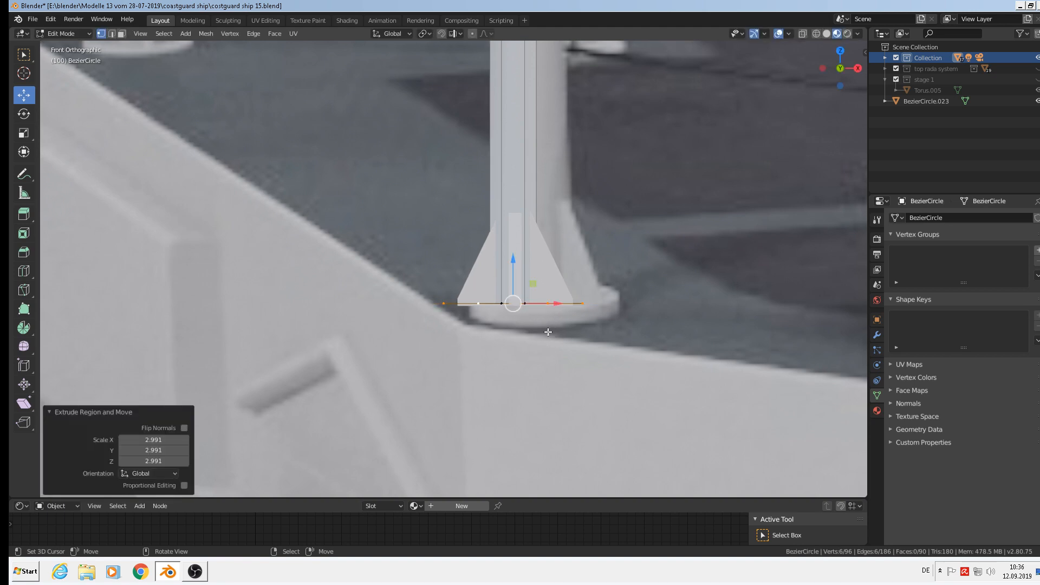
Extrude the widened loop about -0.0065 m along Z into a base plate, return to Object Mode and check its shape
key("e")
key("z")
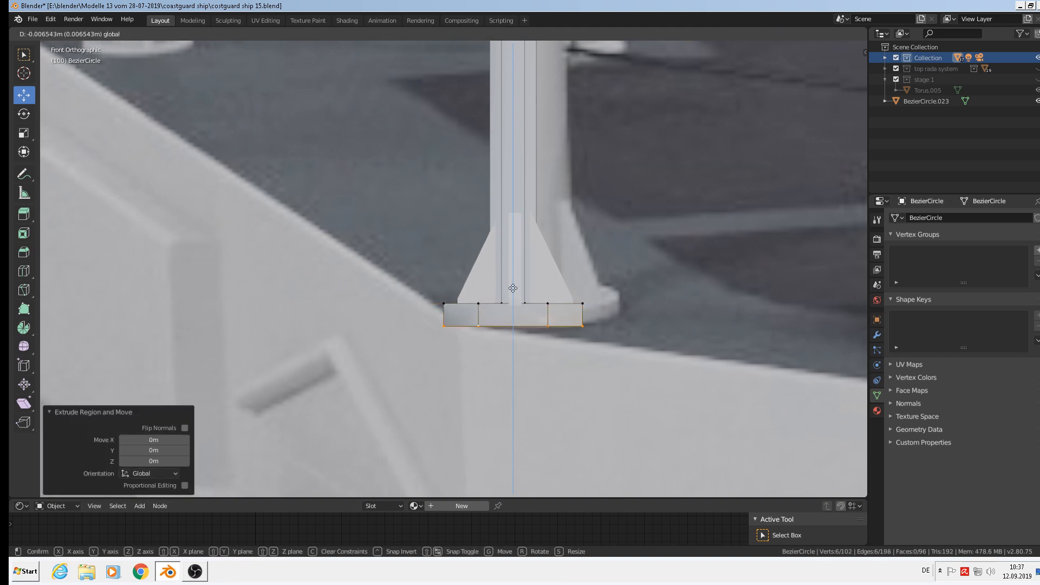
left_click(513, 288)
scroll(513, 288, "down", 3)
key("Tab")
scroll(555, 313, "down", 2)
middle_click_drag(550, 327, 580, 344)
scroll(569, 344, "up", 6)
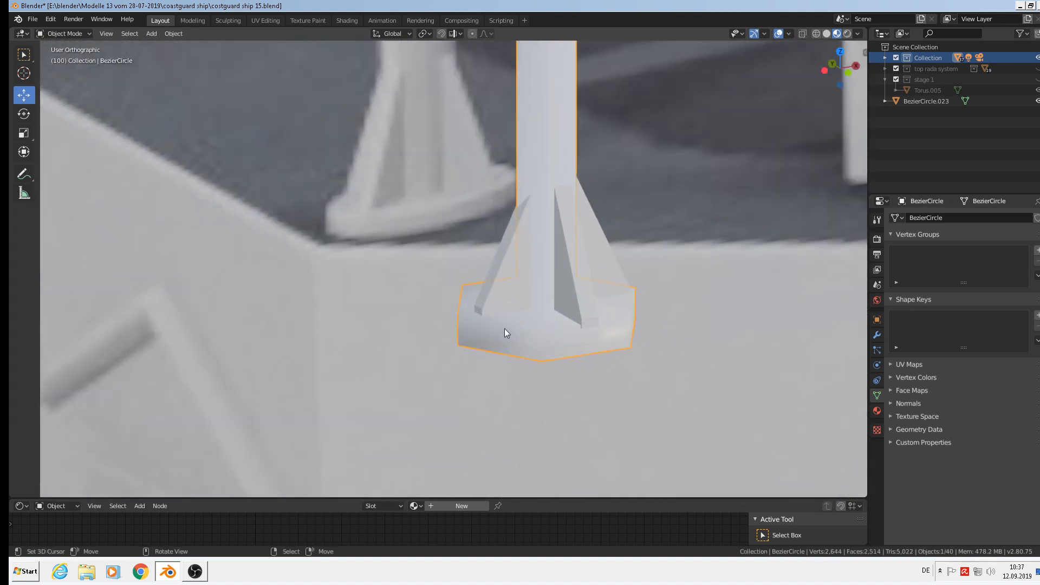
scroll(542, 325, "down", 5)
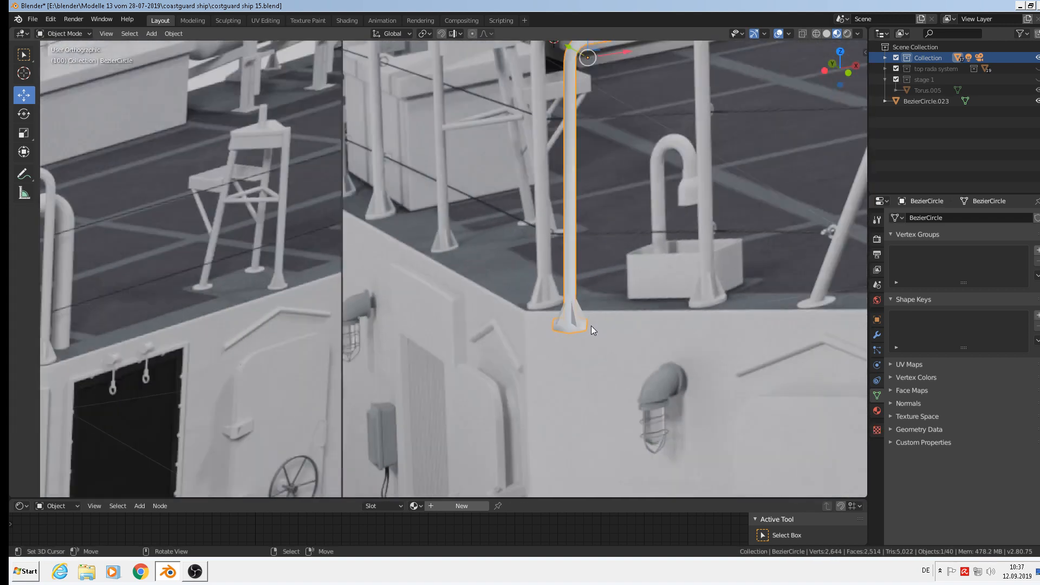
Join the ribbed foot with the railing tube into one object
key("KP_1")
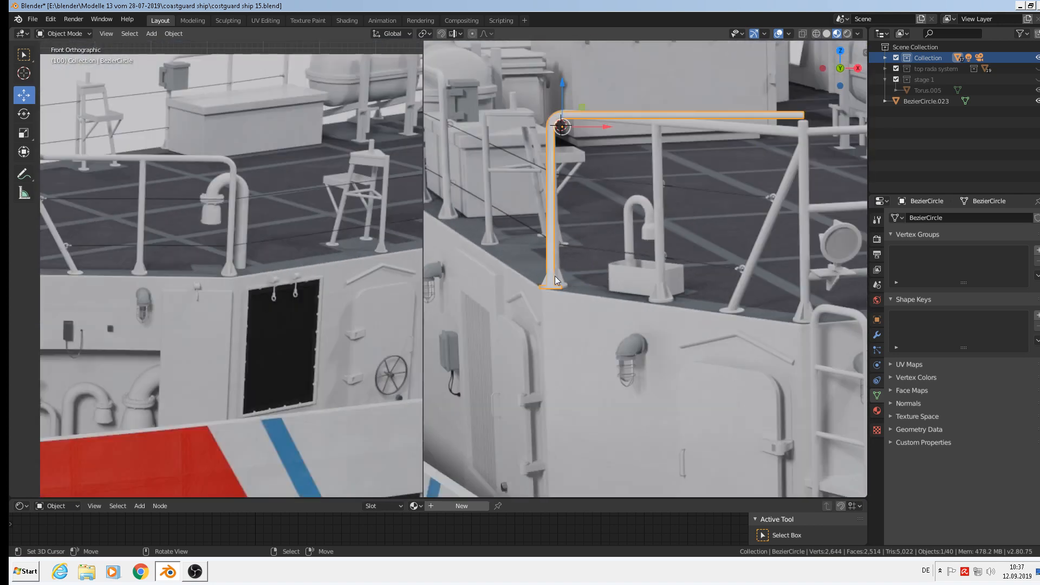
middle_click_drag(525, 277, 387, 284, "shift")
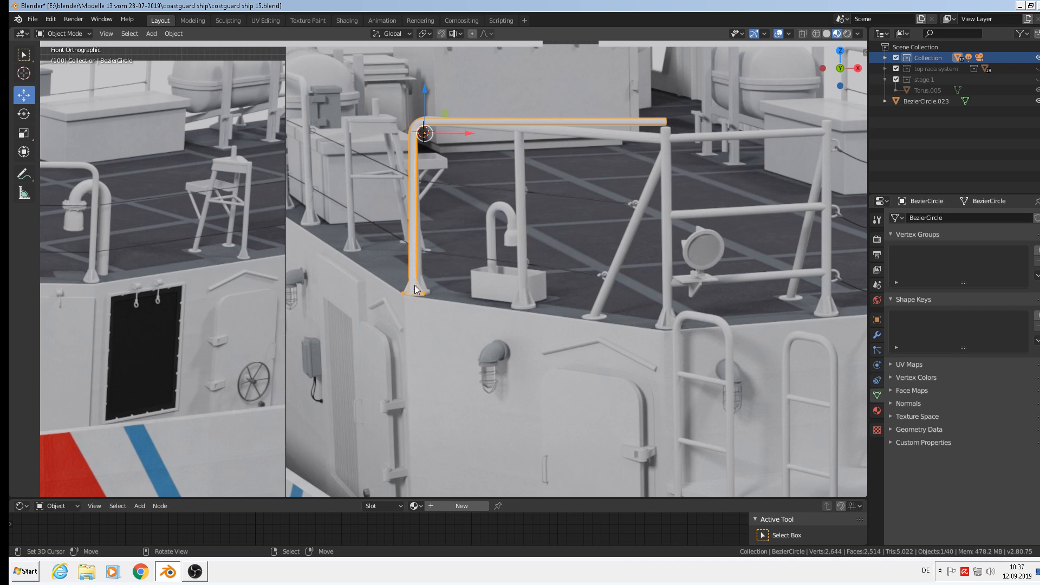
scroll(414, 287, "up", 6)
left_click(407, 297)
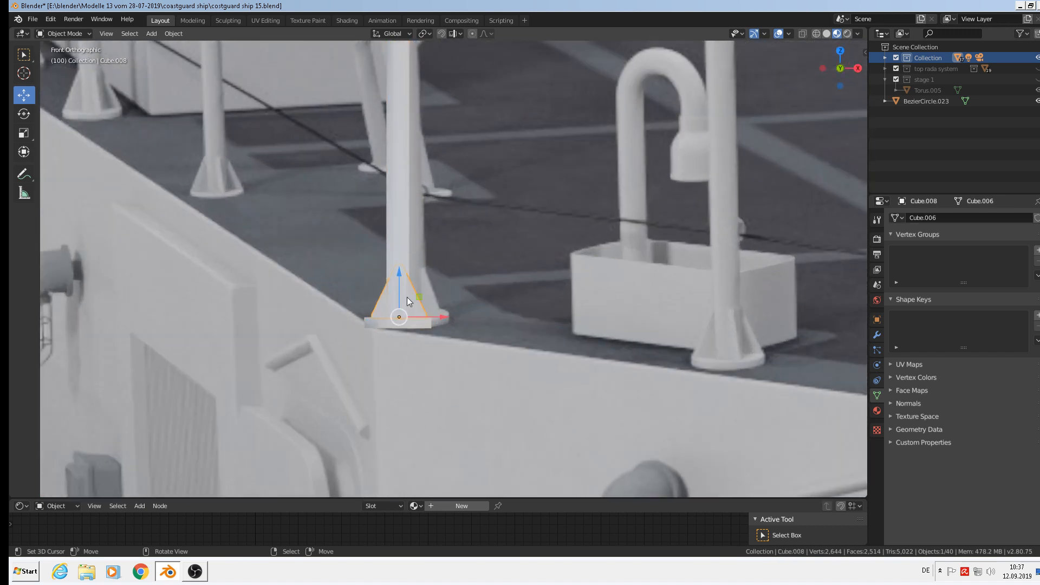
left_click(399, 244, "shift")
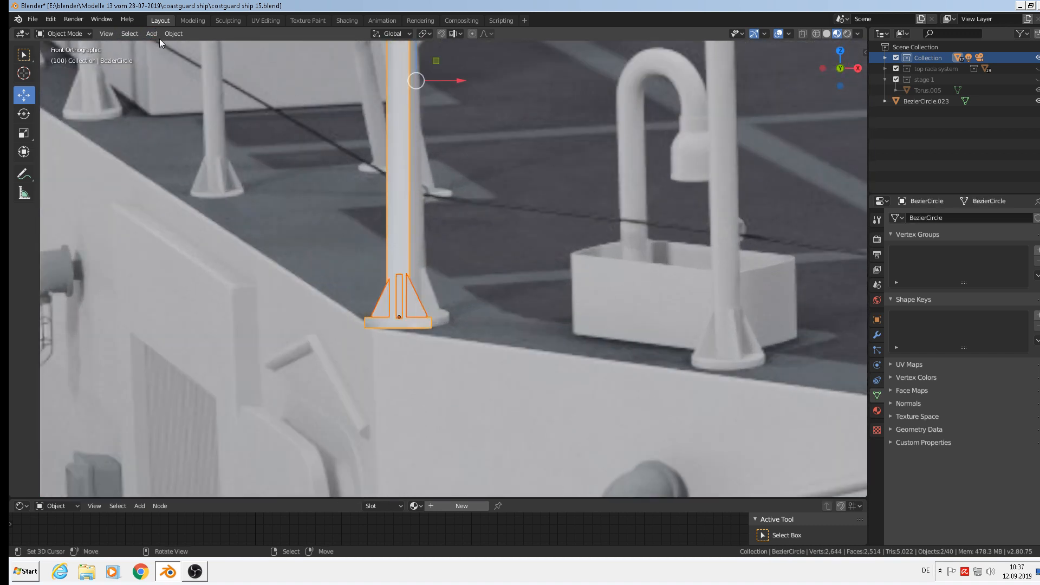
left_click(173, 34)
left_click(201, 135)
Duplicate the railing's vertical post with its complete foot in Edit Mode and move the copy about 0.195 m along X
scroll(325, 206, "down", 3)
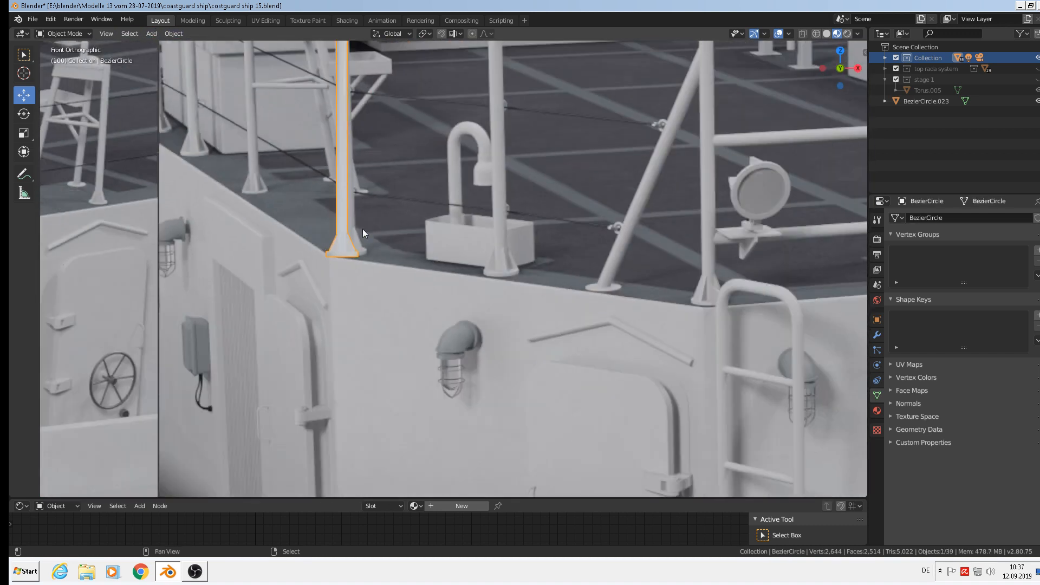
middle_click_drag(363, 228, 433, 353, "shift")
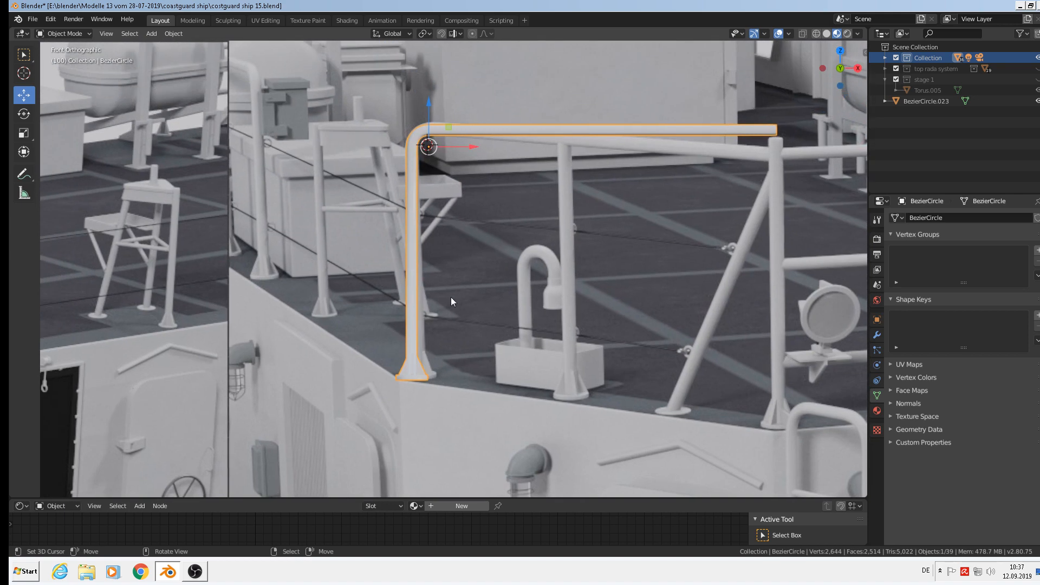
scroll(334, 243, "down", 2)
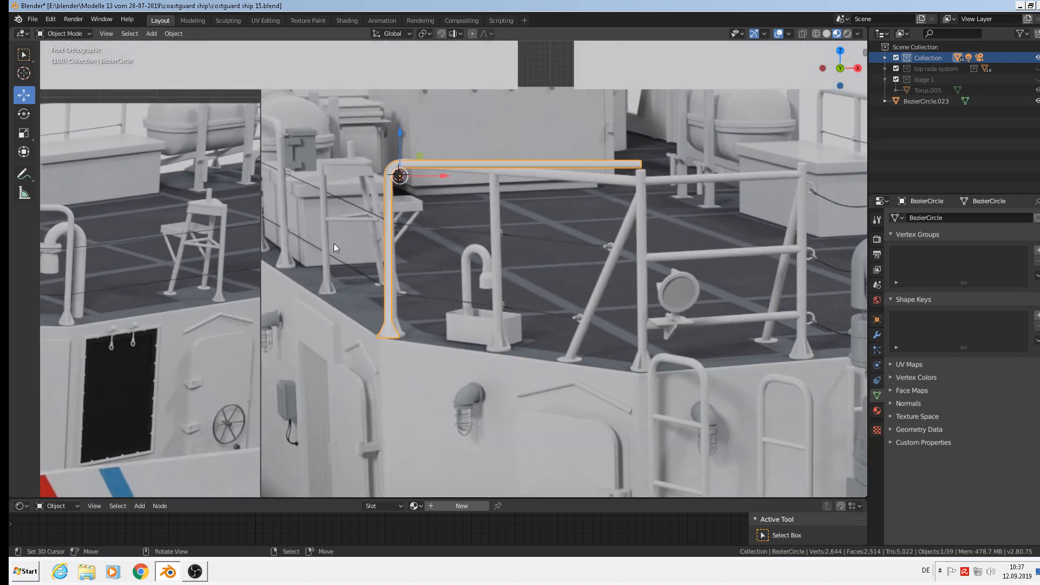
key("Tab")
scroll(426, 237, "up", 2)
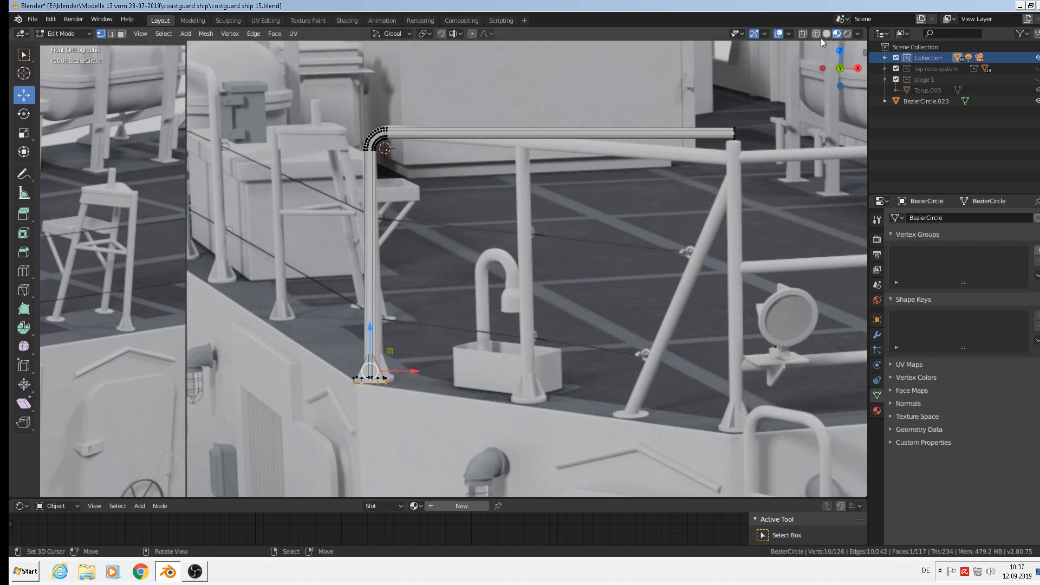
key("c")
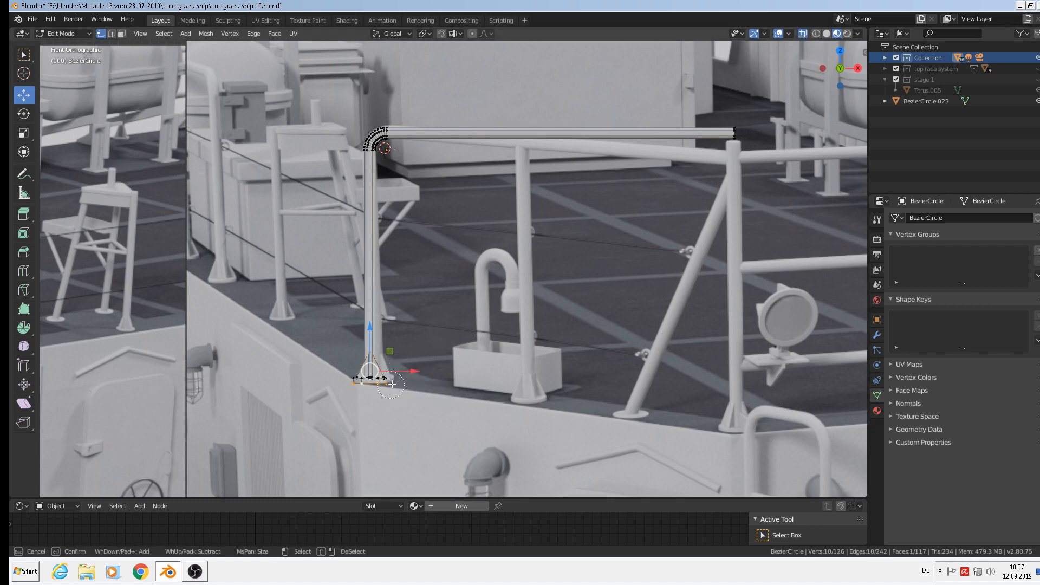
left_click_drag(390, 377, 363, 379)
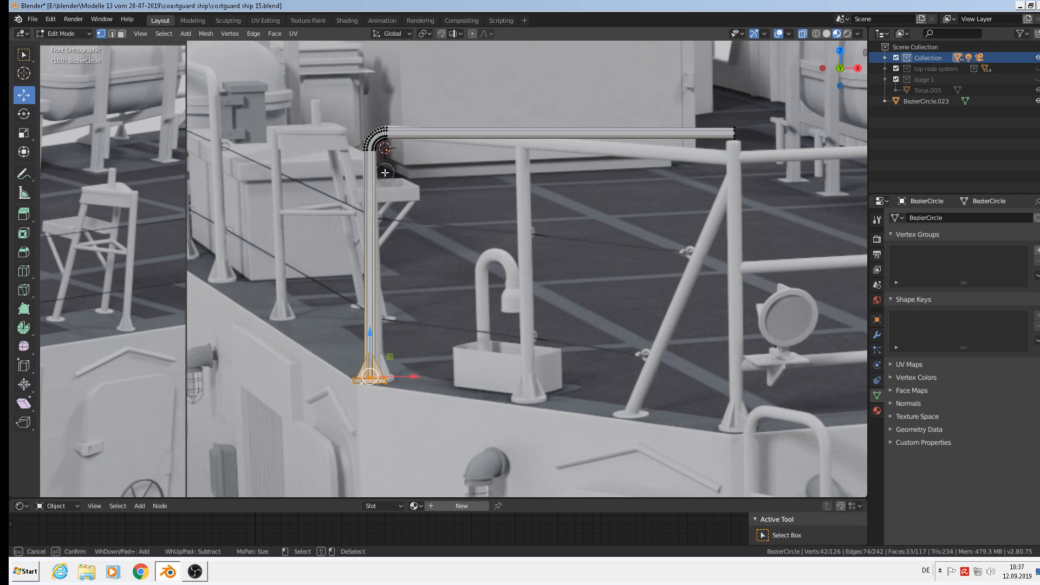
left_click(367, 162)
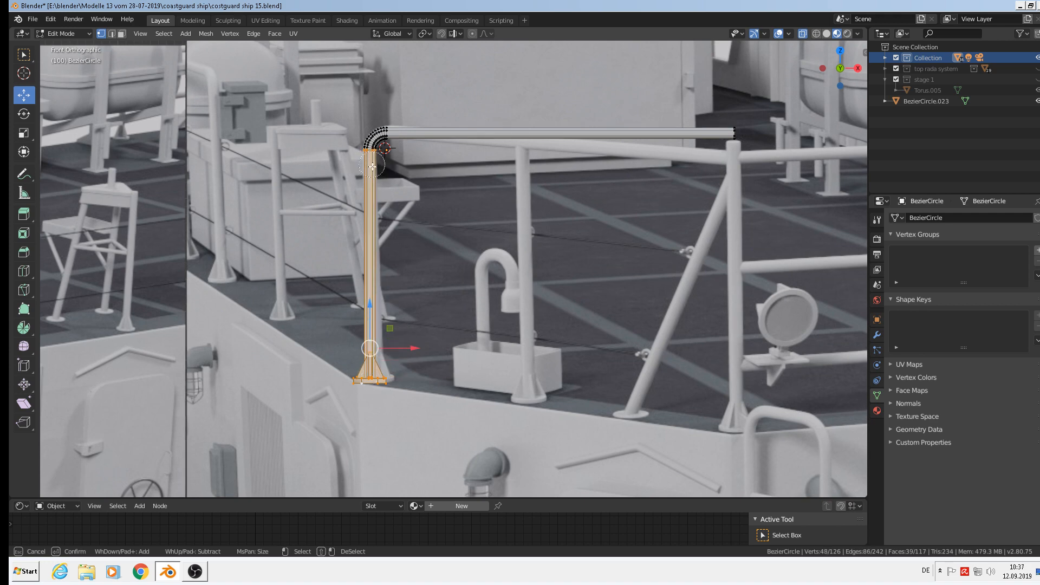
key("Return")
scroll(400, 185, "up", 4)
scroll(398, 195, "down", 6)
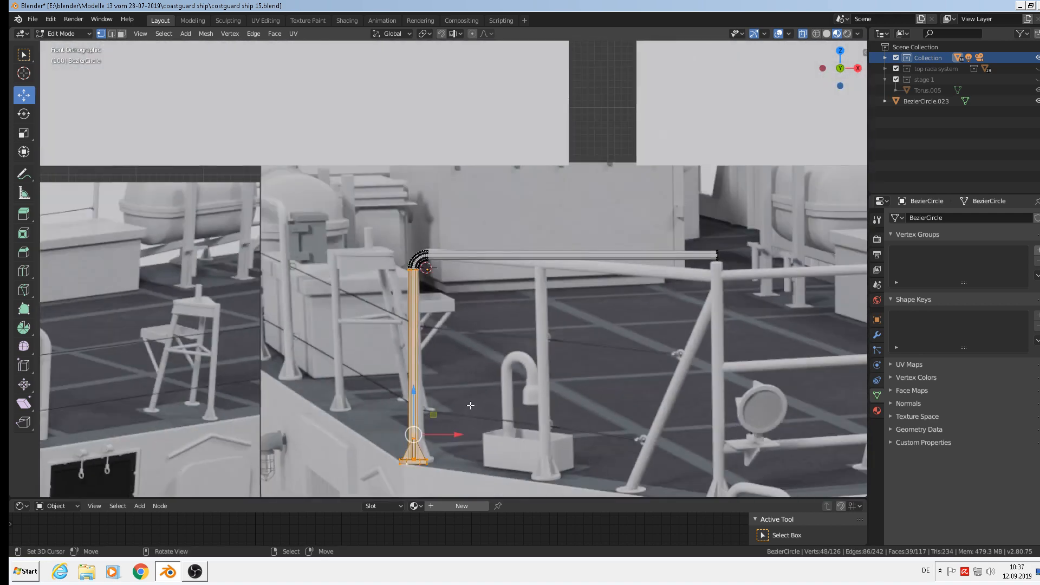
key("shift+d")
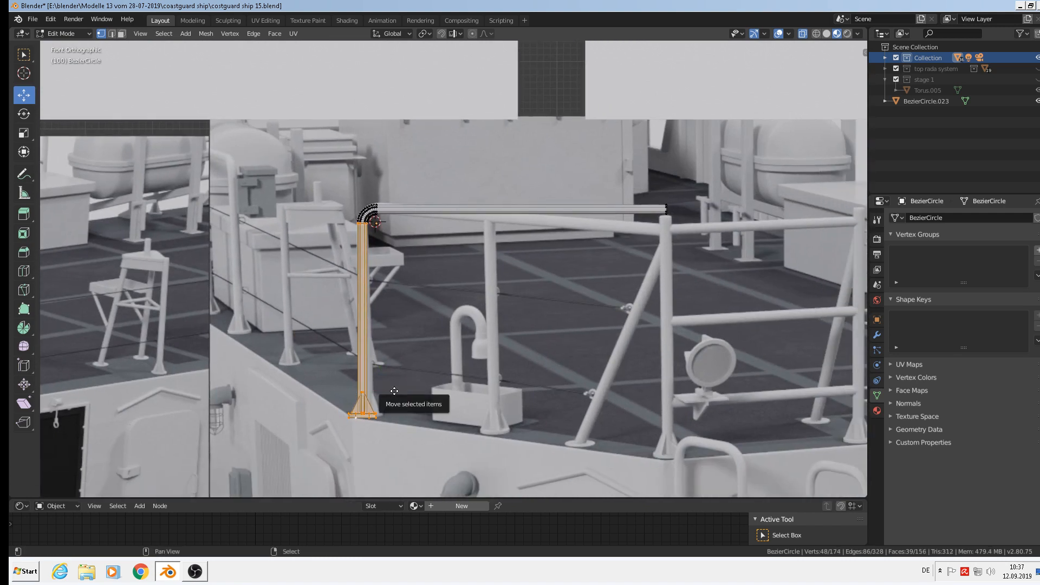
key("Escape")
key("g")
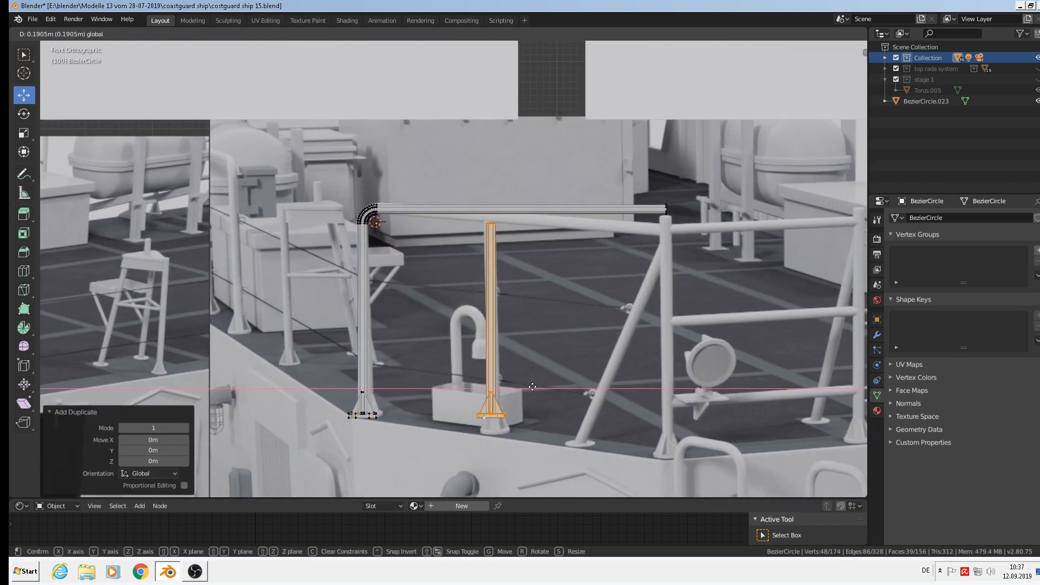
left_click(536, 388)
Duplicate the middle post with its foot and move the copy about 0.254 m along X to the top rail's open end
key("shift+d")
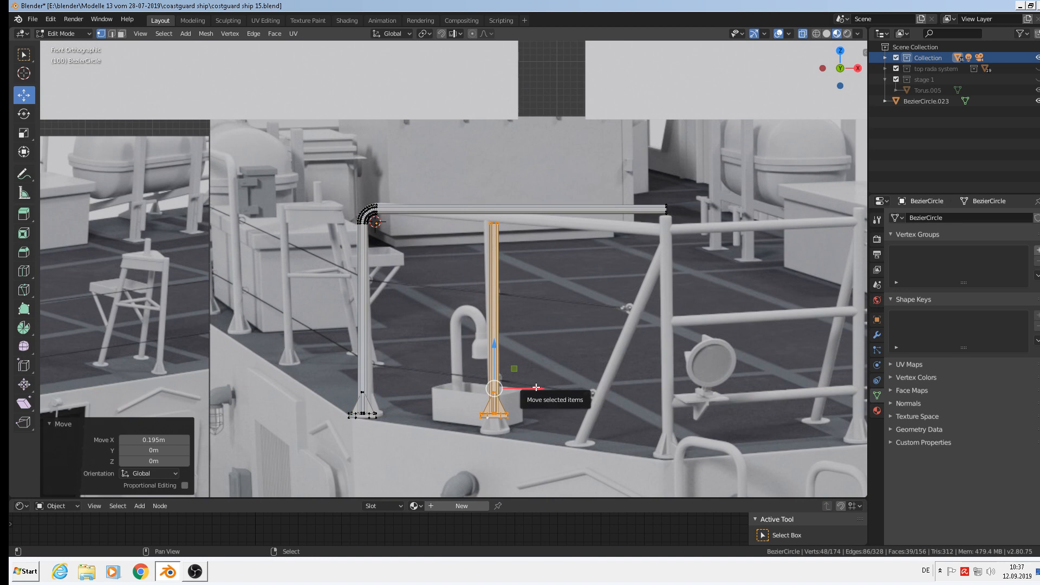
key("Escape")
key("g")
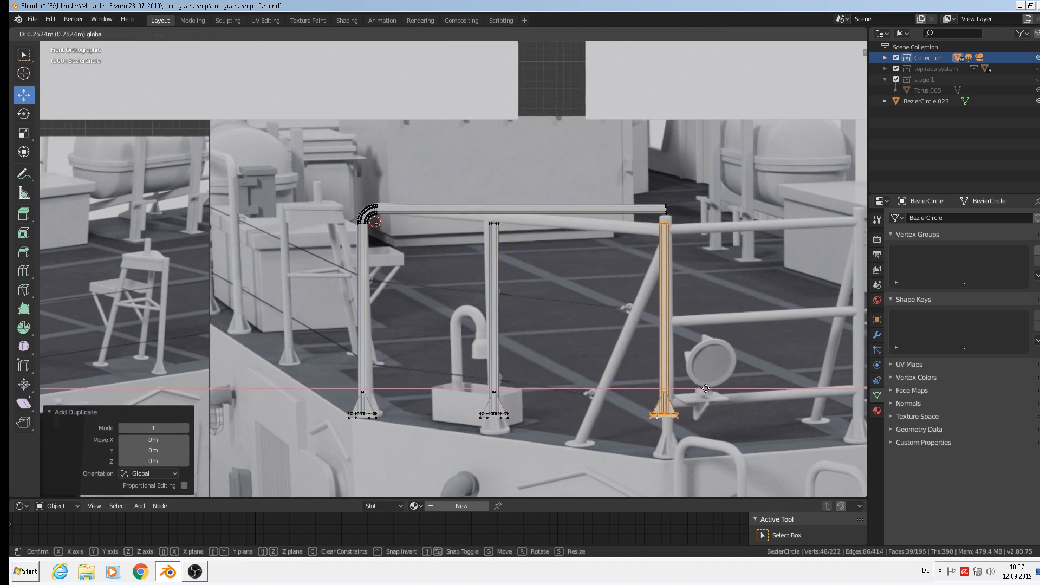
left_click(707, 388)
Raise the top loops of the middle and end posts into the top rail, about 0.0212 m and 0.0195 m along Z
scroll(523, 212, "up", 2)
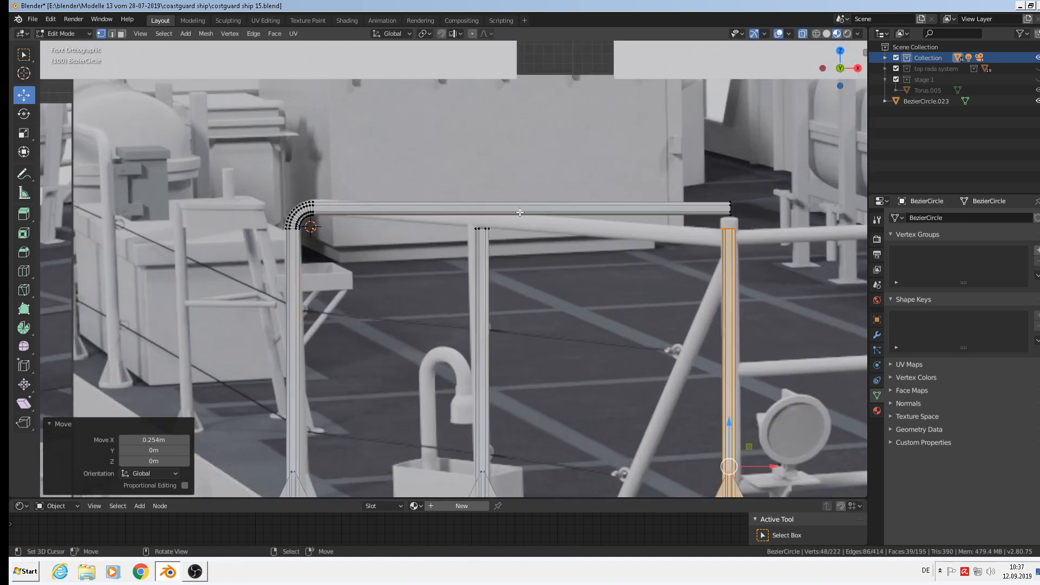
right_click(480, 232, "alt")
left_click_drag(484, 191, 488, 172)
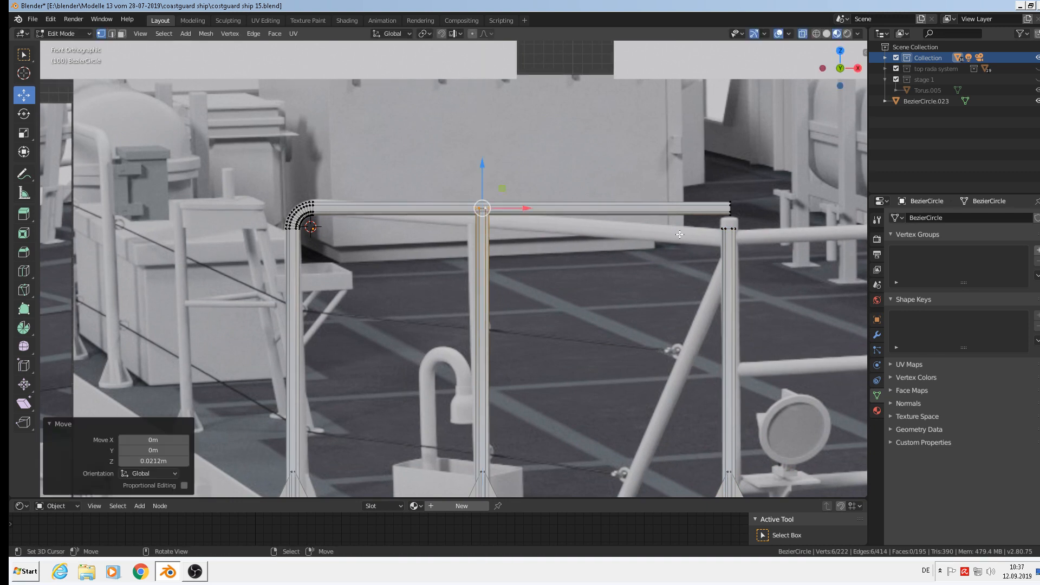
right_click(729, 208, "alt")
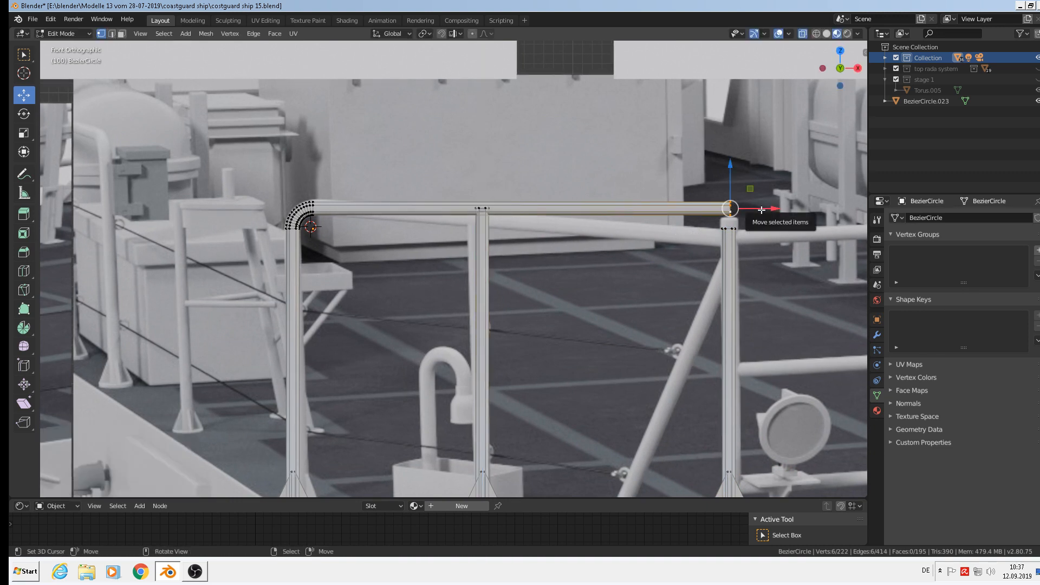
left_click_drag(731, 191, 730, 182)
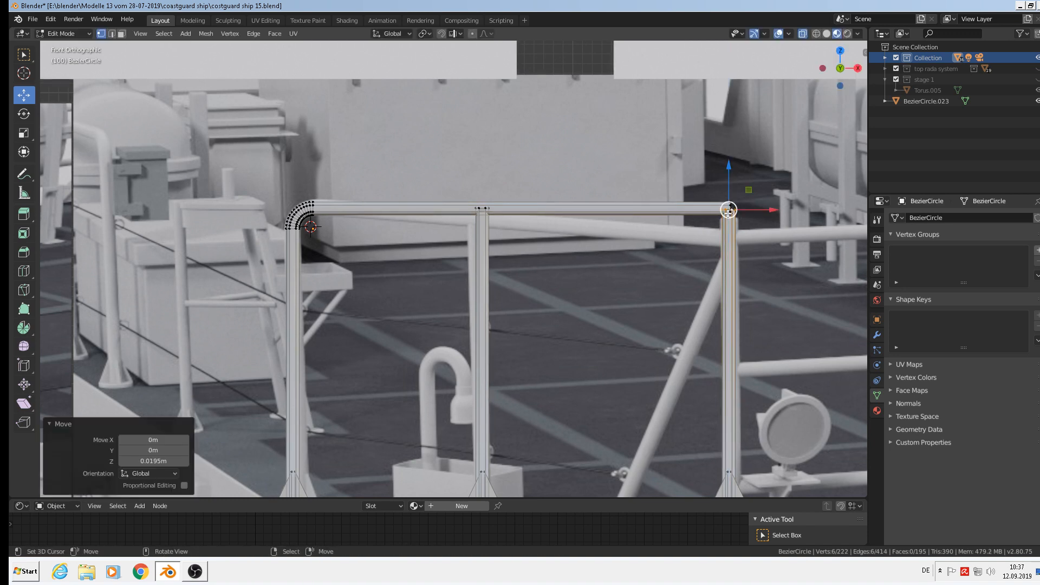
right_click(730, 206)
right_click(730, 206, "alt")
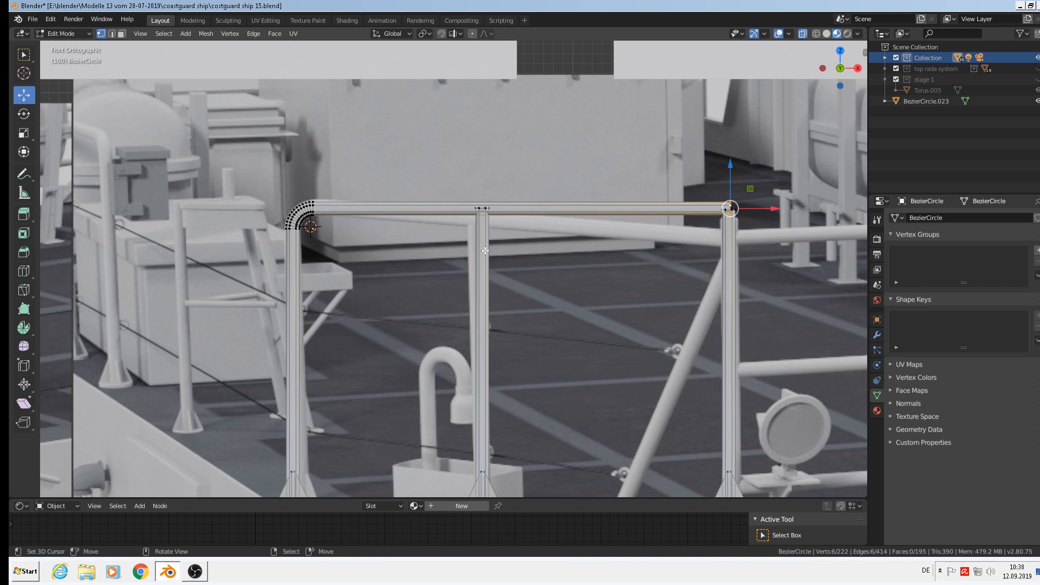
Move the middle post with its foot about 0.0289 m along X, check the railing in Object Mode and reopen its mesh for editing
scroll(485, 251, "down", 3)
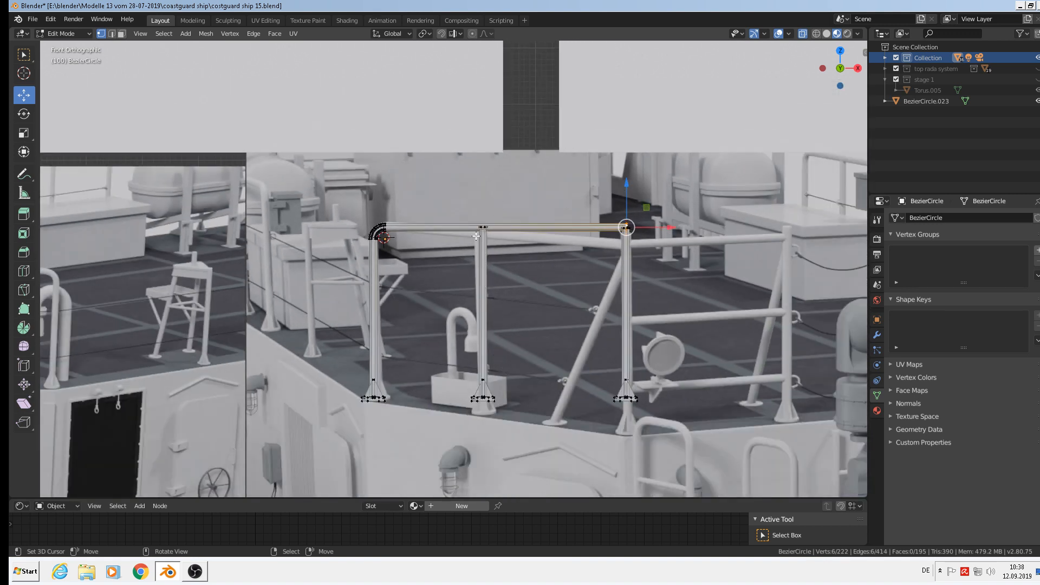
left_click(488, 392)
key("ctrl+l")
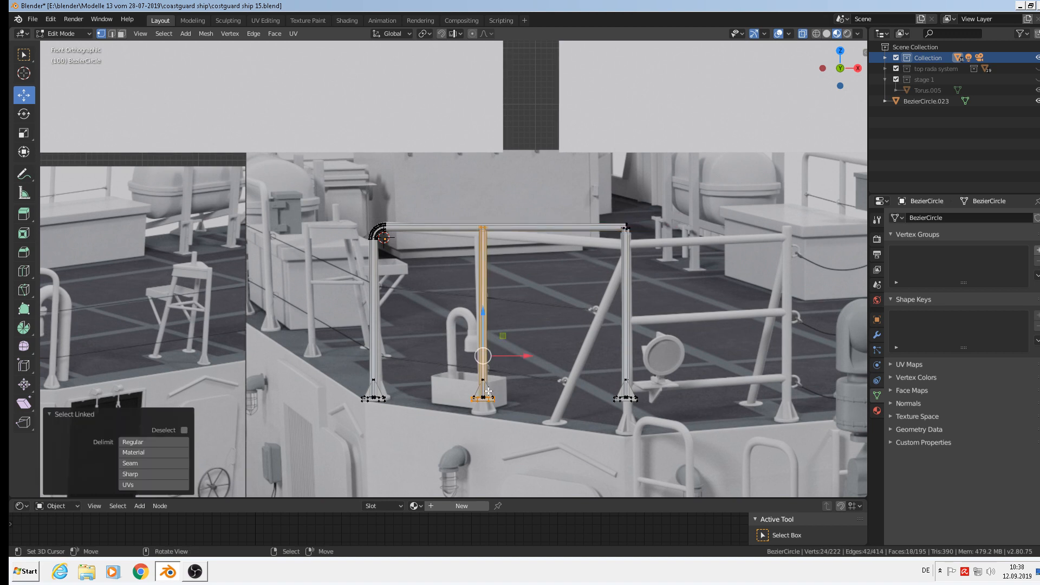
key("l")
left_click_drag(521, 373, 533, 378)
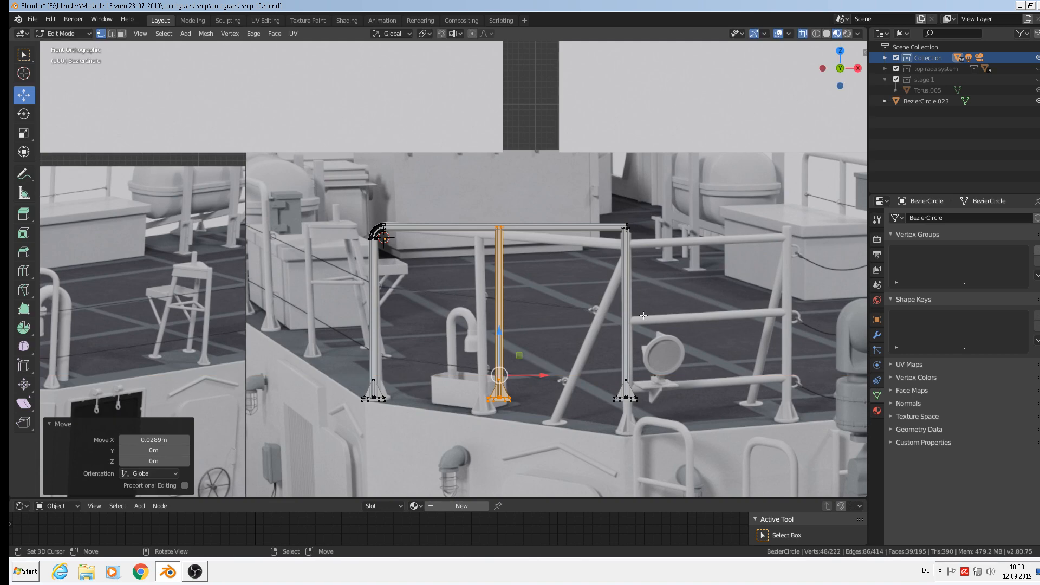
key("Tab")
scroll(571, 331, "down", 3)
scroll(608, 274, "up", 4)
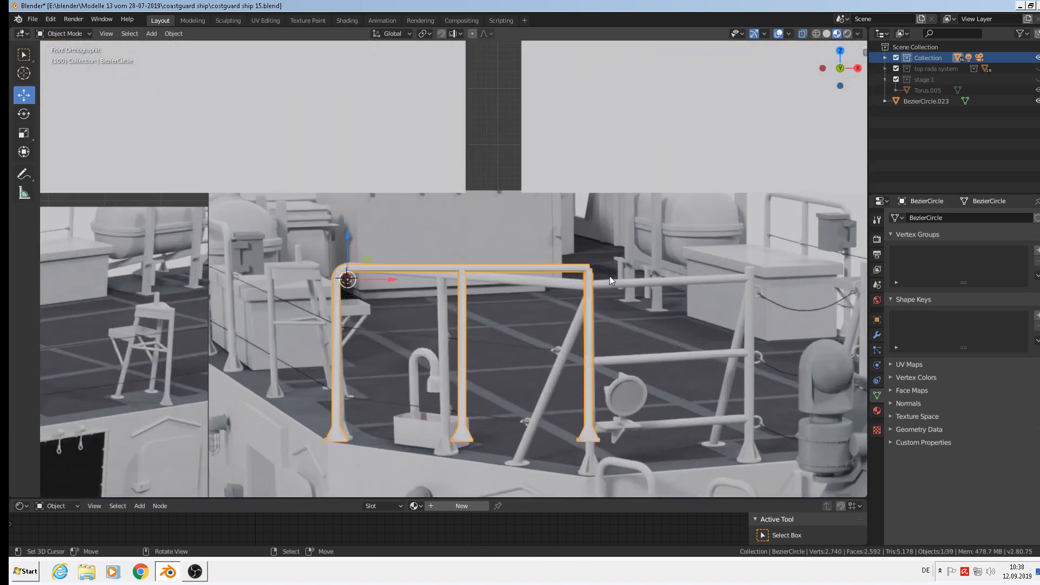
scroll(661, 354, "down", 2)
middle_click_drag(664, 375, 522, 337, "shift")
scroll(522, 337, "up", 1)
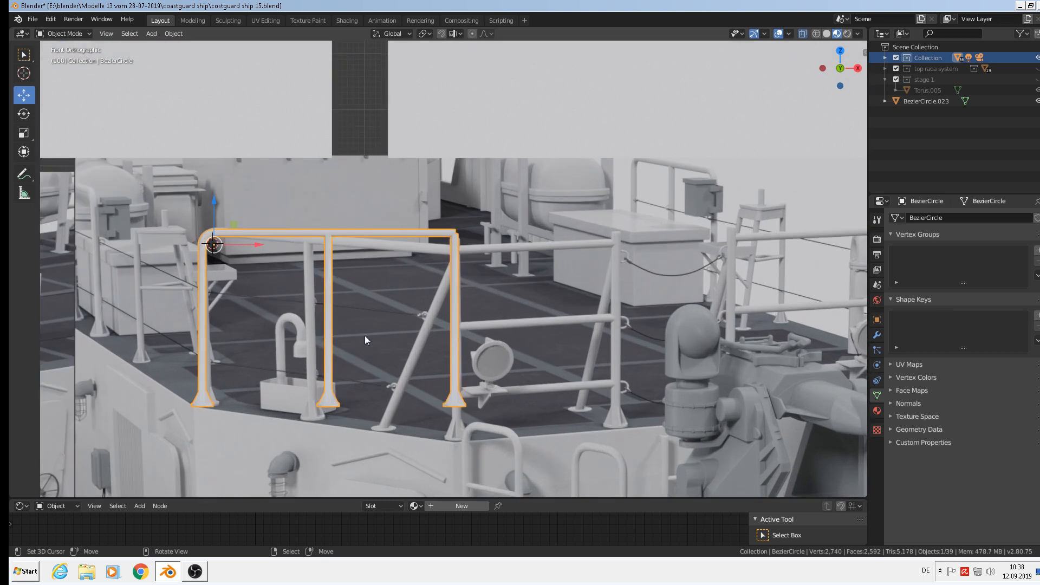
key("Tab")
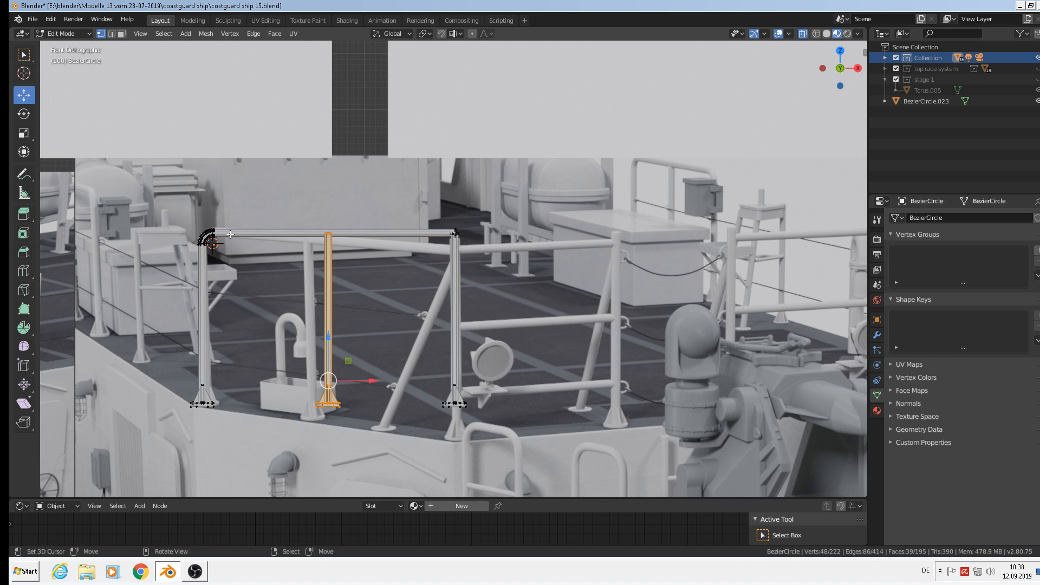
Raise the end post's top loop about 0.0169 m along Z so the post rises above the top rail
left_click(461, 242, "alt")
scroll(462, 242, "up", 6)
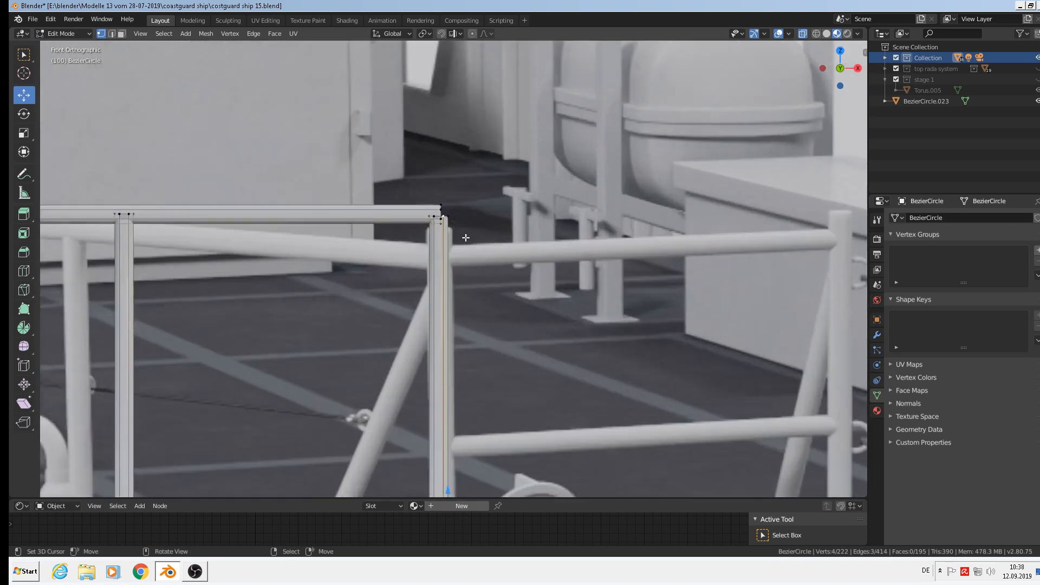
scroll(430, 204, "up", 5)
left_click(434, 200, "alt")
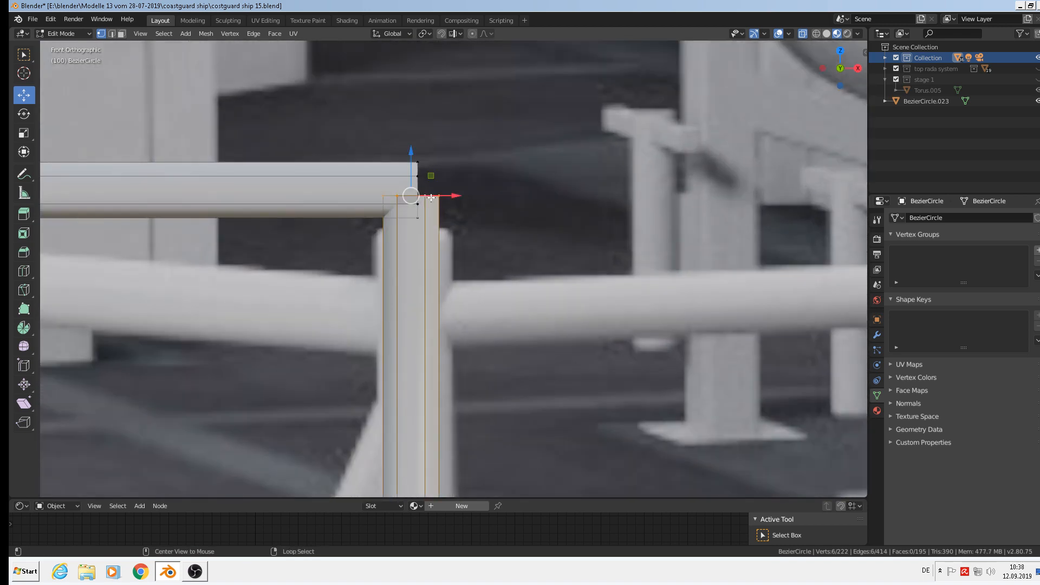
left_click_drag(422, 188, 421, 108)
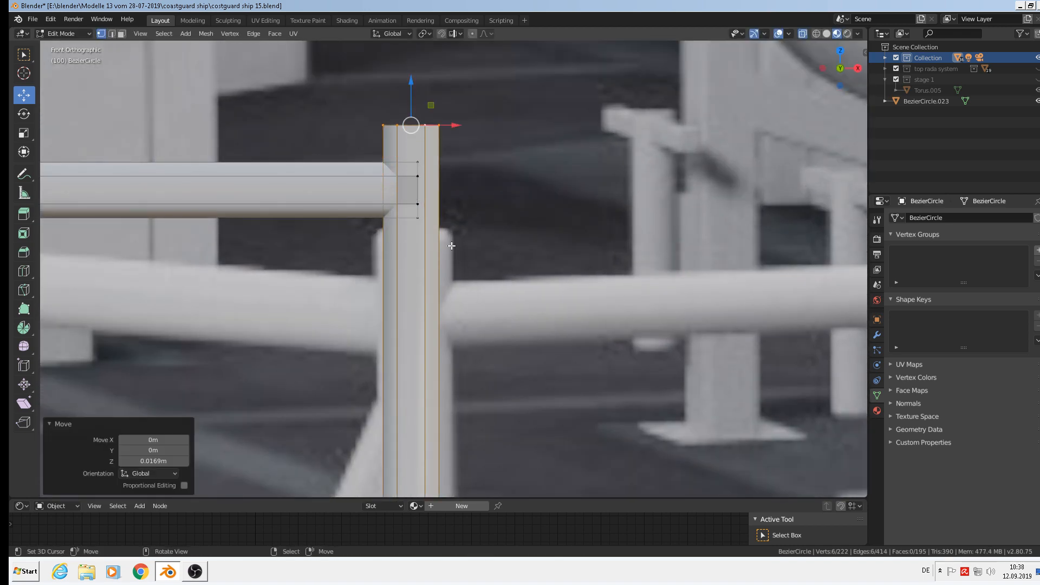
Duplicate the end post with its complete foot and move the copy about 0.284 m along X
scroll(459, 262, "down", 6)
middle_click_drag(508, 335, 310, 333, "shift")
scroll(642, 235, "down", 4)
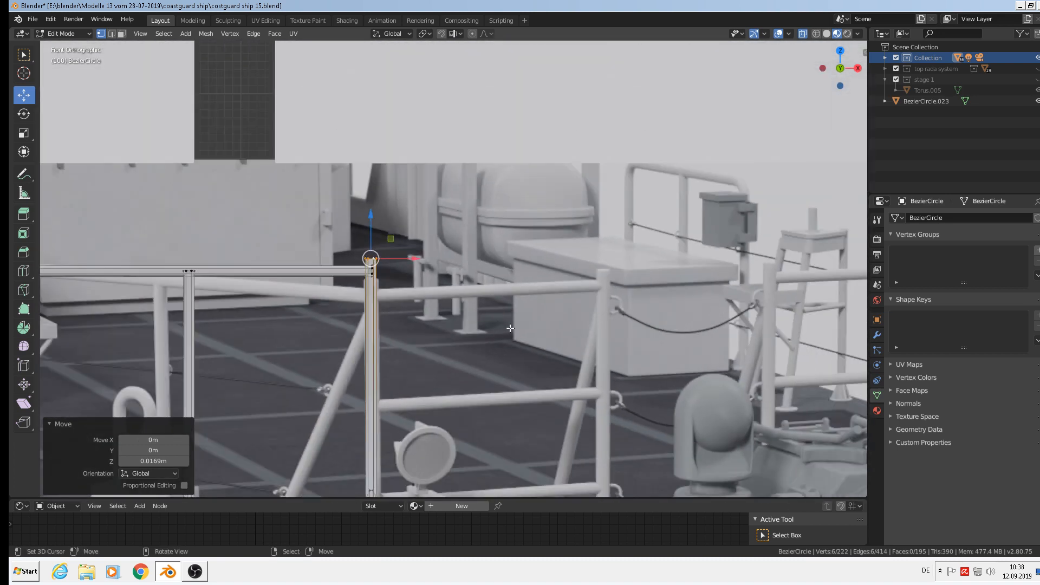
scroll(401, 440, "up", 2)
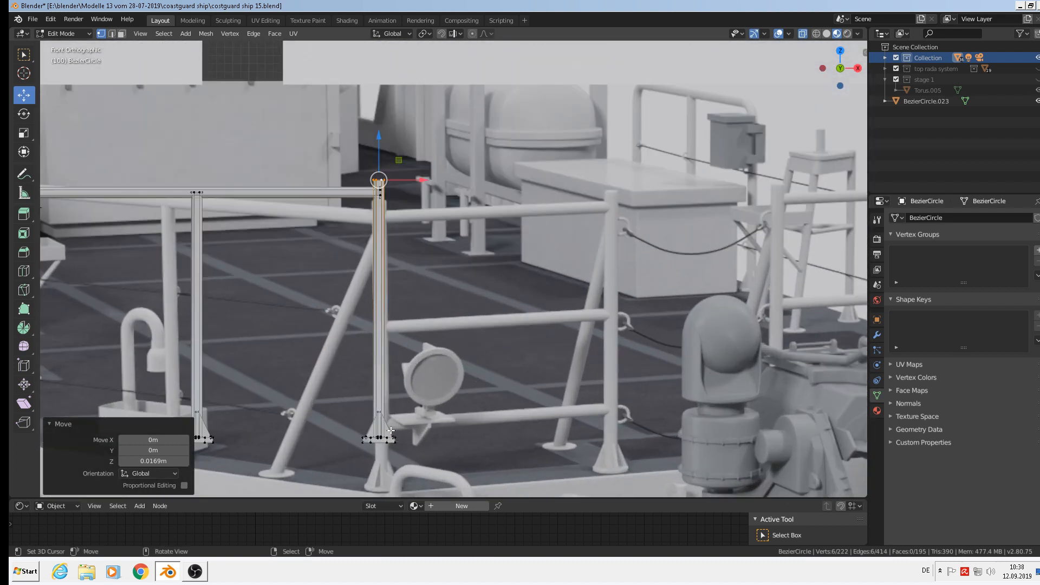
key("l")
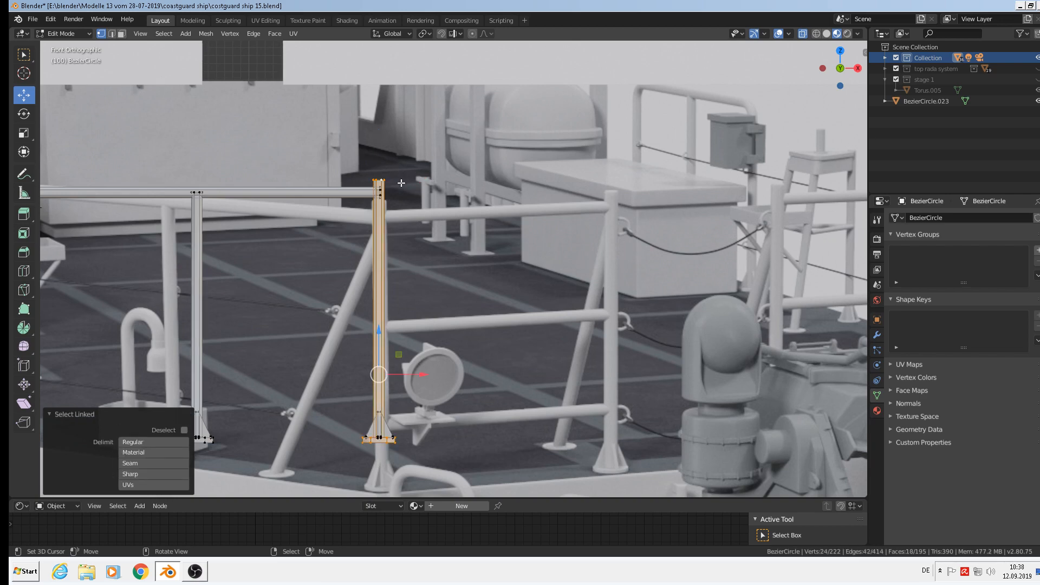
key("l")
scroll(401, 436, "down", 3)
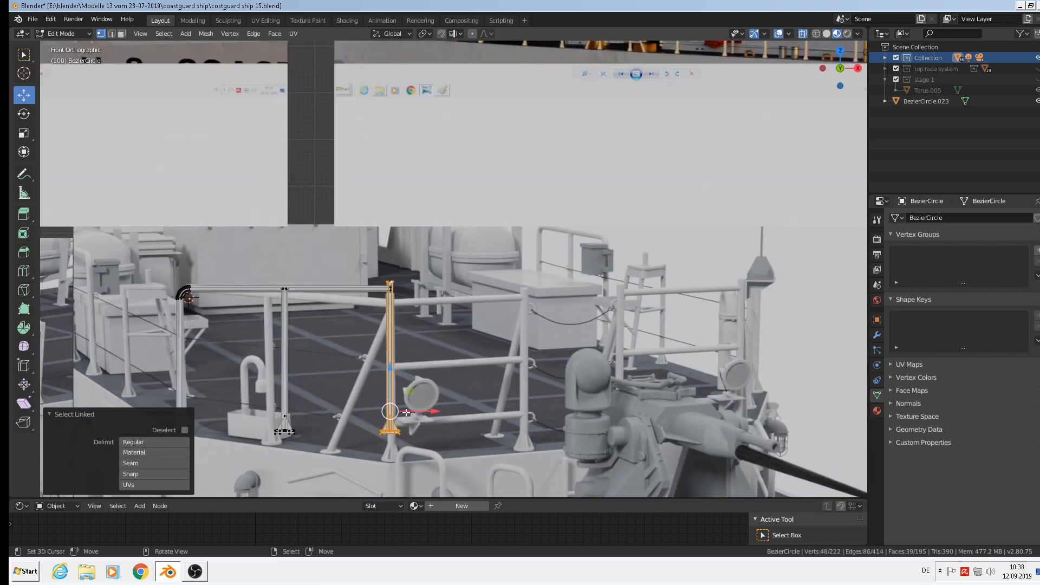
key("shift+d")
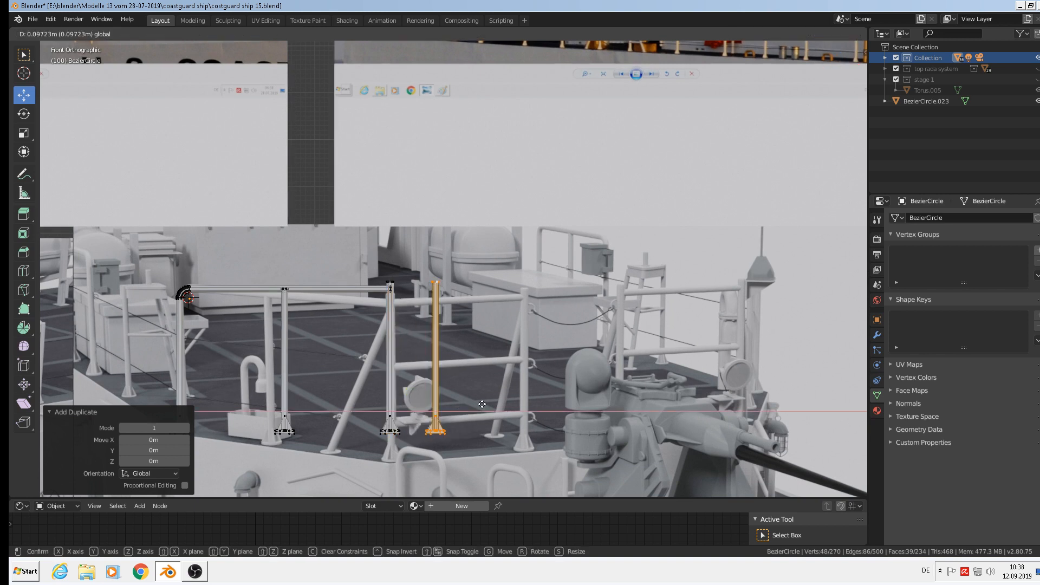
left_click(555, 395)
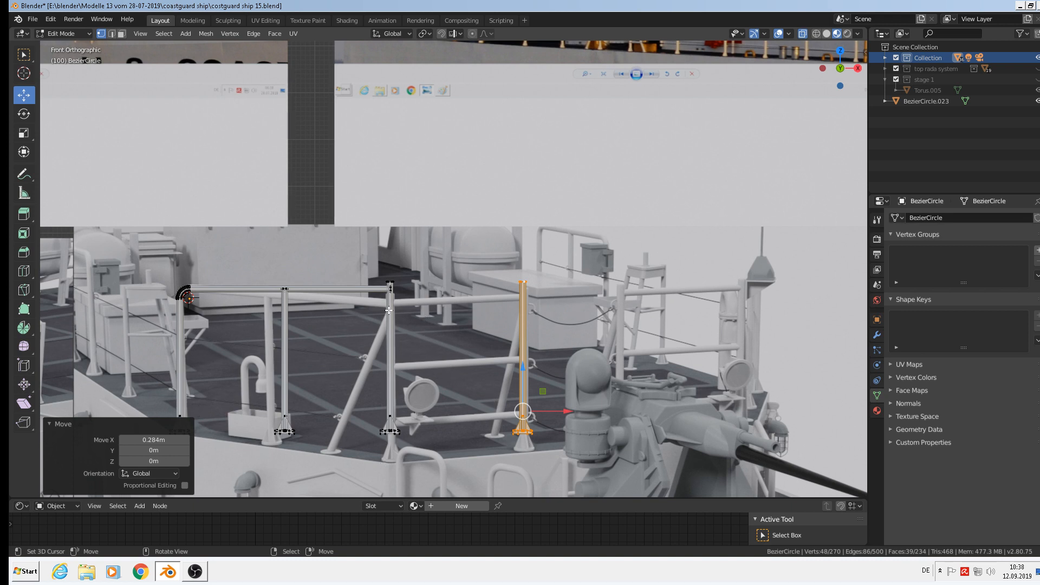
Duplicate the top rail's open end loop inside the third post and nudge the copy slightly along X
scroll(379, 309, "up", 2)
scroll(380, 309, "up", 2)
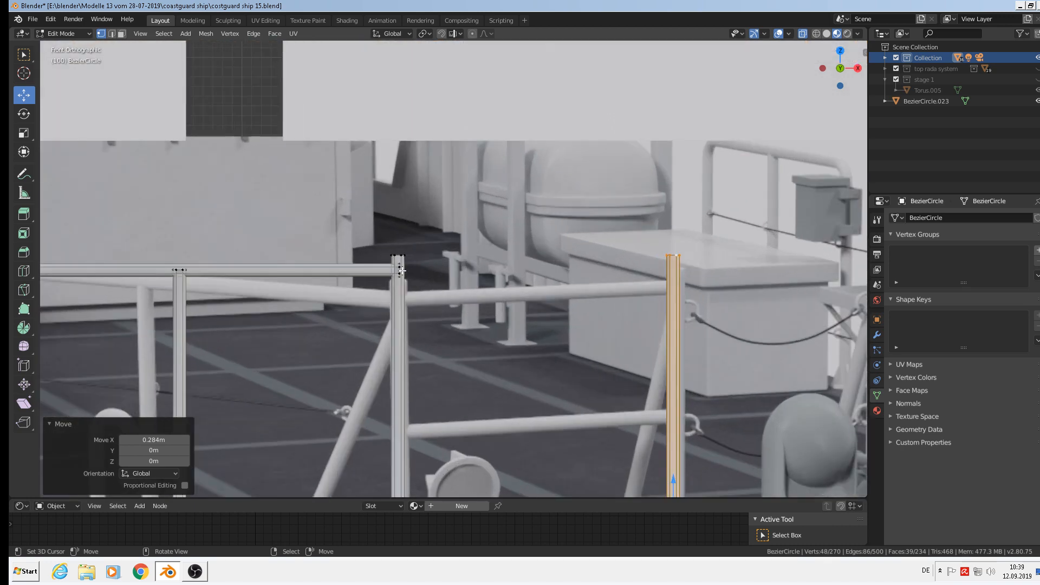
left_click(403, 271, "alt")
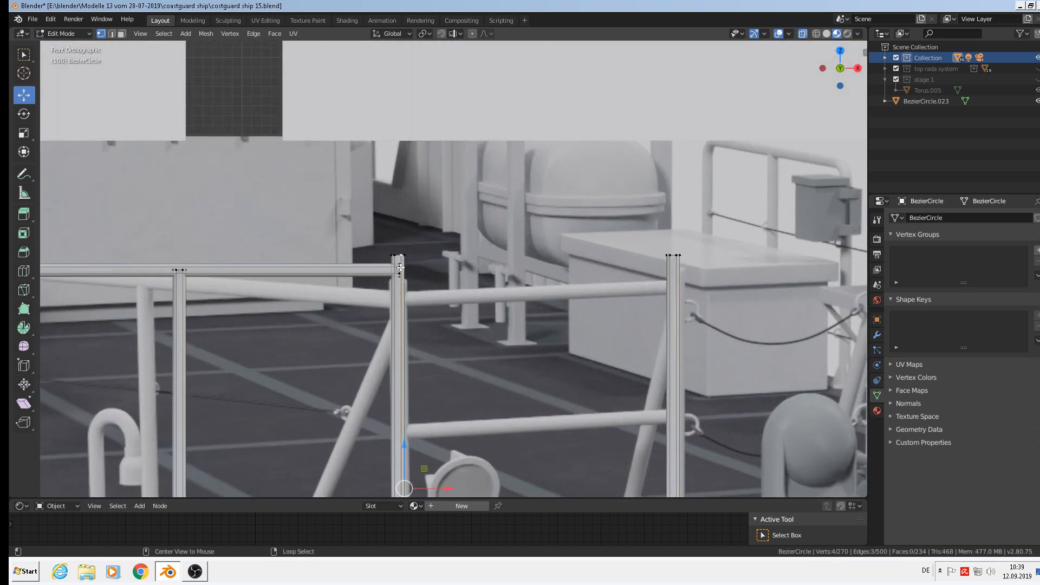
scroll(403, 275, "up", 3)
left_click(398, 273, "alt+shift")
scroll(402, 282, "down", 2)
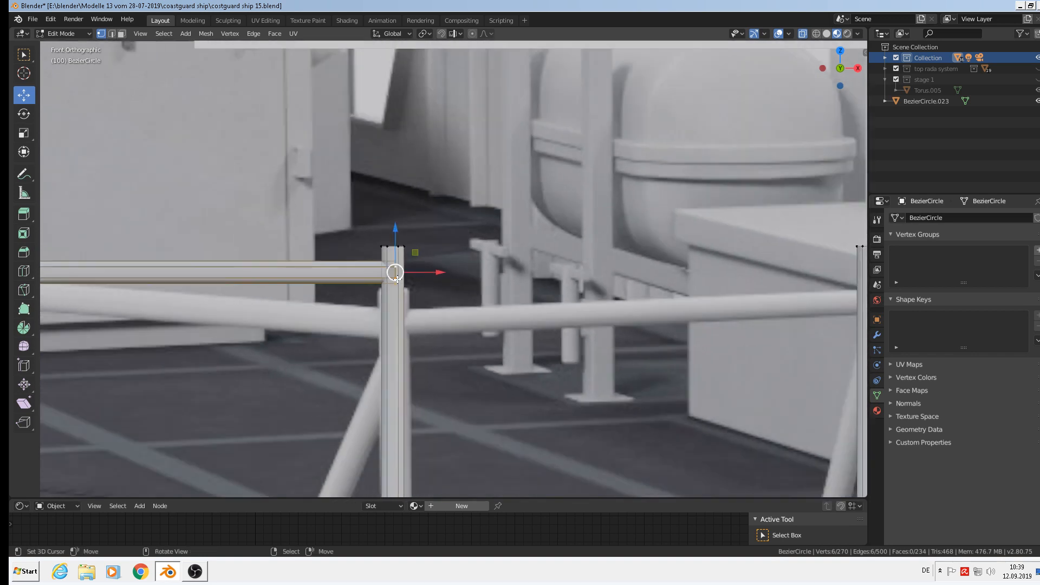
scroll(402, 289, "down", 1)
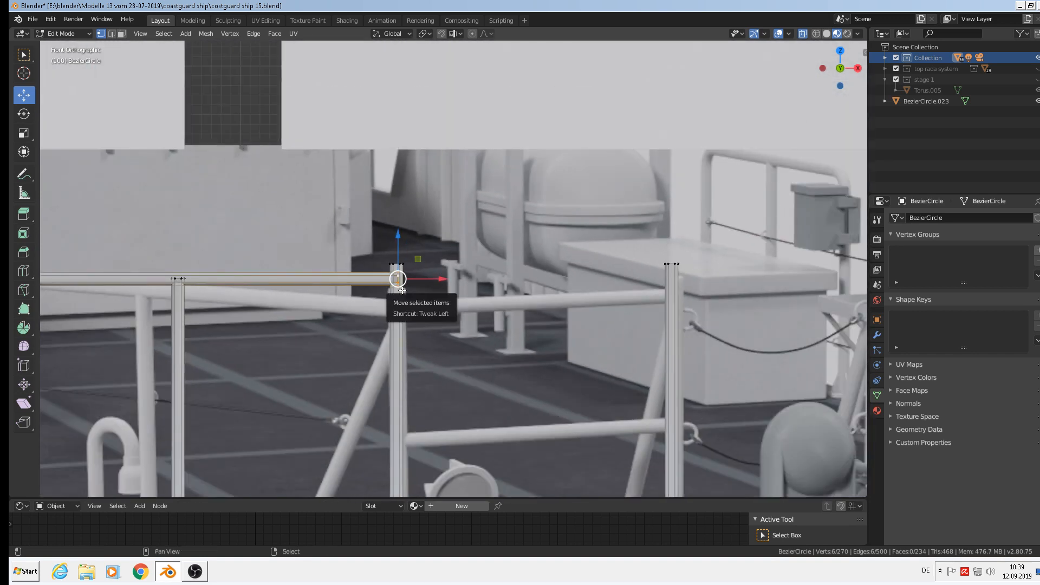
key("shift+d")
right_click(436, 277)
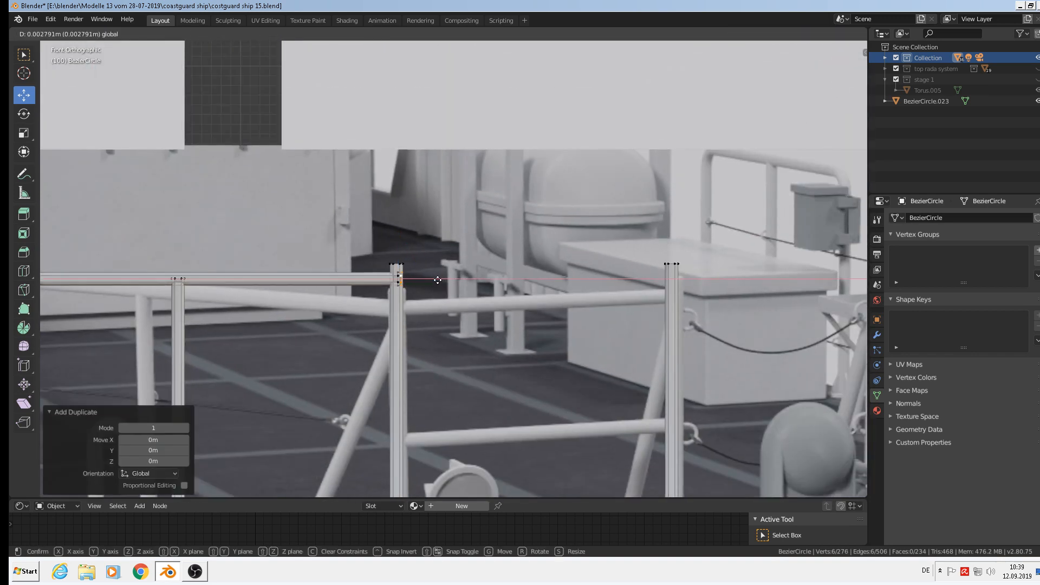
left_click_drag(435, 280, 436, 280)
Extrude the duplicated rail loop about 0.277 m along X to the new end post
scroll(438, 280, "down", 3)
key("e")
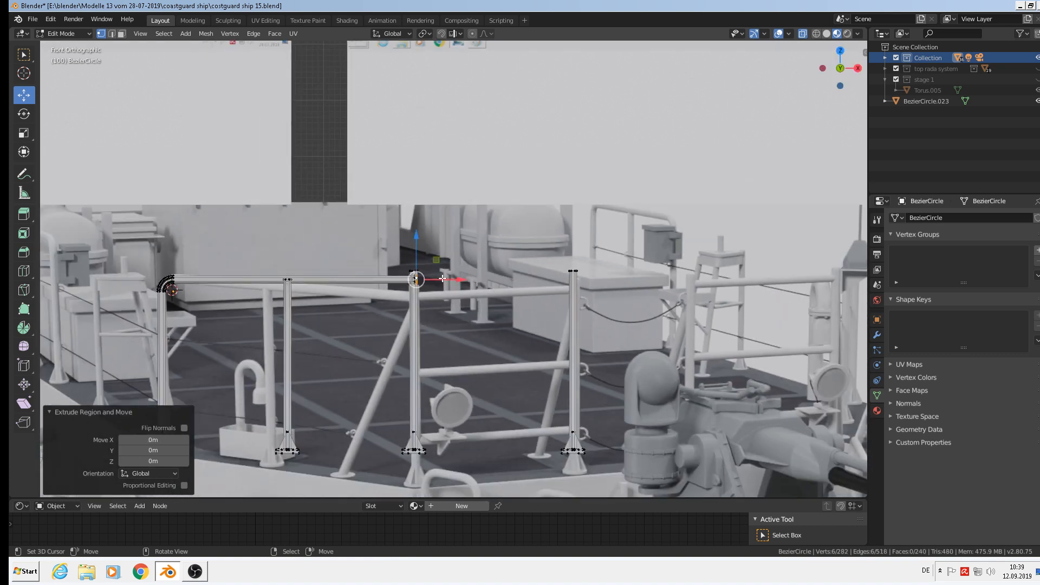
key("x")
left_click(598, 278)
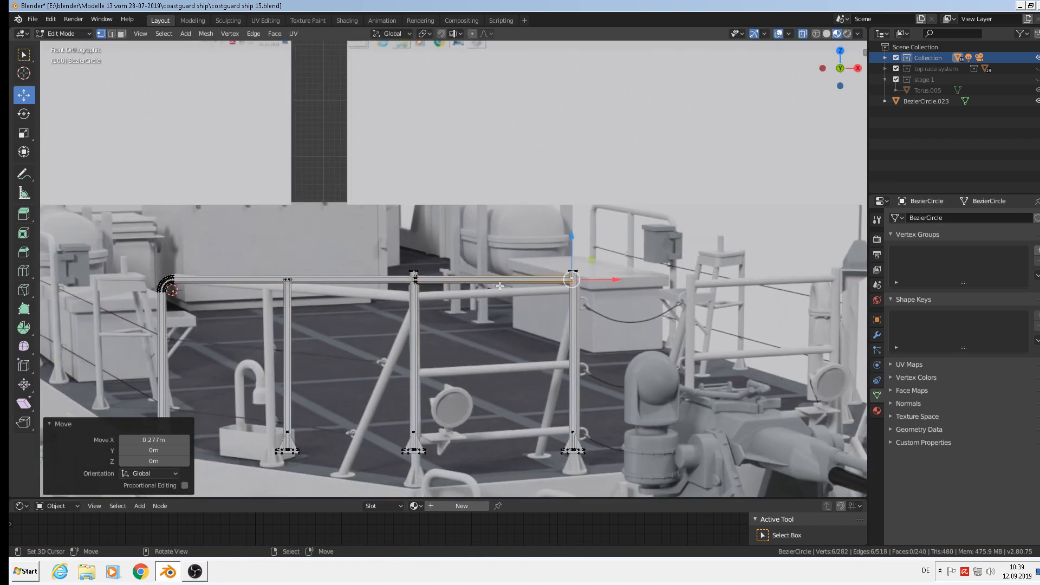
Duplicate the new top rail segment between the last two posts and lower the copy about 0.135 m along Z as a middle crossbar
scroll(570, 280, "up", 3)
scroll(576, 280, "up", 1)
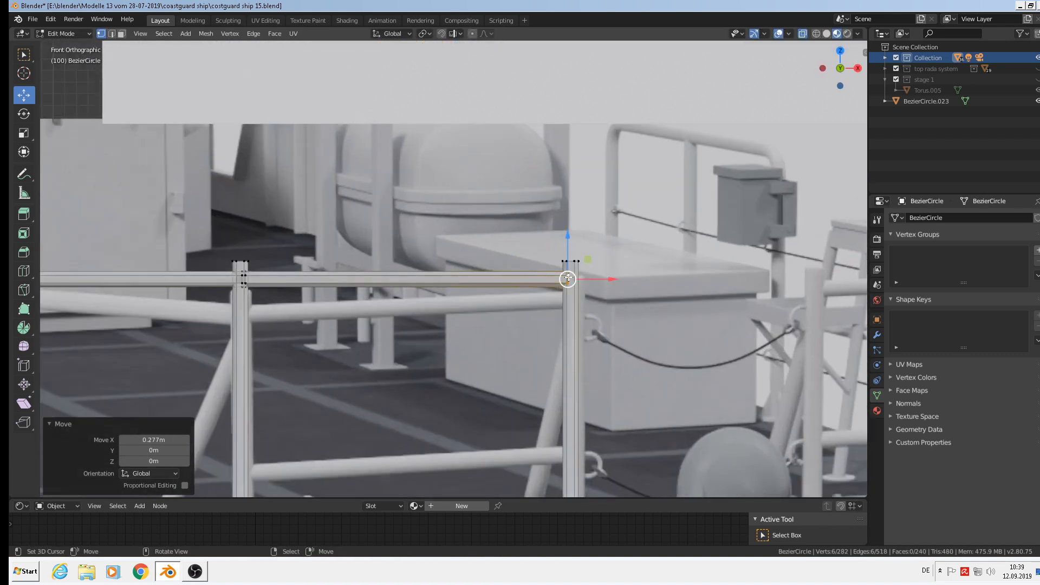
key("l")
scroll(537, 312, "down", 5)
middle_click_drag(513, 345, 478, 293, "shift")
key("shift+d")
key("Escape")
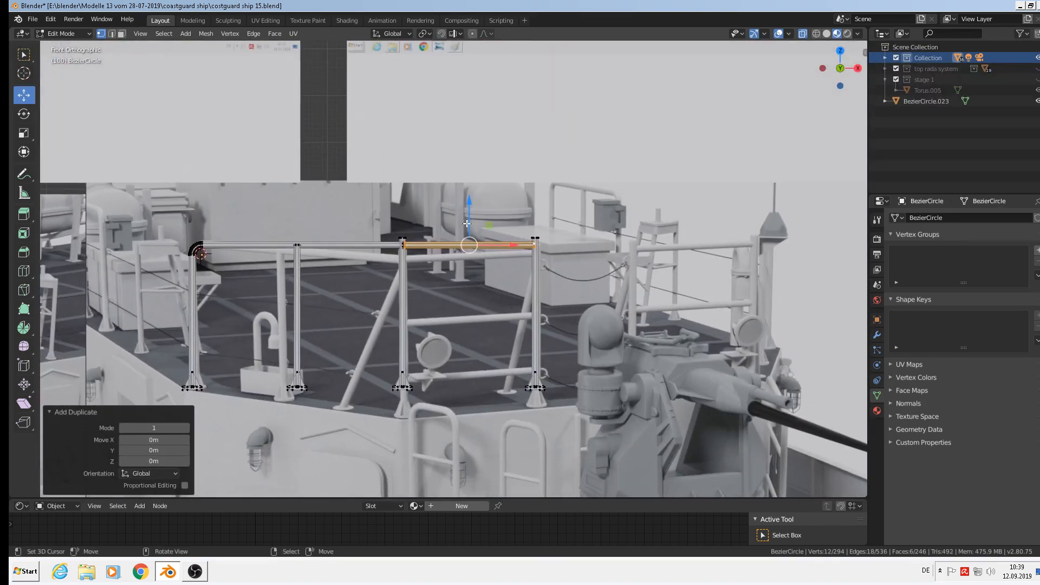
key("g")
key("z")
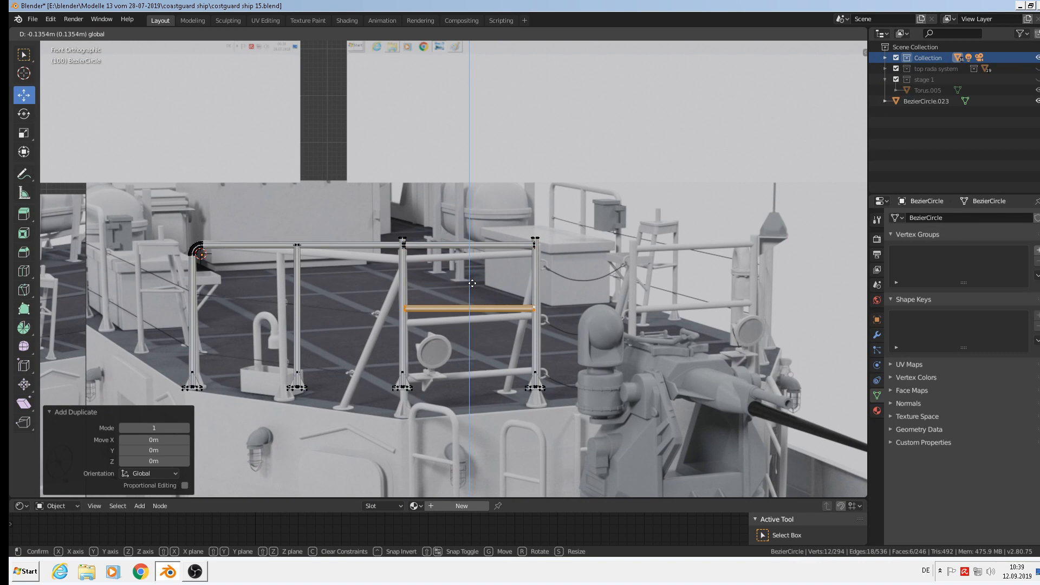
left_click(472, 283)
Duplicate the middle crossbar and lower the copy about 0.117 m along Z as the bottom crossbar
key("shift+d")
key("z")
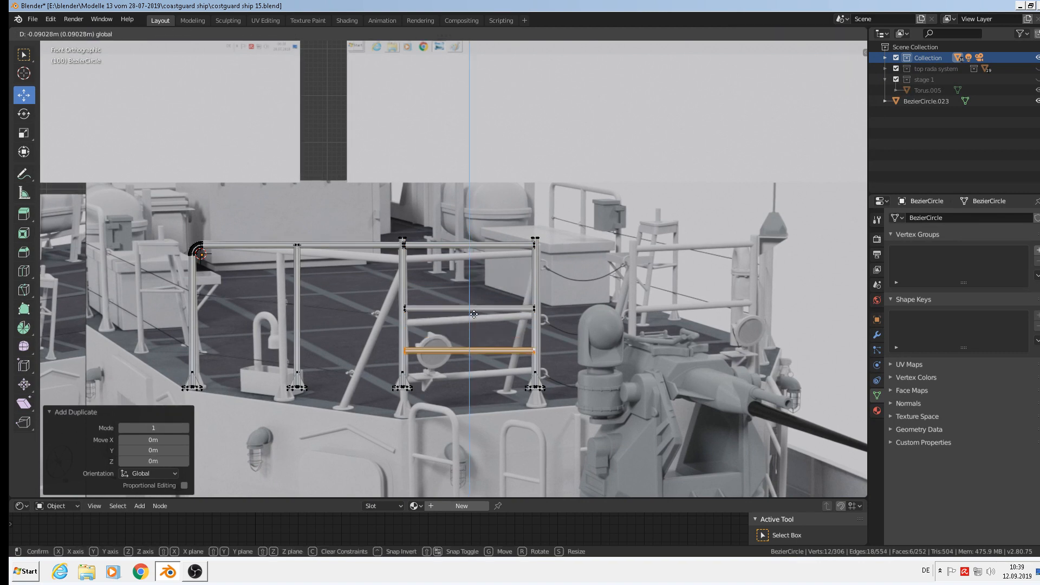
left_click(474, 325)
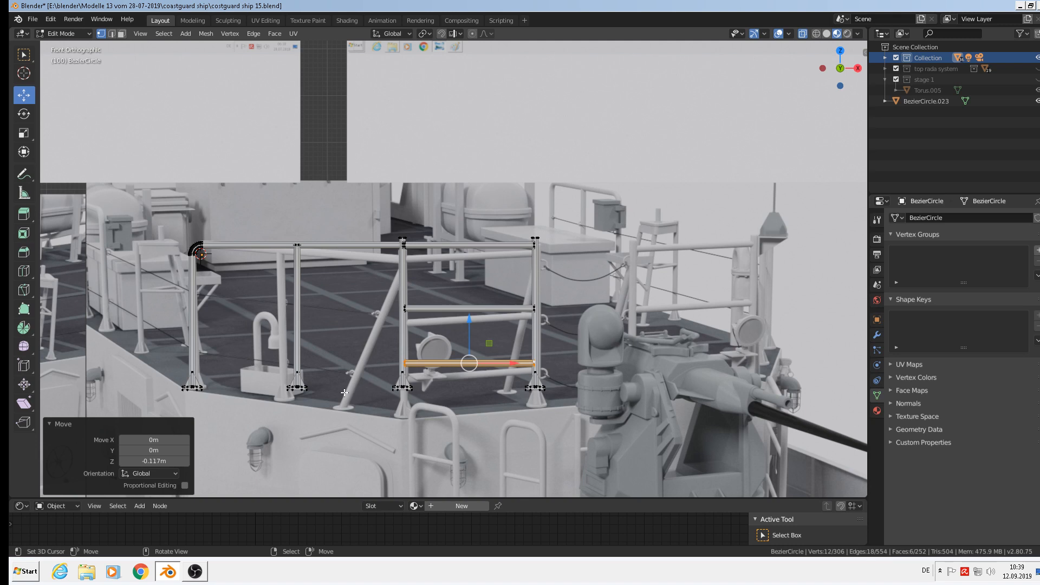
Duplicate the bottom crossbar, move the copy about -0.2 m in X and 0.0637 m in Z, and rotate it about -65.7° as a diagonal brace
key("shift+d")
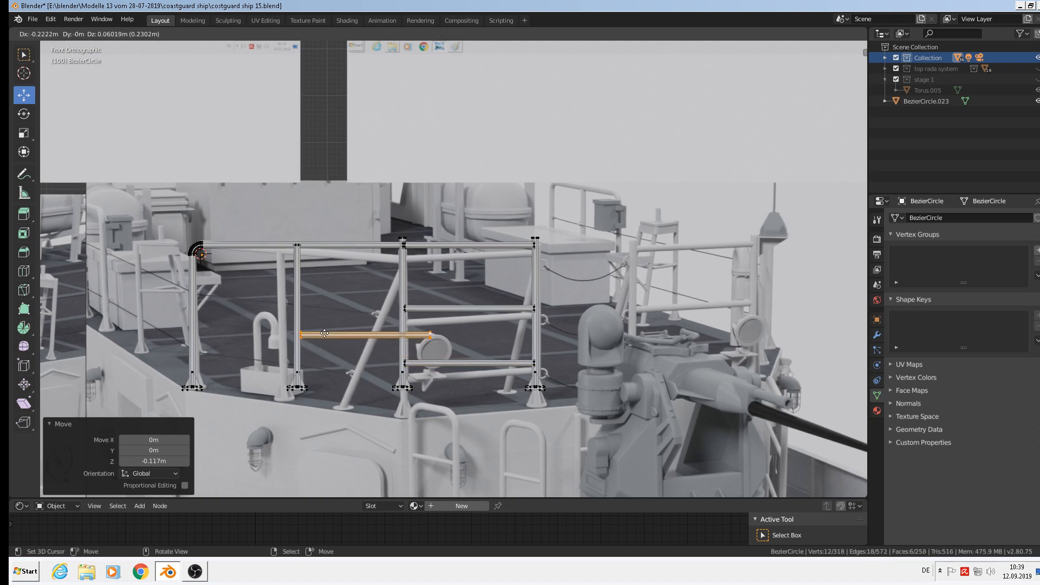
left_click(353, 343)
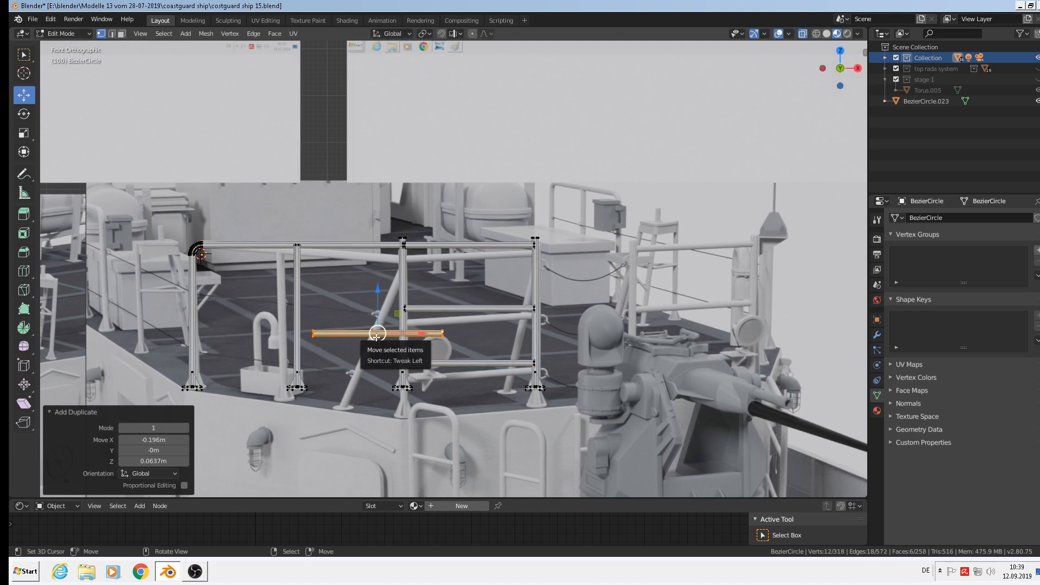
left_click_drag(377, 334, 375, 337)
key("r")
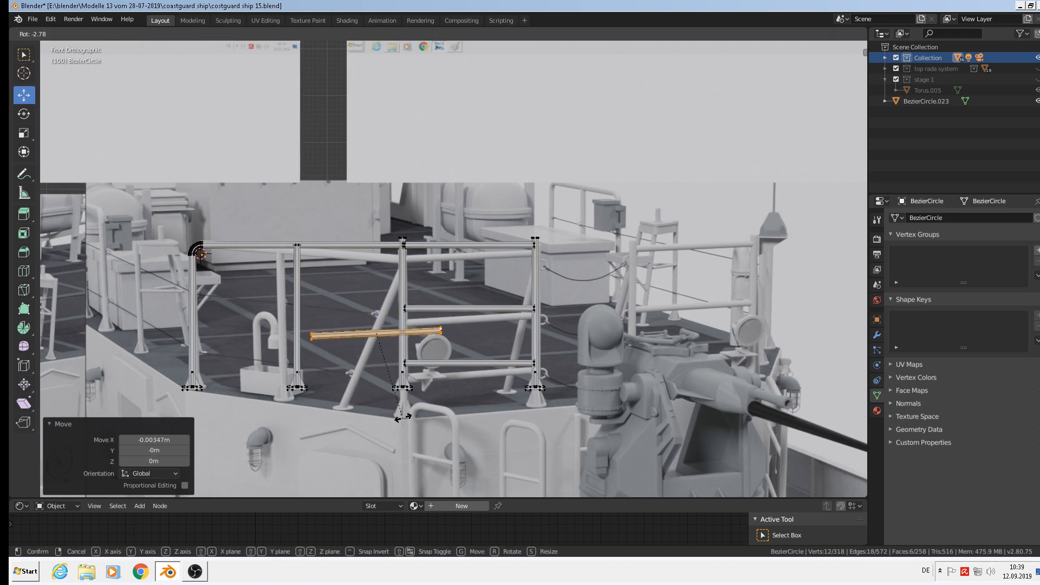
left_click(454, 344)
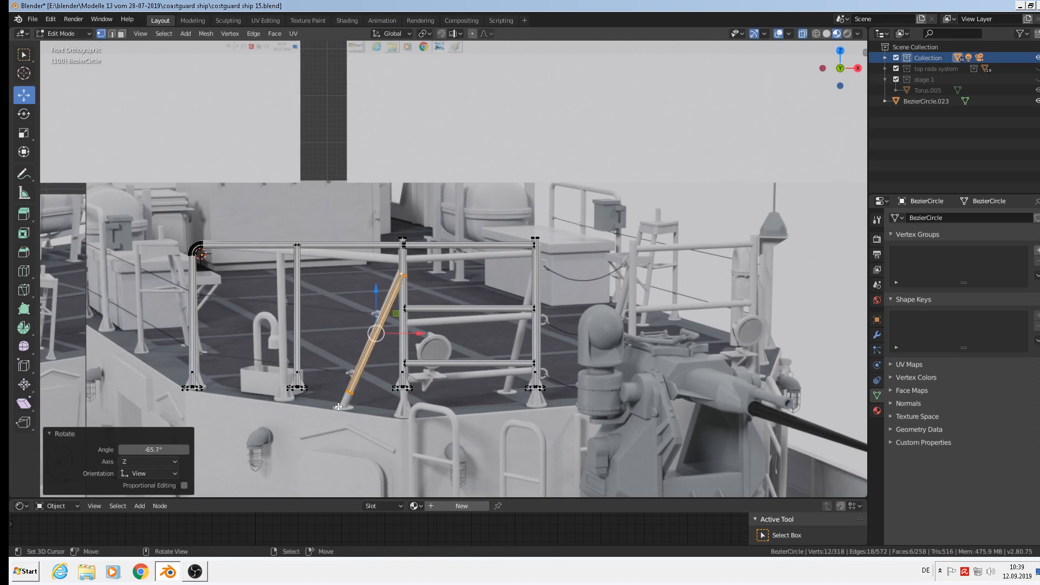
Switch the transform orientation to Normal and scale the diagonal brace along Y by about 1.229
left_click(395, 33)
left_click(376, 89)
scroll(375, 311, "up", 2)
middle_click_drag(378, 311, 434, 184, "shift")
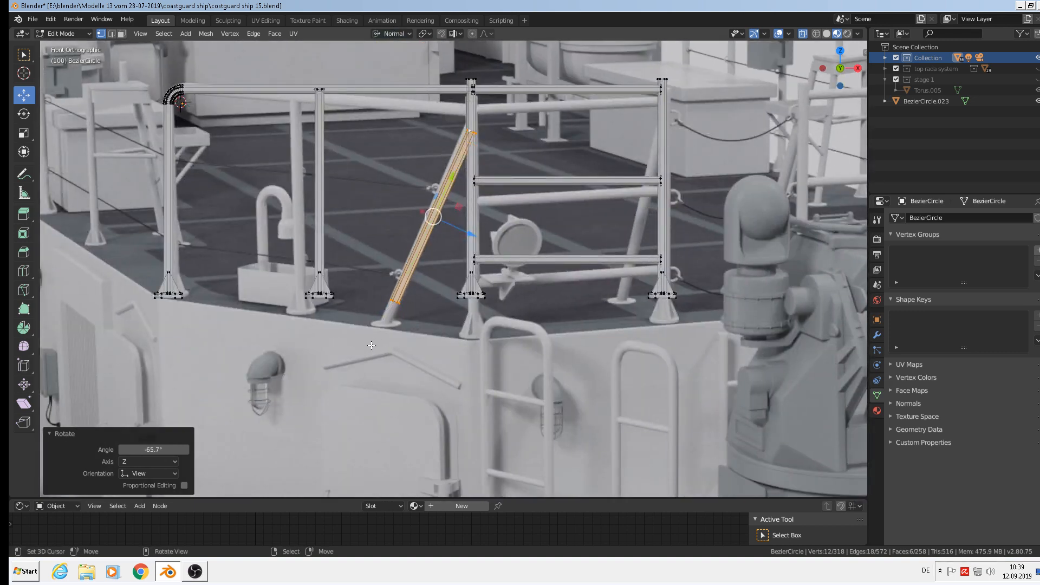
key("s")
key("y")
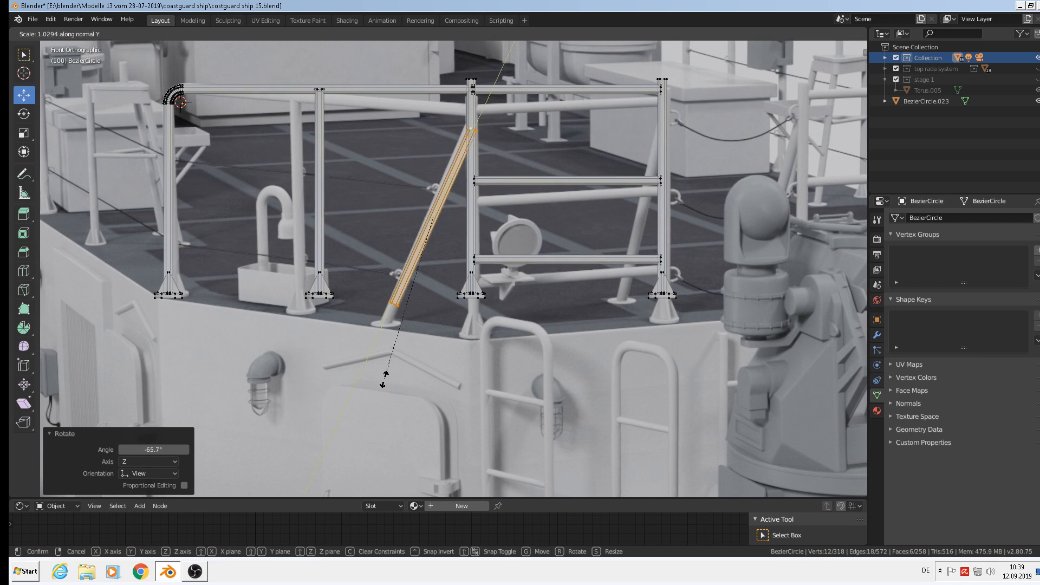
left_click(372, 406)
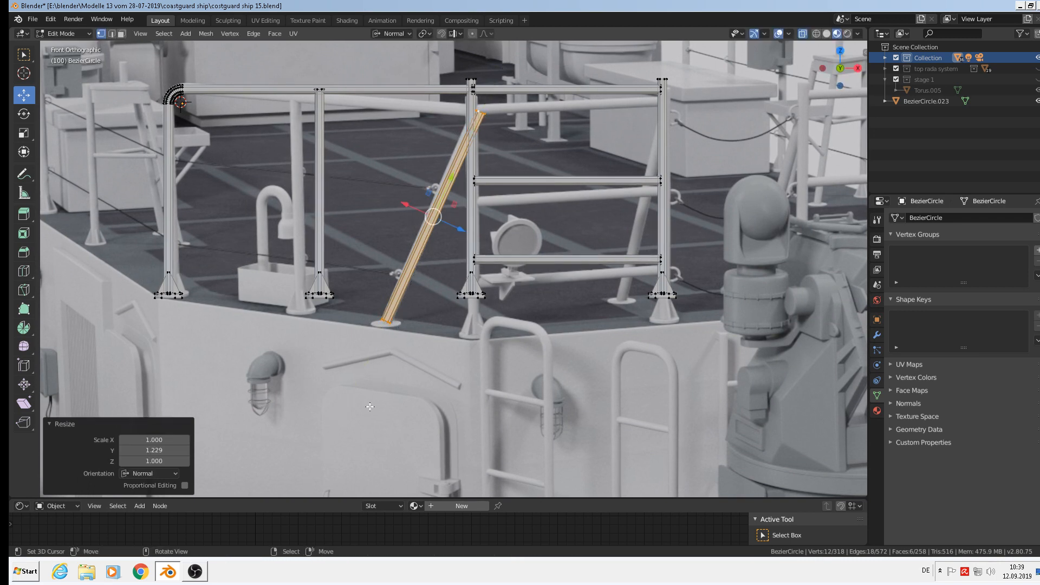
Slide the diagonal brace about -0.0287 m along its normal Y and pull its bottom loop back up along the same axis
key("g")
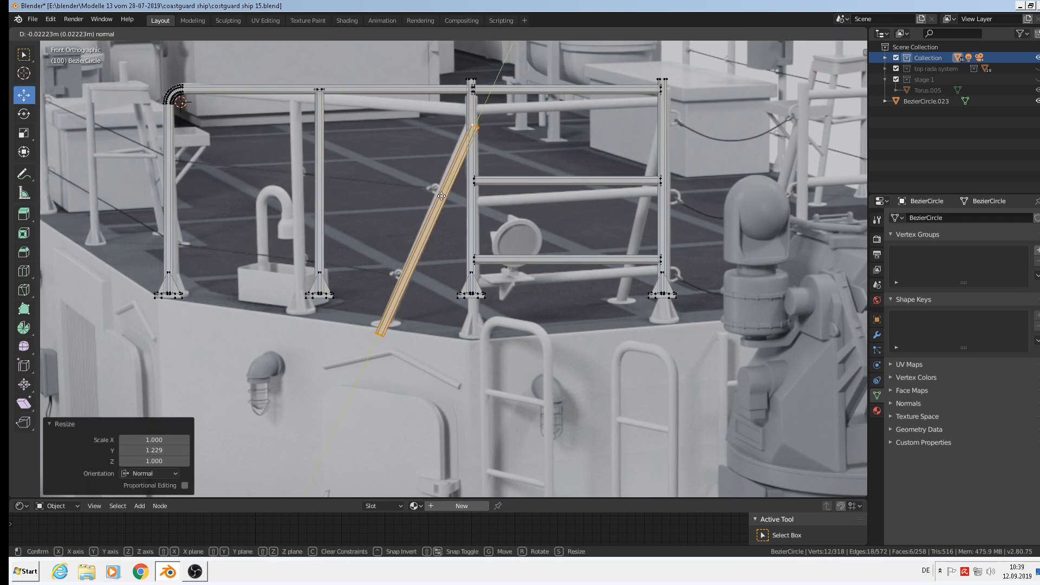
left_click(440, 198)
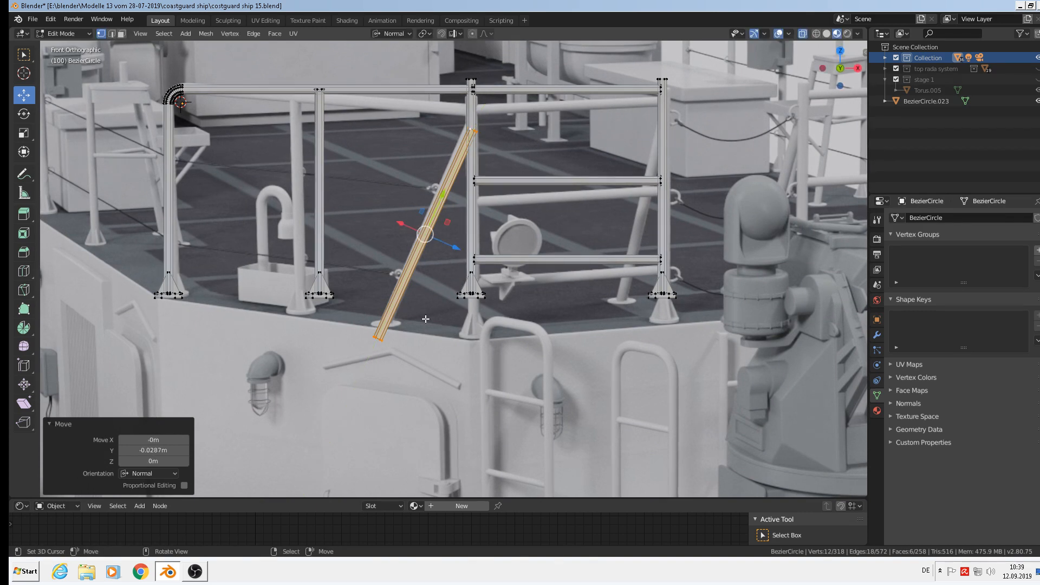
left_click(377, 340)
key("g")
key("y")
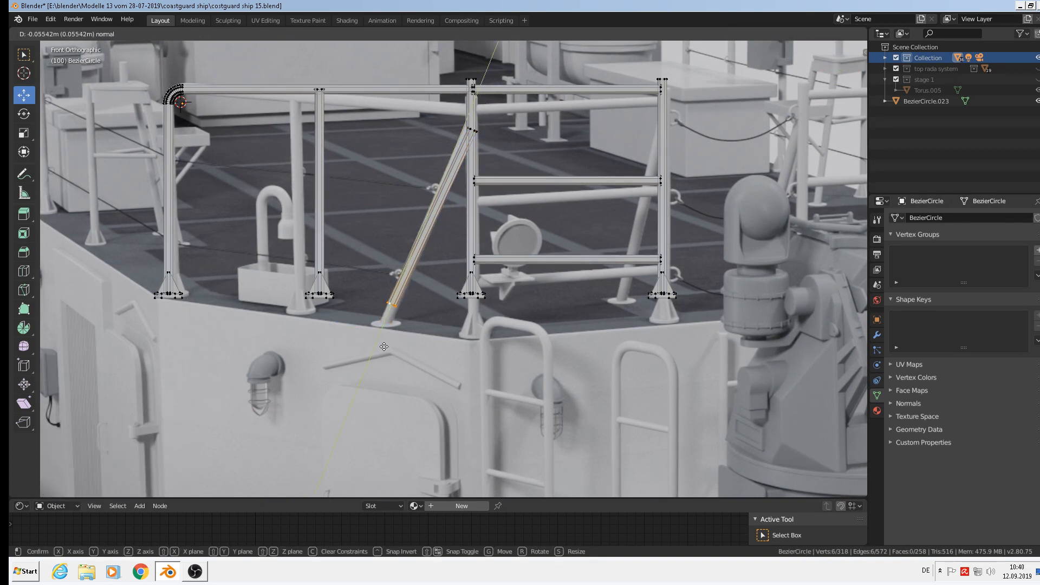
left_click(382, 349)
Leave Edit Mode and compare the whole railing section with the reference images
middle_click_drag(382, 349, 429, 289)
key("Tab")
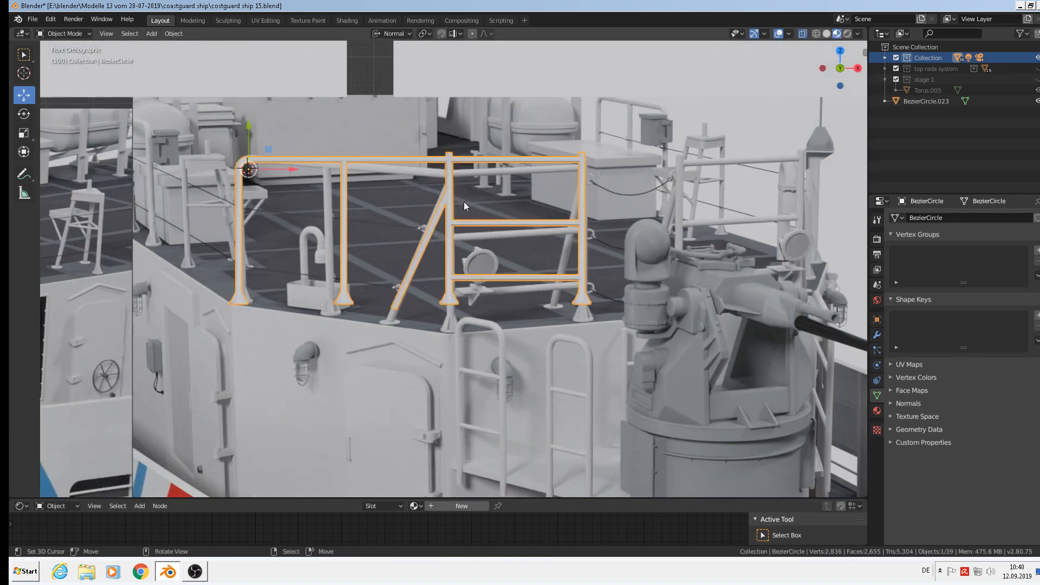
scroll(464, 202, "down", 2)
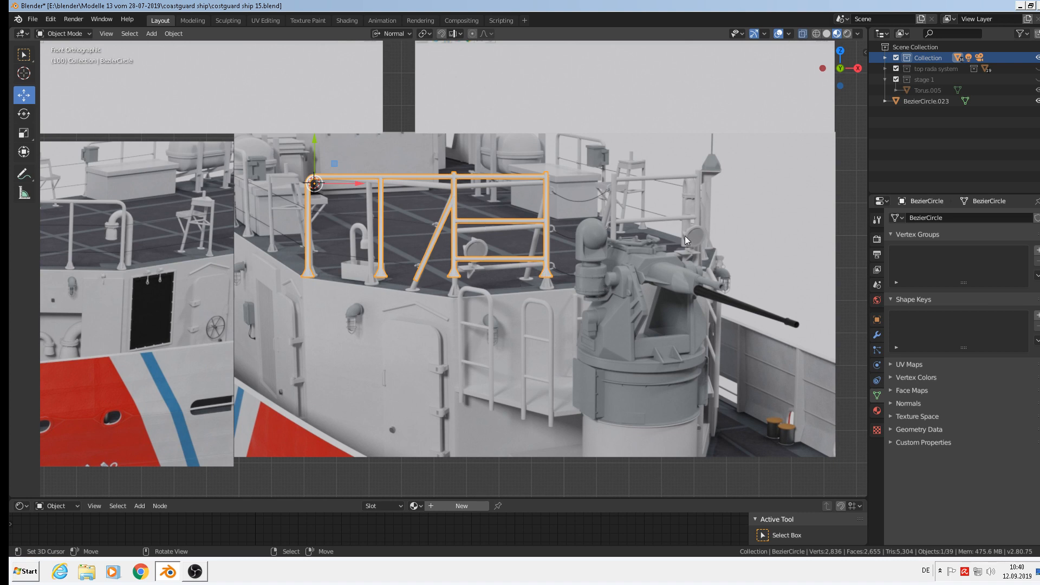
middle_click_drag(495, 233, 641, 240, "shift")
scroll(520, 217, "up", 1)
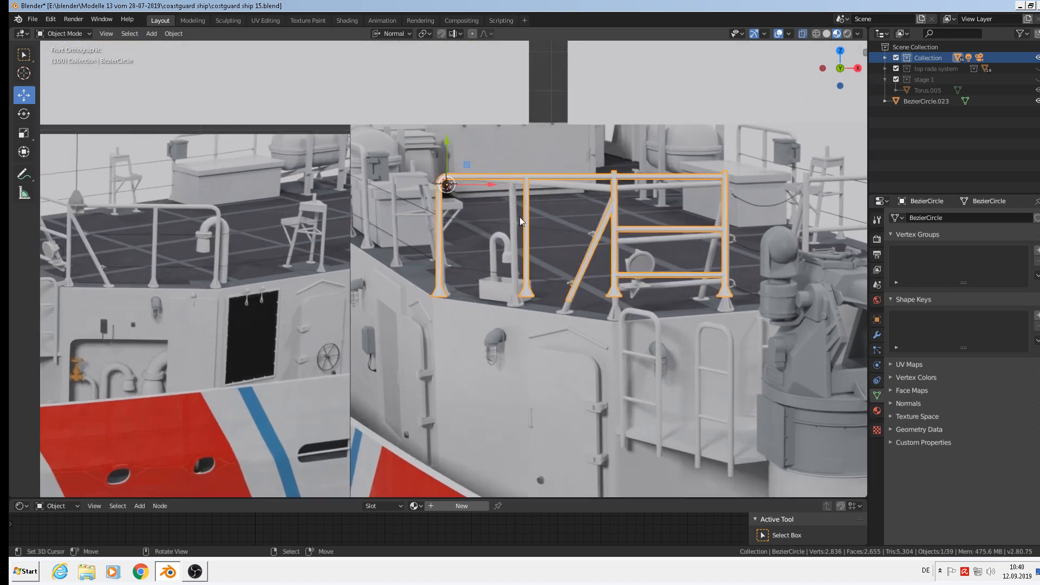
scroll(488, 227, "up", 3)
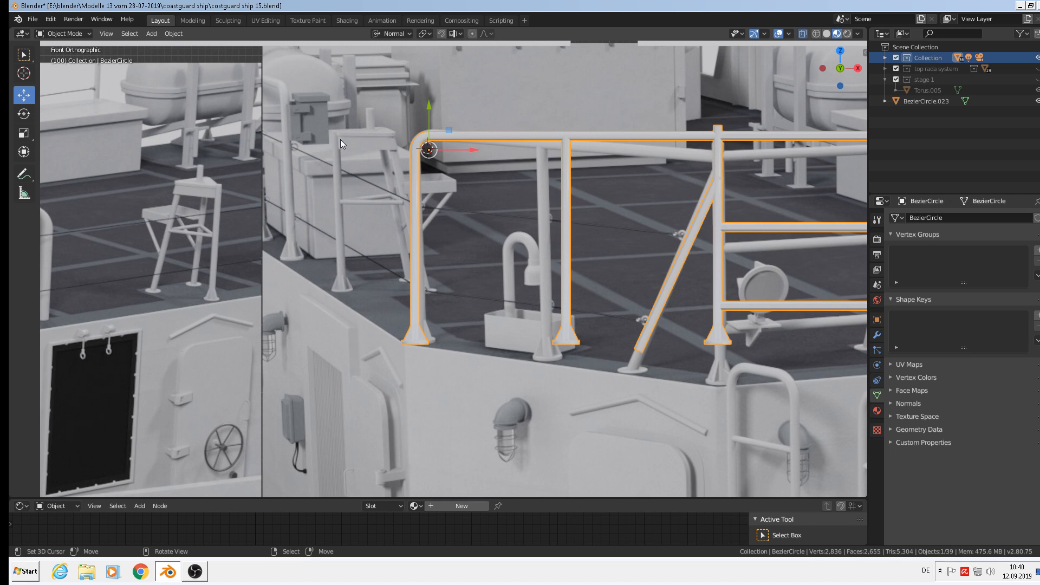
Duplicate the footed post beside the diagonal brace and move the copy about 0.684 m along its normal X, clear of the railing
scroll(342, 278, "down", 4)
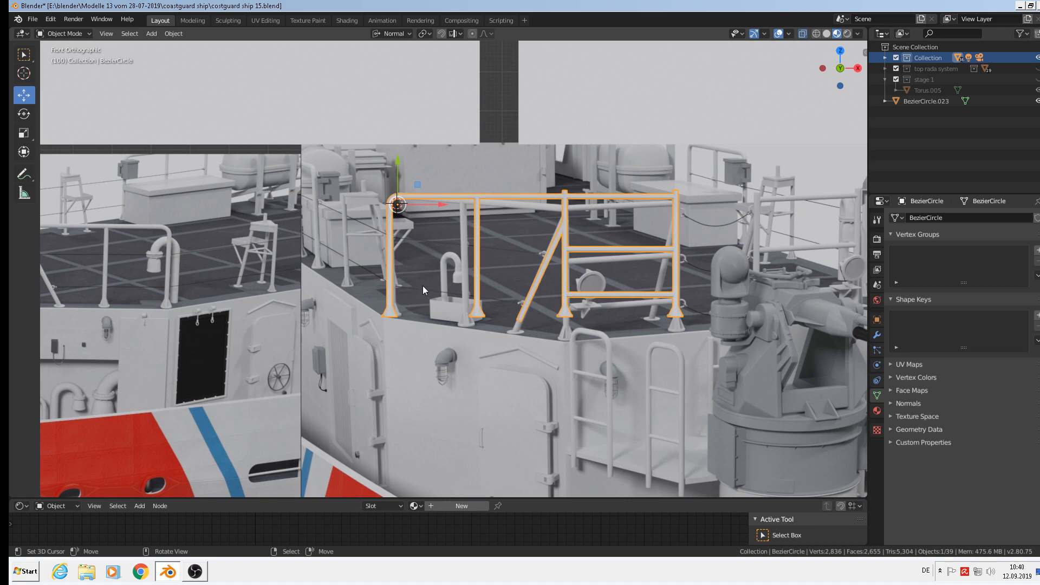
key("Tab")
scroll(571, 325, "up", 1)
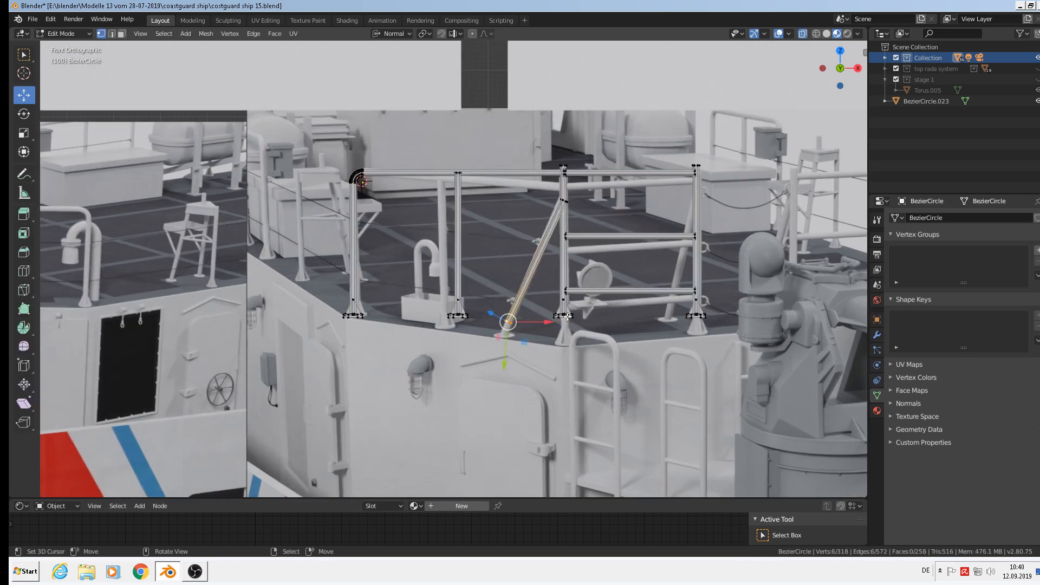
key("l")
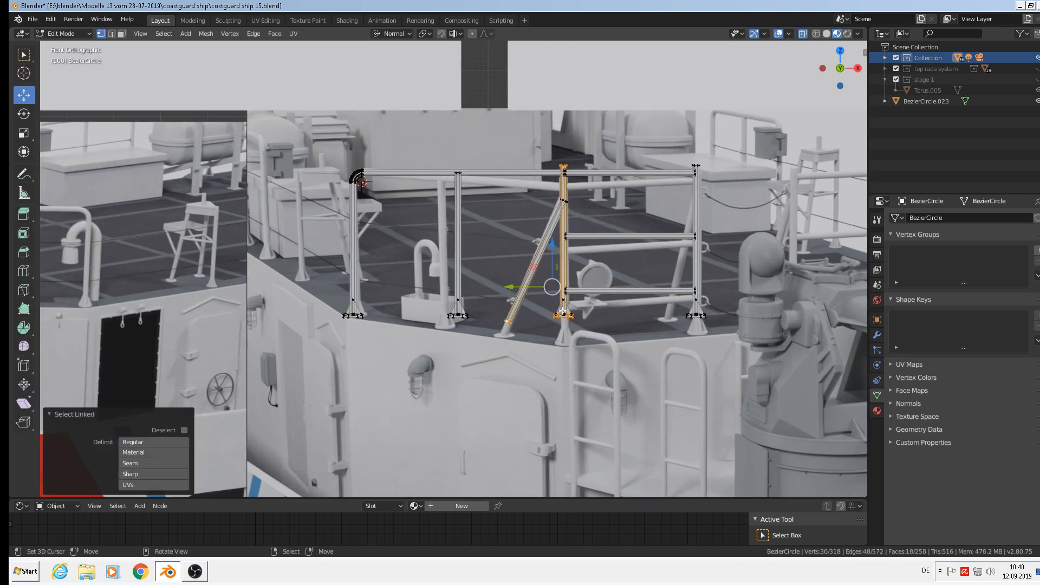
key("alt+a")
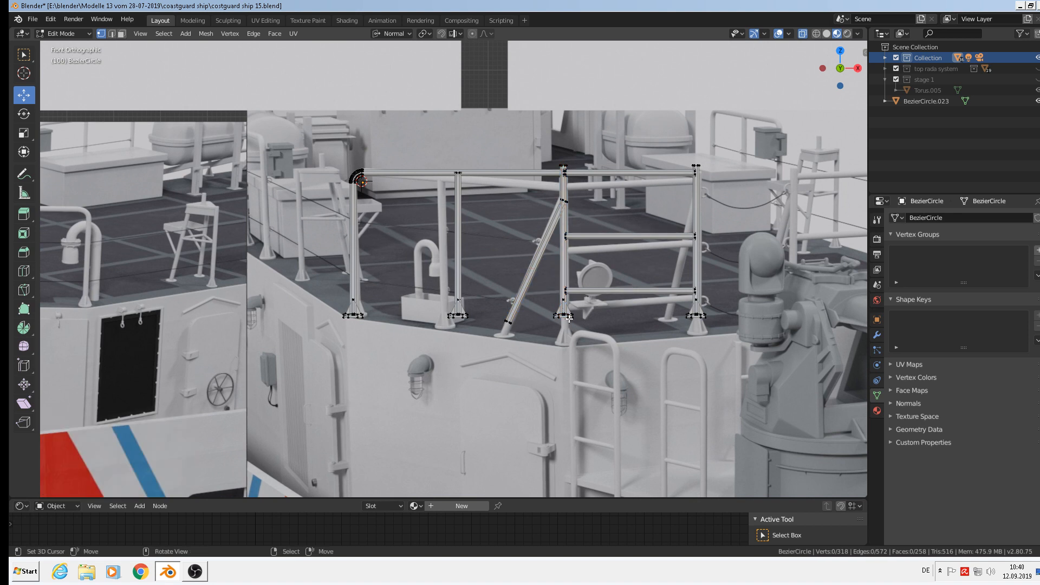
key("l")
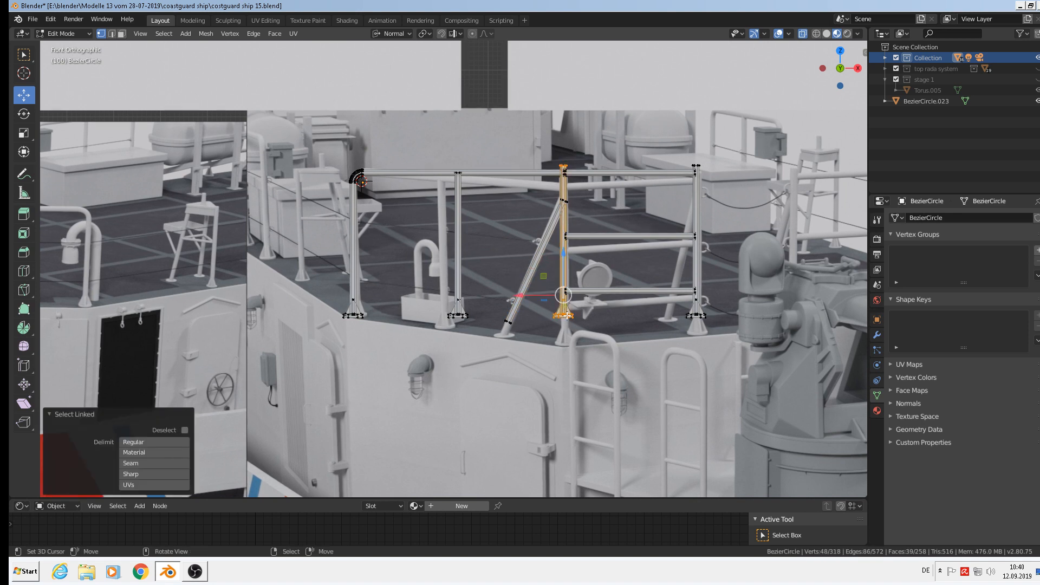
key("shift+d")
right_click(566, 315)
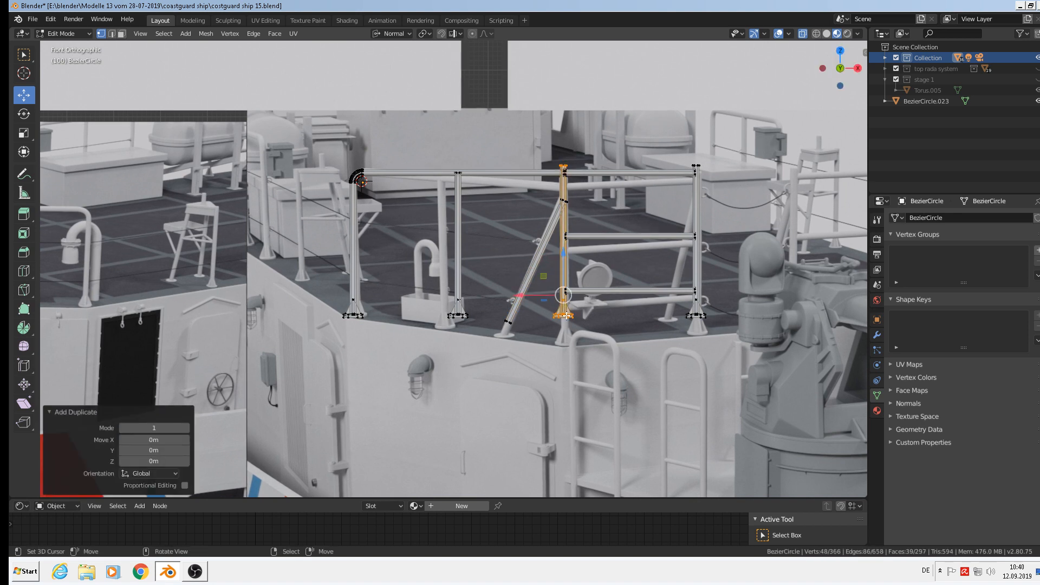
left_click_drag(537, 300, 216, 301)
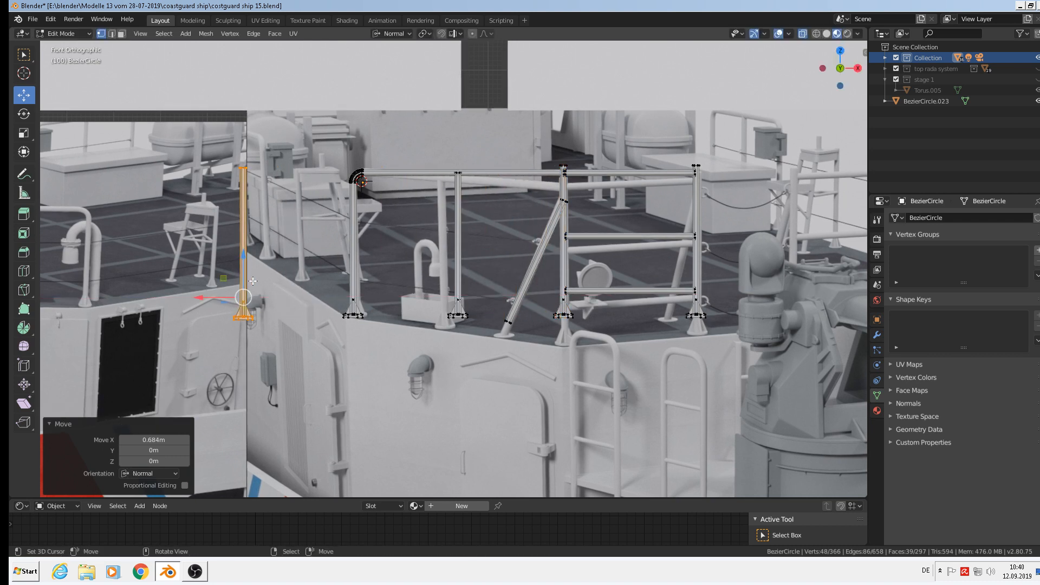
Separate the copied post into its own object and set its origin to its geometry
key("p")
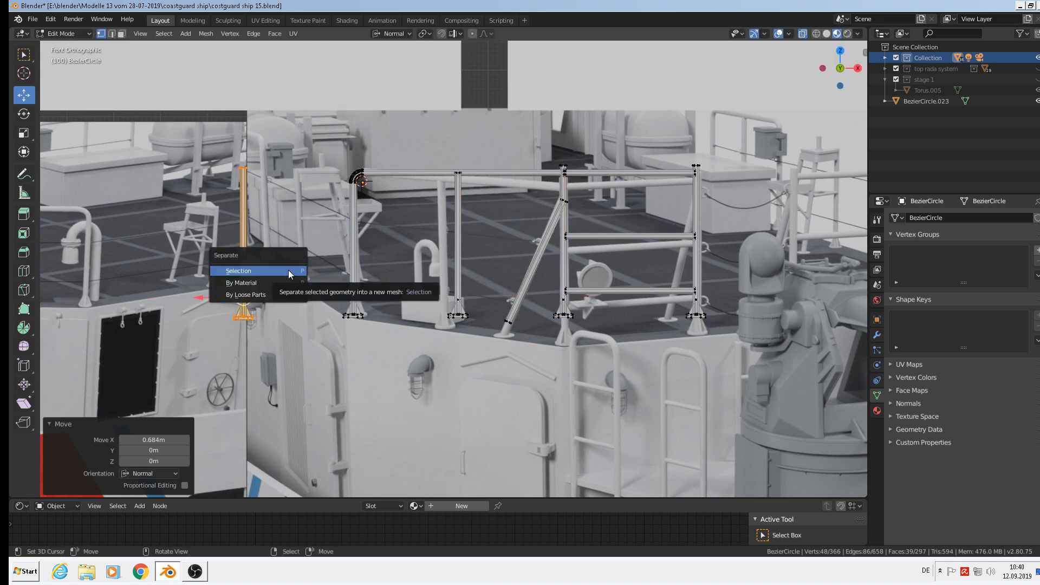
left_click(288, 270)
key("Tab")
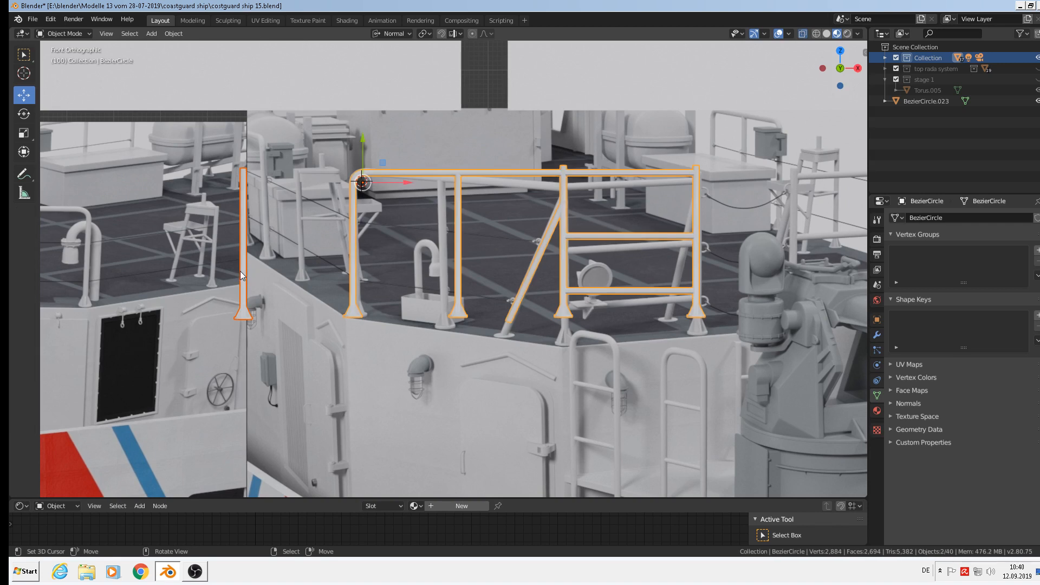
left_click(242, 271)
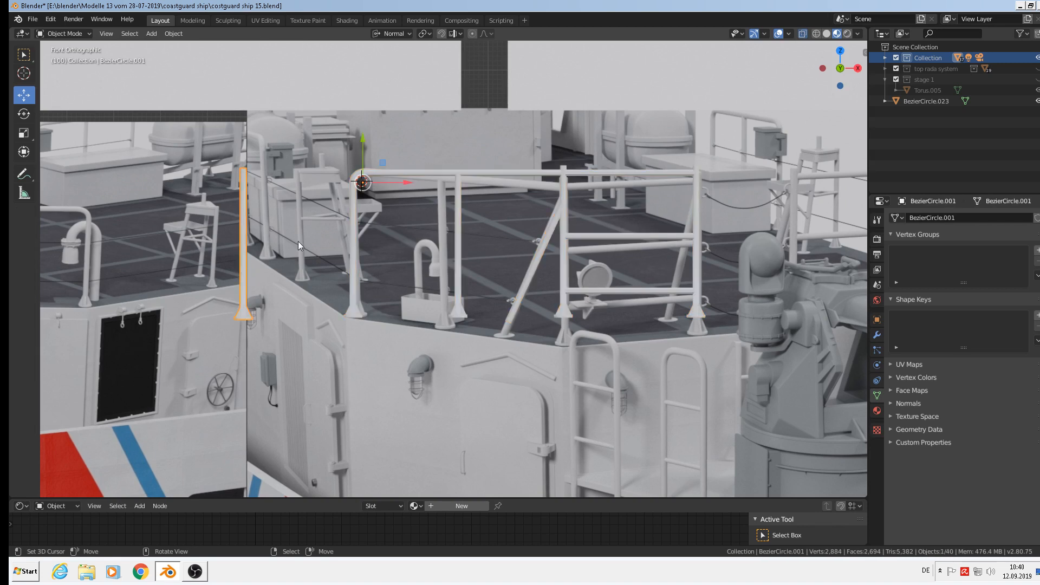
left_click(174, 33)
mouse_move(183, 57)
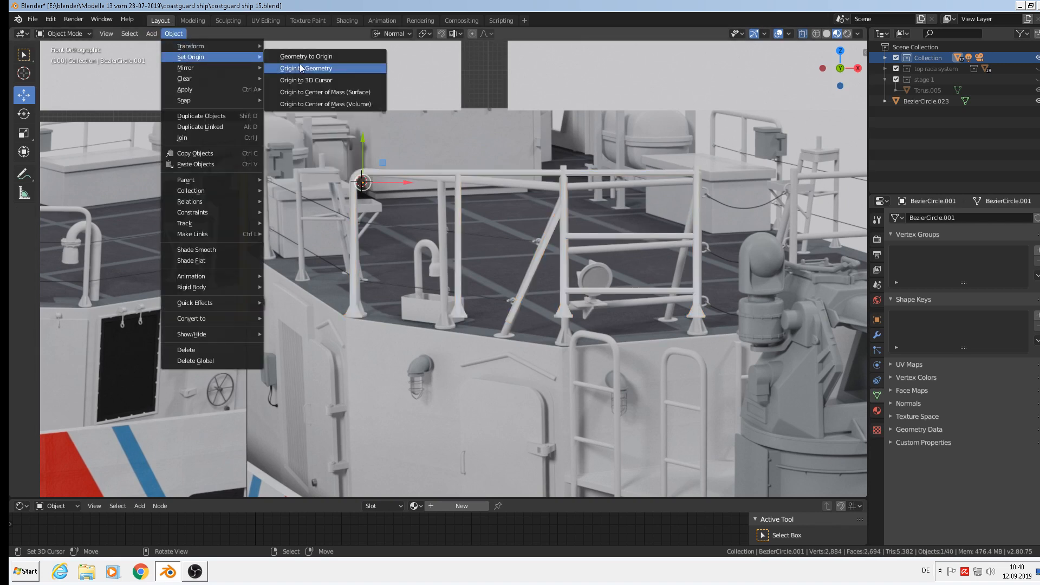
left_click(301, 68)
Shift the separated post about 0.0243 m along X
key("g")
key("x")
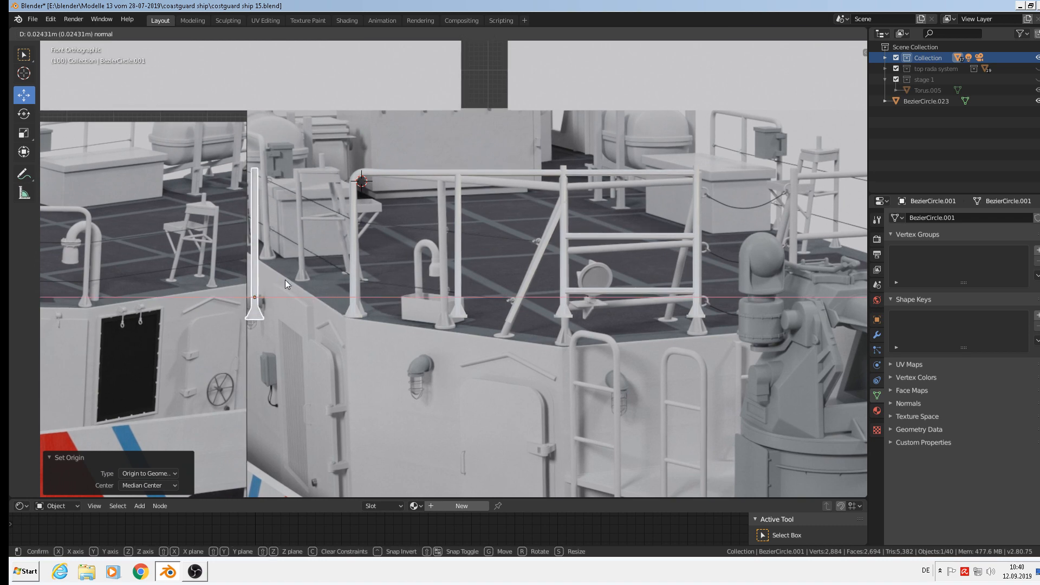
left_click(285, 279)
Move the finished railing section about -0.988 m along its normal Y, out of the reference images
scroll(457, 185, "down", 6)
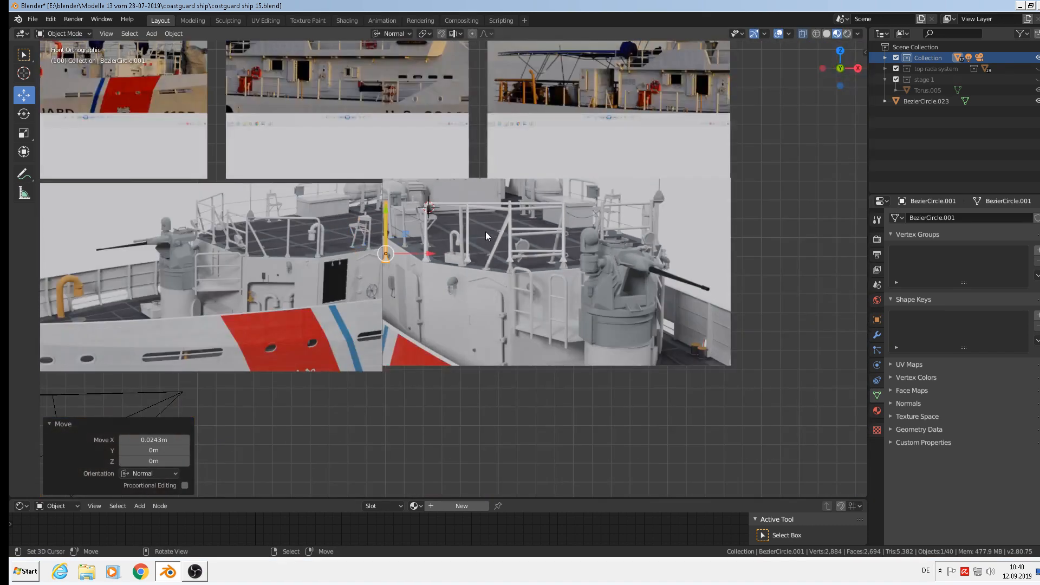
left_click(470, 204)
scroll(472, 207, "up", 4)
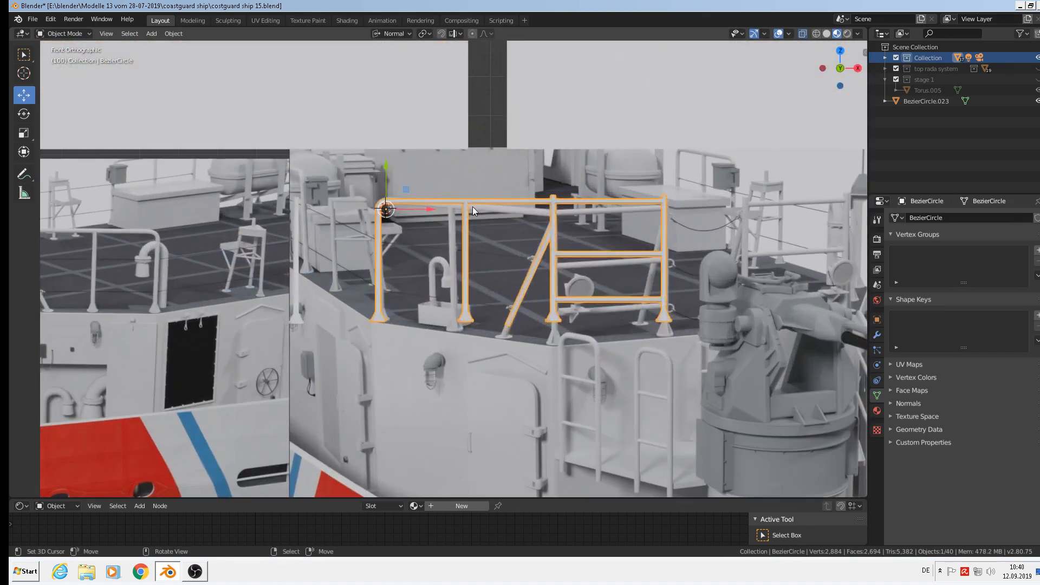
scroll(443, 202, "down", 2)
key("g")
key("y")
key("y")
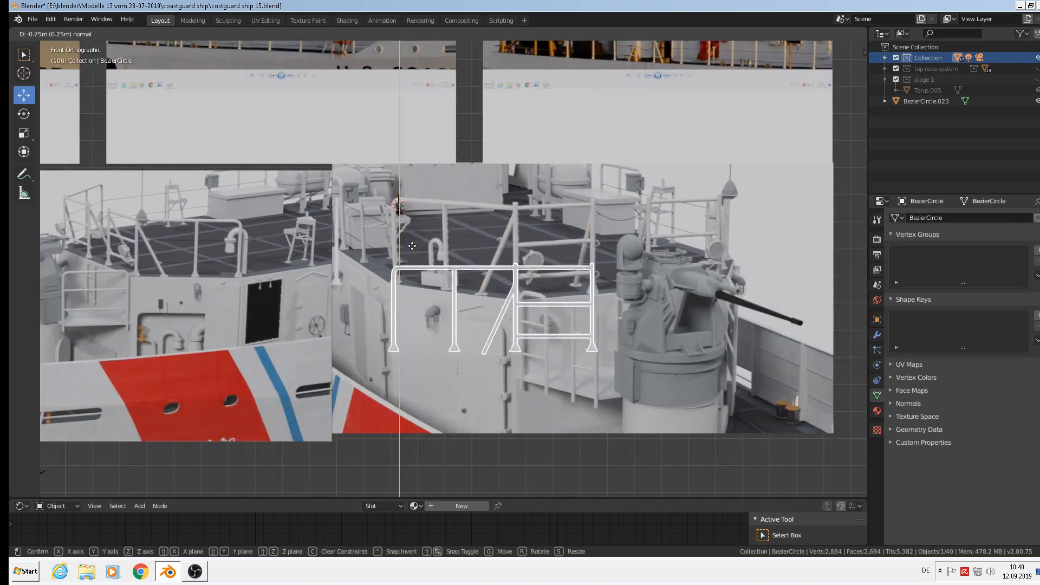
left_click_drag(413, 246, 406, 435)
middle_click_drag(454, 484, 466, 328, "shift")
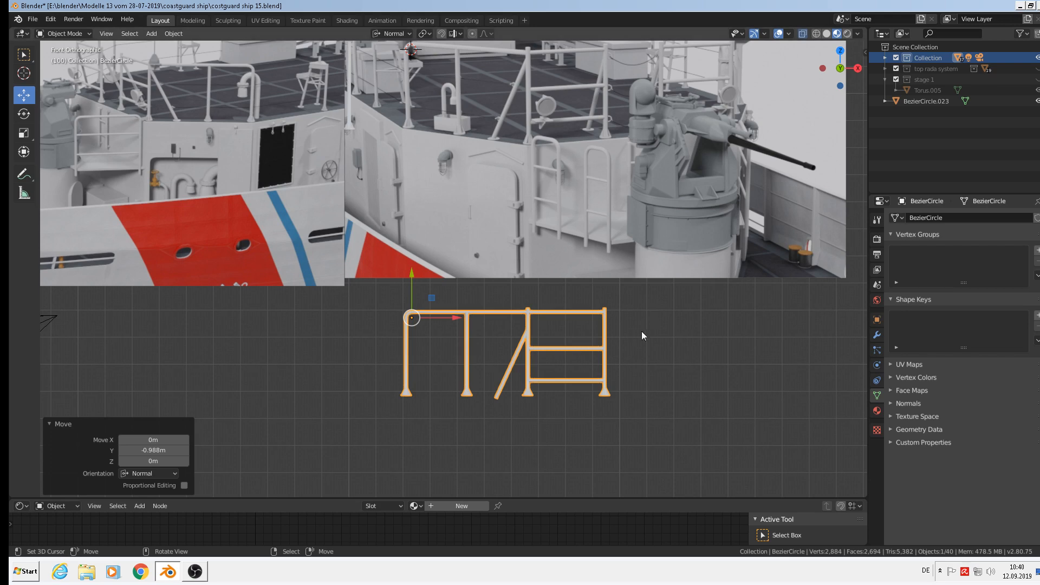
middle_click_drag(486, 278, 524, 322, "shift")
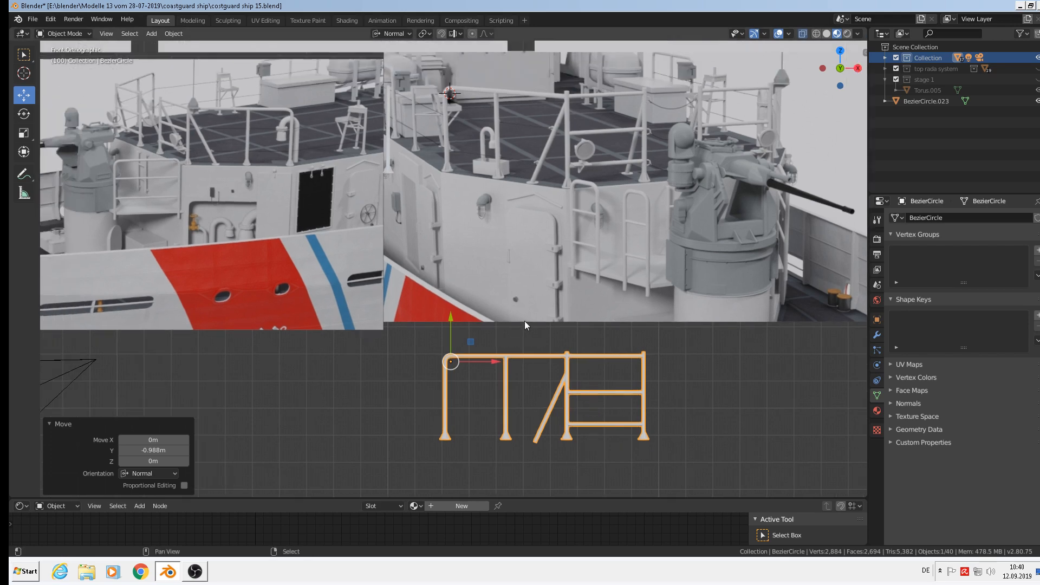
Move the separate post about 0.0707 m in X and 0.0788 m in Z, close to the stool's front leg
scroll(450, 139, "up", 5)
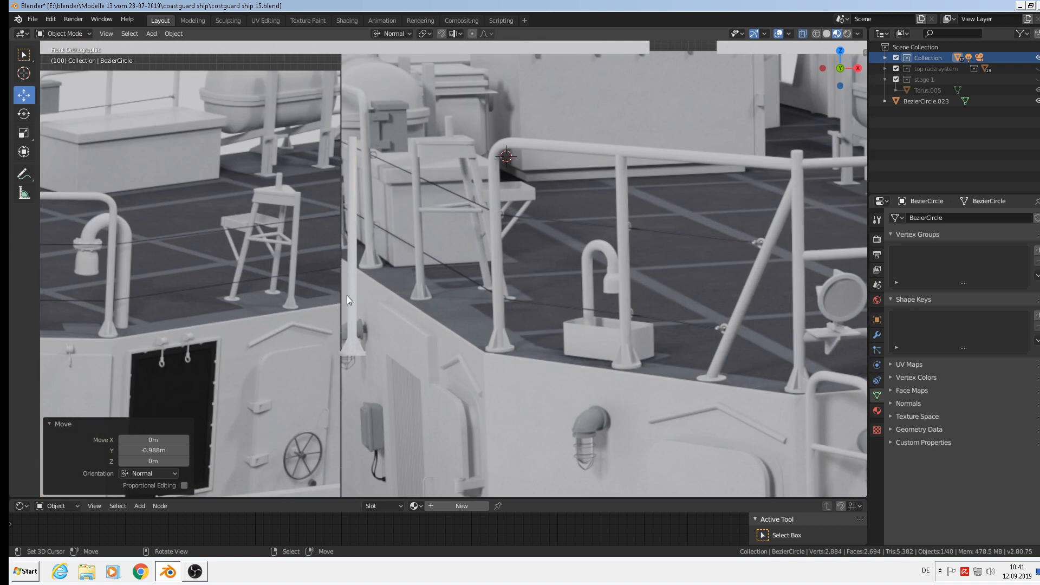
left_click(349, 302)
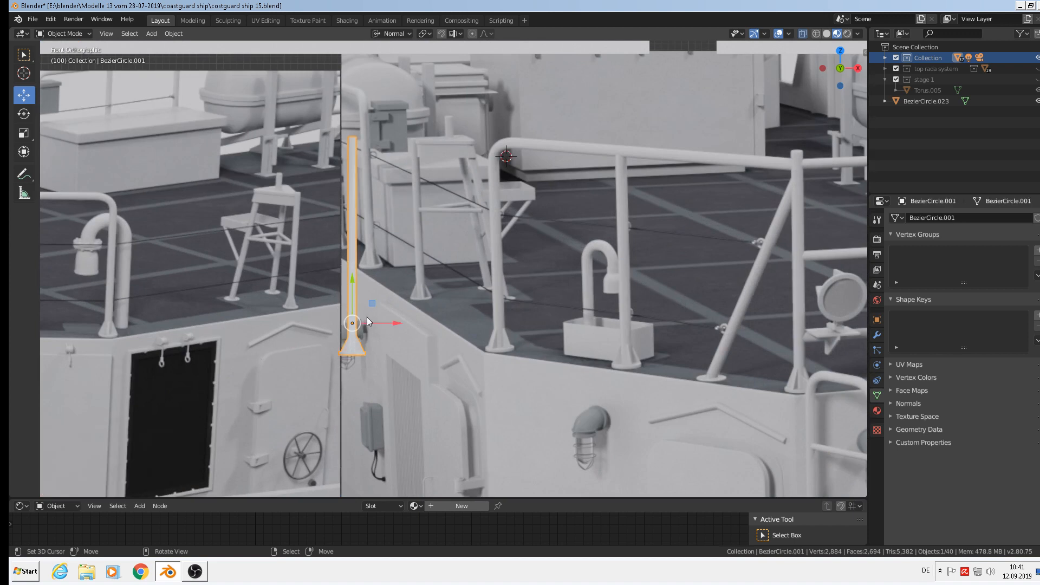
key("g")
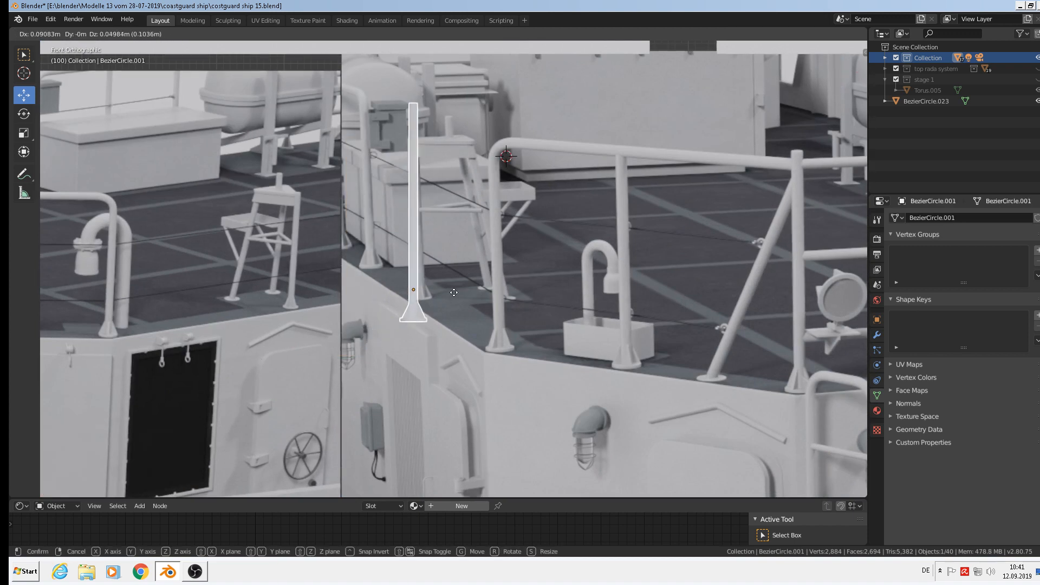
left_click(455, 289)
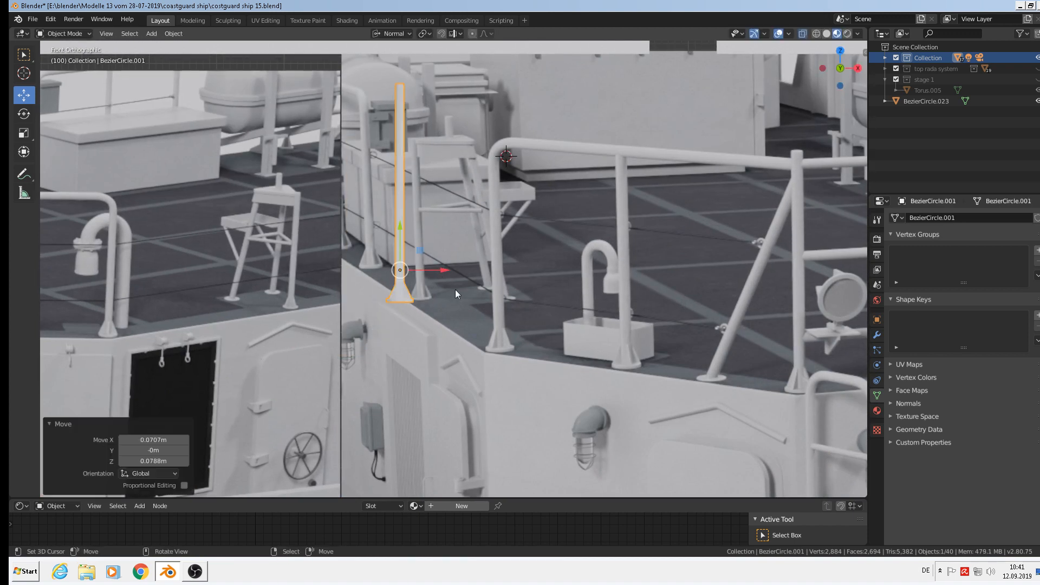
Scale the post by 0.835 and shift it about 0.0297 m in X and -0.004 m in Z onto the stool's front leg
key("s")
left_click(451, 311)
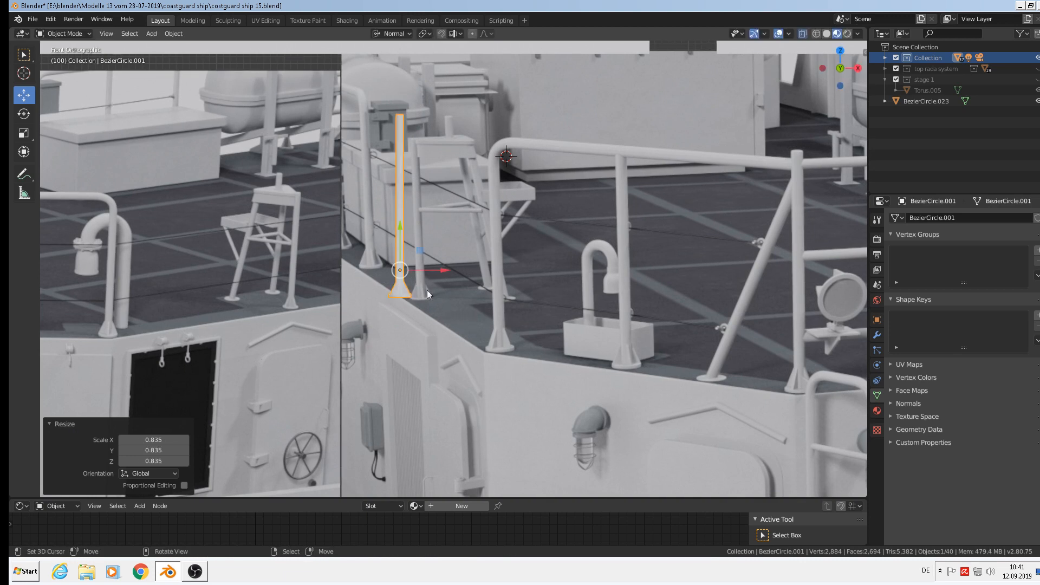
key("g")
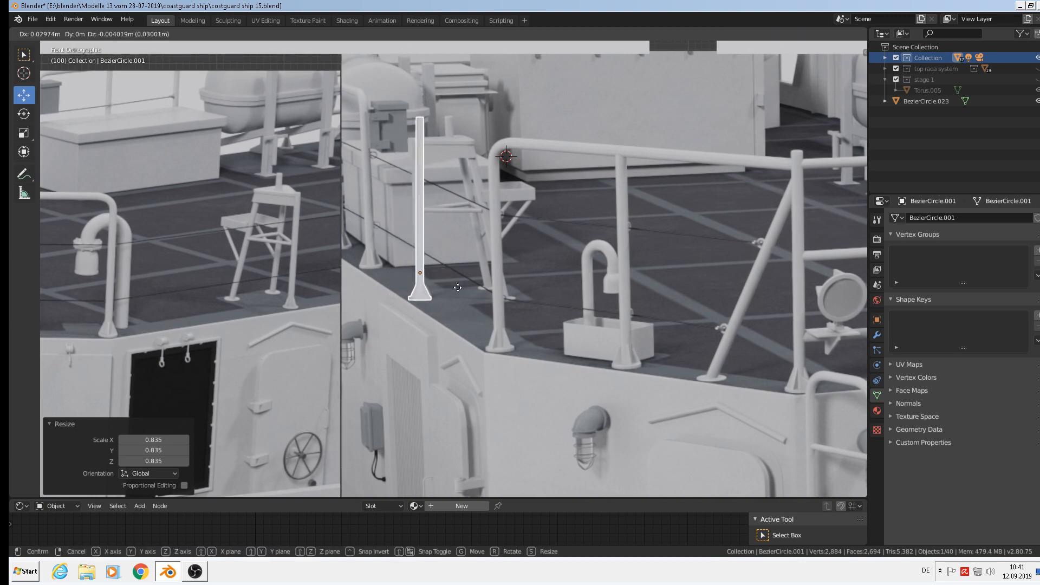
left_click(484, 339)
Lower the post's top loop 0.034 m along its normal Y to the seat's height and set the transform orientation to Global
middle_click_drag(395, 288, 401, 339, "shift")
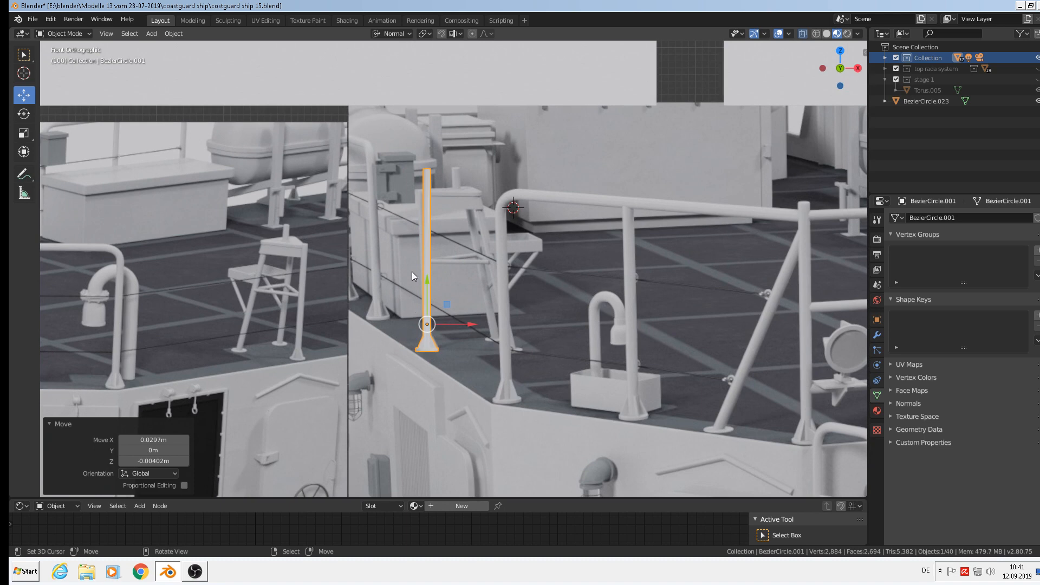
scroll(413, 261, "up", 3)
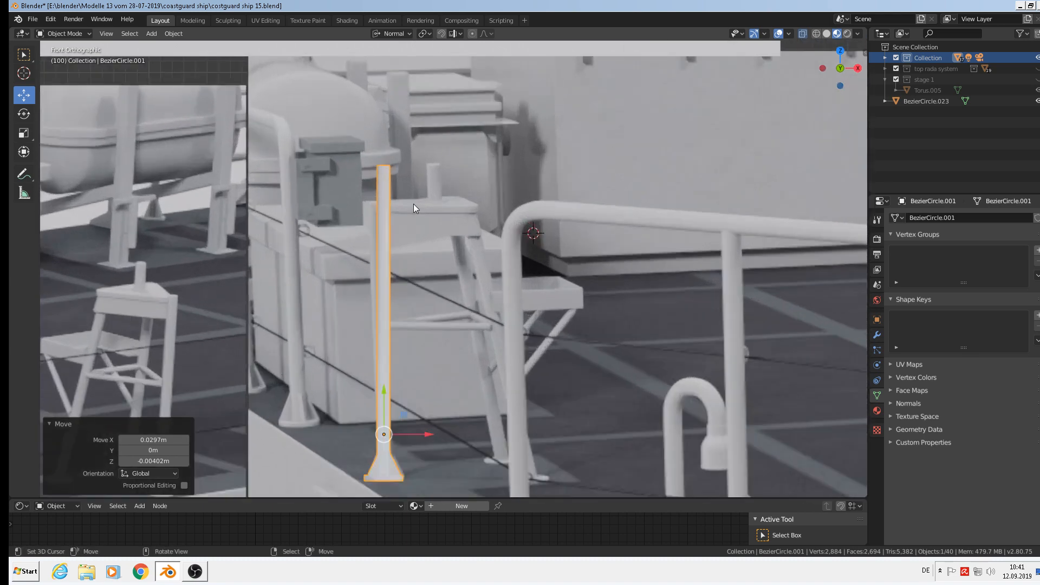
scroll(414, 205, "down", 1)
key("Tab")
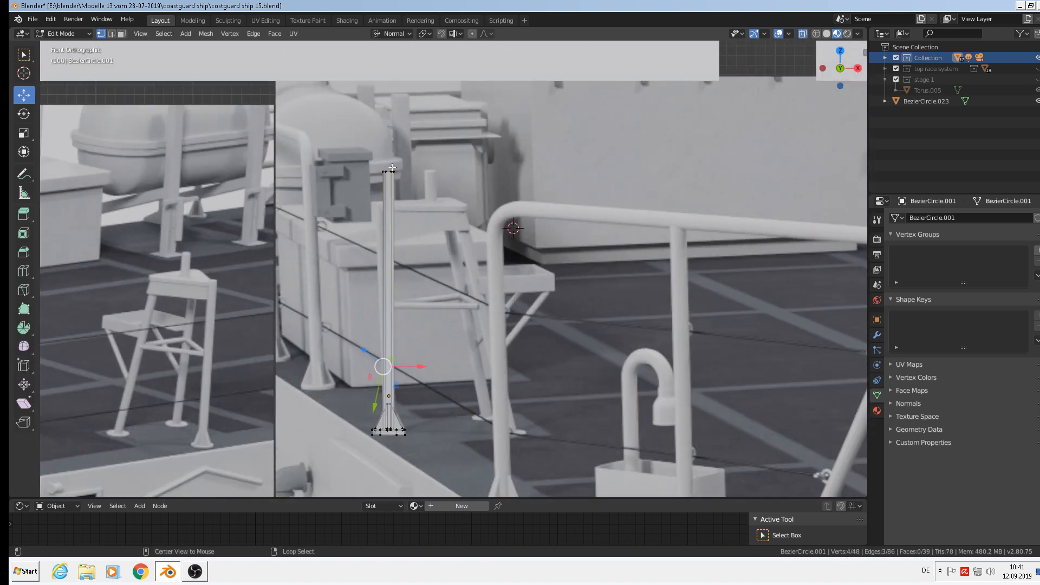
left_click(392, 169, "shift")
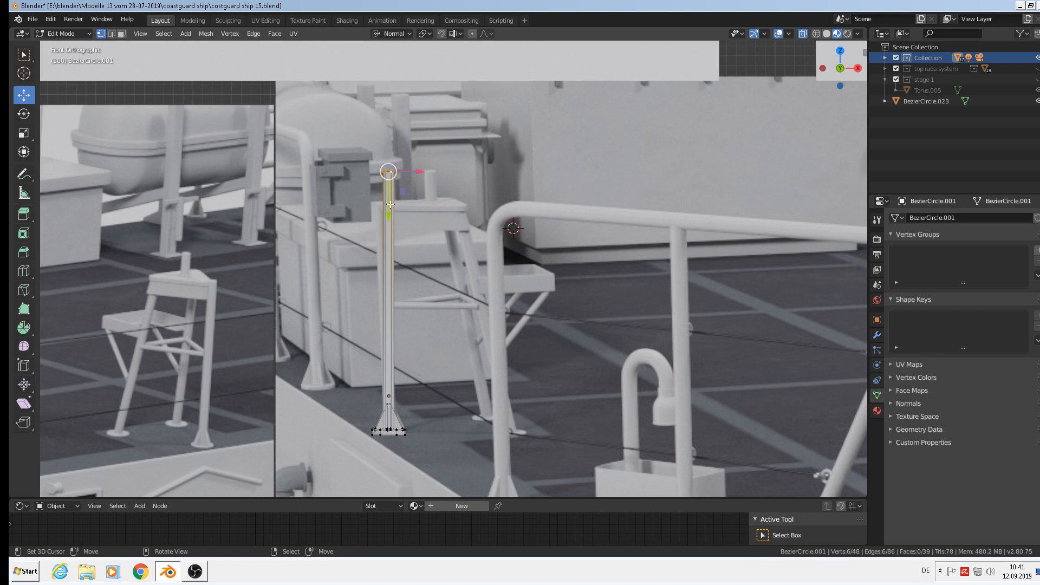
left_click_drag(390, 204, 383, 237)
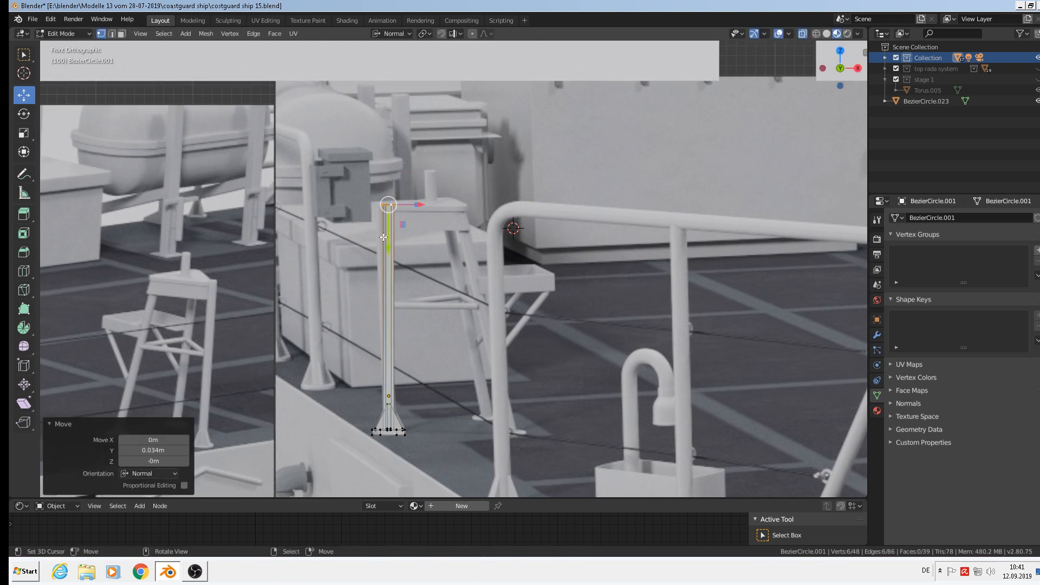
left_click(411, 32)
left_click(381, 66)
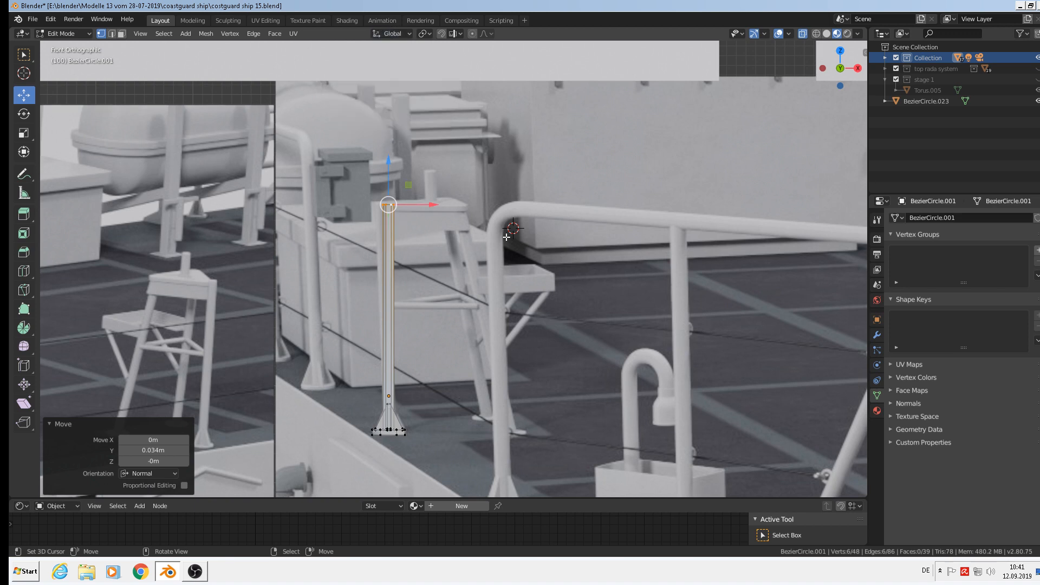
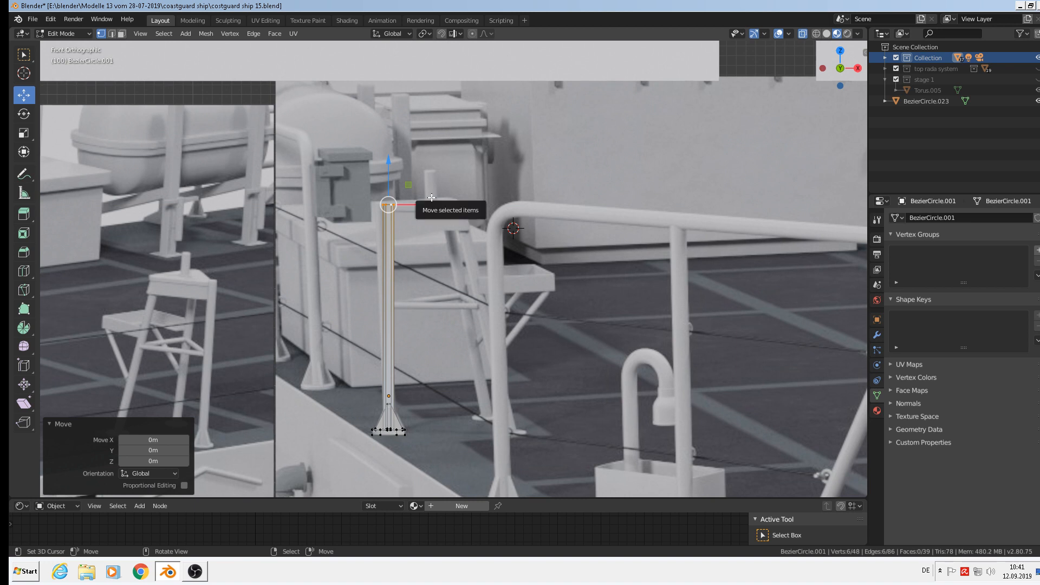
key("Tab")
Place the 3D cursor on the stool's seat in the reference image and add a cube there, scaled to 0.043
right_click(421, 207, "shift")
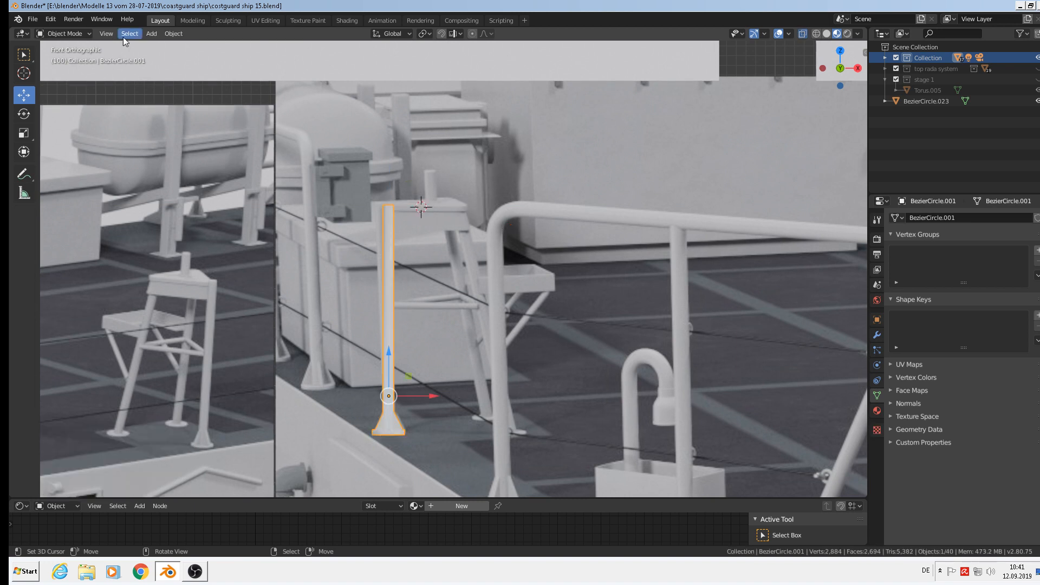
left_click(151, 34)
mouse_move(157, 47)
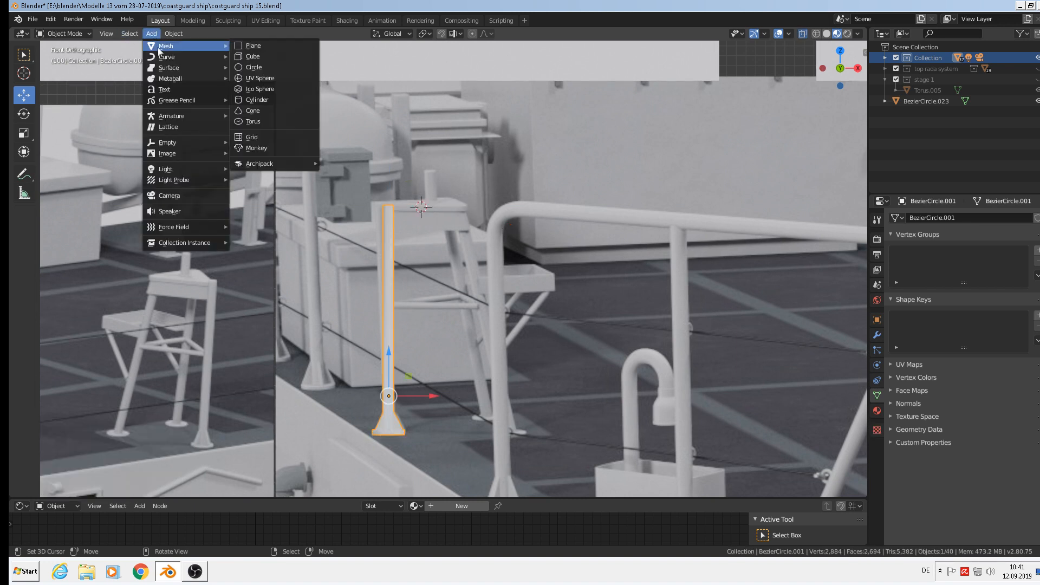
left_click(263, 56)
key("s")
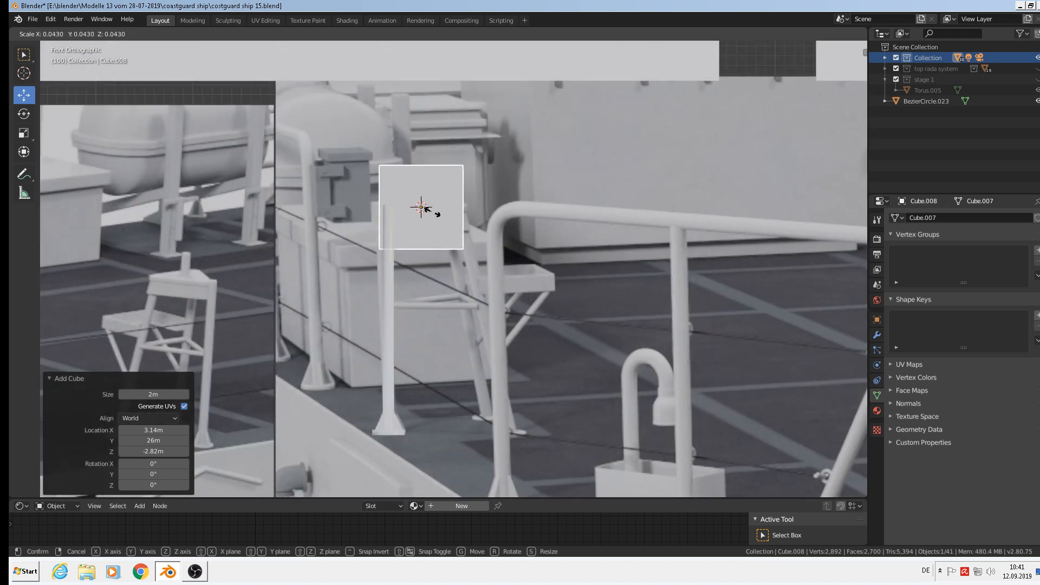
left_click(428, 212)
Flatten the seat cube to 0.097 in Z and move it -0.0866 m along Y over the leg
scroll(433, 213, "up", 2)
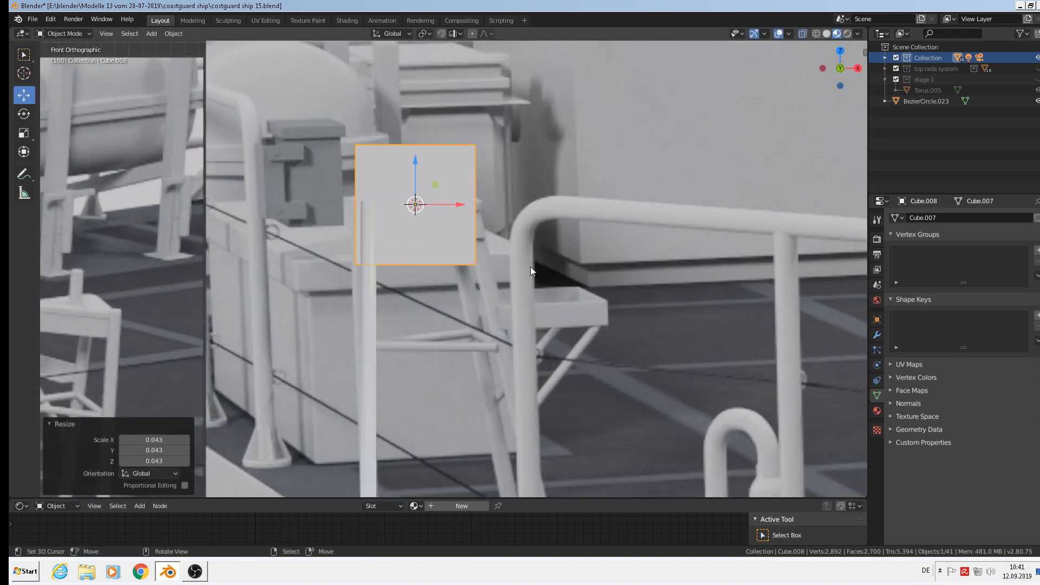
key("s")
key("z")
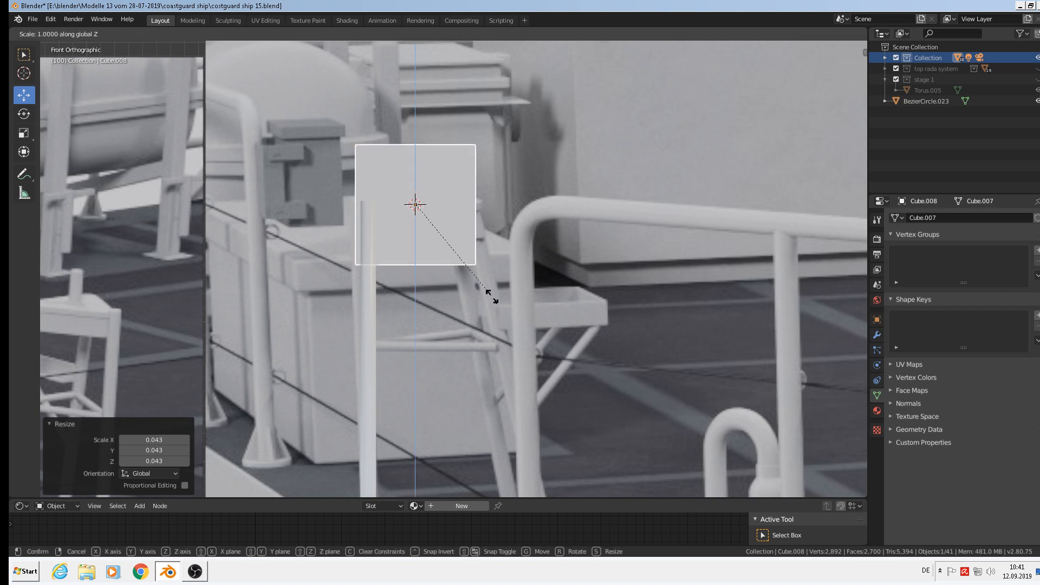
left_click(415, 211)
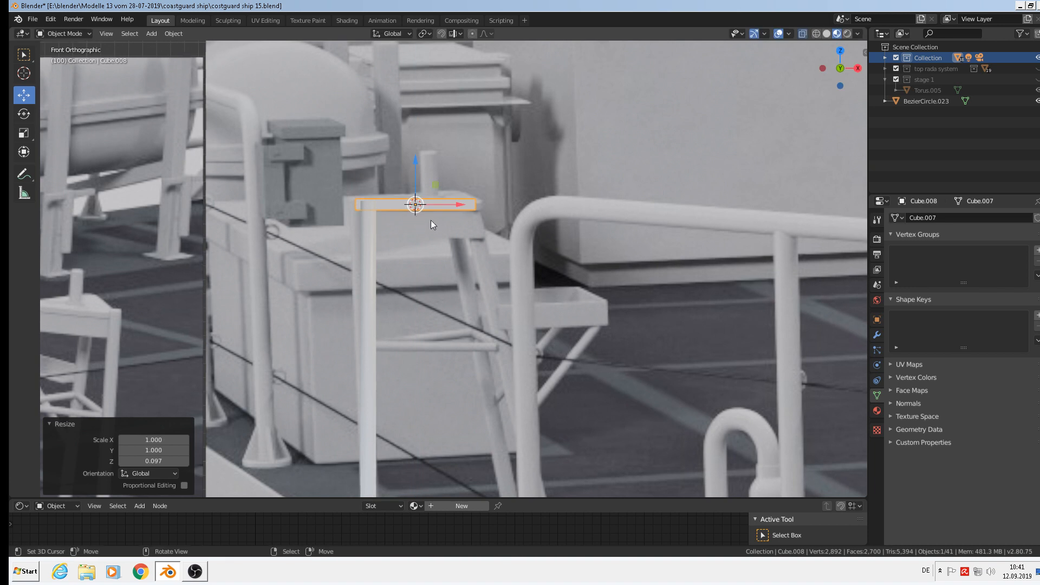
middle_click_drag(431, 221, 401, 187)
key("g")
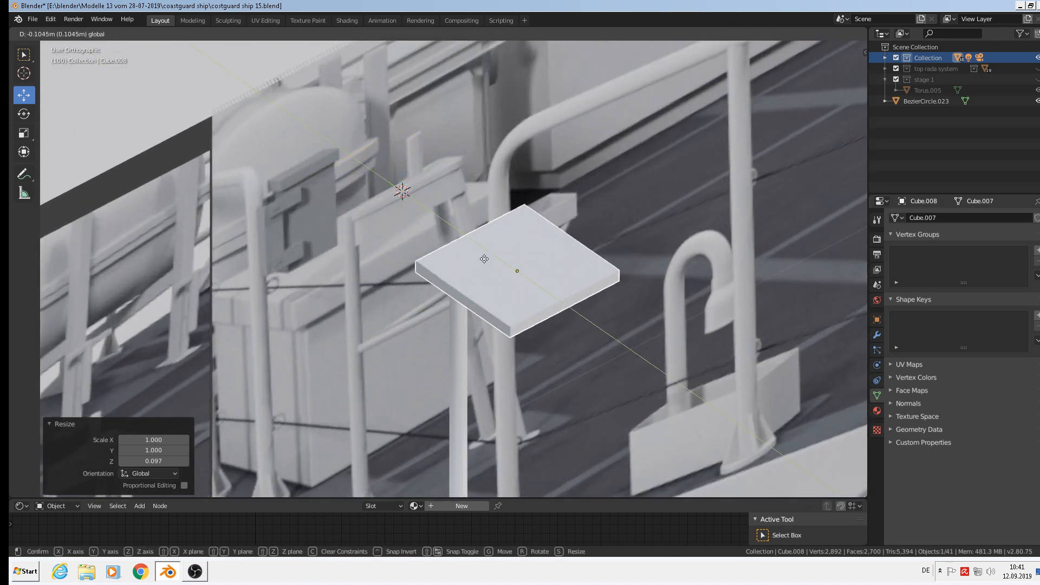
left_click(479, 257)
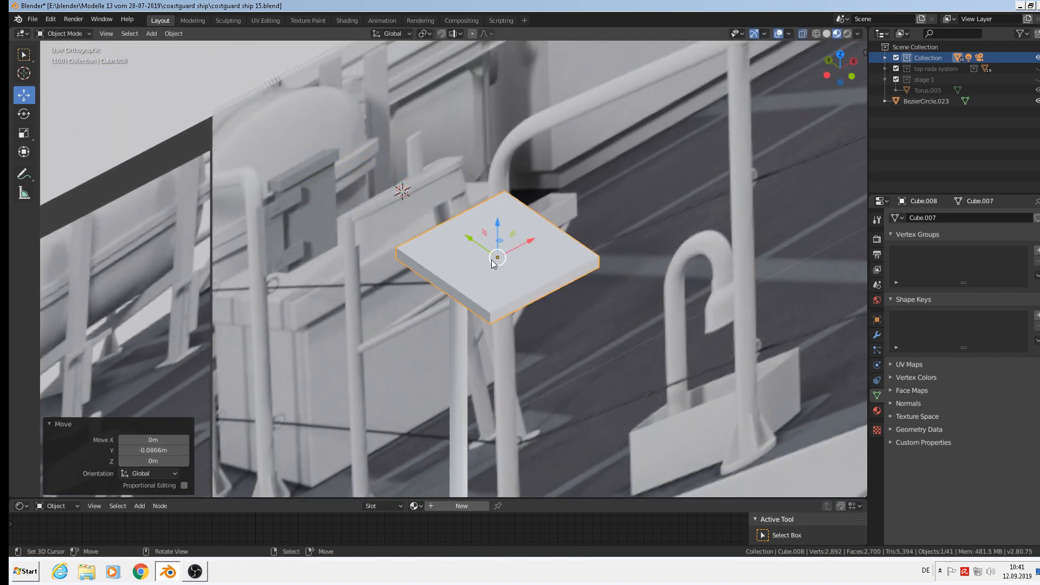
Taper the seat slab by scaling the four vertices of its negative-X end to 0.197 along Y
key("Tab")
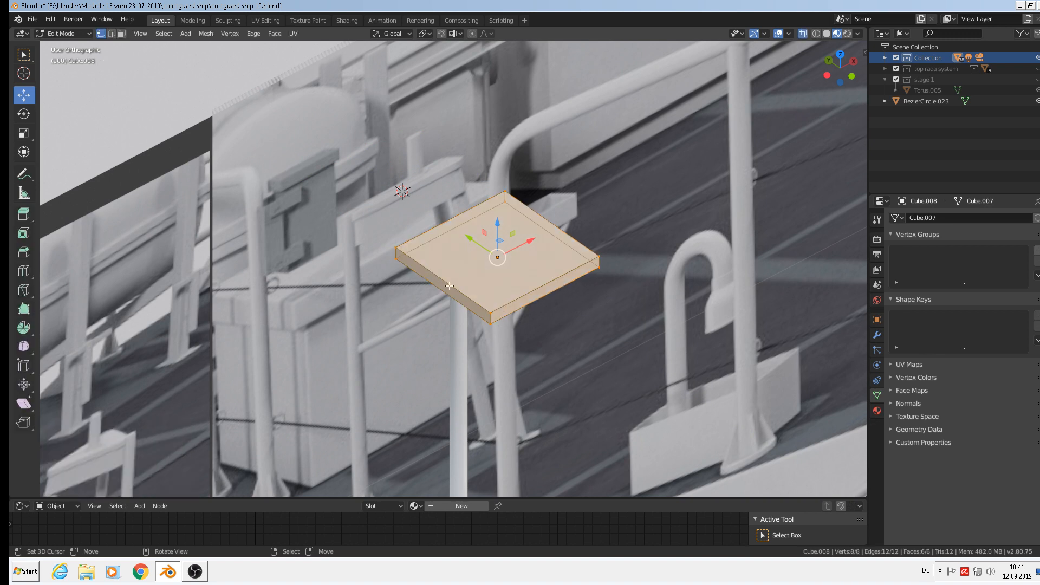
right_click(493, 309)
right_click(491, 323, "shift")
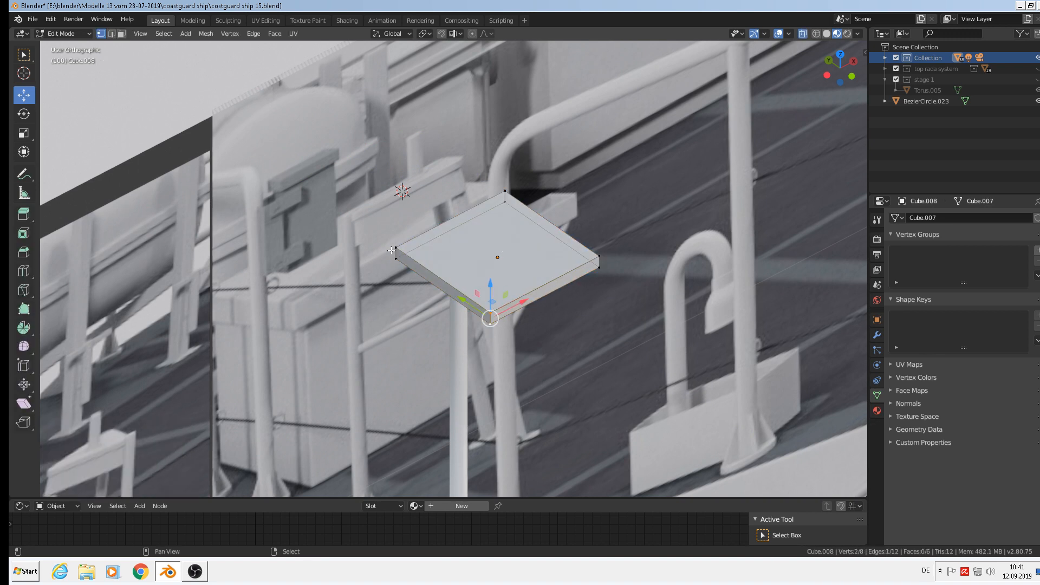
right_click(393, 248, "shift")
right_click(395, 258, "shift")
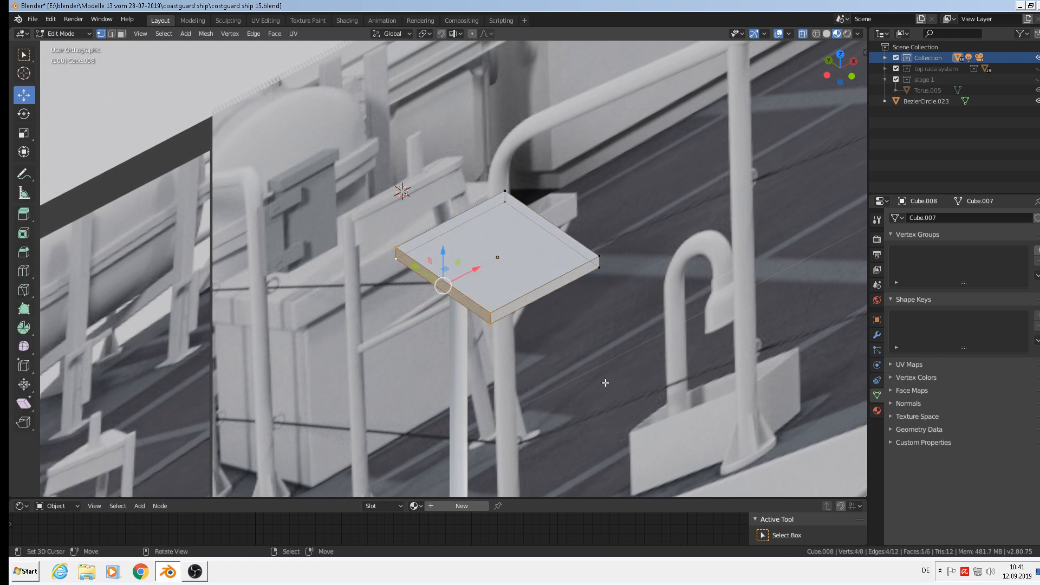
key("s")
key("y")
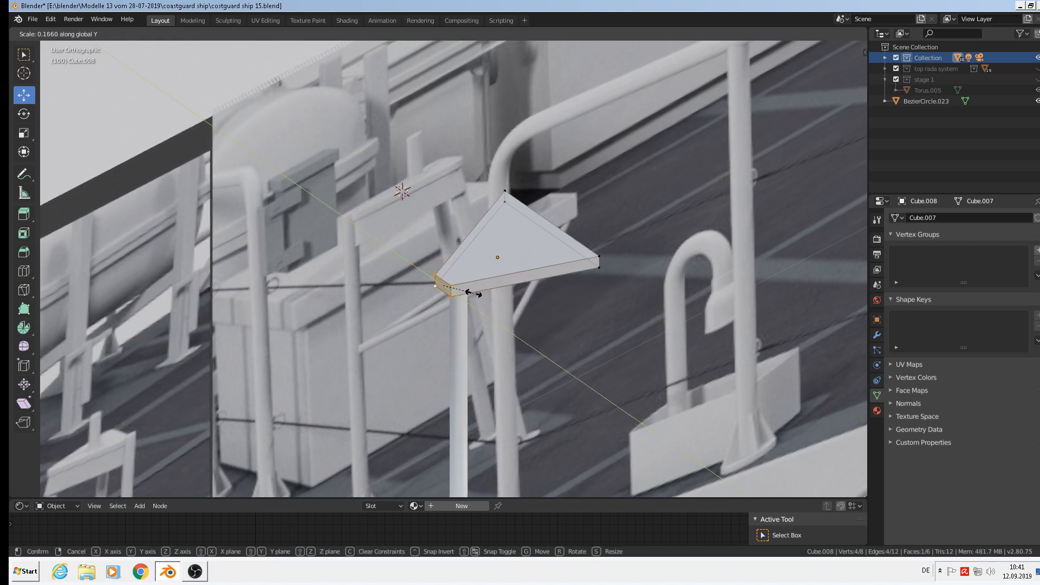
left_click(458, 281)
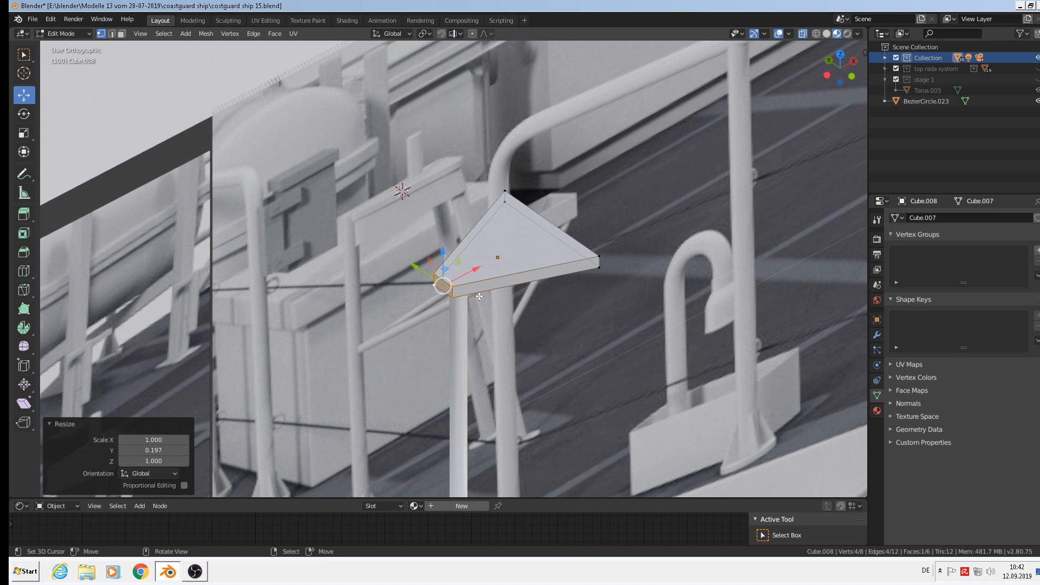
Try beveling all edges of the tapered seat with 2 segments and a width of about 0.11 m
left_click(453, 279, "alt")
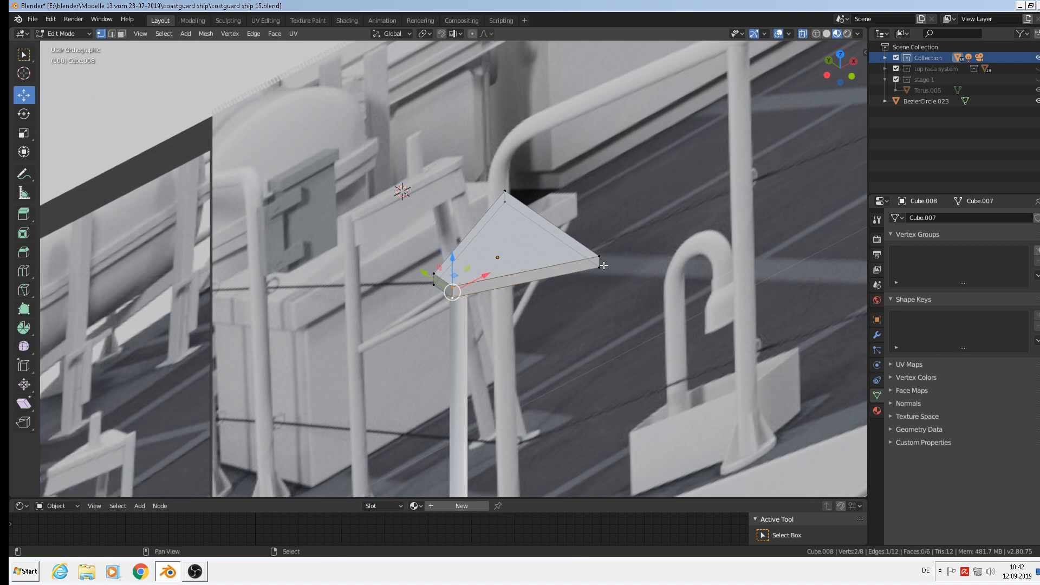
left_click(602, 266, "shift")
left_click(599, 262, "shift")
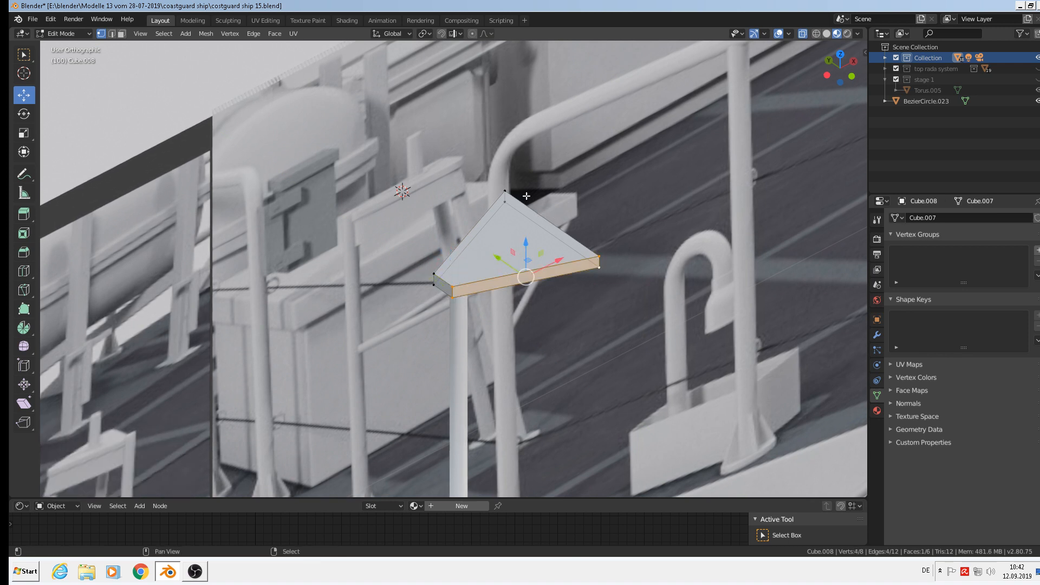
left_click(510, 194, "shift")
key("a")
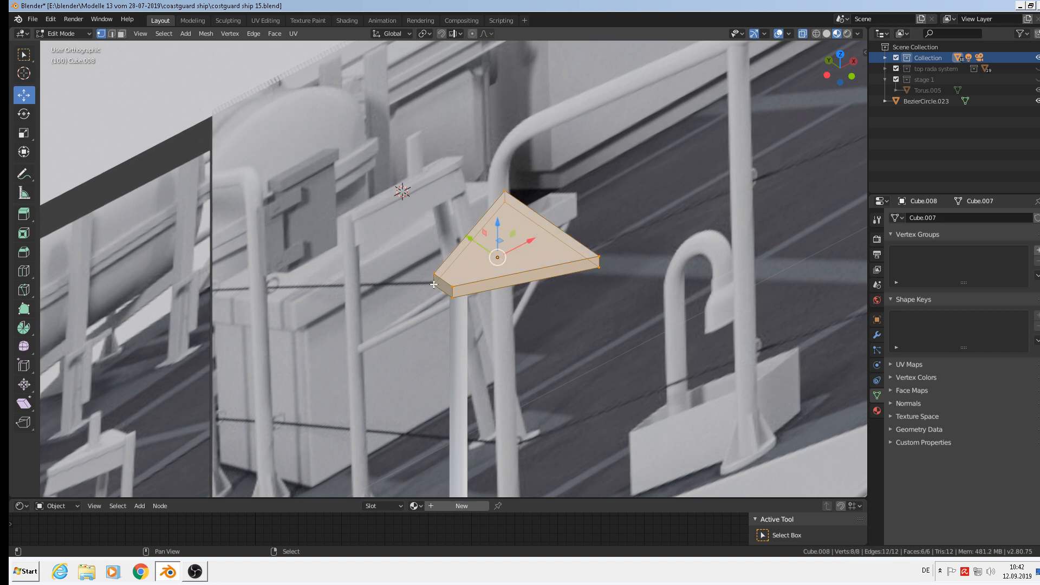
scroll(545, 330, "up", 1)
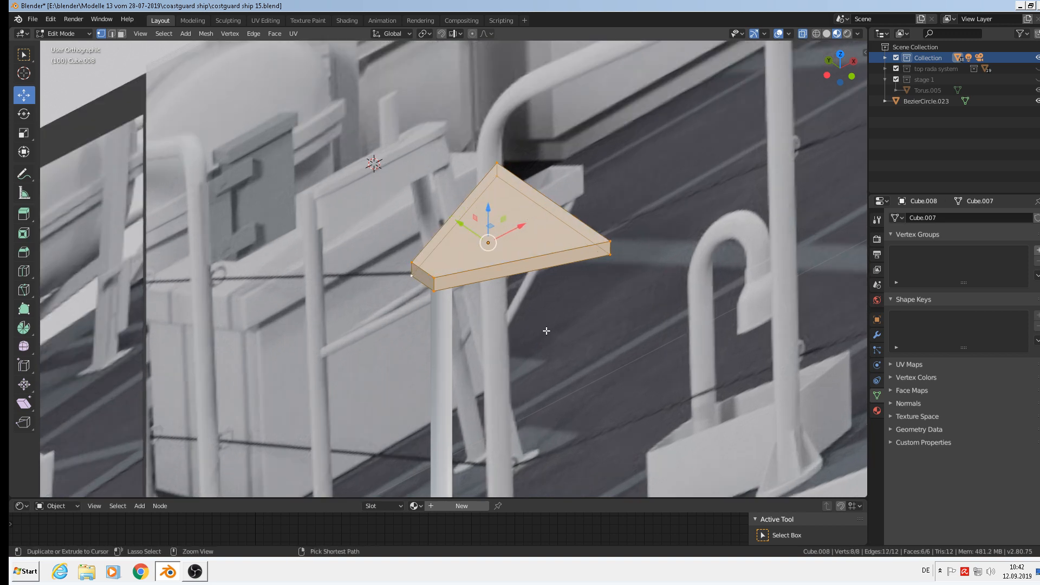
key("ctrl+b")
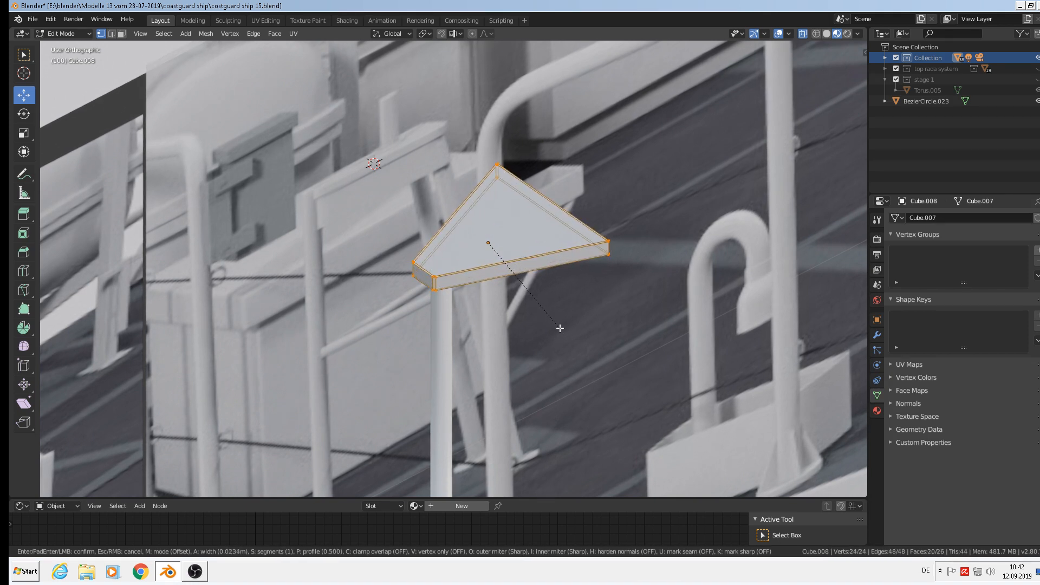
scroll(562, 329, "up", 1)
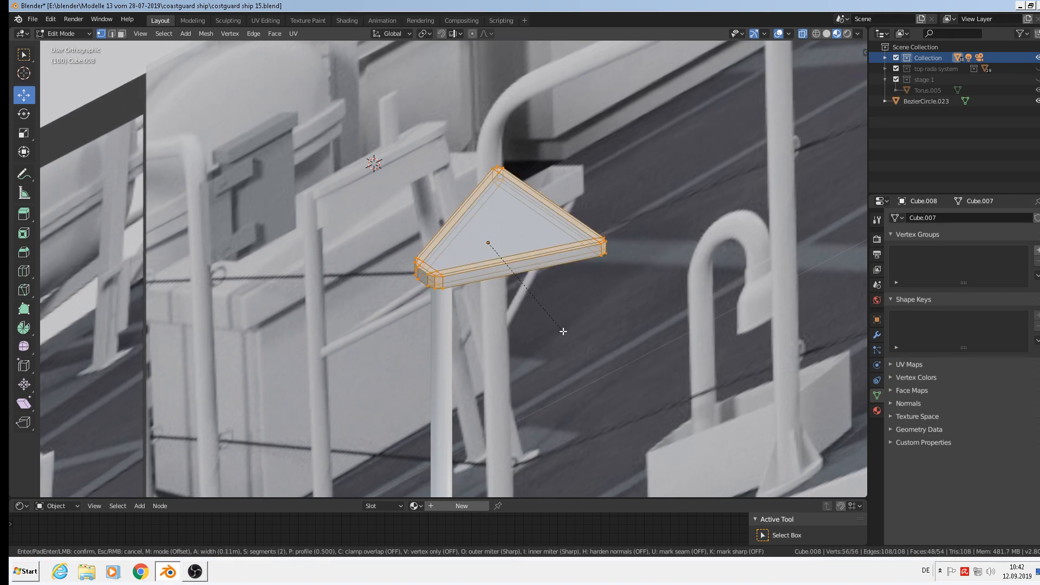
left_click(564, 331)
key("Tab")
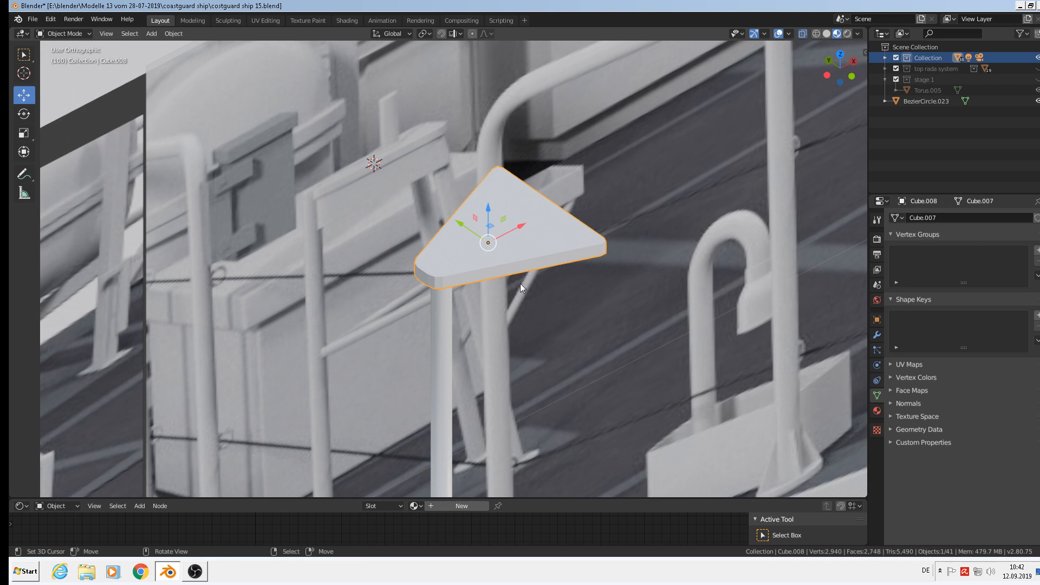
Undo the bevel on the seat's edges
middle_click_drag(520, 284, 532, 231)
key("Tab")
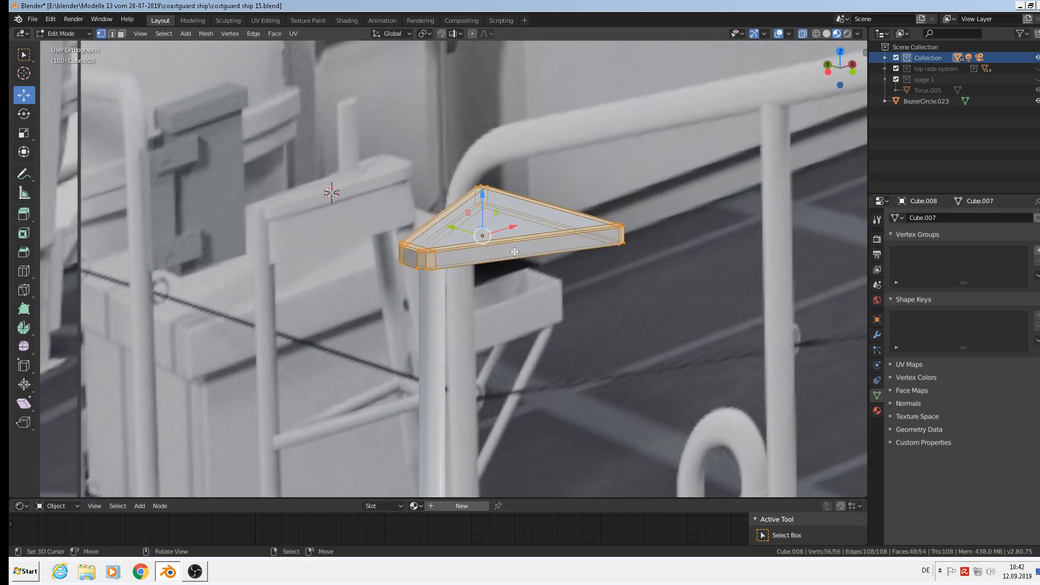
key("ctrl+z")
scroll(478, 255, "up", 2)
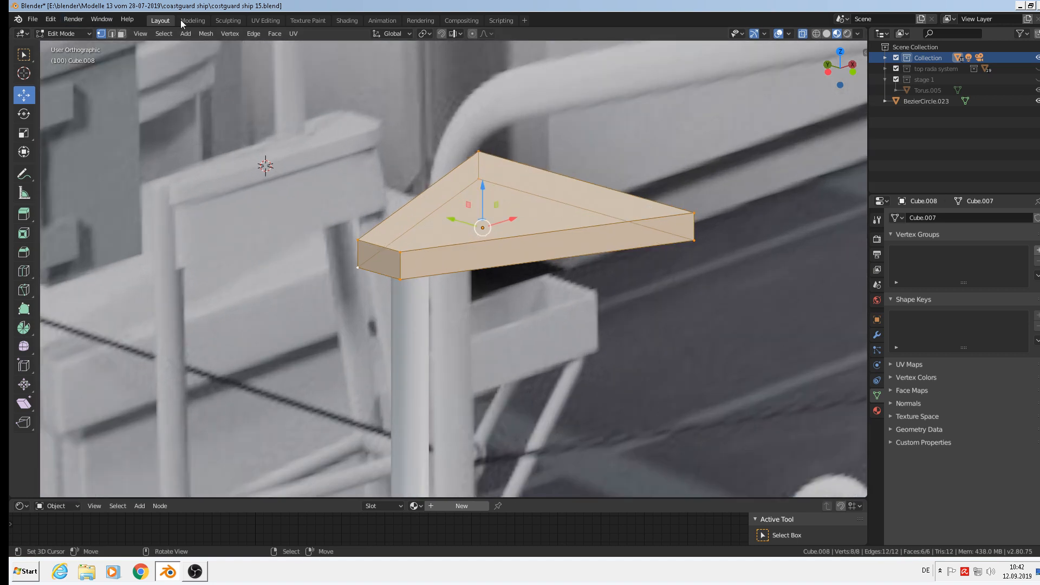
left_click(491, 214)
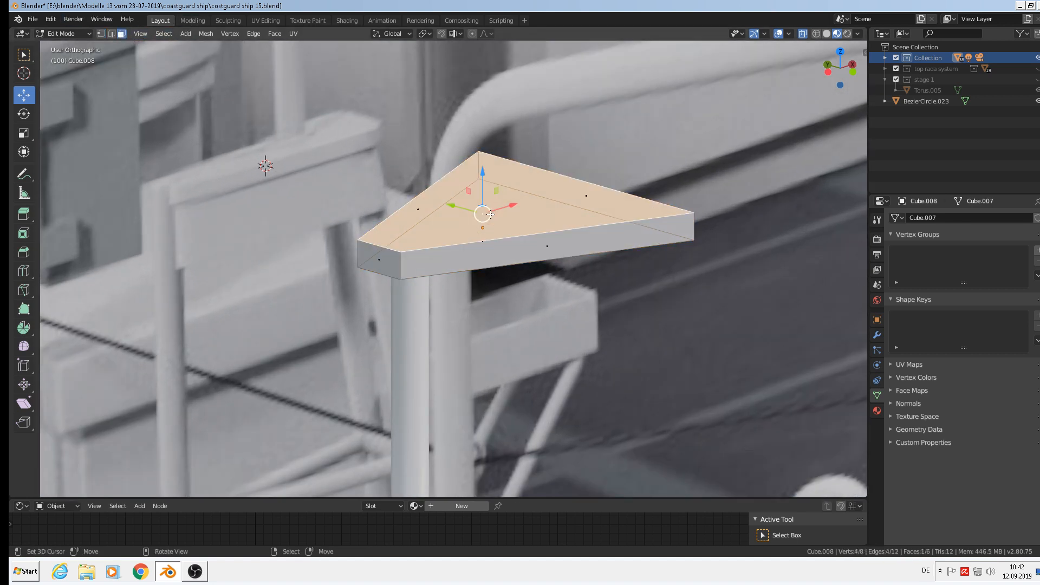
key("ctrl+b")
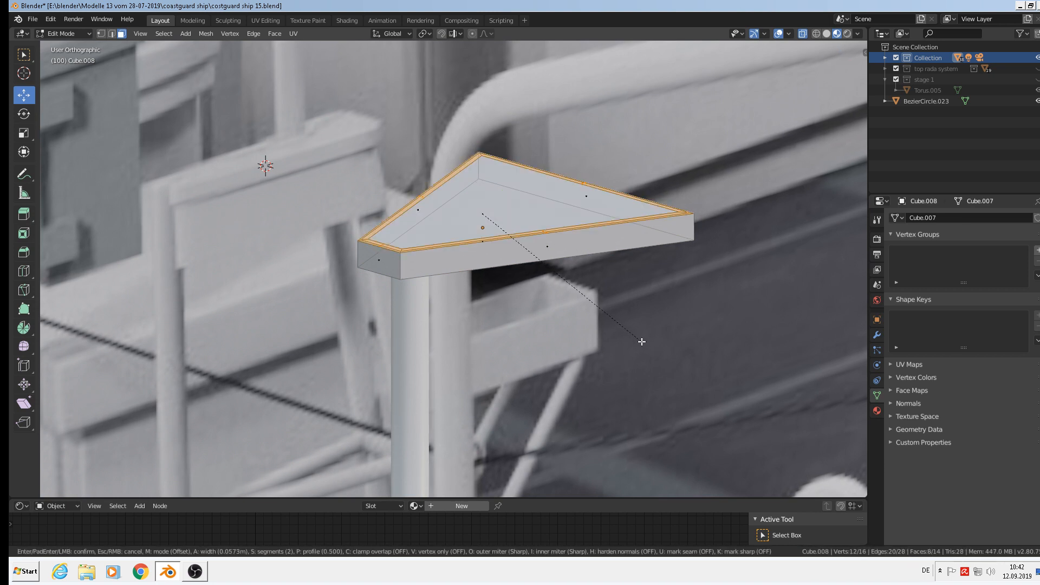
key("Escape")
Add two loop cuts around the seat's sides, one near the upper edge at factor -0.767 and one near the lower edge at 0.741
scroll(448, 254, "up", 1)
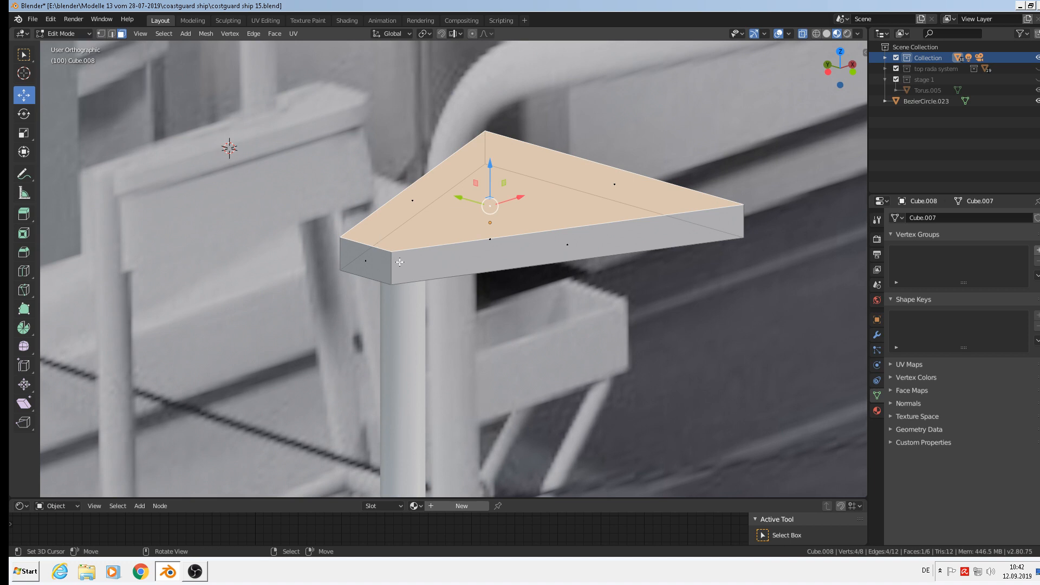
key("ctrl+r")
left_click(401, 260)
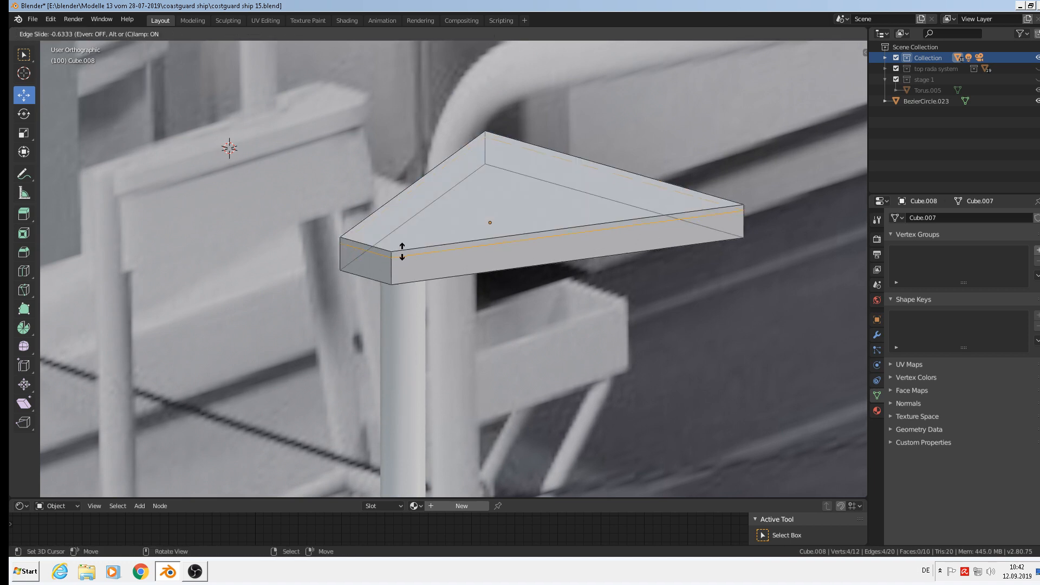
left_click(402, 249)
key("ctrl+r")
left_click(399, 273)
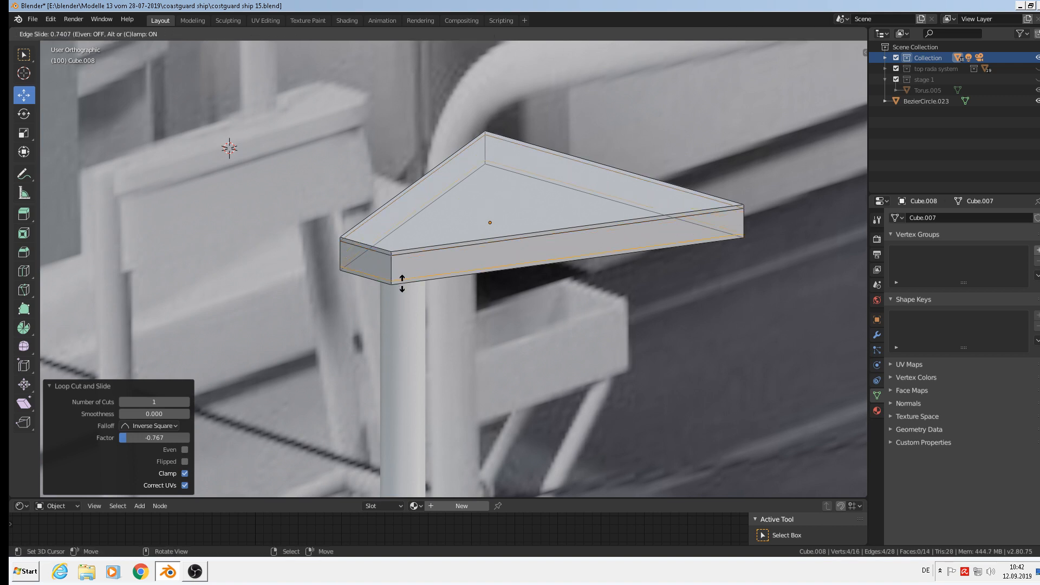
left_click(402, 282)
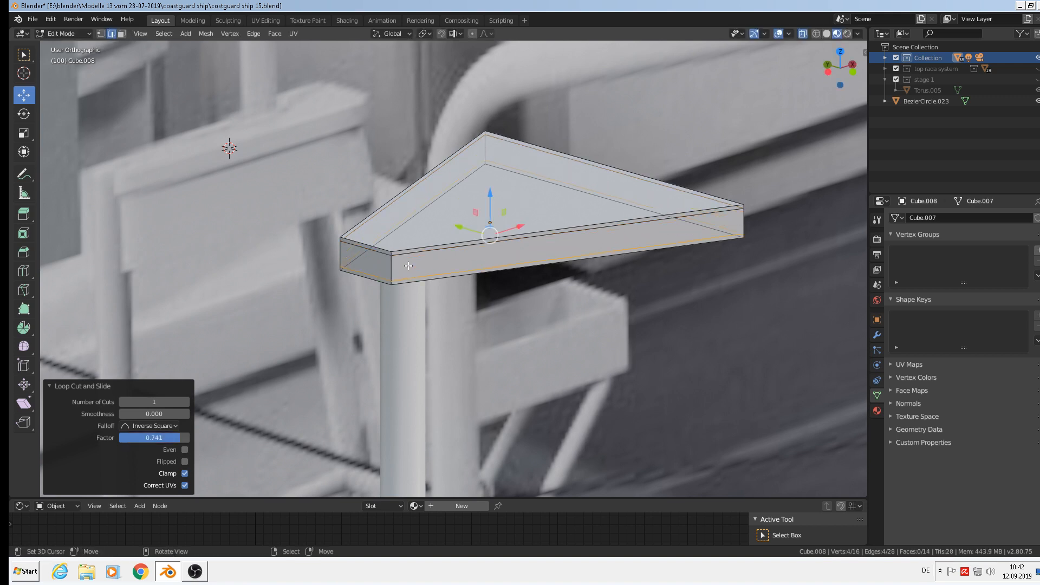
Scale the seat's top face to 0.973 so its rim slopes slightly inward
left_click(122, 34)
left_click(504, 208)
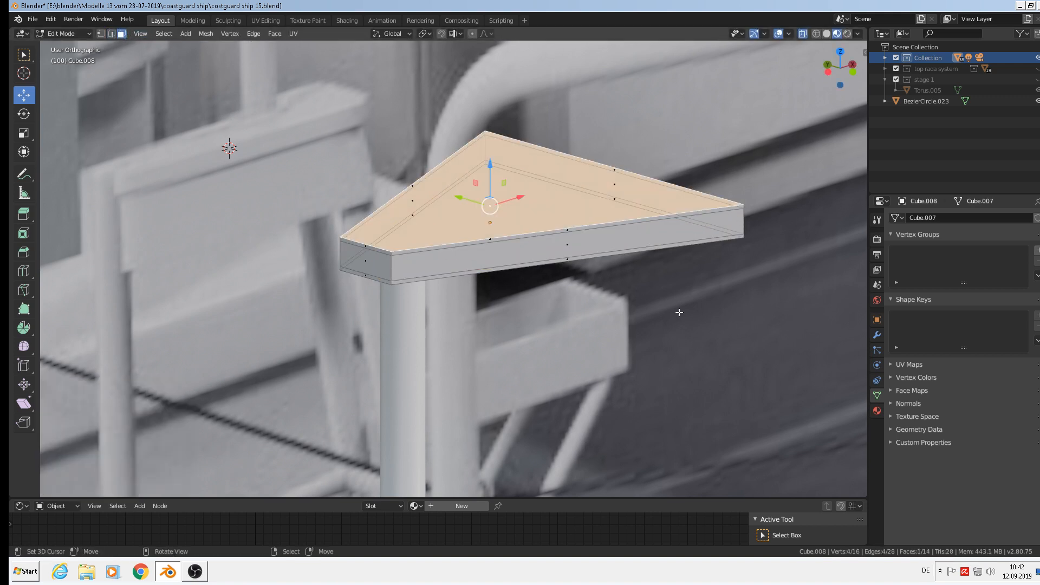
key("s")
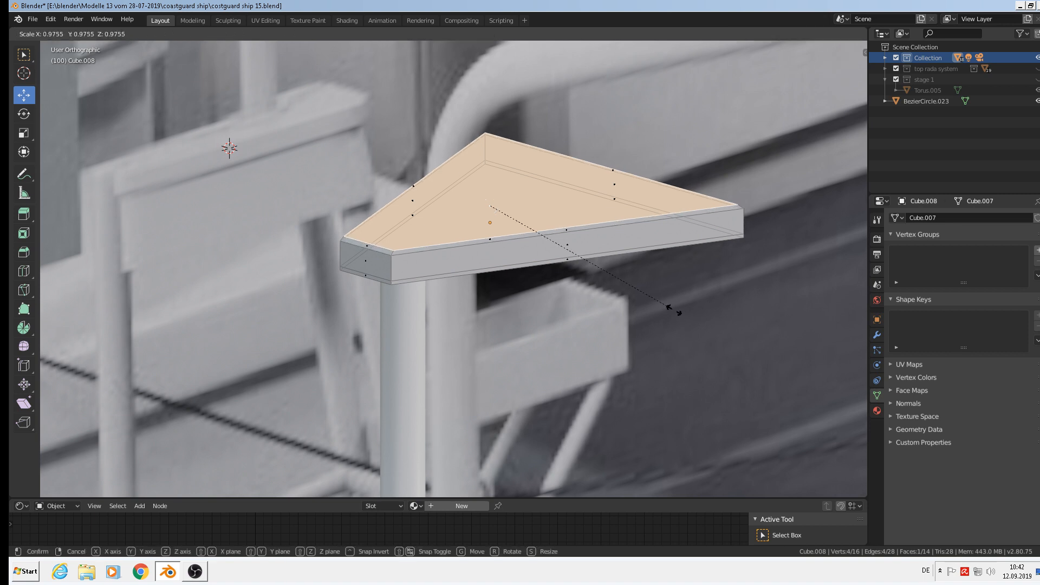
left_click(672, 309)
key("ctrl+b")
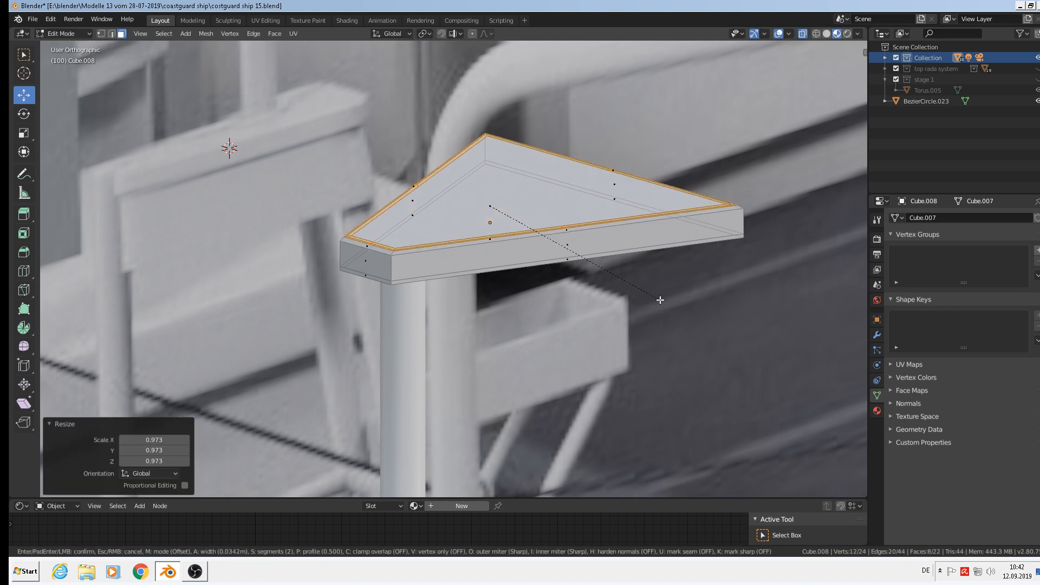
key("Escape")
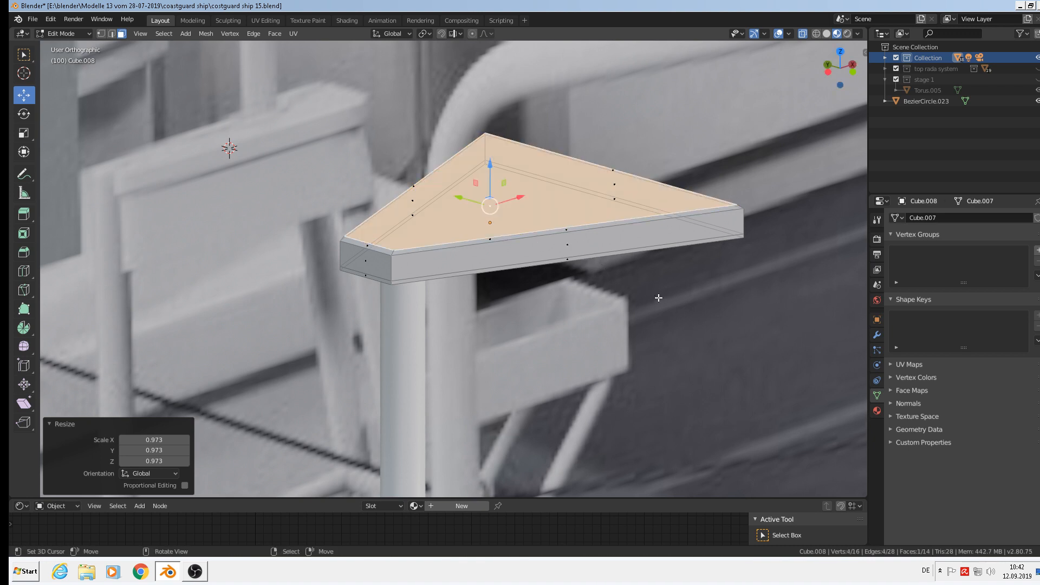
Bevel the sloped face loop around the seat's upper rim with 2 segments and a width of about 0.0244 m
scroll(385, 255, "up", 3)
left_click(403, 250, "alt")
left_click(398, 251, "alt")
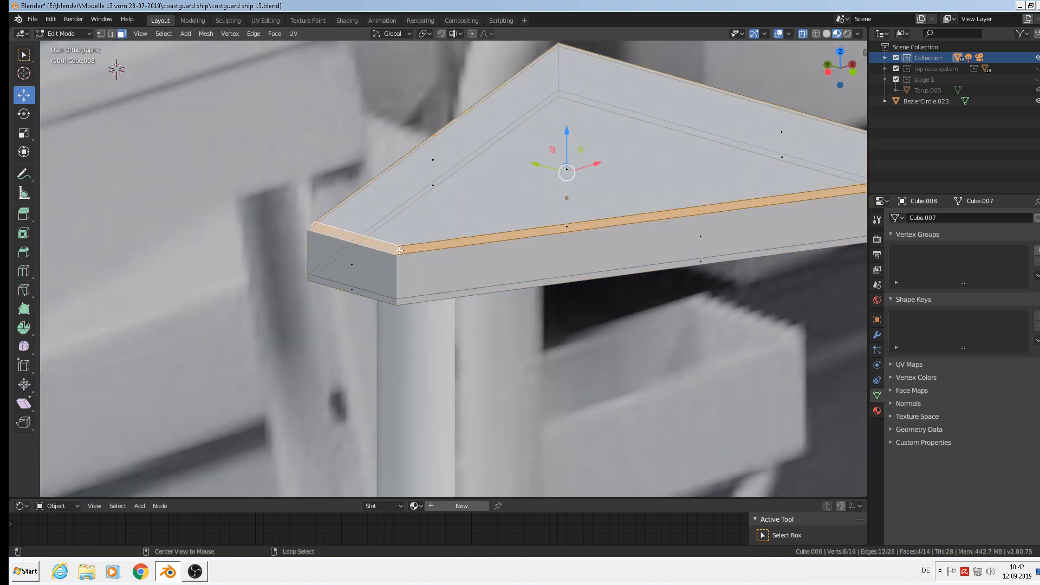
scroll(433, 271, "down", 2)
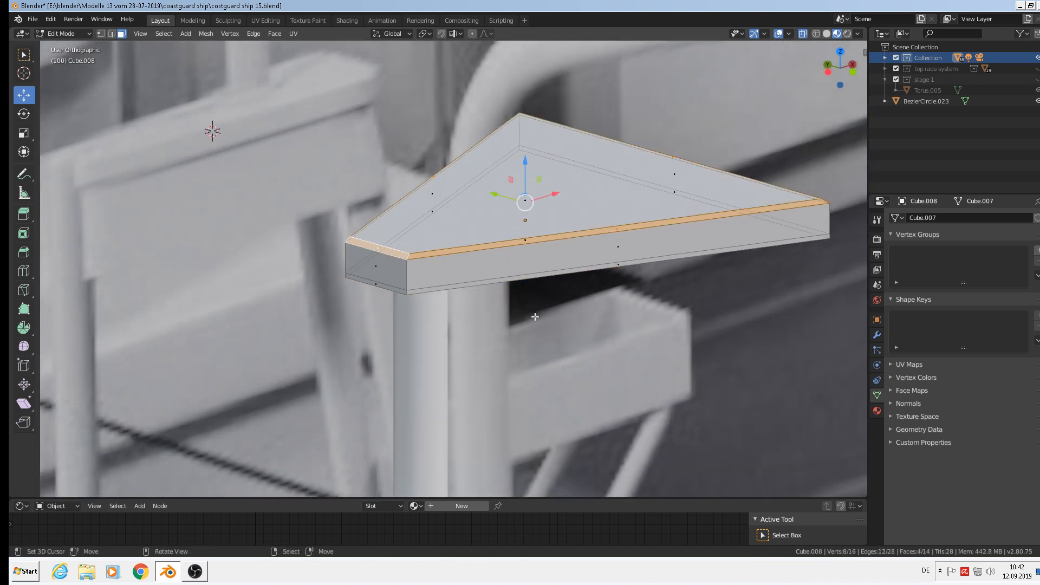
key("ctrl+b")
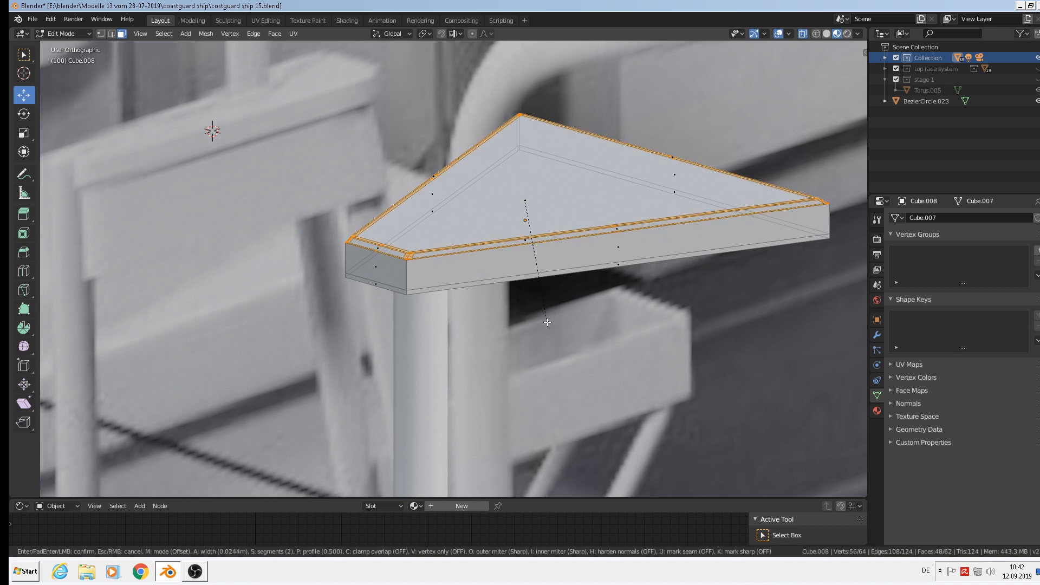
left_click(547, 322)
key("Tab")
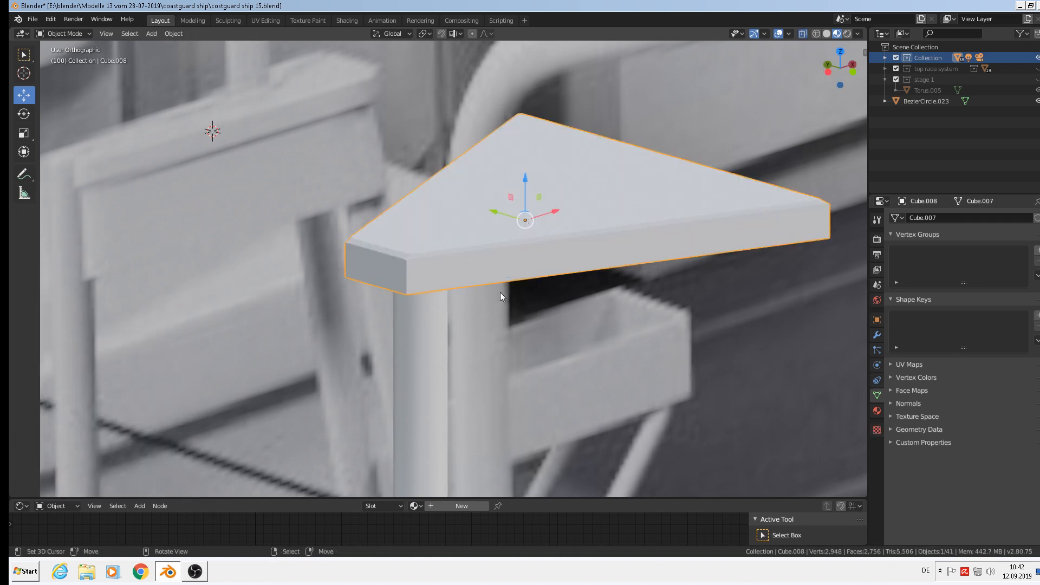
Bevel the face loop around the seat's lower edge with 2 segments and a width of about 0.0334 m
middle_click_drag(500, 291, 469, 279)
key("Tab")
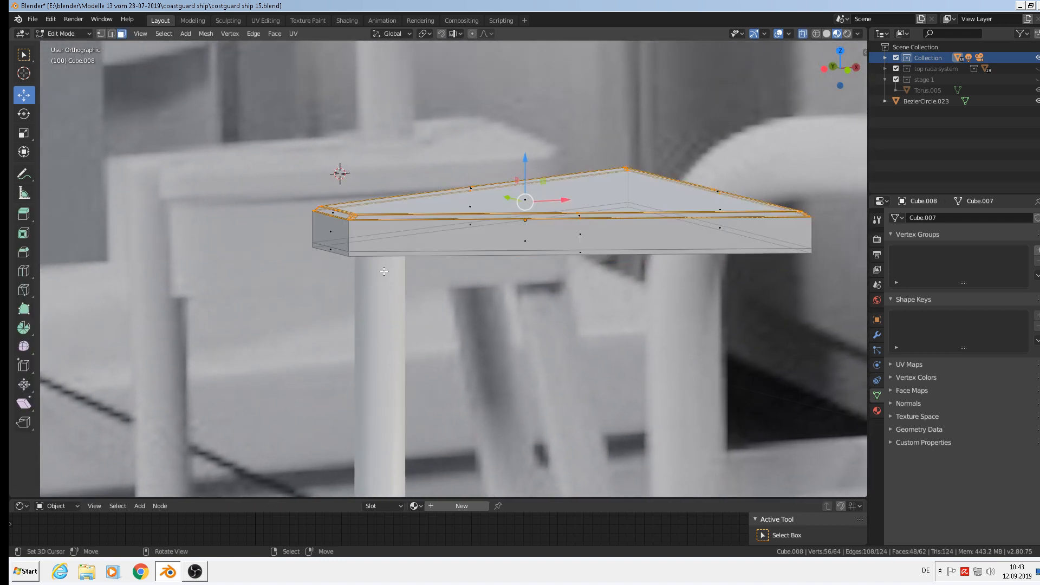
scroll(370, 239, "up", 4)
left_click(327, 245, "alt")
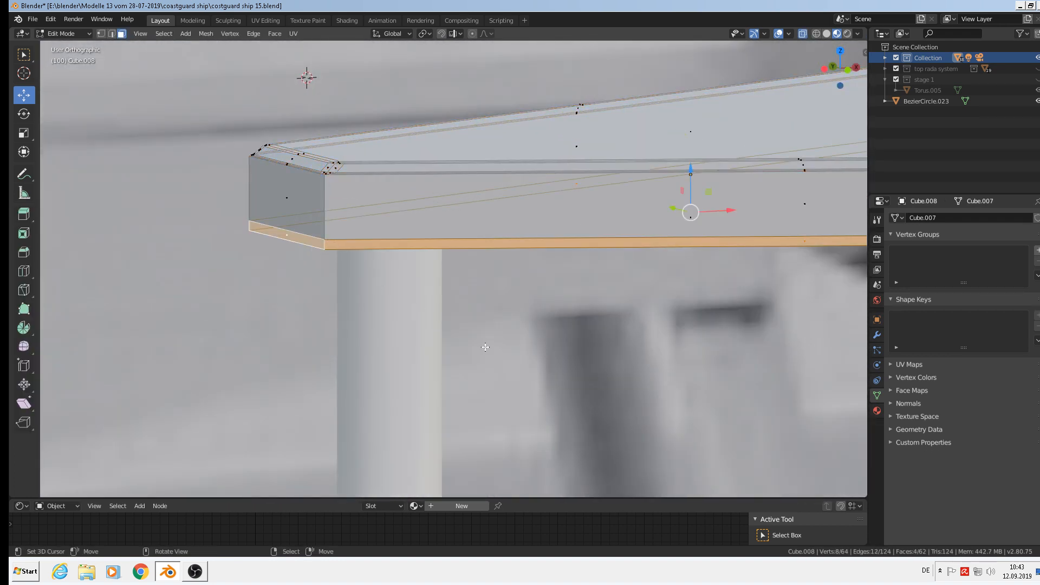
key("ctrl+b")
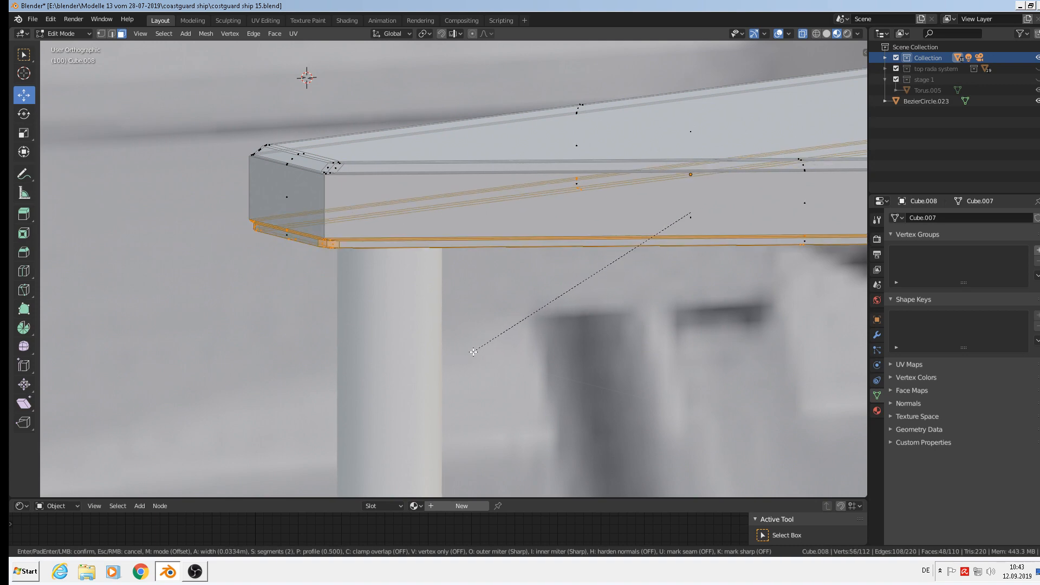
left_click(473, 351)
key("Tab")
Apply smooth shading to the stool's seat
scroll(477, 349, "down", 8)
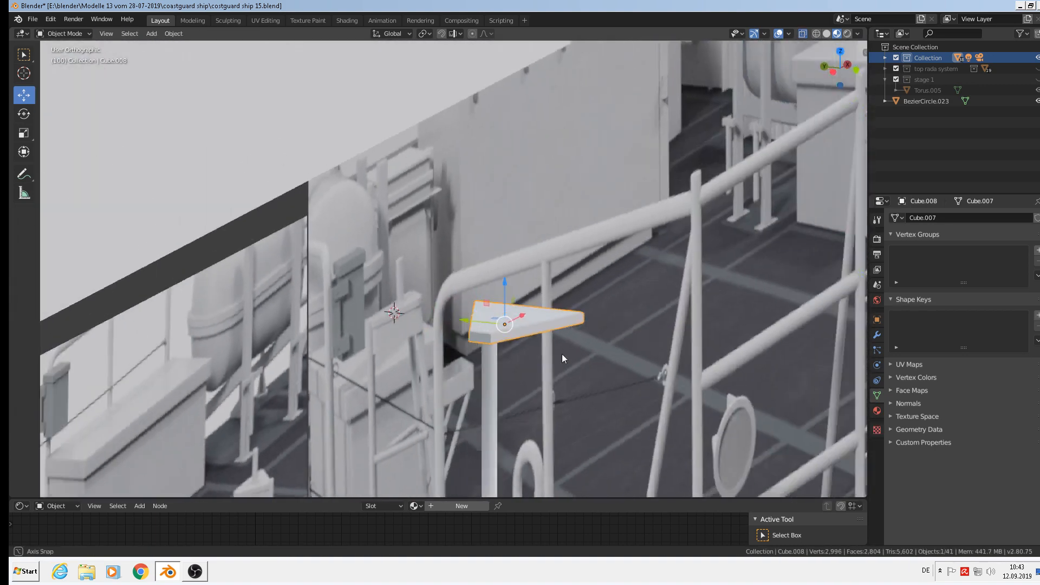
middle_click_drag(561, 353, 518, 353)
scroll(519, 354, "up", 4)
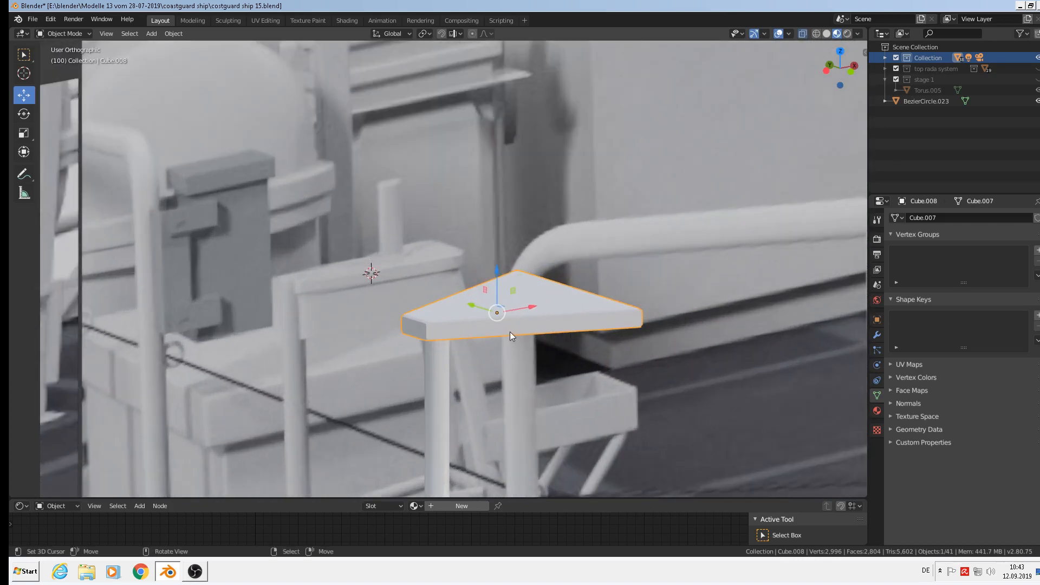
left_click(173, 33)
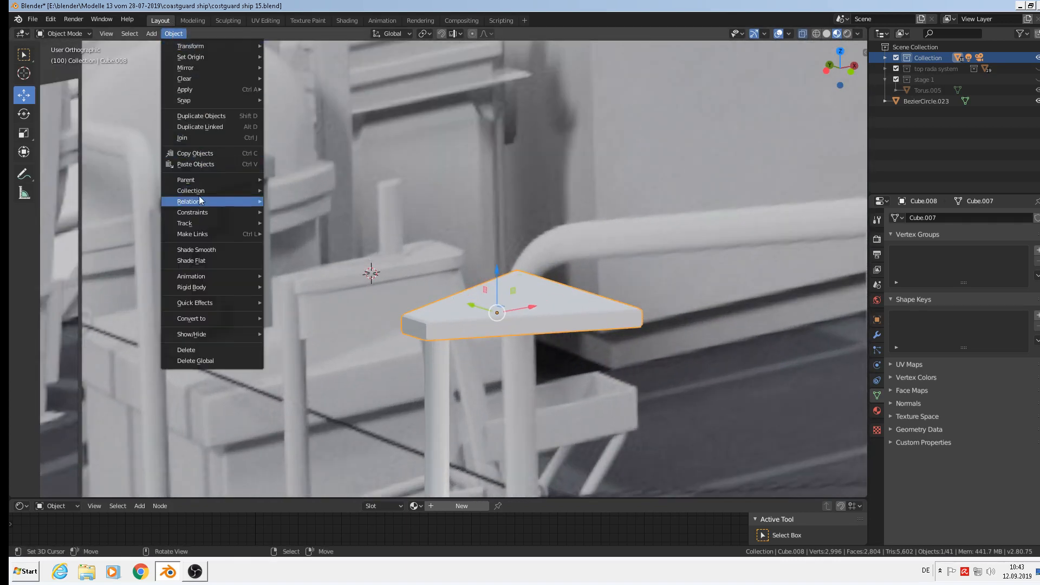
left_click(231, 250)
mouse_move(502, 295)
middle_mouse_down()
mouse_move(633, 346)
mouse_move(526, 259)
mouse_move(495, 295)
middle_mouse_up()
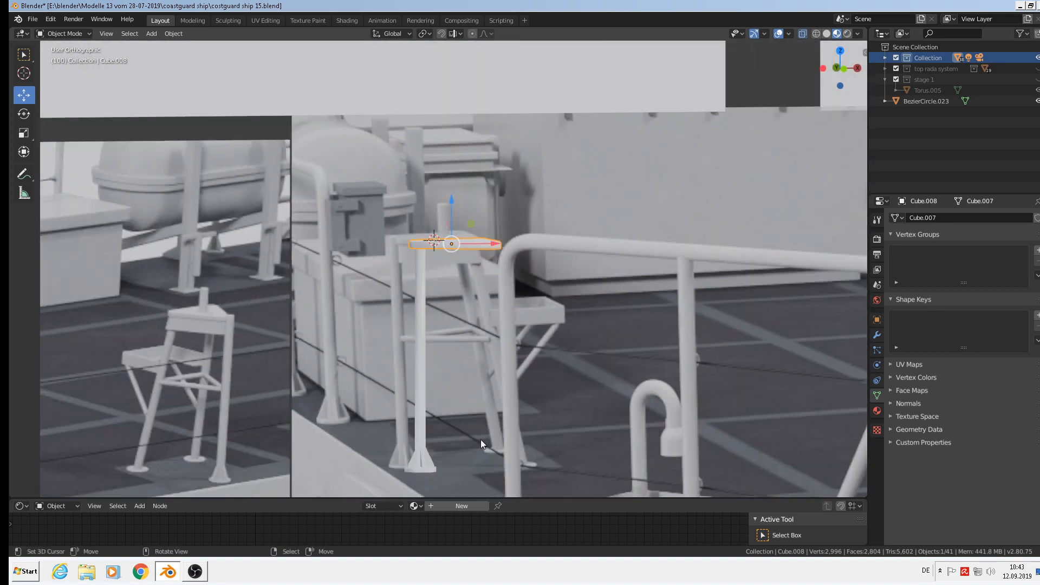
Duplicate the footed leg 0.116 m along X and rotate the copy -12.6° in front view so it slants outward from the seat
left_click(418, 461)
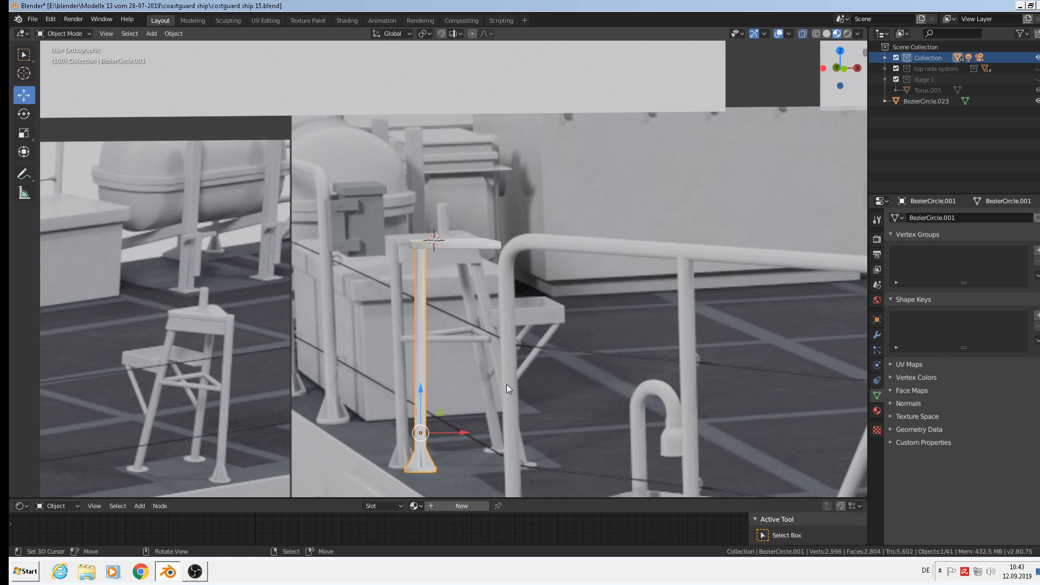
key("KP_1")
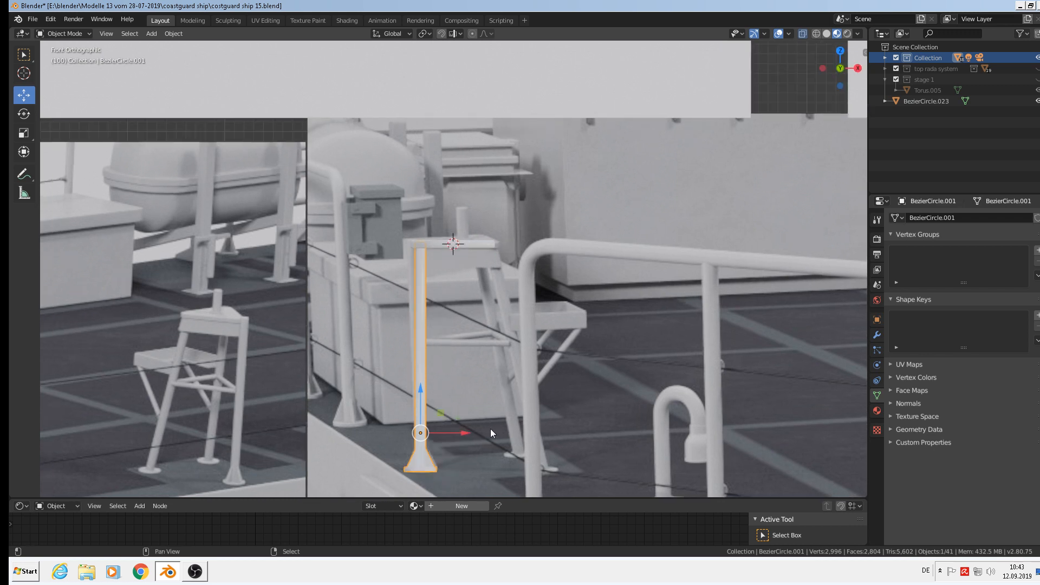
key("shift+d")
key("x")
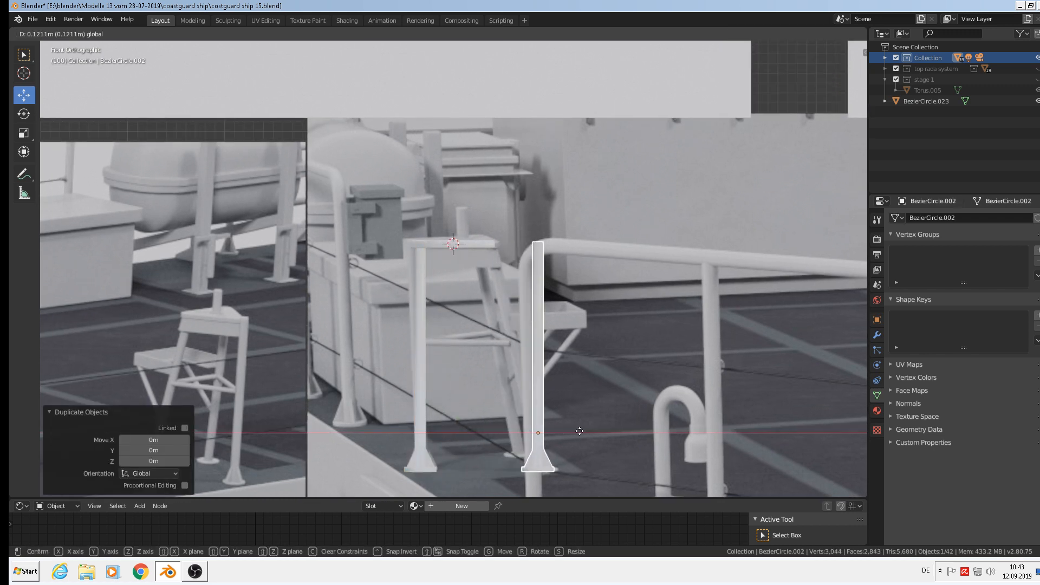
left_click(574, 430)
key("r")
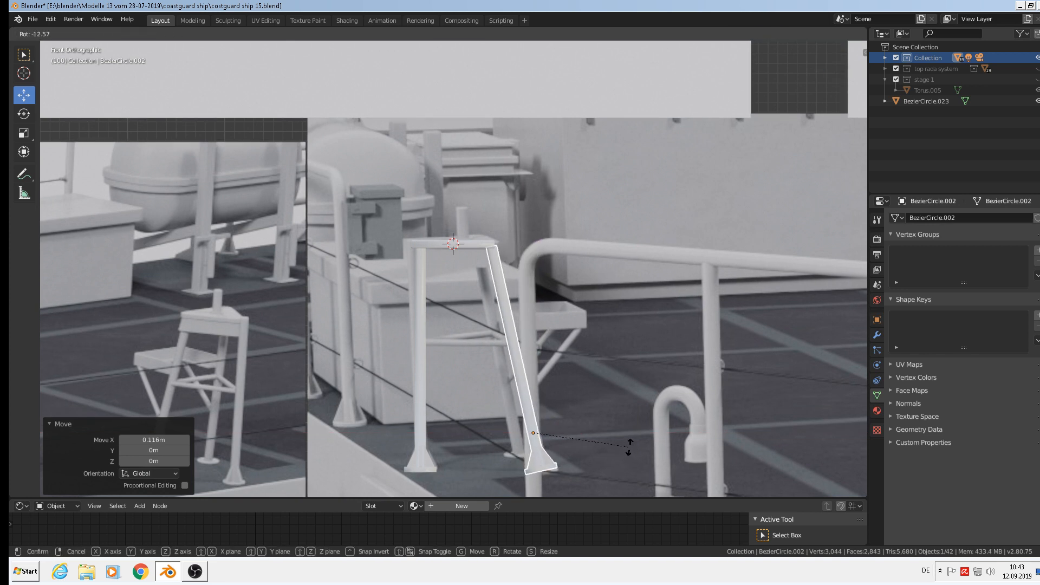
left_click(630, 448)
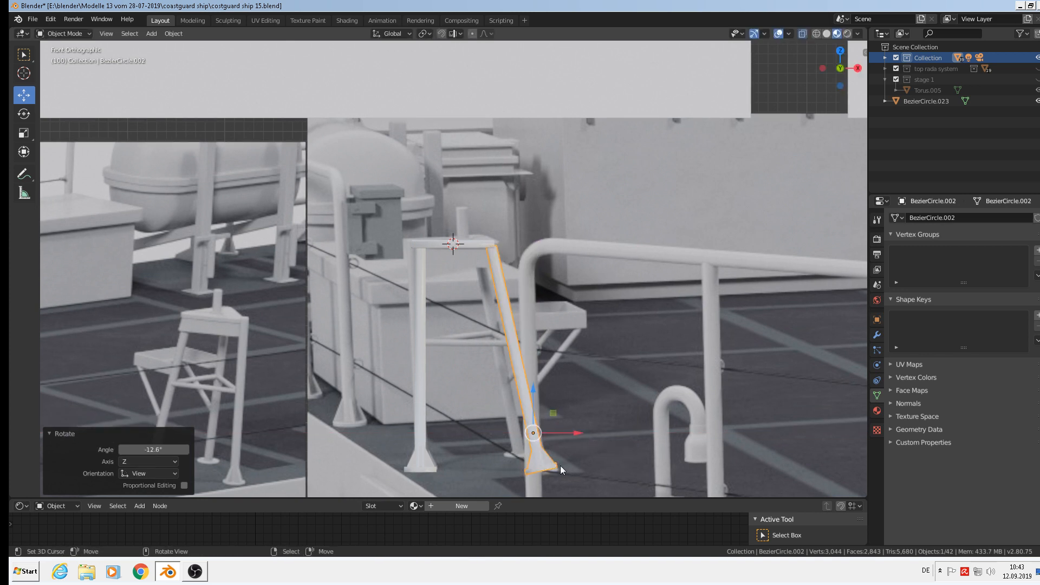
Try to delete the vertices of the slanted leg's linked post and foot gussets, and undo the deletion
scroll(560, 466, "up", 1)
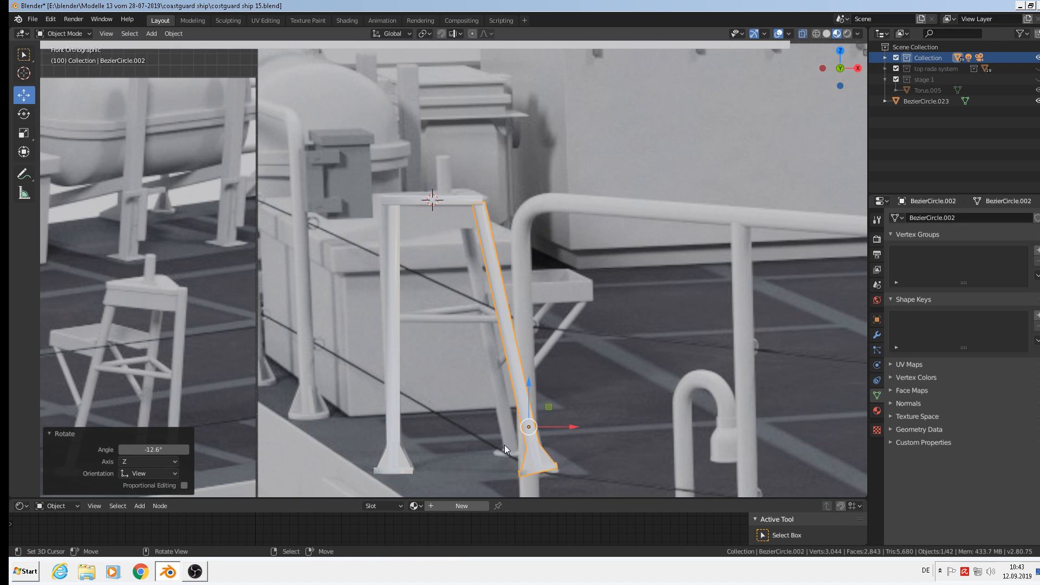
scroll(569, 462, "up", 3)
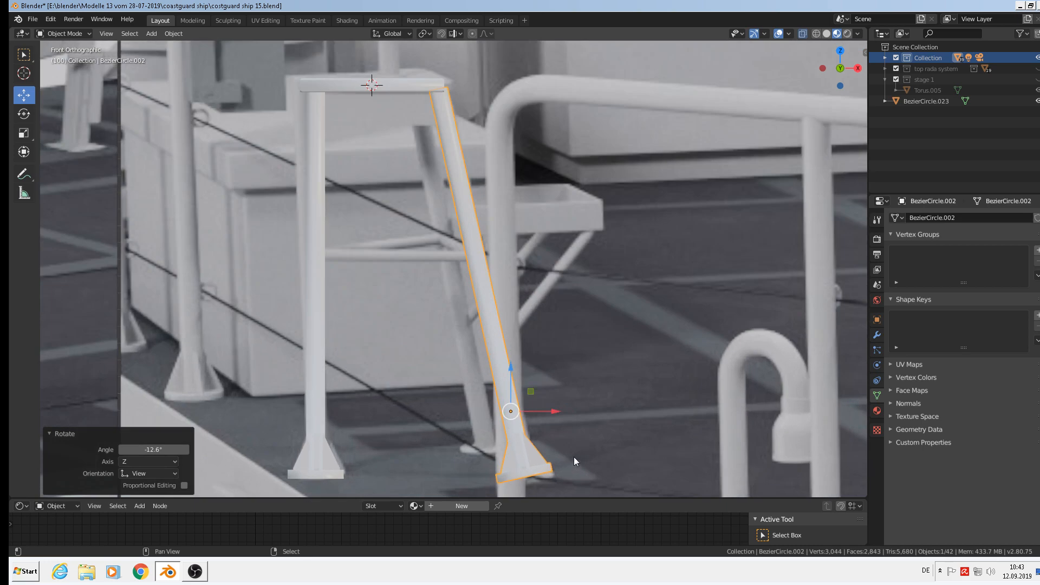
middle_click_drag(573, 457, 571, 330, "shift")
key("Tab")
scroll(544, 340, "up", 2)
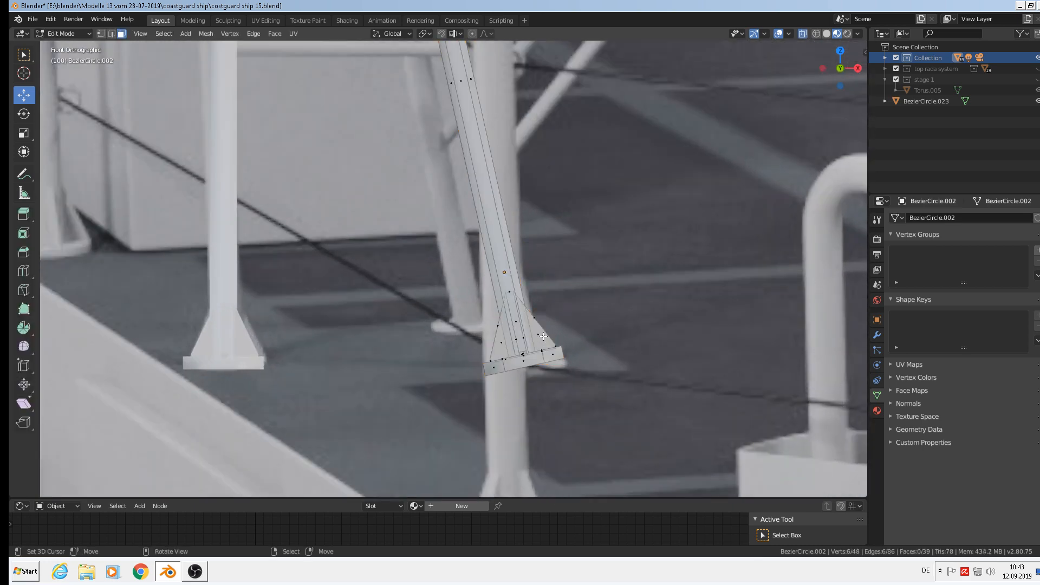
key("l")
scroll(543, 335, "down", 6)
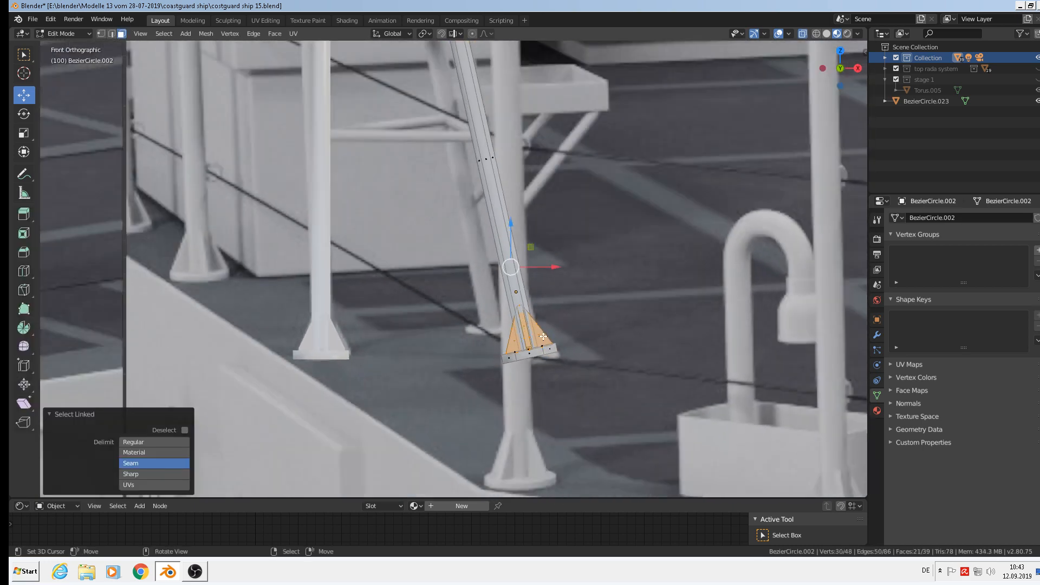
scroll(544, 334, "up", 4)
key("x")
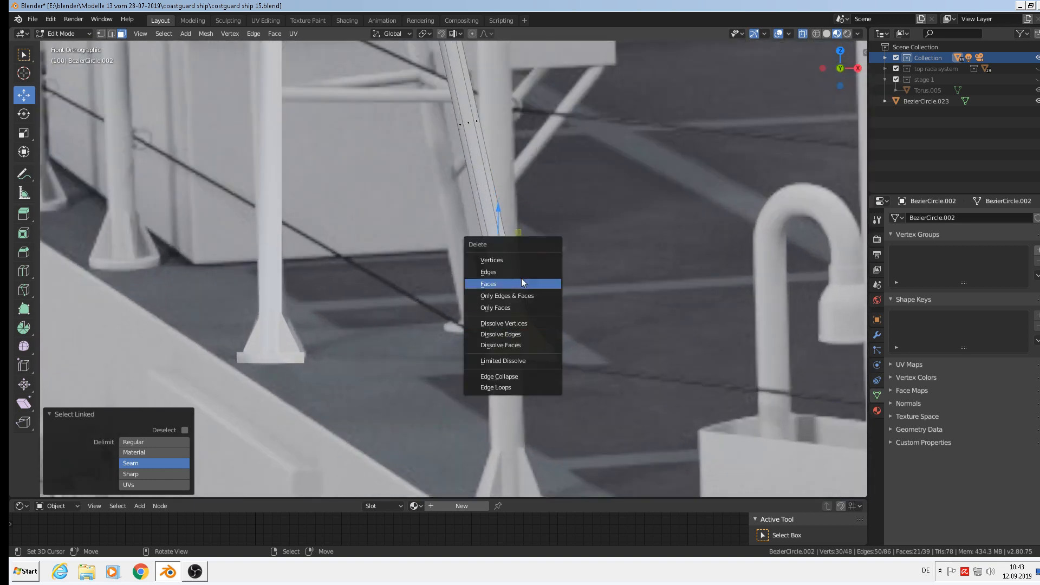
left_click(502, 256)
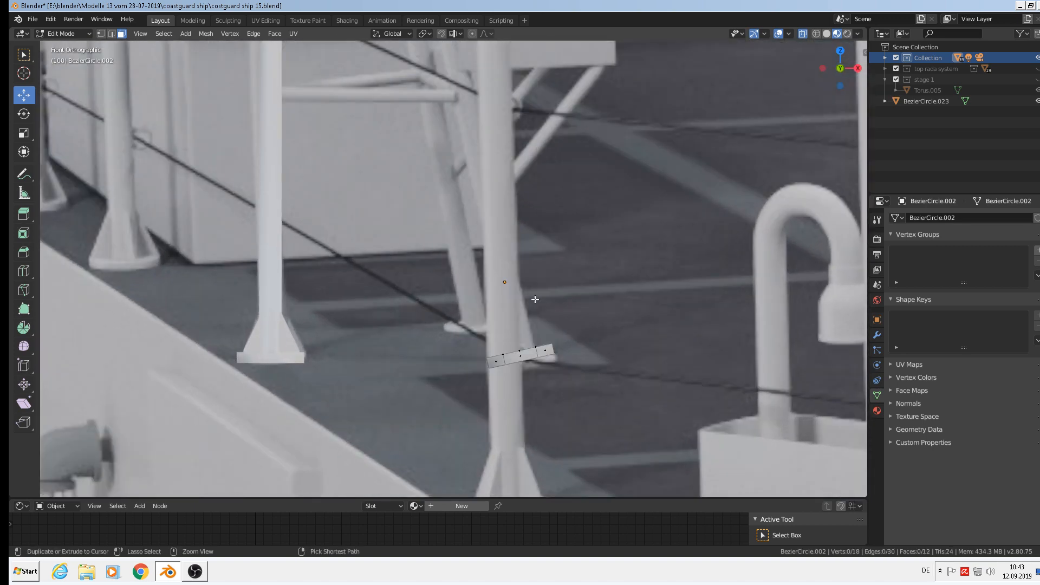
key("ctrl+z")
scroll(532, 297, "up", 3)
middle_click_drag(531, 325, 568, 375)
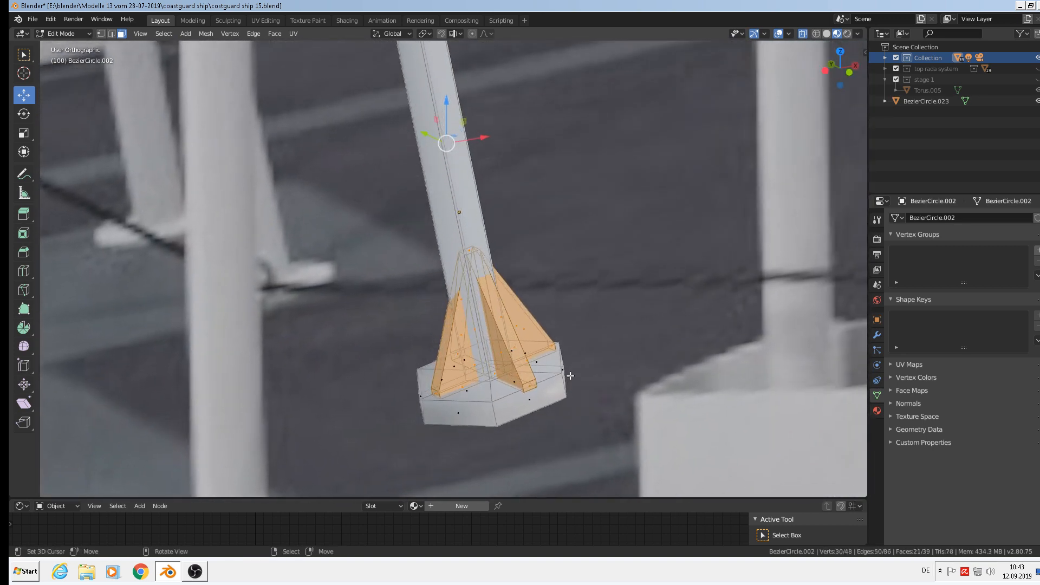
Delete the linked triangular gusset ribs at the foot of the slanted leg, keeping the tube and hexagonal foot plate
scroll(568, 375, "up", 3)
scroll(503, 349, "down", 8)
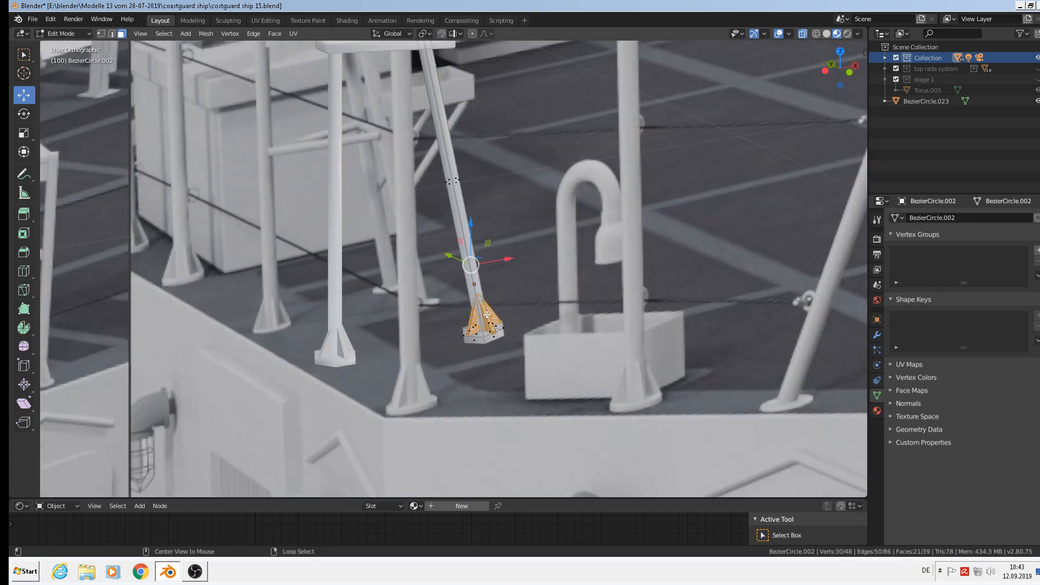
key("alt+a")
scroll(483, 312, "up", 8)
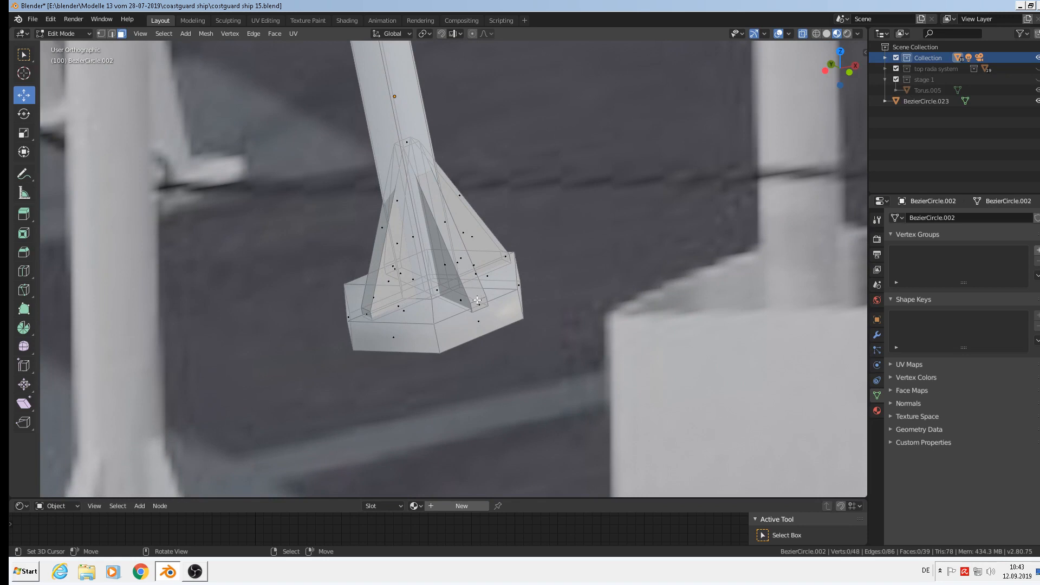
key("l")
key("x")
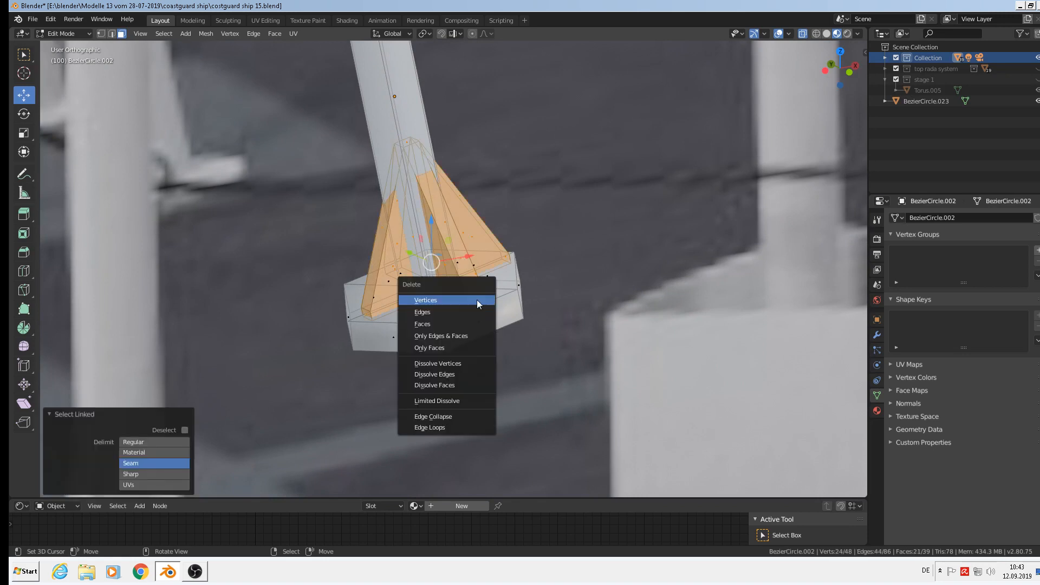
left_click(477, 300)
scroll(477, 299, "down", 3)
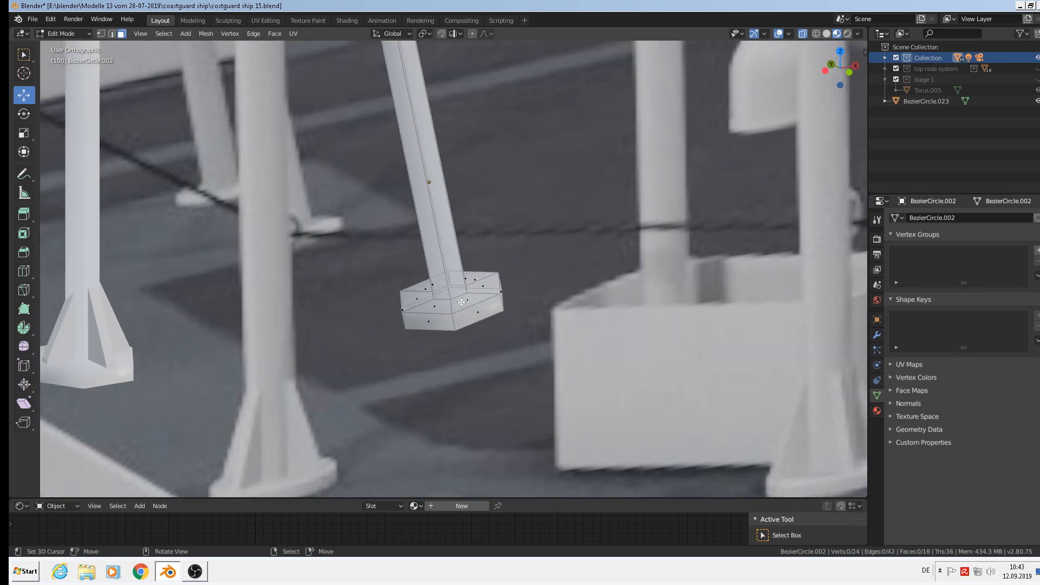
Select all vertices of the slanted leg's foot plate and rotate them 11° in front view to level the plate
middle_click_drag(461, 301, 442, 293)
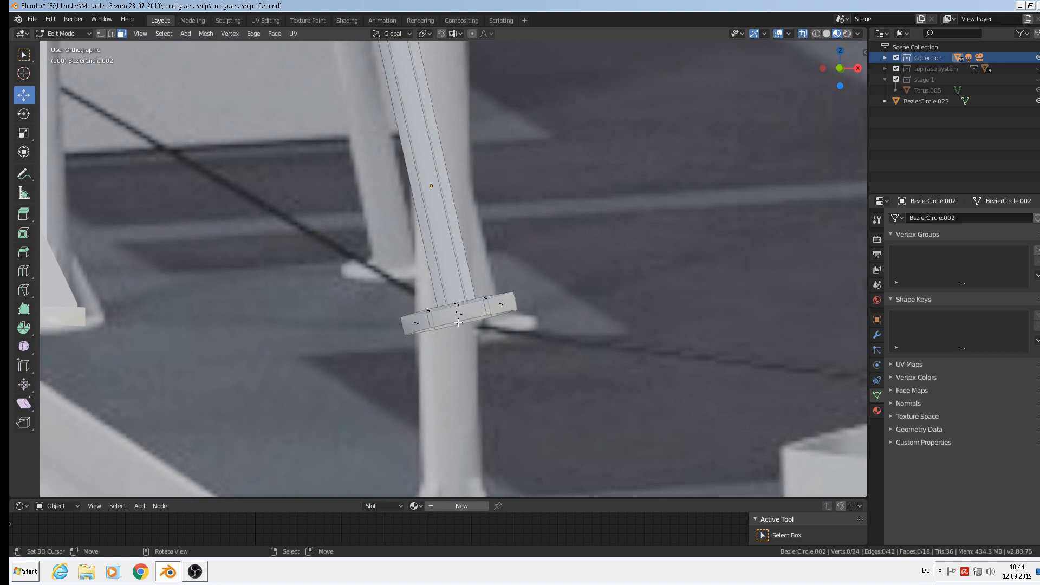
key("c")
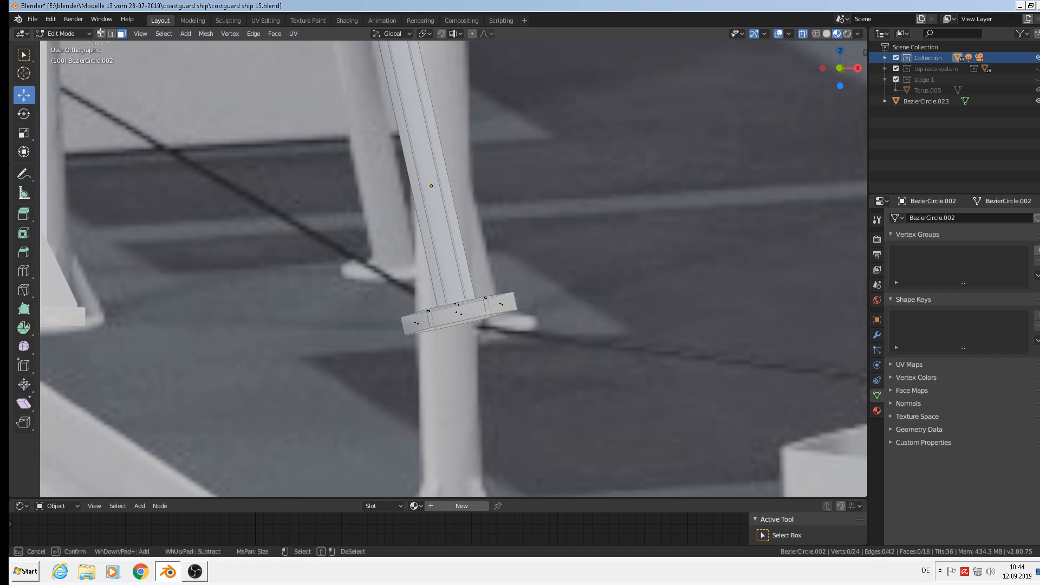
key("Escape")
key("c")
mouse_move(565, 301)
left_mouse_down()
mouse_move(492, 297)
mouse_move(379, 316)
mouse_move(442, 327)
left_mouse_up()
key("Escape")
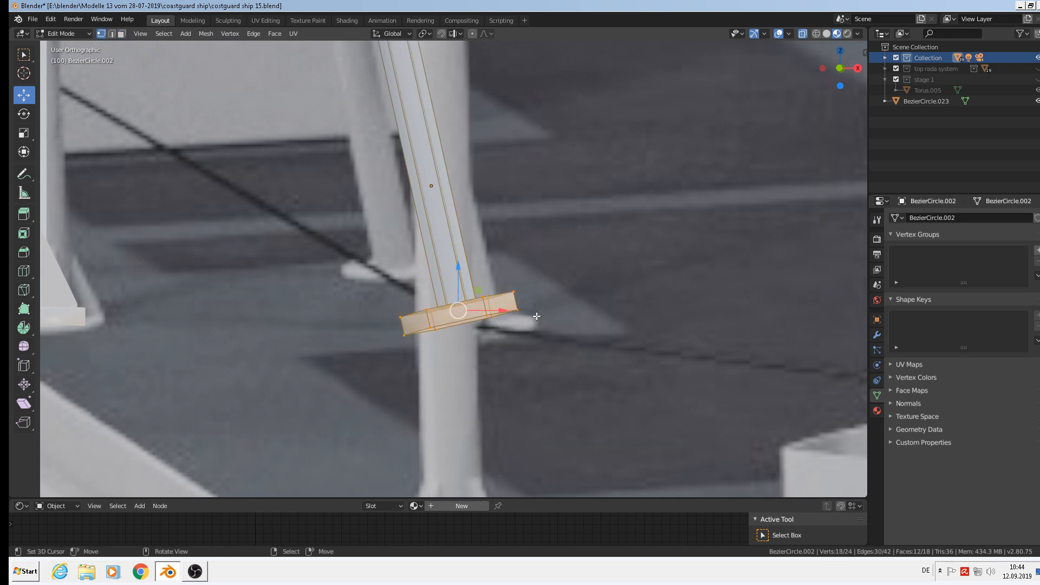
key("KP_1")
scroll(533, 347, "down", 2)
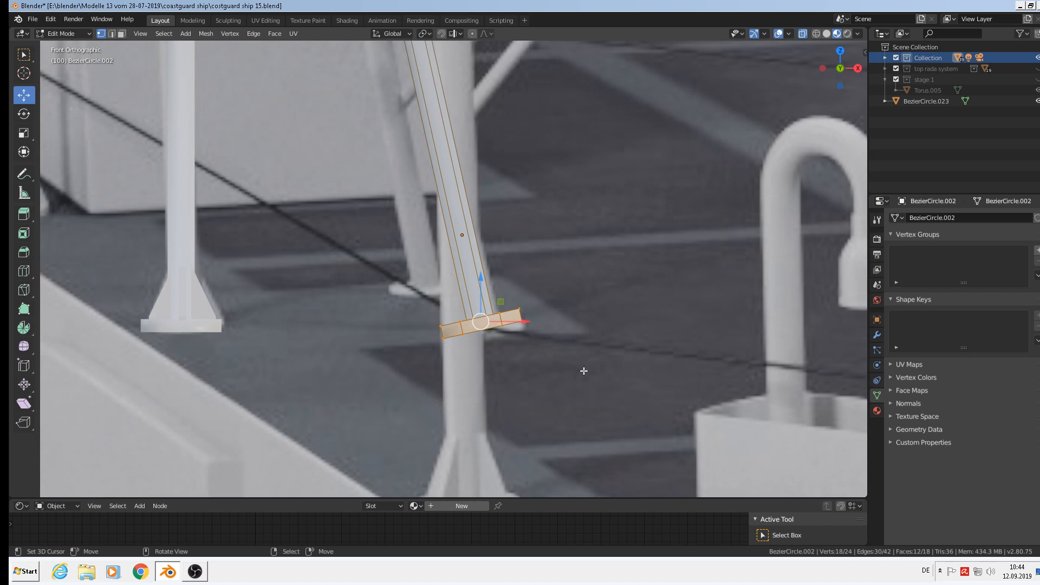
key("r")
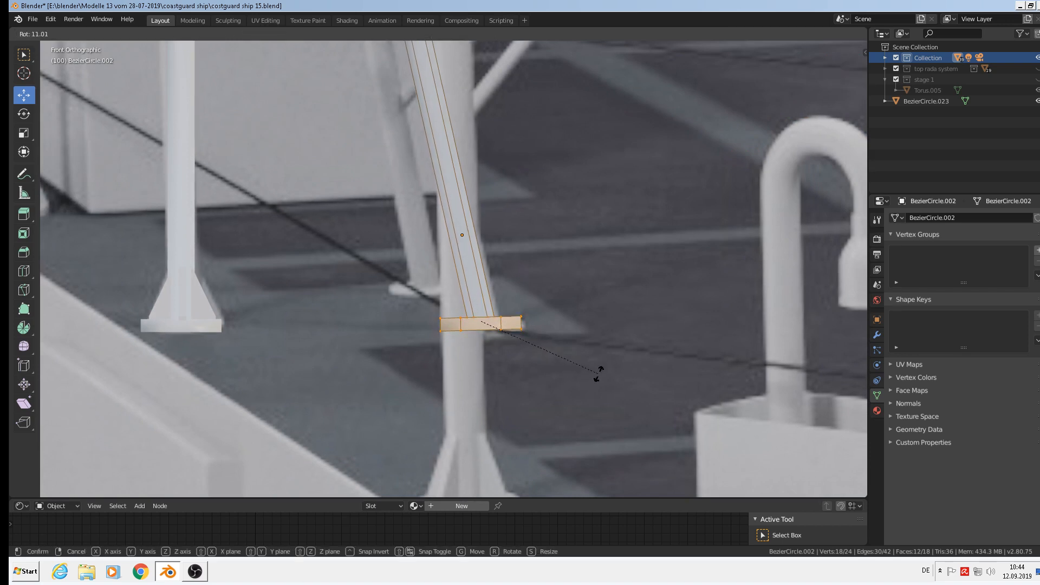
left_click(571, 370)
scroll(435, 267, "down", 3)
middle_click_drag(472, 98, 527, 254, "shift")
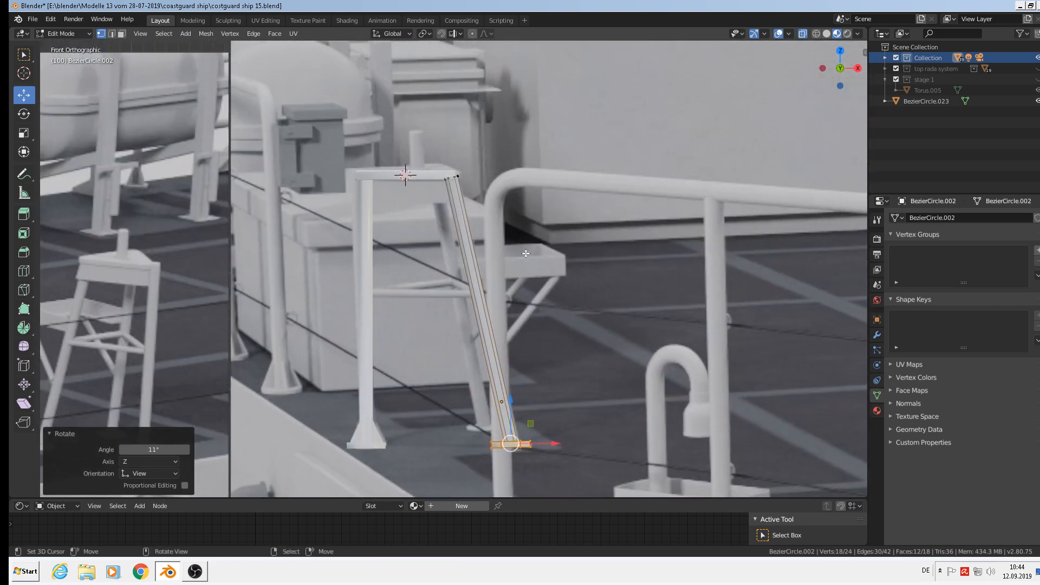
key("Tab")
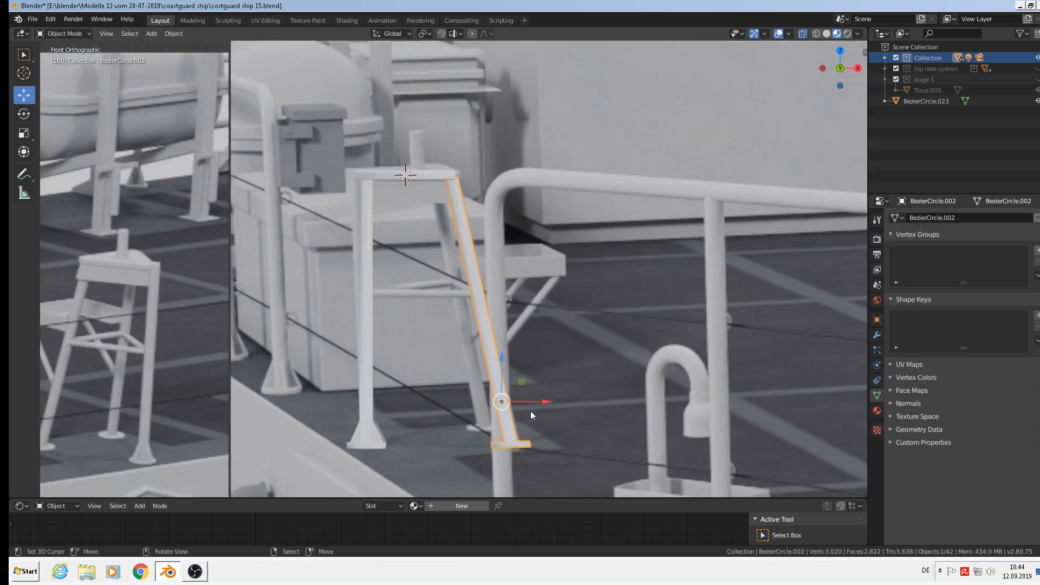
Move the slanted leg about -0.03 m in Y to the outer corner of the triangular top plate
middle_click_drag(531, 411, 417, 418)
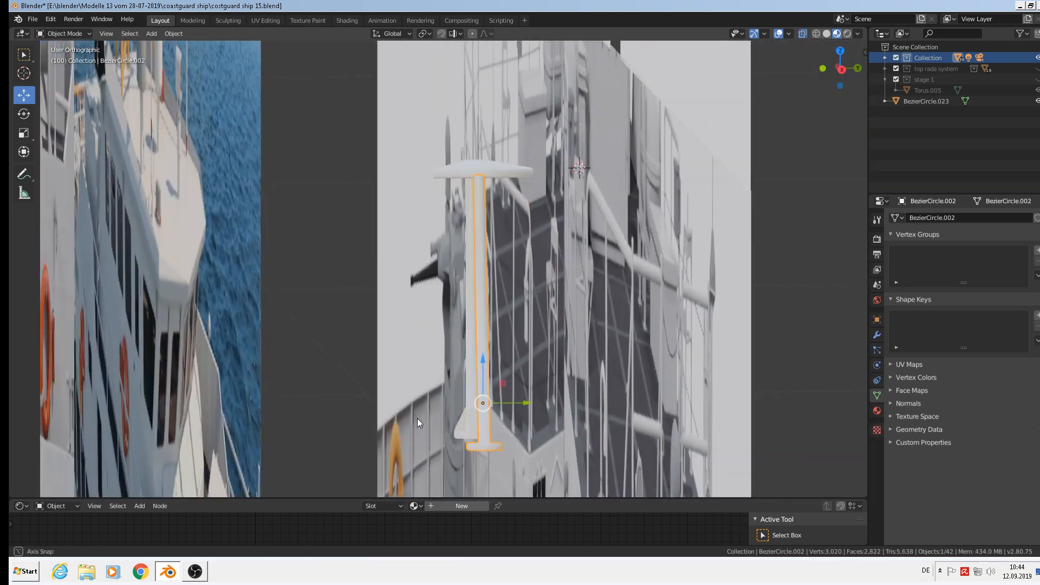
key("g")
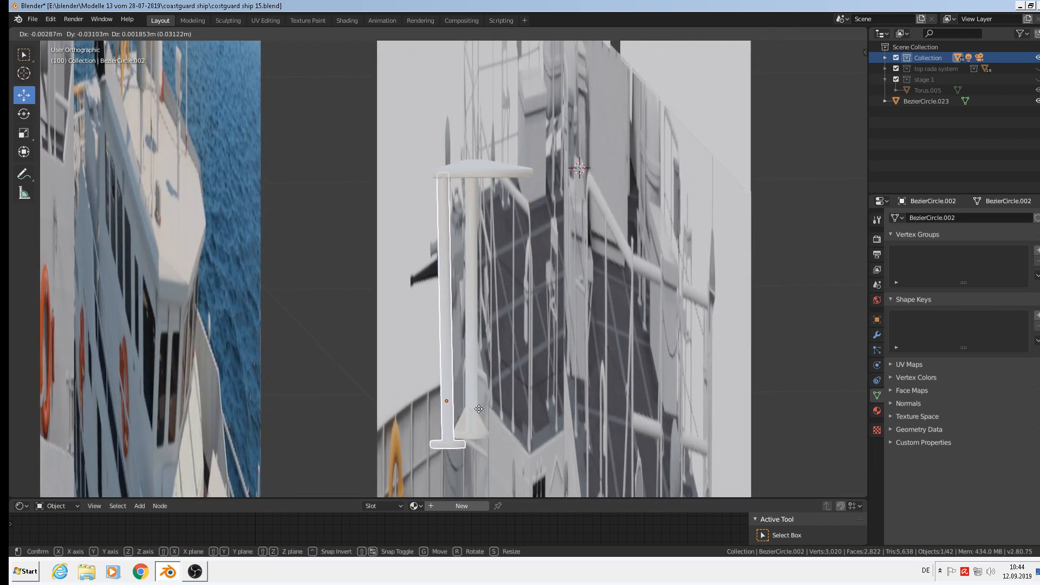
left_click(485, 373)
Duplicate the slanted leg and place the copy about 0.072 m along Y under the opposite corner of the top plate
middle_click_drag(486, 373, 513, 201)
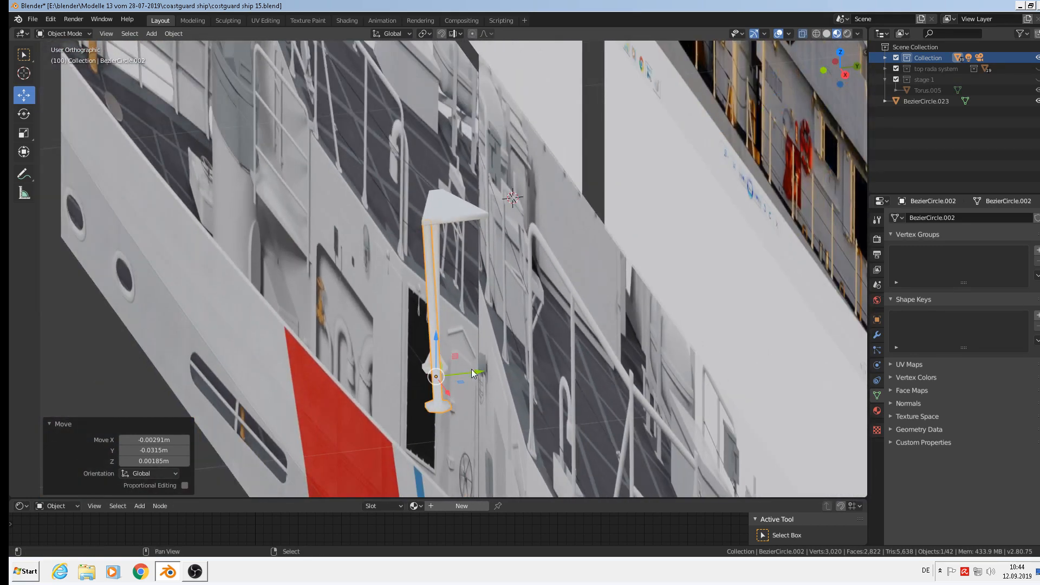
key("shift+d")
key("y")
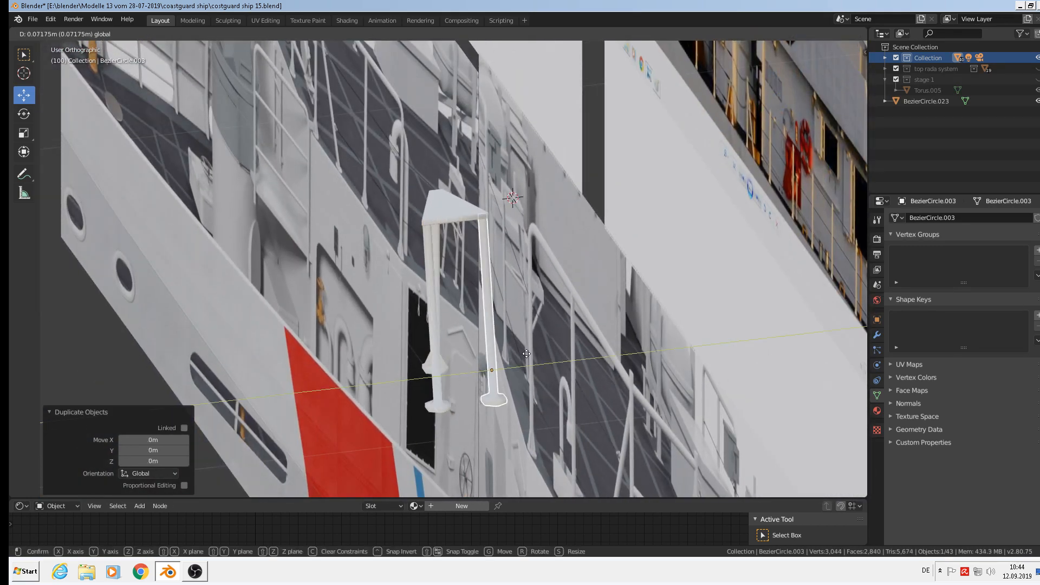
left_click(528, 354)
middle_click_drag(528, 353, 320, 220)
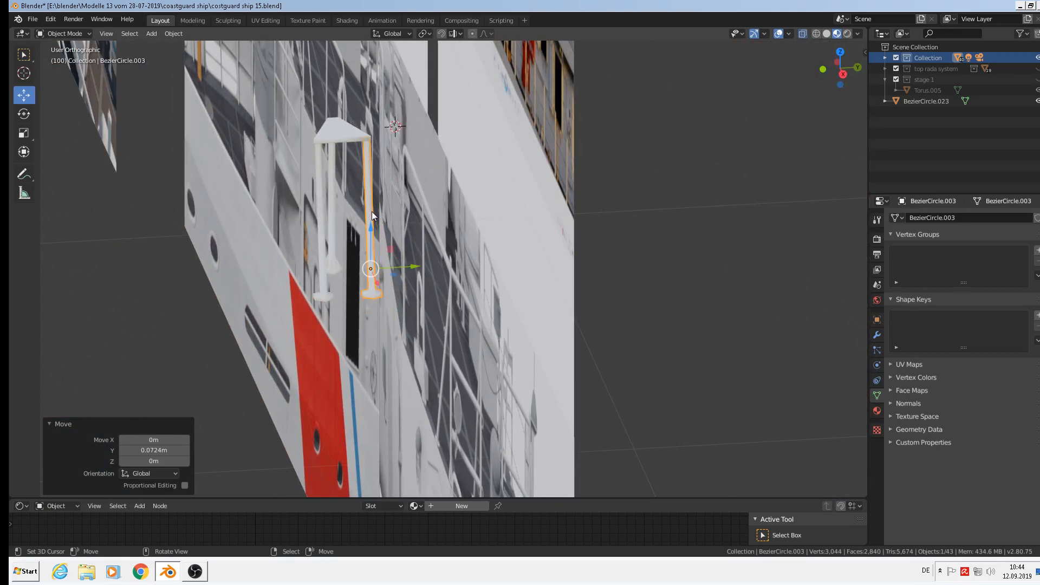
In right view, rotate the duplicated leg about -5.4° and move it about 0.016 m along Y so it splays outward
key("KP_3")
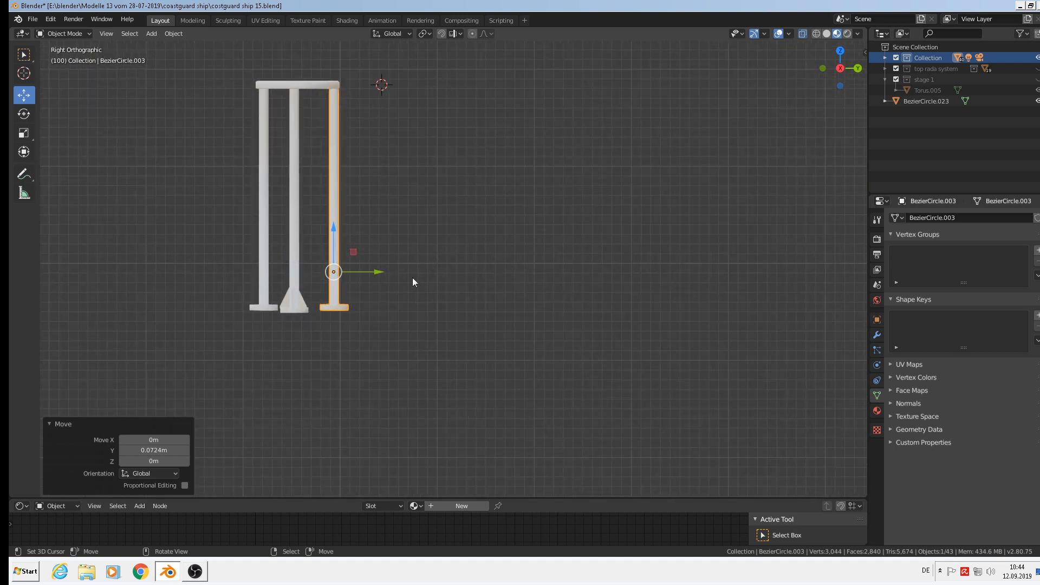
key("r")
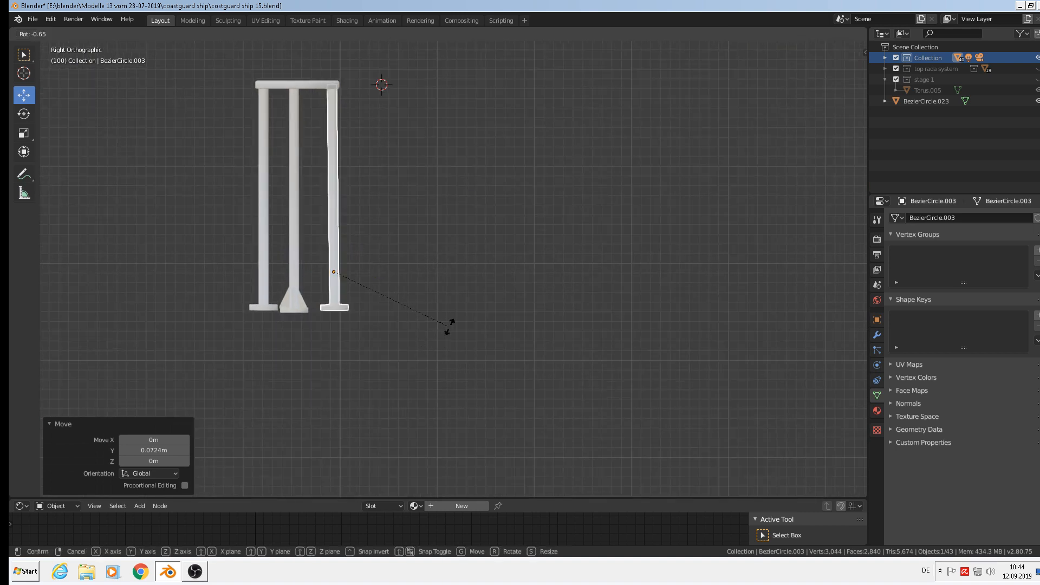
left_click(382, 276)
key("g")
key("y")
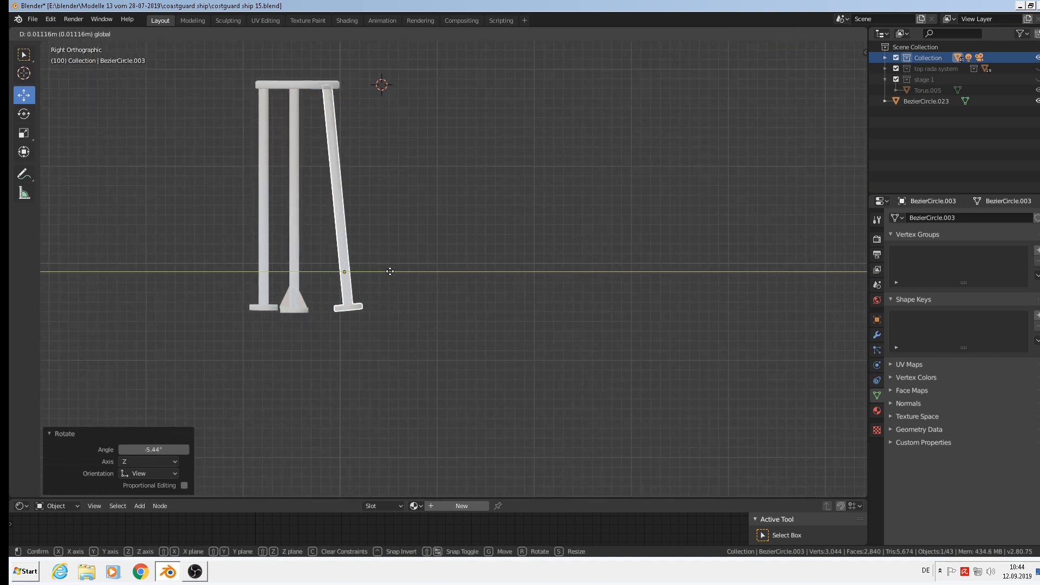
left_click(394, 275)
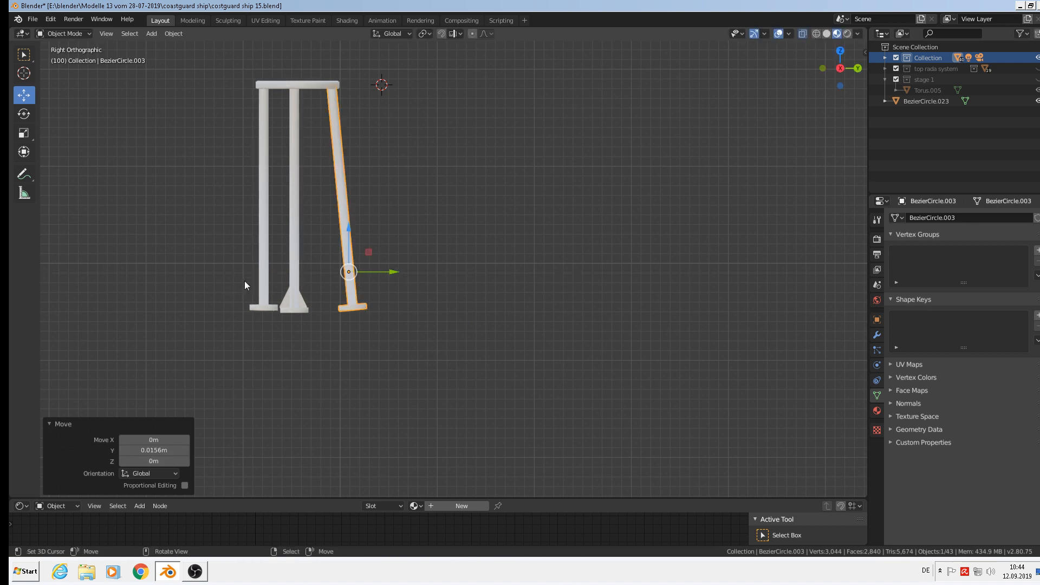
Rotate the original slanted leg about 7.2° in right view and move it about -0.026 m along Y to splay it outward
left_click(245, 280)
left_click(261, 280)
key("r")
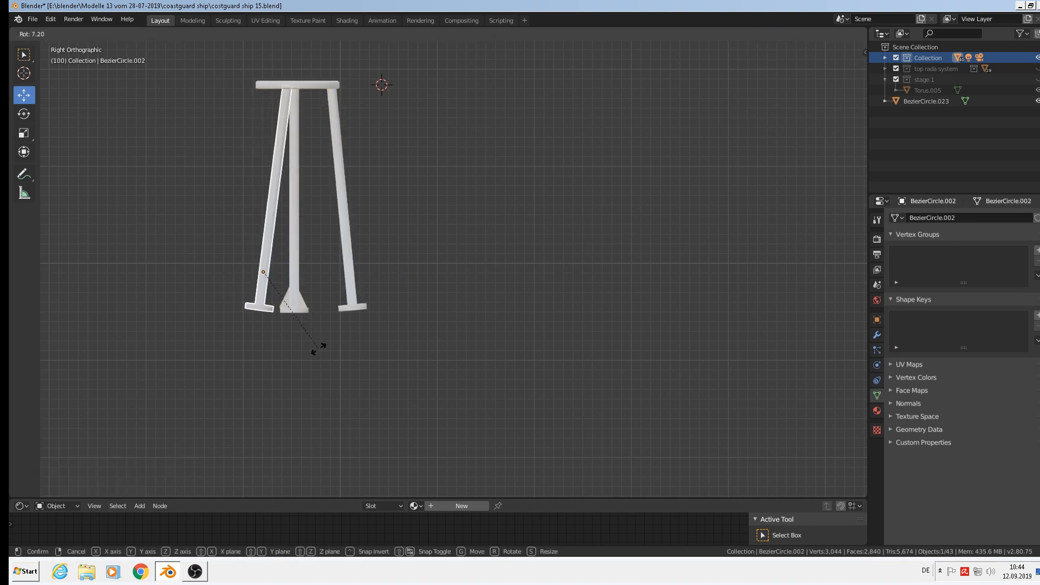
left_click(310, 326)
key("g")
key("y")
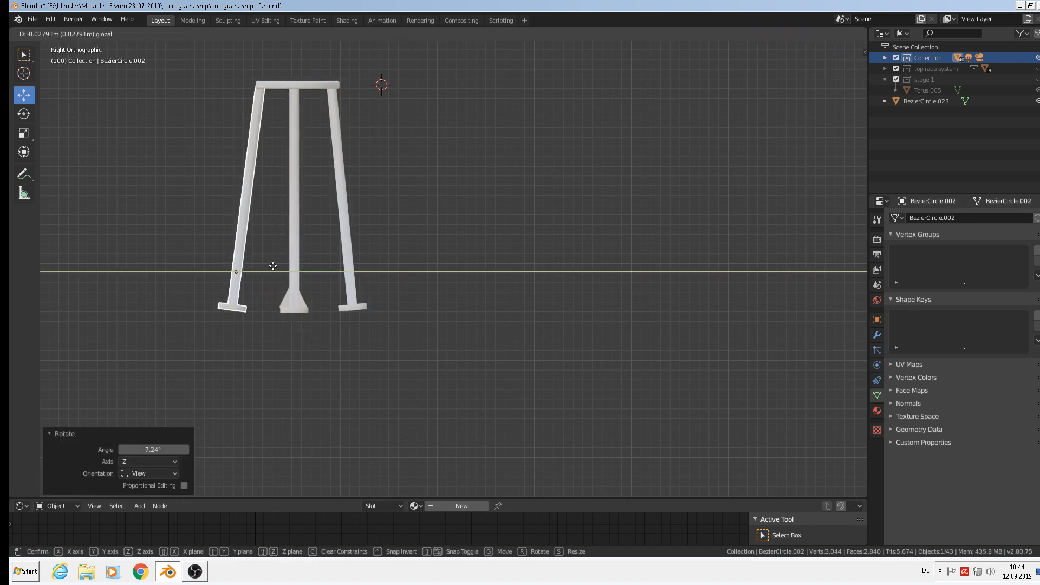
left_click(274, 266)
Level the original slanted leg's foot plate by rotating its vertices about -6.7° in right view
scroll(269, 337, "up", 4)
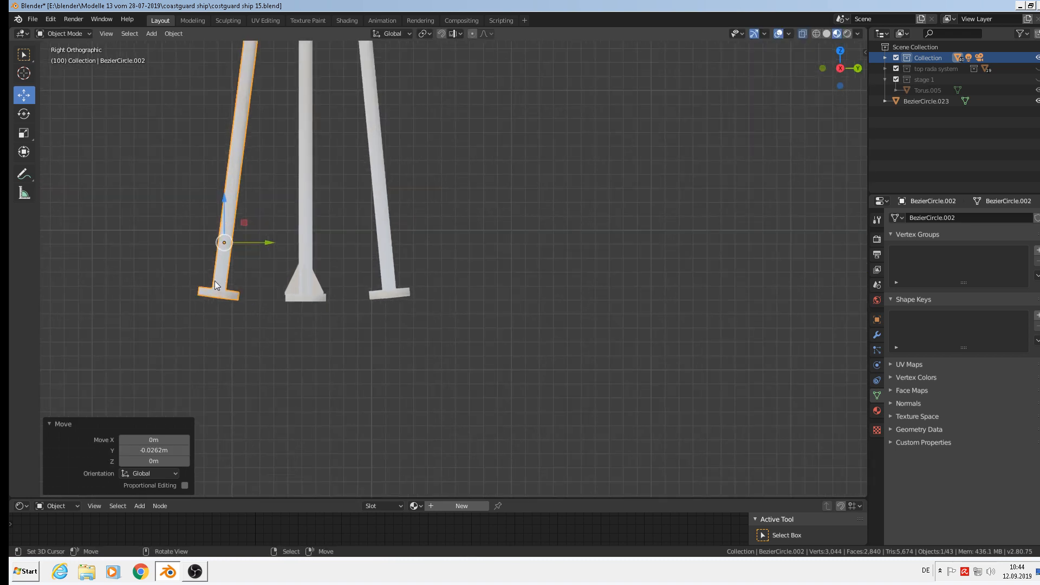
key("Tab")
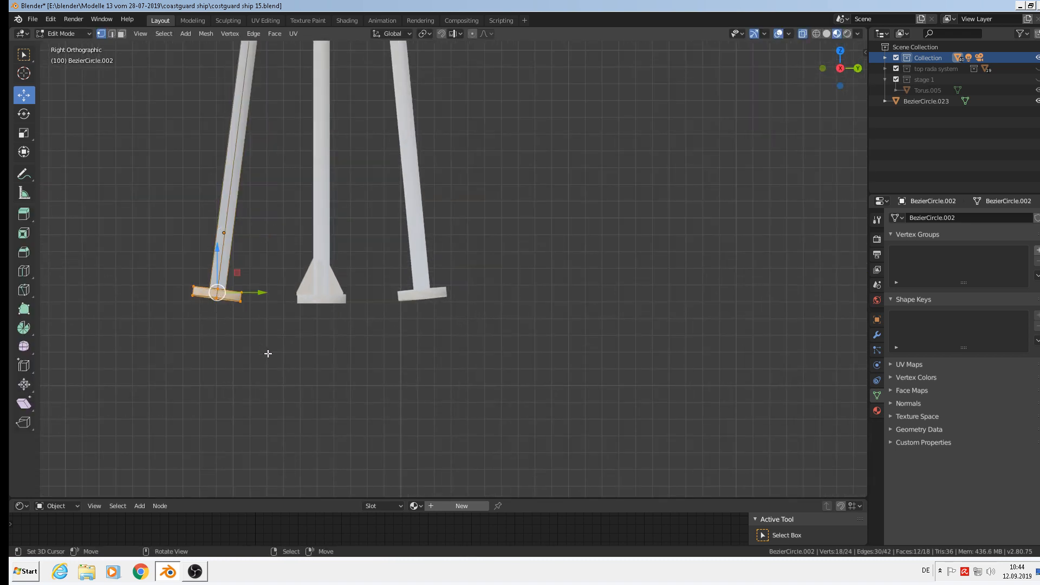
key("r")
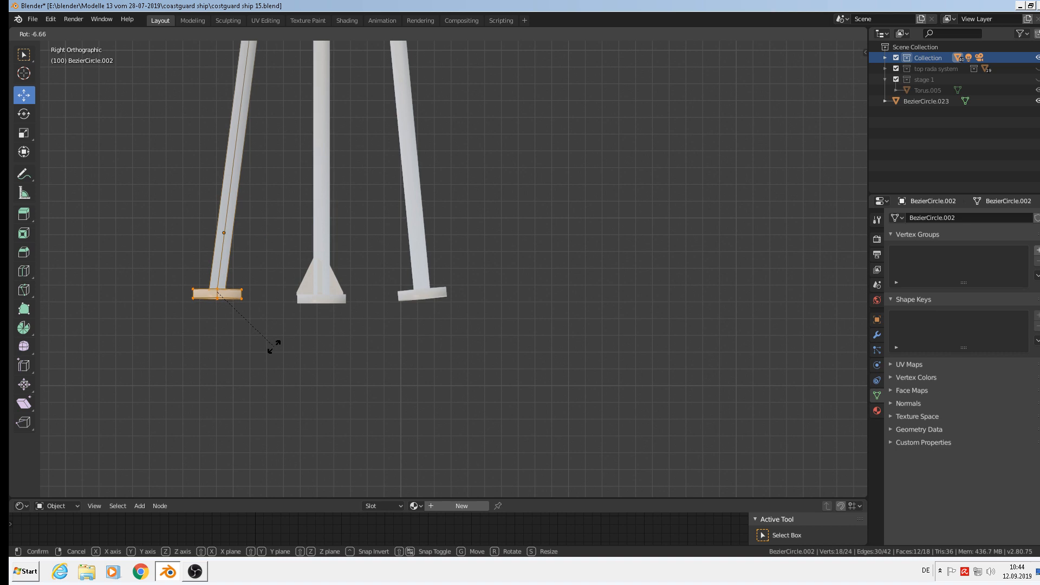
left_click(275, 346)
key("Tab")
Level the duplicated leg's foot plate by rotating its vertices about 6.7° in right view
left_click(418, 296)
key("Tab")
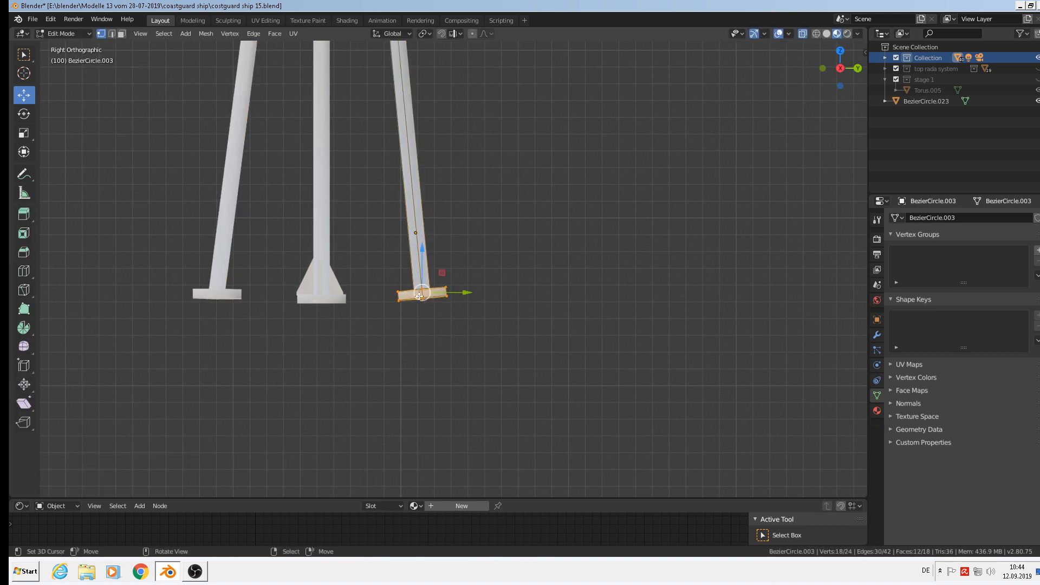
key("r")
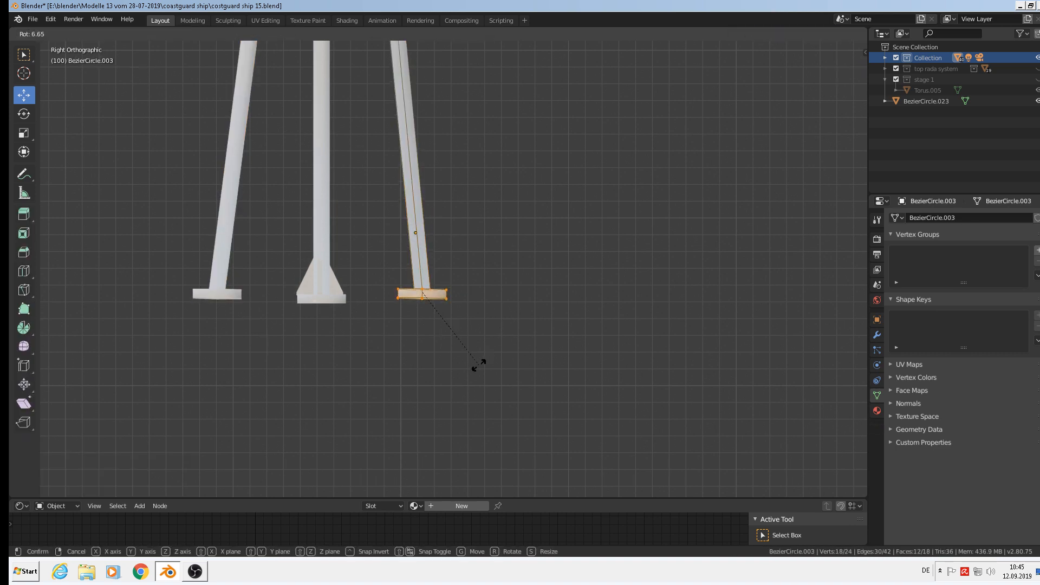
left_click(482, 366)
key("Tab")
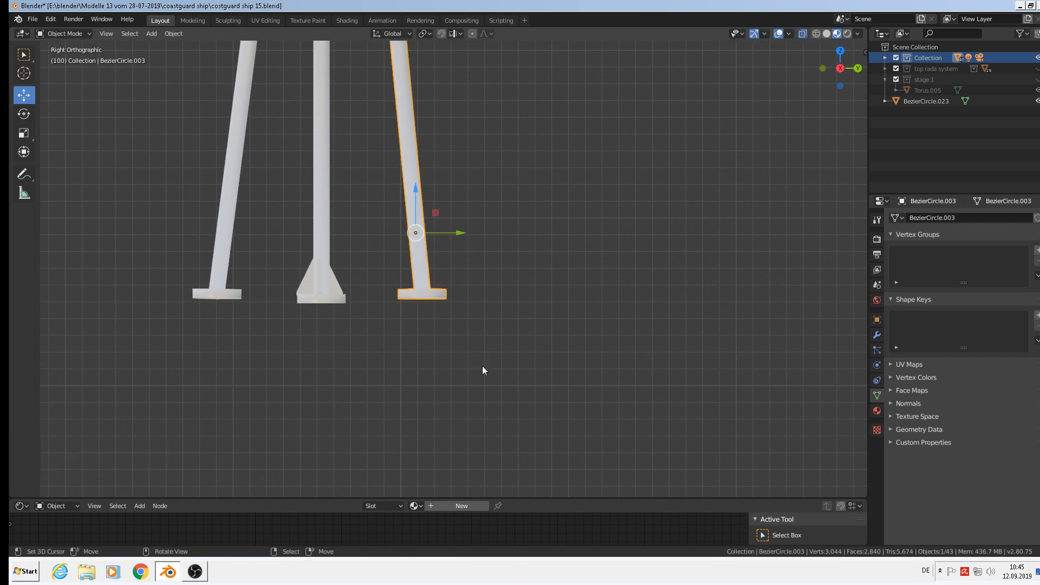
Examine the three-legged stand against the ship reference image from an angled view and from the front
scroll(482, 368, "down", 4)
key("KP_Divide")
middle_click_drag(473, 338, 434, 295)
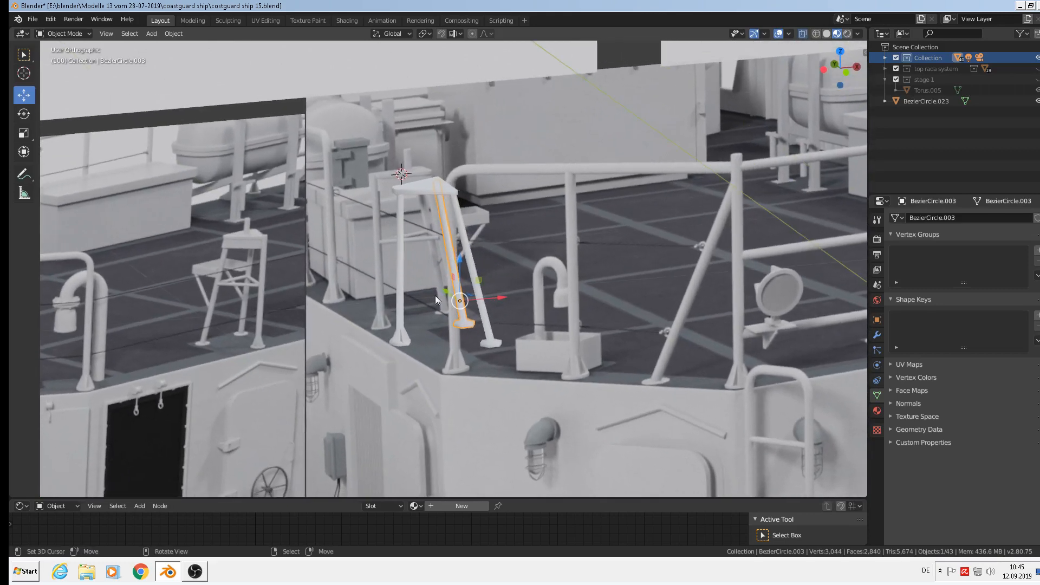
scroll(425, 276, "up", 2)
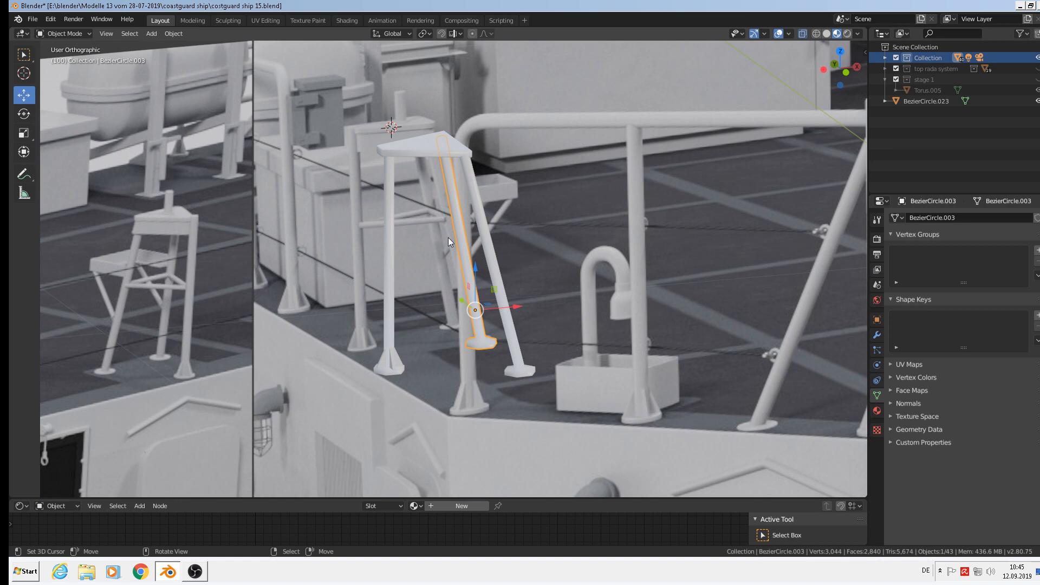
key("KP_0")
key("KP_1")
scroll(489, 289, "down", 3)
scroll(470, 288, "up", 4)
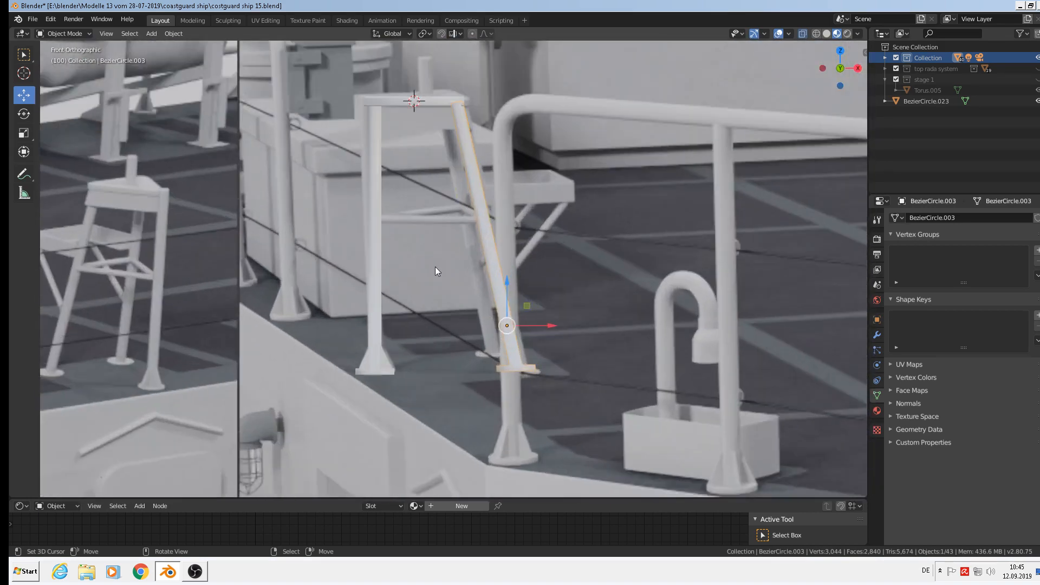
Duplicate the top edge loop of the slanted leg and move the copy about -0.117 m along X, clear of the stand
scroll(425, 265, "up", 2)
key("Tab")
scroll(360, 217, "down", 2)
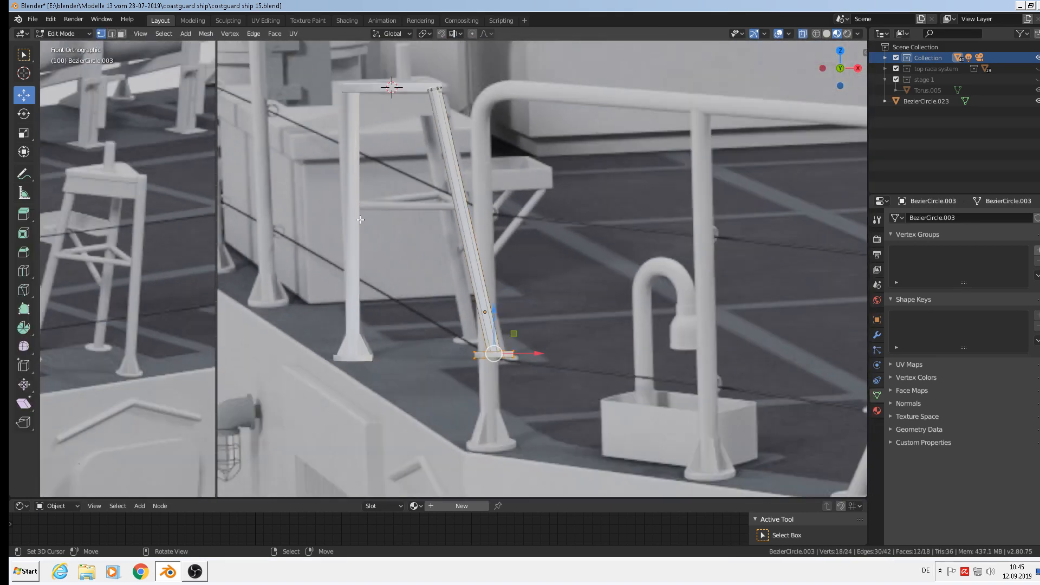
scroll(447, 101, "up", 2)
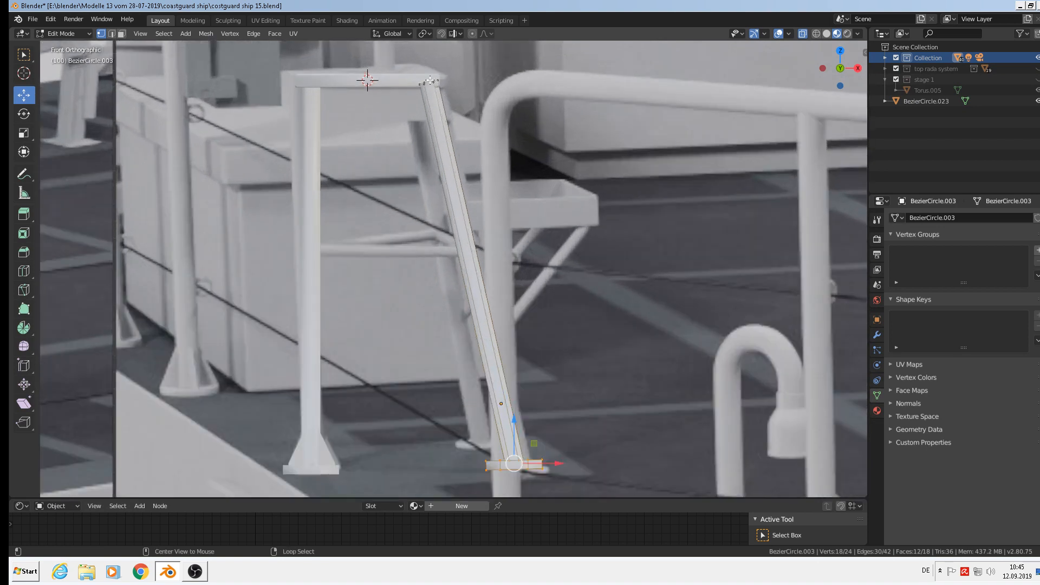
right_click(431, 78, "alt")
scroll(429, 177, "down", 1)
scroll(430, 176, "down", 1)
key("shift+d")
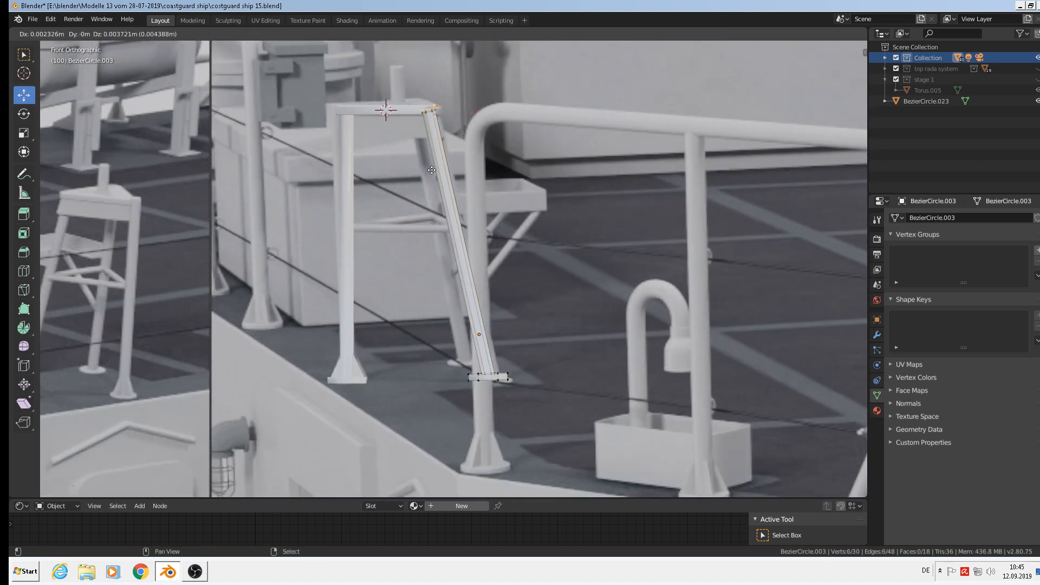
key("x")
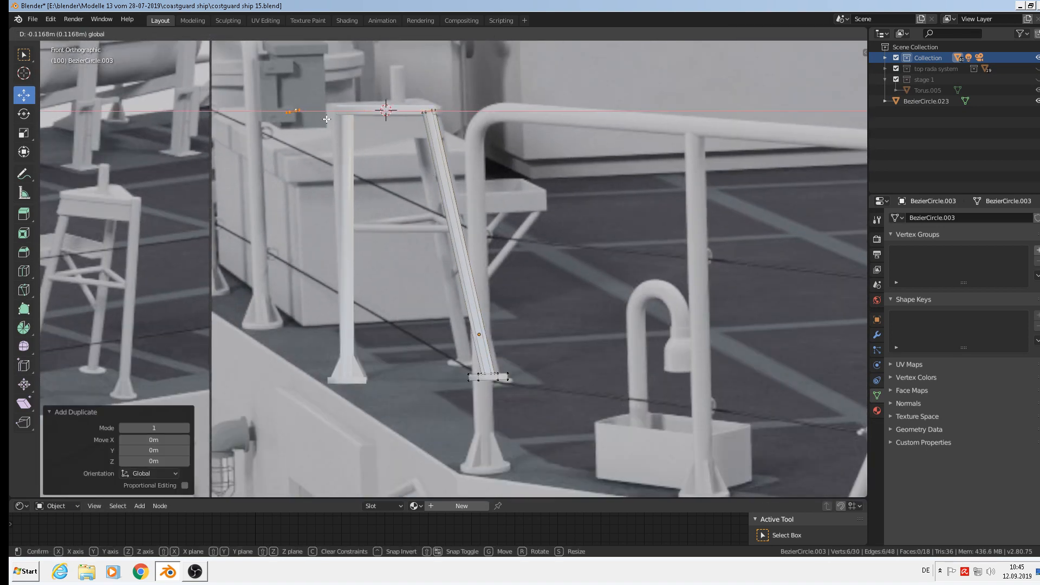
left_click(330, 116)
scroll(322, 155, "up", 2)
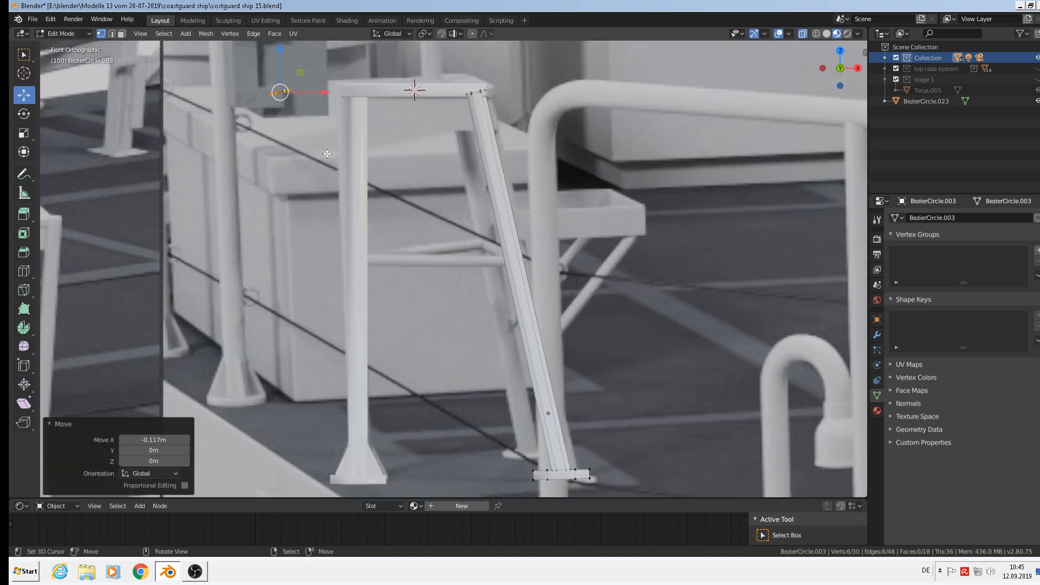
Separate the duplicated edge loop into its own object and set its origin to its geometry
key("p")
left_click(326, 155)
scroll(280, 93, "up", 2)
key("Tab")
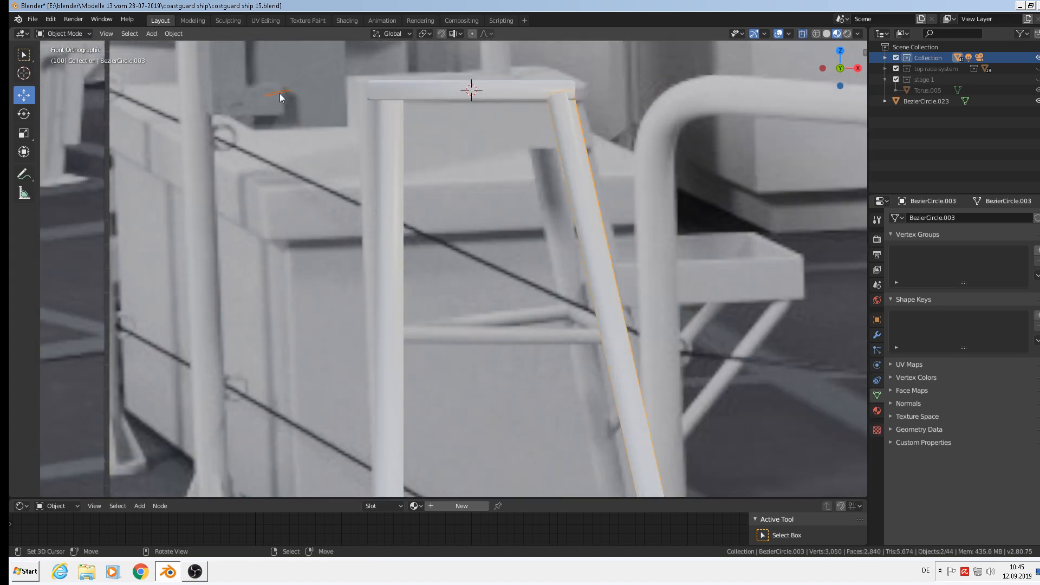
scroll(297, 113, "up", 2)
left_click(174, 34)
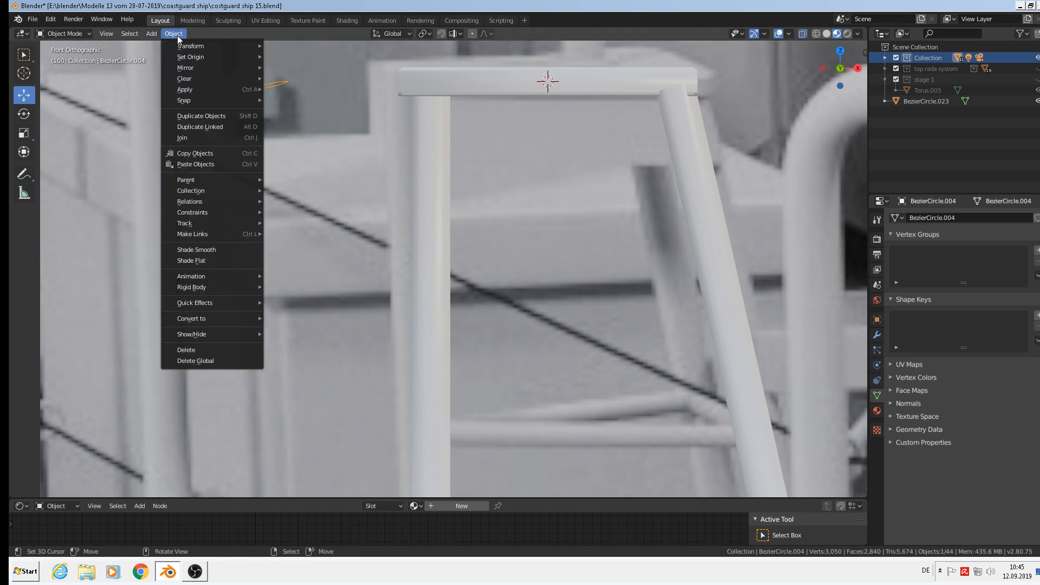
mouse_move(192, 58)
left_click(279, 68)
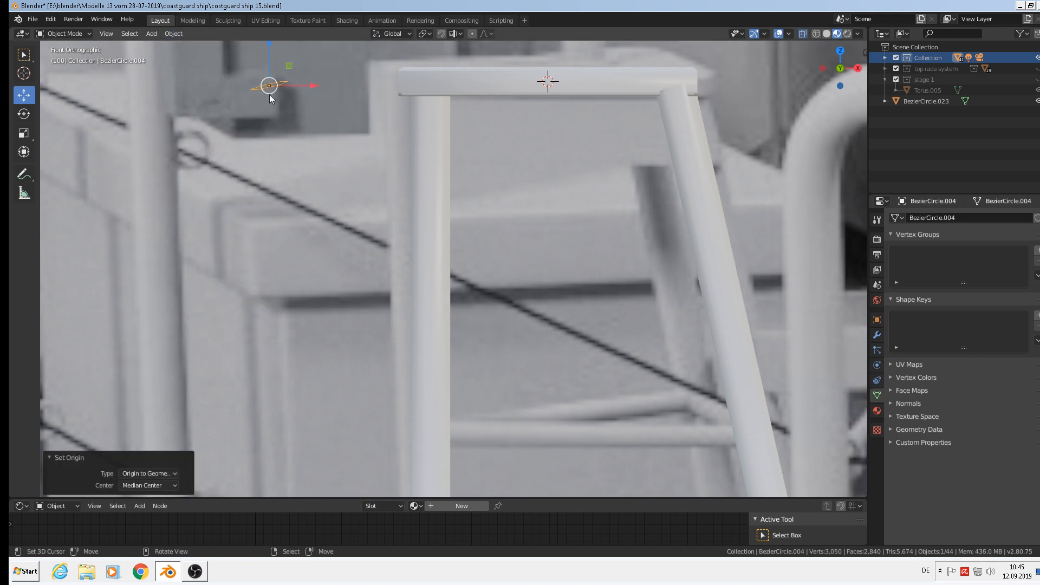
middle_click_drag(303, 145, 345, 193, "shift")
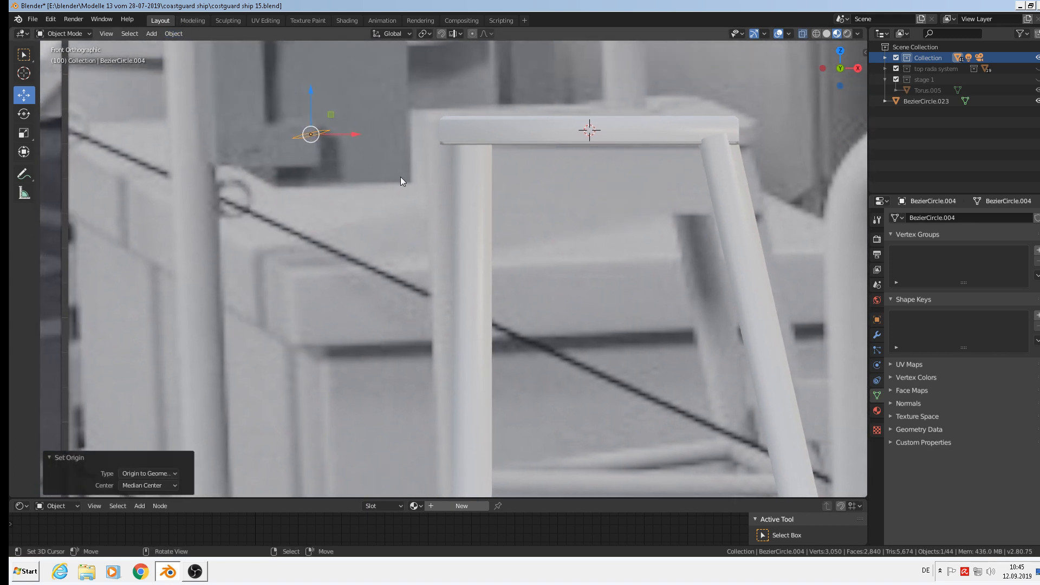
Level the separated ring by rotating it about 10.9° in front view and 5.06° in right view, moving it about 0.0224 m along Y
key("r")
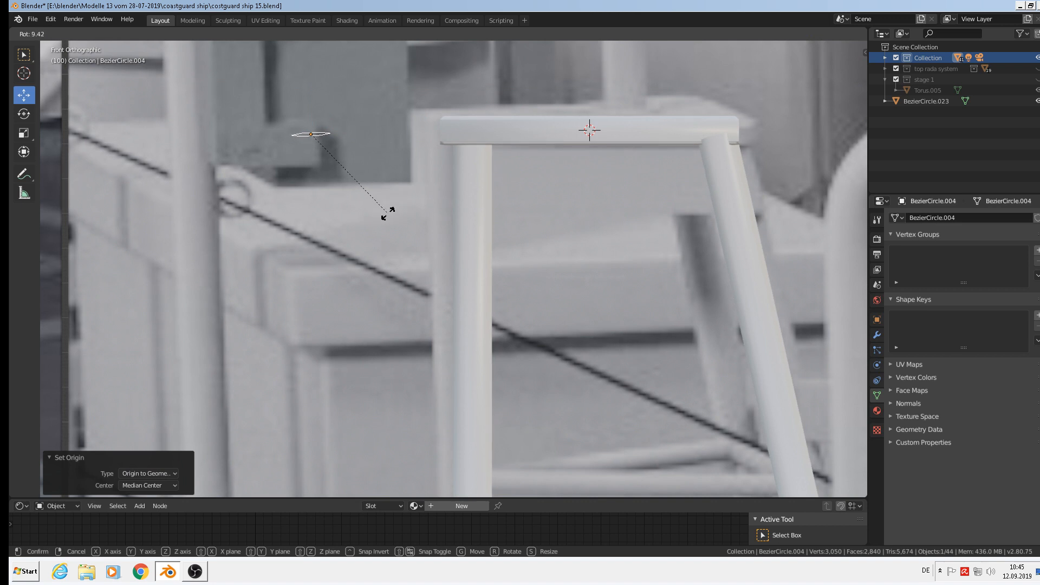
left_click(384, 214)
key("KP_3")
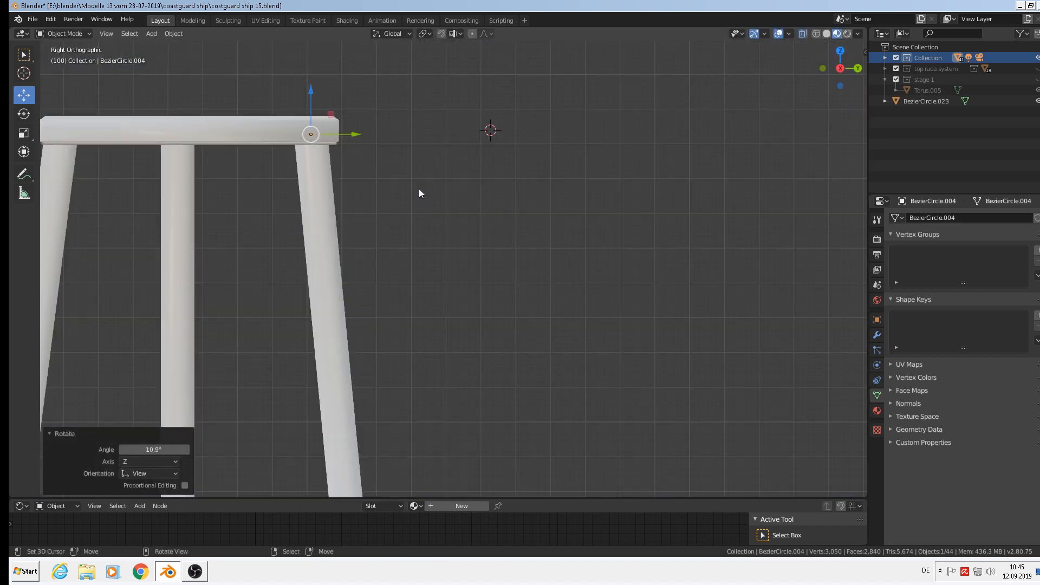
left_click_drag(350, 135, 428, 134)
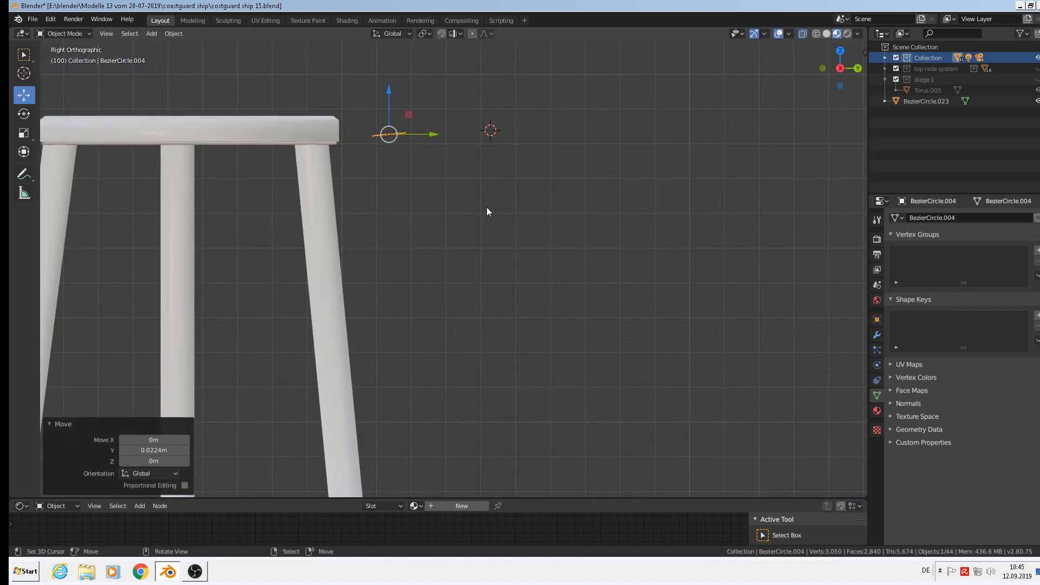
key("r")
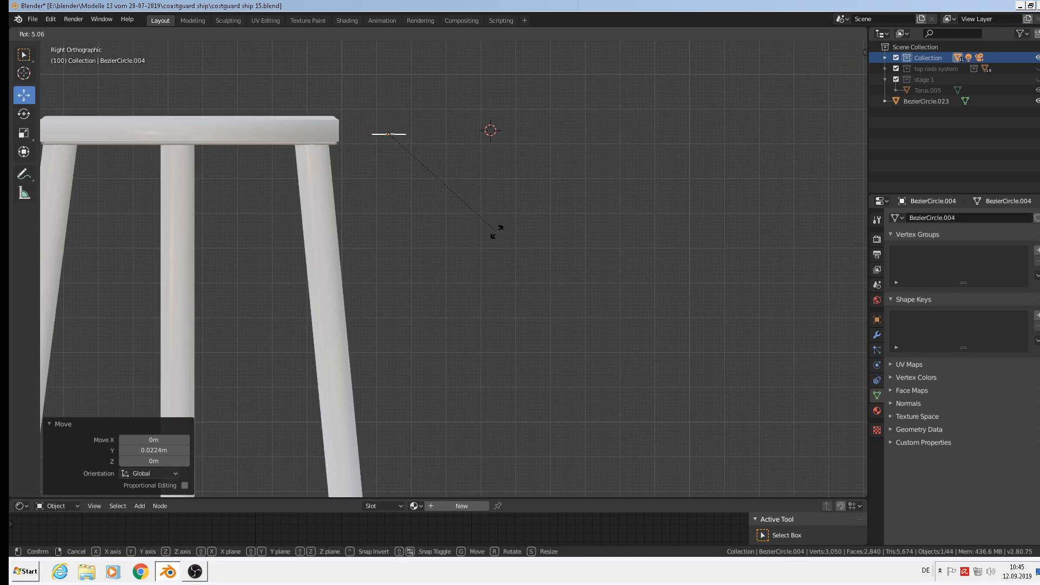
left_click(496, 233)
Rotate the ring 90° about X and extrude it about 0.09 m along Y to form a crossbar
type("r")
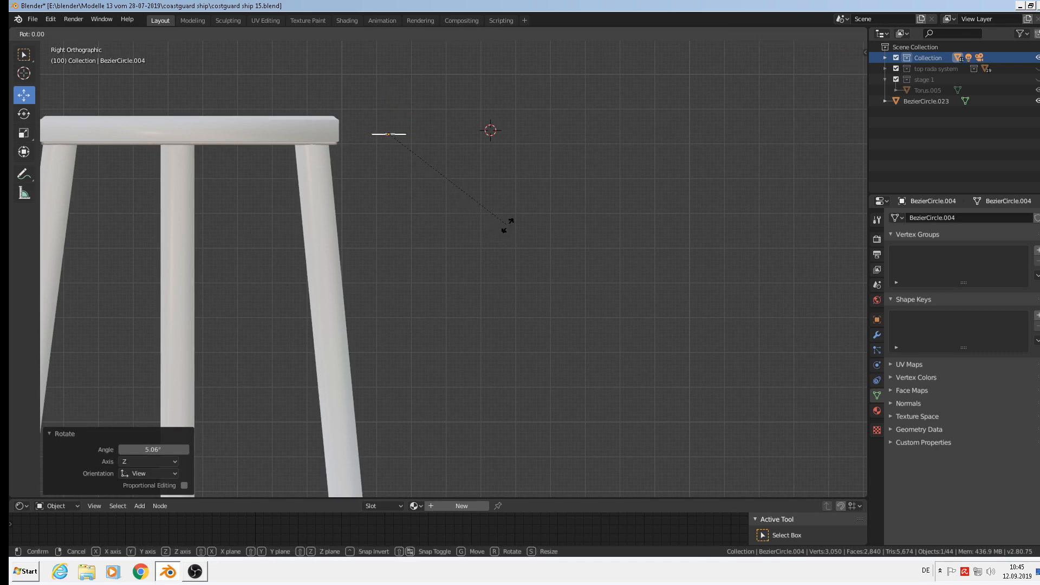
type("x90")
key("Return")
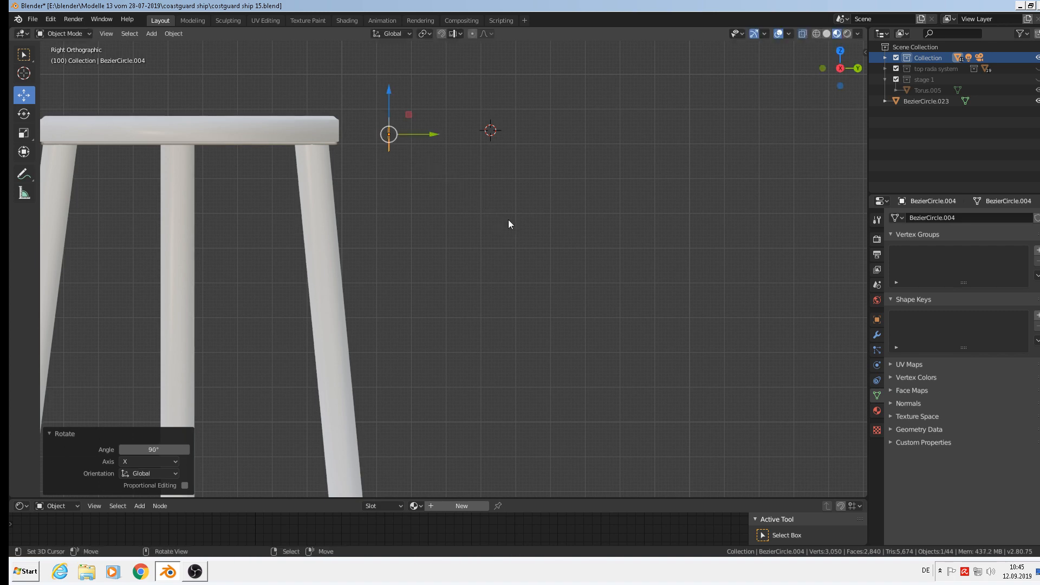
scroll(508, 218, "down", 4)
key("Tab")
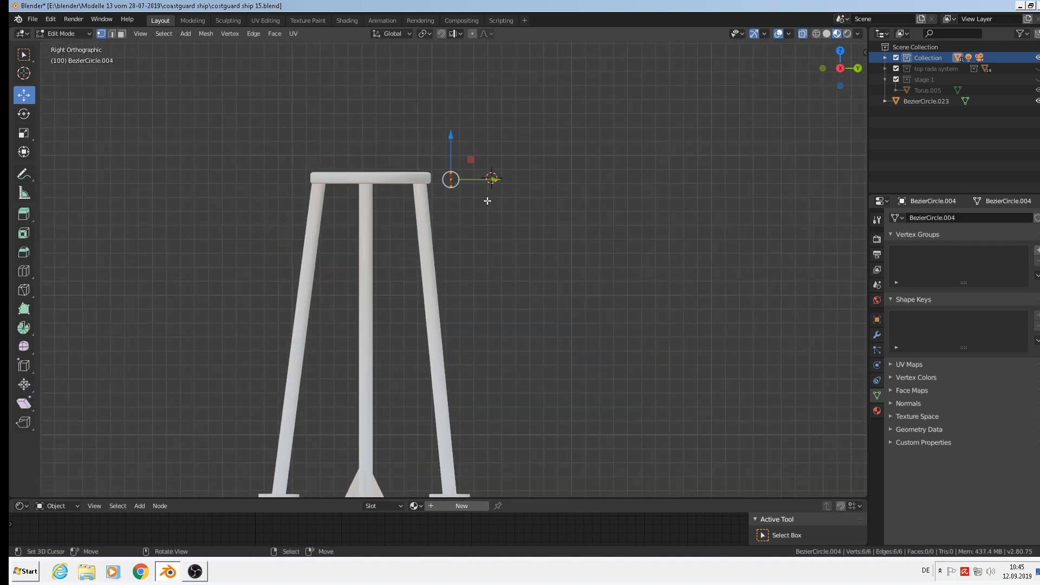
key("e")
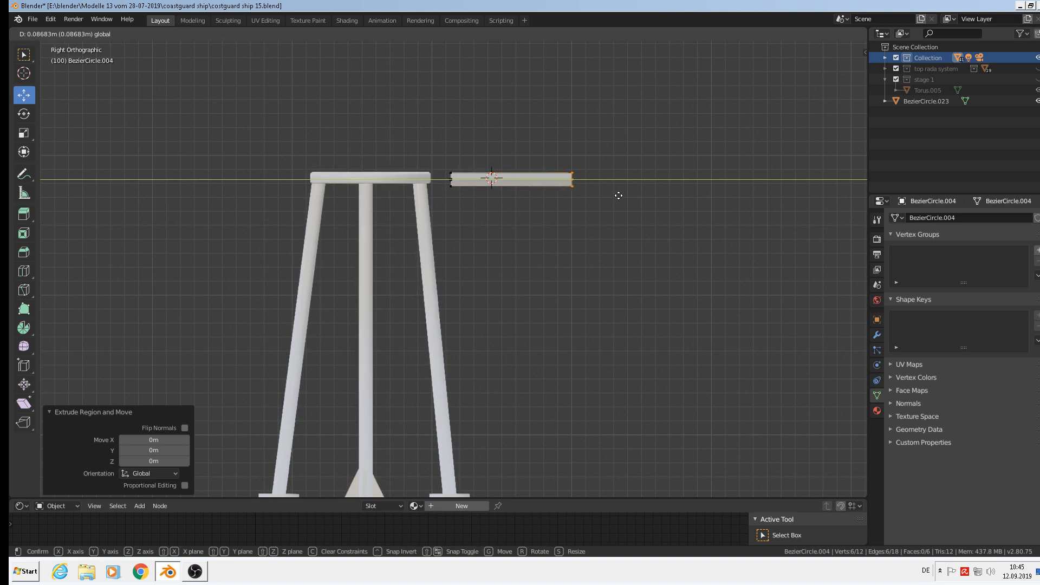
left_click(622, 195)
key("Tab")
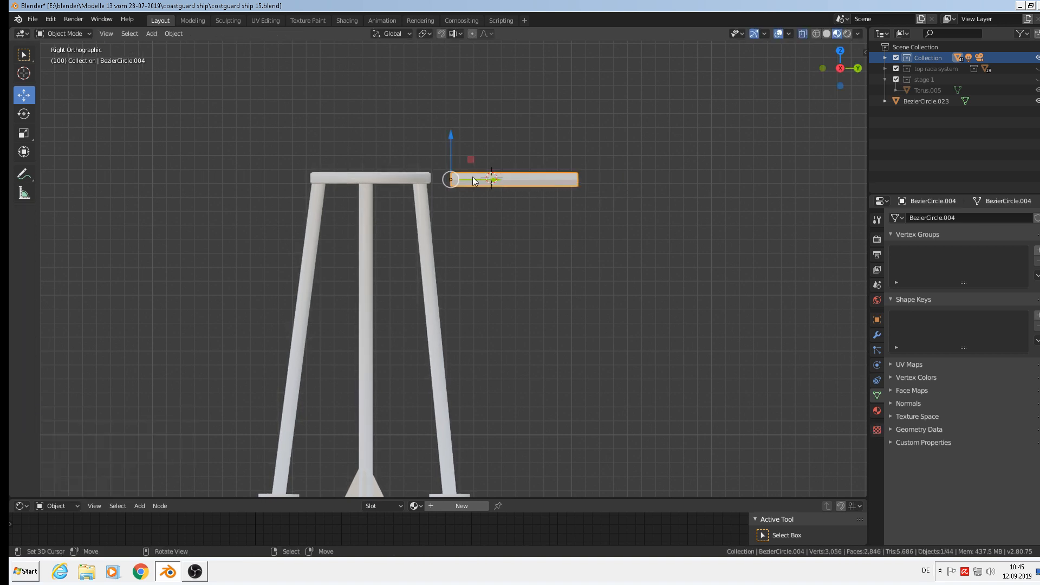
Move the crossbar about -0.105 m along Y and -0.107 m along Z to span the two slanted legs in right view
key("g")
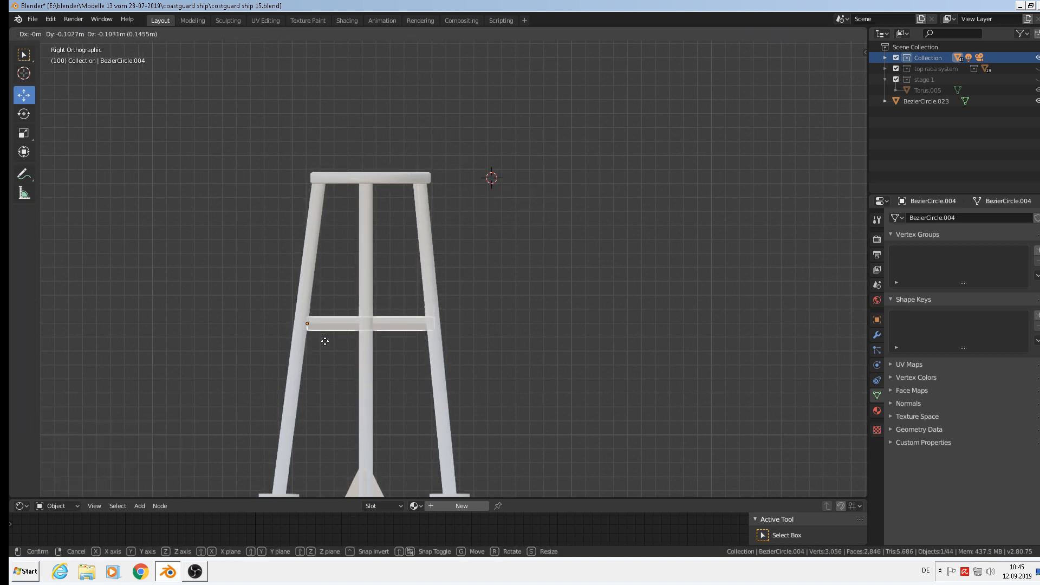
left_click(321, 347)
middle_click_drag(322, 346, 424, 353)
scroll(421, 352, "down", 1)
Move the crossbar about 0.14 m along X onto the slanted legs and nudge it about 0.002 m along Y
key("KP_1")
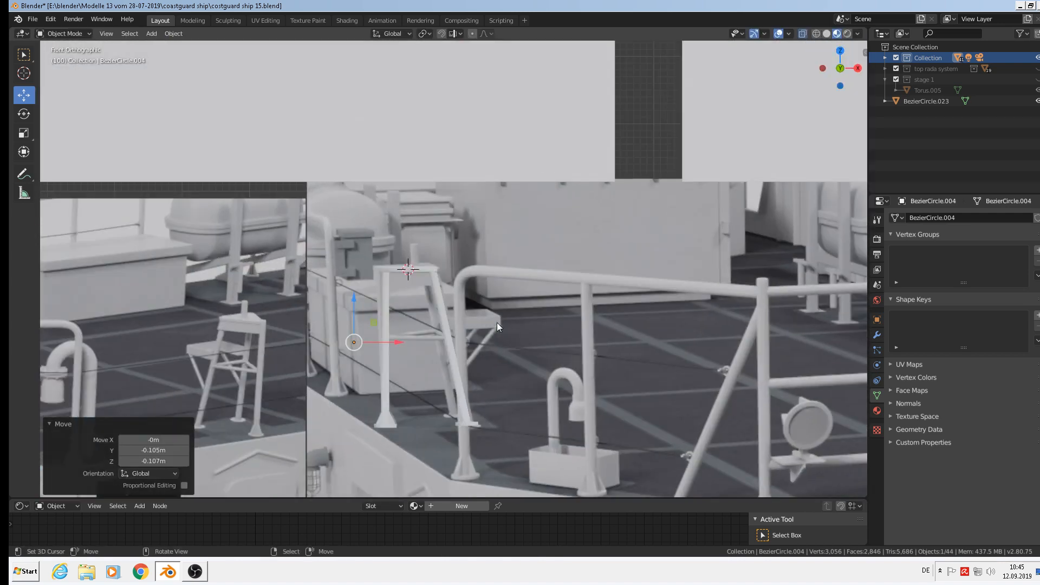
scroll(506, 339, "up", 2)
scroll(357, 322, "up", 2)
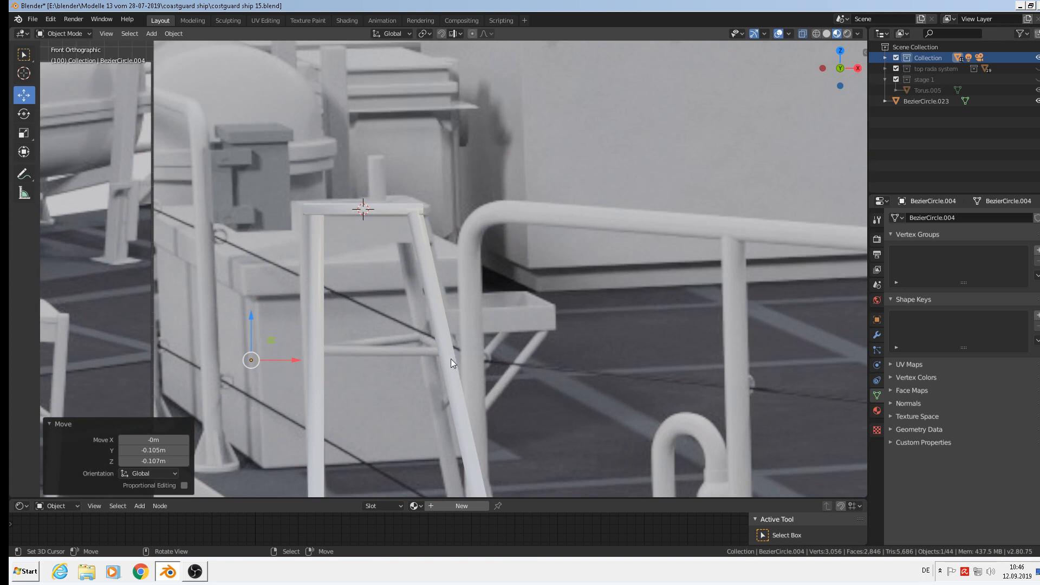
middle_click_drag(450, 358, 473, 235, "shift")
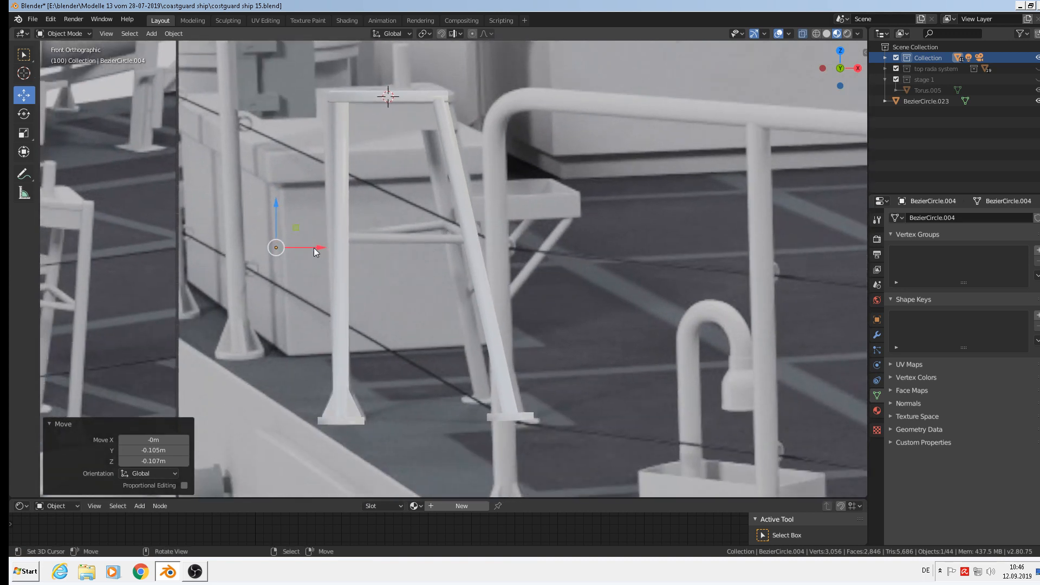
left_click_drag(314, 248, 510, 262)
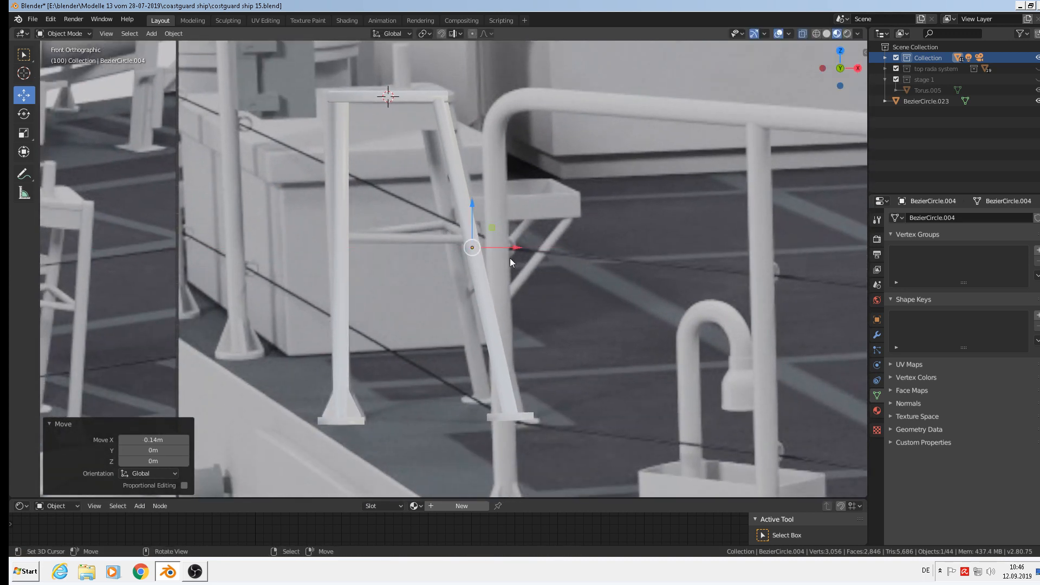
middle_click_drag(510, 262, 395, 282)
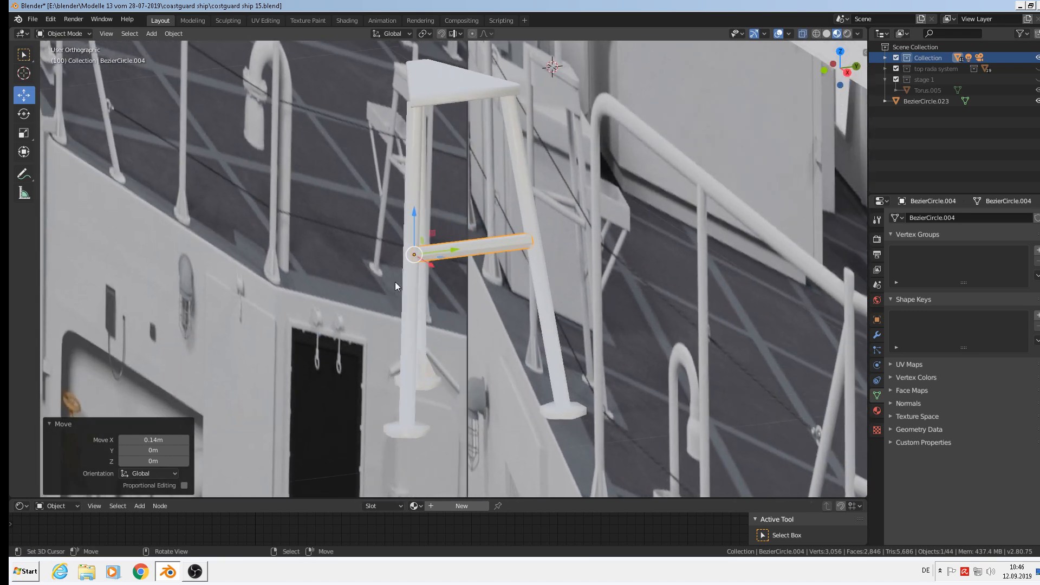
left_click_drag(445, 256, 450, 254)
mouse_move(450, 254)
middle_mouse_down()
mouse_move(506, 266)
mouse_move(456, 257)
middle_mouse_up()
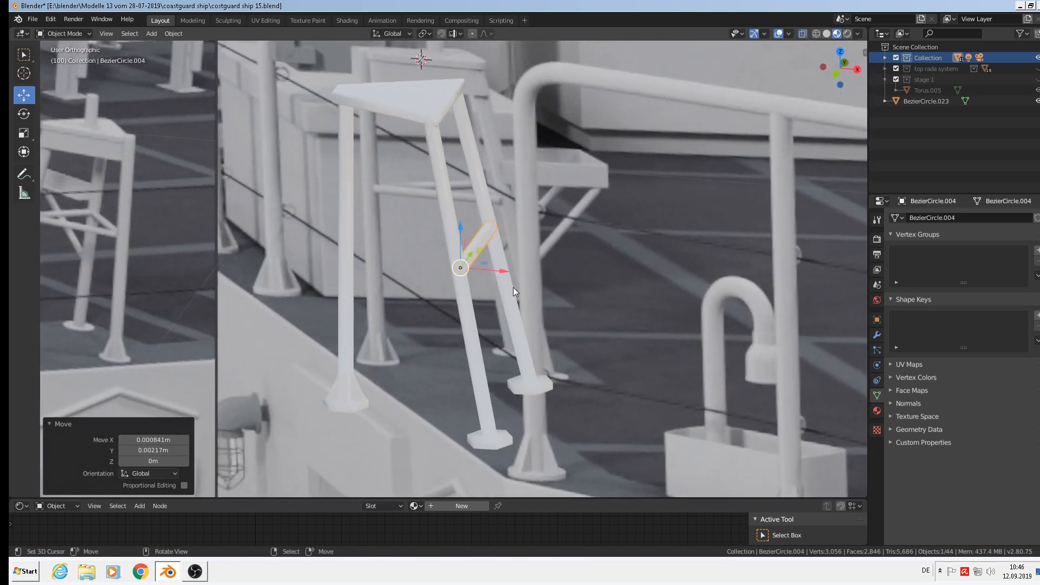
Duplicate the crossbar in place and rotate the copy about 72.7° around Z toward the vertical leg
key("shift+d")
key("Escape")
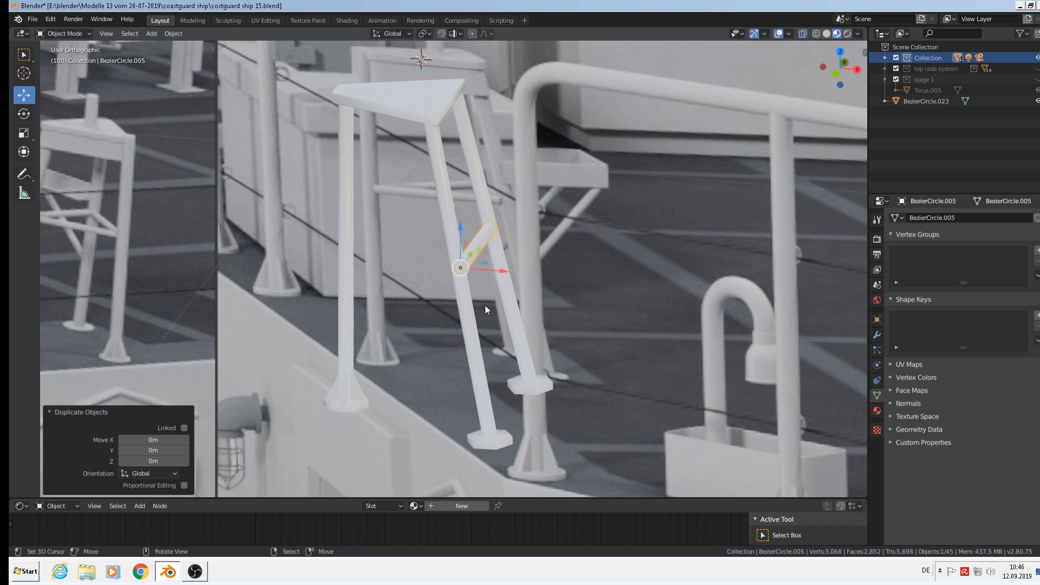
key("r")
key("z")
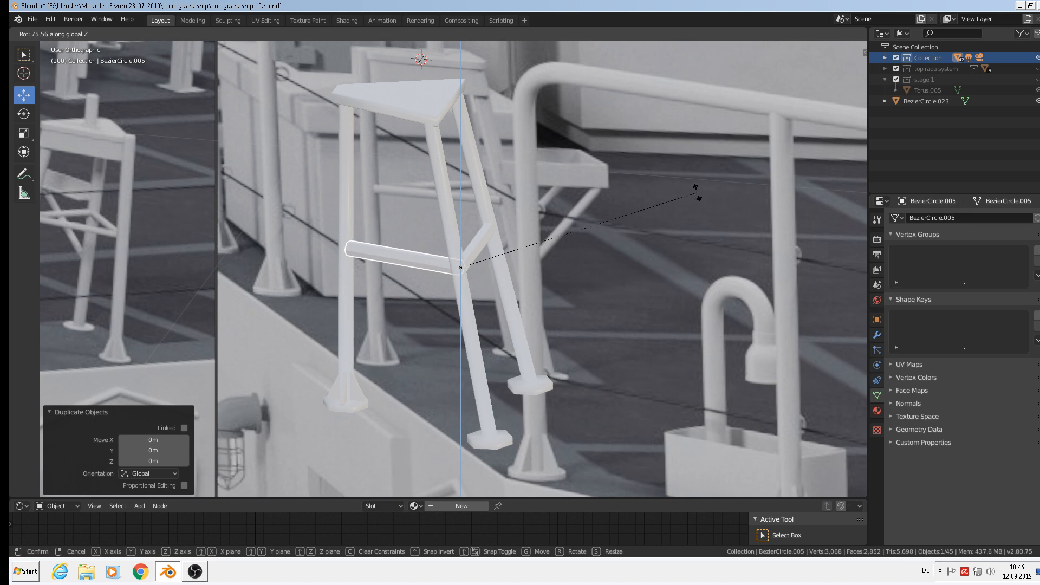
left_click(672, 209)
Align the second crossbar with the triangular top's edge by rotating it about -7.13° around Z in top view
middle_click_drag(670, 210, 548, 395)
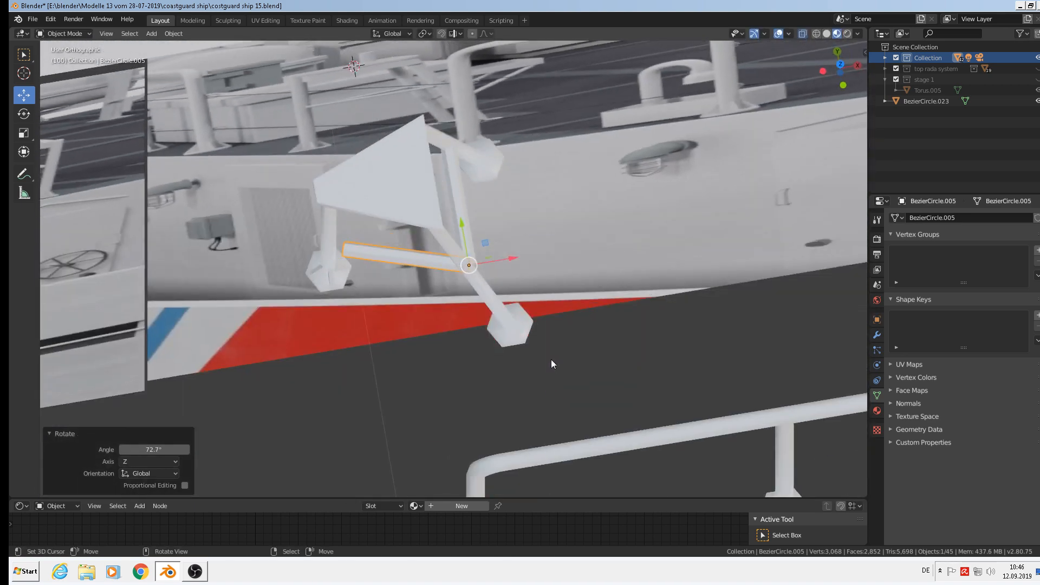
middle_click_drag(551, 360, 554, 365)
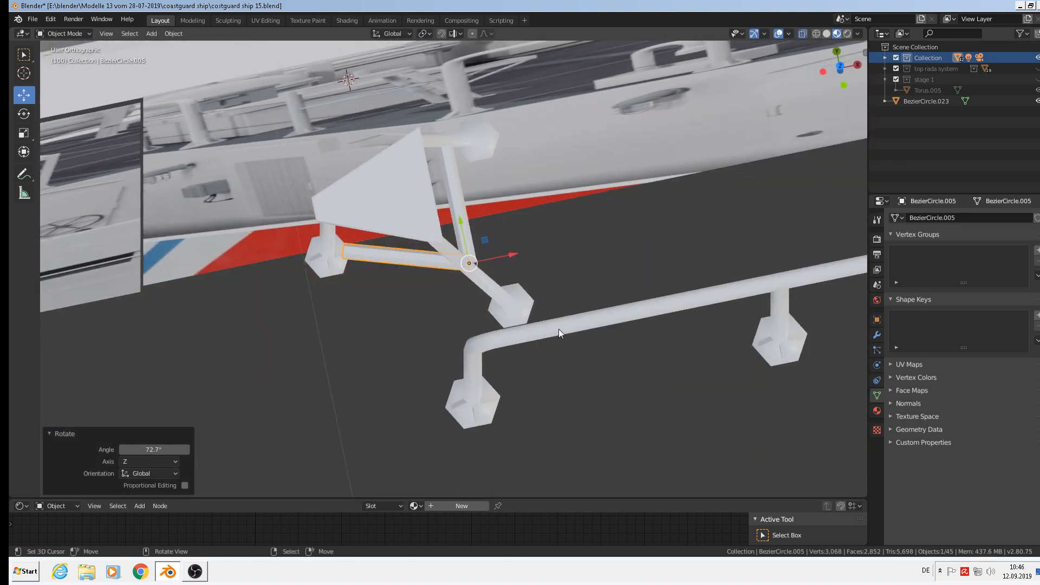
key("KP_7")
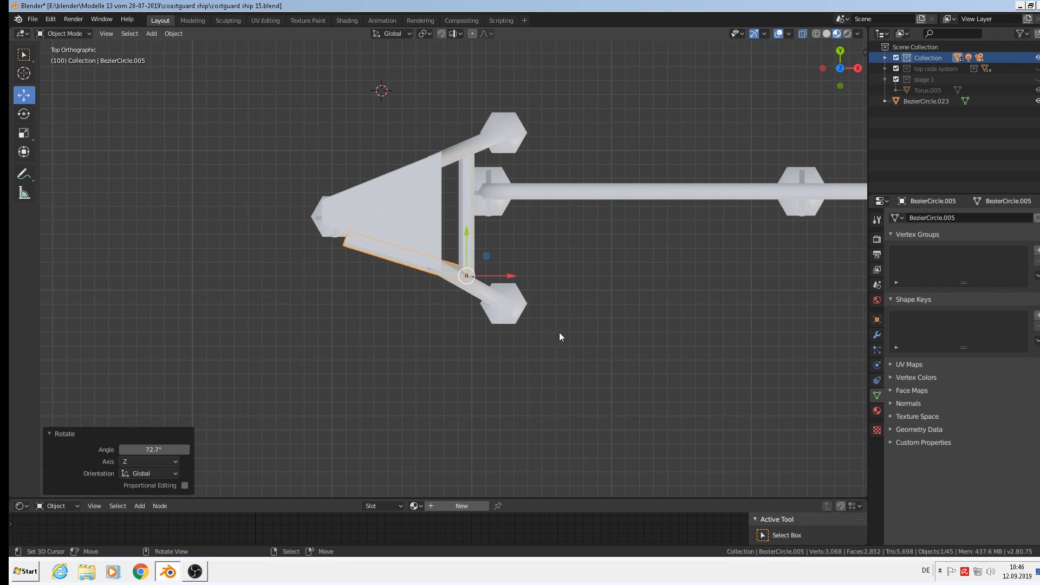
key("r")
key("z")
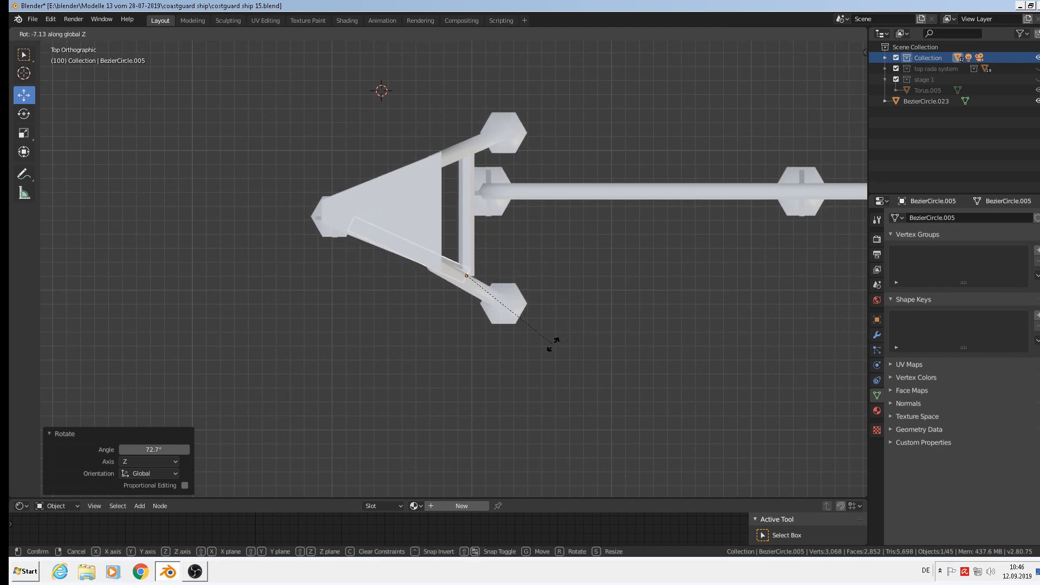
left_click(553, 345)
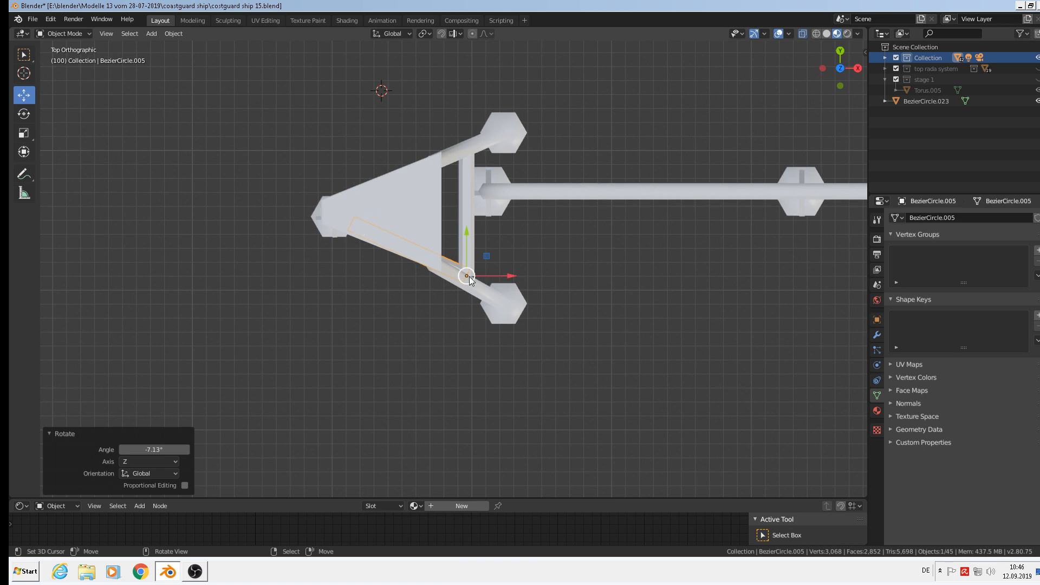
Duplicate the second crossbar about 0.087 m along Y and rotate the copy about 48.1° around Z toward the vertical leg
key("shift+d")
key("y")
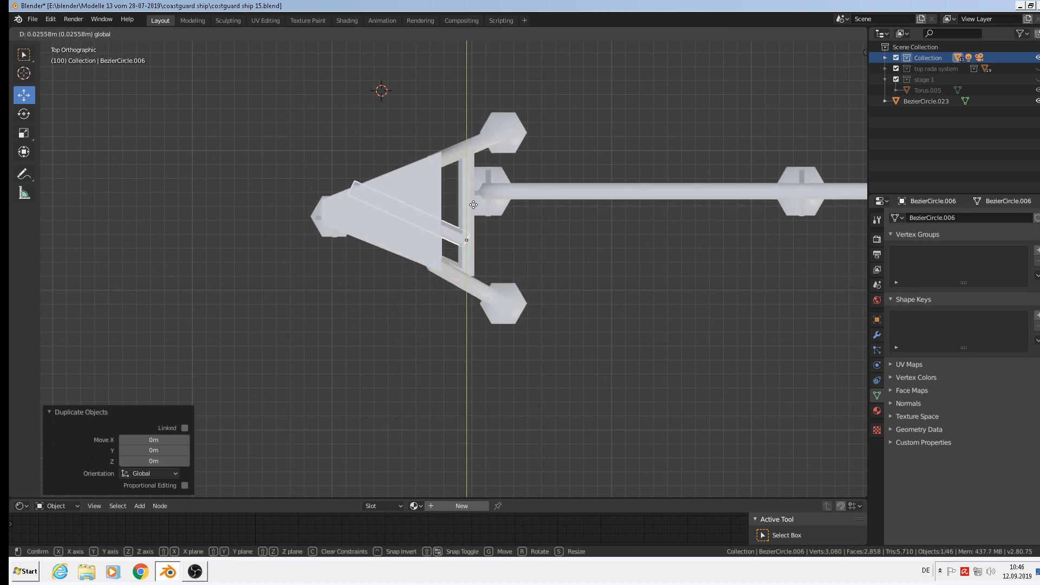
left_click(492, 192)
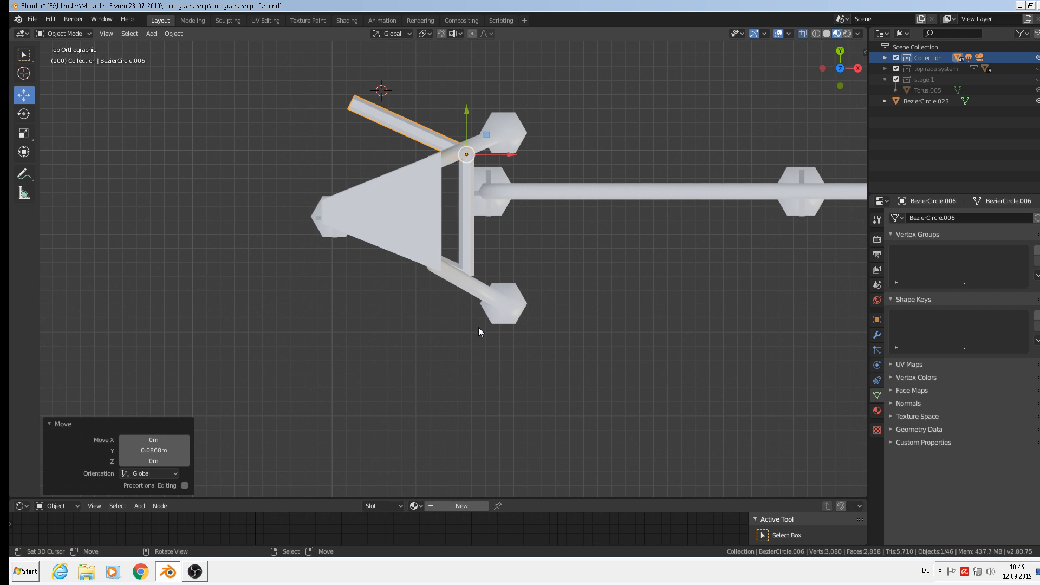
key("r")
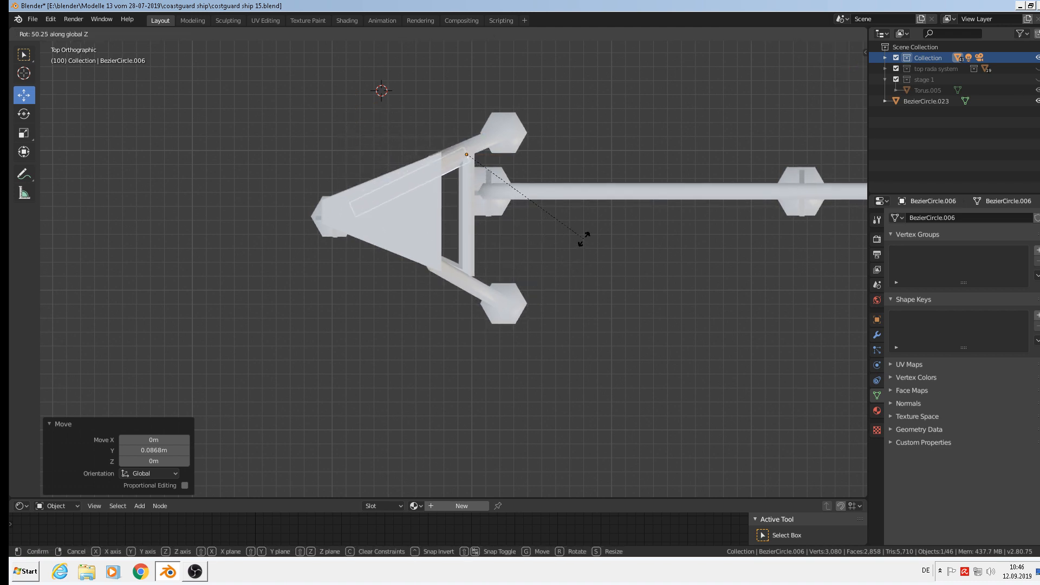
left_click(579, 243)
Switch the transform orientation to Normal and extend the new crossbar's free end along its length to the vertical leg
middle_click_drag(524, 318, 518, 267)
scroll(379, 204, "up", 2)
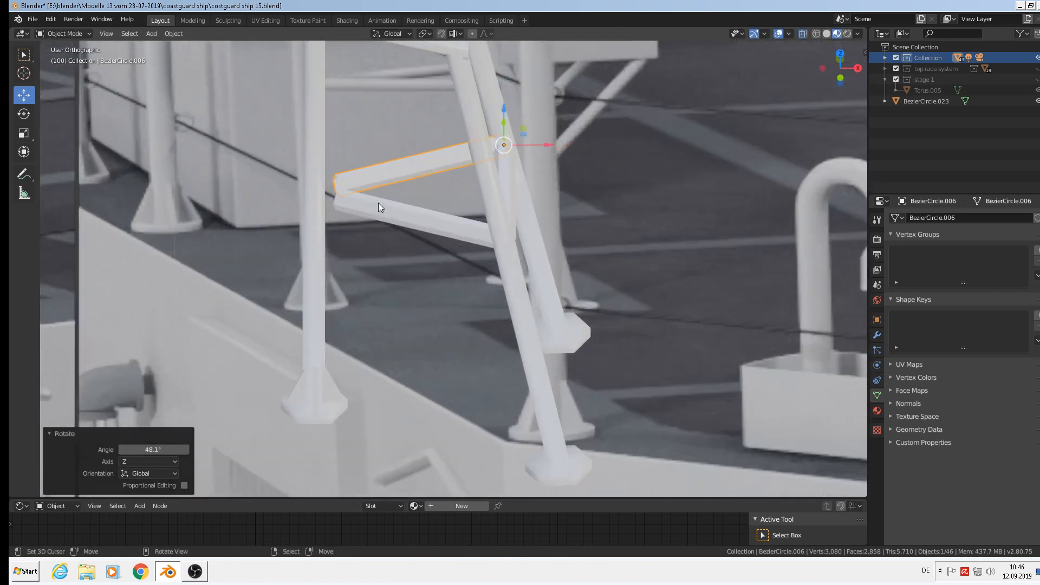
scroll(370, 199, "up", 2)
middle_click_drag(531, 325, 591, 308, "shift")
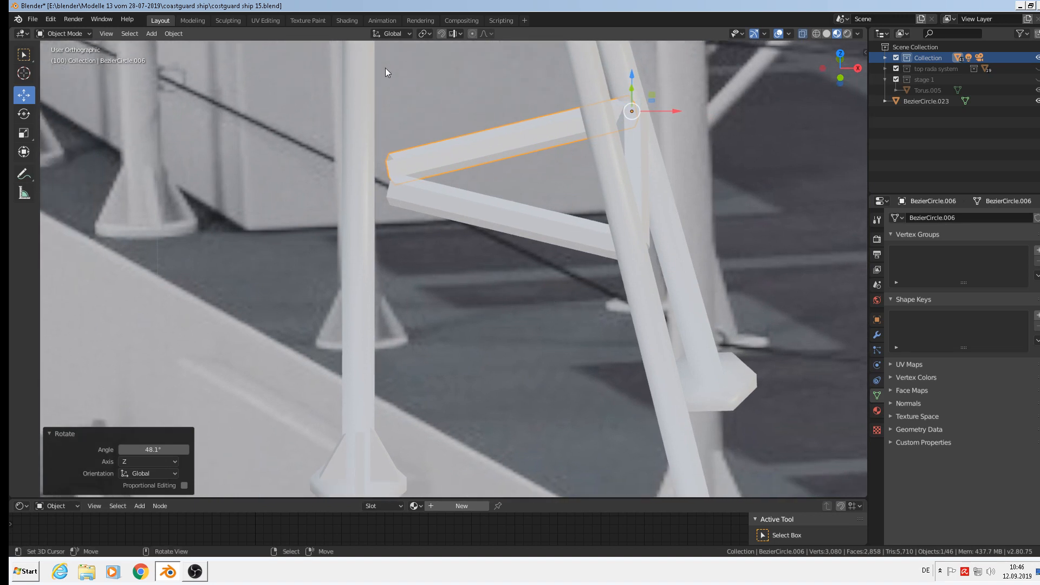
left_click(392, 34)
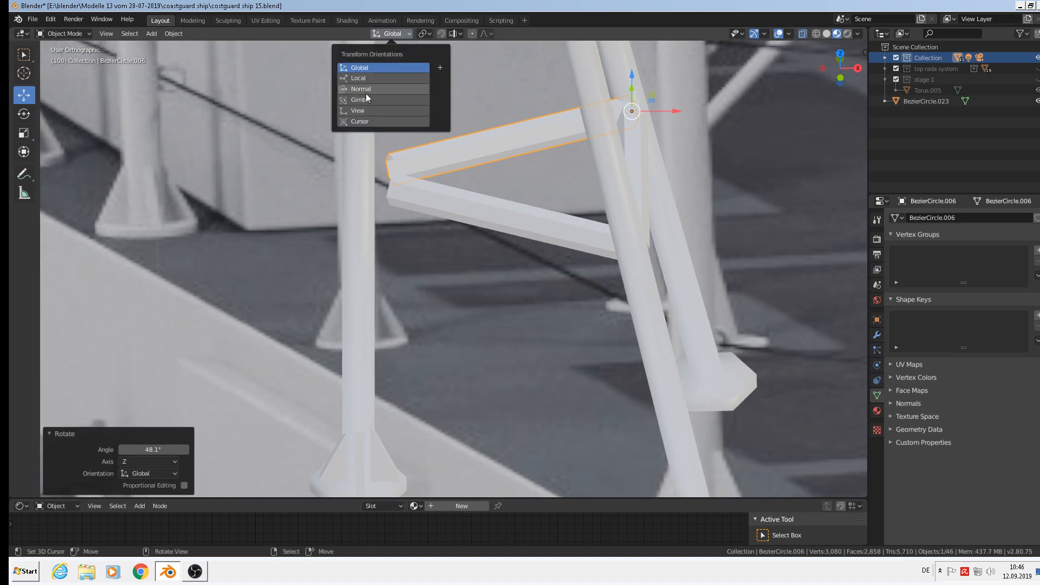
left_click(366, 91)
key("Tab")
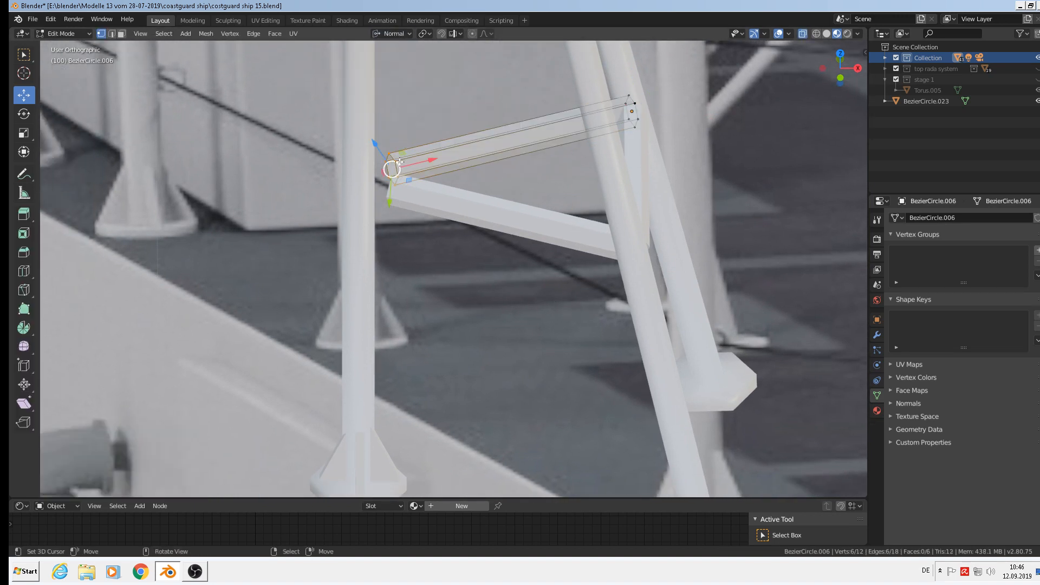
left_click_drag(404, 168, 397, 198)
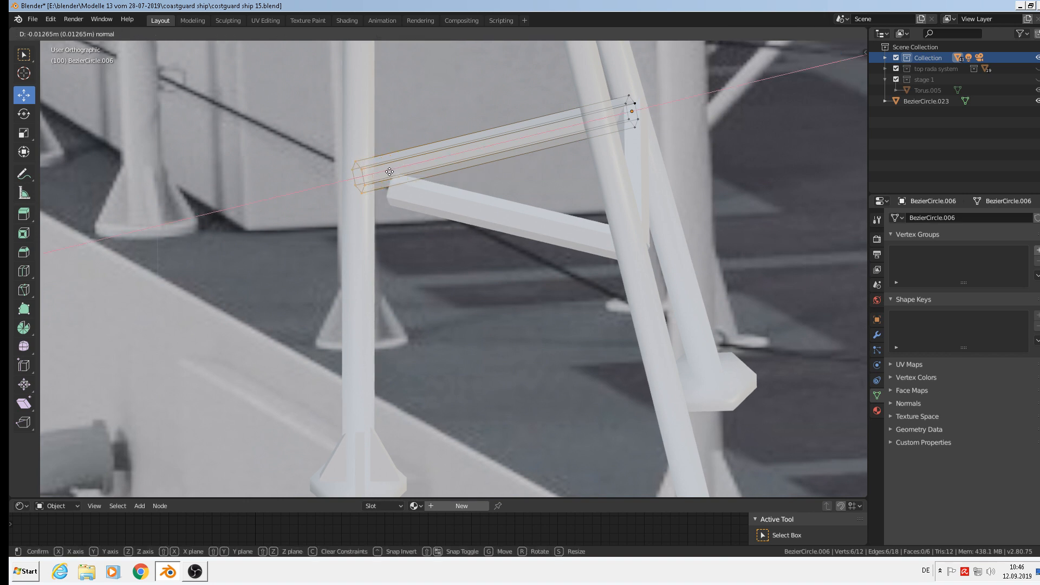
key("Tab")
Extend the free end of the other angled crossbar along its length into the vertical leg
left_click(400, 200)
key("Tab")
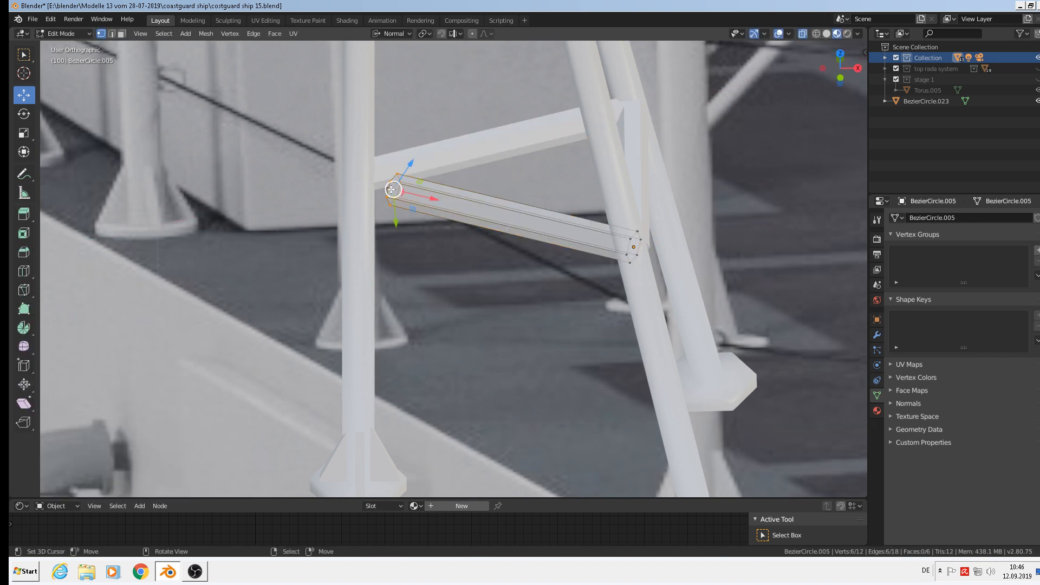
left_click_drag(422, 198, 381, 193)
key("Tab")
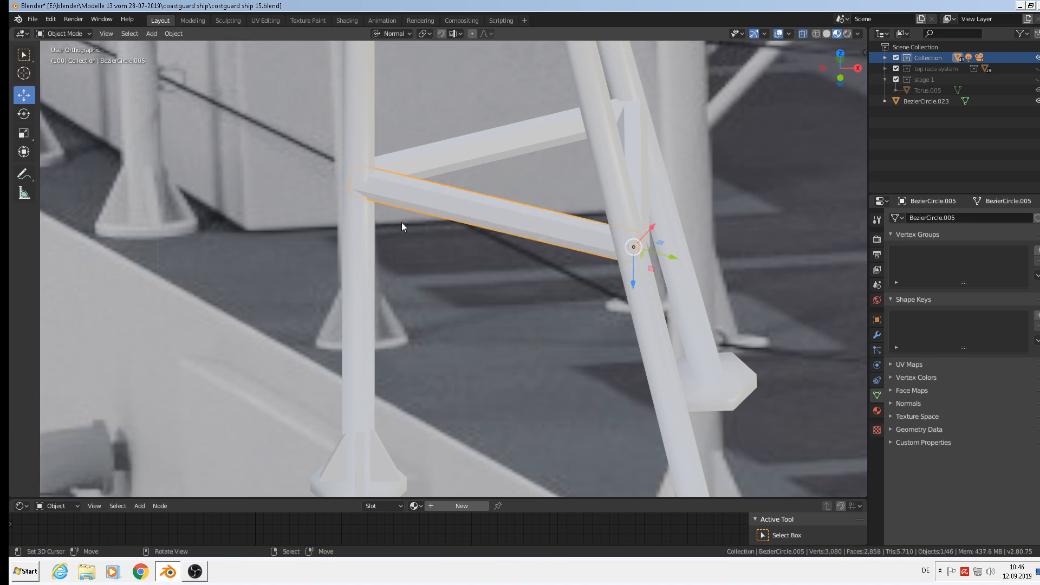
Fine-tune the rear crossbar's end inside the vertical leg, then return the transform orientation to Global
middle_click_drag(402, 222, 429, 208)
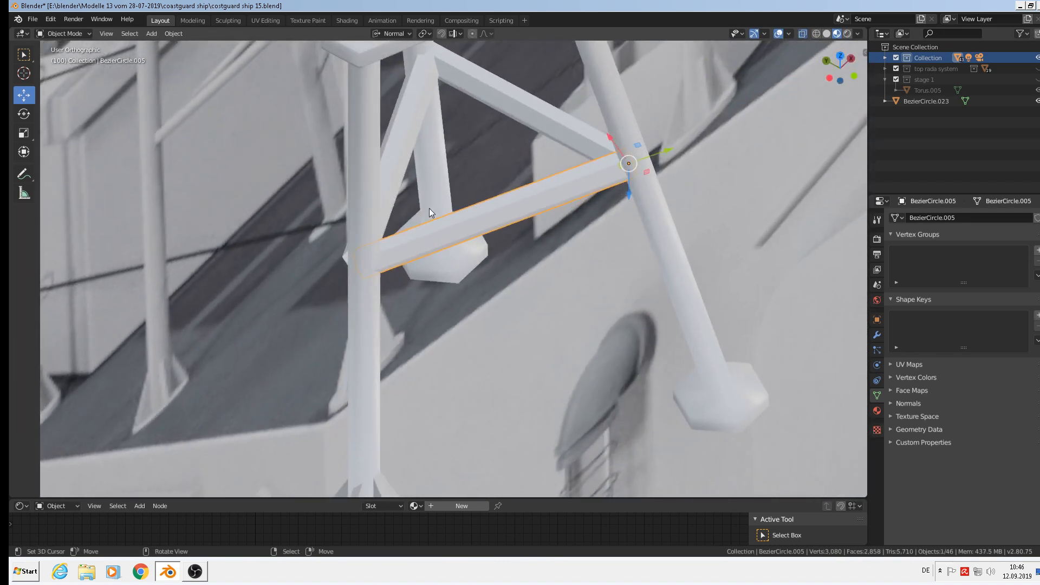
left_click(392, 187)
key("Tab")
left_click_drag(373, 226, 377, 224)
mouse_move(377, 224)
middle_mouse_down()
mouse_move(401, 223)
mouse_move(381, 239)
middle_mouse_up()
left_click_drag(381, 238, 390, 239)
middle_click_drag(391, 239, 333, 223)
key("Tab")
scroll(333, 223, "down", 3)
middle_click_drag(404, 215, 376, 197)
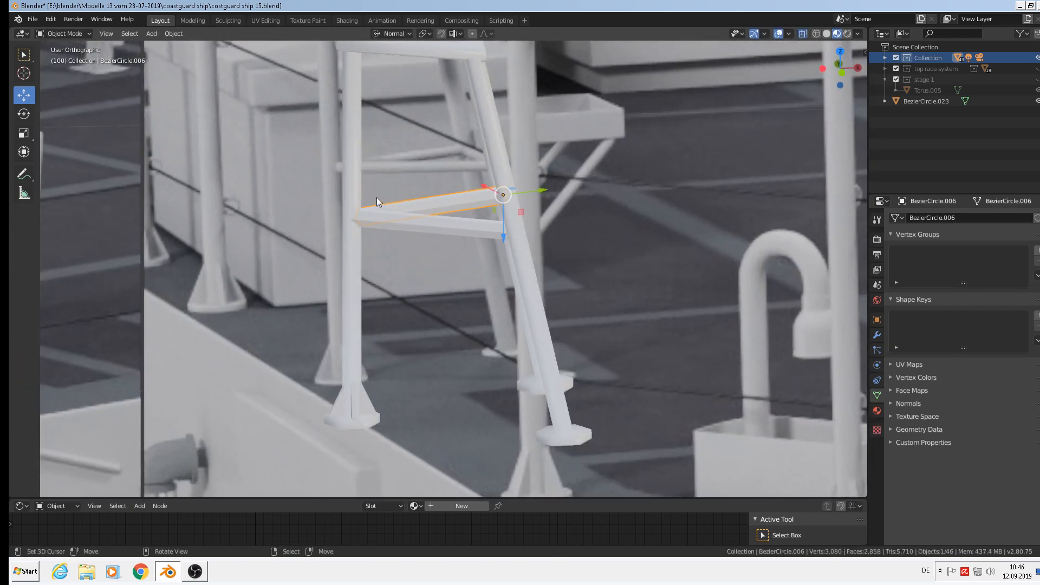
scroll(376, 198, "down", 2)
left_click(393, 33)
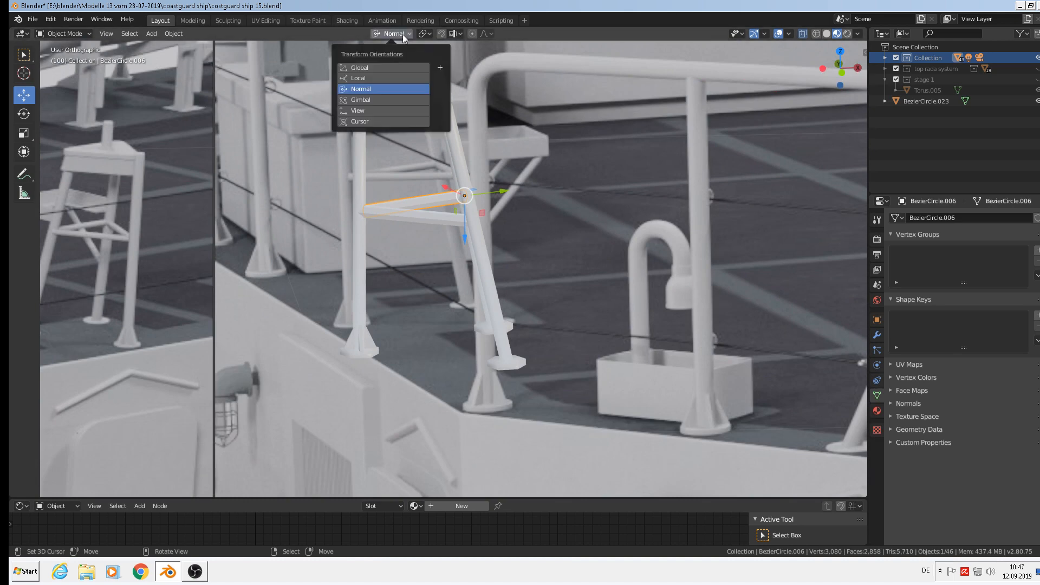
left_click(372, 68)
Examine the reference stand's crossbars and the side tray with its diagonal supports in both reference images
scroll(458, 182, "down", 4)
scroll(383, 223, "up", 3)
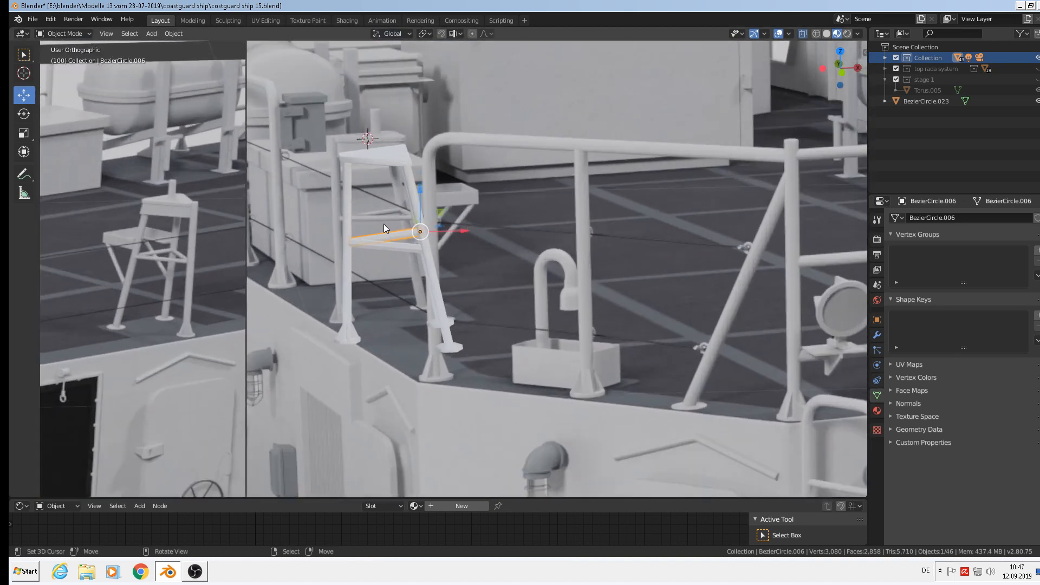
scroll(384, 223, "up", 2)
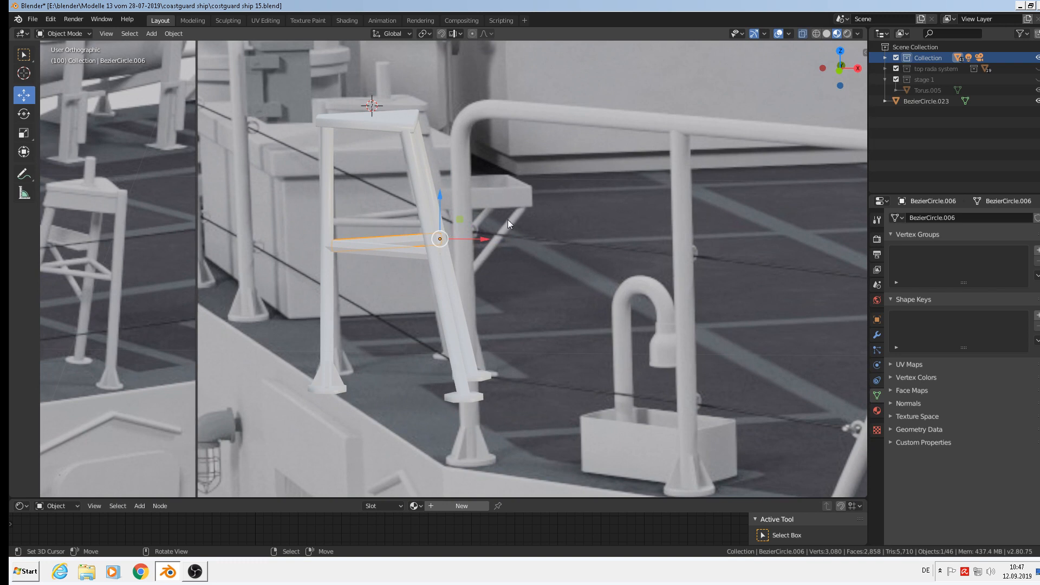
scroll(434, 239, "down", 2)
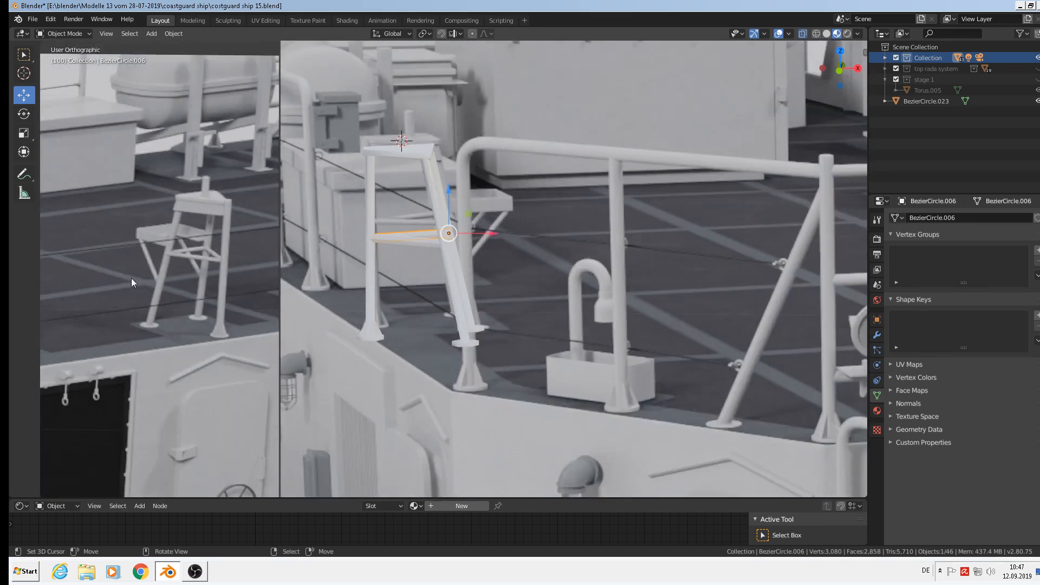
scroll(131, 278, "up", 5)
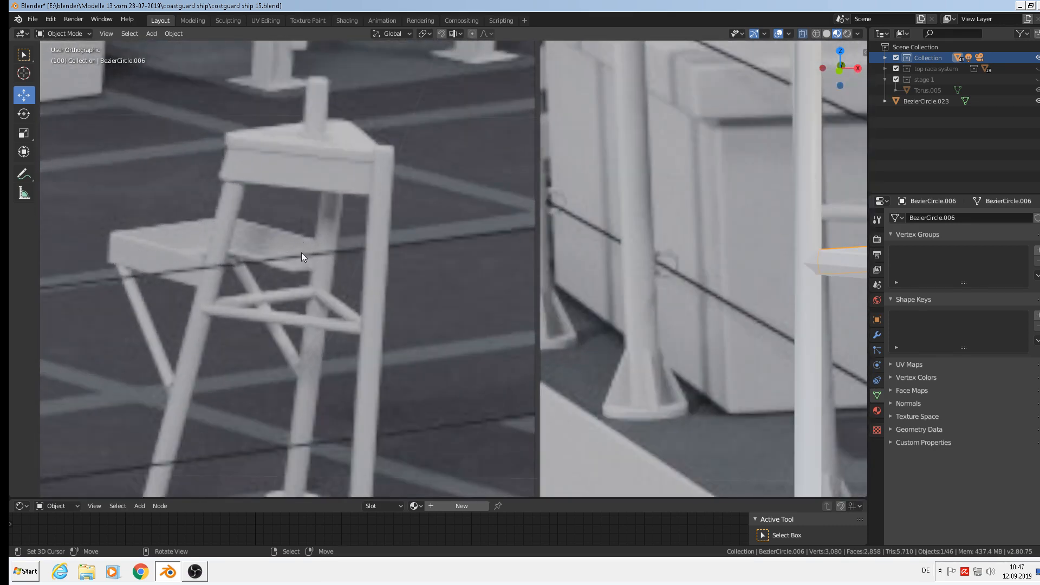
scroll(418, 247, "down", 4)
scroll(769, 225, "down", 2)
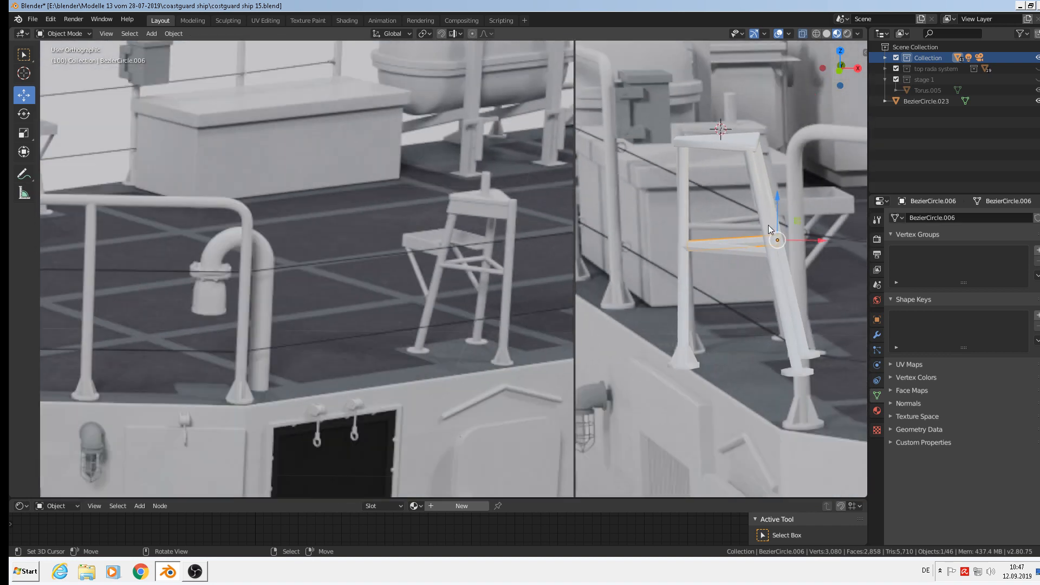
middle_click_drag(768, 225, 385, 231, "shift")
scroll(435, 217, "up", 2)
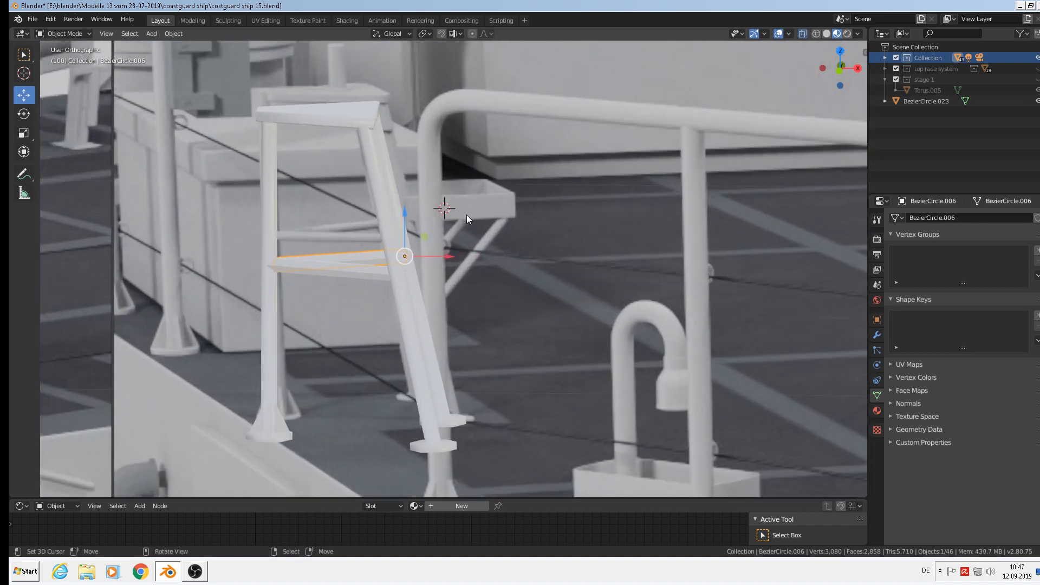
Add a cube mesh at the 3D cursor and scale it down to about 0.007
left_click(457, 222)
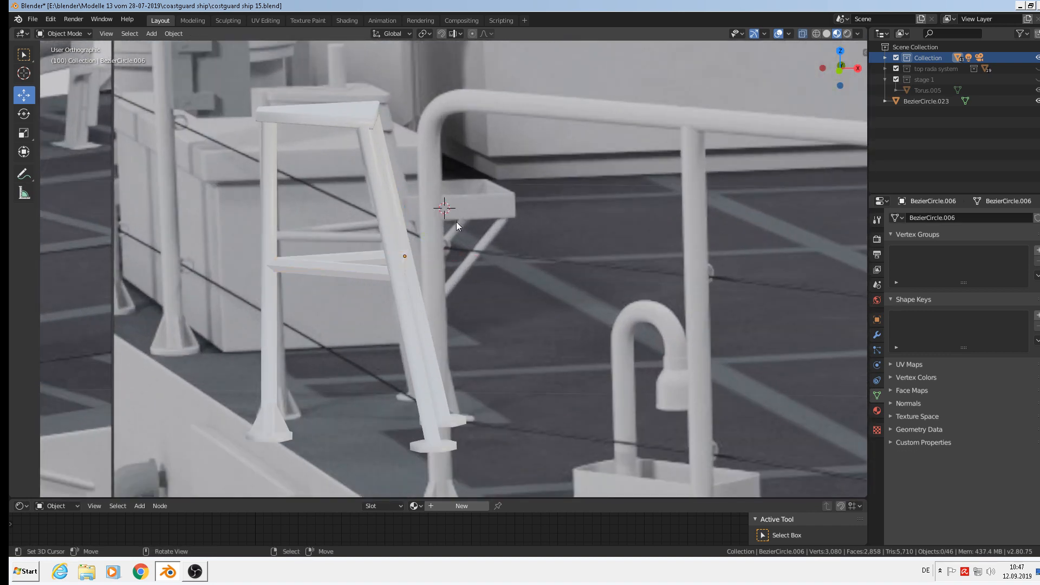
left_click(151, 34)
mouse_move(157, 49)
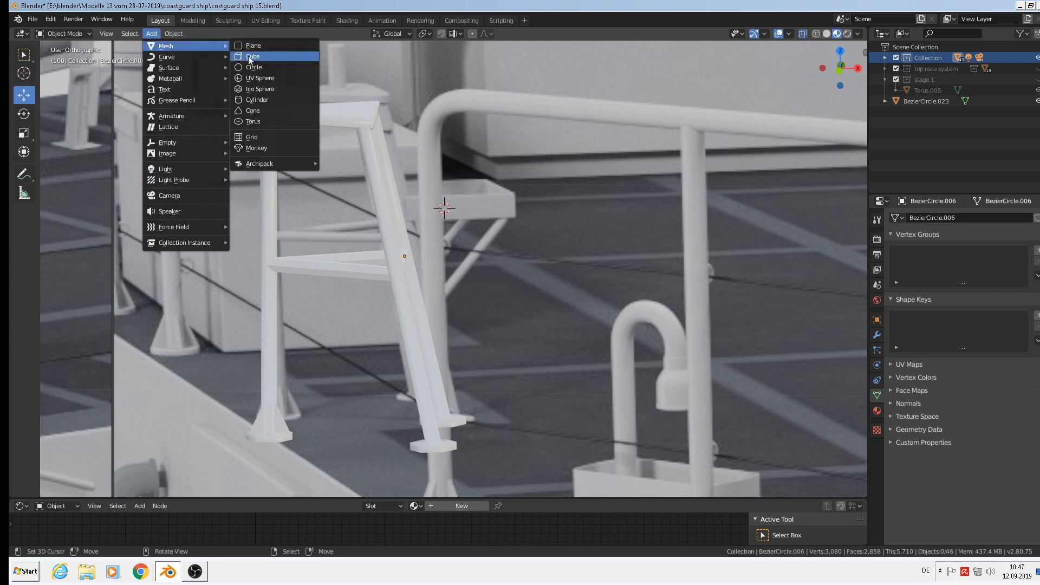
left_click(248, 56)
key("s")
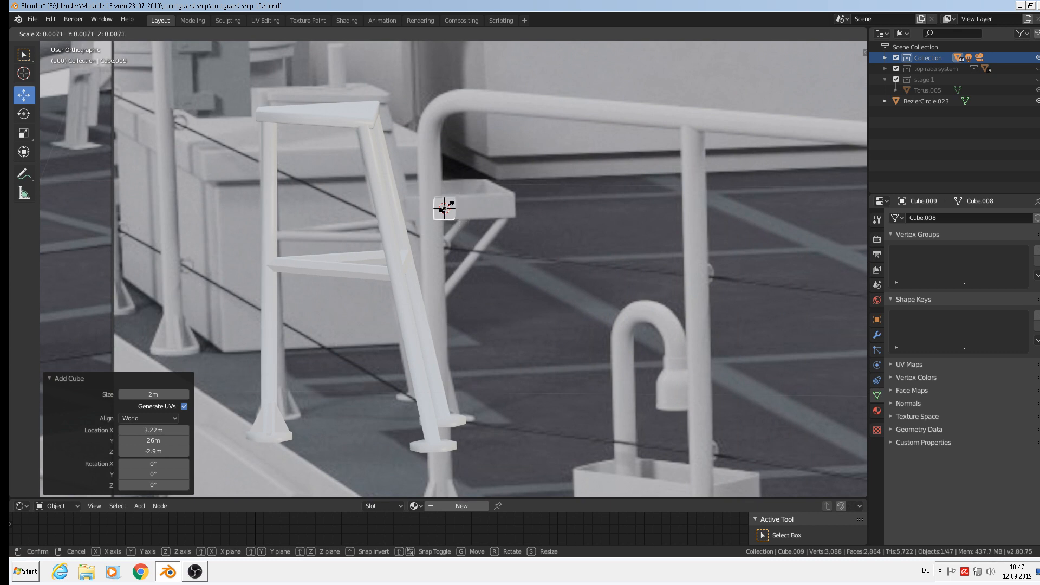
left_click(444, 206)
Scale the small cube up by about 5.785 and flatten it to about 0.207 along Z
key("s")
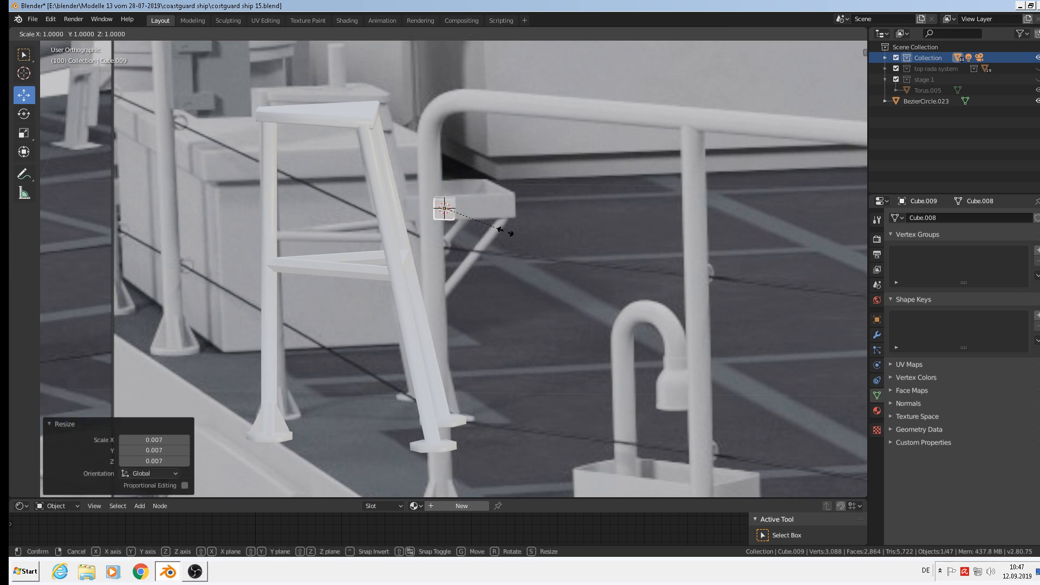
left_click(816, 279)
key("z")
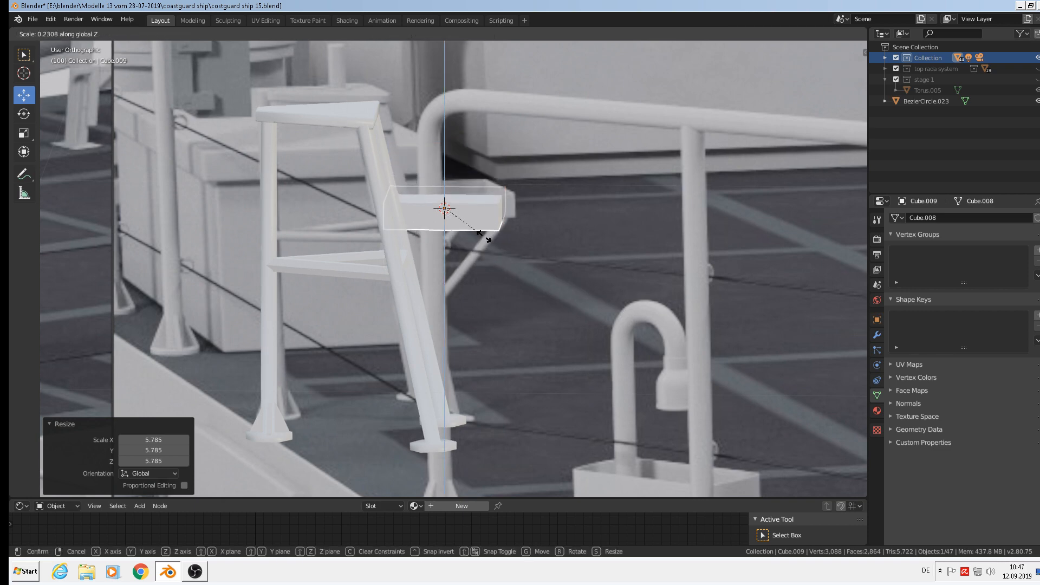
left_click(482, 234)
Move the flattened cube about -0.109 m along Y and about 0.116 m along X, clear of the stand
middle_click_drag(482, 233, 402, 189)
key("g")
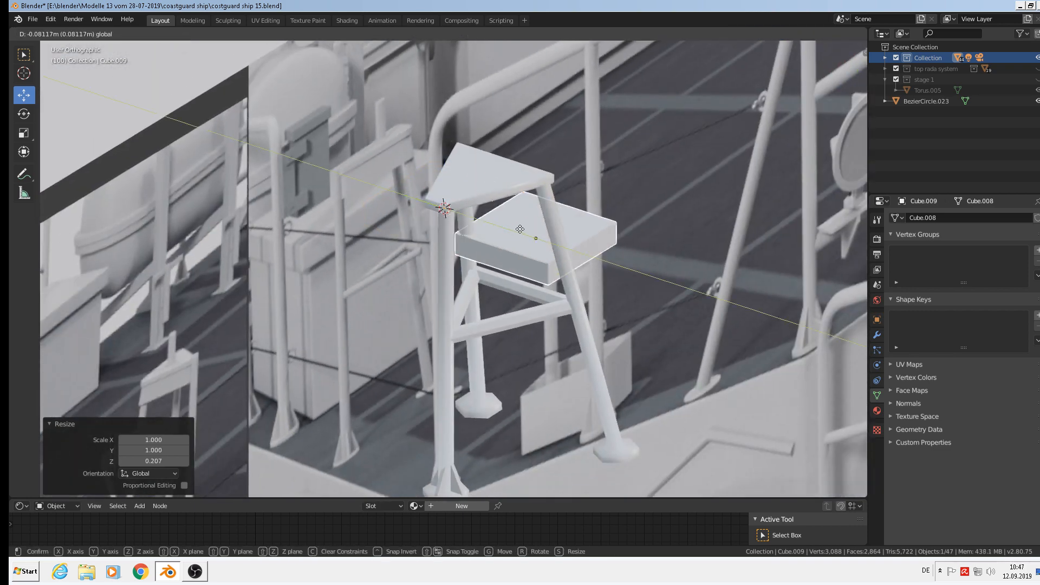
left_click(535, 232)
middle_click_drag(536, 232, 410, 248)
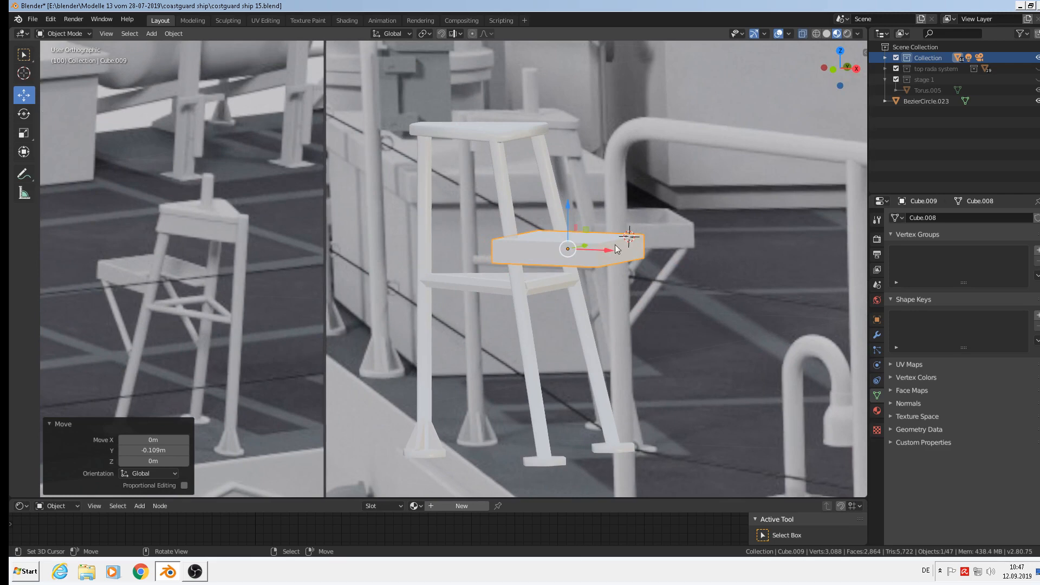
scroll(674, 229, "up", 3)
middle_click_drag(673, 235, 609, 287)
left_click_drag(598, 252, 792, 271)
Cut two loops across the slab and spread them apart by scaling about 2.788 along Y toward its outer edges
middle_click_drag(759, 271, 593, 270)
scroll(636, 246, "up", 2)
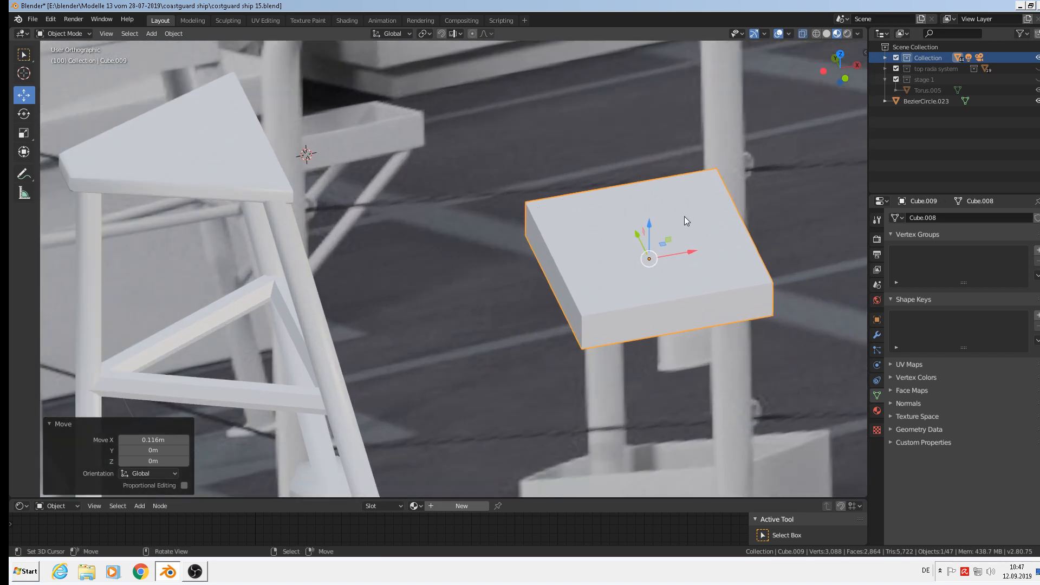
key("Tab")
key("ctrl+r")
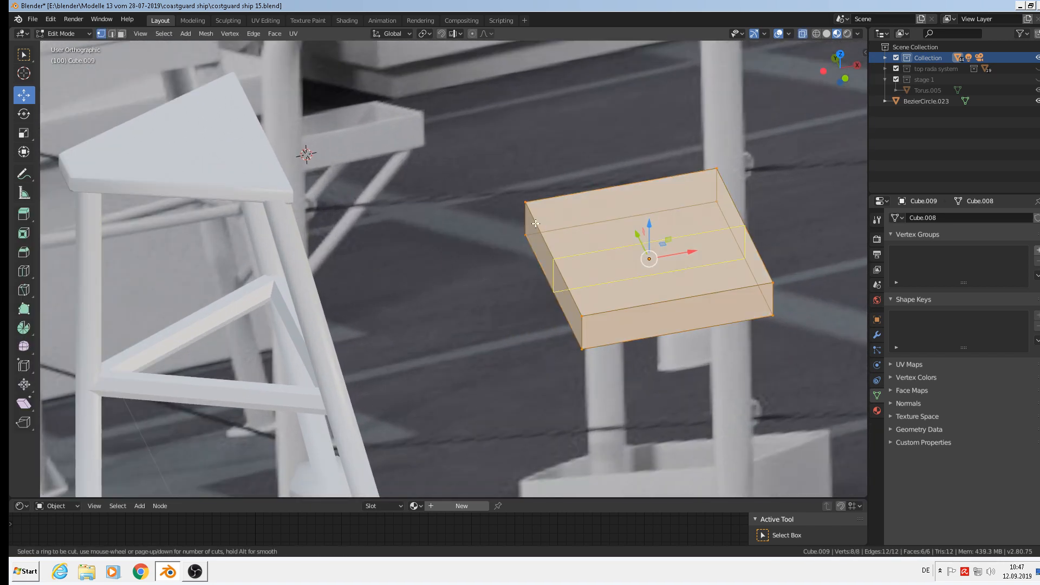
scroll(536, 223, "up", 1)
left_click(535, 224)
right_click(539, 238)
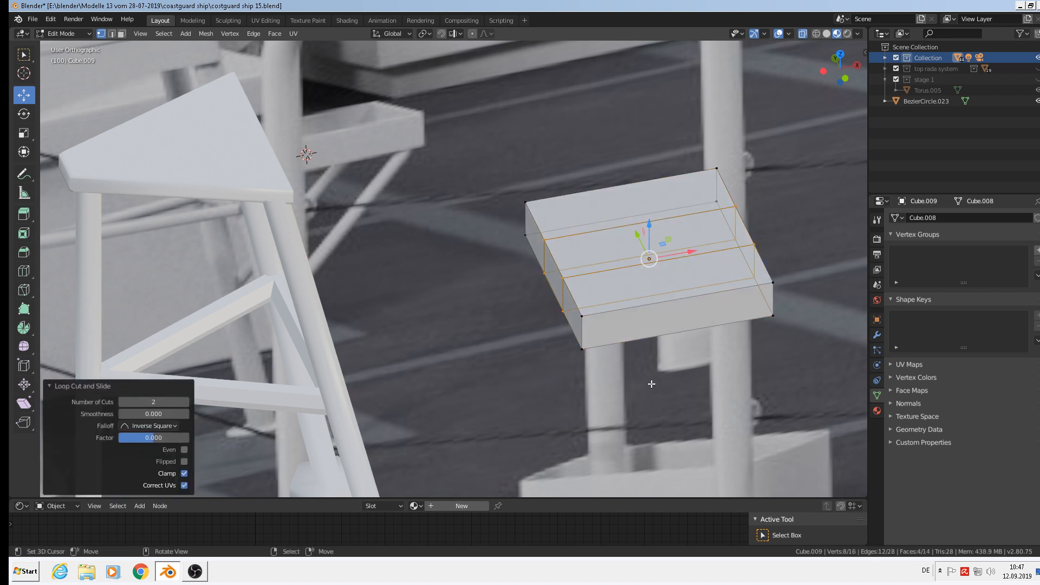
middle_click_drag(652, 385, 671, 388)
key("s")
key("y")
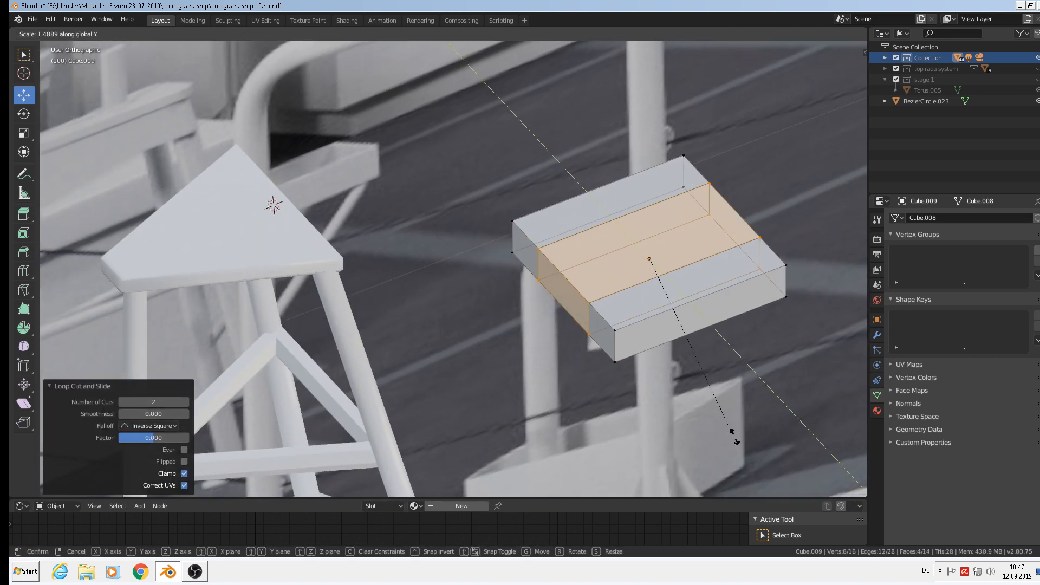
left_click(63, 82)
Add one perpendicular loop cut to the slab and slide it to a factor of about -0.918, near the end away from the stand
middle_click_drag(666, 292, 698, 311)
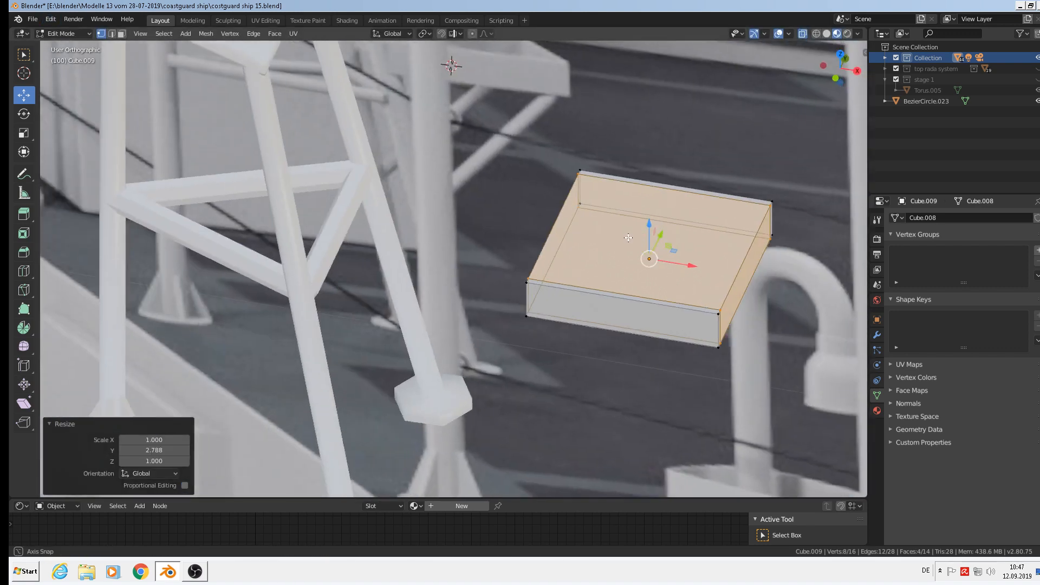
key("ctrl+r")
left_click(698, 311)
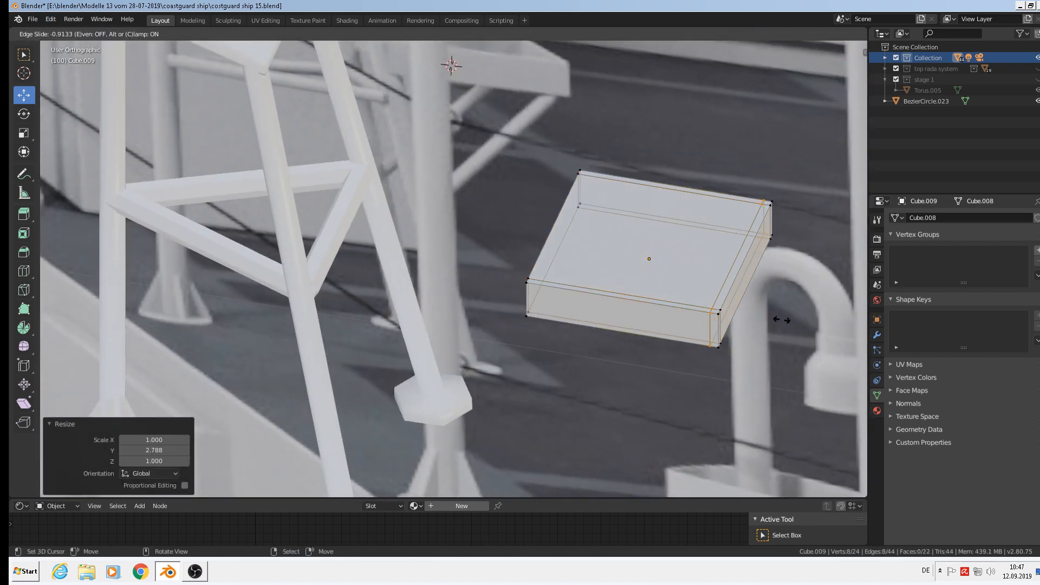
left_click(779, 322)
Delete the upper and lower middle edges on the slab's end facing the stand to open it into a U-shaped frame
middle_click_drag(779, 322, 545, 306)
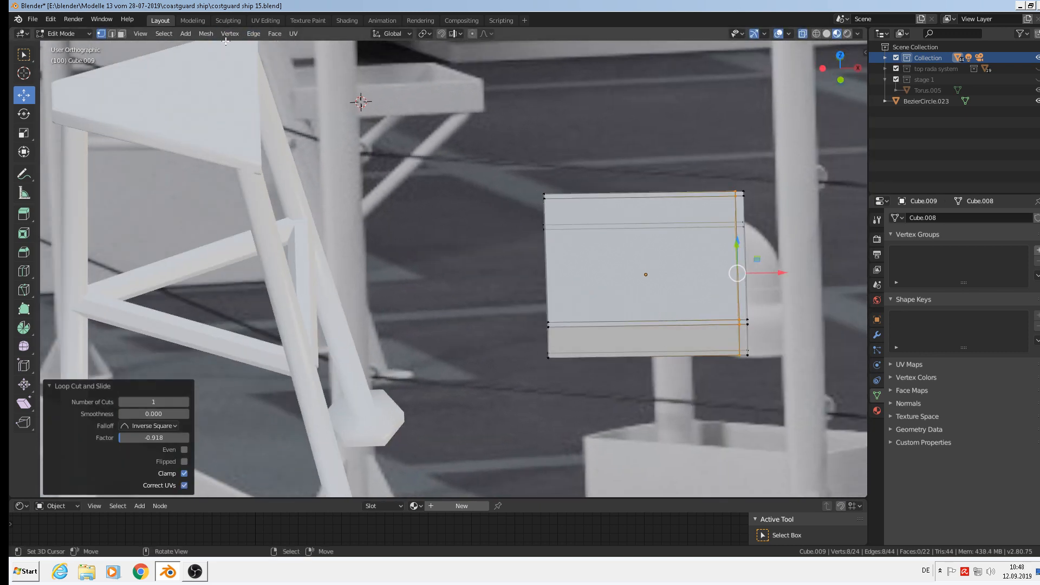
left_click(112, 33)
left_click(552, 263)
middle_click_drag(552, 264, 547, 297)
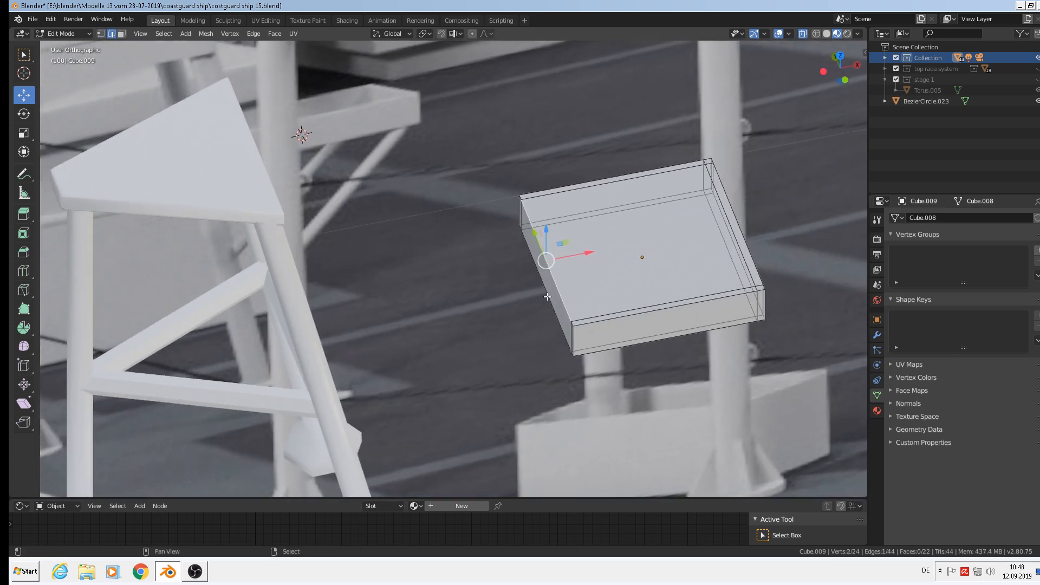
key("x")
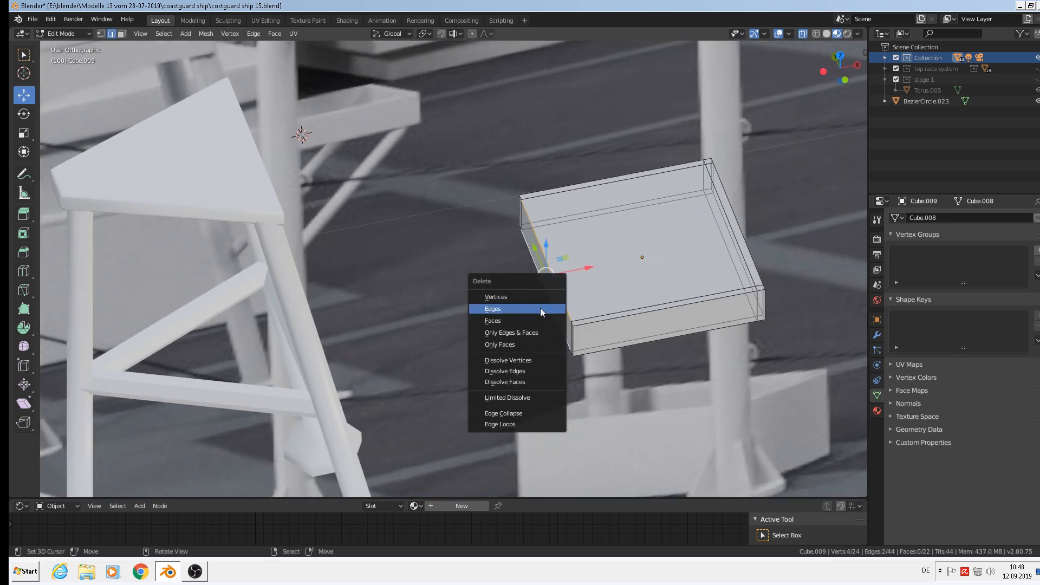
left_click(540, 307)
middle_click_drag(544, 303, 596, 222)
scroll(596, 218, "up", 4)
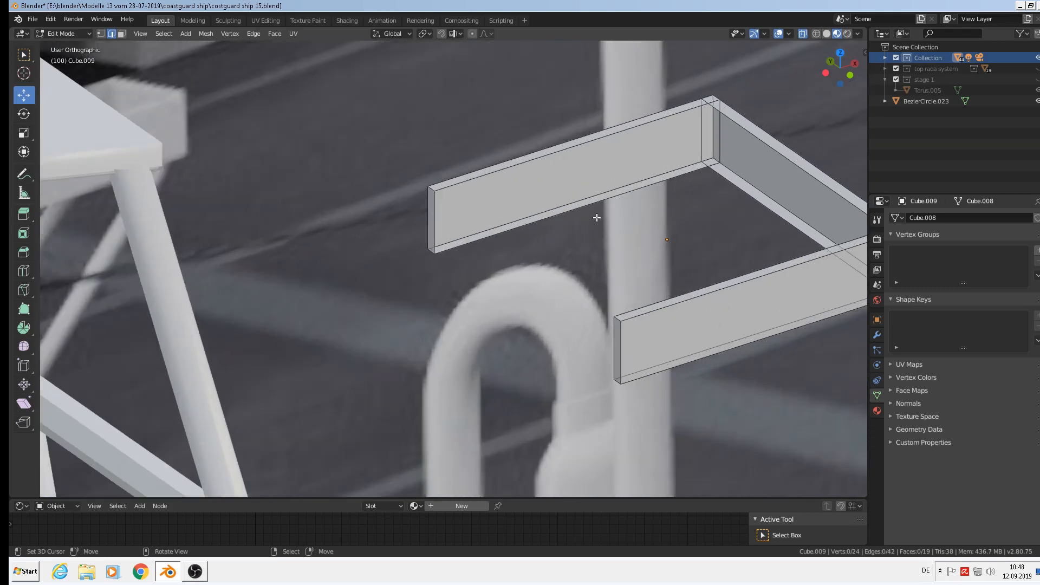
Fill the open inner sides of the U-shaped frame's three walls with faces between their upper and lower inner edges
left_click(587, 210)
right_click(554, 153, "shift")
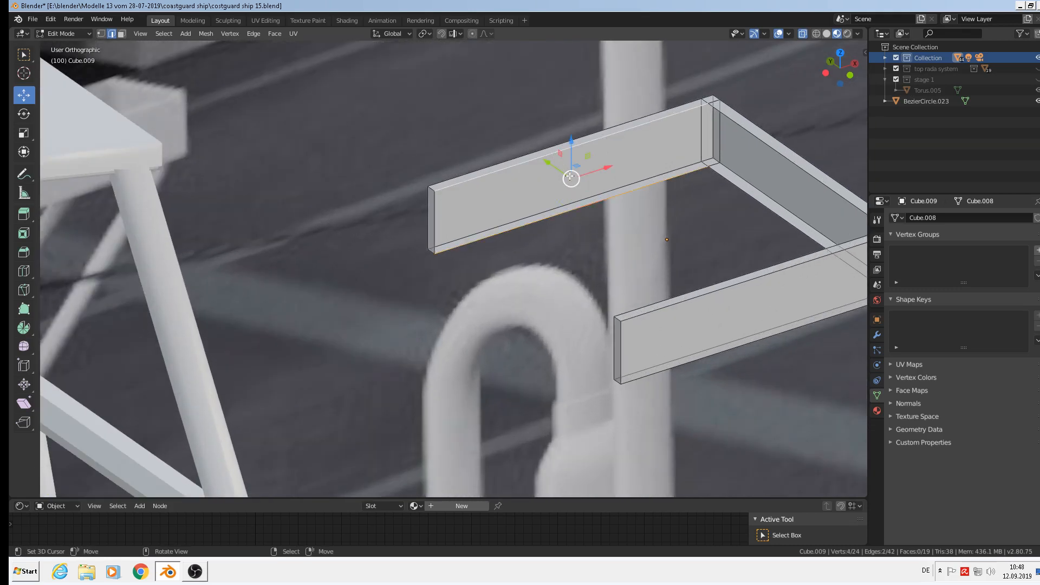
key("f")
right_click(753, 134)
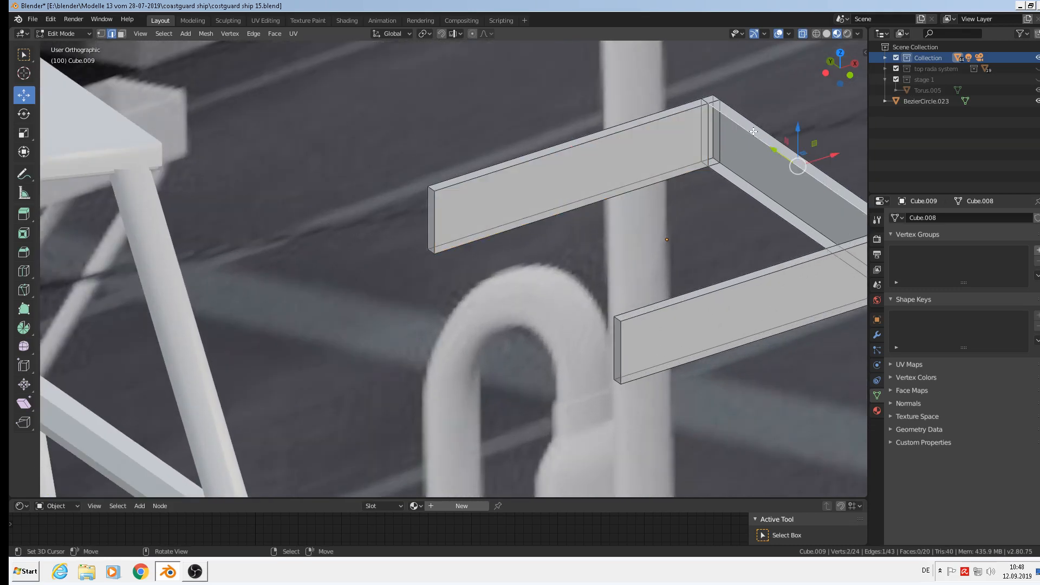
right_click(746, 182, "shift")
right_click(757, 178, "shift")
right_click(744, 188, "shift")
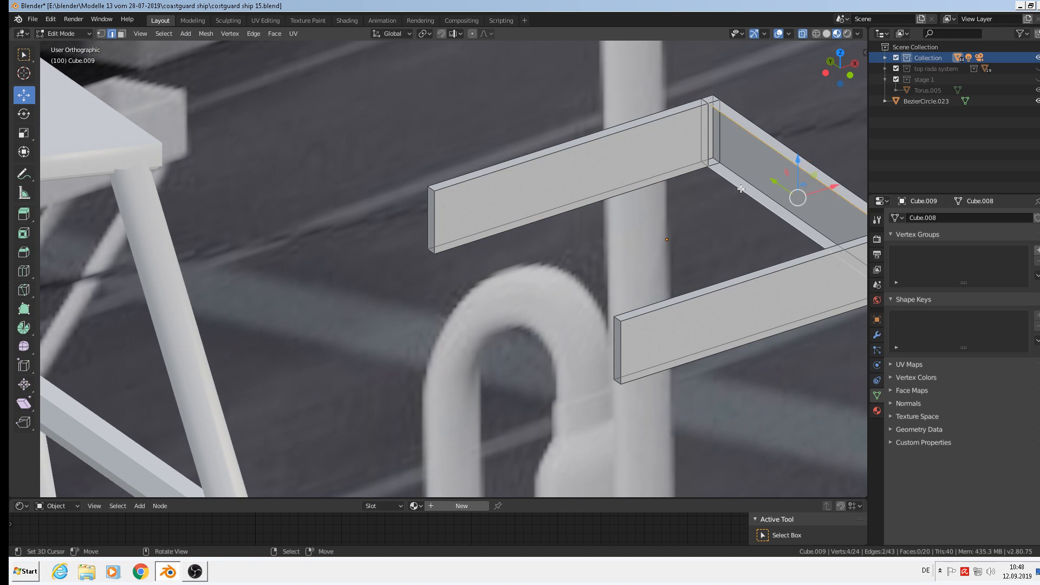
key("f")
middle_click_drag(730, 204, 708, 270)
right_click(705, 297)
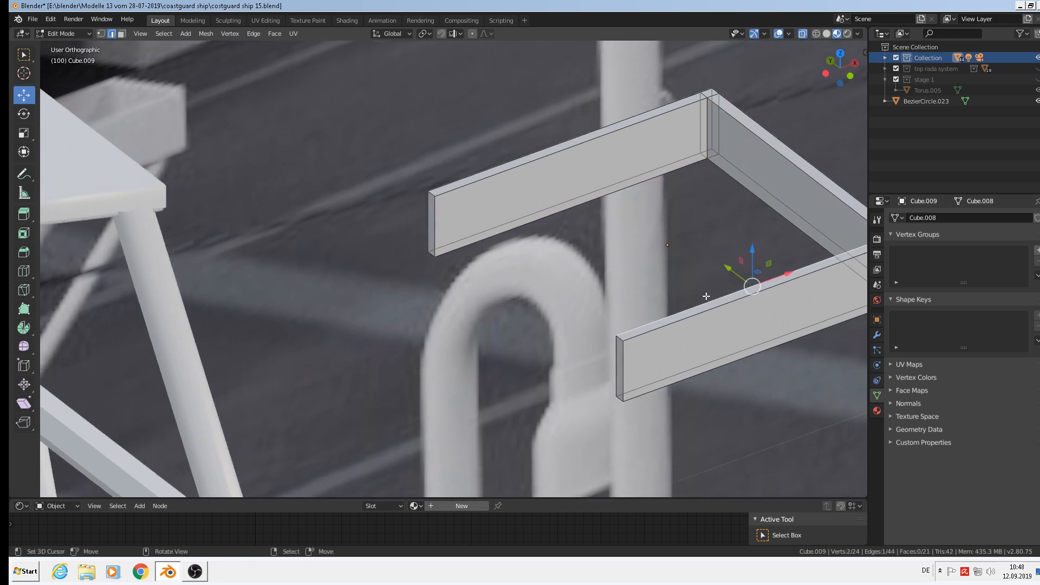
right_click(704, 353, "shift")
key("Tab")
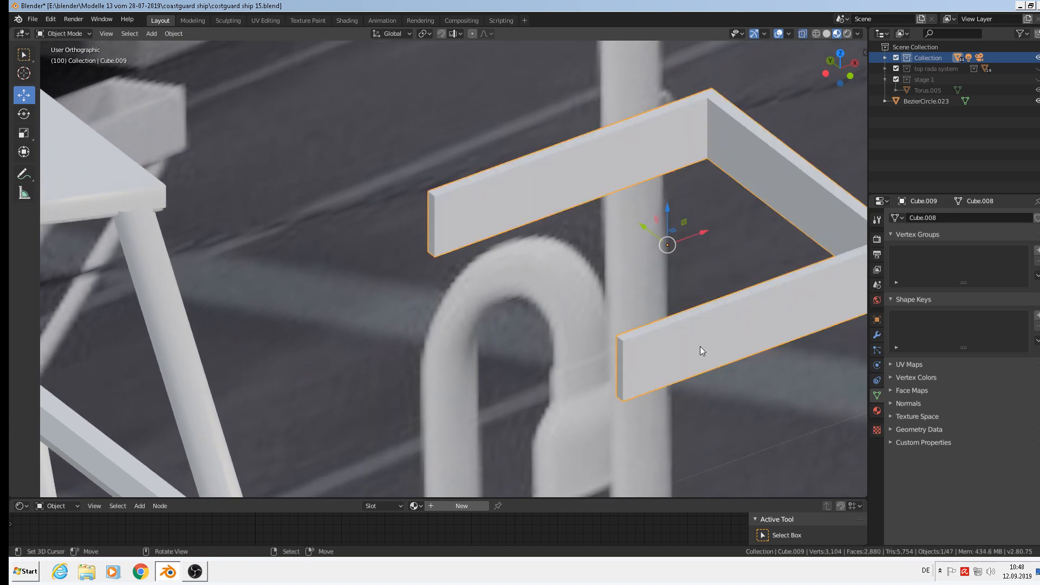
Examine the shape of the side tray and its supports in the reference image beside the modelled stand
scroll(700, 346, "down", 6)
middle_click_drag(641, 334, 598, 331)
middle_click_drag(406, 286, 599, 250, "shift")
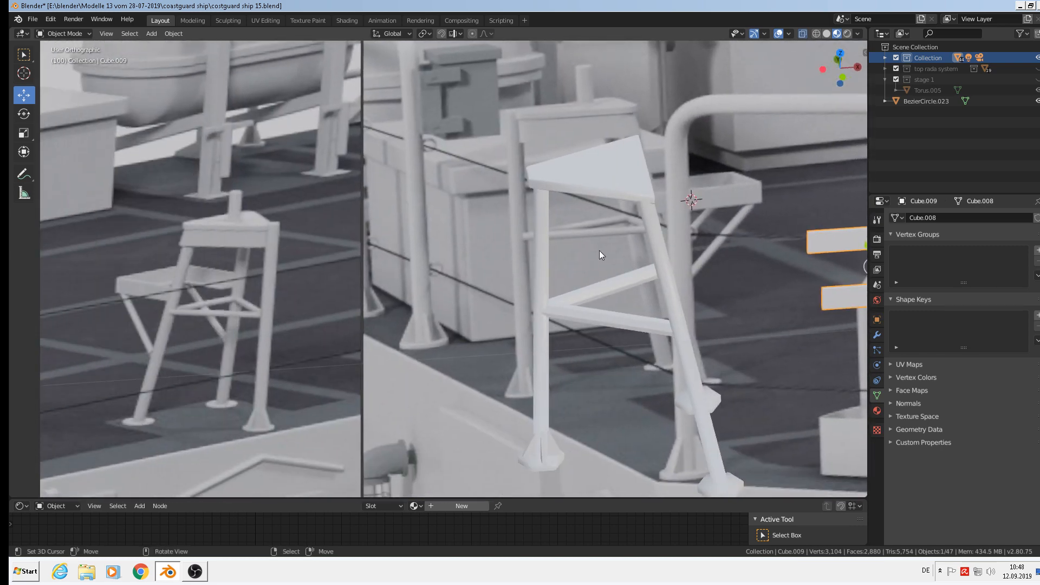
scroll(600, 251, "down", 1)
scroll(249, 275, "up", 3)
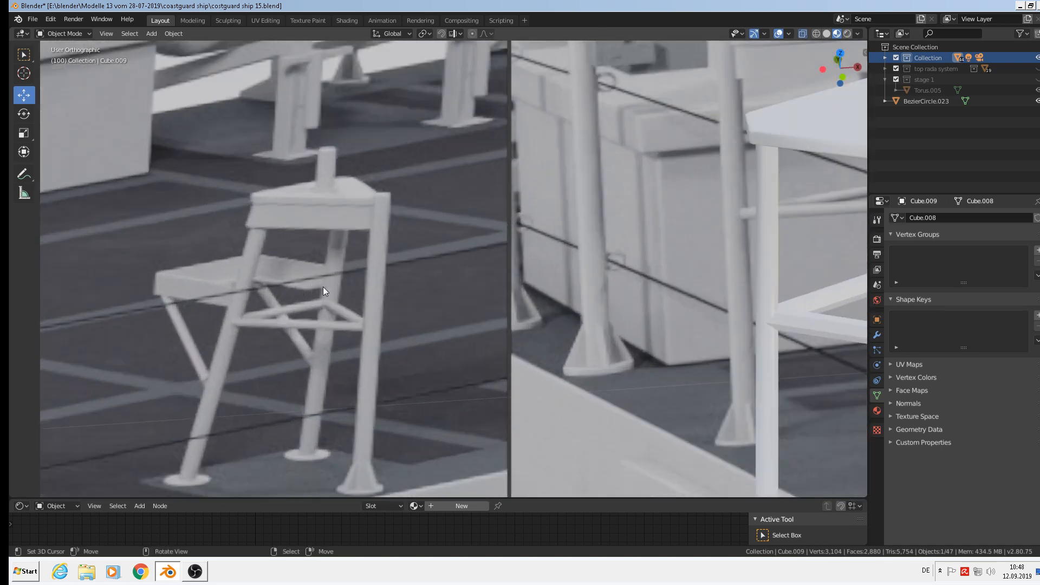
middle_click_drag(431, 306, 765, 239, "shift")
middle_click_drag(745, 183, 539, 200, "shift")
scroll(513, 203, "up", 2)
Extrude the lower inner edges of both side walls inward at scale 0.821 and stretch them about 1.2 along X to match the walls
key("Tab")
scroll(592, 145, "up", 2)
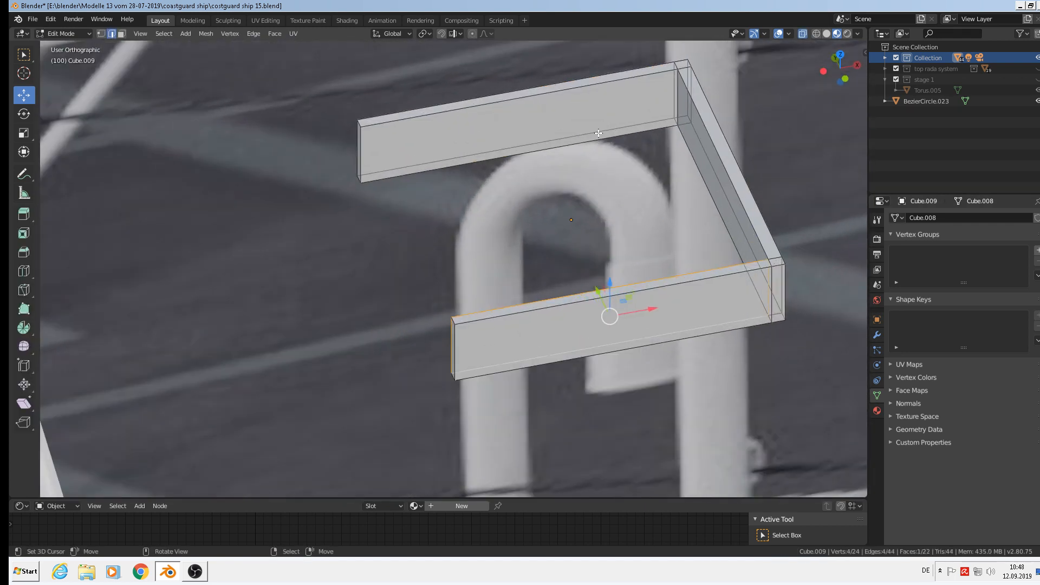
left_click(598, 133)
middle_click_drag(636, 199, 694, 264, "shift")
left_click(649, 364, "shift")
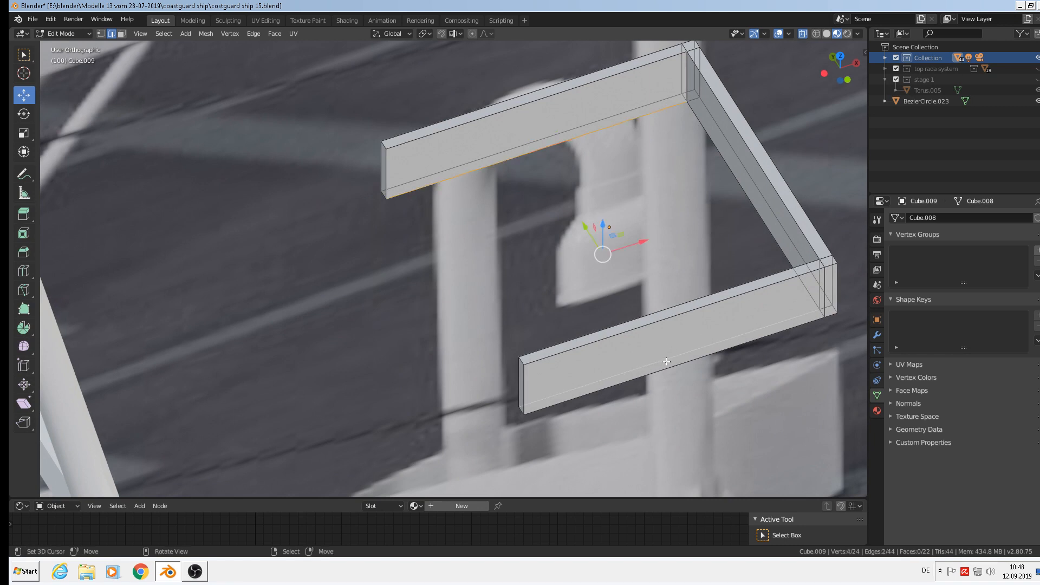
key("e")
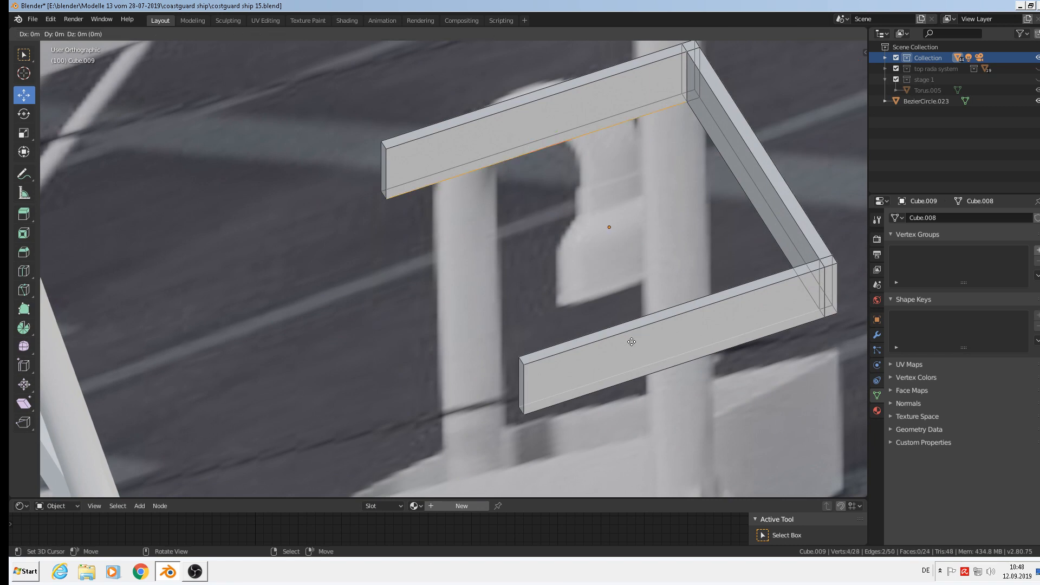
key("s")
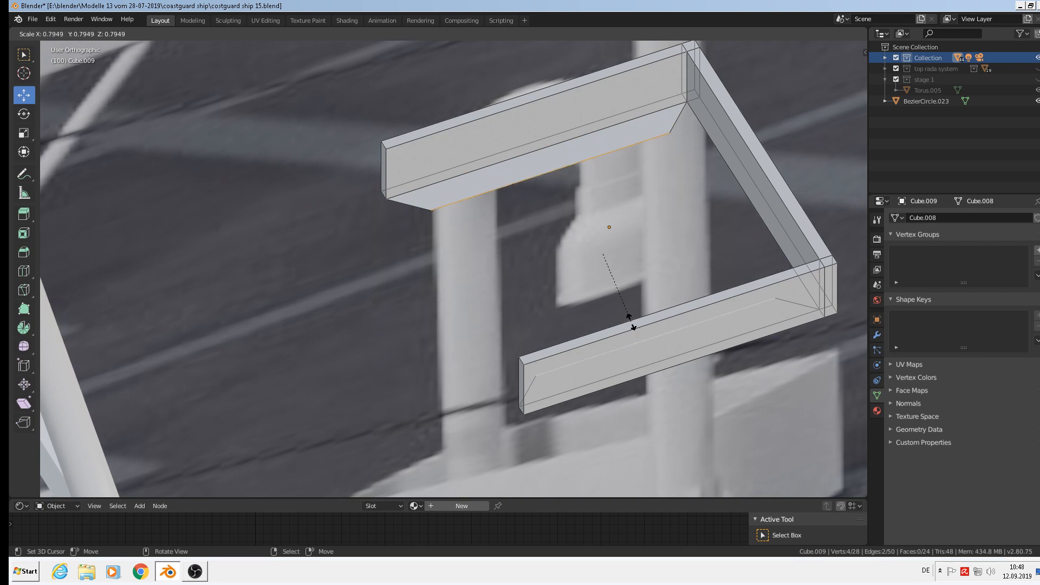
left_click(633, 324)
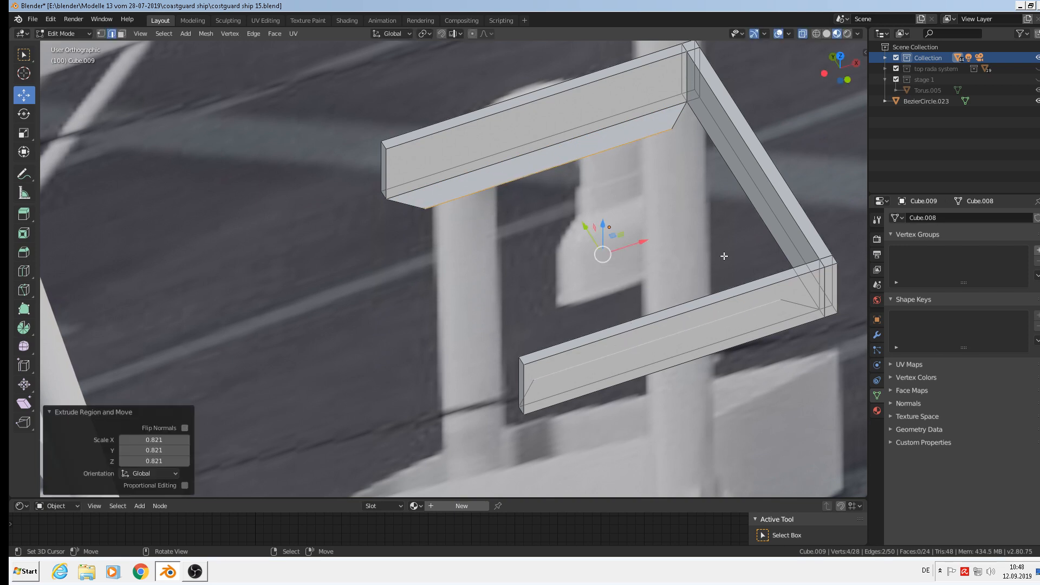
key("s")
key("x")
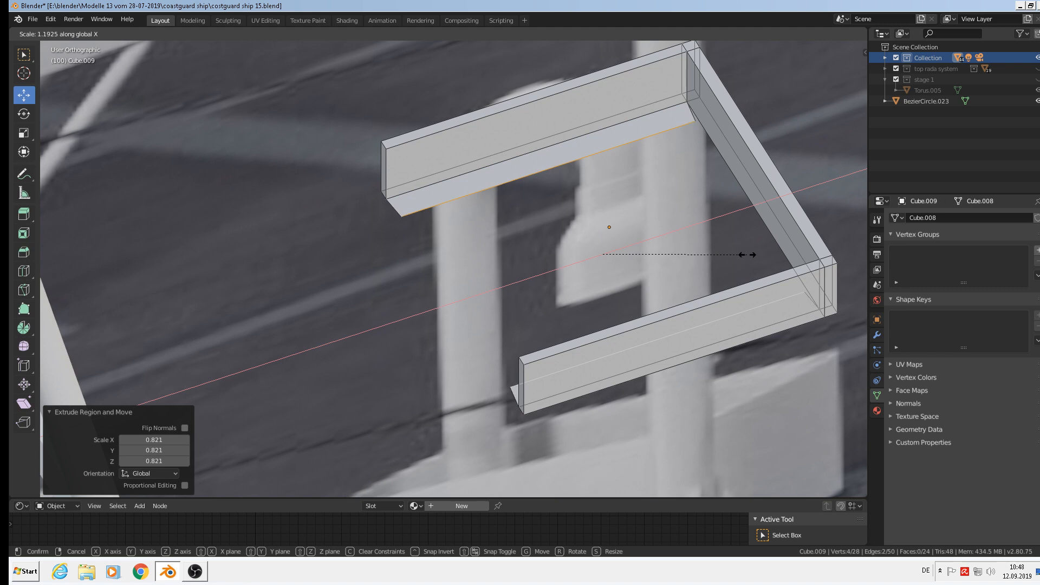
left_click(752, 254)
Extrude the lower inner edge of the end wall along X toward the frame's open end to form a ledge
left_click(730, 177)
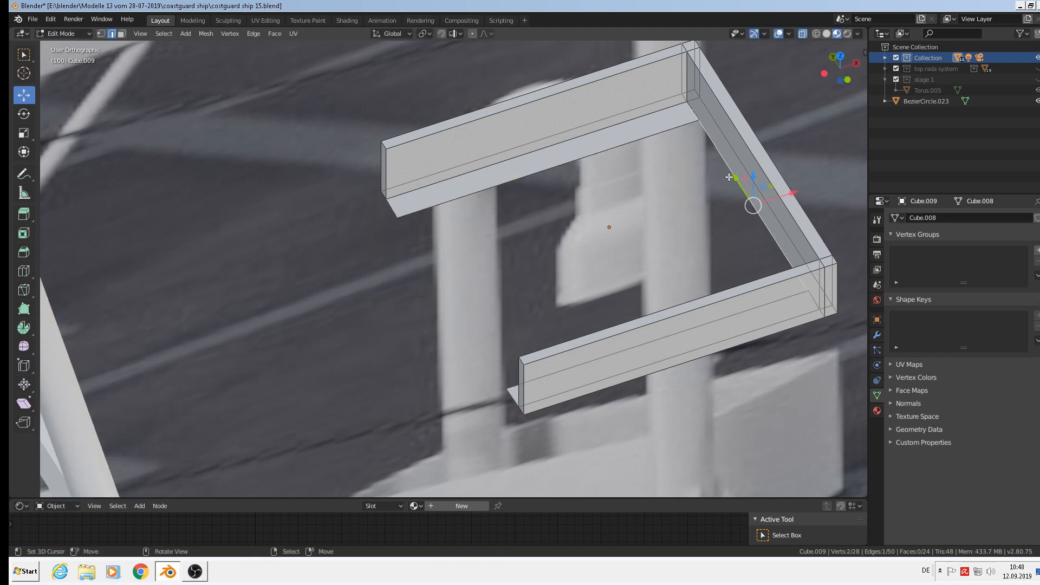
right_click(780, 212)
left_click_drag(792, 196, 768, 204)
key("Tab")
middle_click_drag(768, 204, 724, 255)
scroll(509, 216, "up", 4)
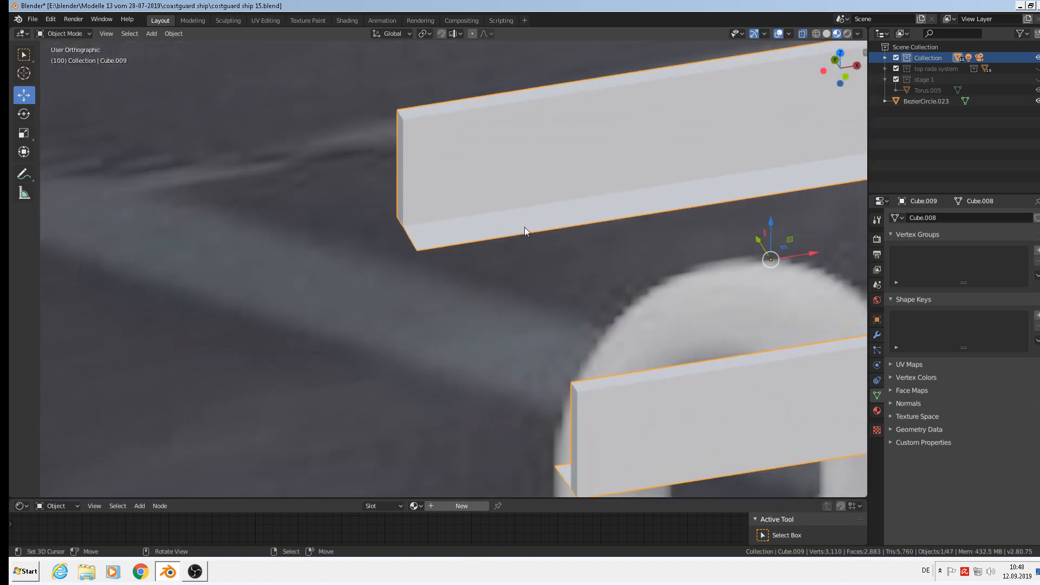
Select the three inner ledge faces and extrude them slightly upward along Z to give the ledge thickness
key("Tab")
scroll(504, 240, "up", 1)
scroll(425, 184, "down", 3)
middle_click_drag(504, 240, 417, 180, "shift")
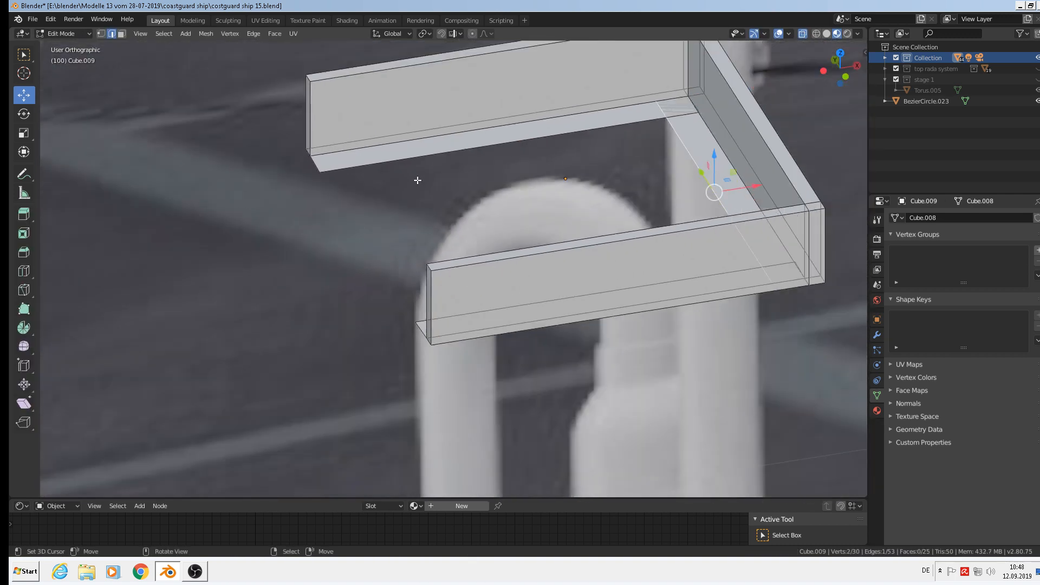
left_click(122, 36)
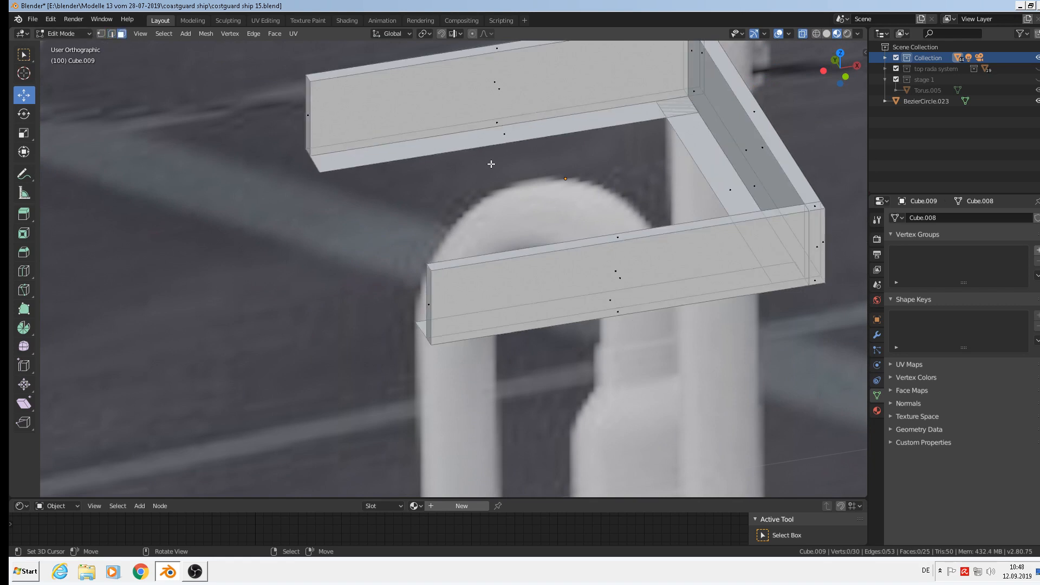
left_click(504, 134)
left_click(720, 177, "shift")
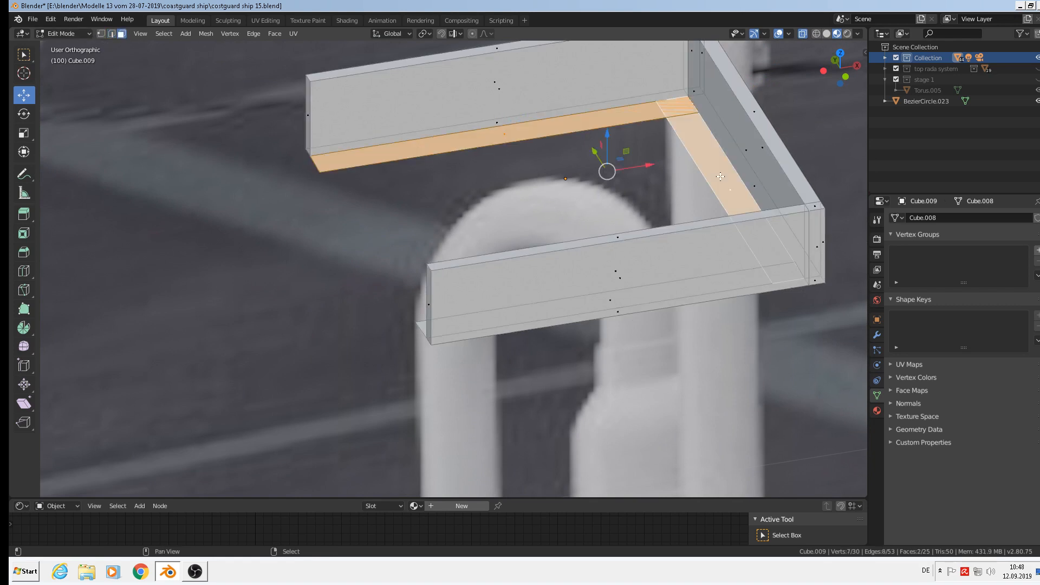
left_click(642, 296, "shift")
key("e")
key("Escape")
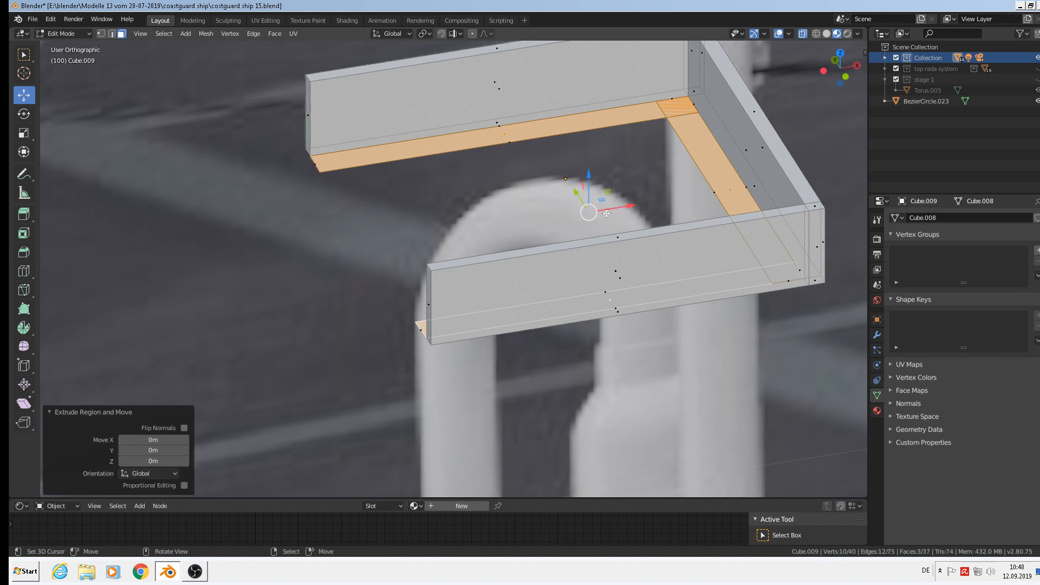
left_click_drag(594, 180, 596, 168)
key("Tab")
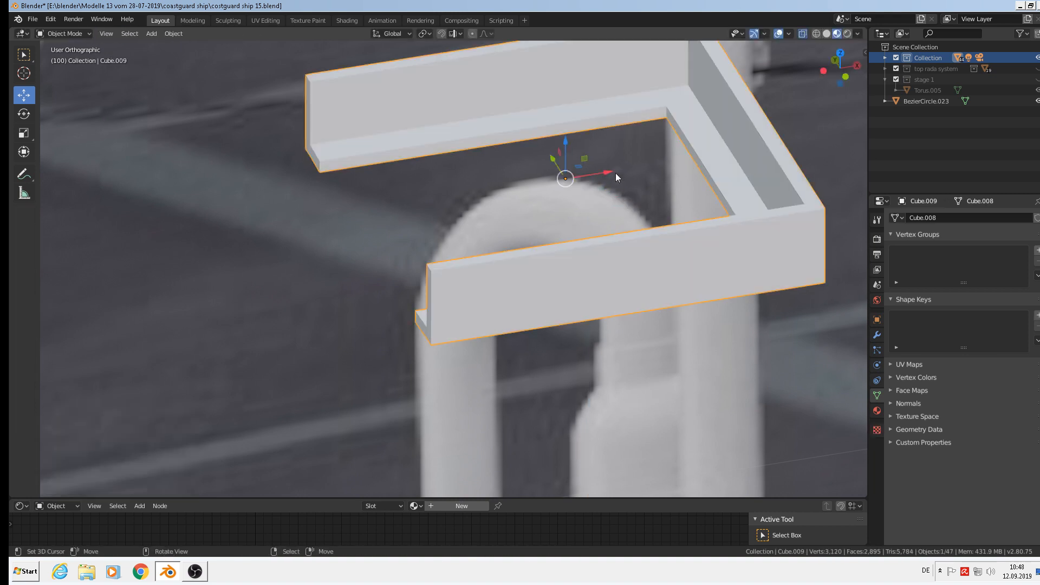
Move the tray frame to the stand by about -0.111 m along X, 0.002 m along Z and 0.0199 m along Y
scroll(554, 151, "down", 10)
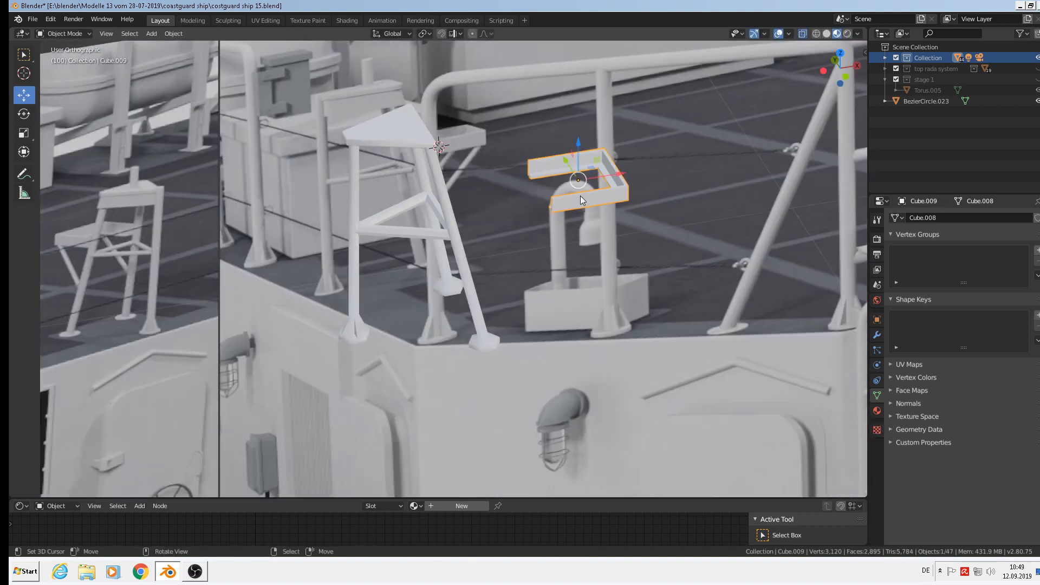
key("KP_1")
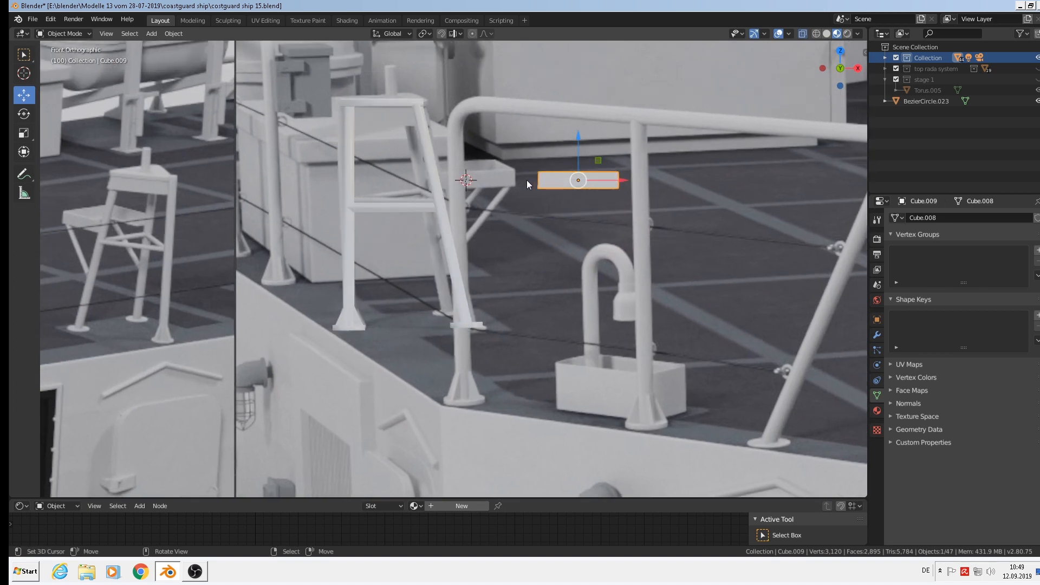
key("g")
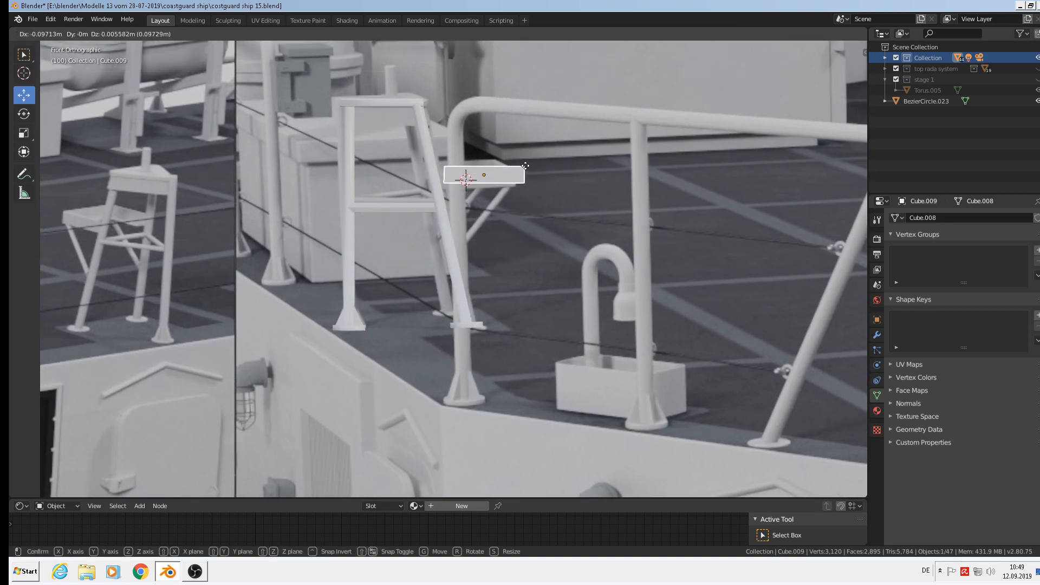
left_click(515, 169)
middle_click_drag(512, 177, 460, 217)
key("g")
key("y")
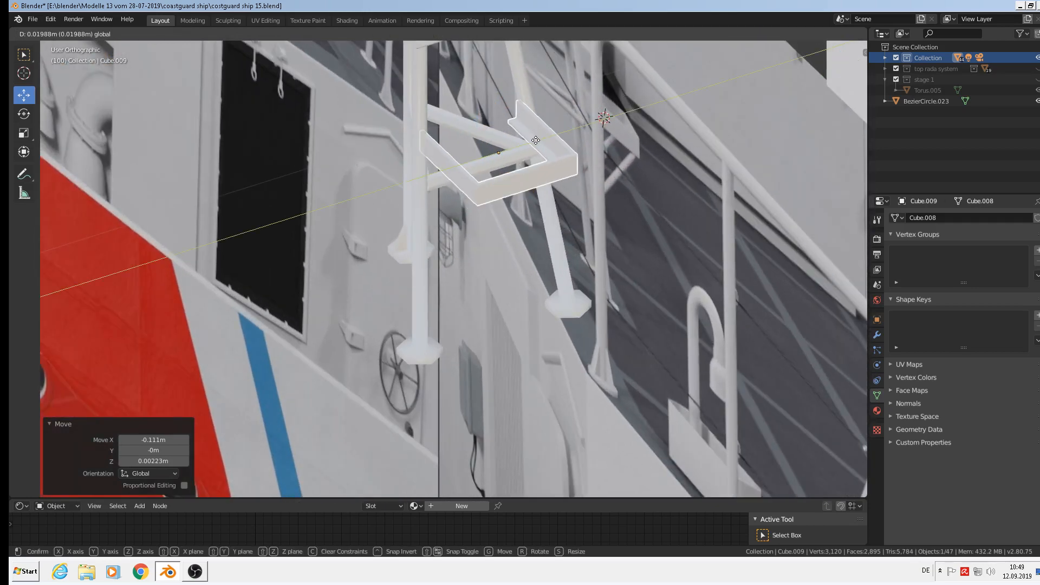
left_click(536, 142)
Nudge the tray about -0.0039 m along X into the stand and back out by the same amount
middle_click_drag(571, 175, 640, 155)
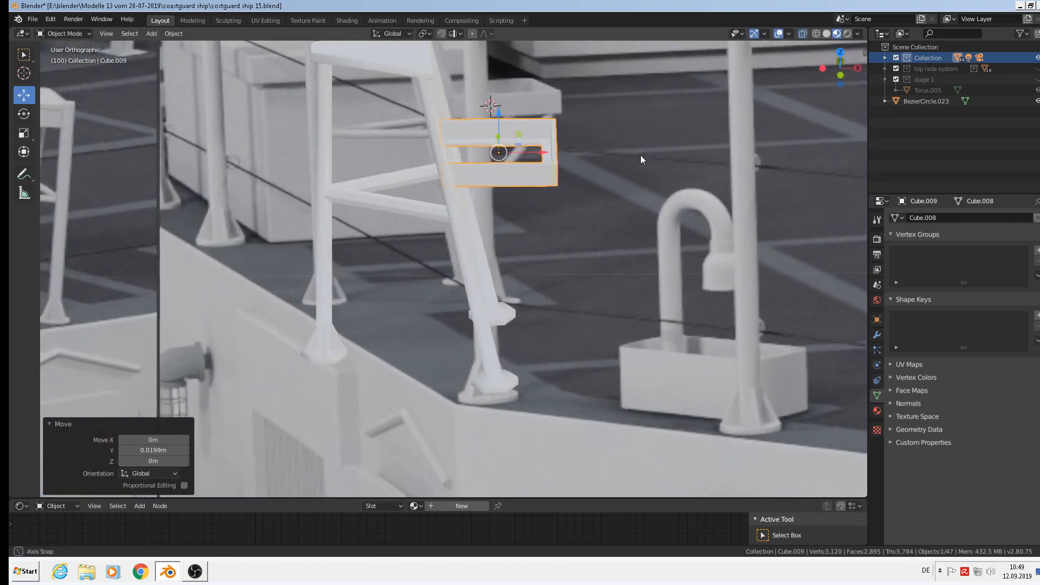
key("g")
key("x")
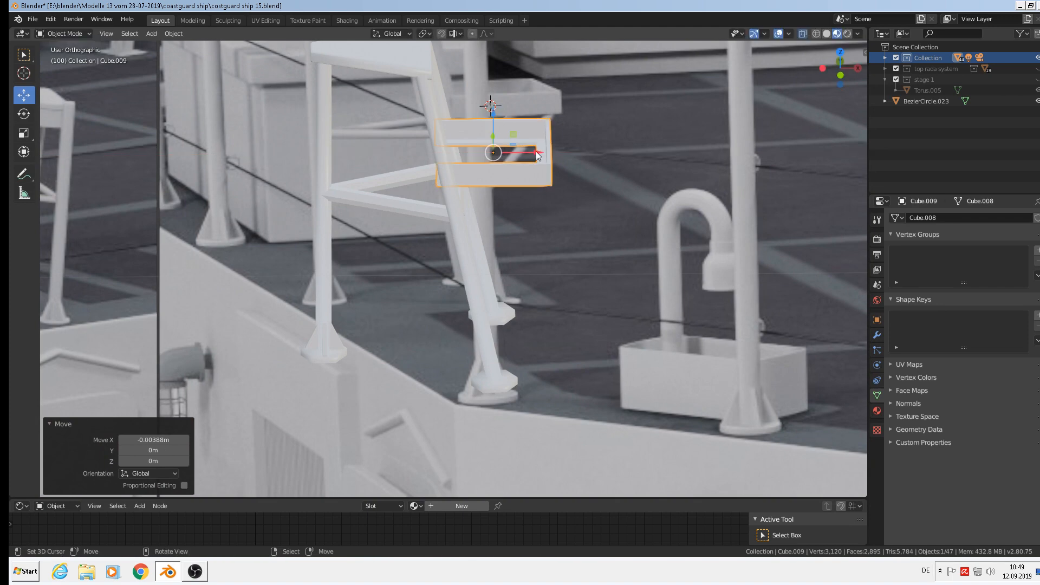
left_click(535, 151)
mouse_move(535, 151)
middle_mouse_down()
mouse_move(587, 148)
mouse_move(525, 151)
middle_mouse_up()
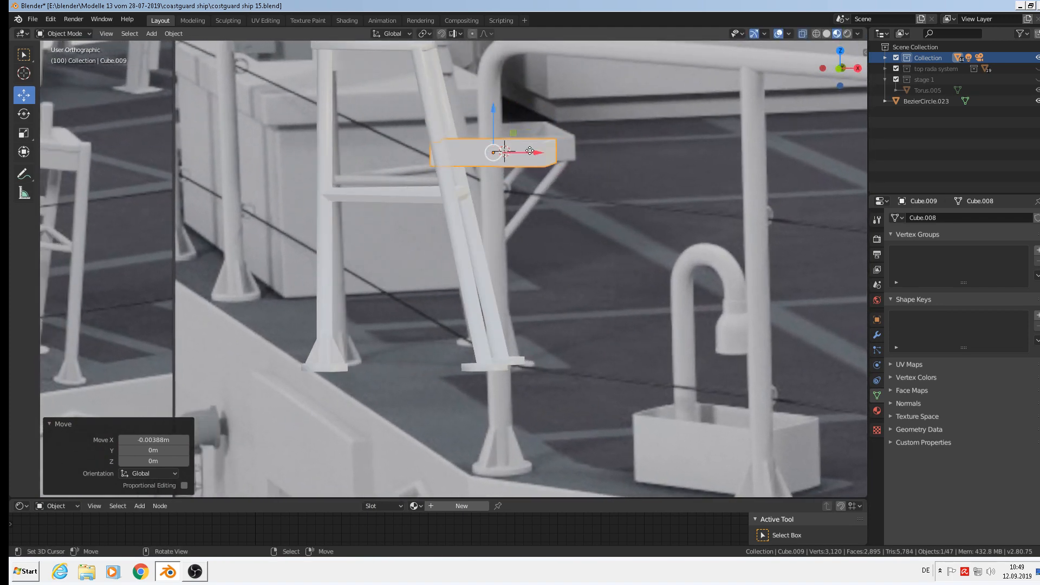
left_click_drag(530, 151, 535, 151)
scroll(535, 162, "down", 3)
middle_click_drag(536, 163, 558, 177)
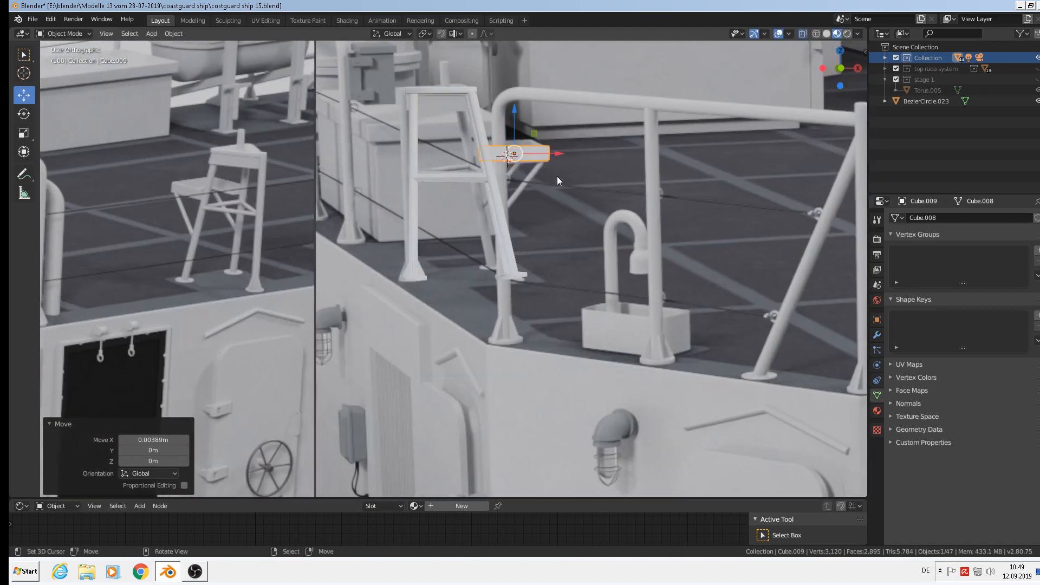
Duplicate the stand's horizontal crossbar and place the copy on the side tray, offset about 0.065 m along X and 0.028 m along Z
scroll(507, 203, "up", 2)
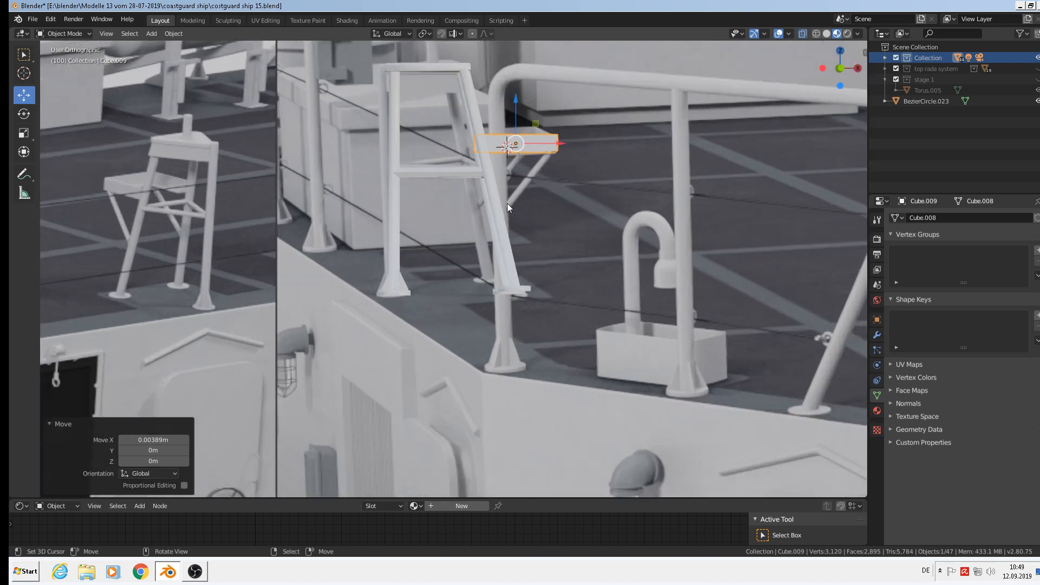
left_click(444, 166)
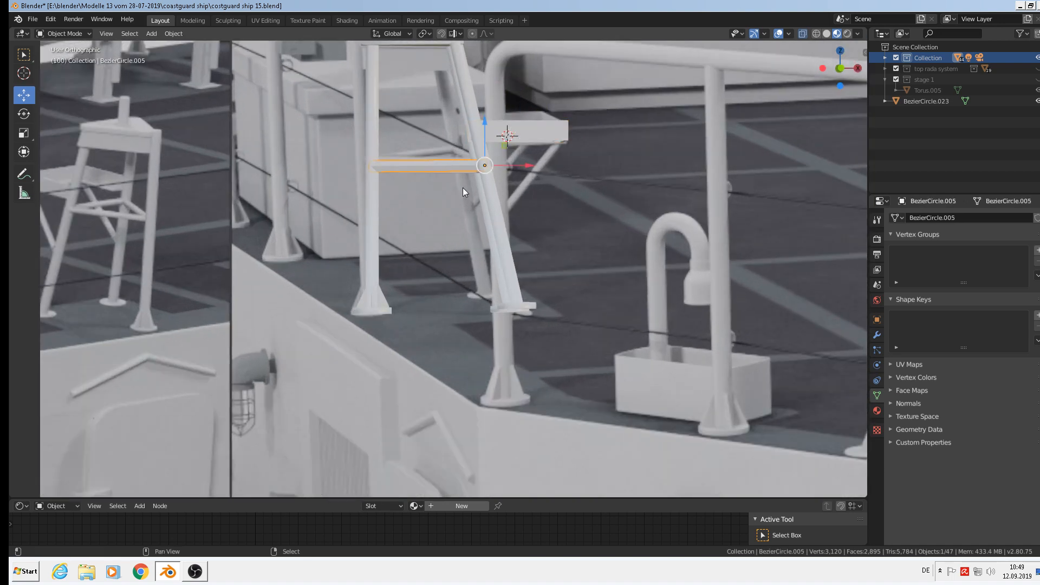
key("shift+d")
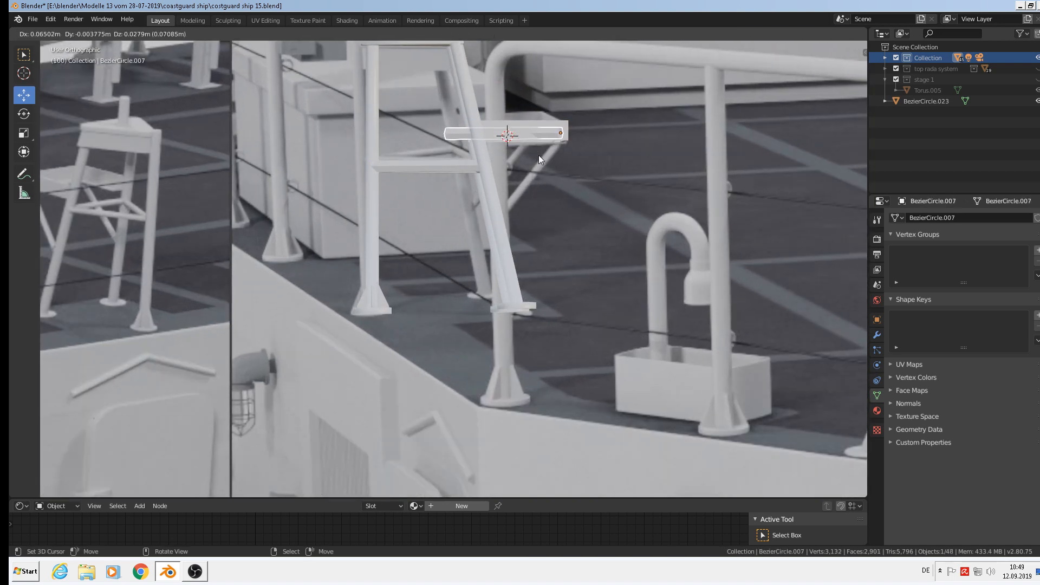
left_click(539, 155)
Rotate the copied bar about -57.2° around the Y axis so it slants down from the tray toward the leg
key("r")
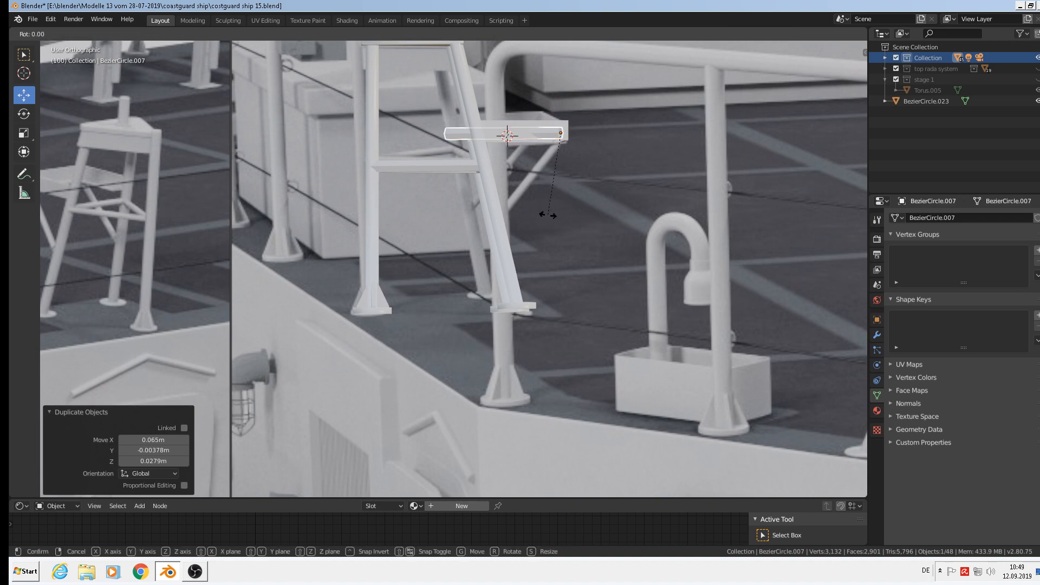
key("y")
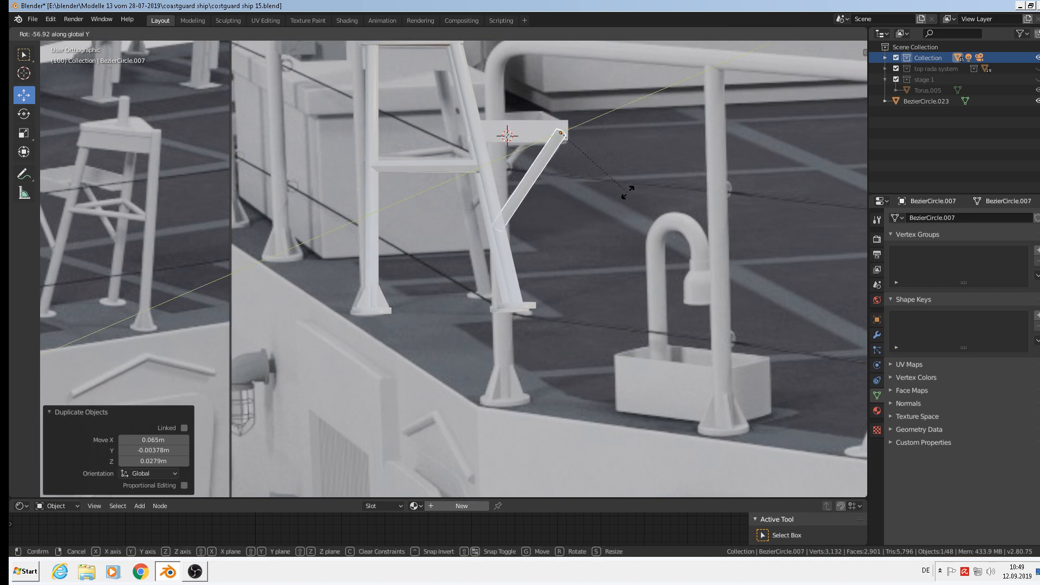
left_click(627, 194)
In the right view, shift the brace about 0.0112 m along Y and rotate it about -41.1° around X to follow the splayed leg
middle_click_drag(629, 193, 493, 164)
key("KP_3")
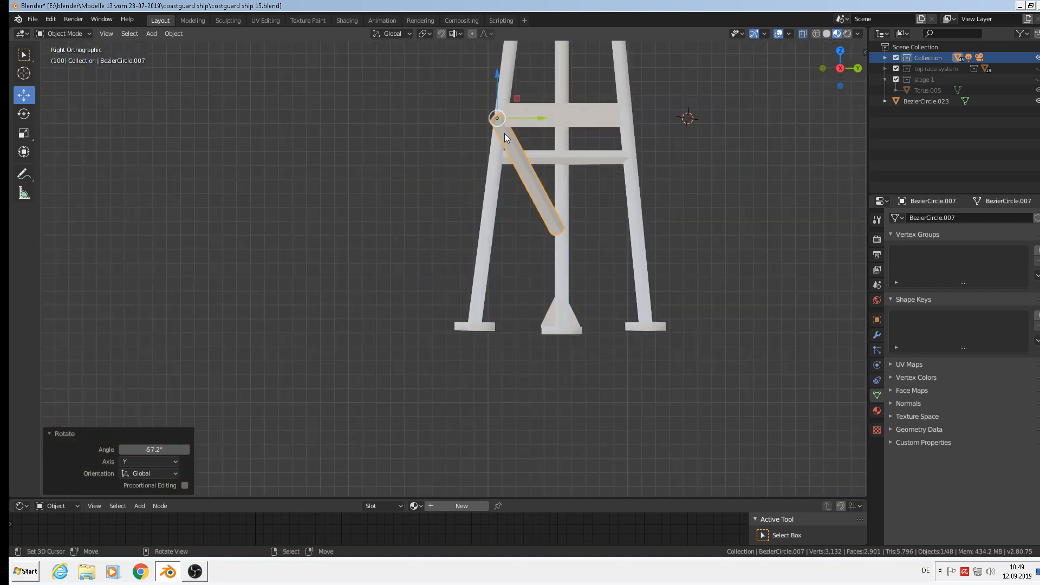
left_click_drag(527, 116, 544, 116)
key("r")
key("x")
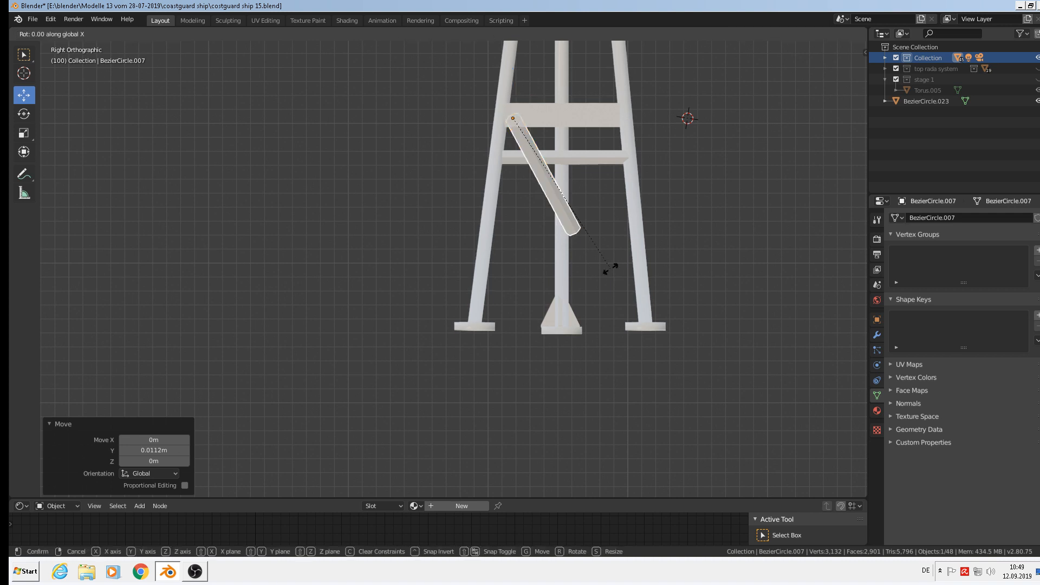
left_click(489, 294)
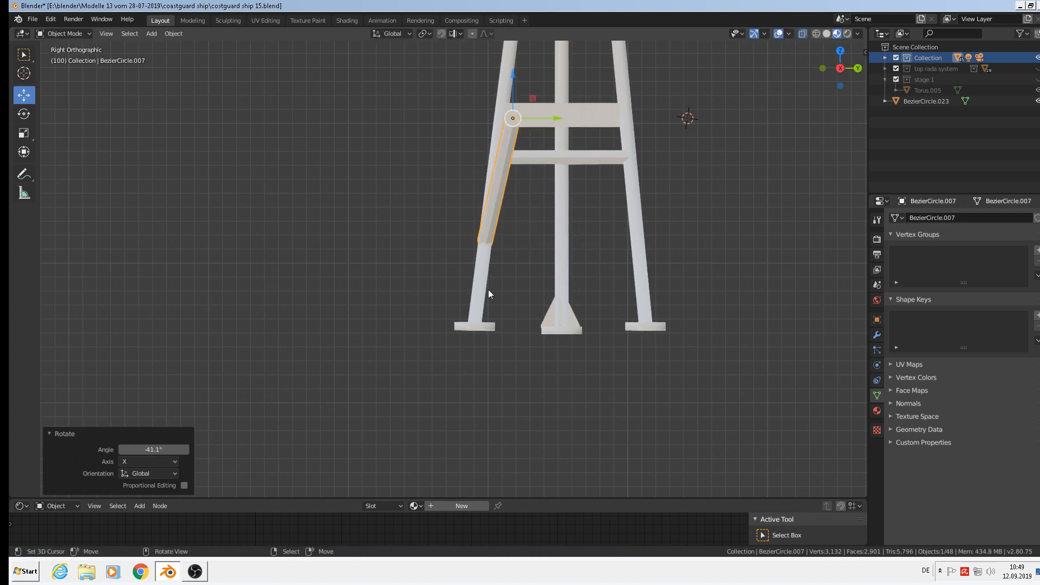
Scale the brace down to 0.8 and fine-tune its tilt by about -1.23° around X
key("x")
key("s")
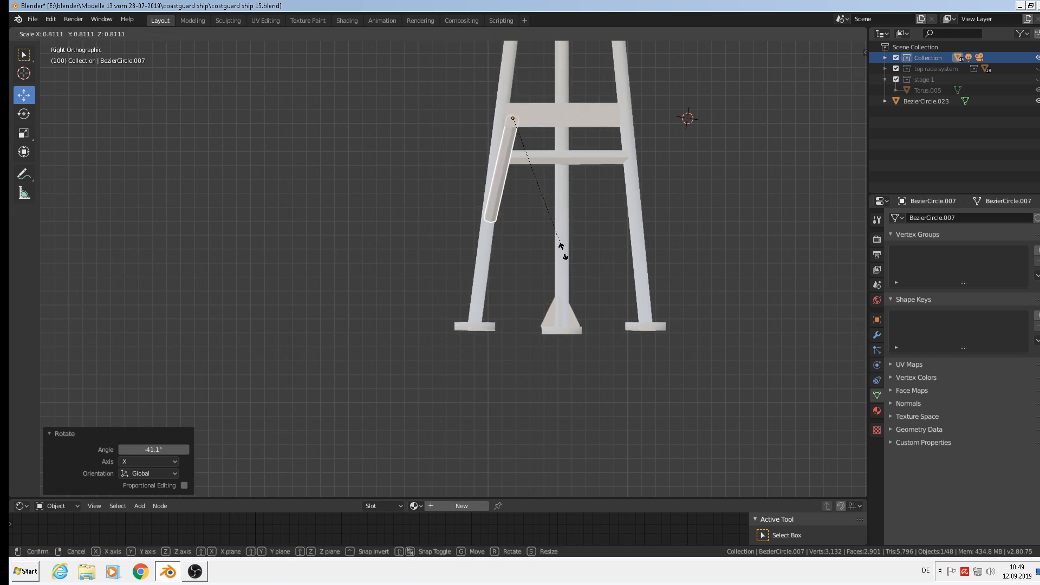
left_click(561, 252)
key("r")
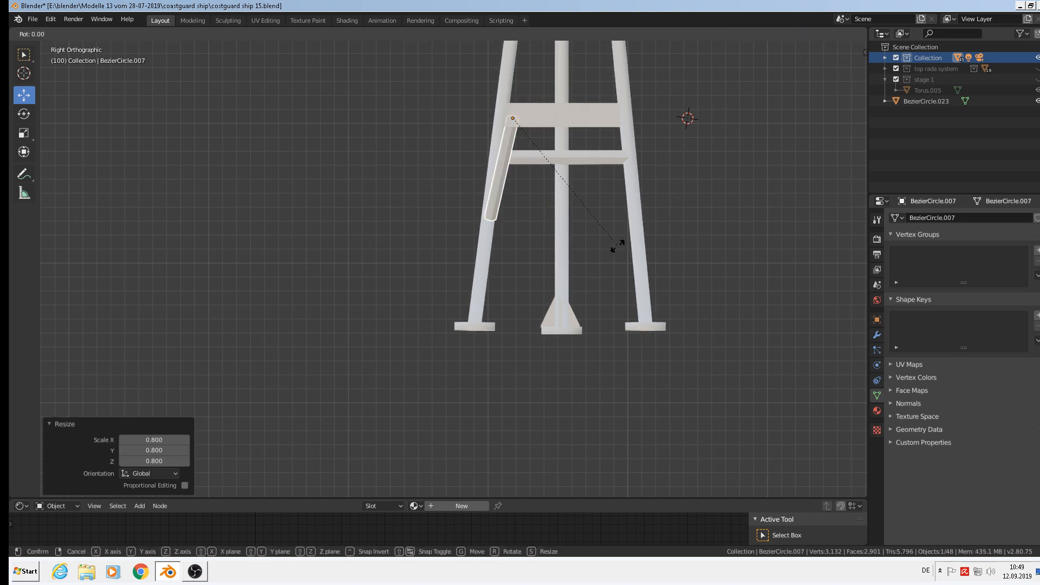
key("y")
key("x")
left_click(615, 245)
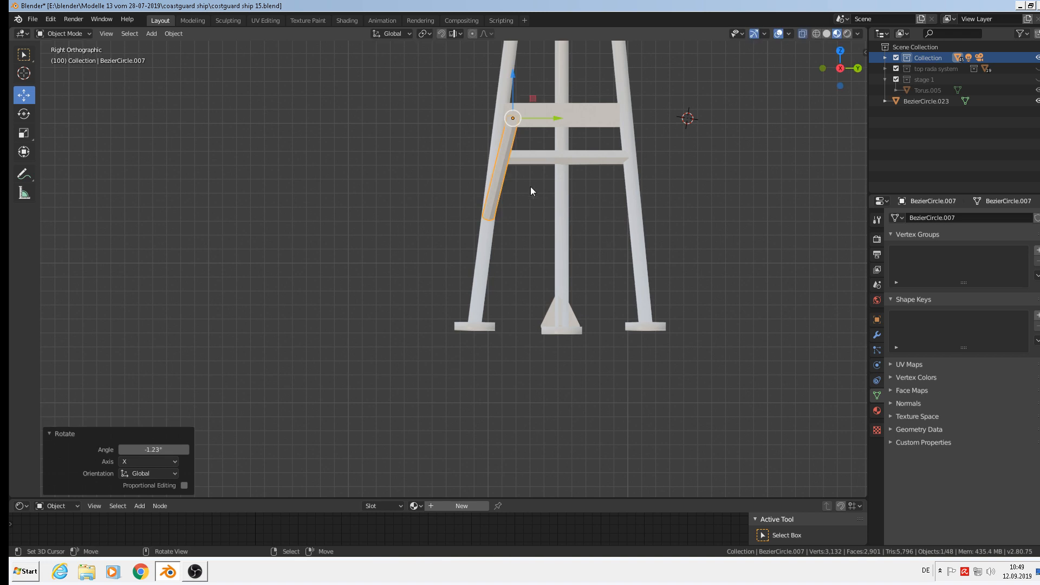
Duplicate the brace about 0.0721 m along Y to the tray's other side and rotate the copy about 26.1° around X
key("shift+d")
key("y")
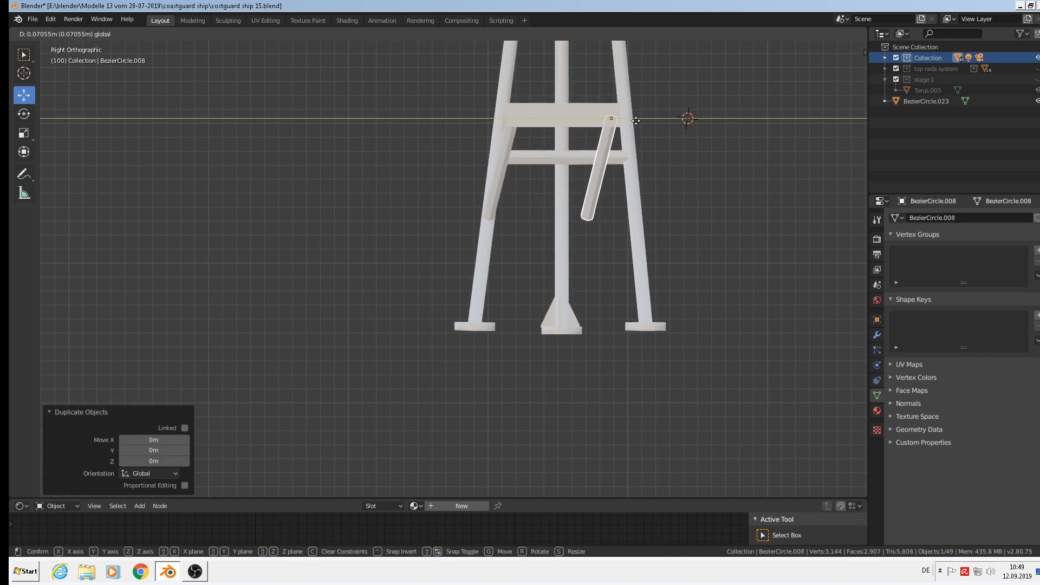
left_click(639, 122)
key("r")
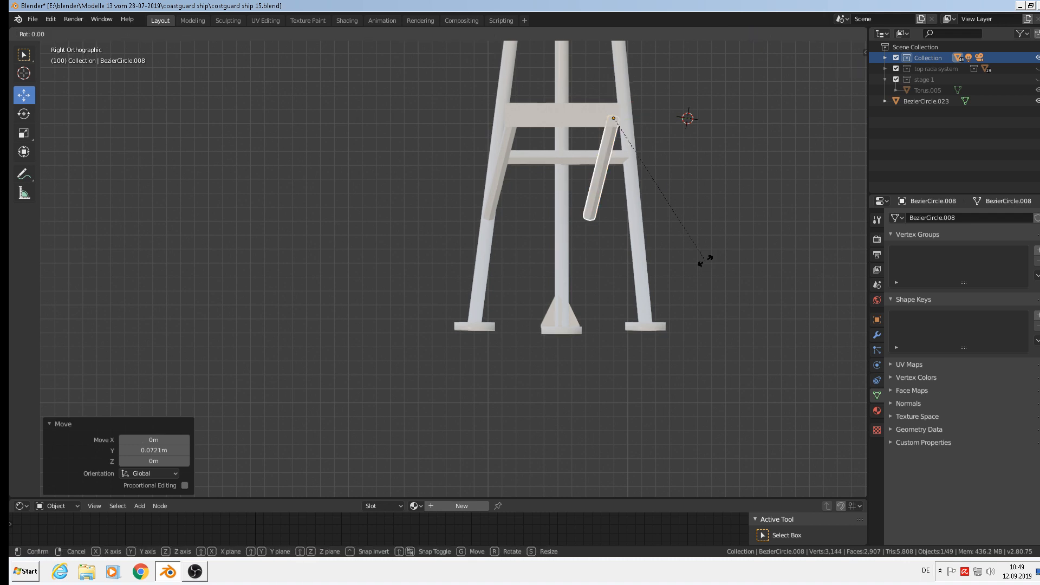
key("x")
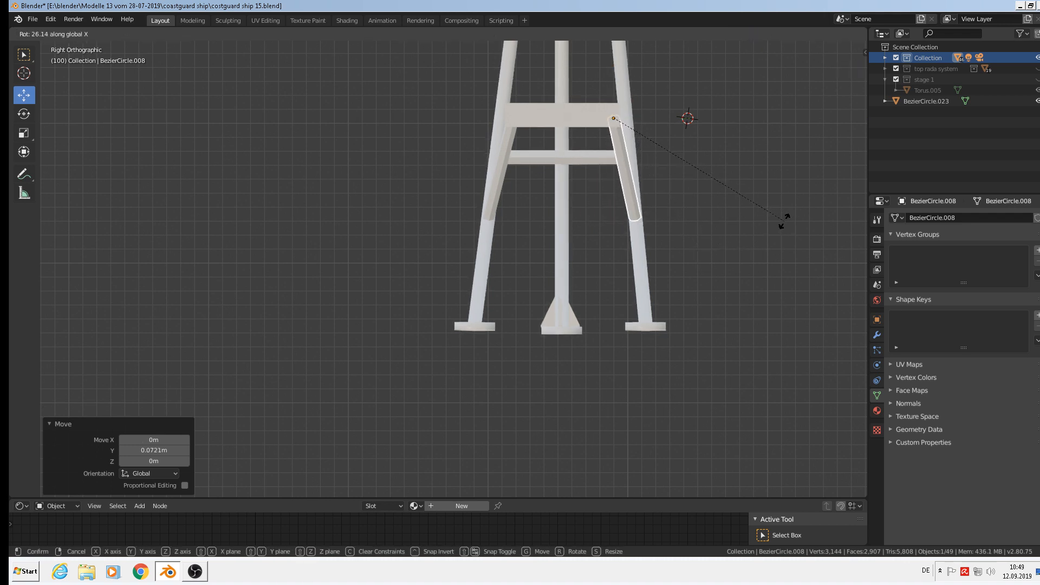
left_click(784, 221)
In front view, edit the copied brace's mesh and select the vertex ring at its lower end
middle_click_drag(499, 319, 600, 249)
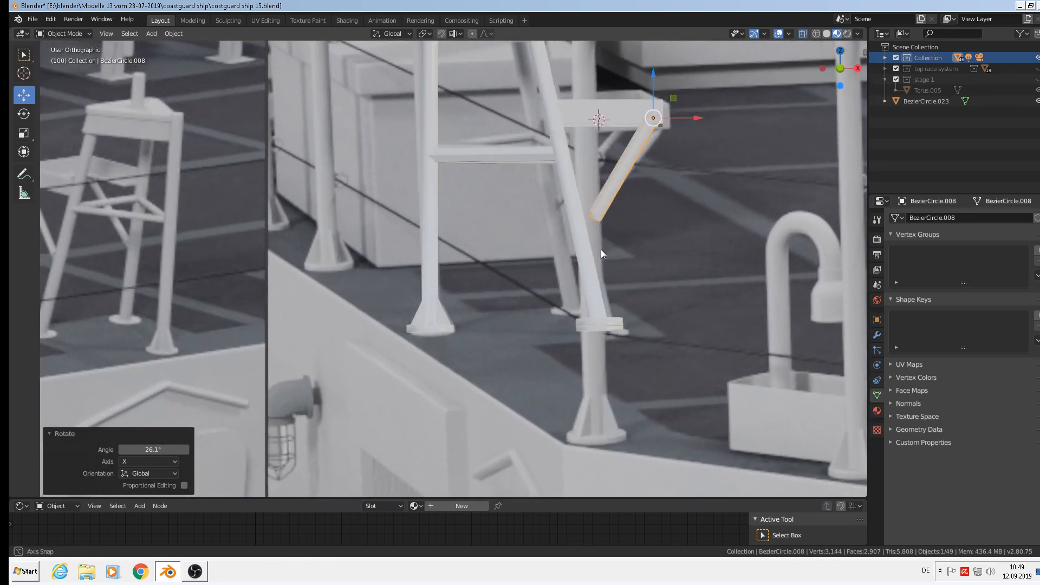
scroll(648, 250, "up", 2)
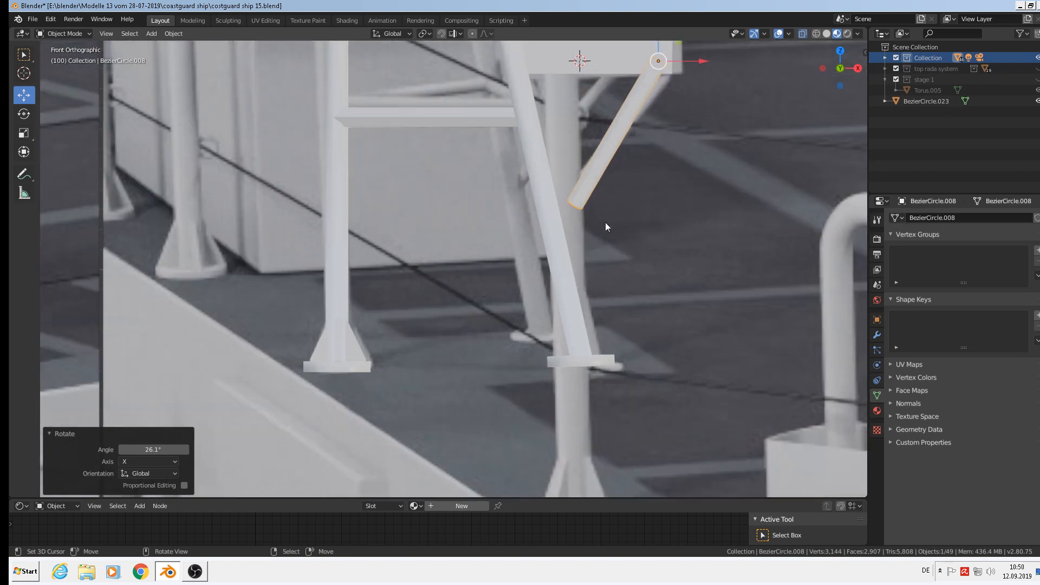
key("Tab")
key("a")
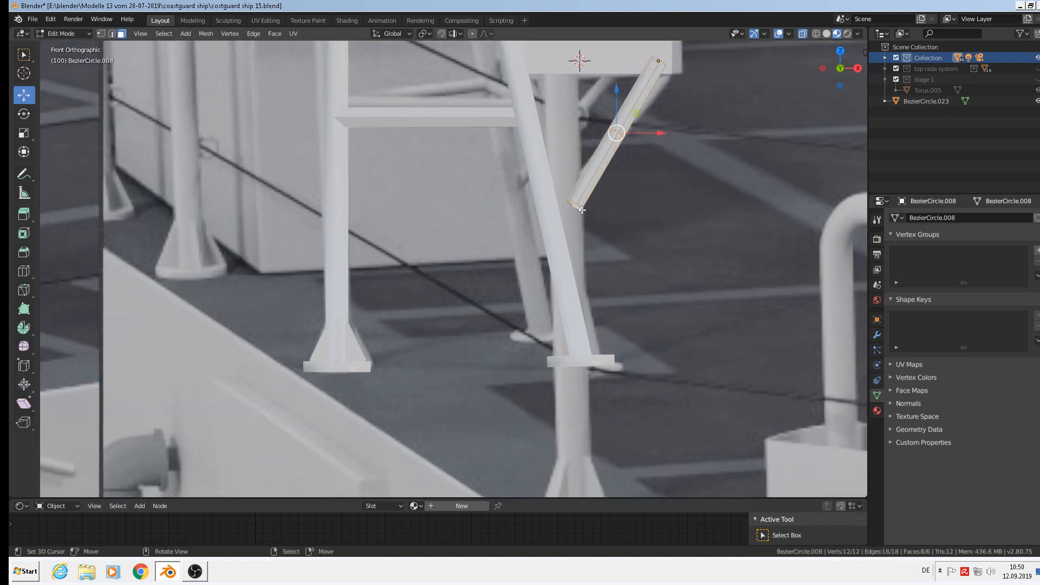
scroll(576, 207, "up", 6)
key("alt+a")
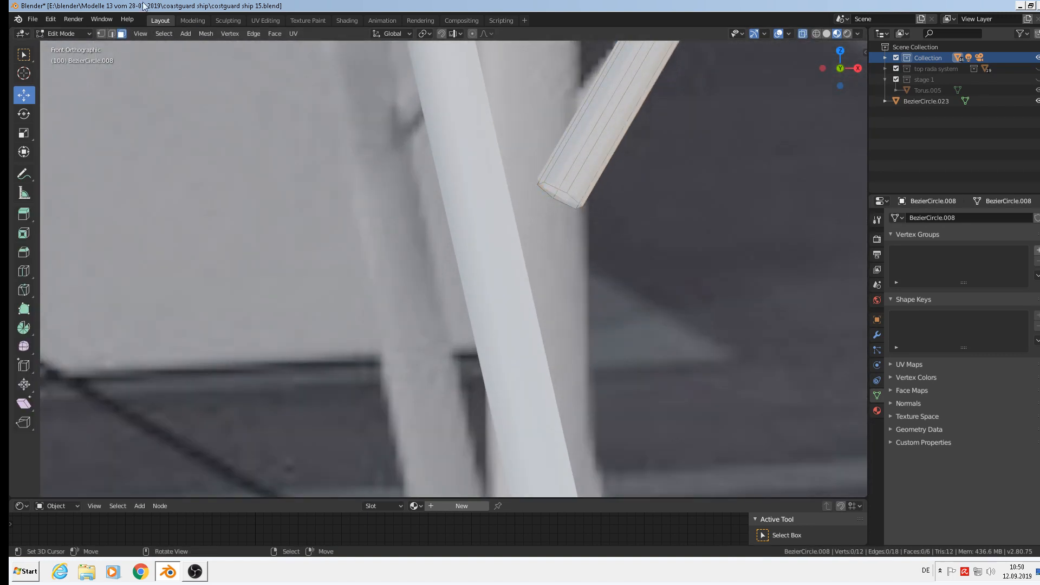
left_click(89, 33)
left_click(102, 36)
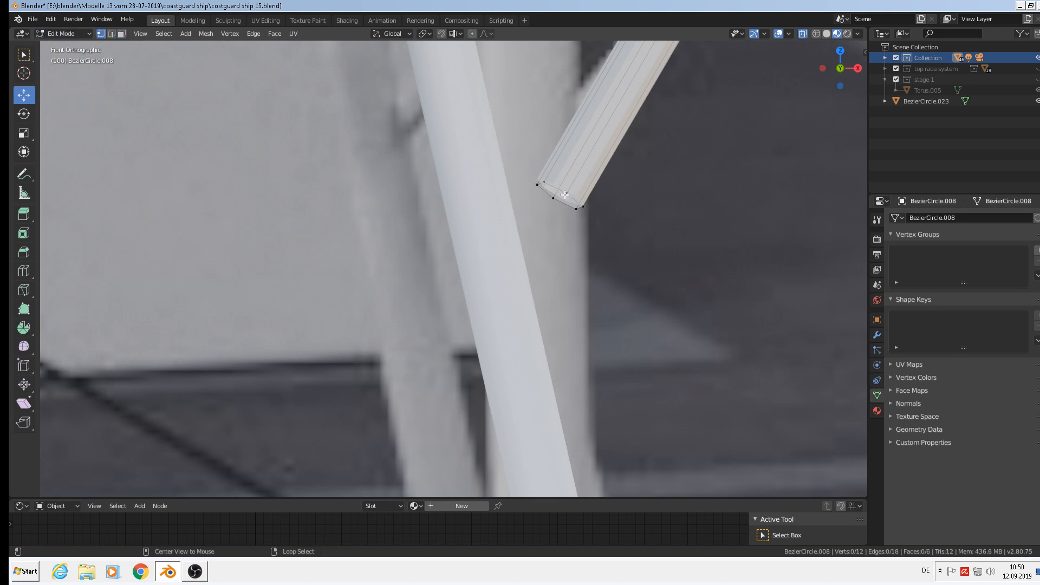
right_click(544, 194, "alt")
scroll(544, 210, "down", 5)
scroll(535, 211, "down", 1)
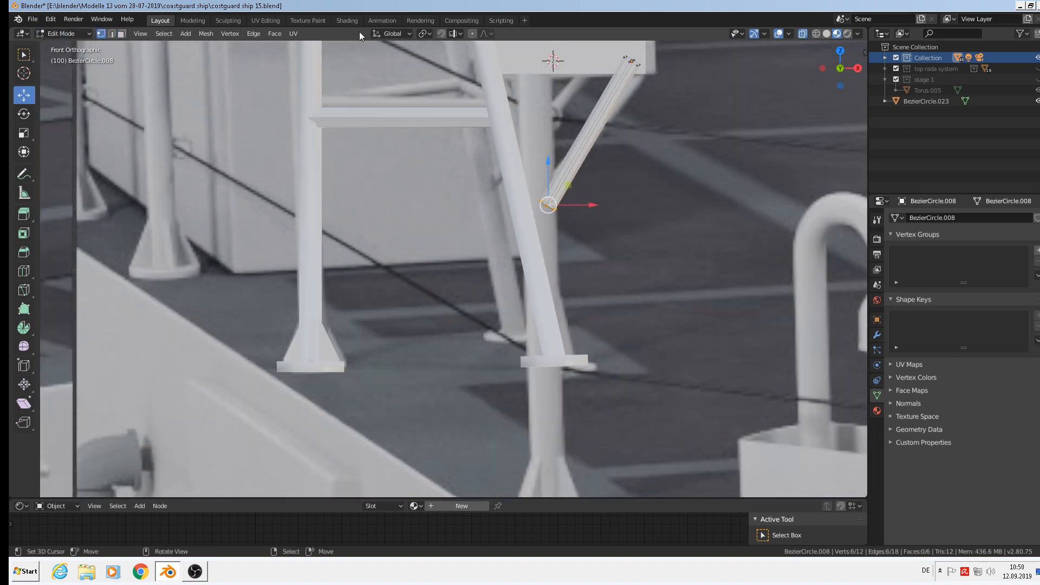
Set the transform orientation to Normal and move the lower ring about -0.009 m along X and -0.015 m along Z into the leg
left_click(388, 33)
left_click(375, 88)
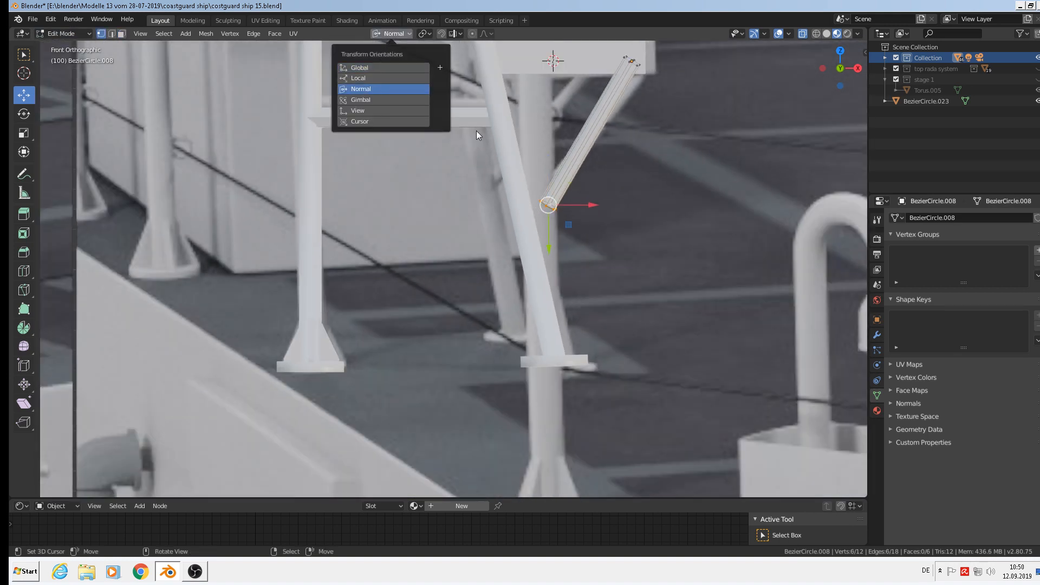
scroll(550, 207, "up", 4)
scroll(548, 206, "down", 5)
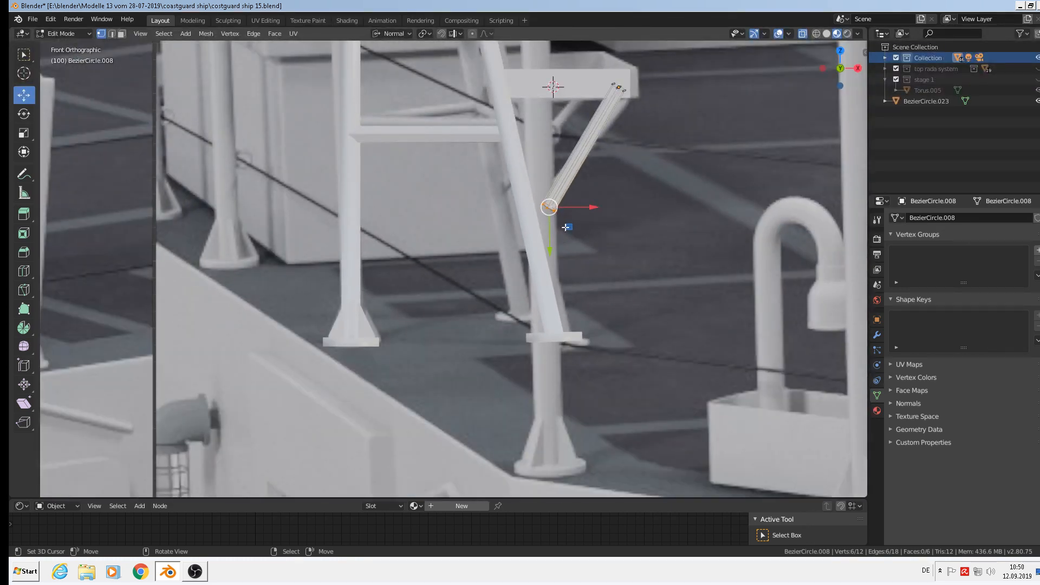
key("g")
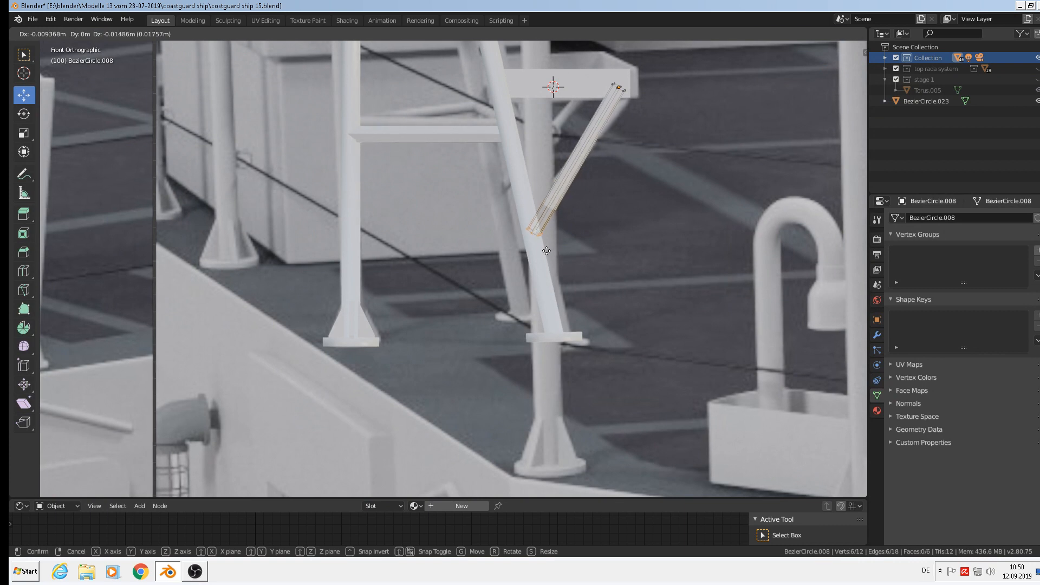
left_click(547, 250)
key("Tab")
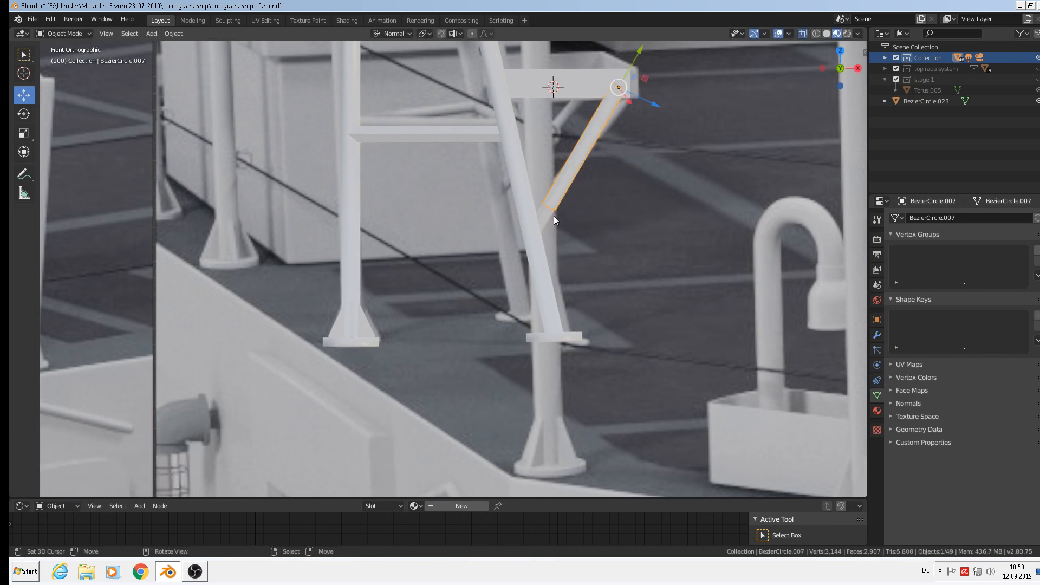
Move the other brace's lower ring about -0.0107 m along X and -0.0162 m along Z into its leg, and restore the Global orientation
key("Tab")
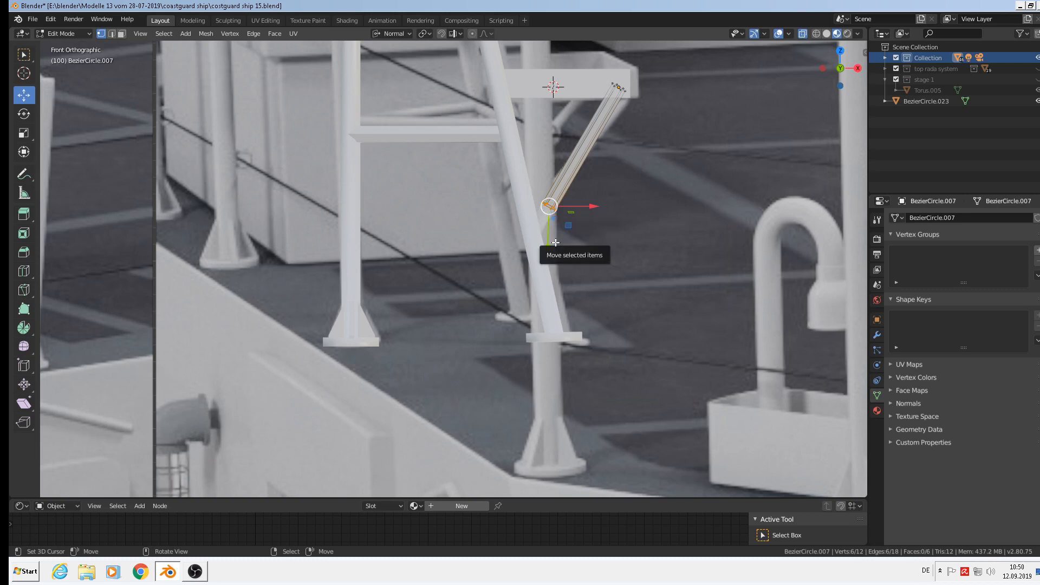
key("g")
left_click(538, 269)
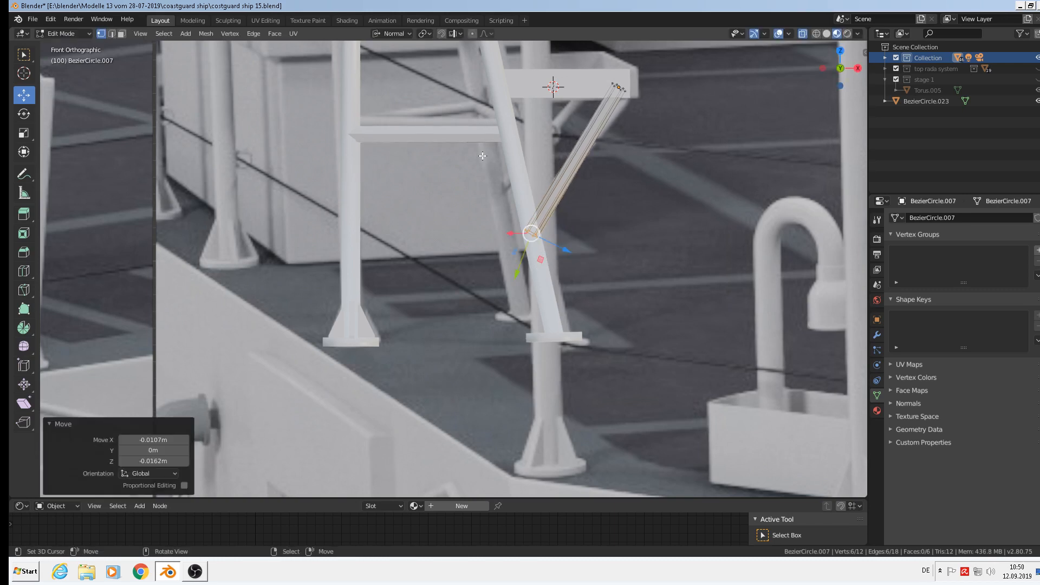
key("Tab")
left_click(395, 32)
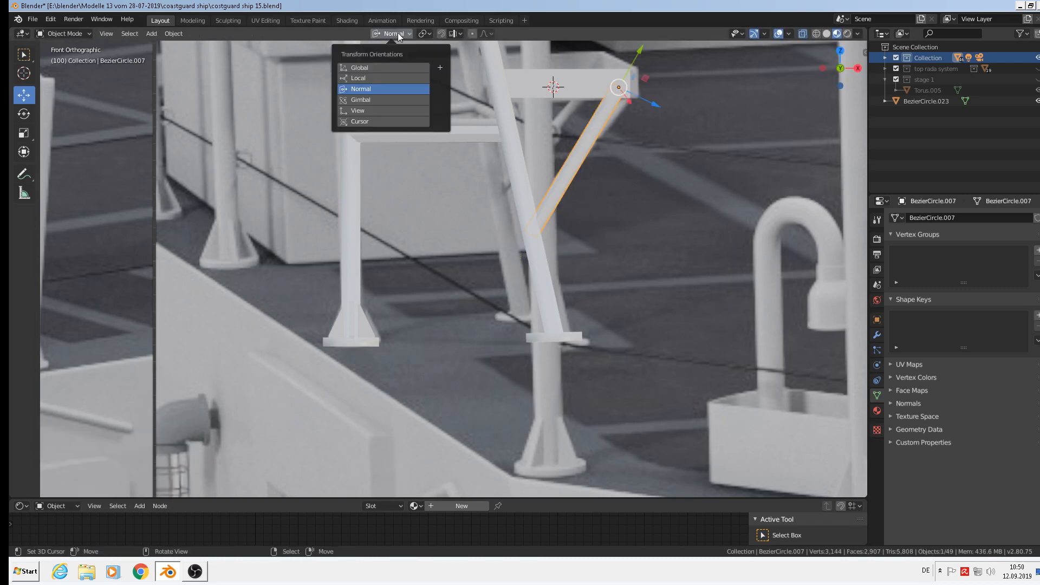
left_click(380, 67)
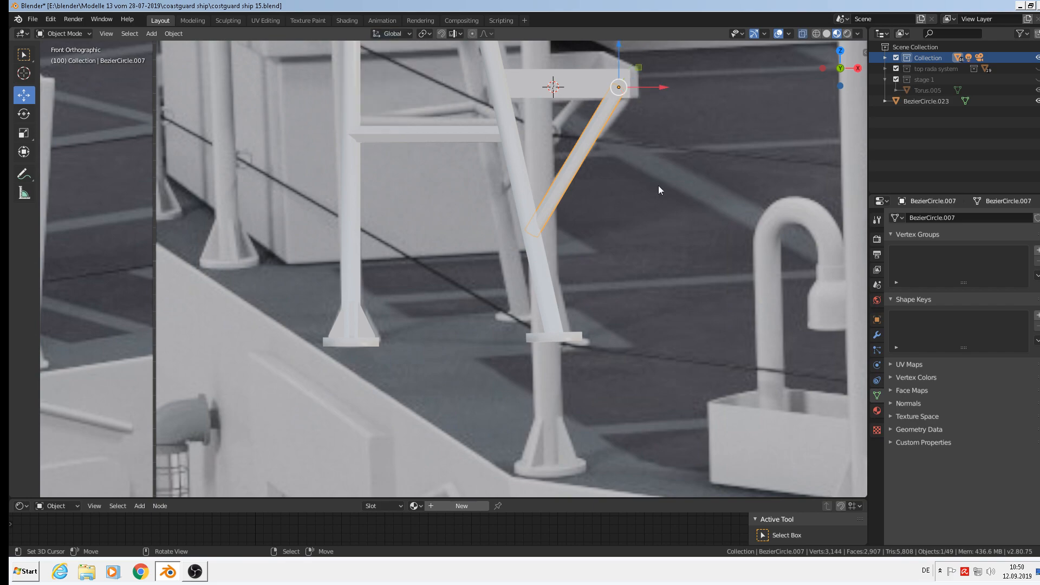
Duplicate the top vertex ring of the stand's upright leg and move the copy about 0.0418 m along X to the triangular top's middle
middle_click_drag(659, 190, 639, 212)
middle_click_drag(635, 177, 642, 157)
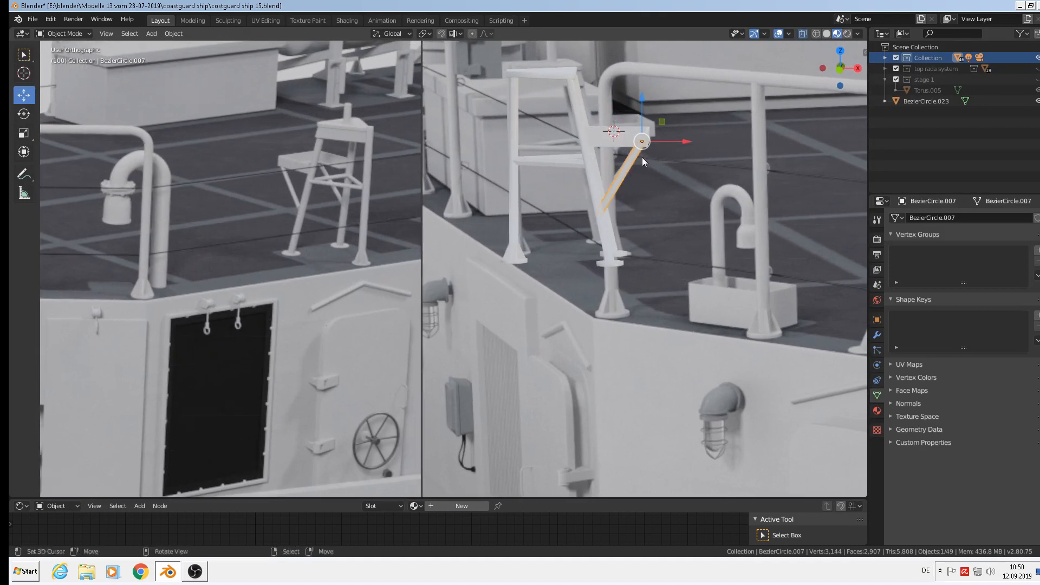
middle_click_drag(562, 97, 550, 461)
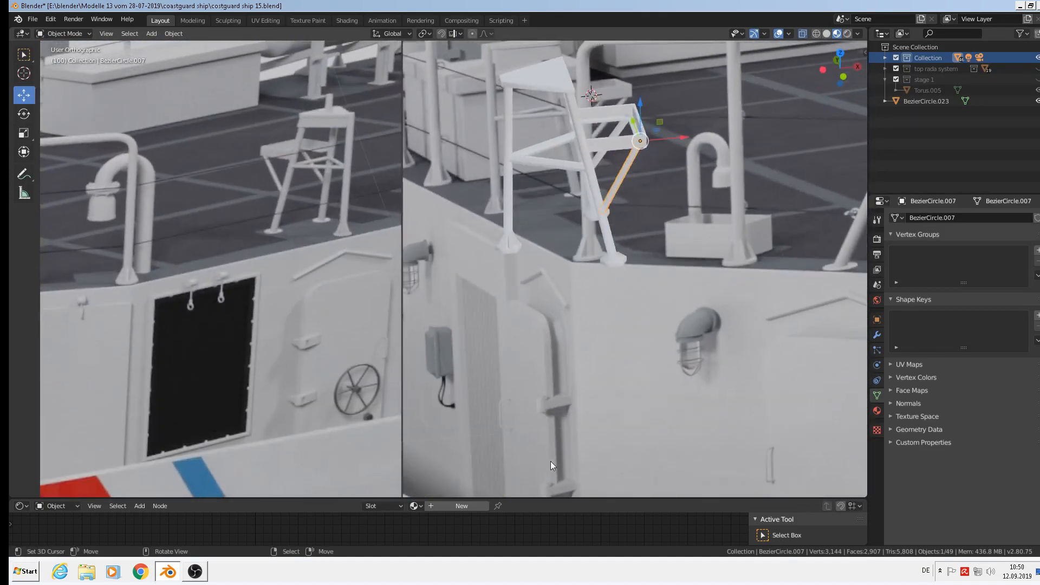
middle_click_drag(632, 267, 707, 472, "shift")
middle_click_drag(672, 420, 640, 369)
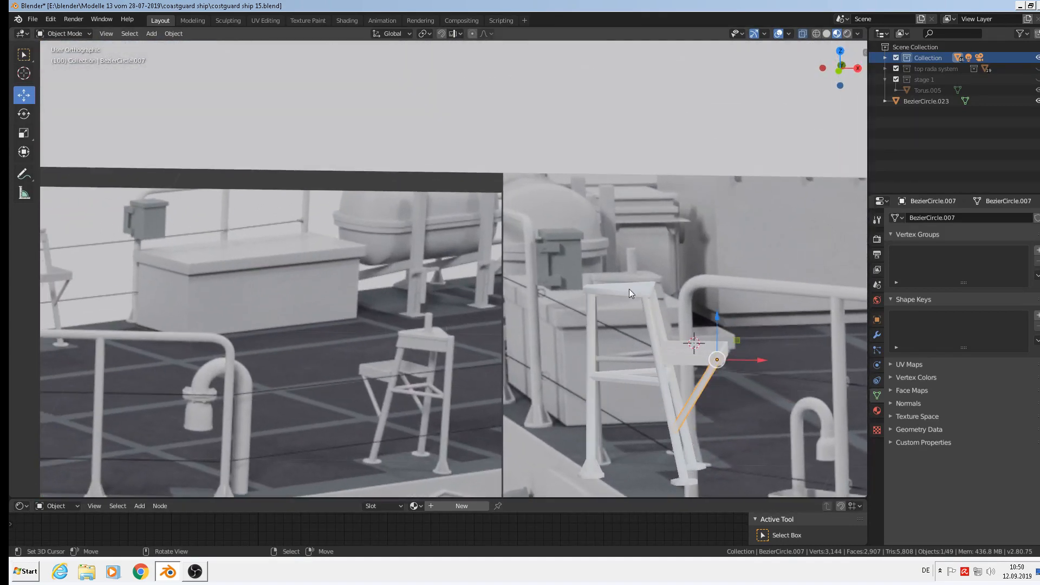
scroll(645, 307, "up", 2)
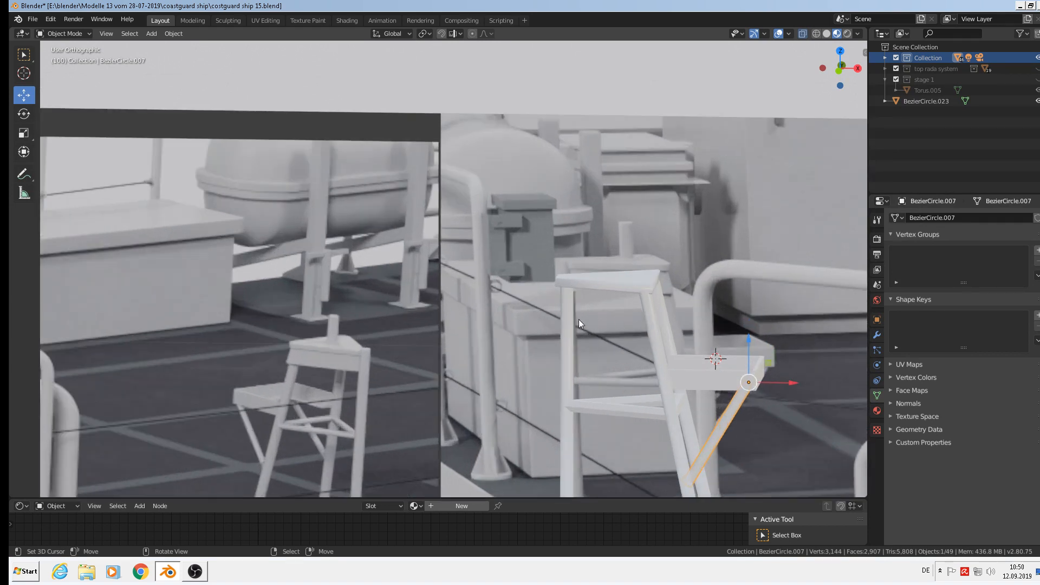
left_click(567, 308)
key("Tab")
scroll(578, 297, "up", 2)
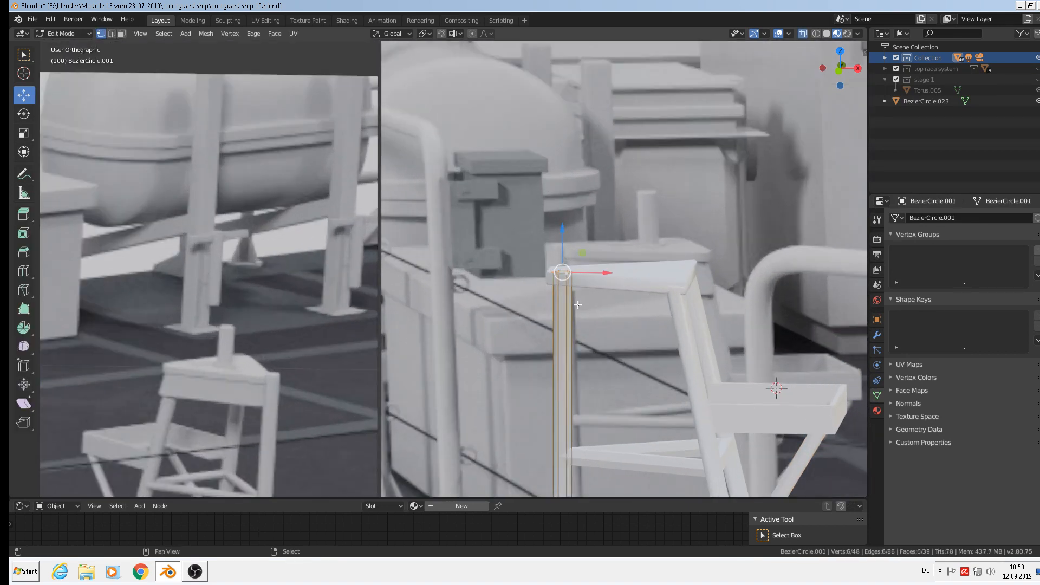
key("shift+d")
right_click(594, 291)
left_click_drag(606, 271, 675, 271)
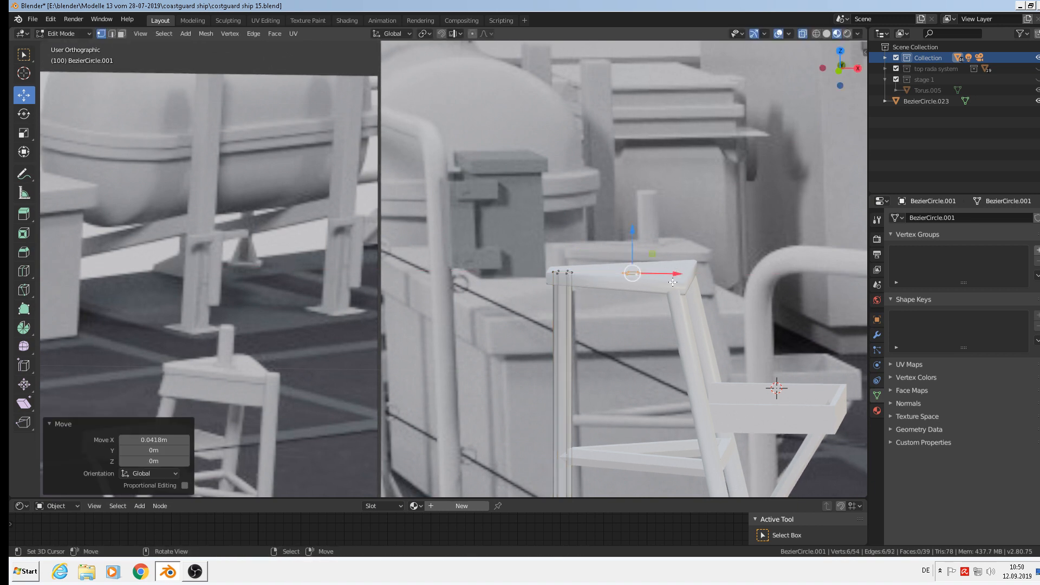
Extrude the copied ring upward along Z to form a short vertical post on the triangular top
key("e")
right_click(656, 305)
left_click_drag(638, 243, 638, 184)
scroll(553, 333, "down", 2)
key("Tab")
middle_click_drag(606, 370, 640, 389)
scroll(642, 283, "up", 3)
scroll(642, 283, "up", 2)
key("Tab")
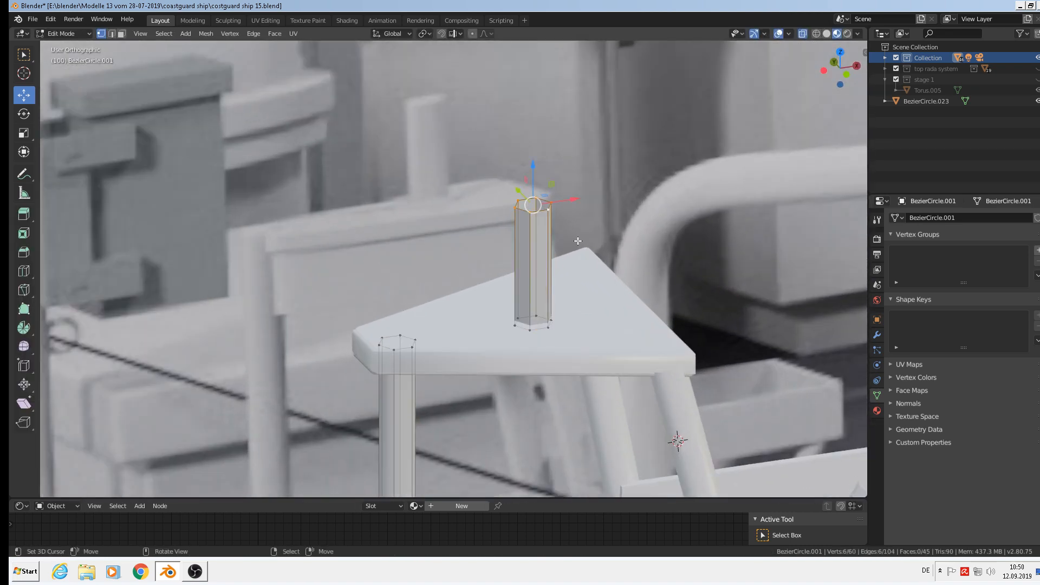
Cap the post's open top ring with a face and apply smooth shading to the upright leg and post object
key("f")
key("Tab")
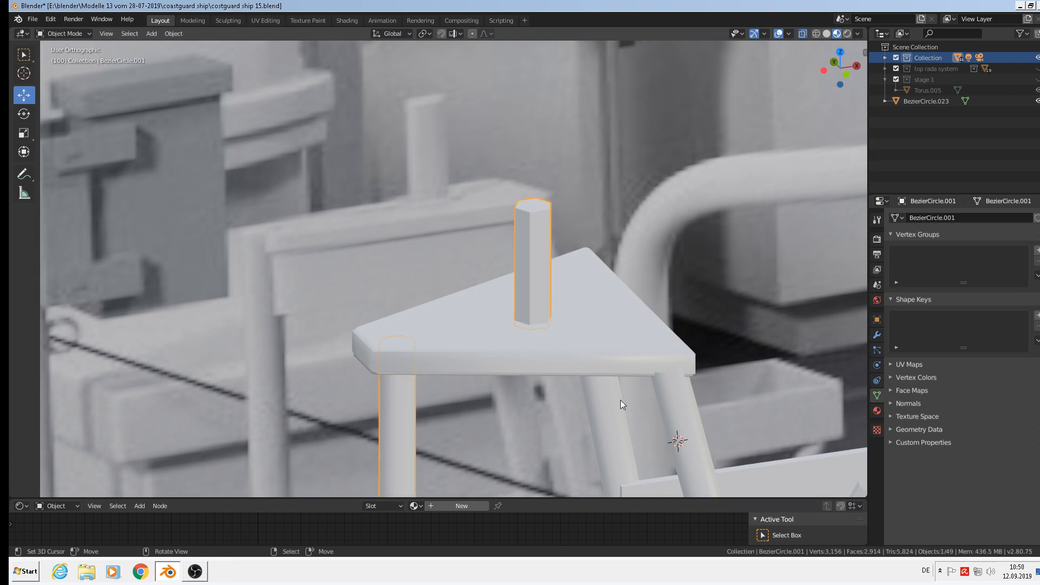
scroll(619, 400, "down", 5)
middle_click_drag(587, 492, 512, 165, "shift")
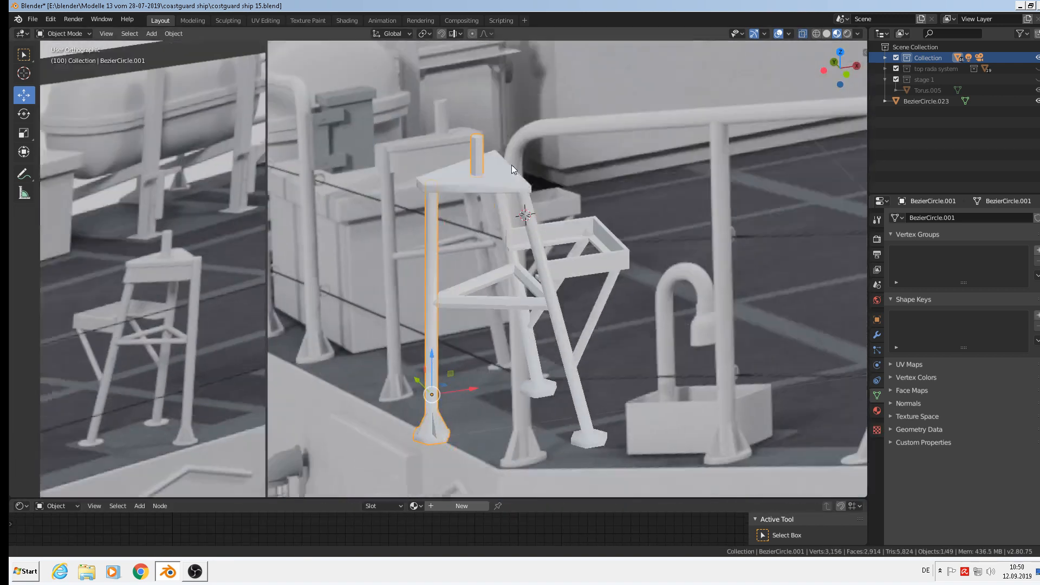
scroll(482, 294, "up", 2)
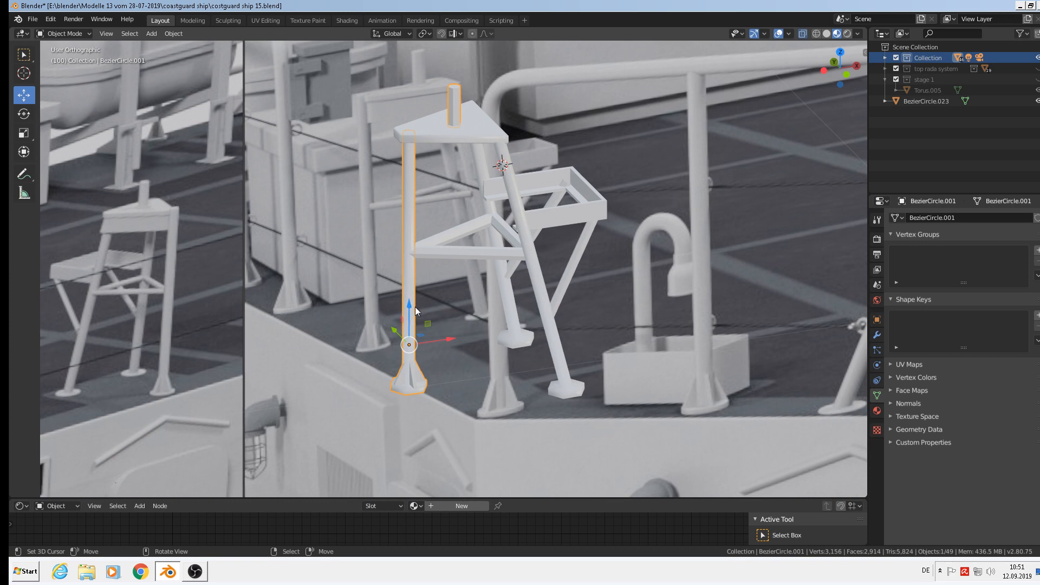
left_click(176, 34)
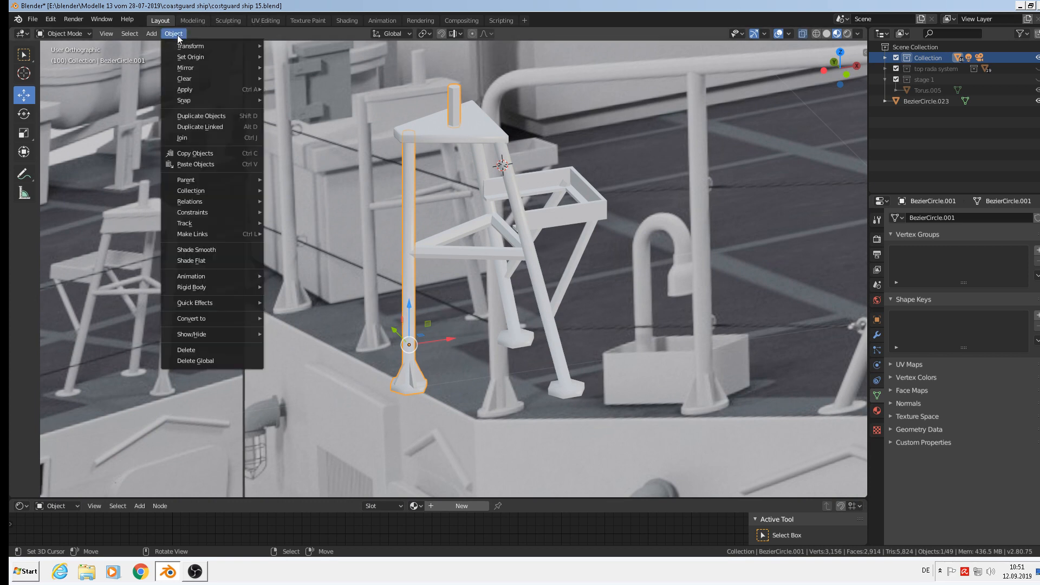
left_click(234, 257)
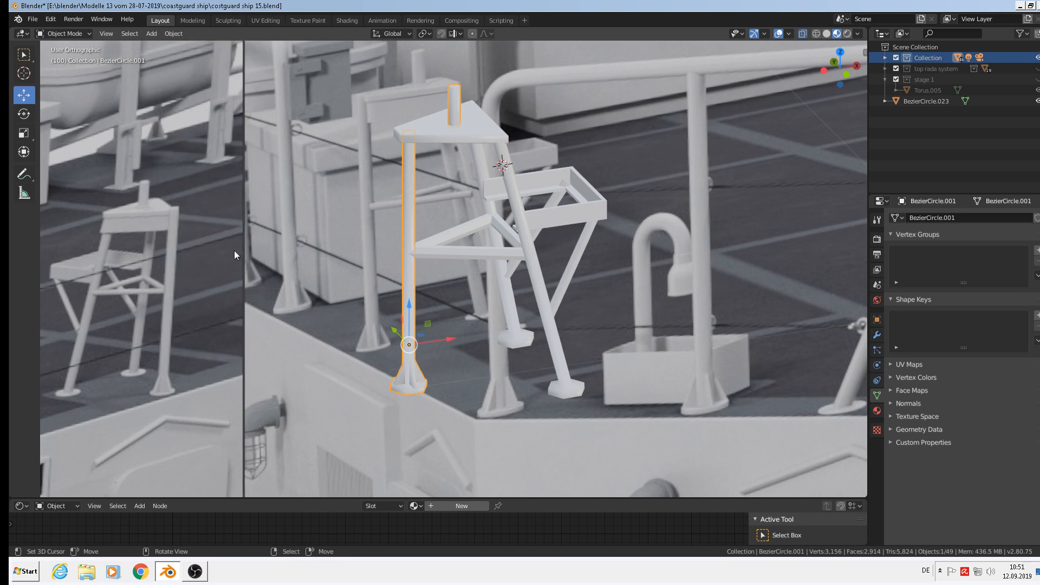
Apply smooth shading to the three crossbars that connect the stand's legs
left_click(464, 250)
left_click(468, 231, "shift")
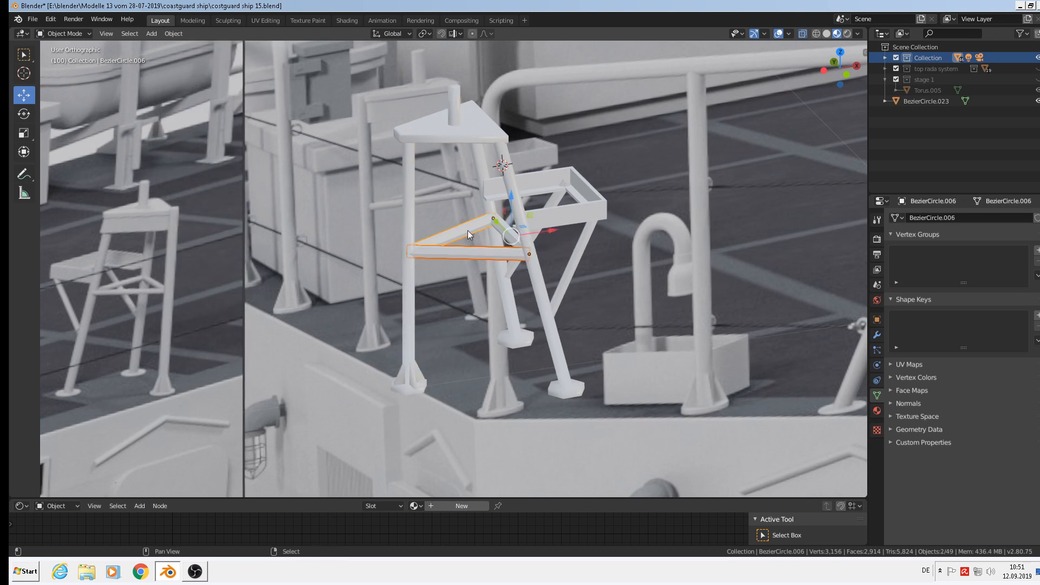
left_click(505, 223, "shift")
left_click(173, 33)
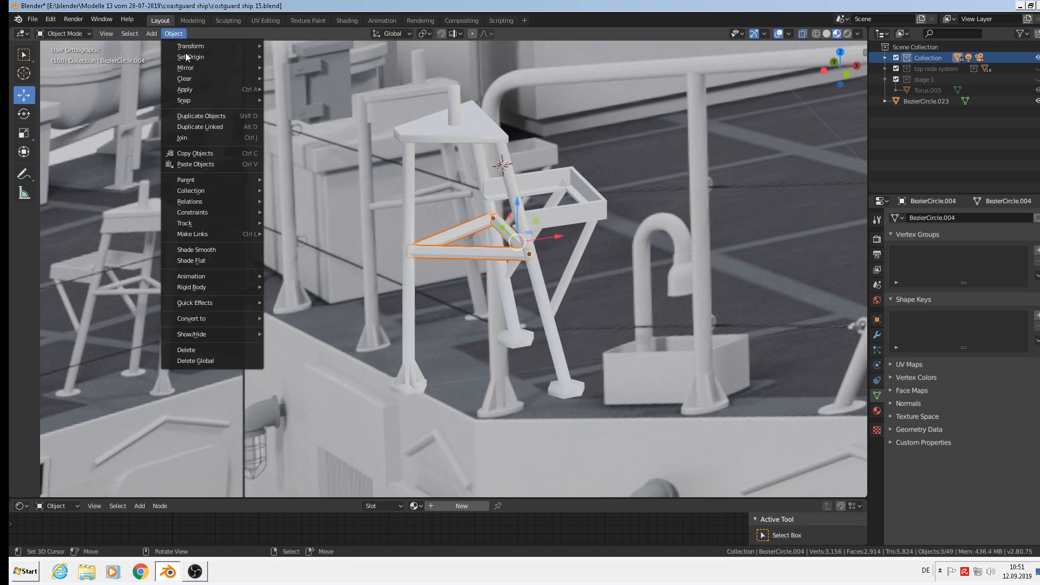
left_click(220, 249)
Apply smooth shading to the two splayed legs of the stand
scroll(519, 217, "up", 1)
left_click(549, 325)
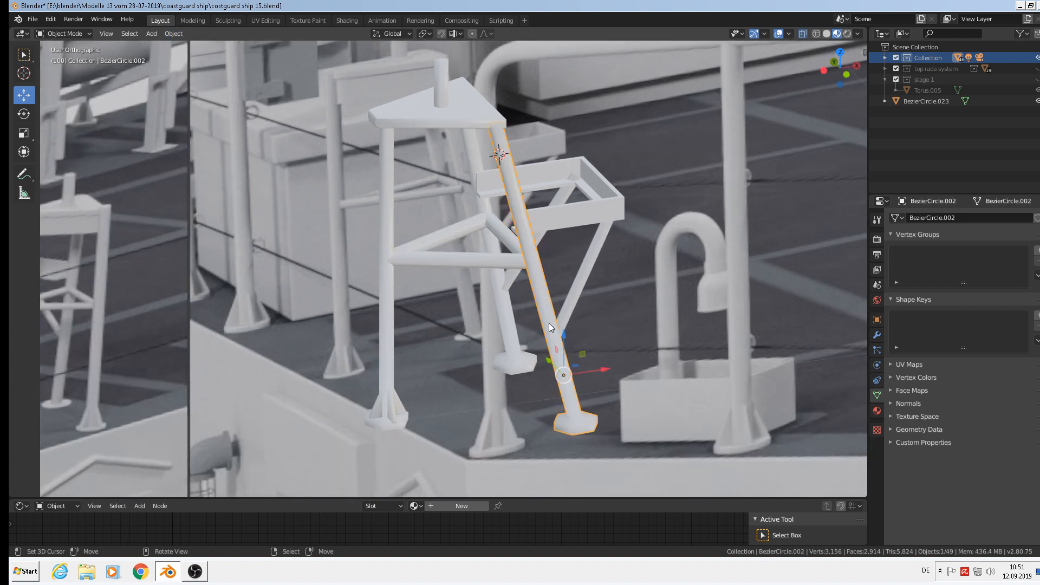
left_click(506, 332, "shift")
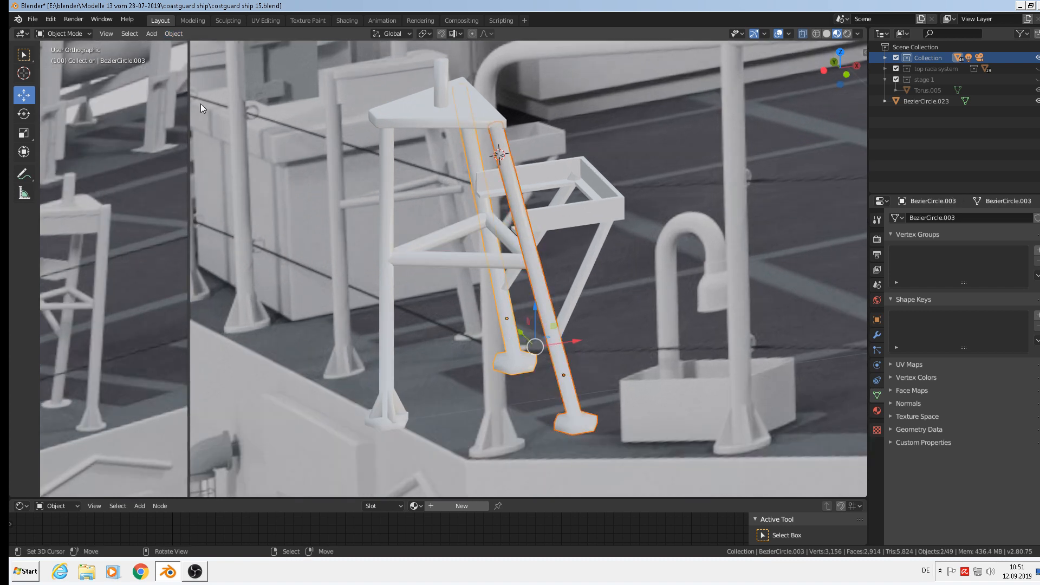
left_click(174, 33)
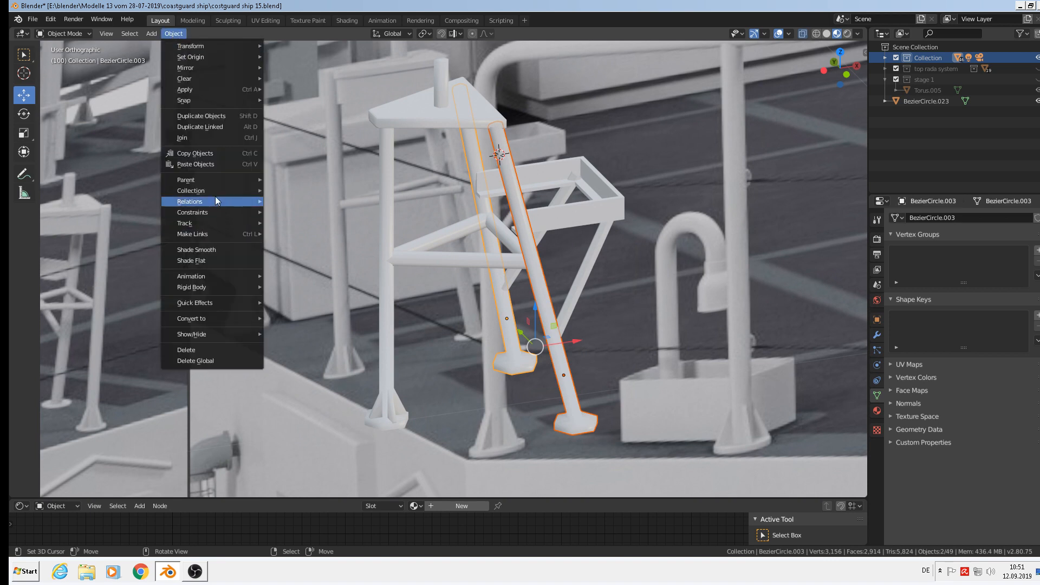
left_click(212, 249)
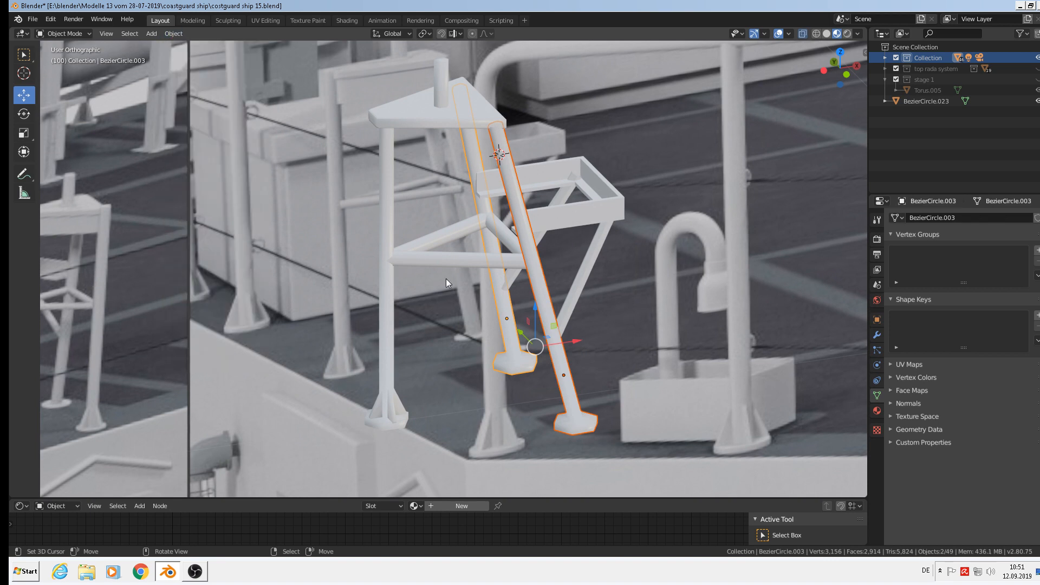
Apply smooth shading to the two diagonal braces under the side tray
left_click(593, 248)
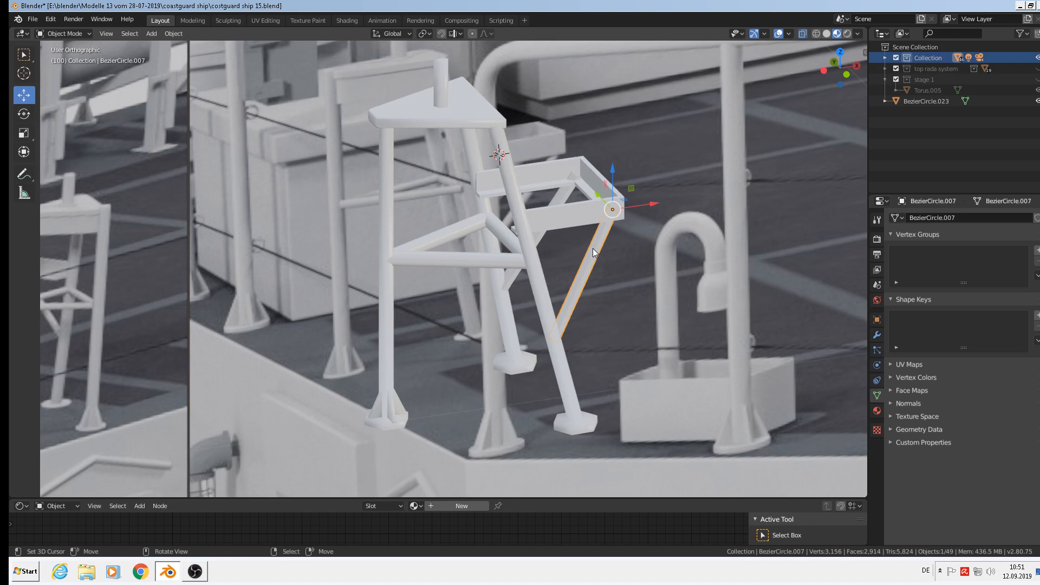
left_click(564, 193, "shift")
left_click(174, 33)
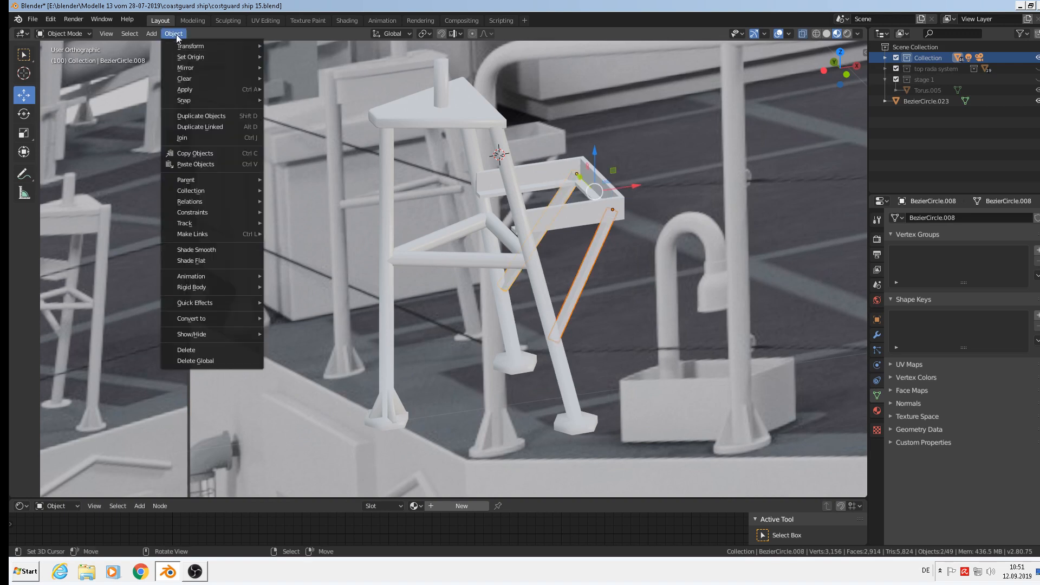
left_click(215, 248)
Examine the stand's post, legs, crossbars and braced side tray from several angles and compare them with the reference
scroll(403, 176, "down", 2)
scroll(406, 187, "up", 5)
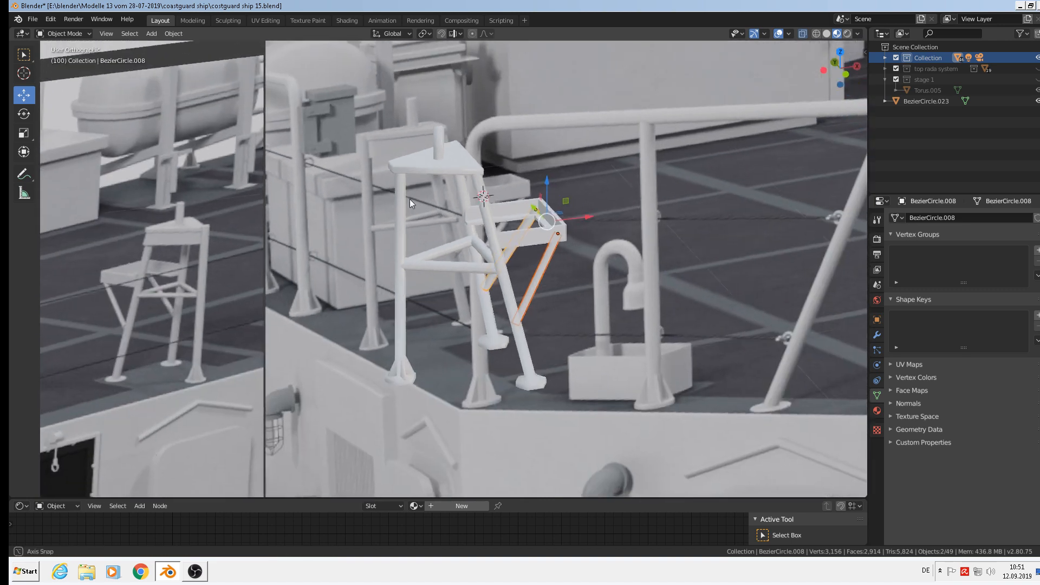
key("Tab")
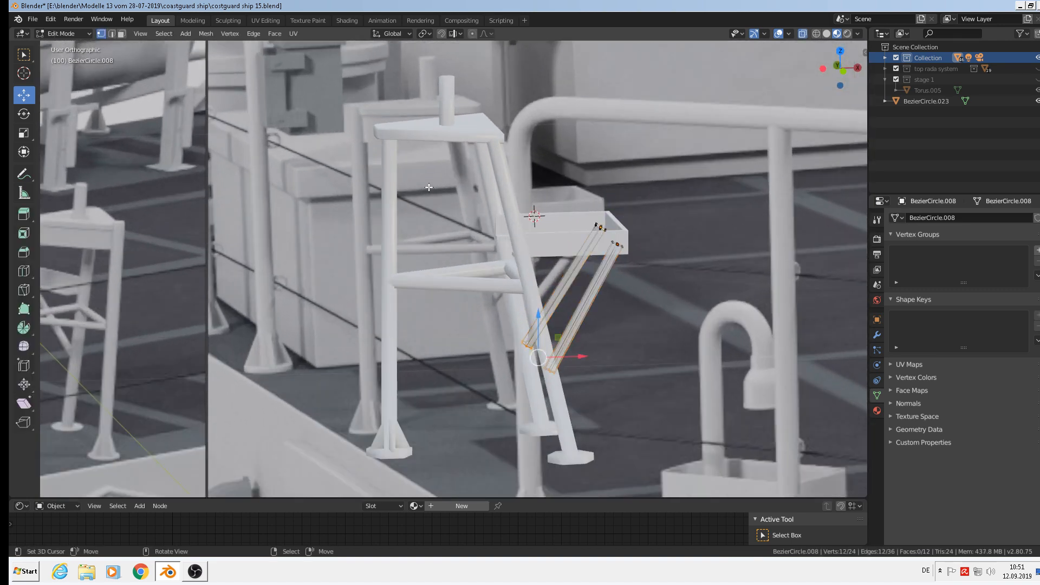
key("Tab")
scroll(436, 194, "up", 2)
scroll(429, 187, "down", 3)
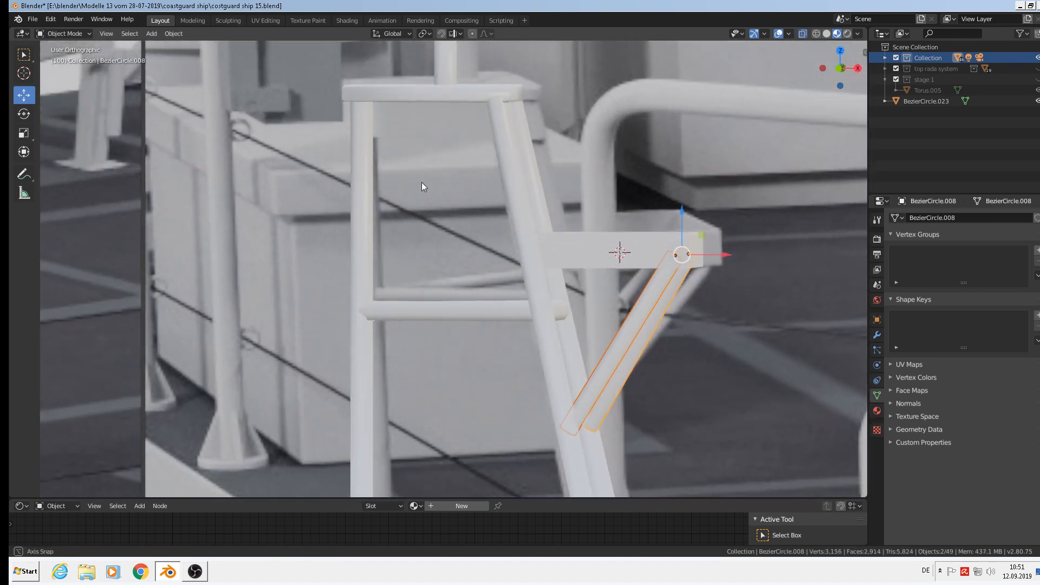
middle_click_drag(424, 182, 541, 170)
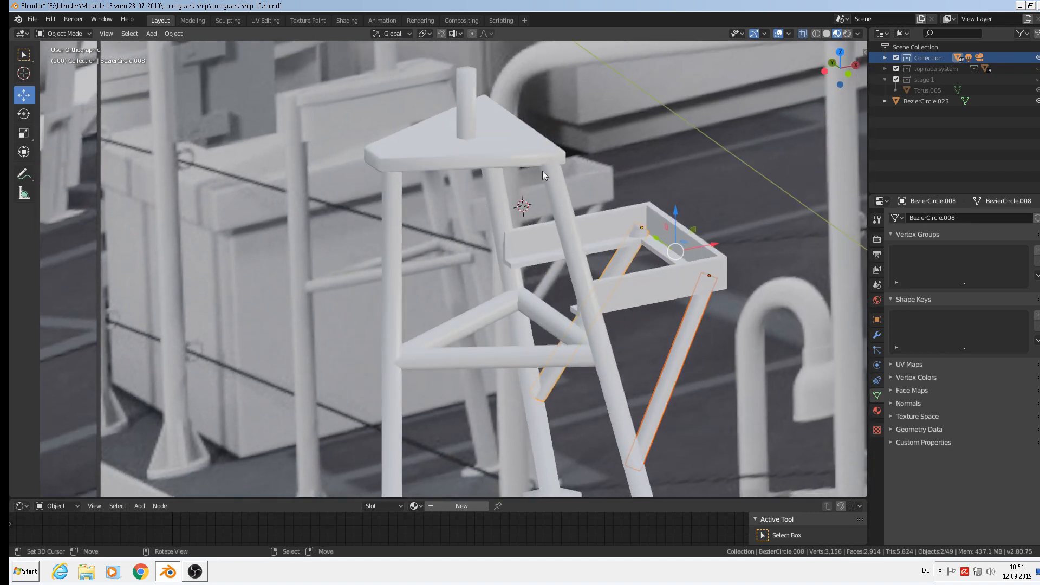
scroll(543, 171, "up", 2)
key("Tab")
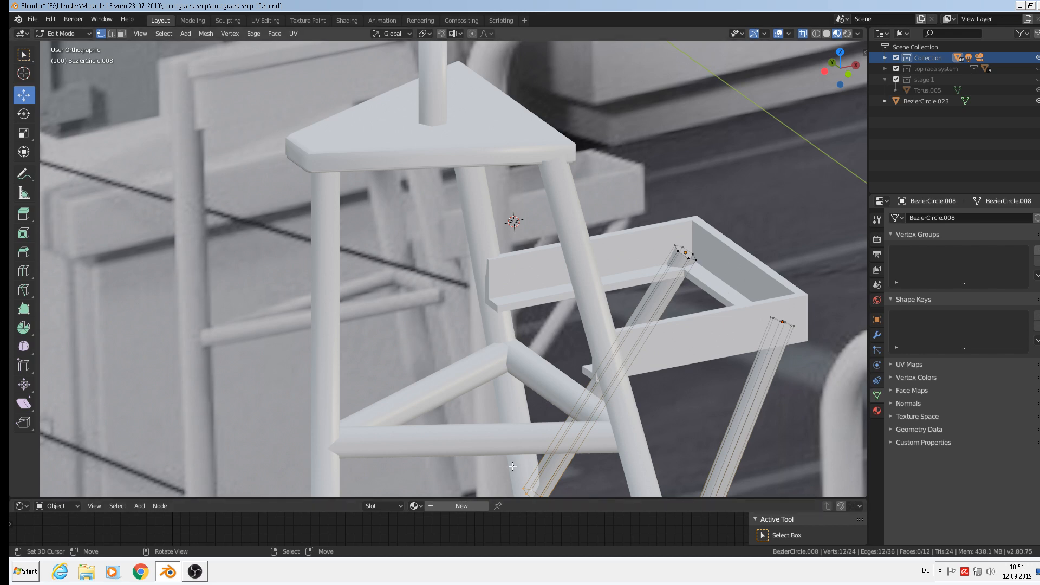
middle_click_drag(513, 467, 515, 359, "shift")
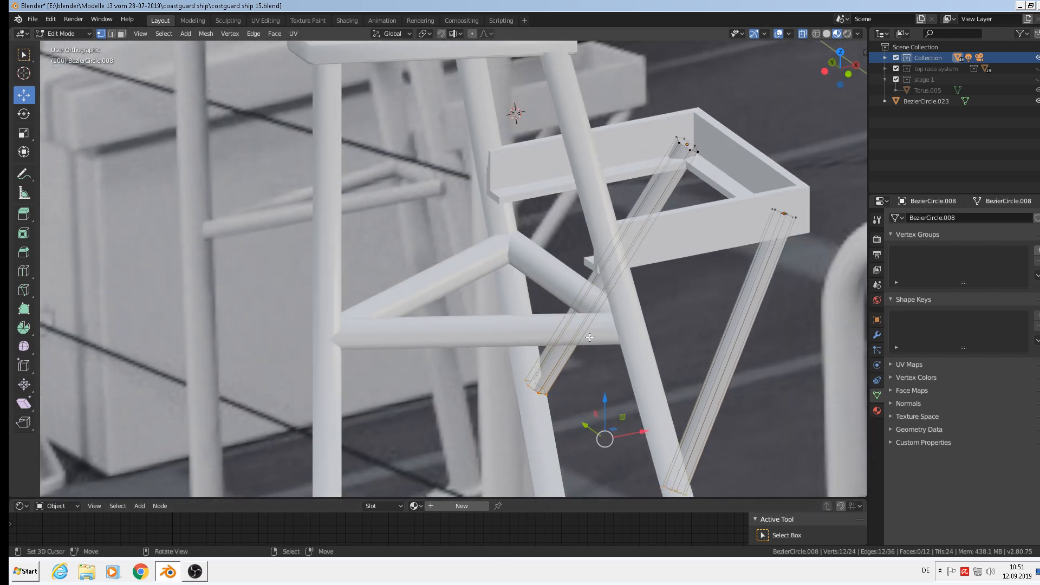
scroll(442, 310, "down", 3)
middle_click_drag(413, 121, 459, 237, "shift")
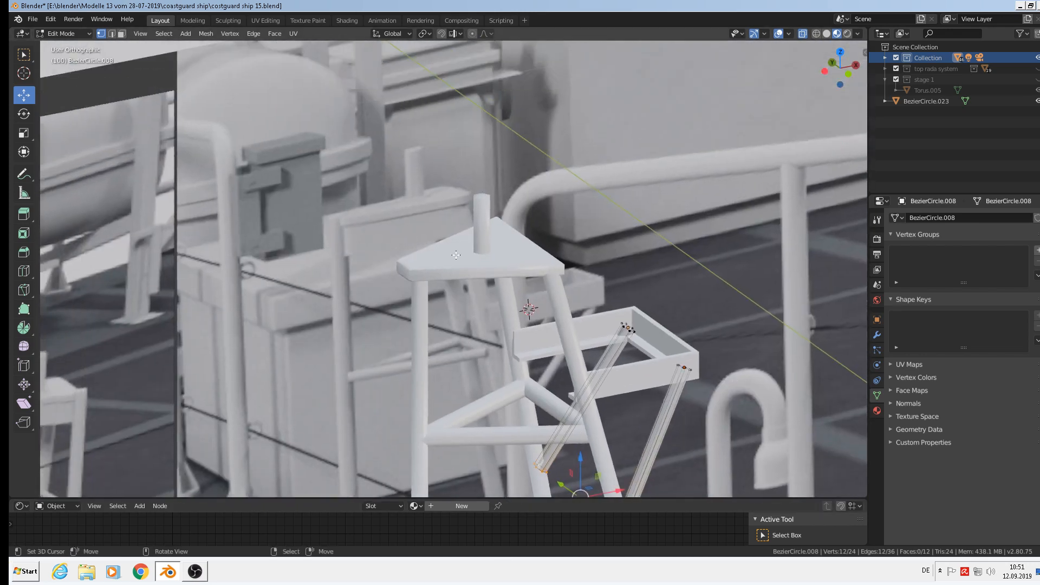
scroll(466, 233, "up", 1)
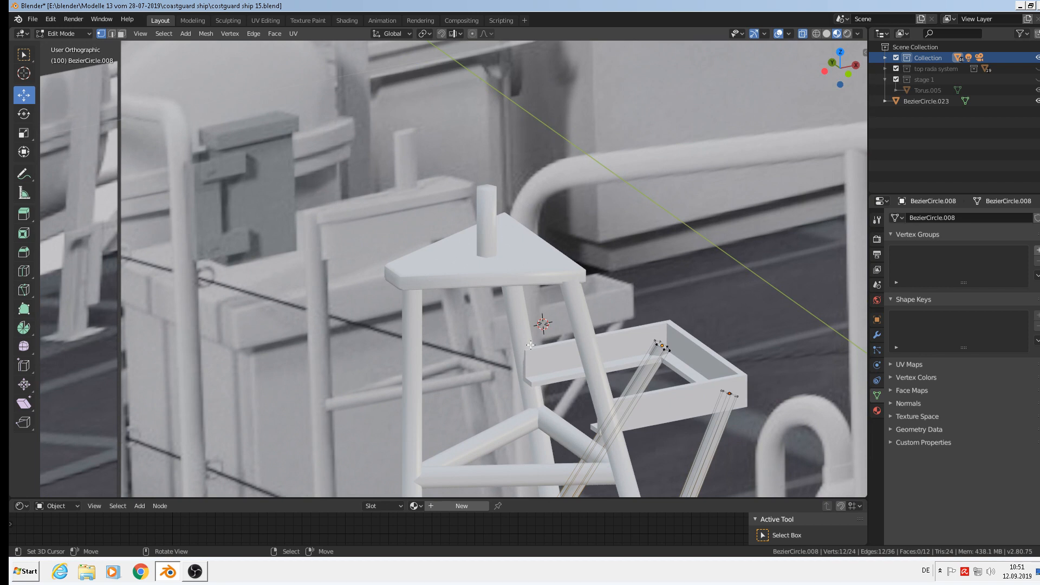
middle_click_drag(530, 346, 531, 176, "shift")
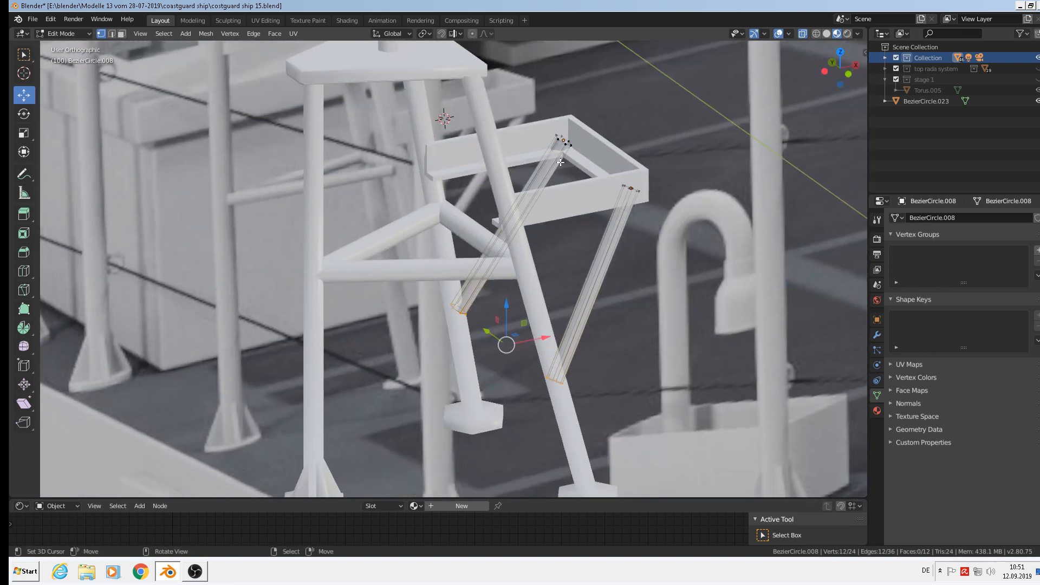
key("Tab")
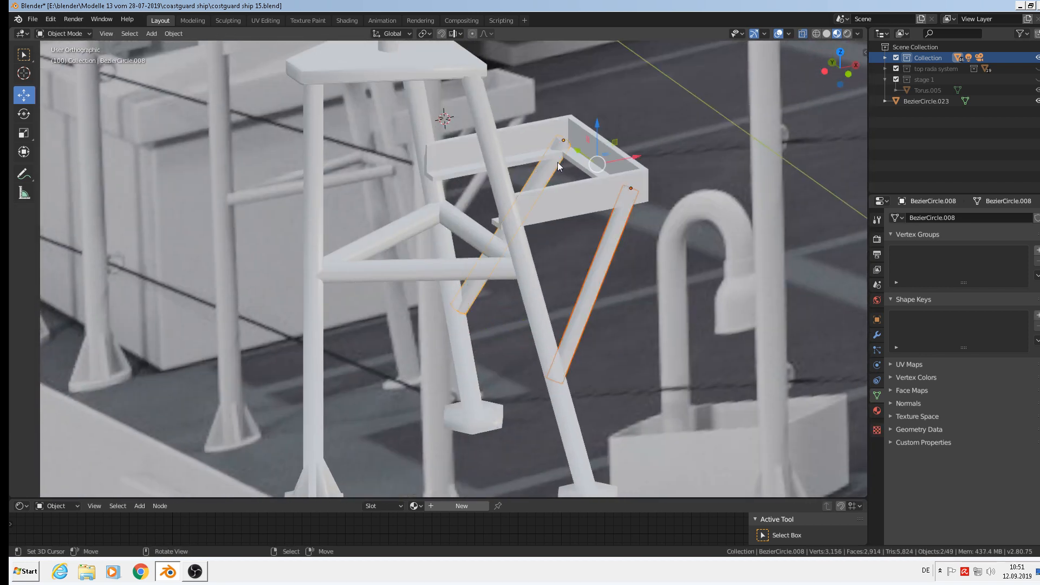
scroll(557, 161, "down", 2)
middle_click_drag(538, 221, 476, 264)
scroll(502, 190, "down", 1)
scroll(476, 264, "up", 1)
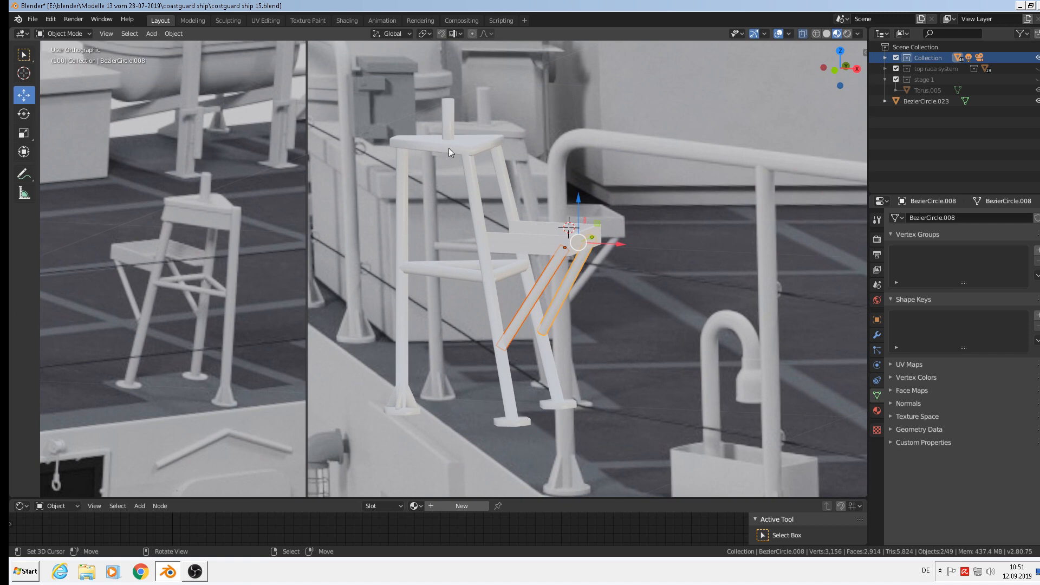
scroll(514, 157, "down", 3)
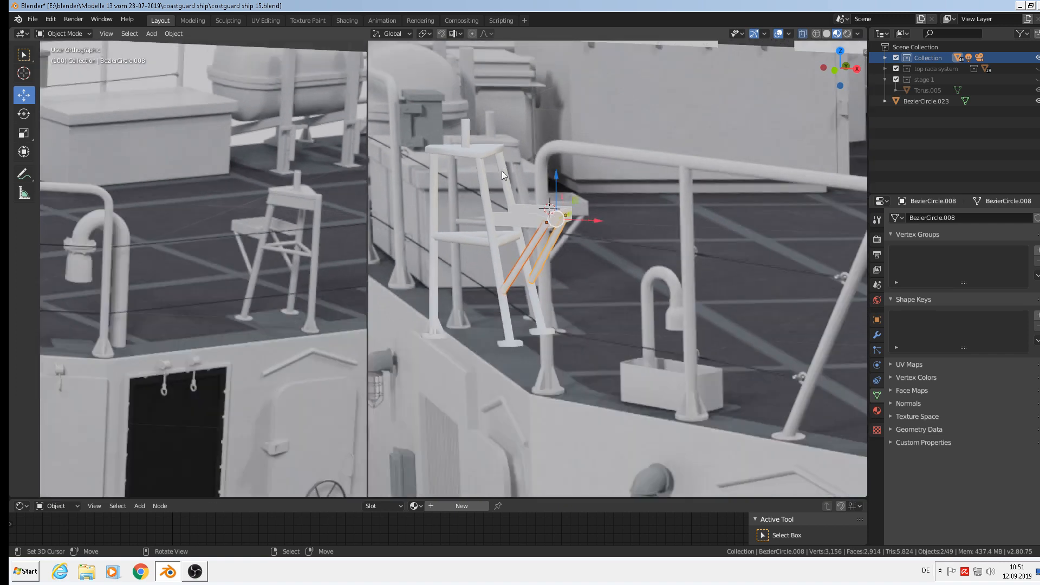
scroll(504, 173, "up", 2)
middle_click_drag(518, 199, 537, 207)
scroll(533, 227, "up", 2)
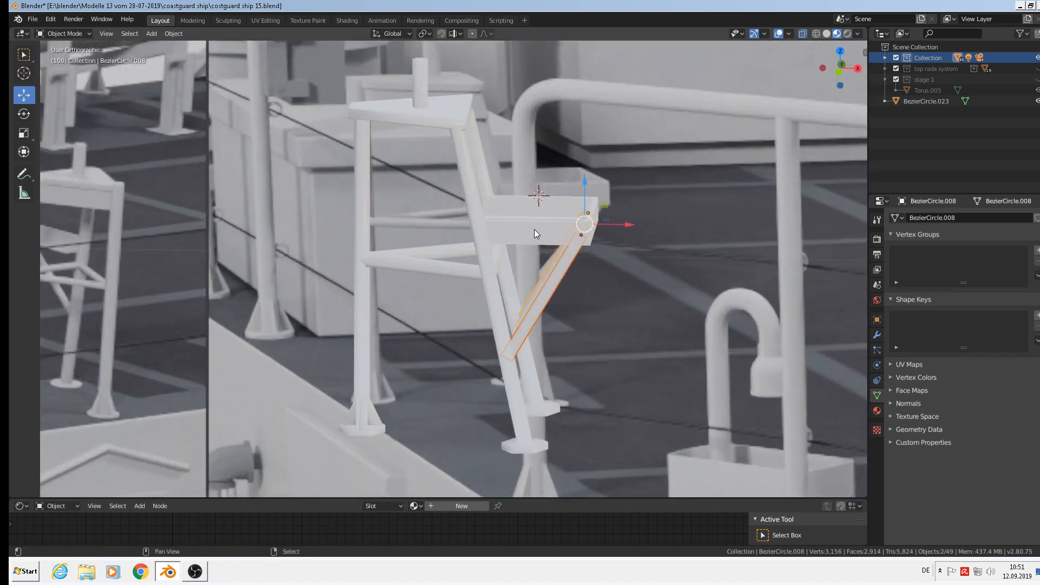
Join the side tray and its two diagonal braces into one object
left_click(535, 229, "shift")
left_click(173, 33)
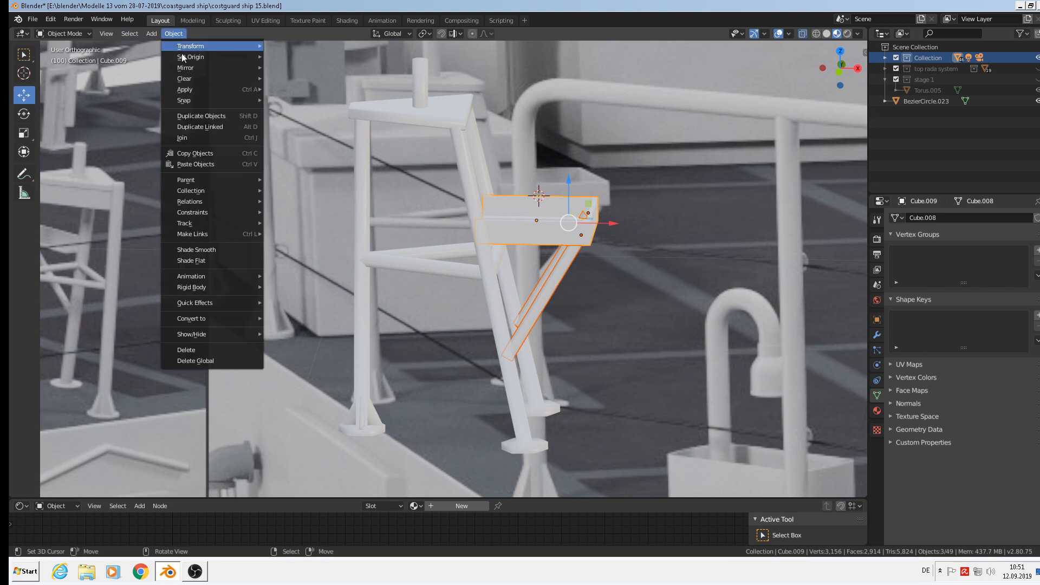
left_click(190, 139)
Join the braced tray, the splayed legs, triangular top, upright leg with post and all three crossbars into one object
left_click(463, 157, "shift")
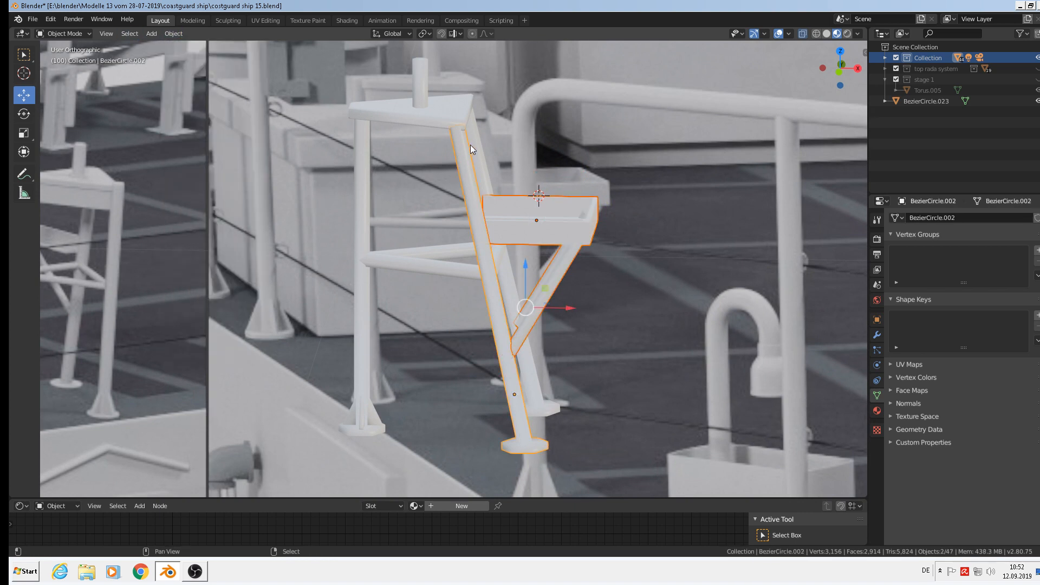
left_click(470, 139, "shift")
left_click(440, 109, "shift")
left_click(415, 108, "shift")
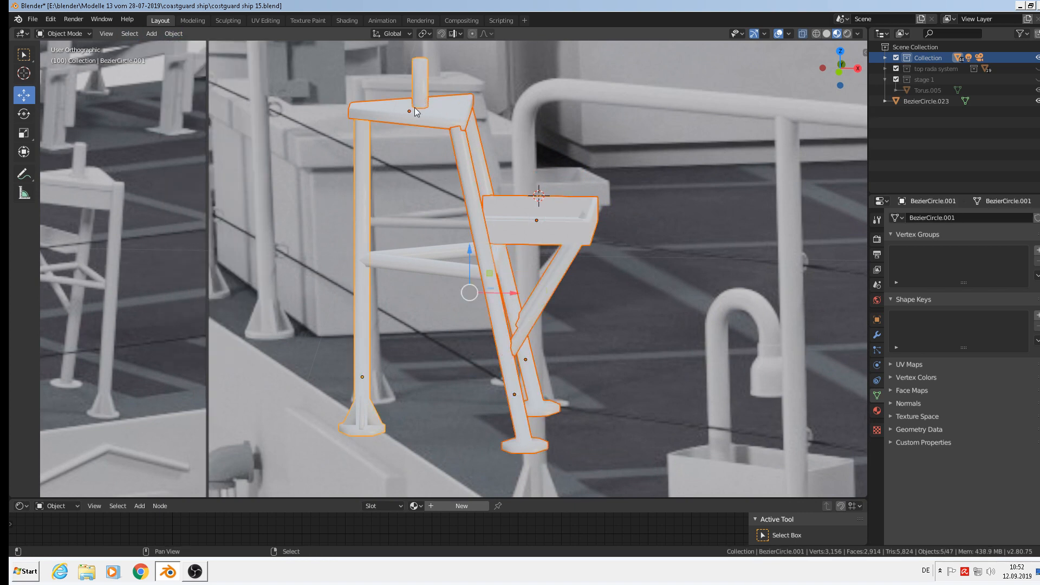
left_click(417, 261, "shift")
left_click(427, 258, "shift")
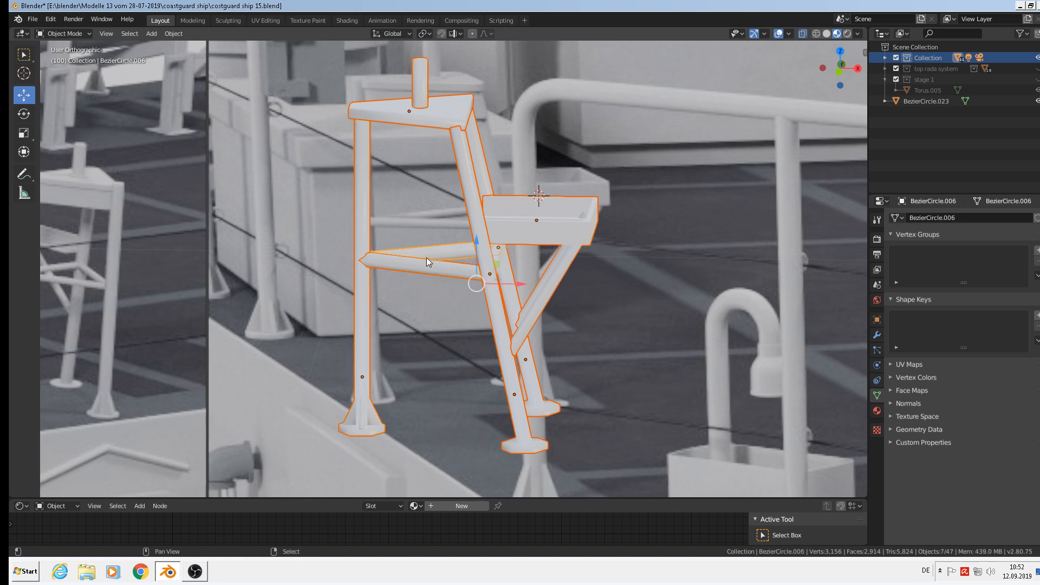
middle_click_drag(427, 257, 528, 278)
left_click(524, 264, "shift")
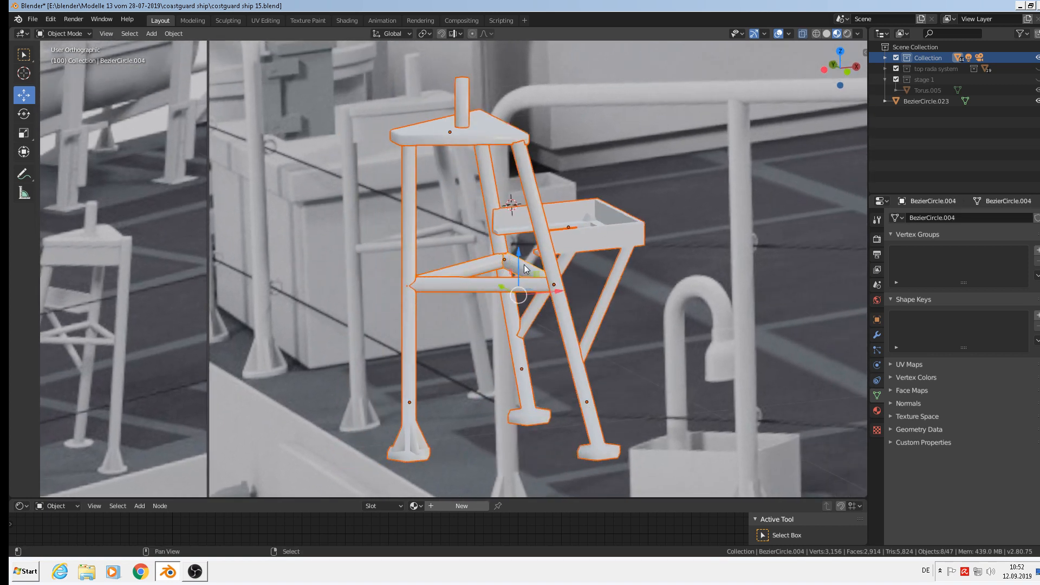
left_click(184, 34)
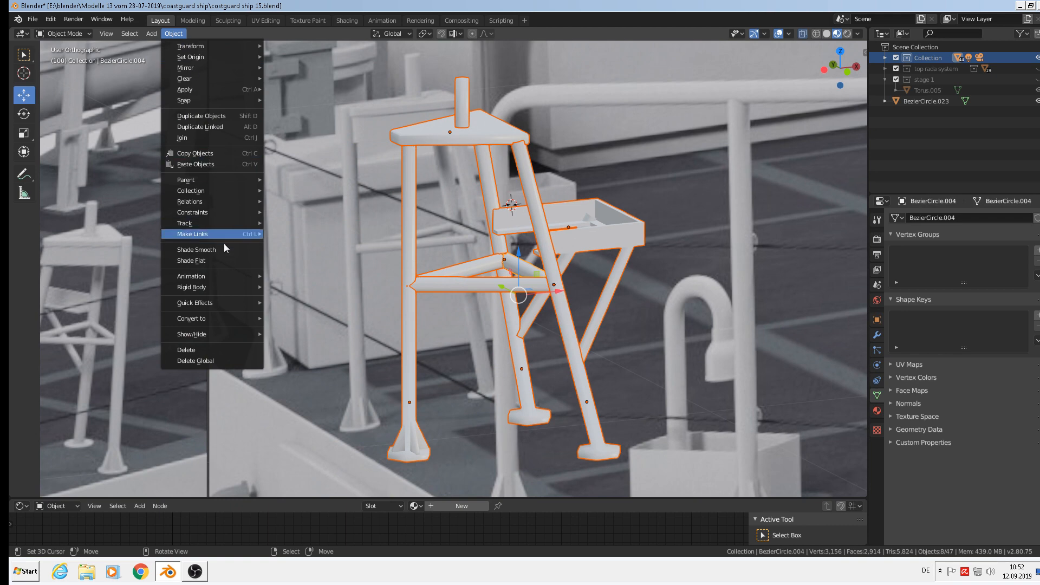
left_click(202, 137)
Move the joined stand 0.114 m along global X, away from the reference stand, and show it in front view
scroll(542, 242, "down", 3)
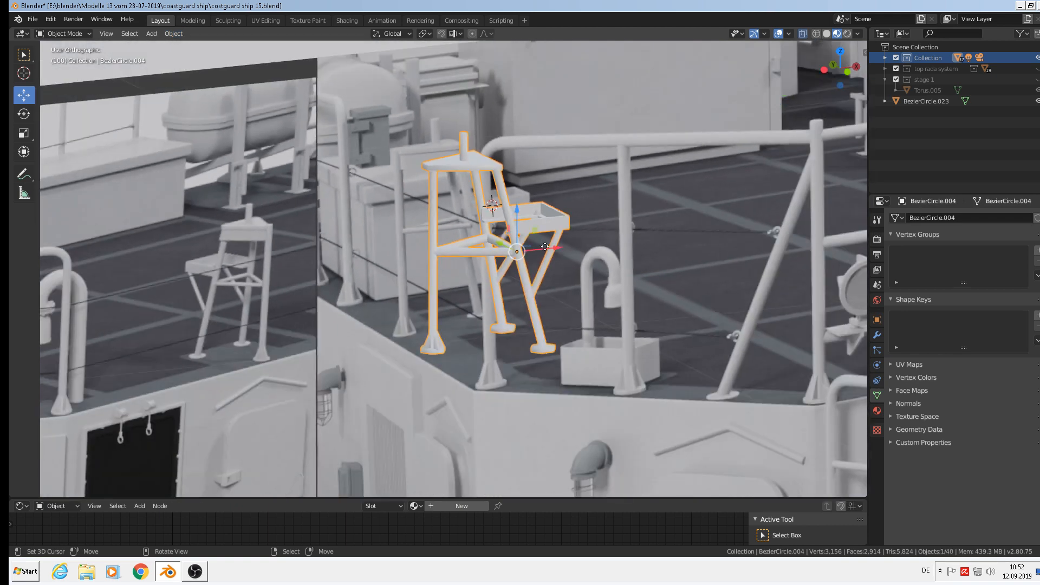
key("g")
key("x")
left_click(629, 228)
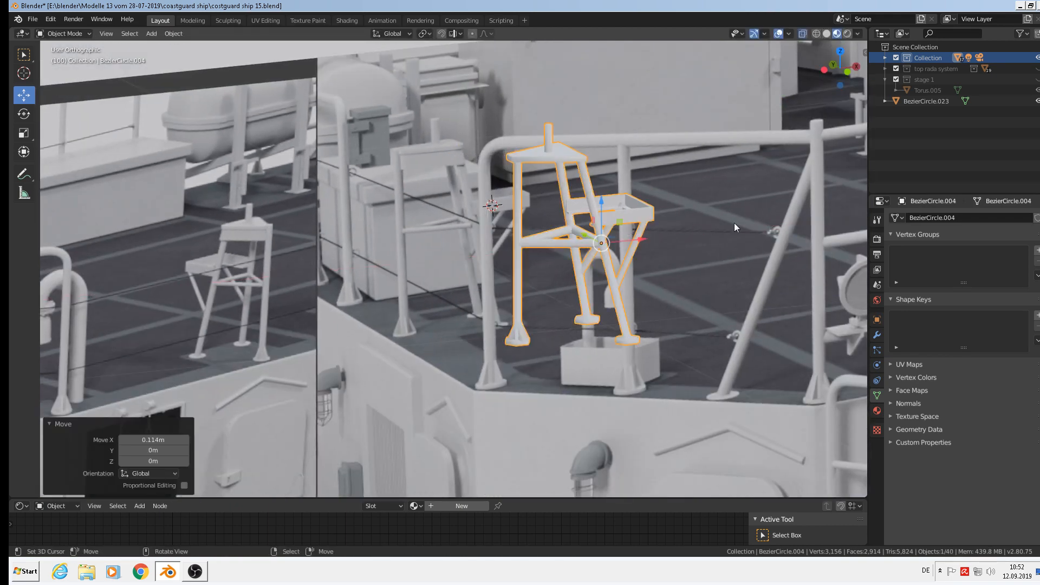
key("KP_1")
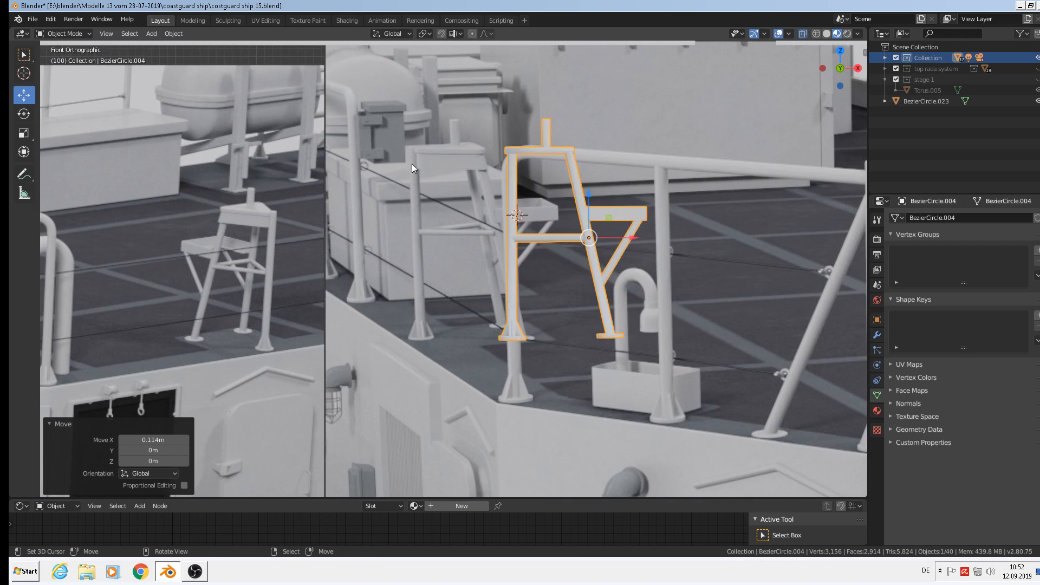
Add a cube at the stand's triangular top and scale it down to 0.025
scroll(532, 160, "up", 3)
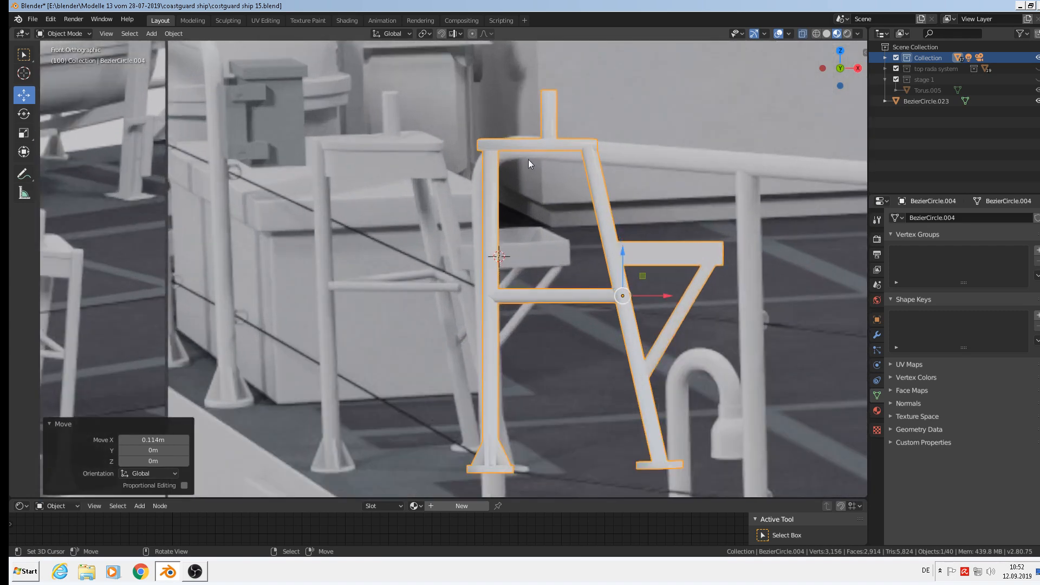
left_click(172, 34)
mouse_move(153, 35)
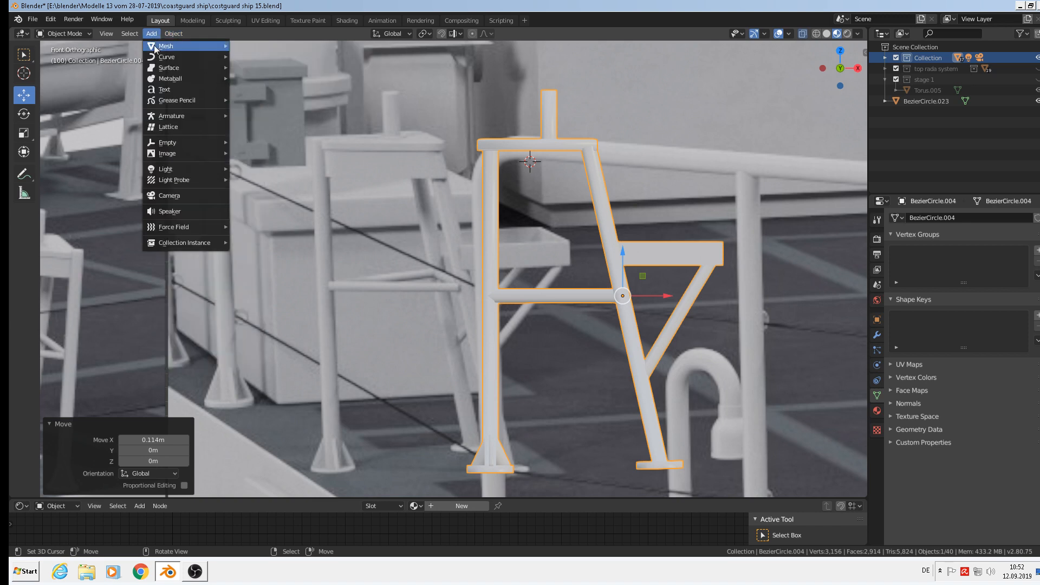
left_click(261, 57)
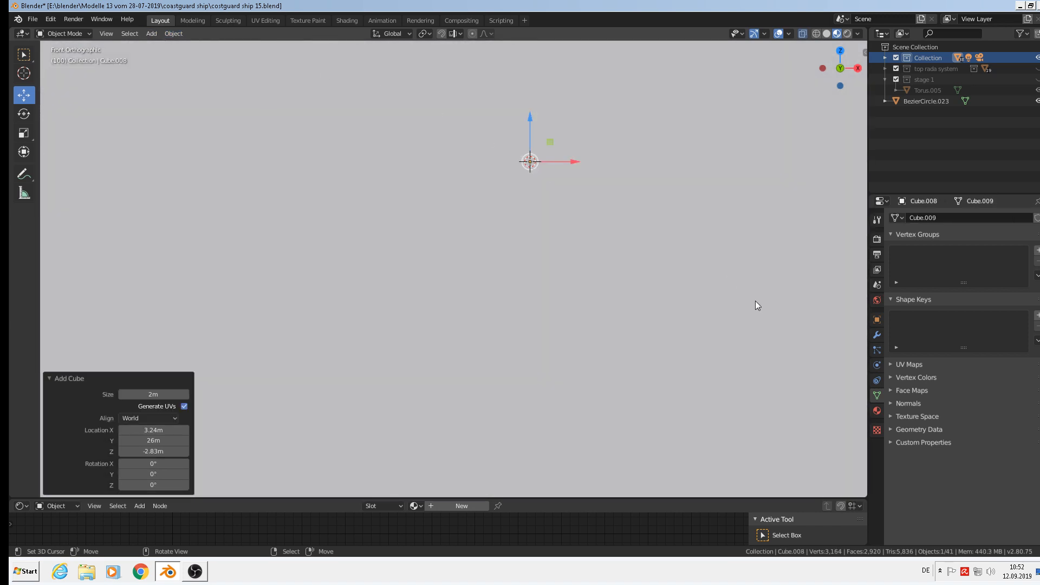
key("s")
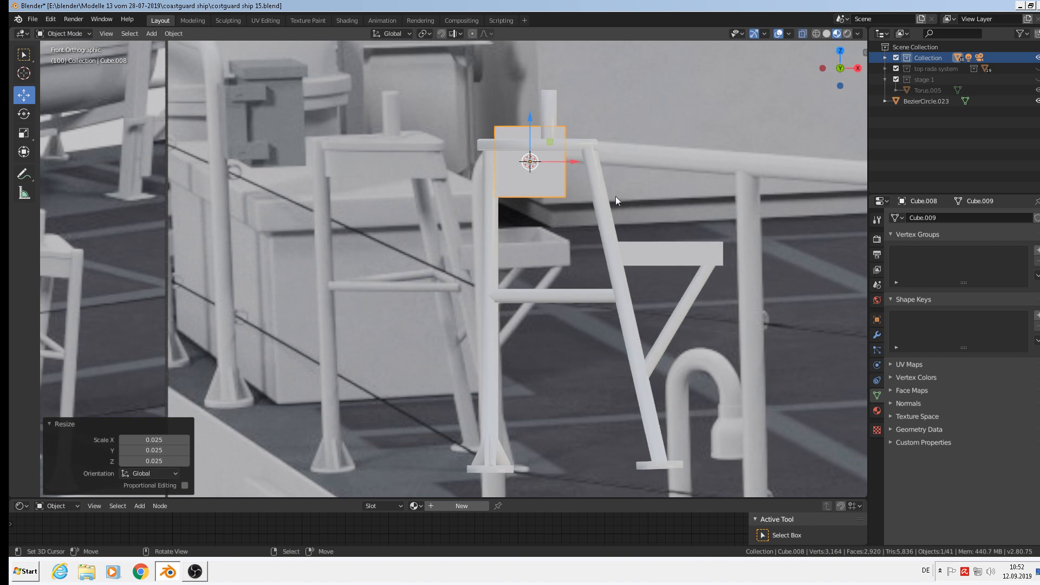
Move the small cube -0.0171 m along X and -0.11 m along Y to sit beneath the stand's triangular top
left_click(570, 164)
left_click_drag(570, 163, 546, 162)
middle_click_drag(546, 162, 538, 182)
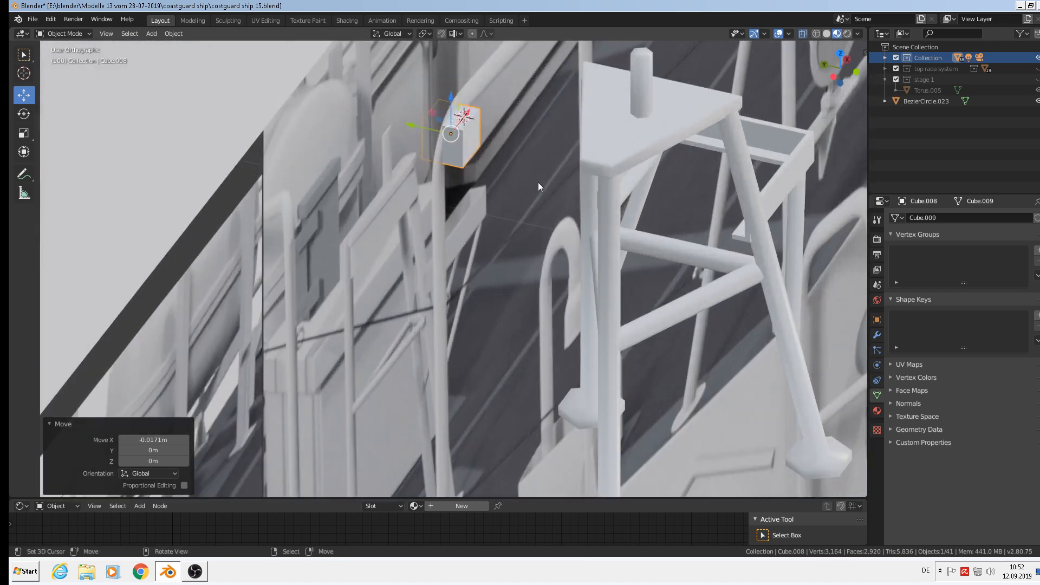
left_click_drag(421, 130, 657, 203)
Reshape the cube into a thin, long panel by scaling it 0.117 along Y and 4.087 along X
key("s")
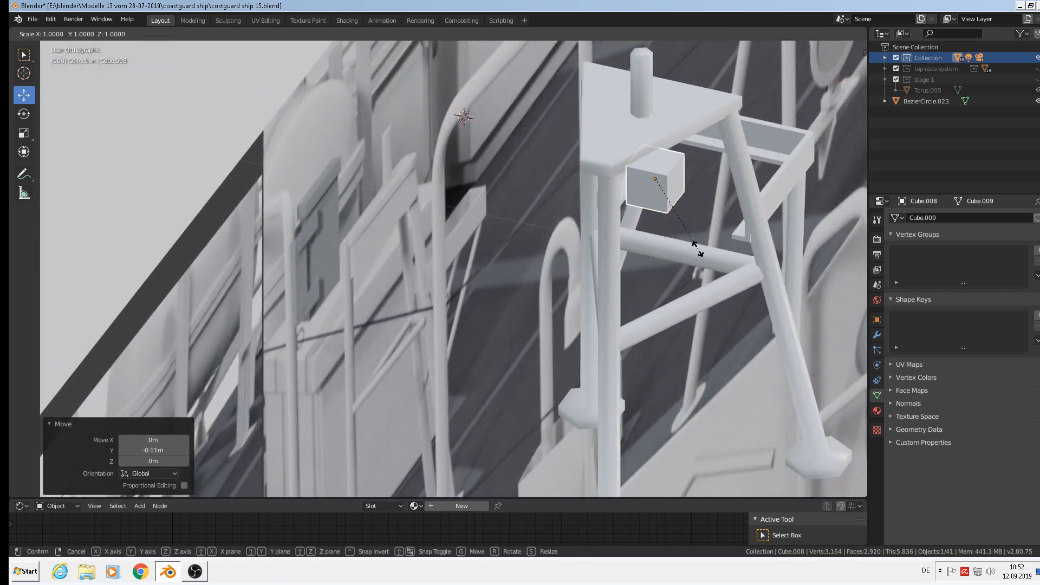
key("y")
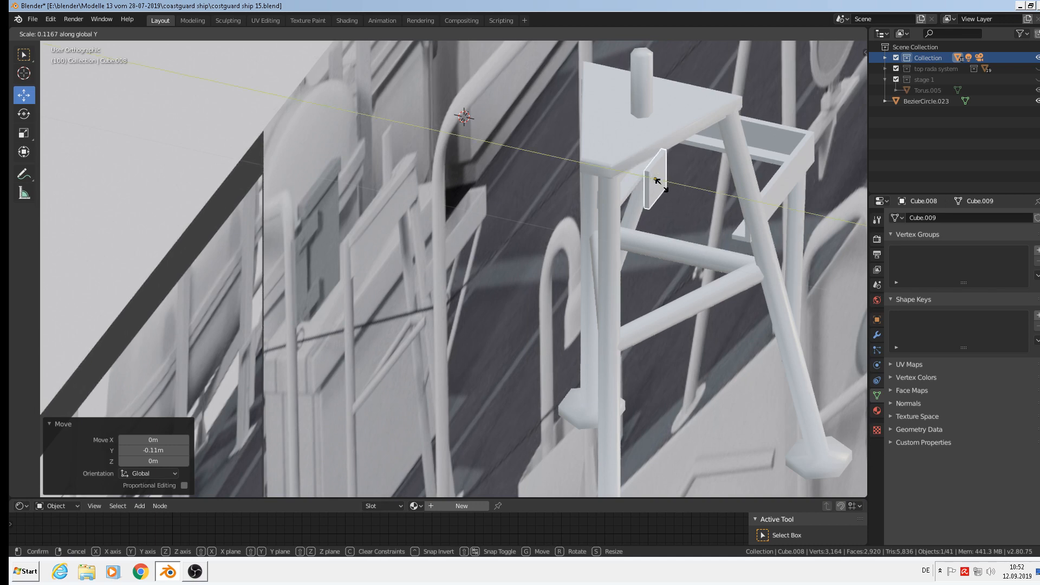
left_click(662, 186)
middle_click_drag(701, 203, 641, 191)
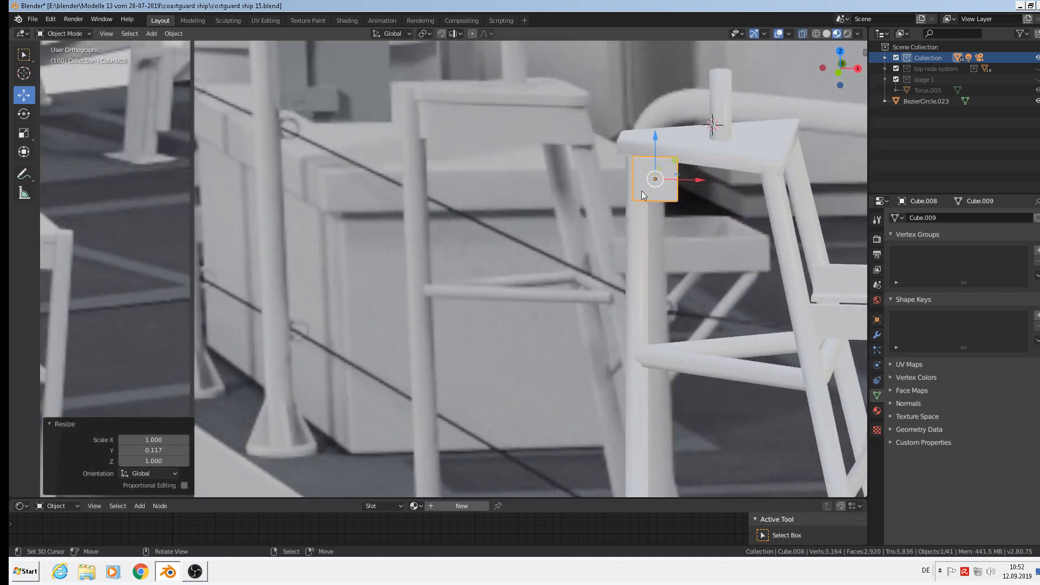
key("s")
key("x")
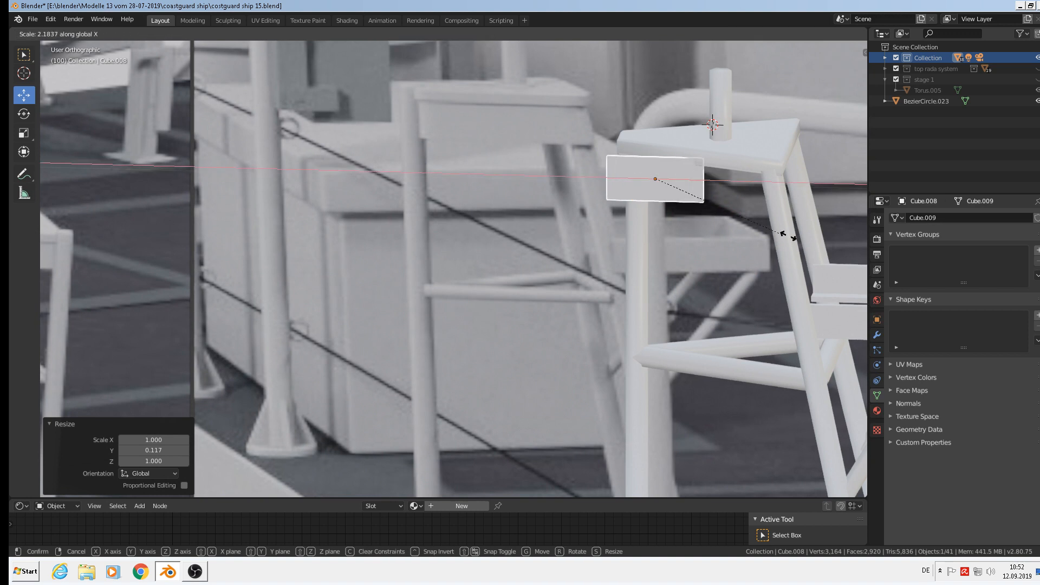
left_click(266, 185)
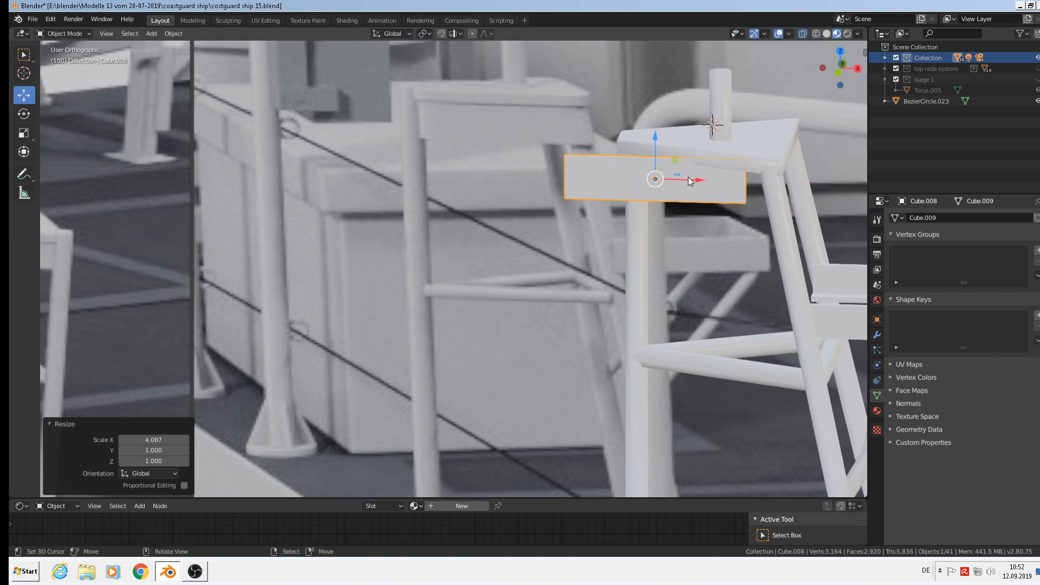
Move the panel 0.0257 m along X and rotate it -21.7° about Z in top view to match the top's slanted edge
left_click_drag(689, 177, 744, 178)
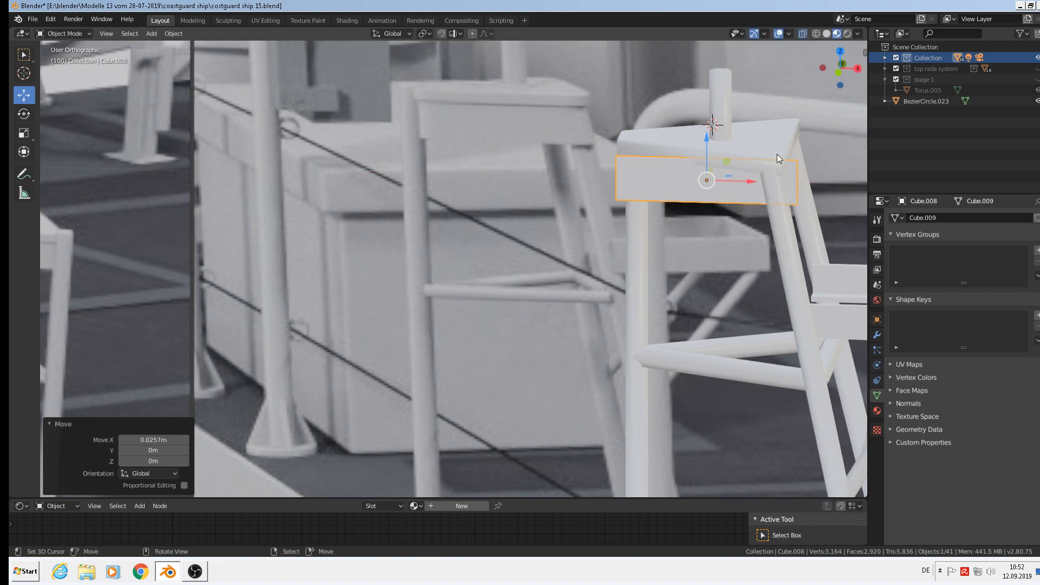
key("KP_7")
middle_click_drag(716, 220, 528, 272, "shift")
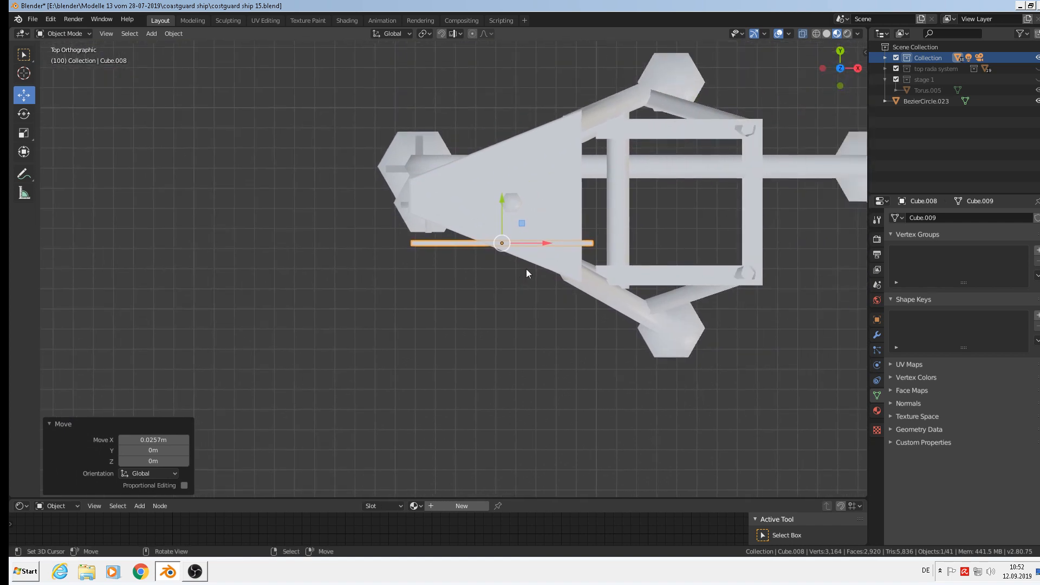
scroll(542, 280, "up", 2)
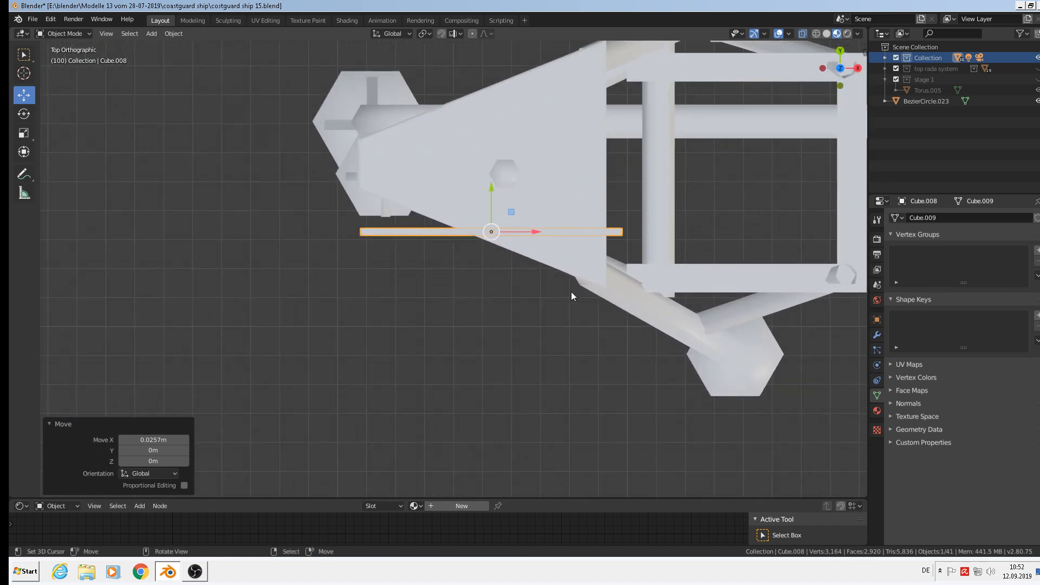
key("r")
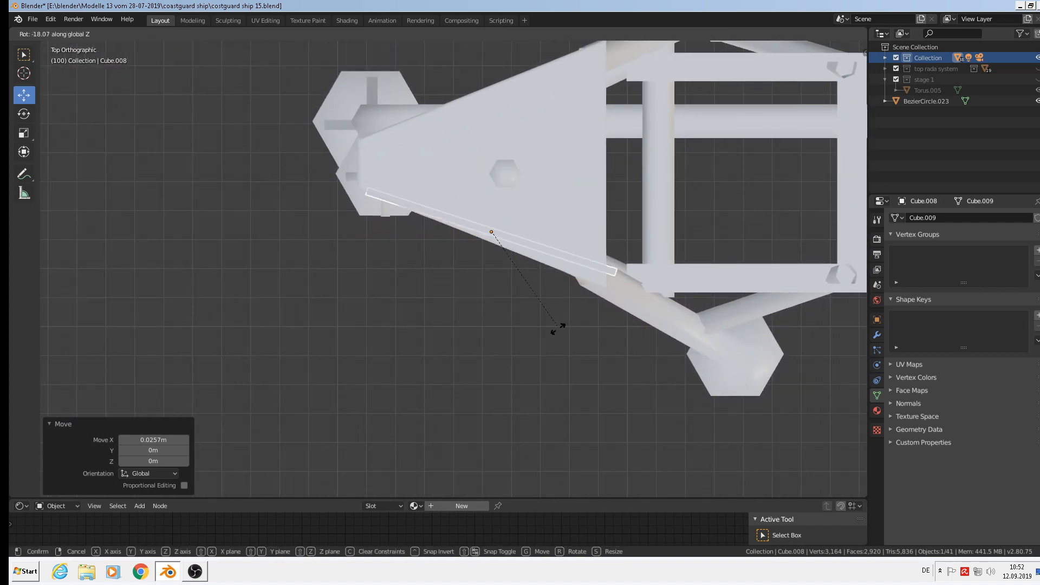
left_click(555, 336)
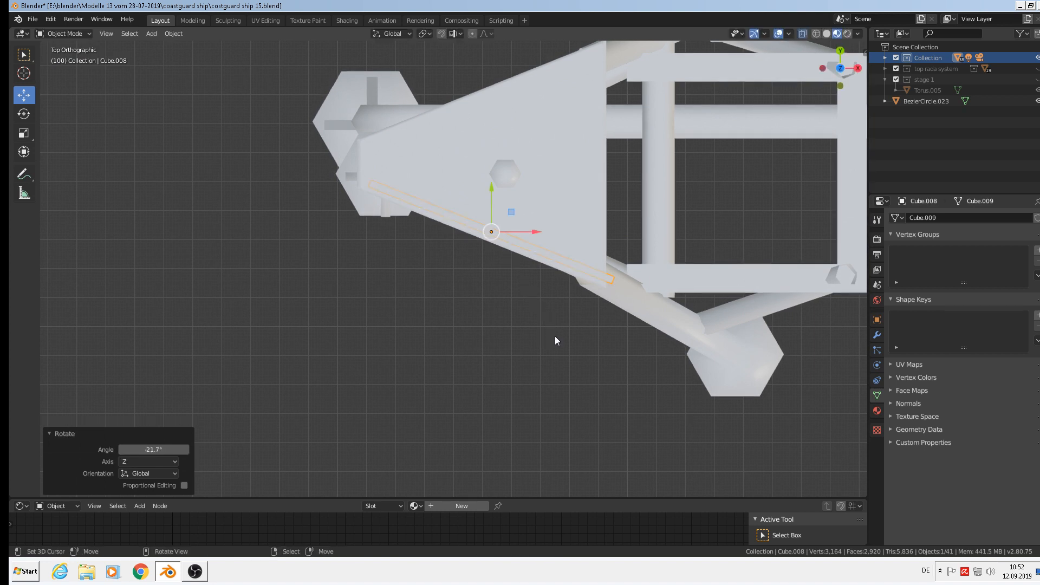
Shift the panel -0.00393 m along Y and -0.00262 m along X onto the slanted edge of the triangular top
key("g")
key("y")
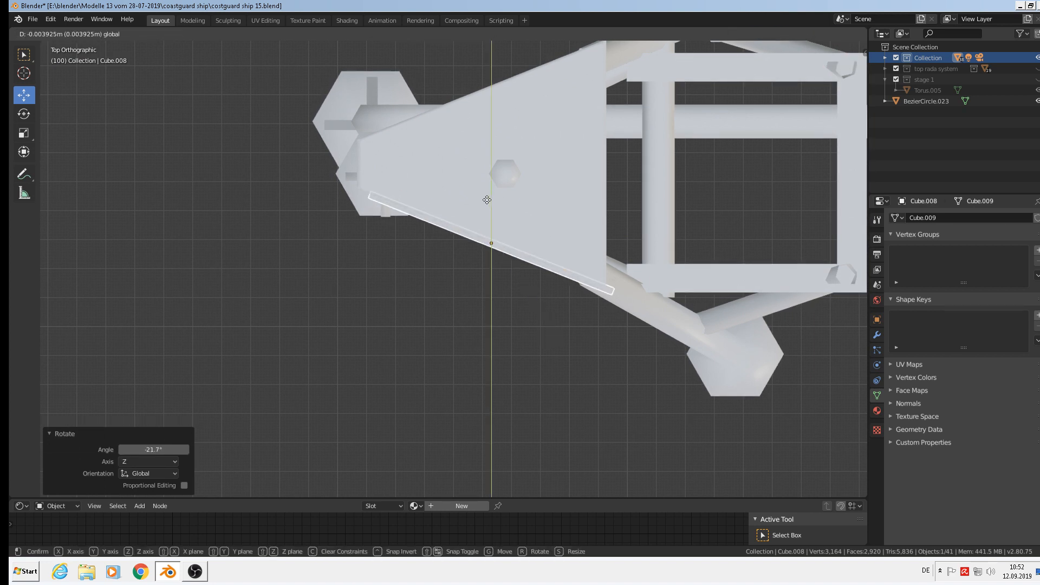
left_click(521, 227)
key("g")
key("x")
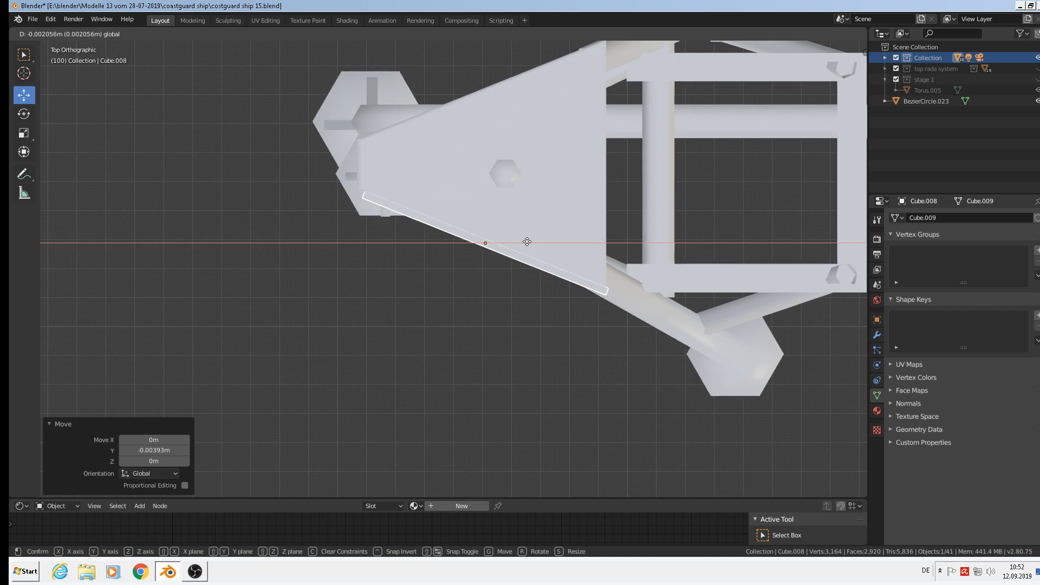
left_click(527, 237)
Raise the panel 0.00395 m along Z and nudge it 0.00106 m along Y to fit flush against the top
middle_click_drag(529, 235, 500, 254)
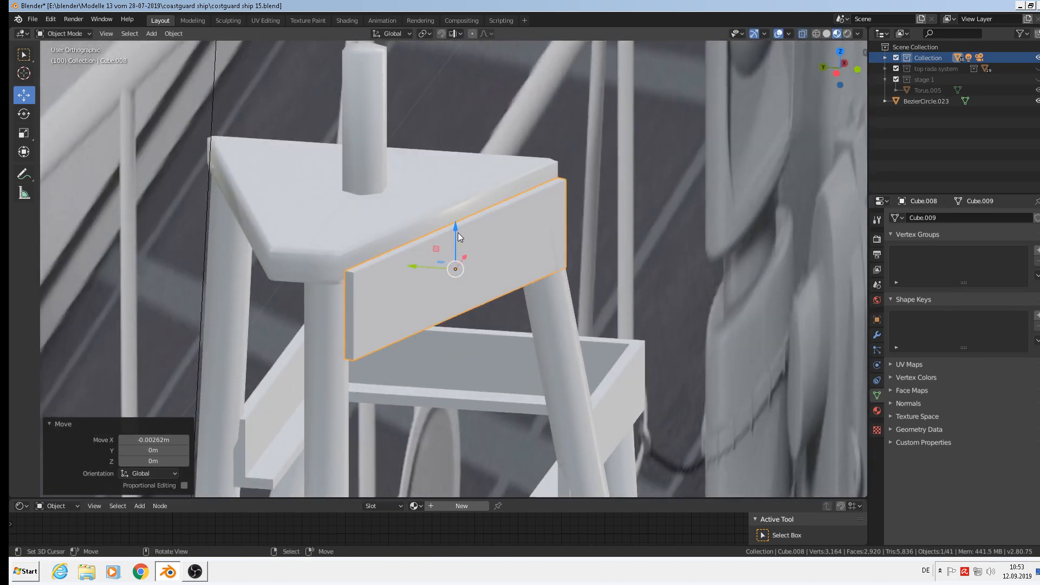
left_click_drag(457, 233, 456, 216)
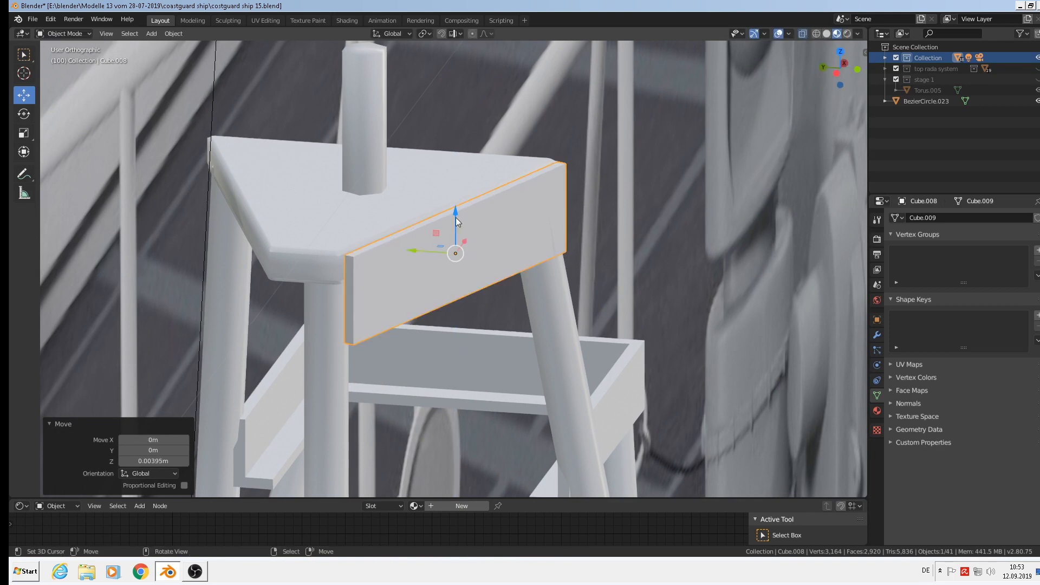
left_click_drag(435, 252, 427, 249)
scroll(427, 249, "down", 1)
middle_click_drag(427, 249, 437, 280)
scroll(418, 264, "down", 3)
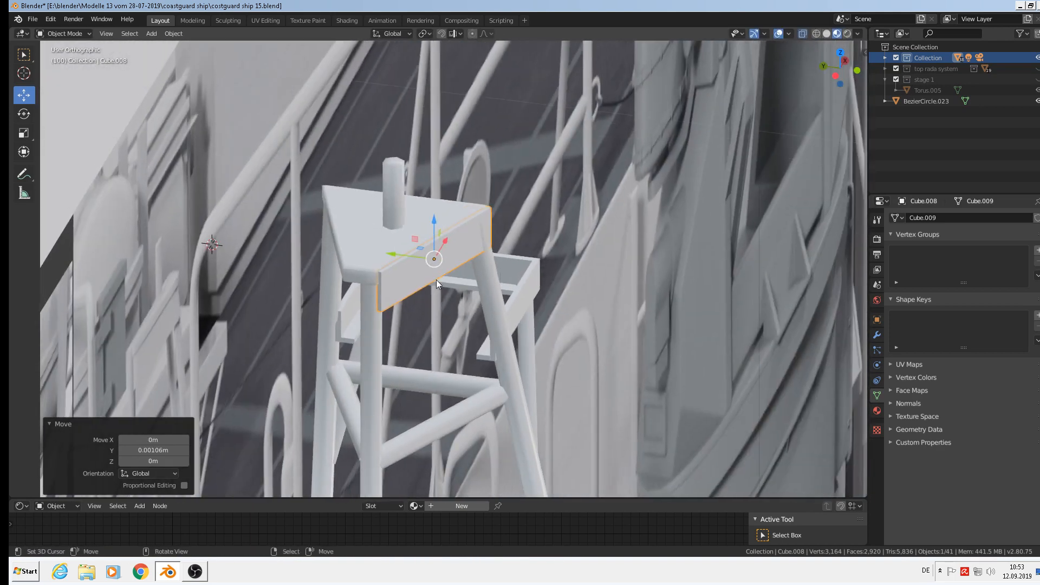
Duplicate the side panel, move the copy 0.084 m along Y and apply its rotation and scale
key("shift+d")
right_click(428, 279)
left_click_drag(402, 258, 239, 246)
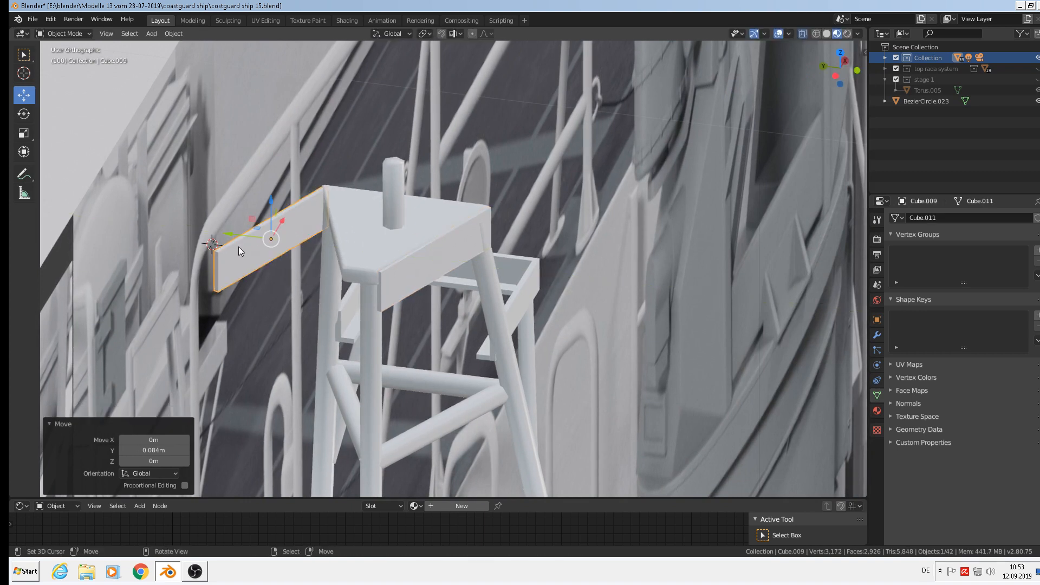
left_click(177, 35)
mouse_move(192, 90)
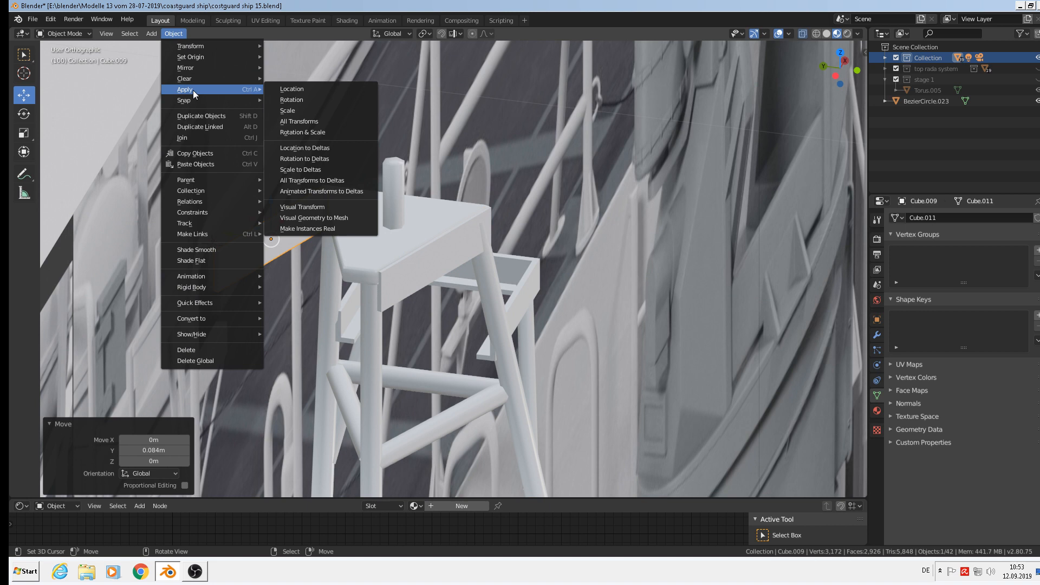
left_click(306, 132)
Mirror the copied panel along global Y and move it -0.0321 m along Y against the top's opposite slanted edge
left_click(172, 34)
mouse_move(190, 60)
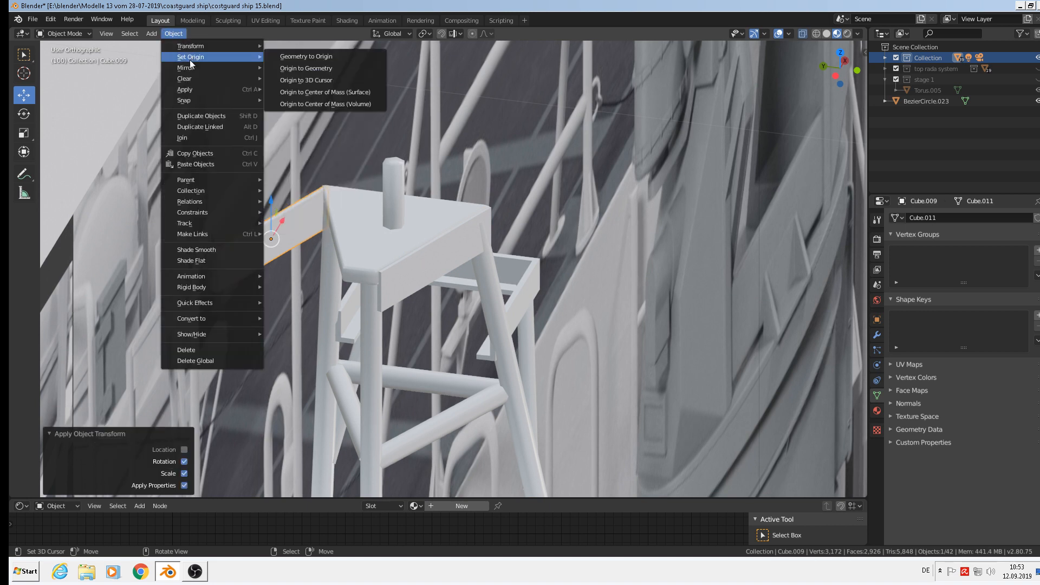
left_click(293, 66)
key("z")
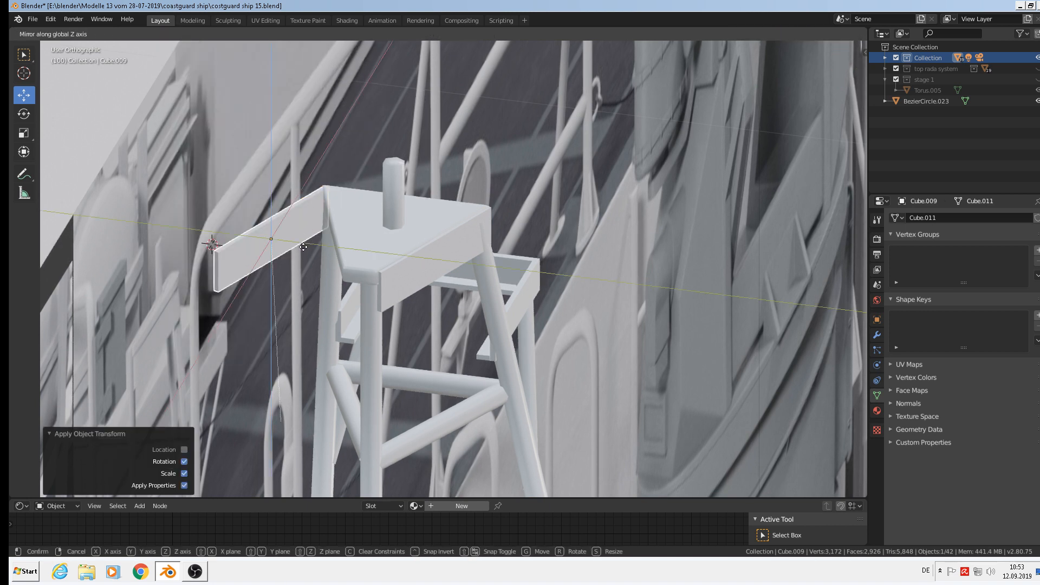
key("z")
key("z")
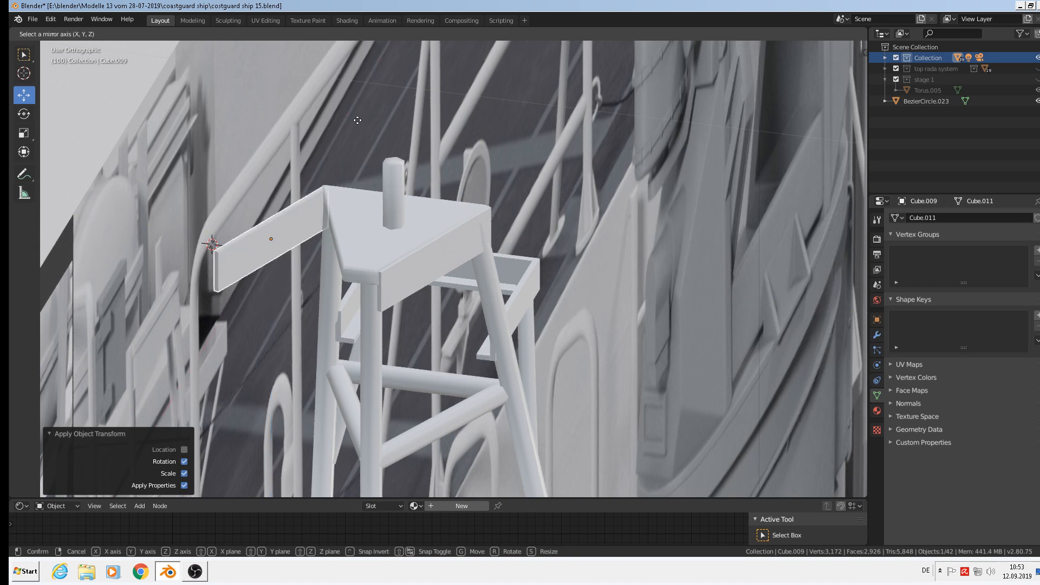
key("y")
left_click(418, 150)
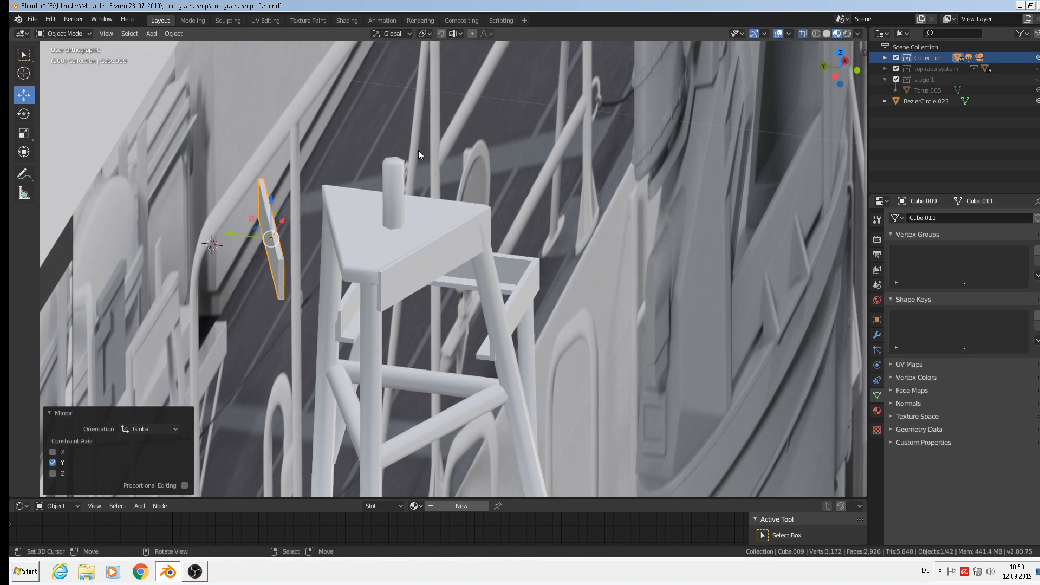
left_click_drag(227, 237, 289, 232)
Examine from close up and farther away how both side panels fit the edges and narrow end of the triangular top
middle_click_drag(466, 290, 421, 285)
scroll(350, 275, "up", 3)
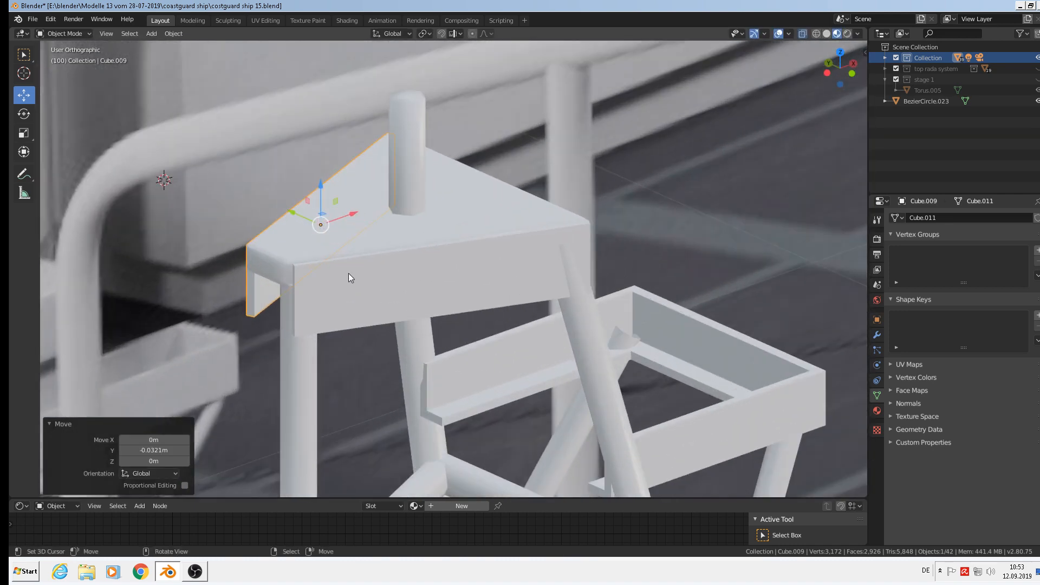
scroll(350, 275, "down", 4)
scroll(350, 274, "up", 2)
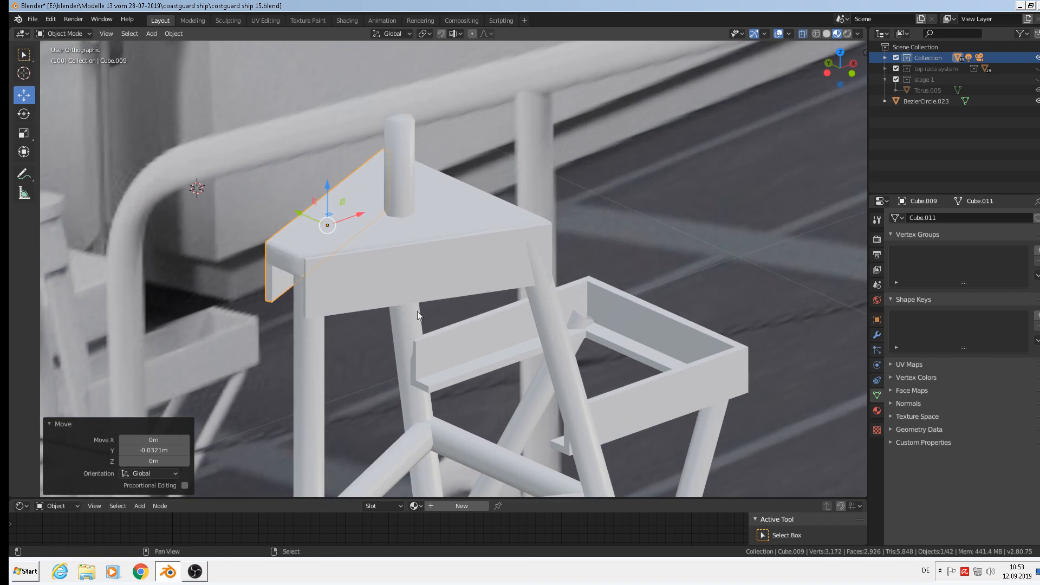
scroll(359, 231, "up", 1)
scroll(329, 186, "up", 4)
scroll(328, 198, "up", 2)
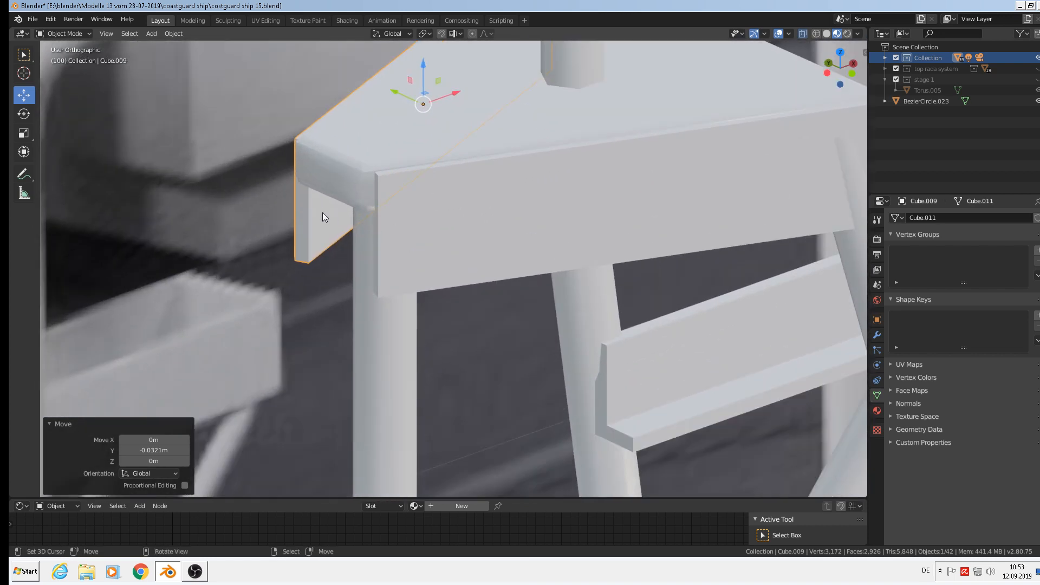
scroll(372, 215, "down", 4)
scroll(402, 215, "down", 2)
Duplicate the mirrored panel's mesh in place in Edit Mode, keeping it within the same object
key("Tab")
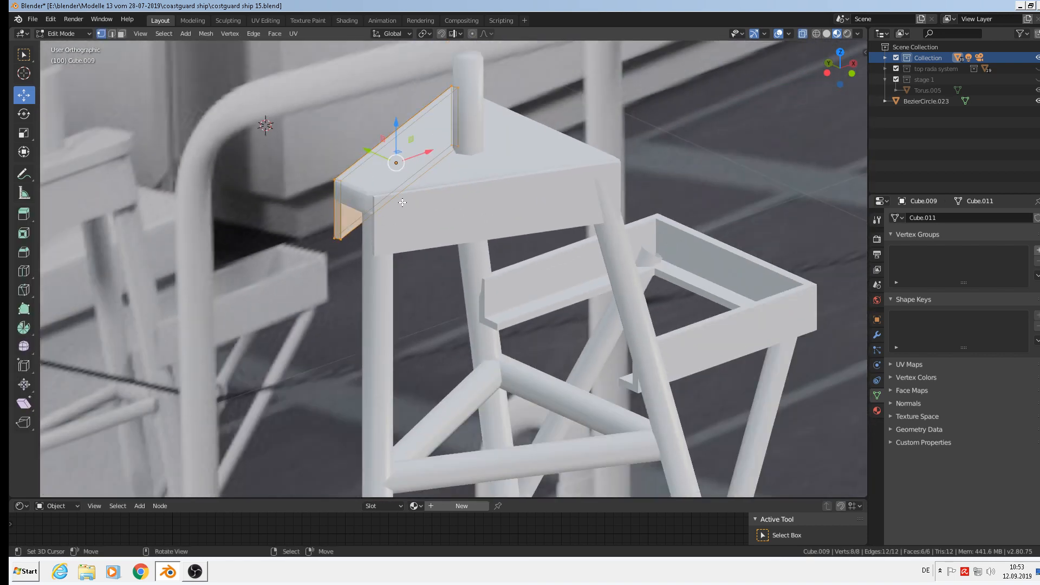
scroll(402, 202, "down", 3)
key("shift+d")
right_click(400, 204)
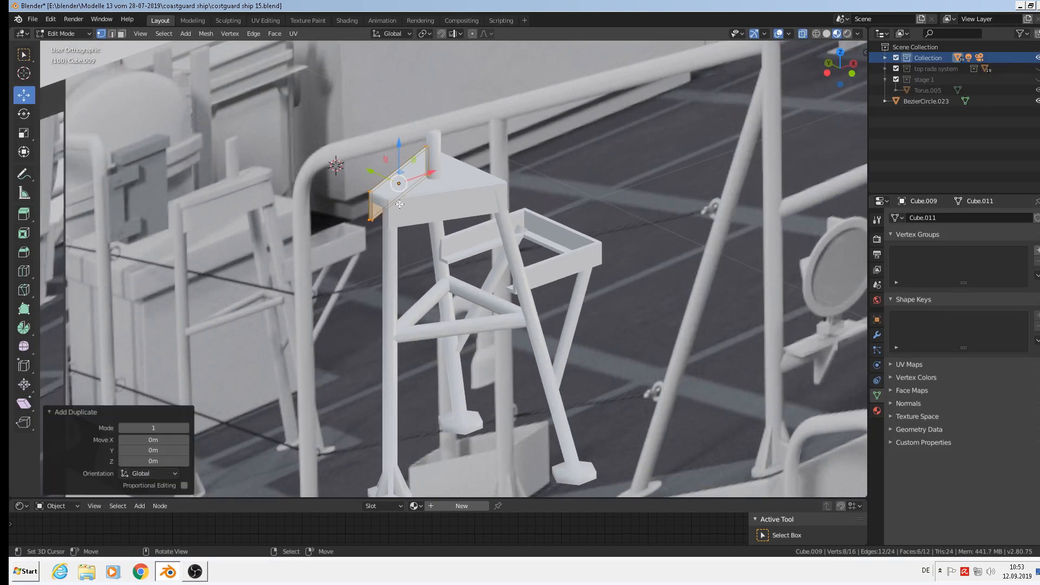
key("Tab")
middle_click_drag(398, 204, 353, 262)
key("Tab")
Rotate the duplicated panel mesh -68.7° about Z in top view and scale it to 0.303 along Y
key("KP_7")
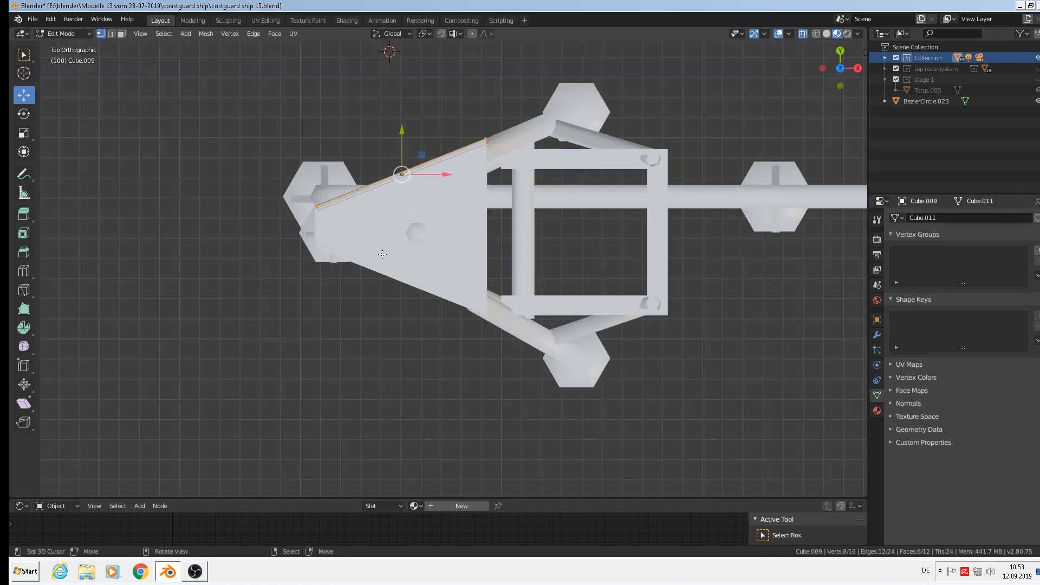
key("r")
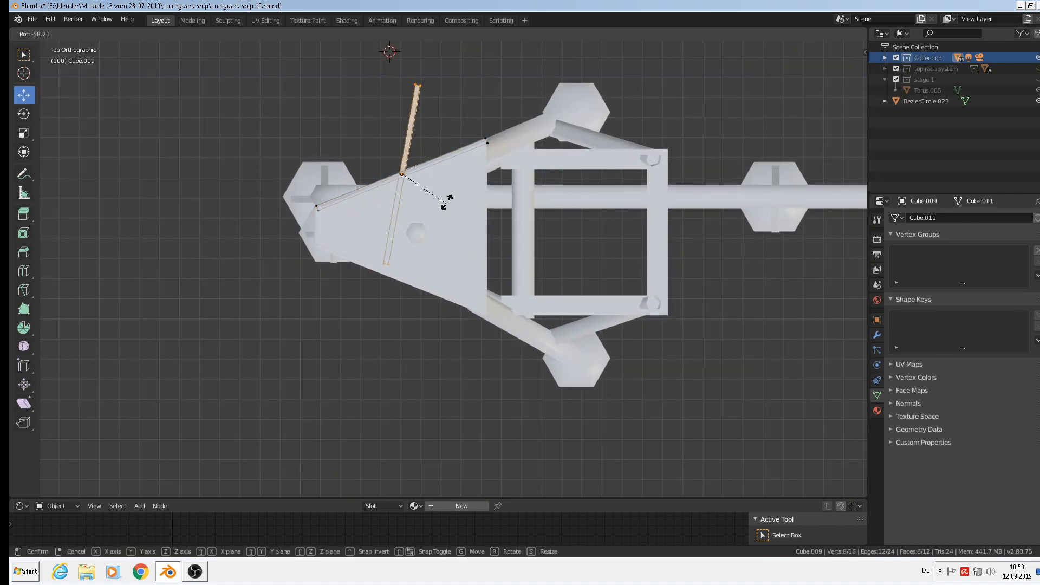
left_click(450, 195)
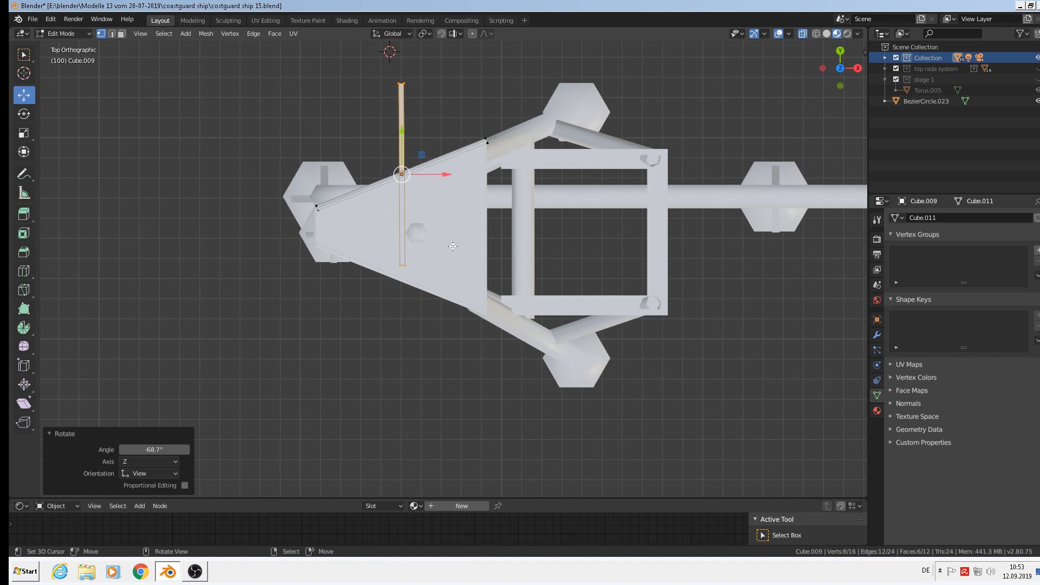
key("s")
key("y")
left_click(429, 175)
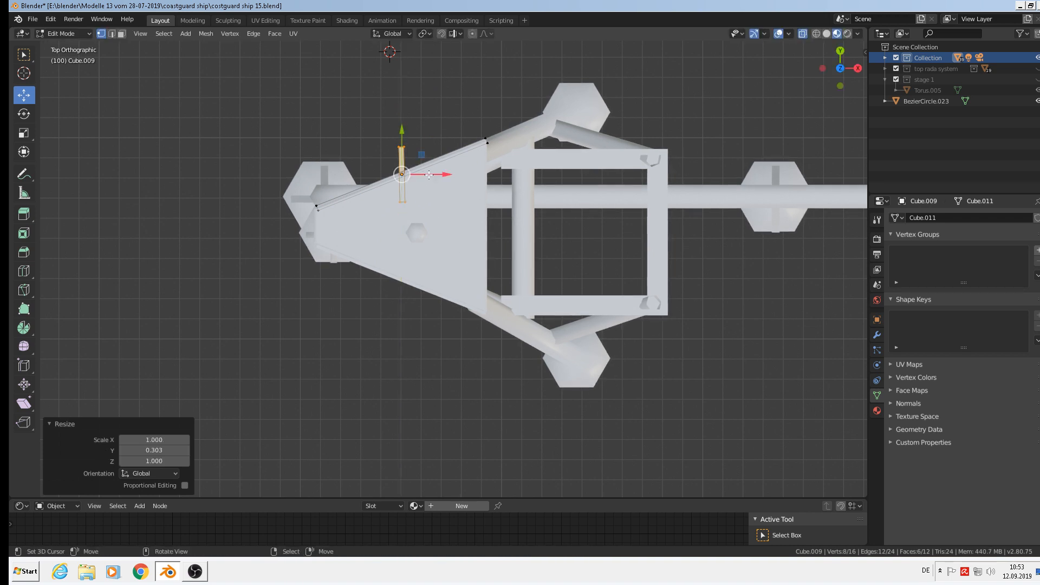
Move the rotated panel piece -0.0412 m along X and -0.028 m along Y to the top's narrow end and scale it 0.847 along Y
key("g")
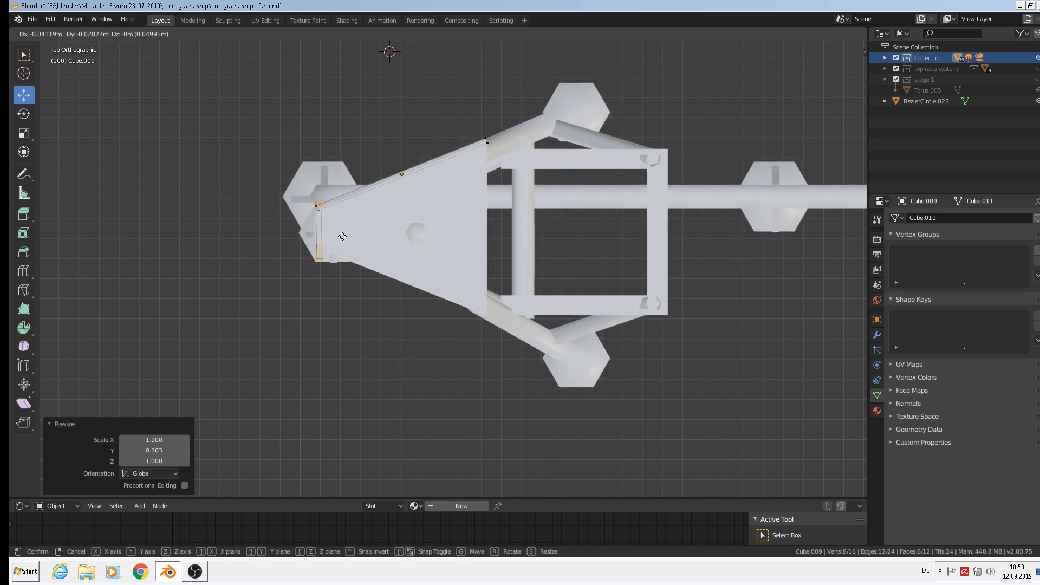
left_click(342, 237)
key("s")
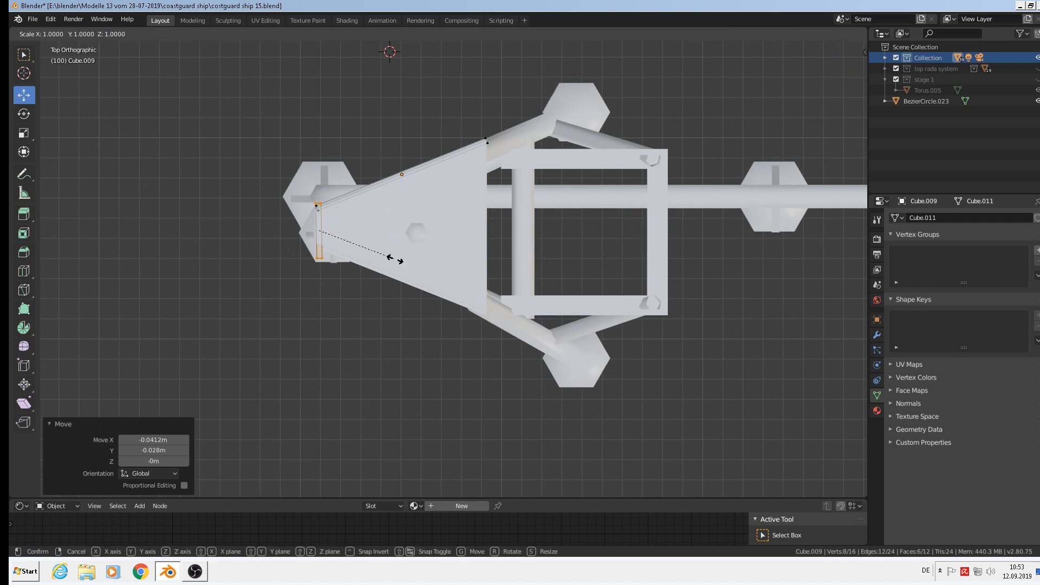
key("y")
left_click(383, 257)
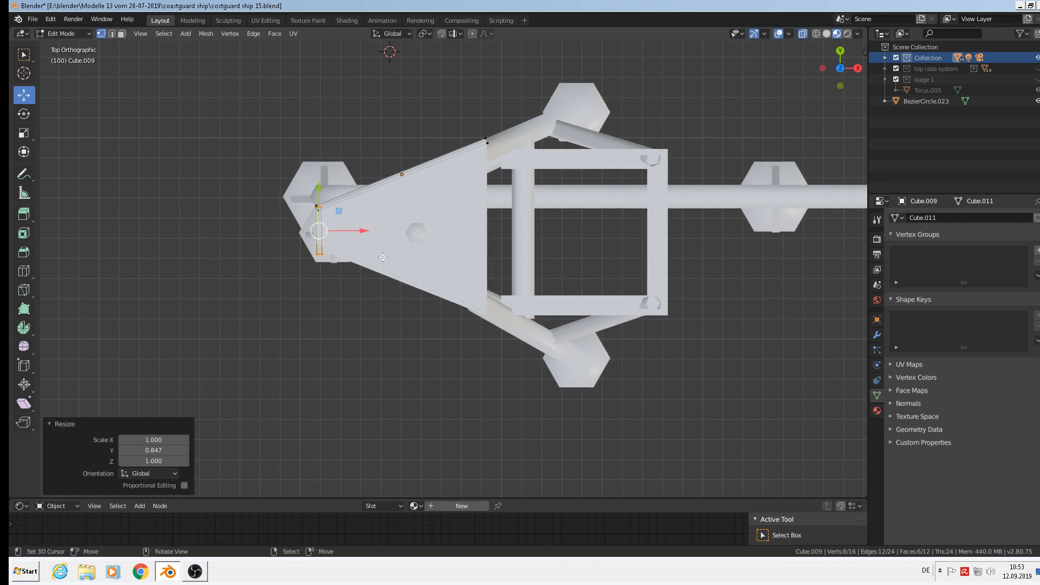
key("g")
left_click(383, 252)
Shift the end panel piece slightly outward along X in Edit Mode at the narrow end of the triangular top
middle_click_drag(384, 253, 412, 155)
scroll(357, 206, "up", 4)
key("Tab")
scroll(386, 255, "up", 1)
middle_click_drag(387, 265, 399, 268)
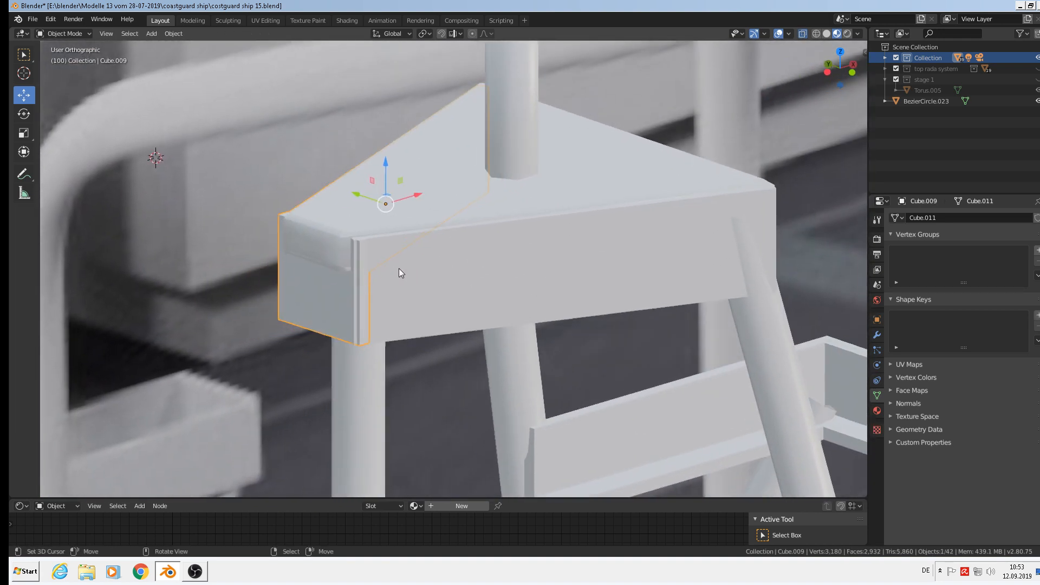
scroll(359, 275, "up", 2)
key("Tab")
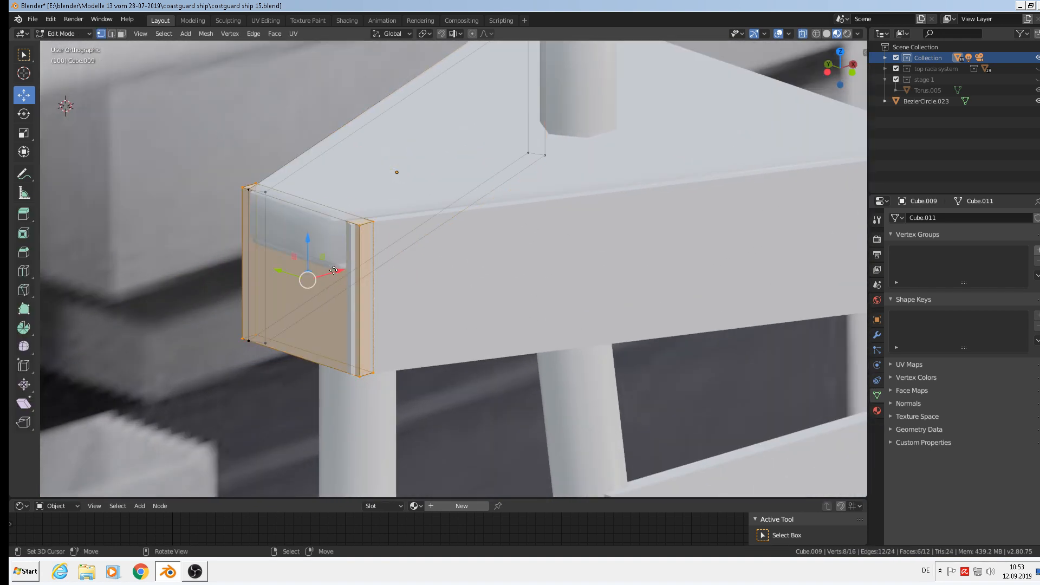
left_click_drag(334, 270, 331, 270)
mouse_move(331, 269)
middle_mouse_down()
mouse_move(363, 301)
mouse_move(379, 290)
mouse_move(324, 252)
middle_mouse_up()
key("Tab")
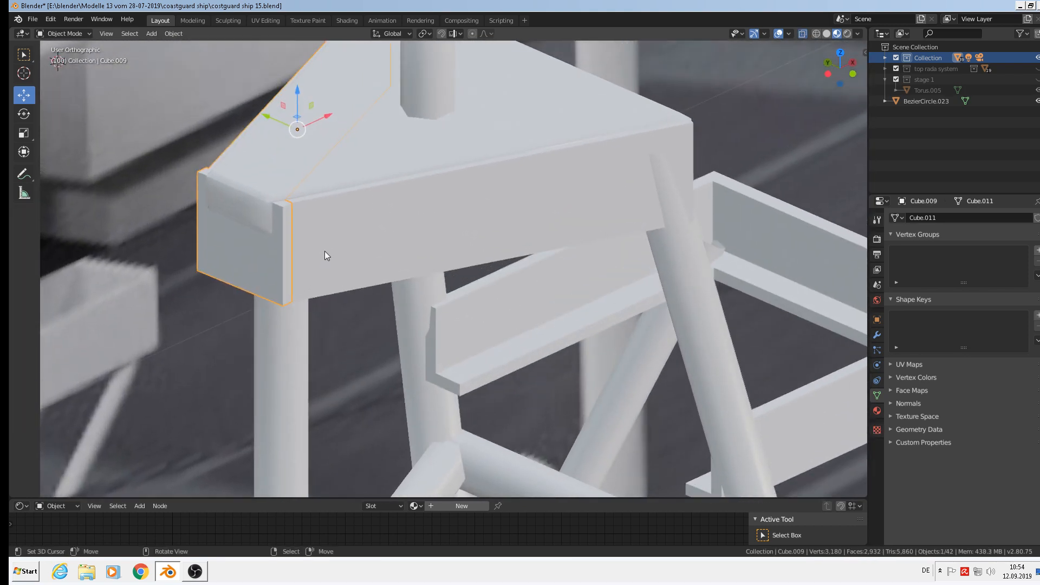
Narrow the end panel piece slightly along global Y in Edit Mode to fit the width between the two side panels
scroll(325, 251, "up", 2)
key("Tab")
key("s")
key("y")
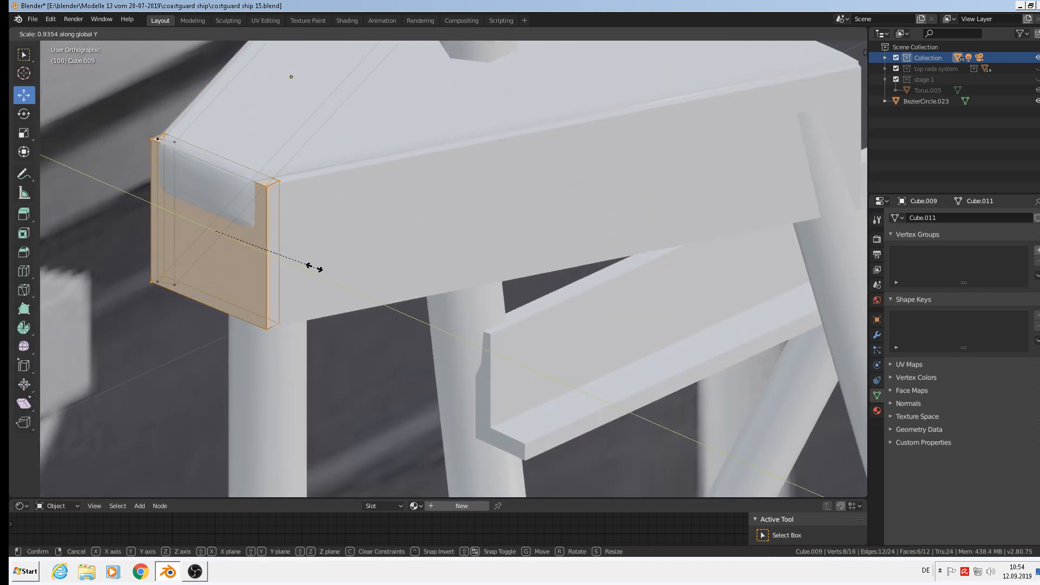
left_click(310, 267)
key("Tab")
scroll(311, 266, "down", 4)
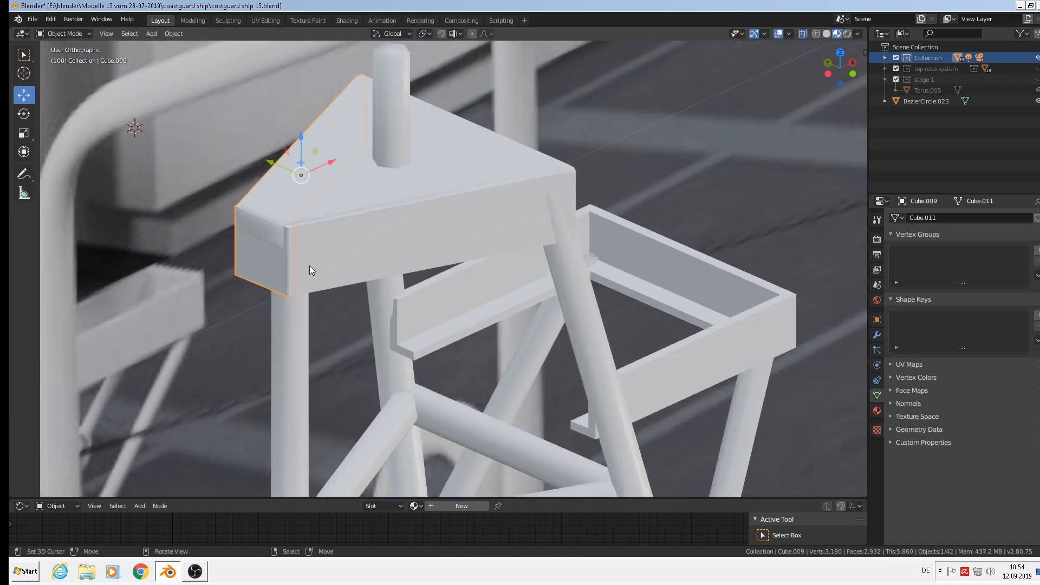
Move the end panel piece outward along global X in Edit Mode to close off the narrow end of the top
middle_click_drag(310, 265, 250, 243)
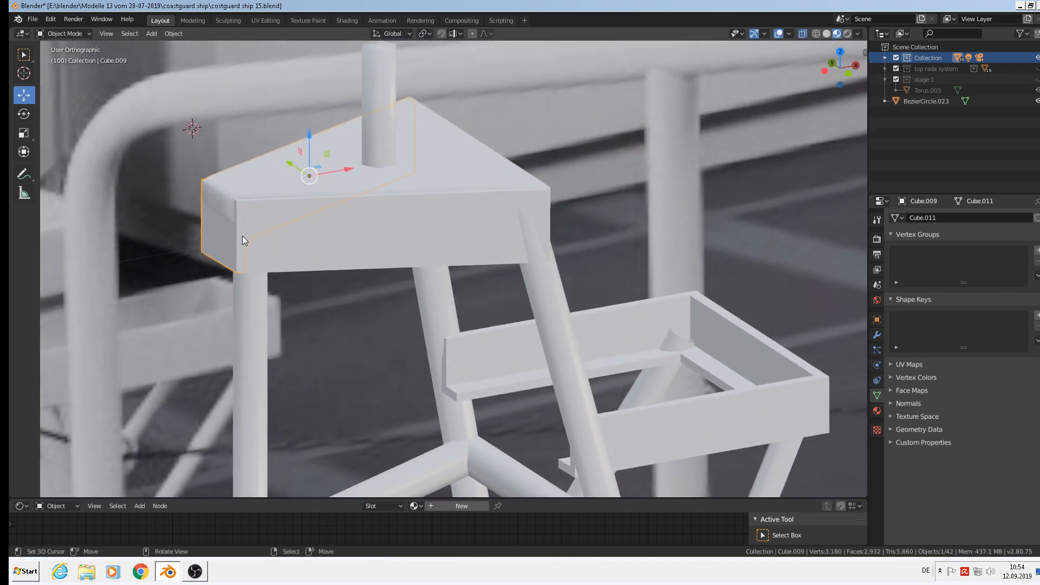
key("Tab")
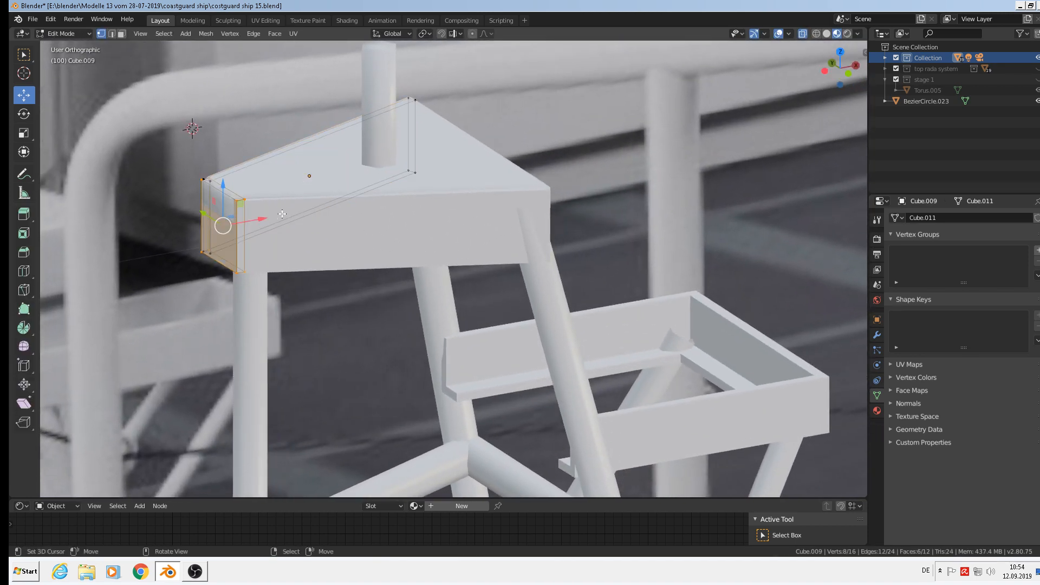
key("g")
key("x")
left_click(259, 219)
key("Tab")
scroll(262, 223, "down", 3)
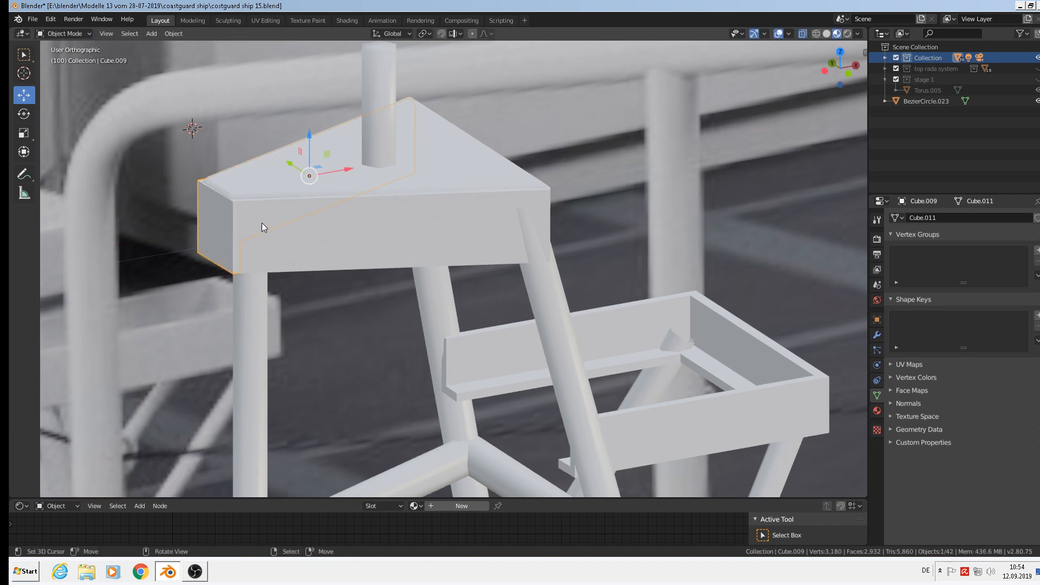
Select both side panel objects and the three-legged stand as the active object, and join them into one object
key("alt+a")
scroll(302, 256, "down", 3)
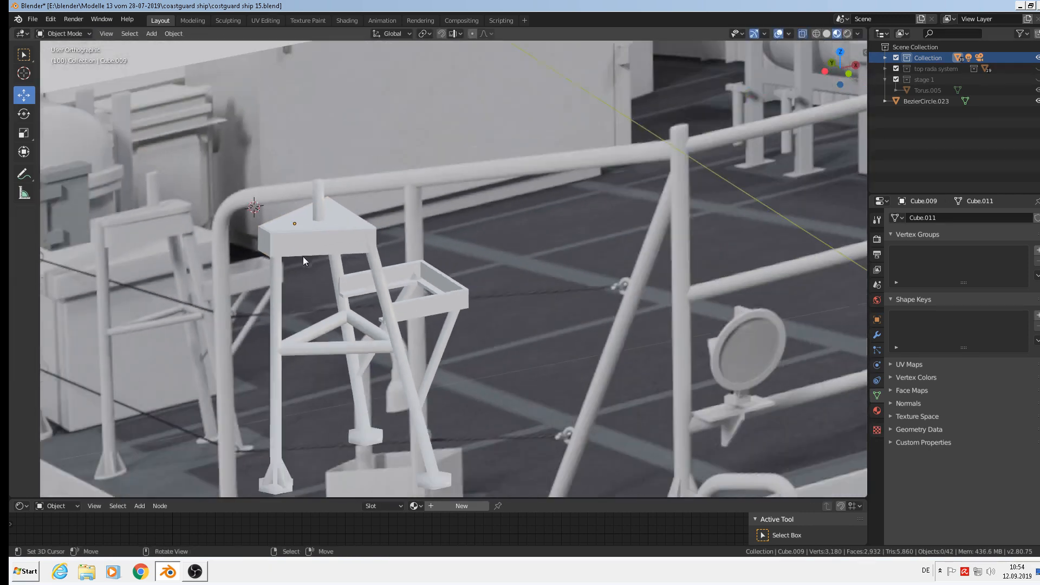
scroll(352, 290, "down", 4)
middle_click_drag(372, 303, 388, 282)
scroll(334, 275, "up", 3)
left_click(320, 269)
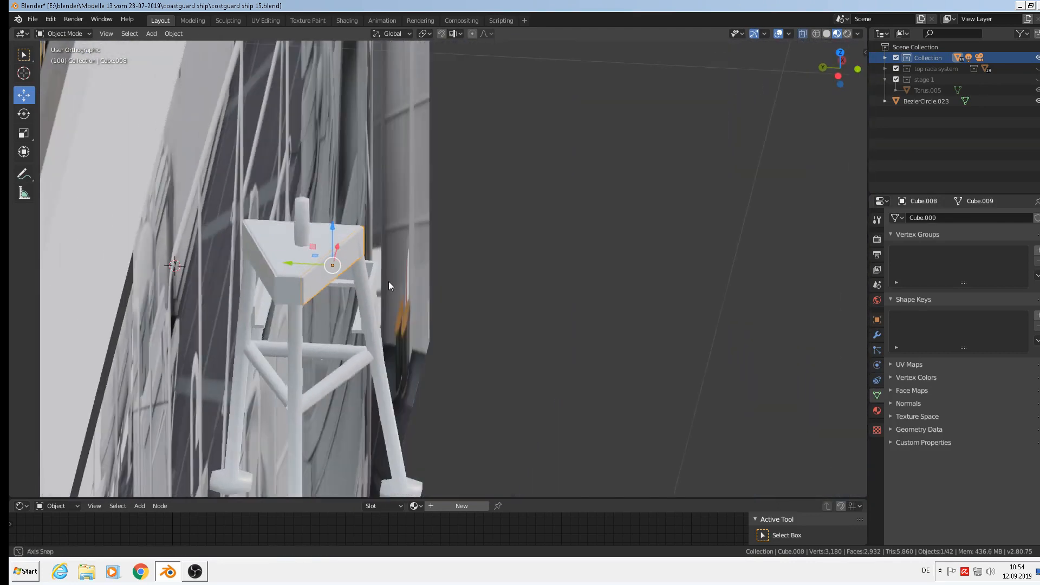
left_click(253, 267, "shift")
left_click(295, 249, "shift")
middle_click_drag(292, 282, 217, 271)
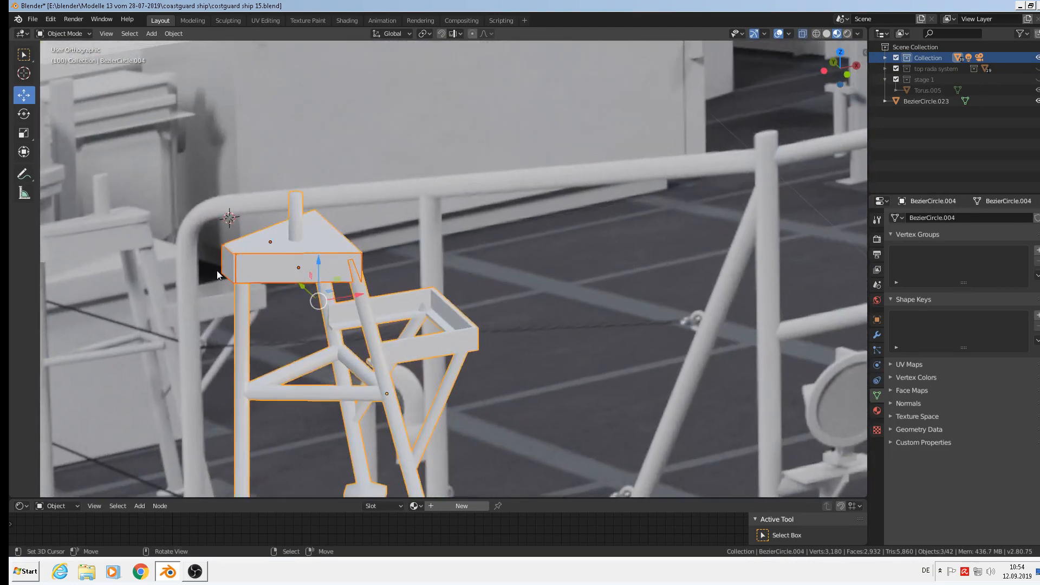
scroll(216, 271, "down", 2)
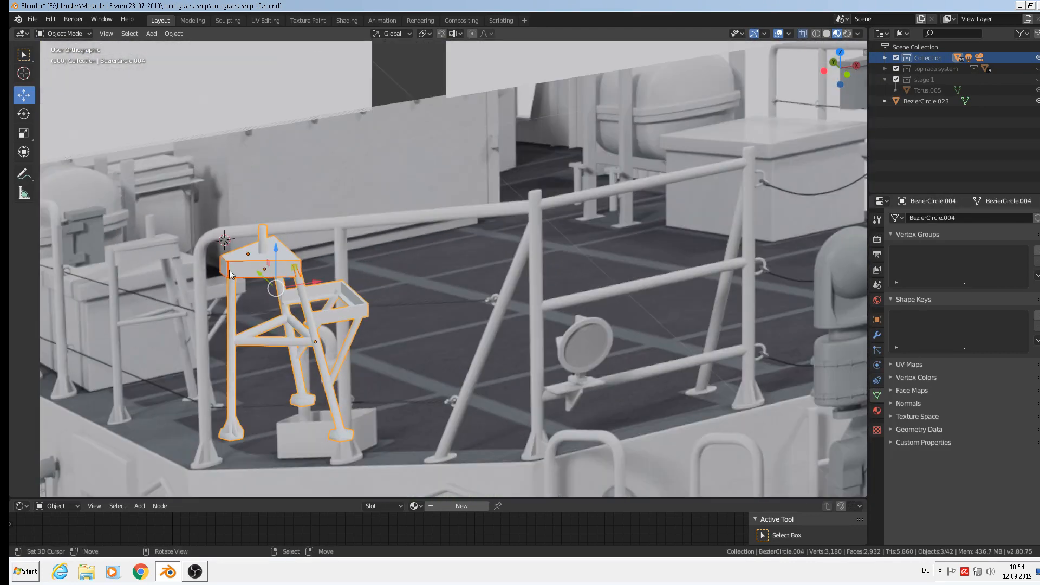
left_click(173, 33)
left_click(188, 138)
Move the joined stand below the reference images beside the railing in front view and raise it 0.038 m along Z
scroll(411, 291, "down", 3)
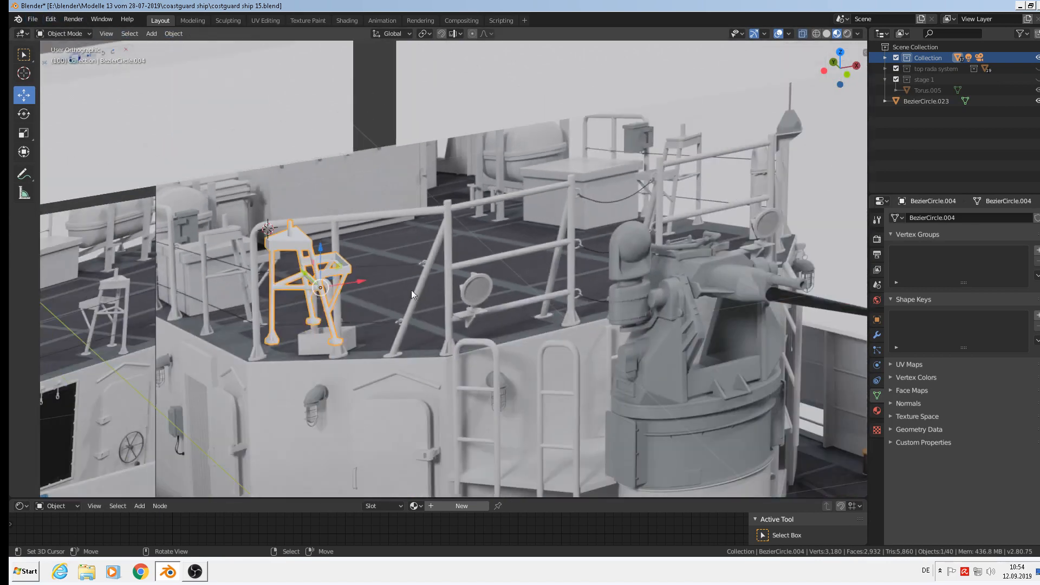
middle_click_drag(411, 291, 295, 245)
scroll(295, 245, "down", 2)
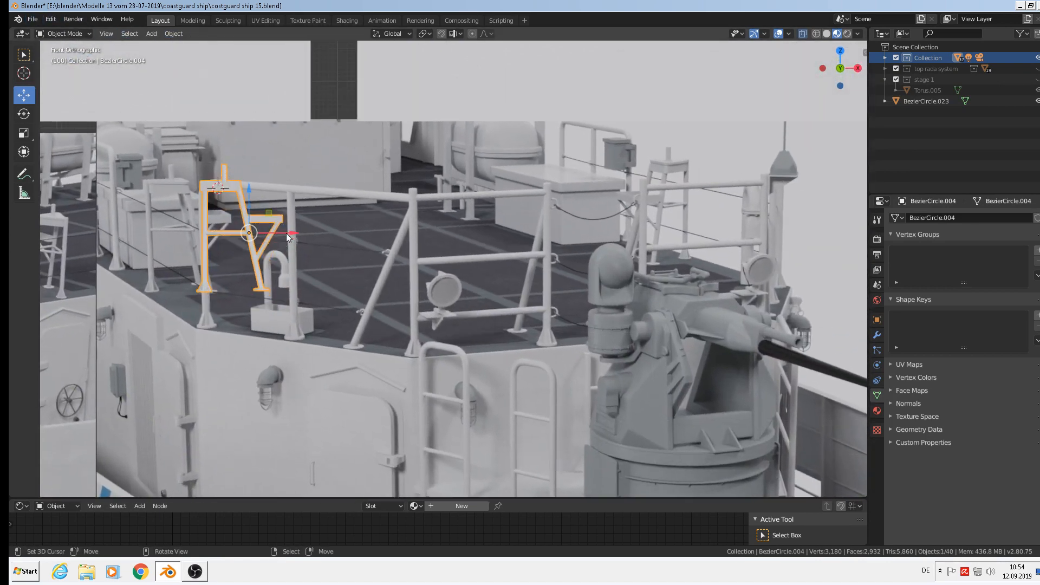
key("KP_1")
key("g")
key("z")
left_click_drag(308, 357, 276, 421)
left_click_drag(233, 381, 233, 375)
Save the scene as a new file named costguard ship 16.blend in the coastguard ship folder
scroll(244, 377, "up", 3)
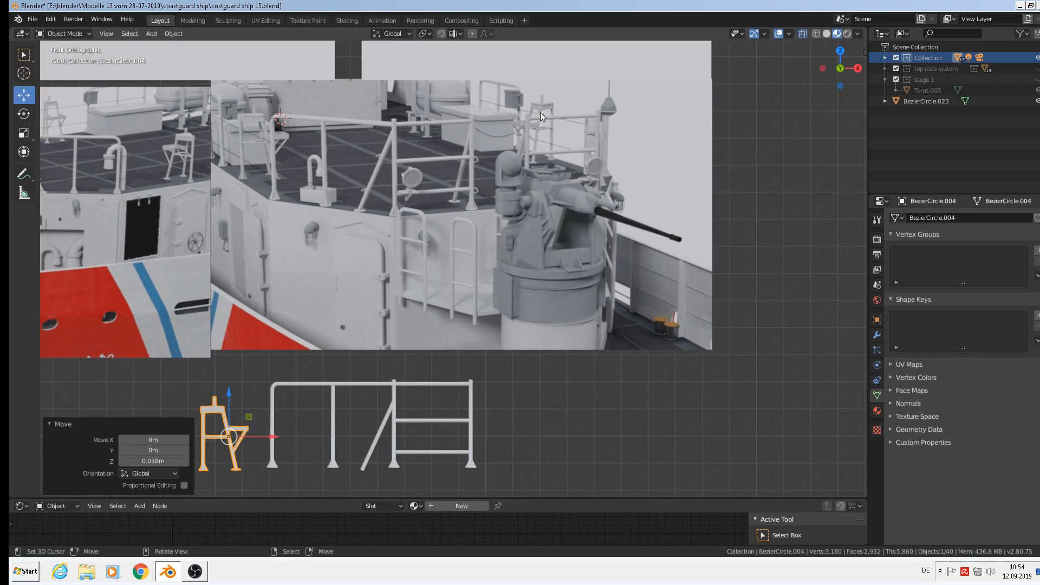
scroll(347, 216, "up", 3)
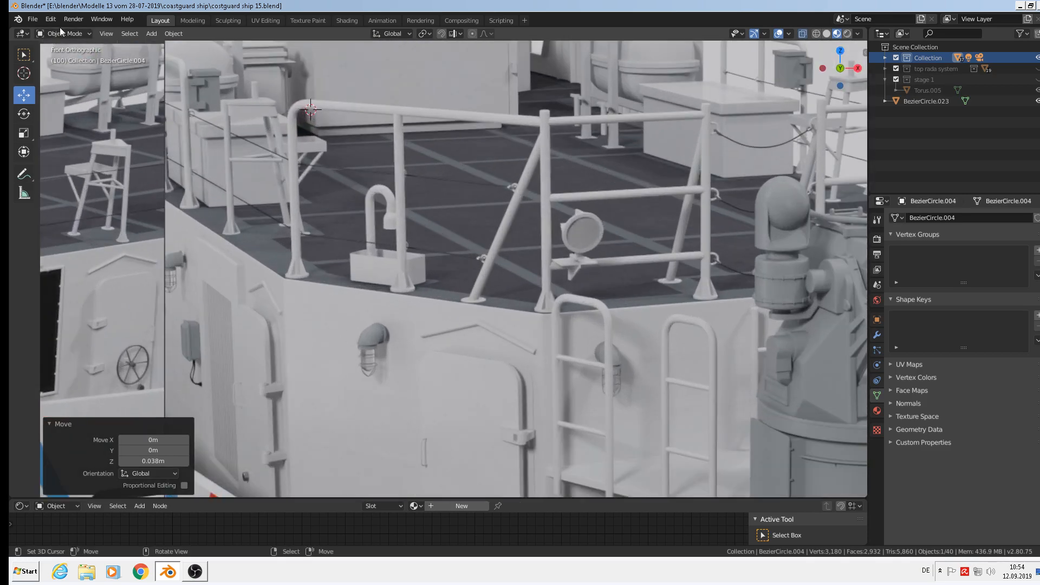
left_click(33, 19)
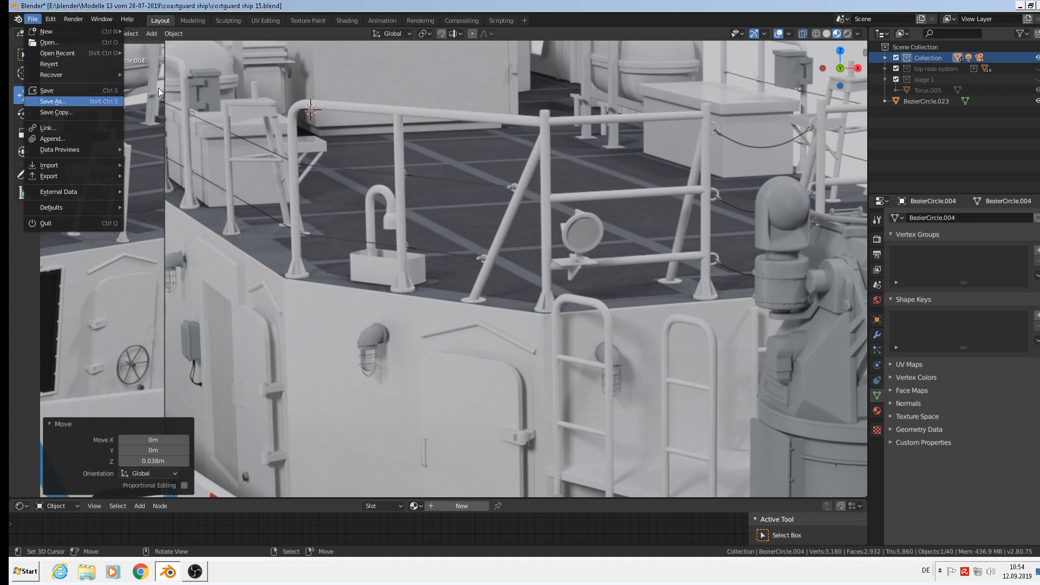
left_click(52, 102)
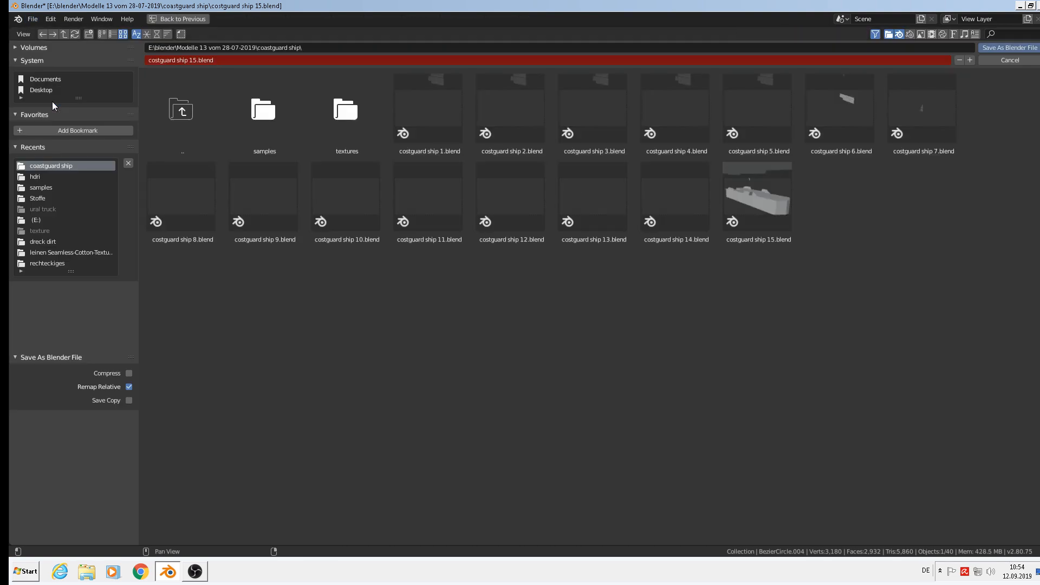
left_click(196, 60)
key("BackSpace")
type("6")
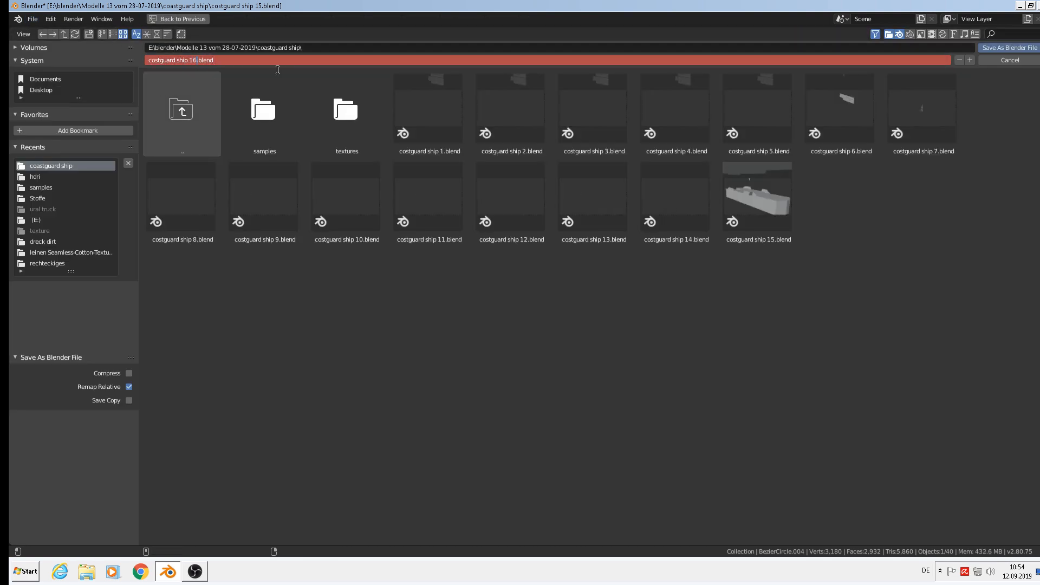
left_click(1002, 48)
left_click(1001, 48)
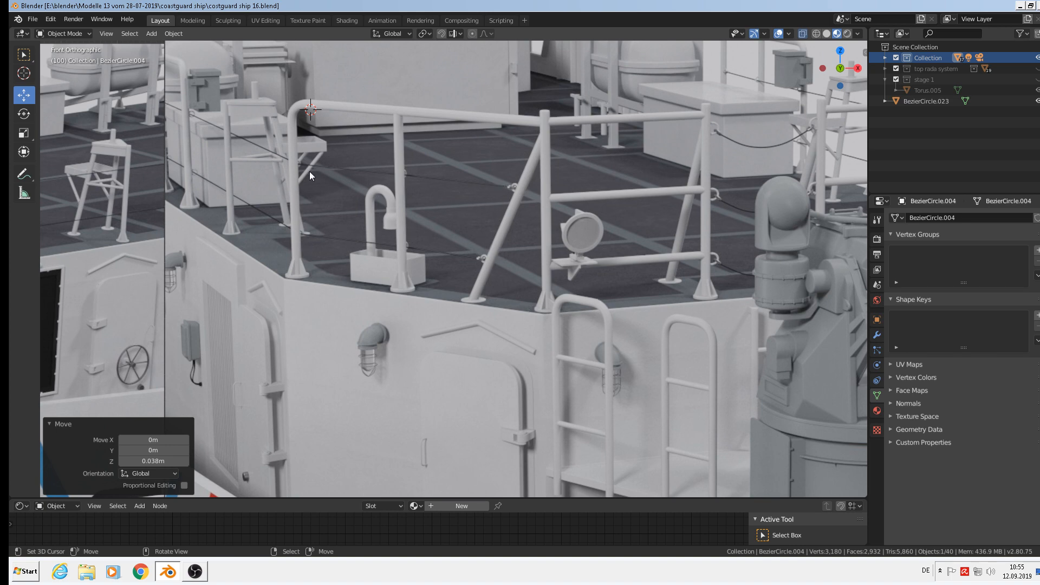
Compare the deck railing in the reference image with the modelled railing and stand in front view
scroll(437, 201, "down", 6)
middle_click_drag(509, 343, 502, 229, "shift")
scroll(455, 287, "up", 5)
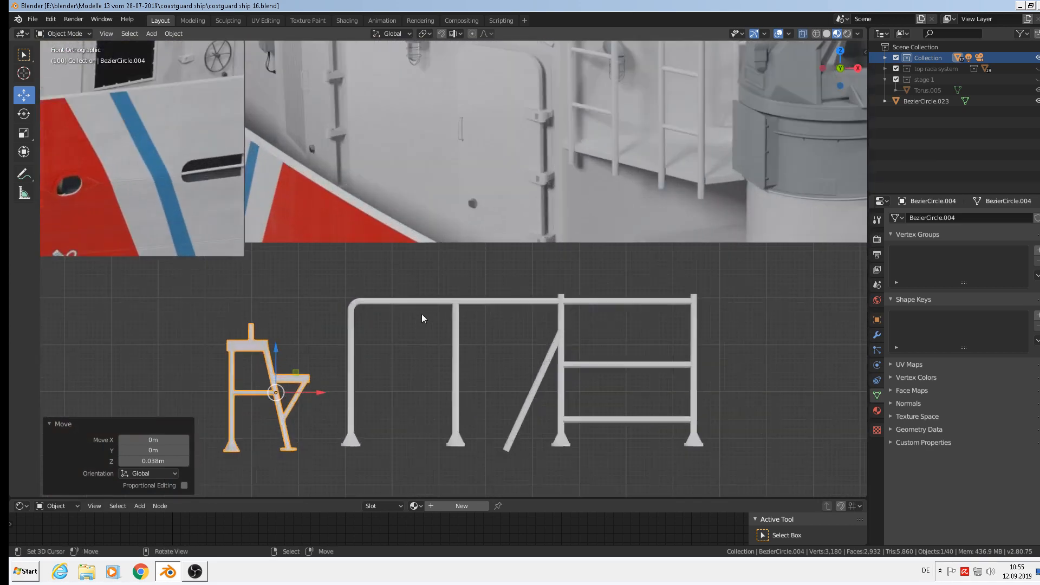
scroll(368, 341, "down", 5)
scroll(395, 152, "up", 4)
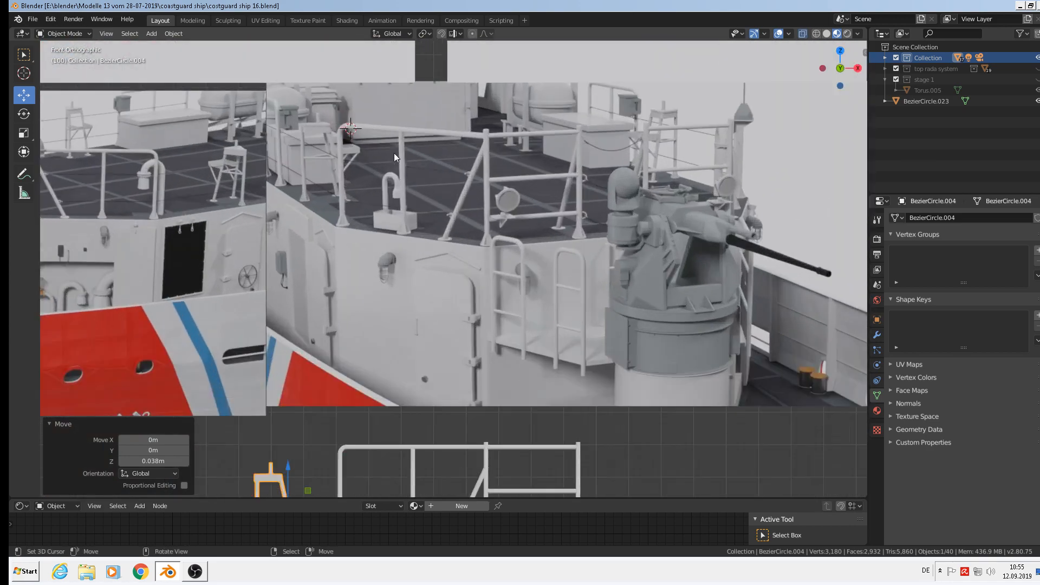
scroll(395, 153, "up", 2)
scroll(407, 307, "down", 3)
middle_click_drag(412, 294, 406, 232, "shift")
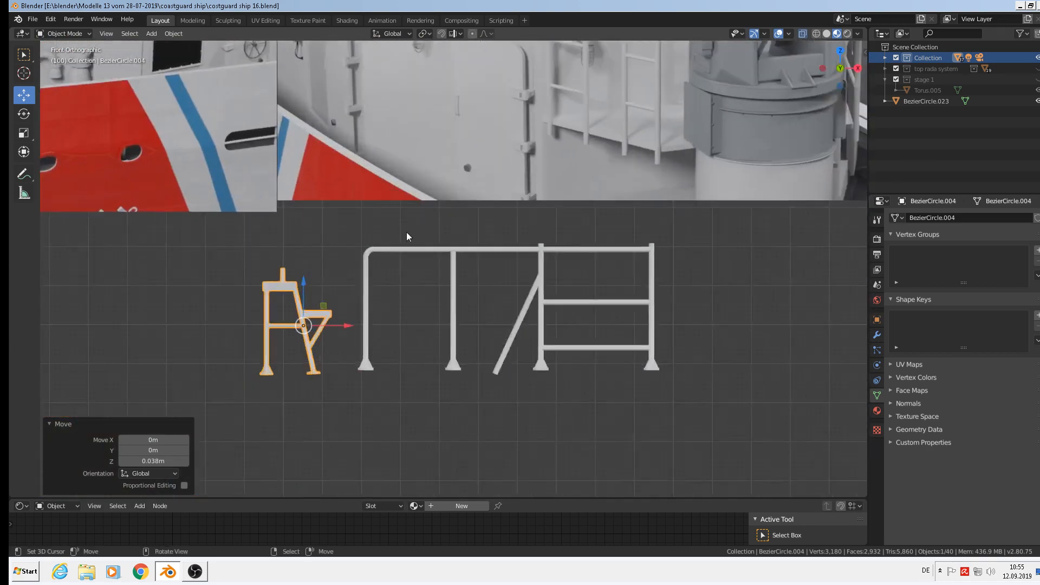
scroll(369, 258, "up", 2)
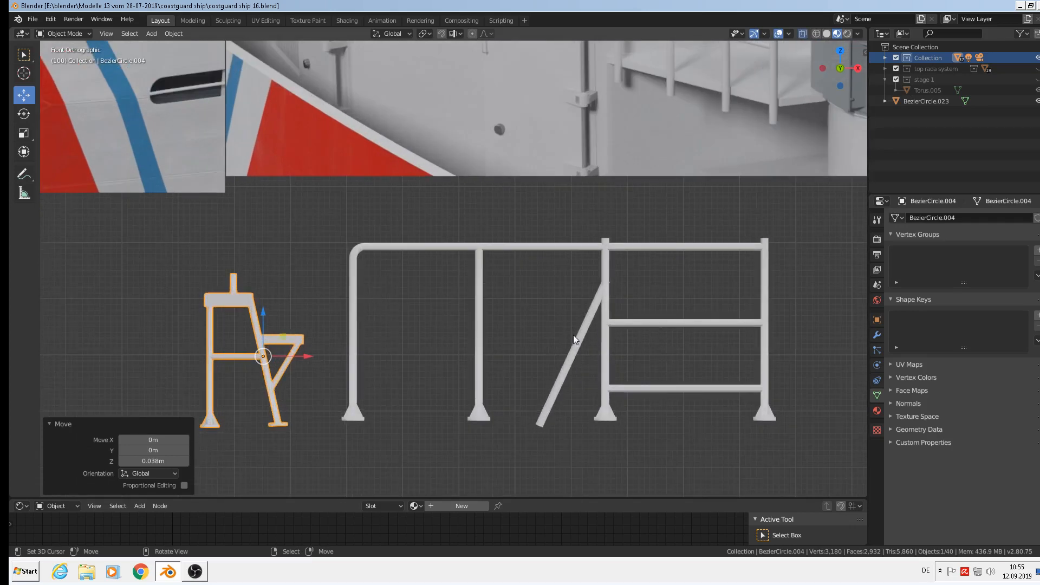
scroll(408, 330, "up", 2)
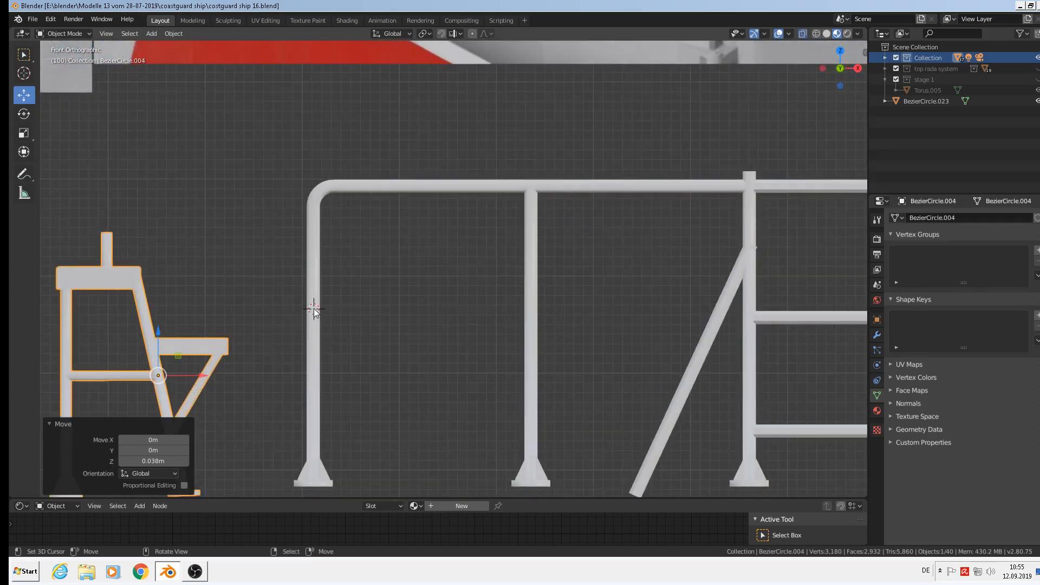
Place the 3D cursor midway up the railing's curved-end post, add a cube there and scale it to 0.059
right_click(314, 309, "shift")
left_click(157, 32)
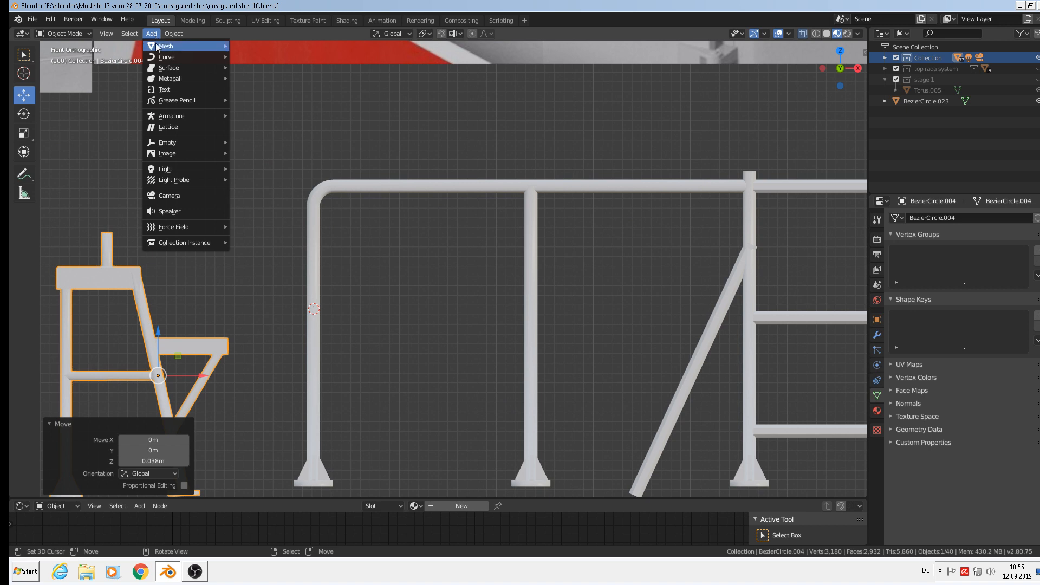
mouse_move(156, 46)
left_click(277, 58)
key("s")
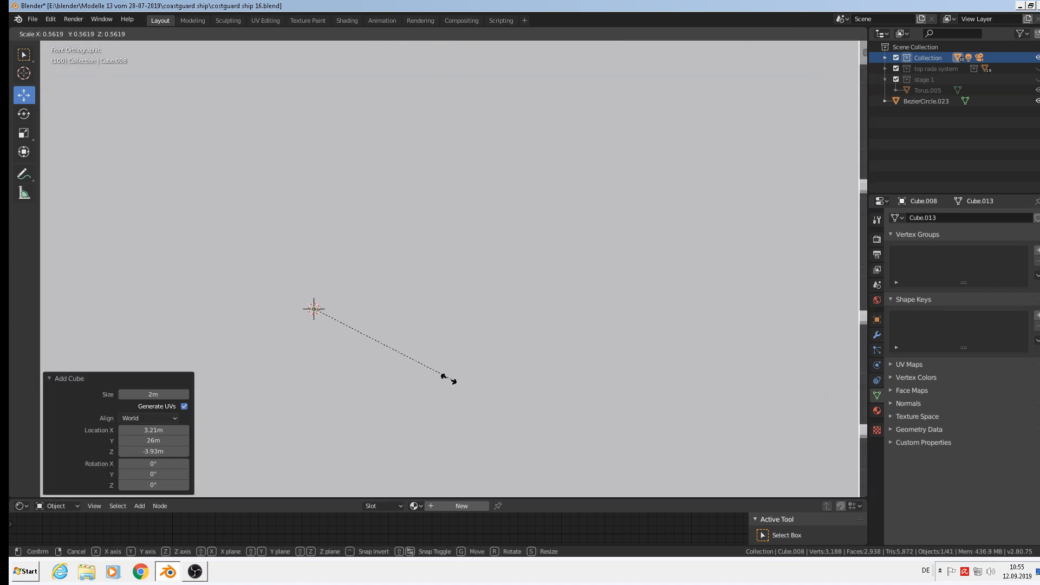
left_click(324, 323)
Shrink the cube on the post to a tiny block by scaling it 0.038 and again 0.460
key("s")
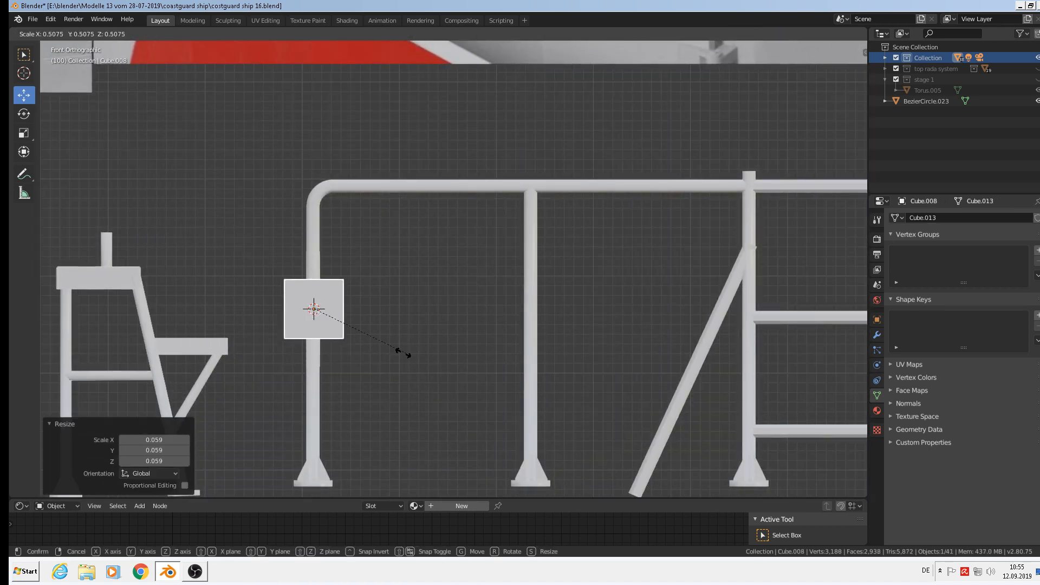
left_click(320, 313)
scroll(333, 316, "up", 3)
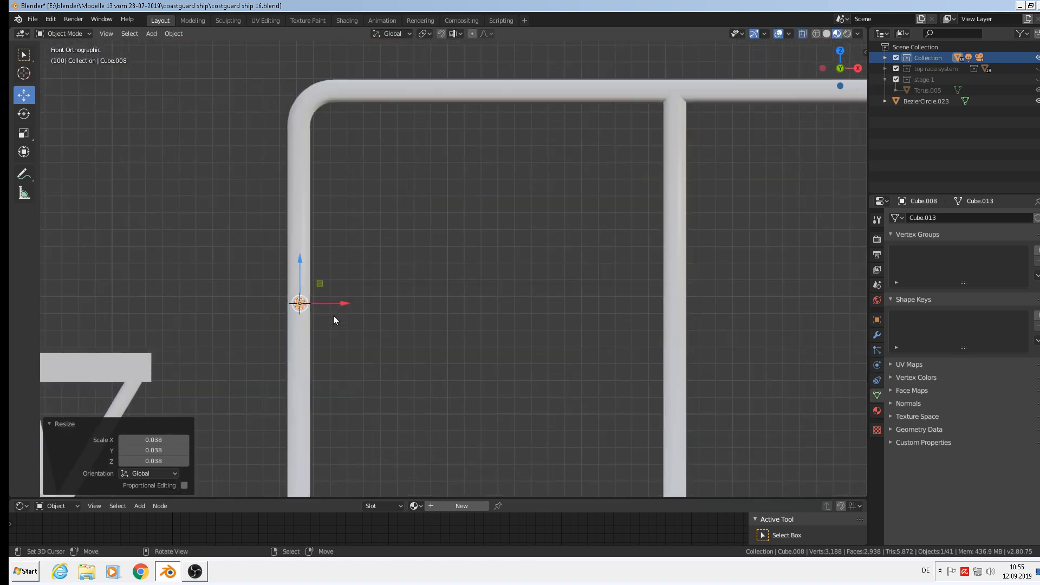
key("s")
left_click(330, 316)
scroll(346, 321, "down", 5)
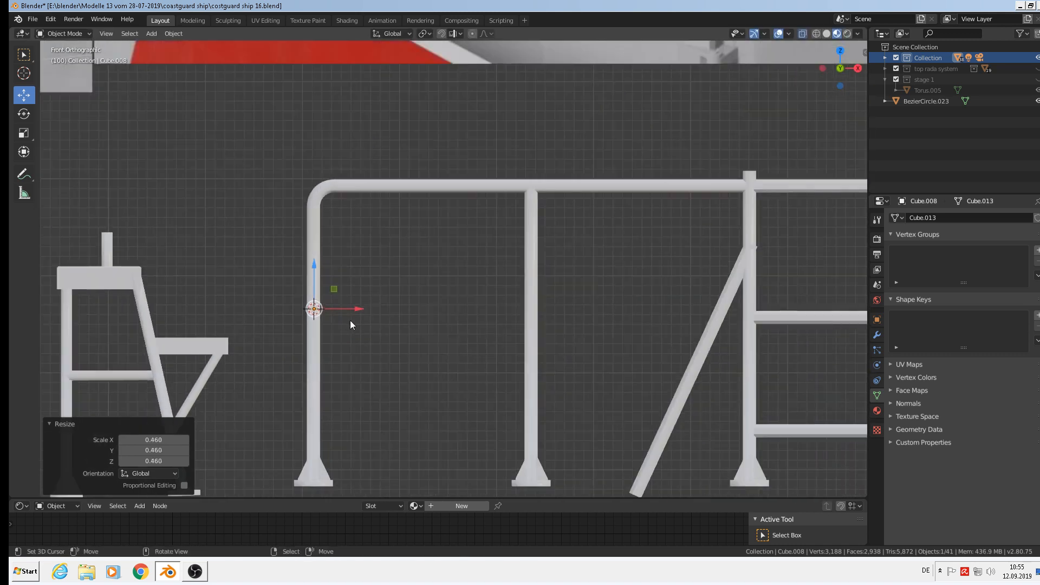
Stretch the tiny cube along global X by a factor of 163.583 into a long thin horizontal bar
key("s")
key("x")
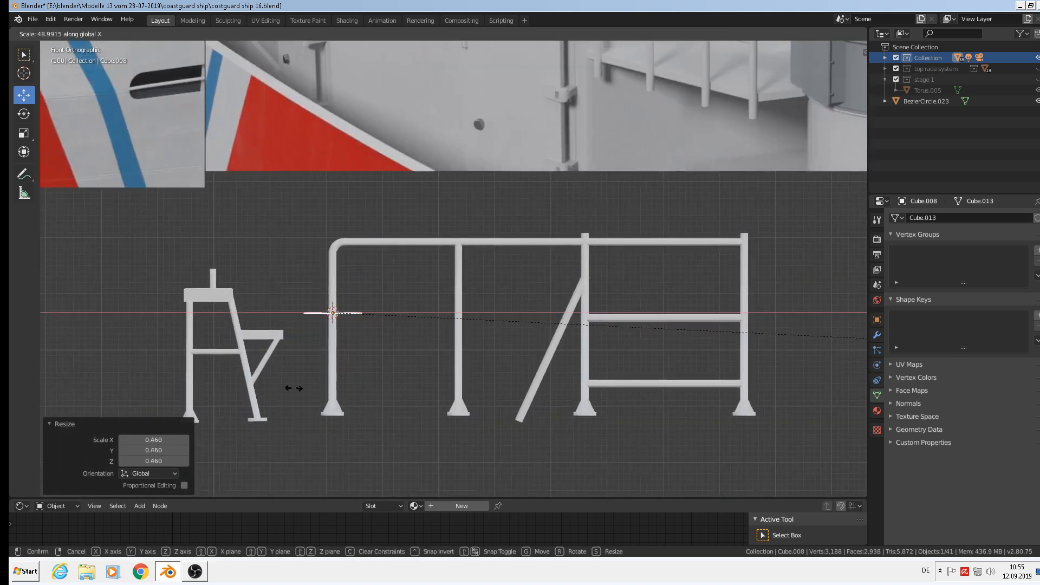
left_click(731, 490)
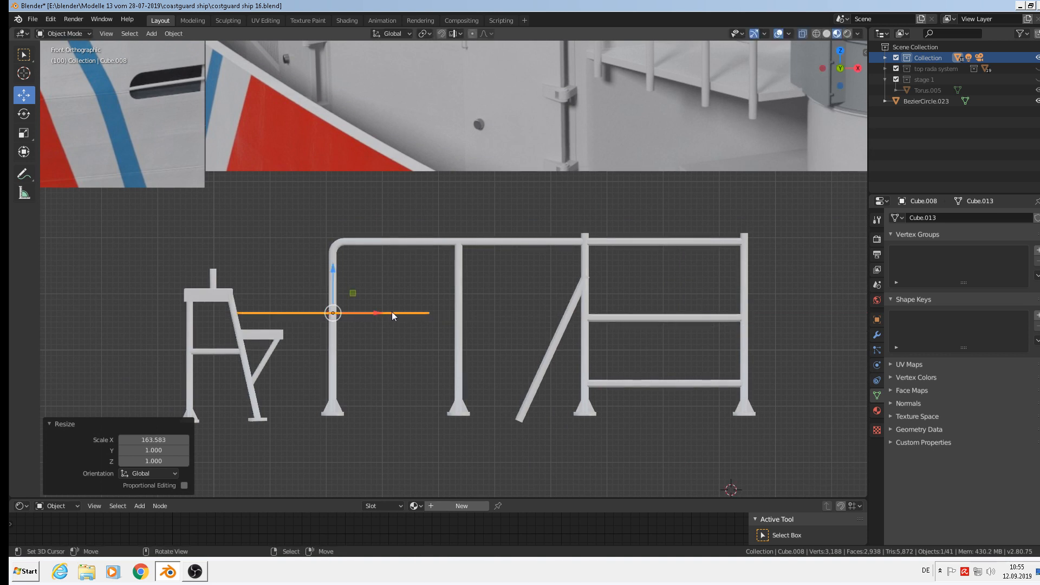
Shift the thin bar 0.173 m along X to start at the curved-end post, then extend its other end 0.0743 m to the diagonal brace
left_click_drag(397, 312, 484, 319)
scroll(540, 323, "up", 3)
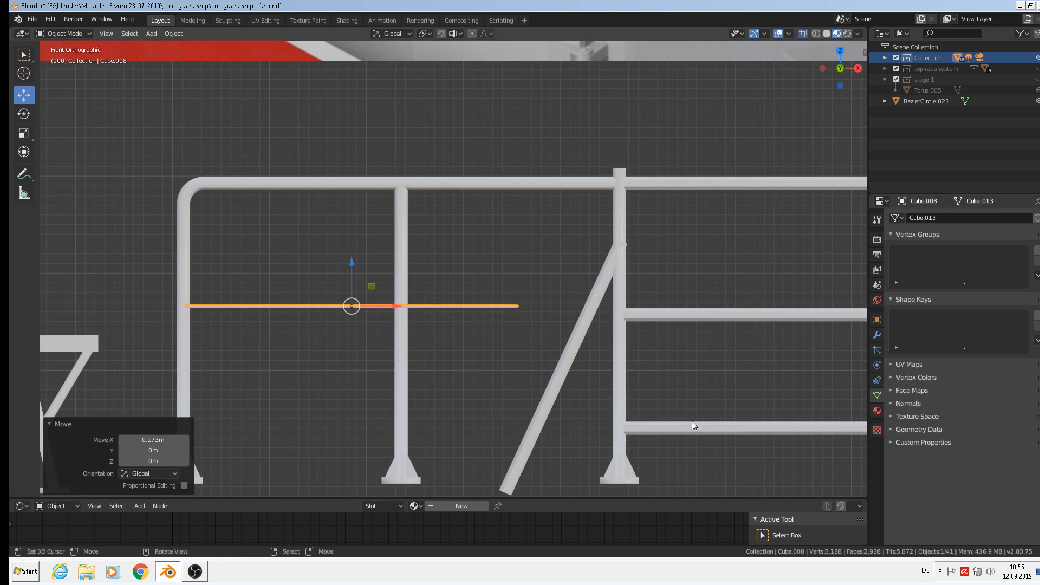
key("Tab")
scroll(544, 343, "up", 3)
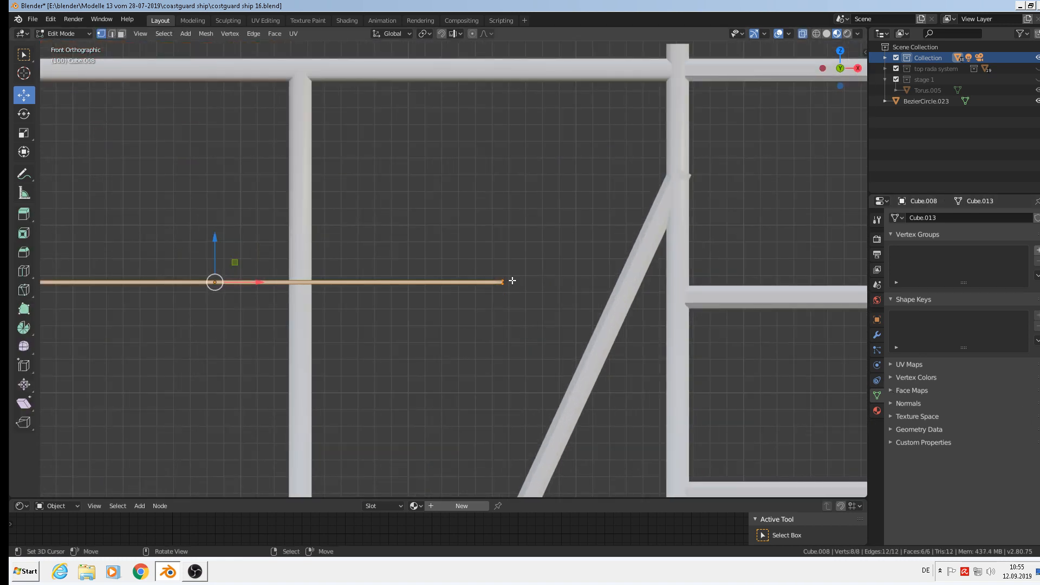
key("alt+a")
key("c")
left_click(504, 283)
right_click(507, 283)
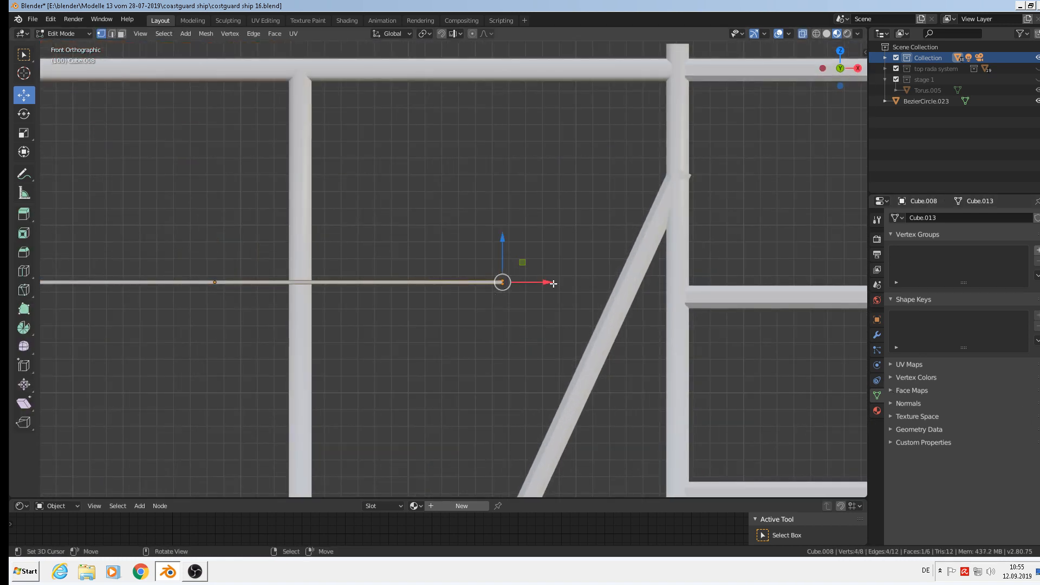
left_click_drag(553, 283, 679, 282)
scroll(618, 315, "down", 4)
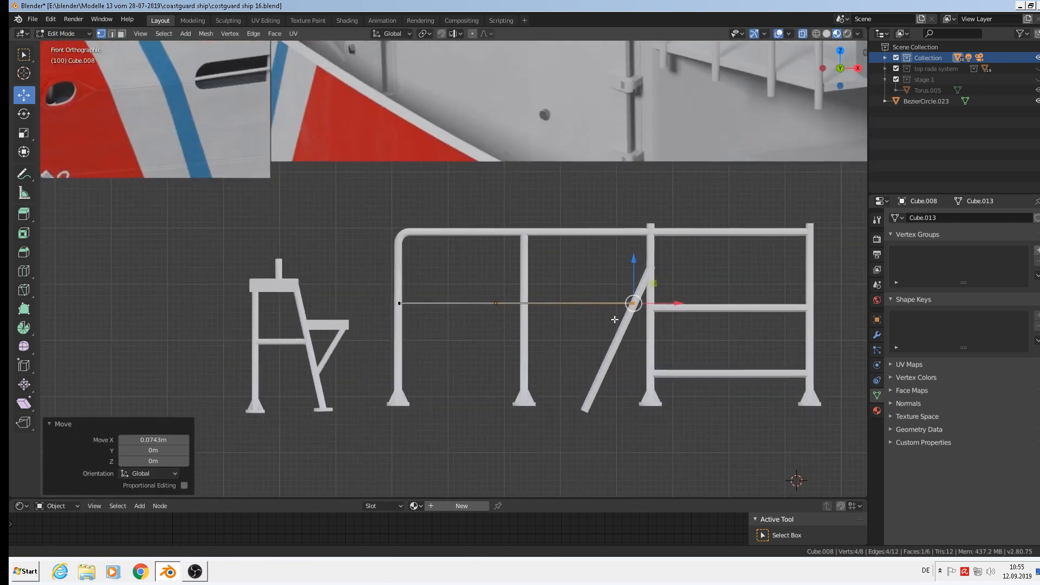
key("Tab")
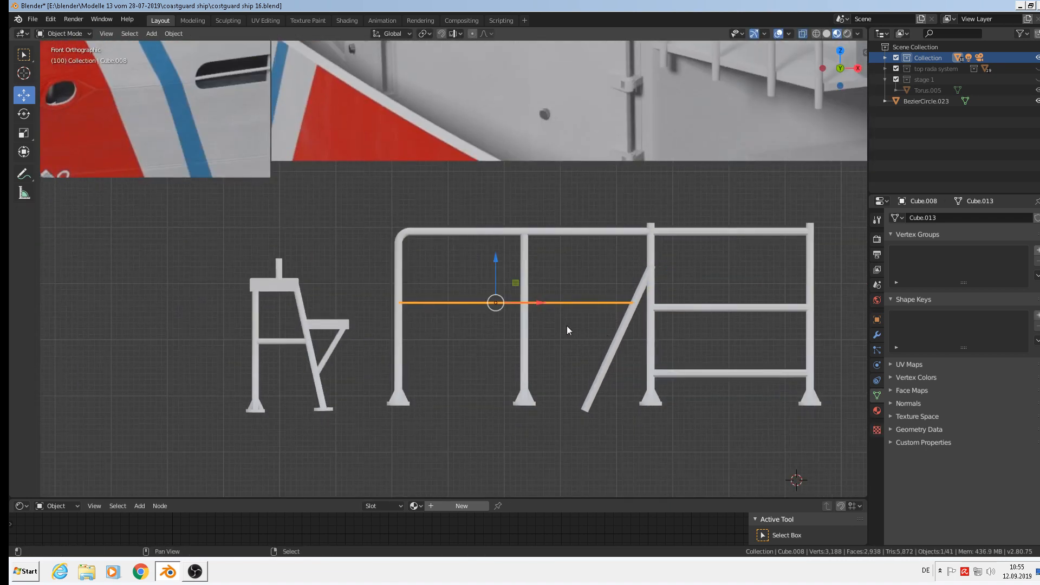
Duplicate the thin horizontal bar and lower the copy about 0.09 m along Z
key("shift+d")
key("Escape")
key("g")
key("z")
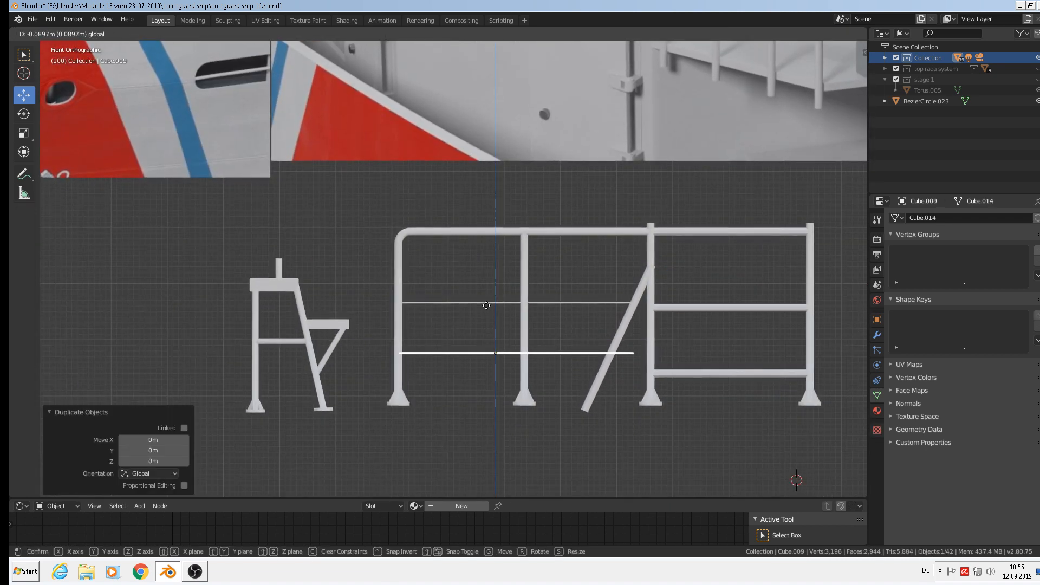
left_click(486, 305)
Shorten the lower thin bar along X so its end meets the diagonal brace
key("Tab")
key("g")
key("x")
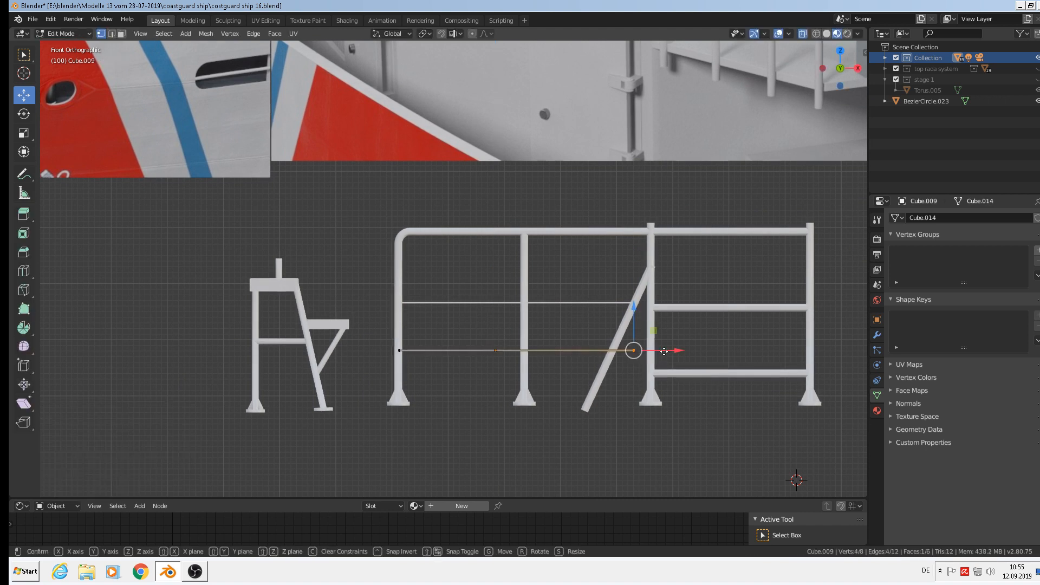
left_click(619, 339)
key("Tab")
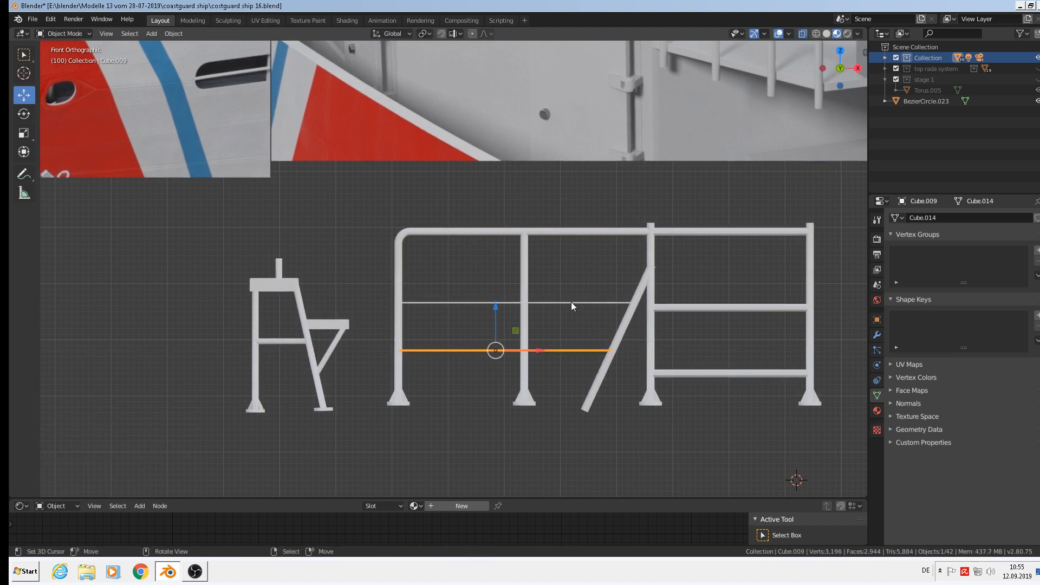
Raise the upper thin bar about 0.02 m along Z and adjust its end to meet the diagonal brace
left_click(528, 301)
key("g")
key("z")
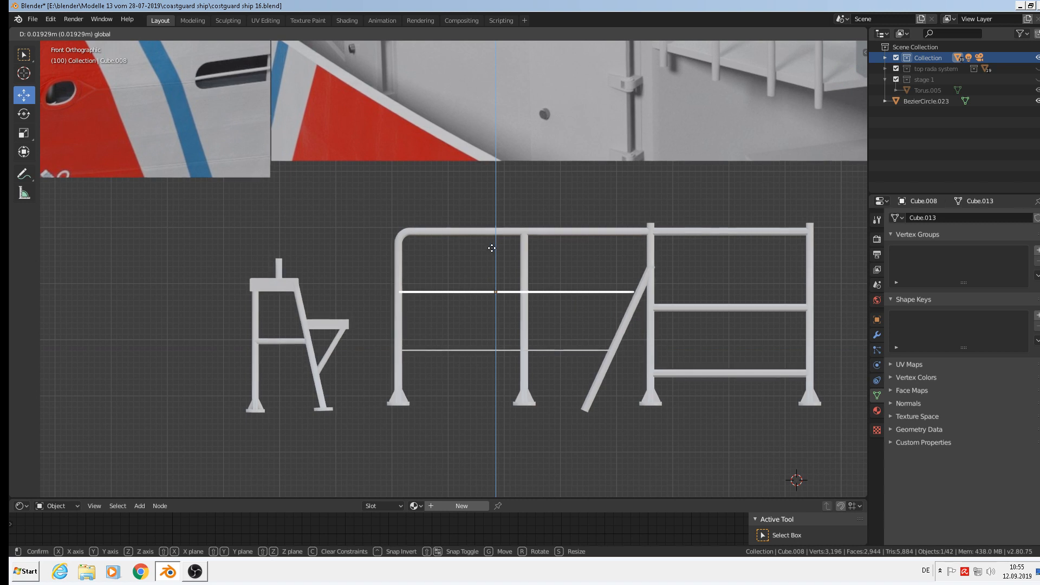
left_click(494, 244)
scroll(642, 320, "up", 2)
key("Tab")
left_click_drag(678, 275, 677, 276)
key("Tab")
Select both thin bars and move them about 0.01 m along Y into the middle of the railing posts
middle_click_drag(653, 394, 704, 422)
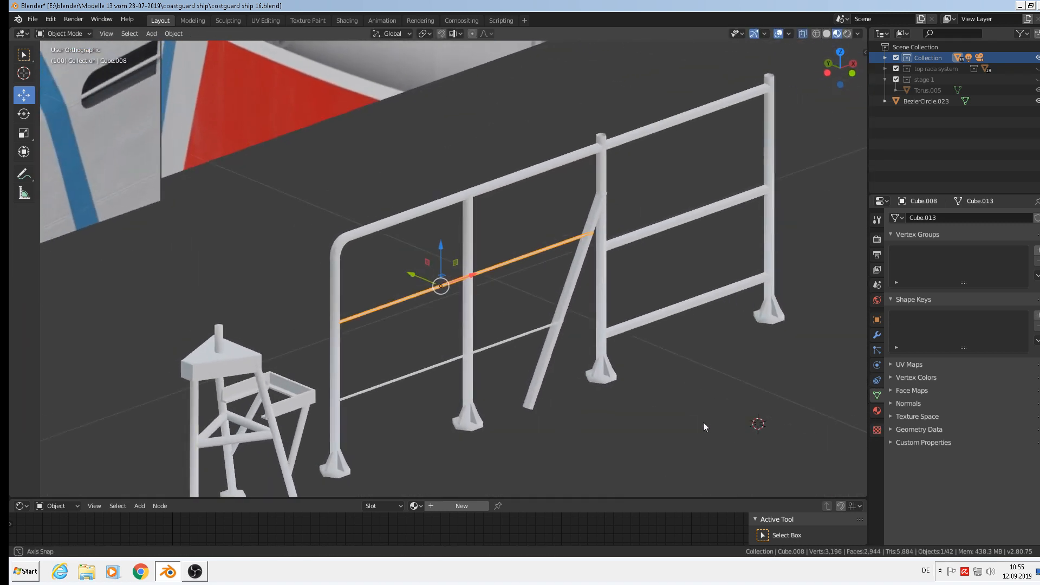
scroll(573, 327, "up", 2)
middle_click_drag(573, 327, 587, 347)
left_click(469, 324, "shift")
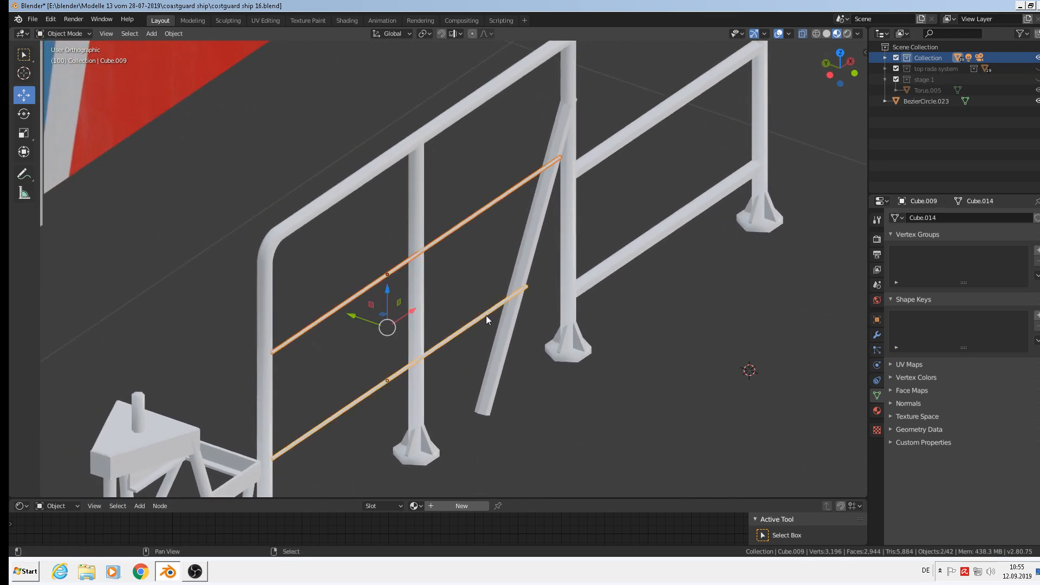
key("g")
key("y")
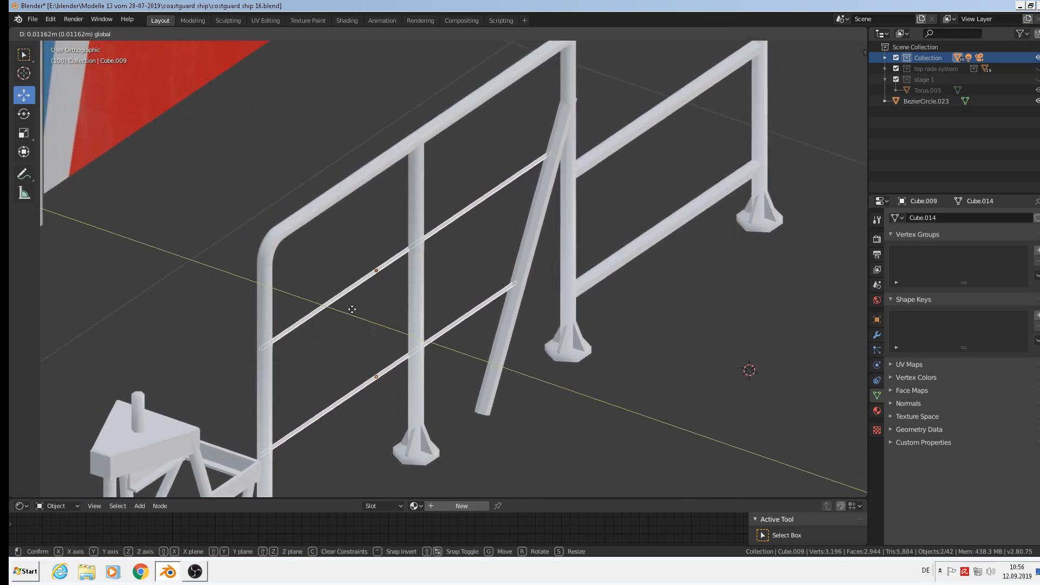
left_click_drag(354, 309, 354, 310)
key("Tab")
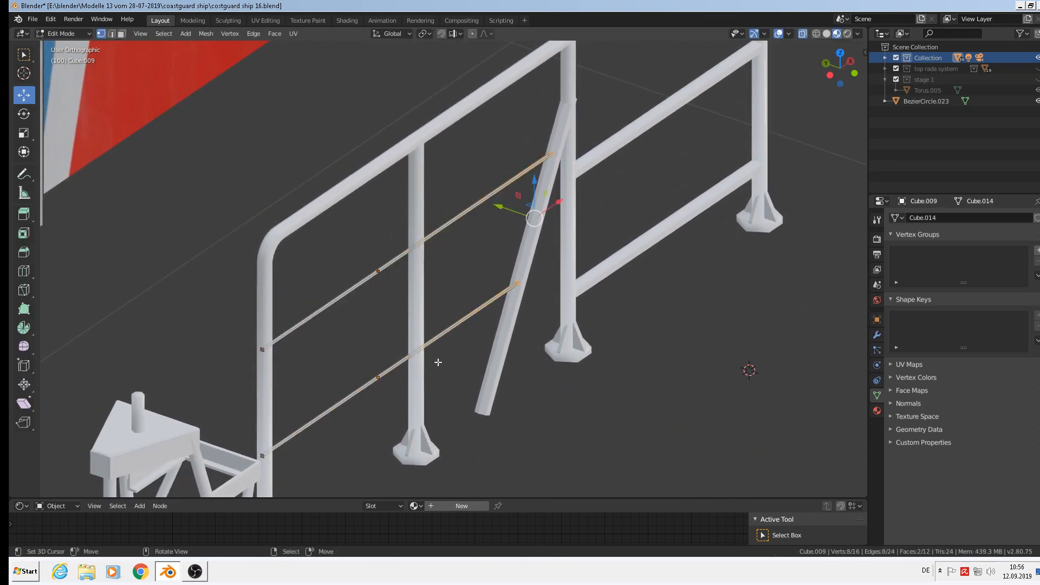
key("Tab")
Select all objects, make the railing the active one, and join everything into a single mesh
key("a")
middle_click_drag(483, 391, 399, 366)
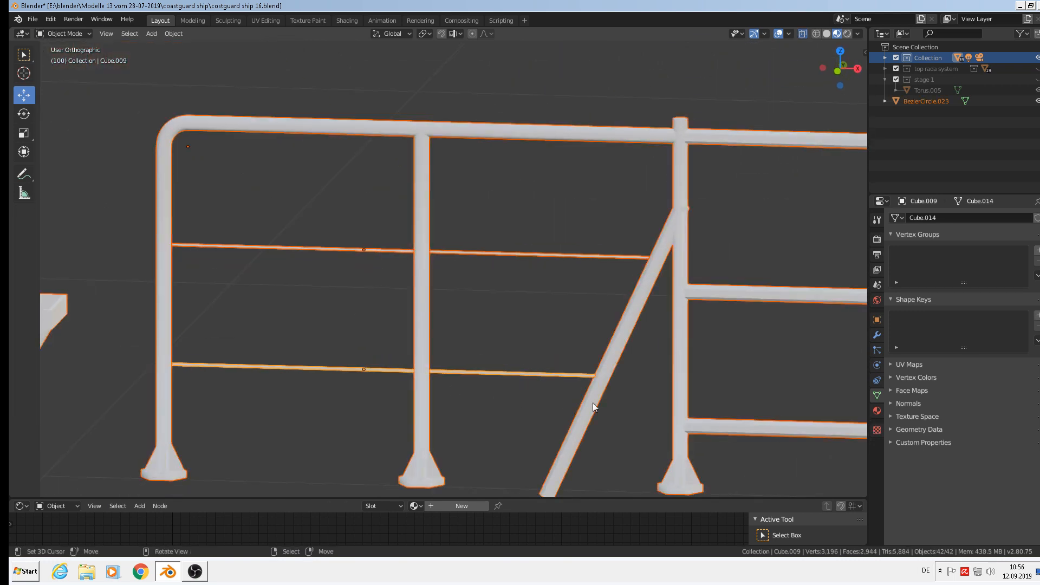
scroll(635, 349, "down", 3)
middle_click_drag(647, 369, 590, 451)
scroll(496, 220, "down", 2)
scroll(382, 247, "up", 6)
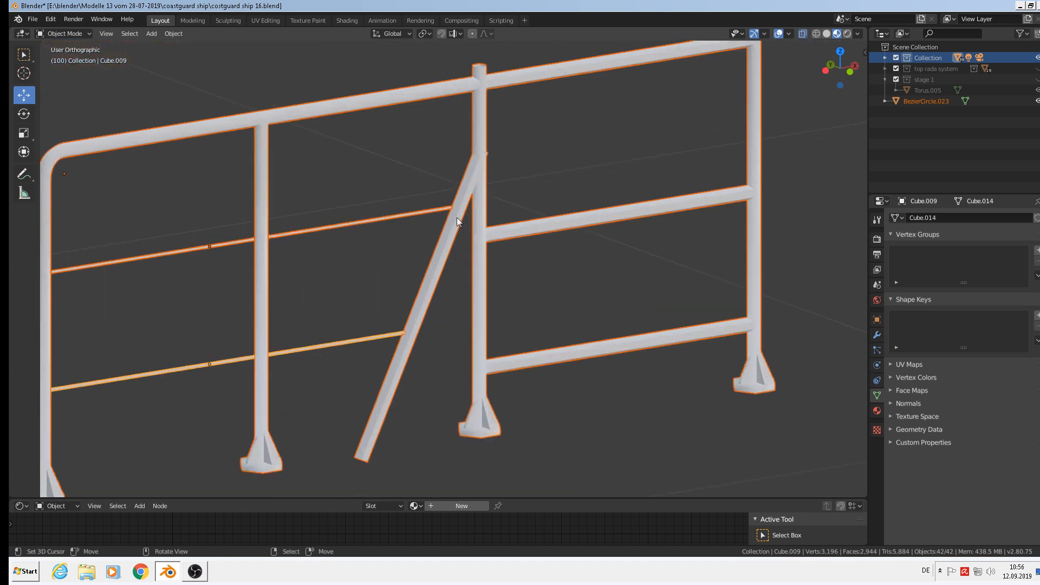
right_click(461, 210, "shift")
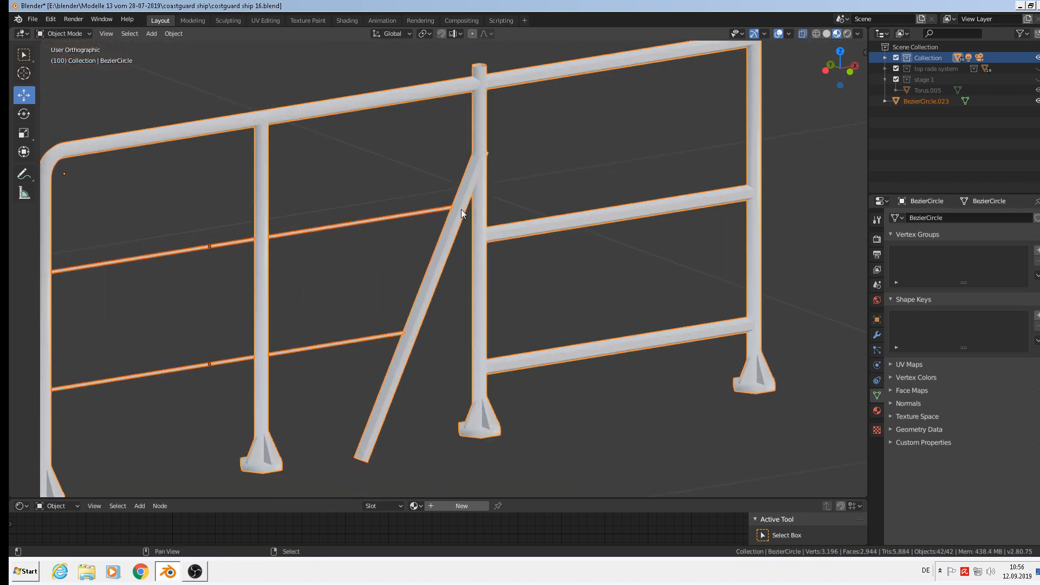
left_click(174, 34)
left_click(193, 139)
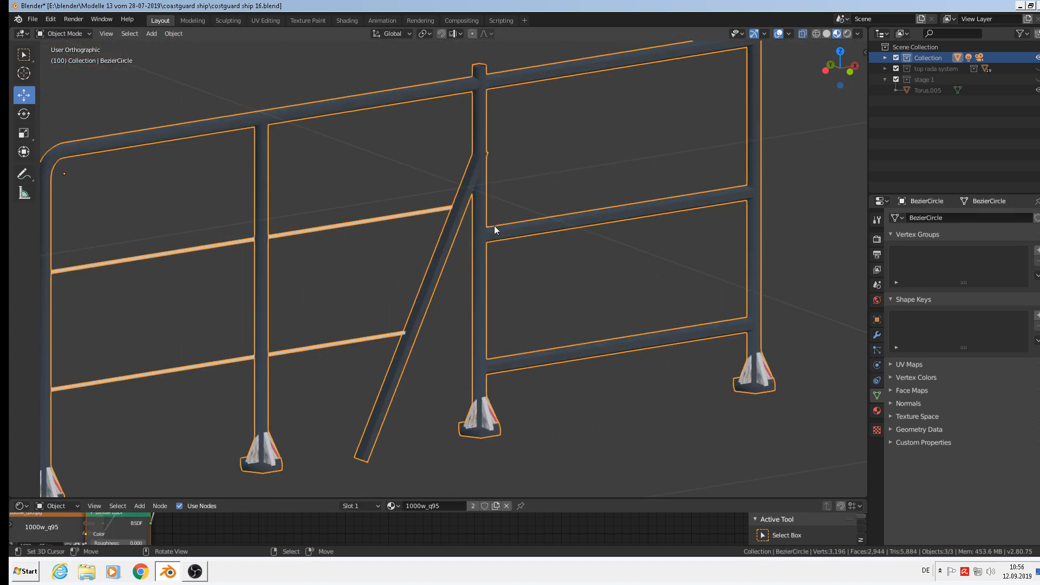
Undo the join of all scene objects and the selection of everything made before it
scroll(467, 219, "down", 3)
scroll(432, 223, "down", 5)
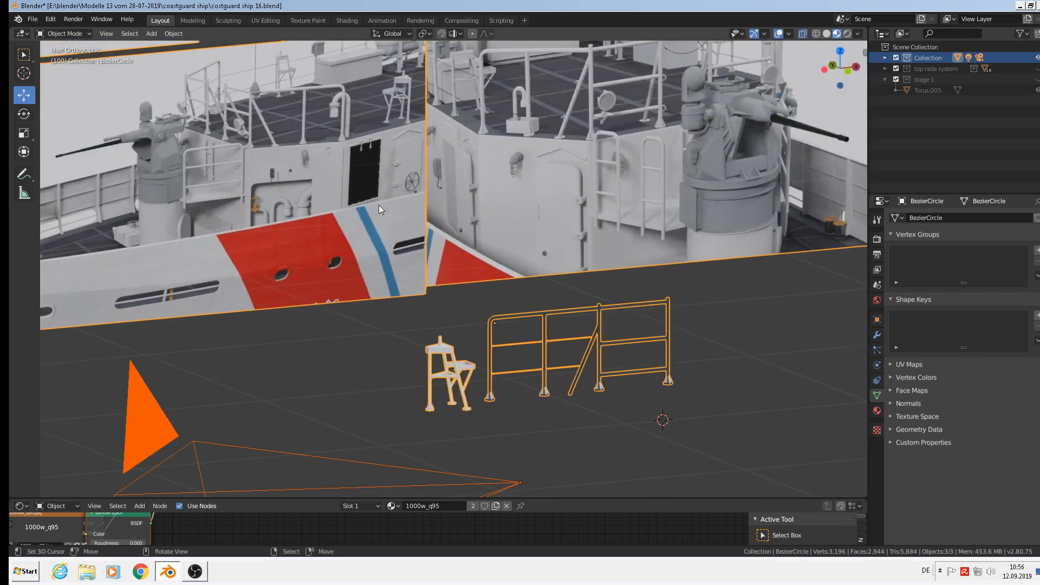
key("ctrl+z")
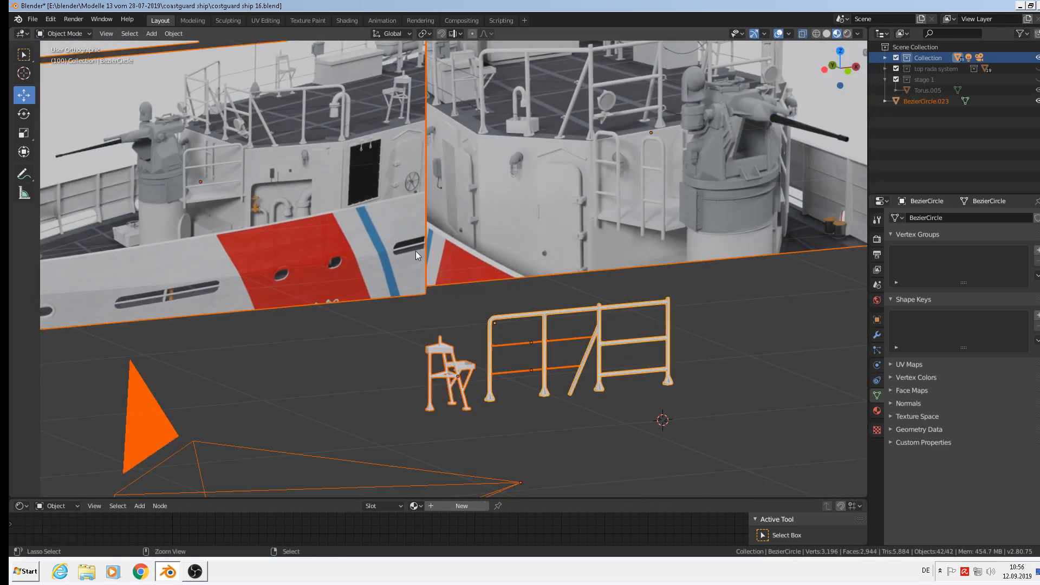
key("ctrl+z")
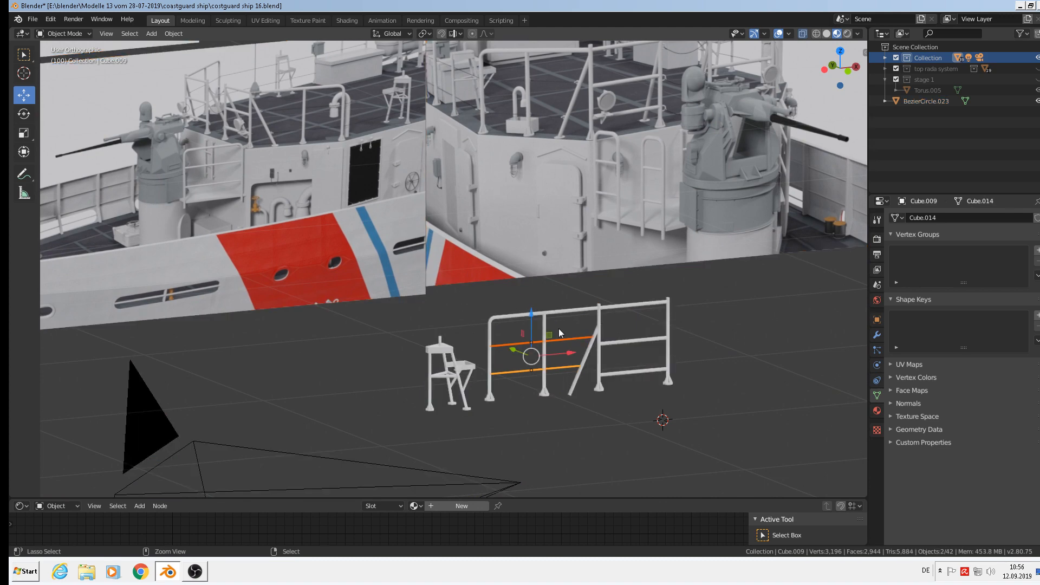
Join the two thin horizontal rods with the railing frame into a single object
scroll(542, 333, "up", 4)
left_click(526, 340)
left_click(494, 398, "shift")
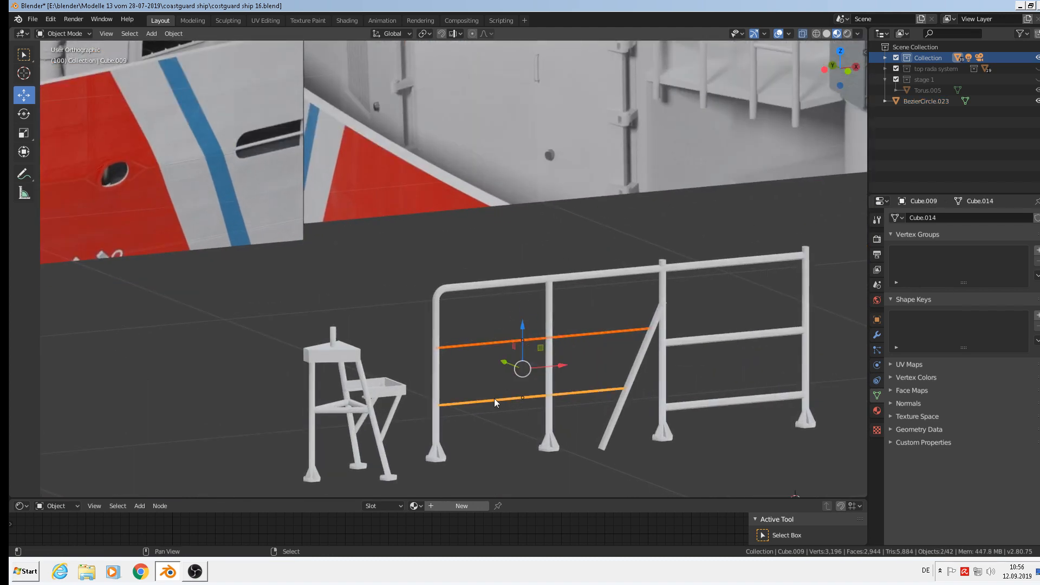
left_click(516, 279, "shift")
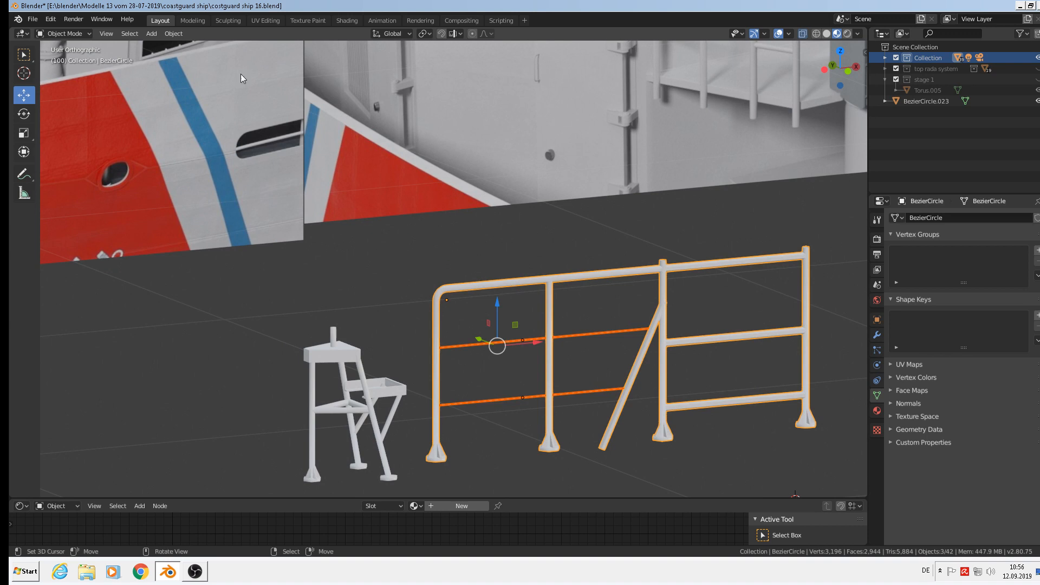
left_click(186, 34)
left_click(194, 137)
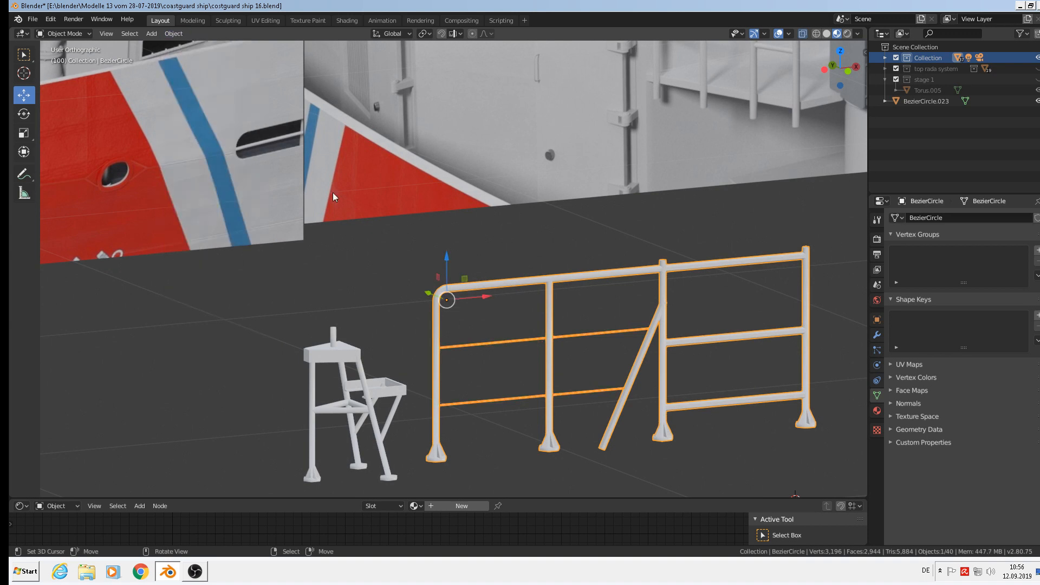
Apply smooth shading to the joined railing
scroll(598, 308, "up", 1)
scroll(674, 386, "up", 2)
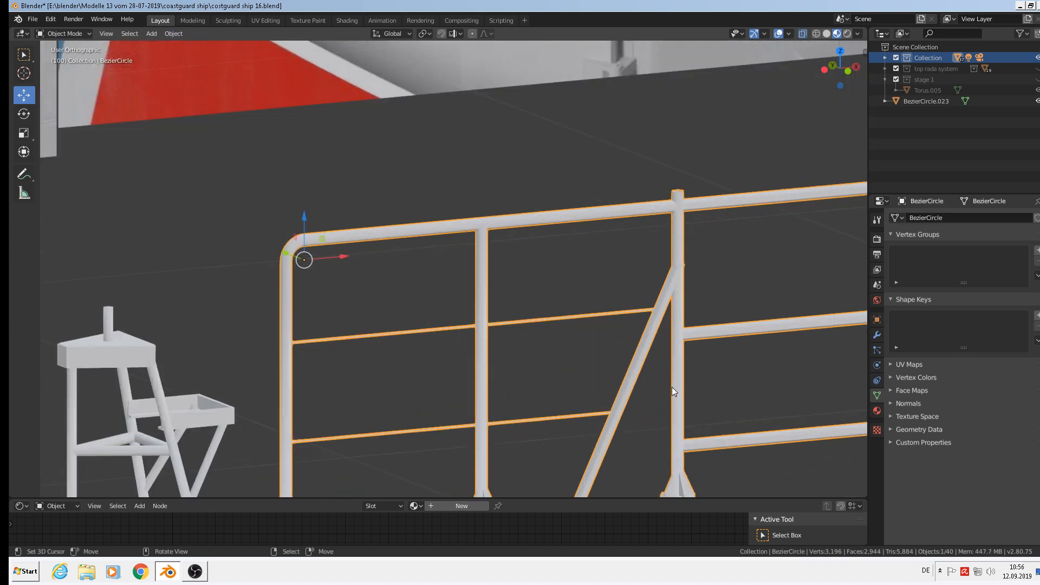
middle_click_drag(689, 332, 483, 236, "shift")
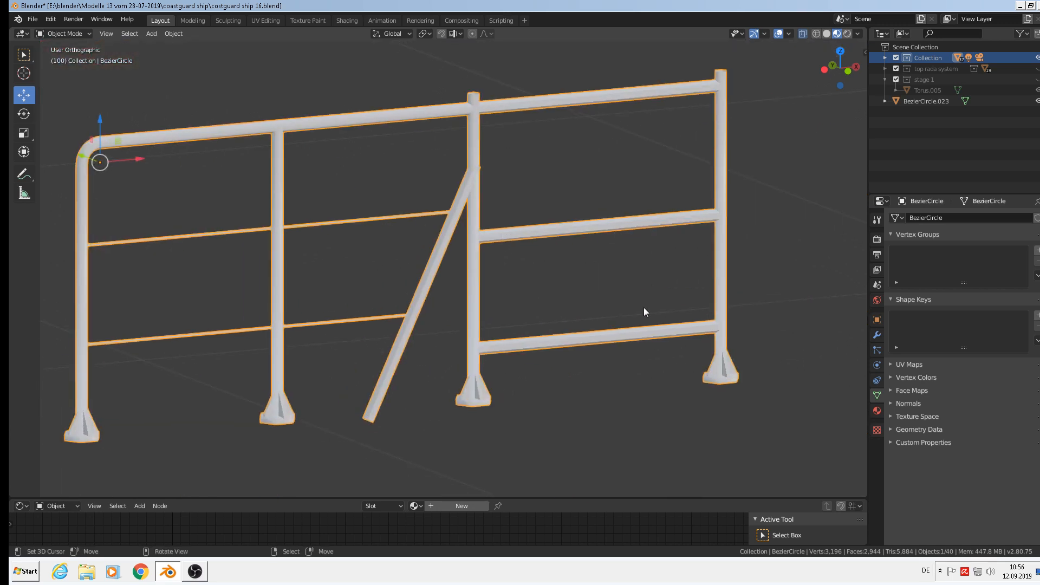
left_click(172, 34)
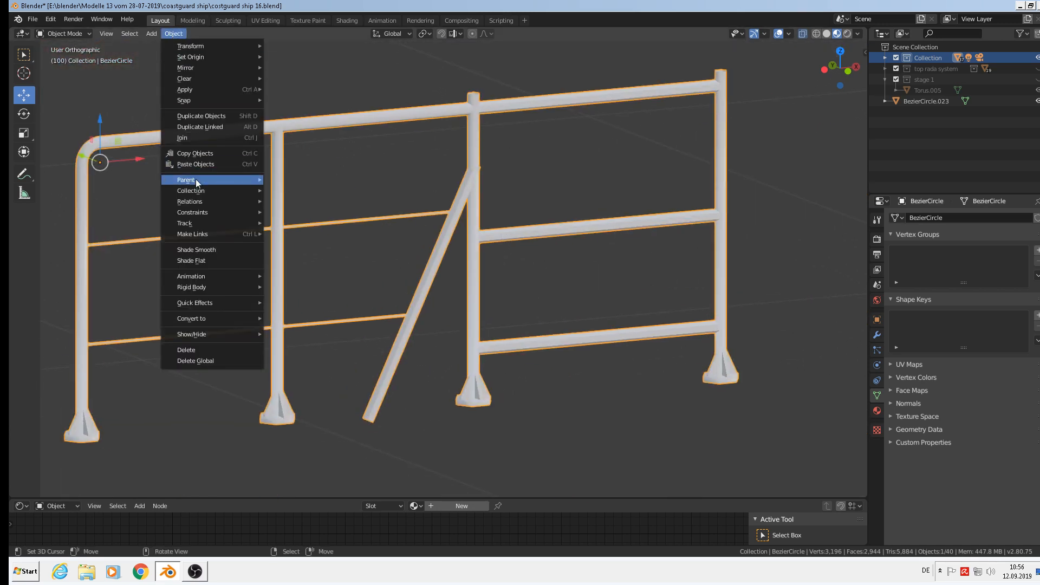
left_click(211, 251)
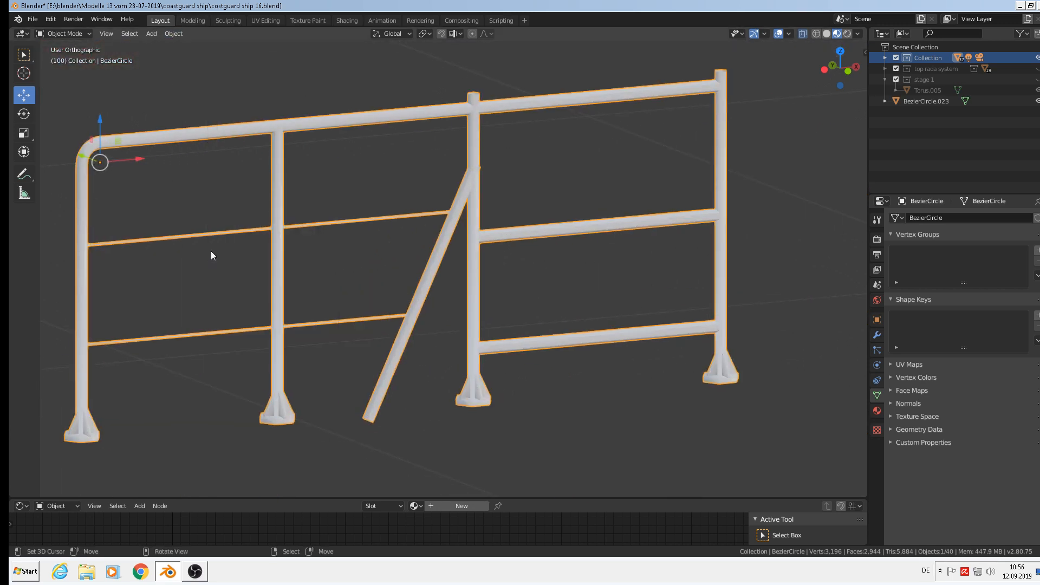
Shift the upper end loop of the diagonal brace along X so it sits inside the middle post
scroll(465, 216, "down", 1)
middle_click_drag(465, 216, 438, 204)
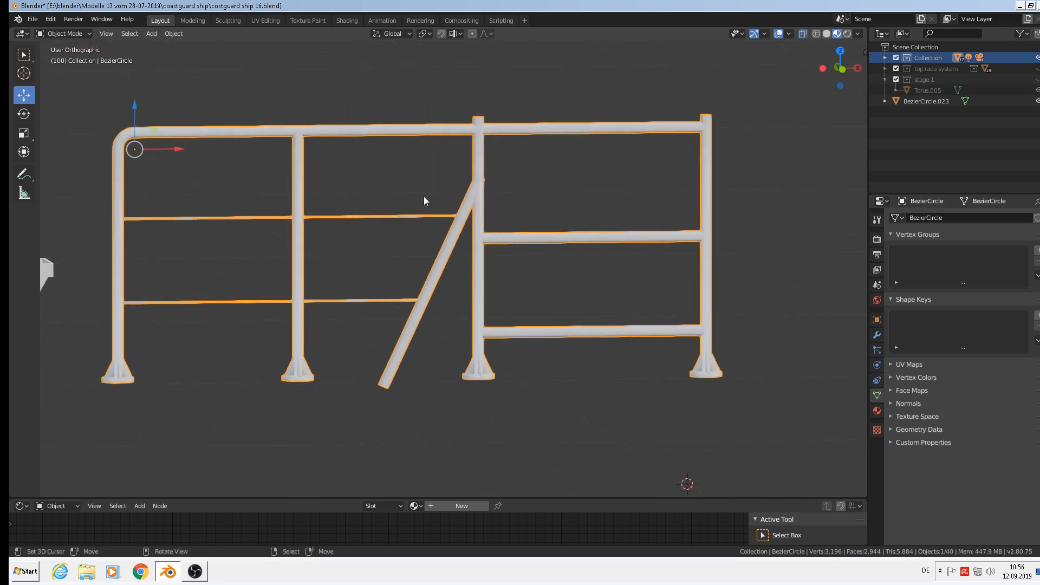
scroll(491, 152, "up", 3)
scroll(474, 208, "up", 3)
key("Tab")
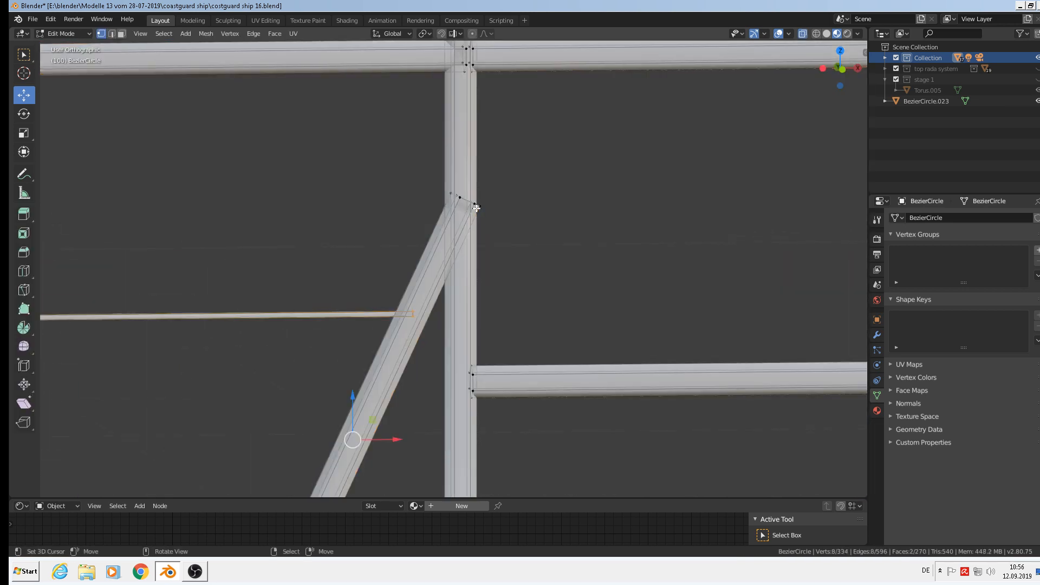
left_click(470, 203, "alt")
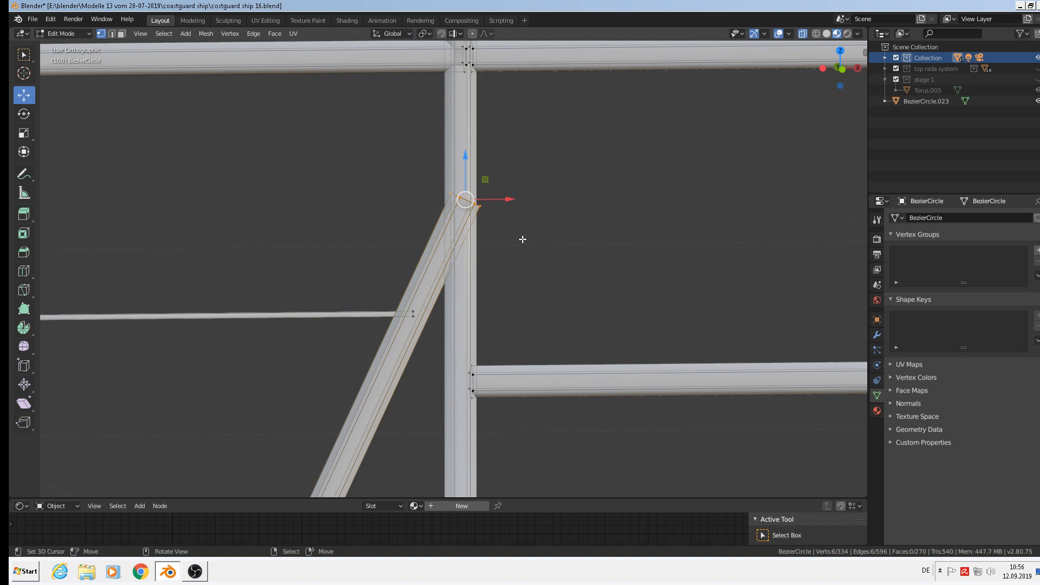
key("g")
key("x")
left_click(506, 200)
key("Tab")
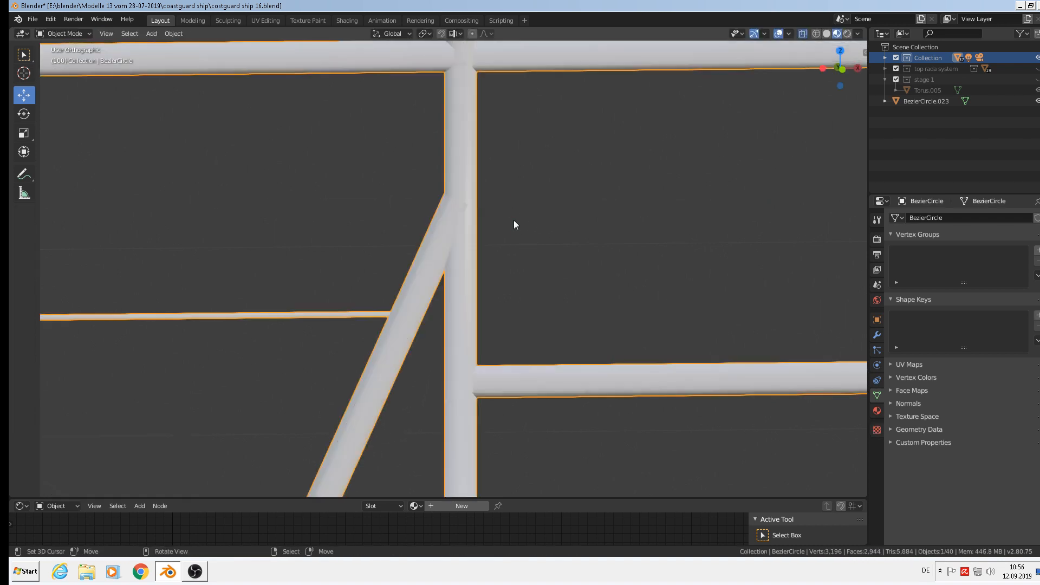
Close the open top of the post beside the diagonal brace by filling its end loop with a face
scroll(515, 239, "down", 2)
middle_click_drag(515, 252, 598, 272)
scroll(574, 266, "down", 3)
scroll(515, 183, "up", 4)
key("Tab")
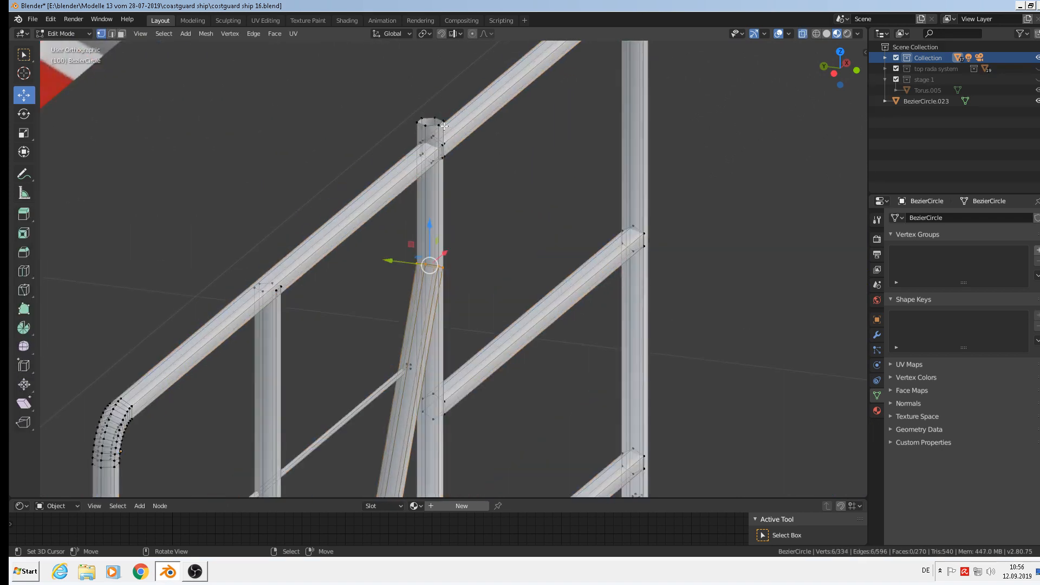
key("alt+a")
right_click(429, 123, "alt")
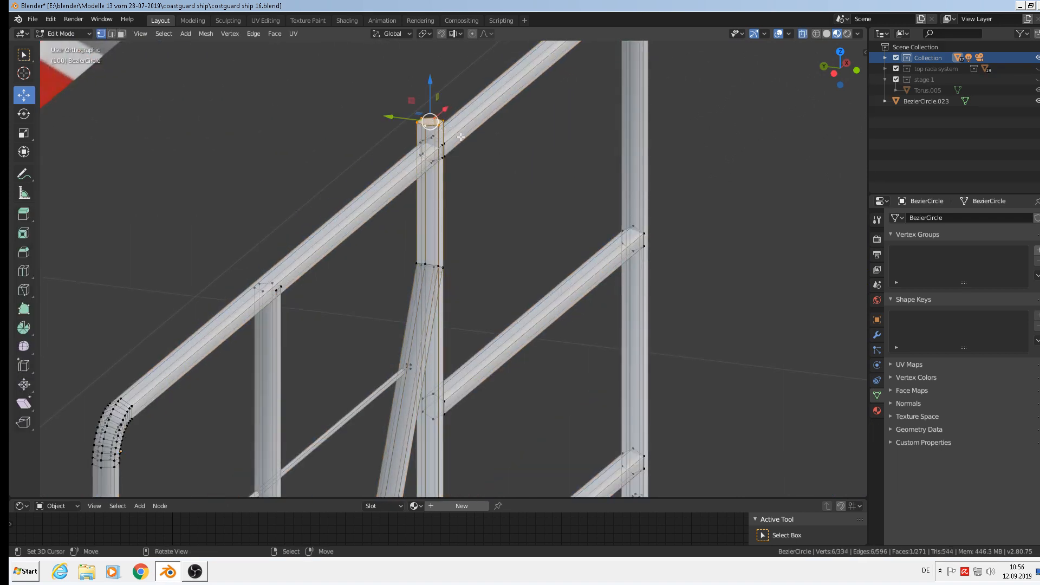
key("Tab")
Fill the open top of the railing's outer end post with a face
scroll(574, 151, "down", 4)
middle_click_drag(545, 151, 478, 223, "shift")
scroll(526, 103, "up", 6)
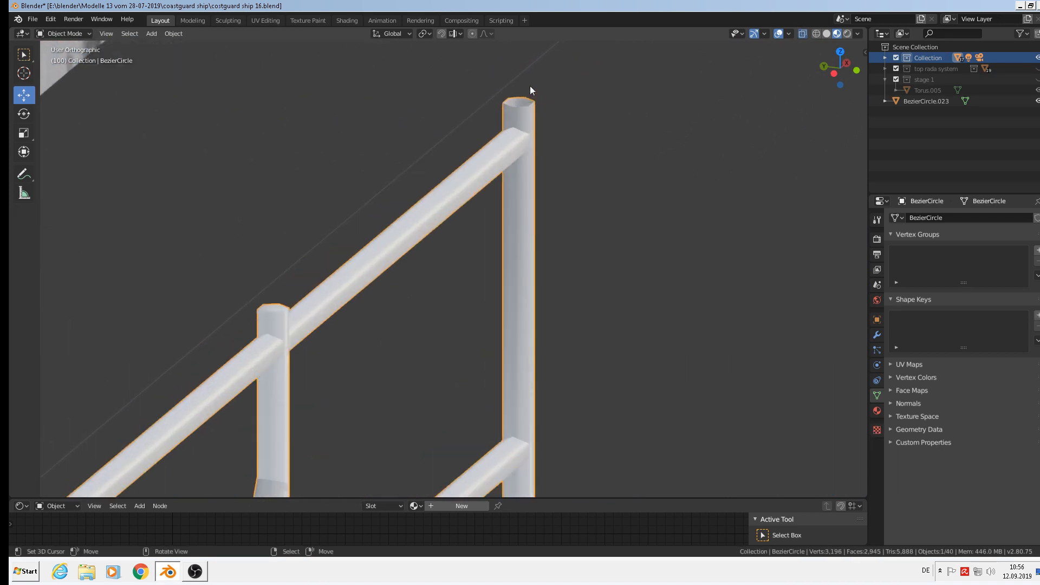
key("Tab")
key("alt+a")
right_click(522, 123, "alt")
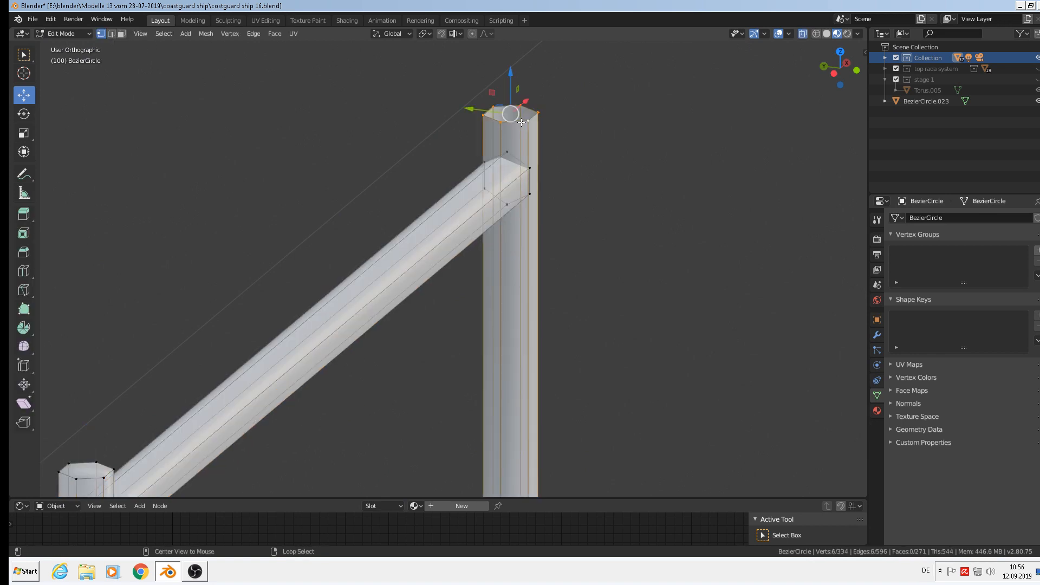
key("f")
key("Tab")
scroll(538, 201, "down", 9)
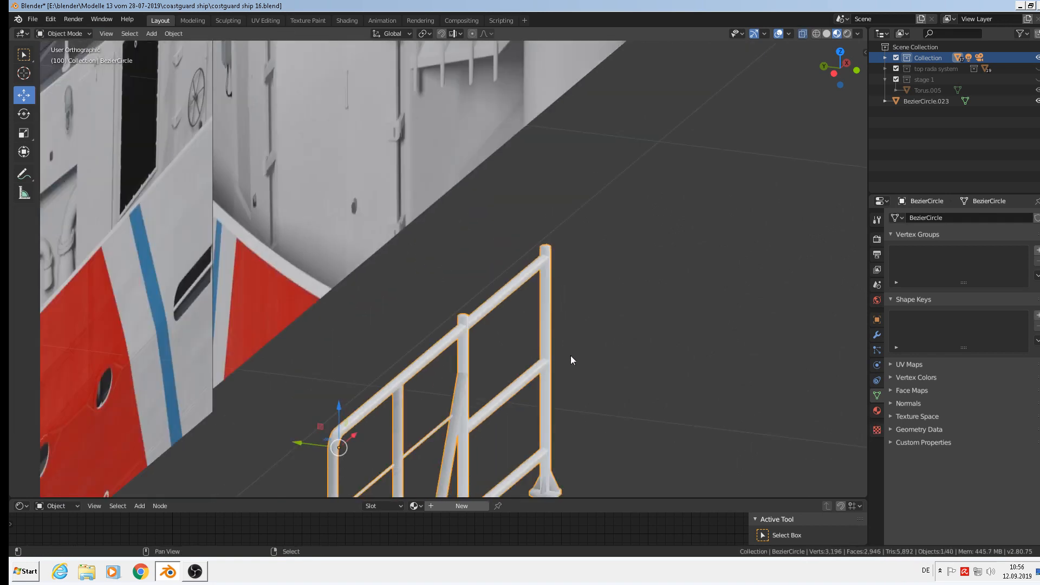
Switch to the front view with the chair and railing in sight, and save the blend file
middle_click_drag(570, 355, 532, 219, "shift")
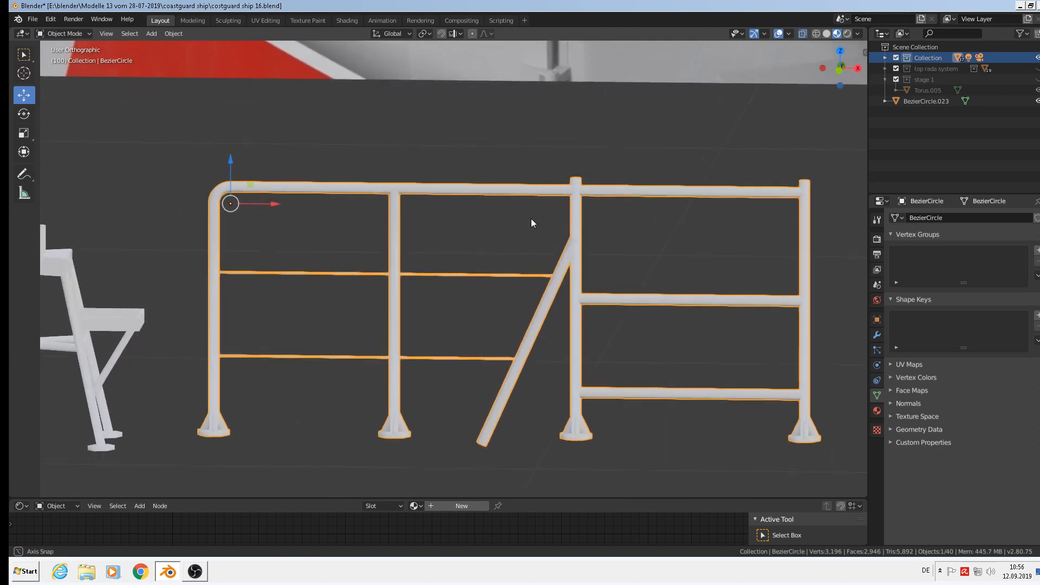
scroll(534, 219, "down", 3)
middle_click_drag(428, 285, 474, 308, "shift")
scroll(349, 321, "up", 2)
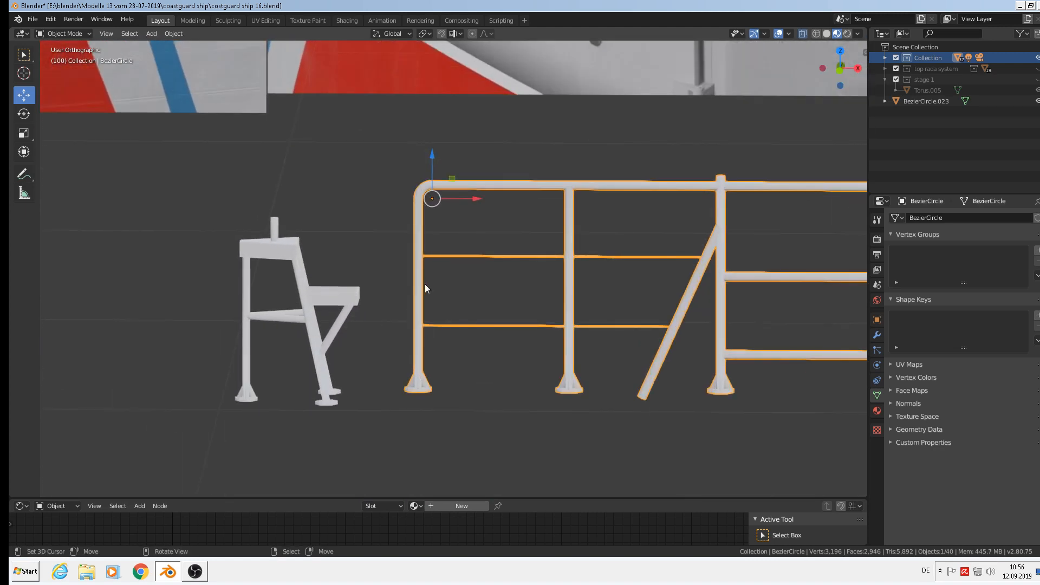
key("KP_1")
scroll(424, 284, "down", 4)
left_click(33, 19)
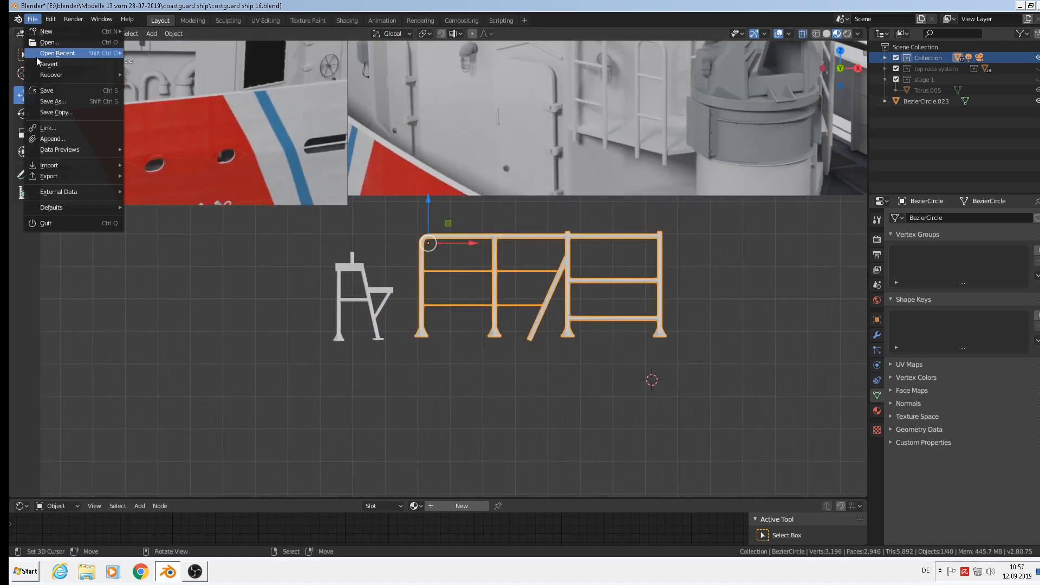
left_click(48, 89)
Place the 3D cursor at the bend of the gooseneck pipe in the reference image and add a Bezier circle there
middle_click_drag(483, 136, 416, 352, "shift")
scroll(425, 206, "up", 5)
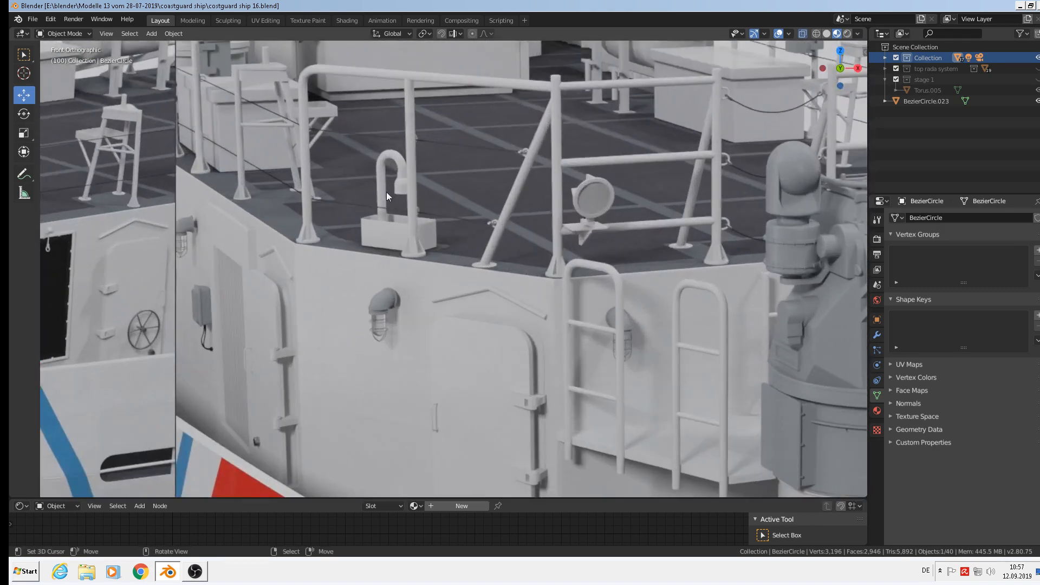
middle_click_drag(438, 180, 406, 223, "shift")
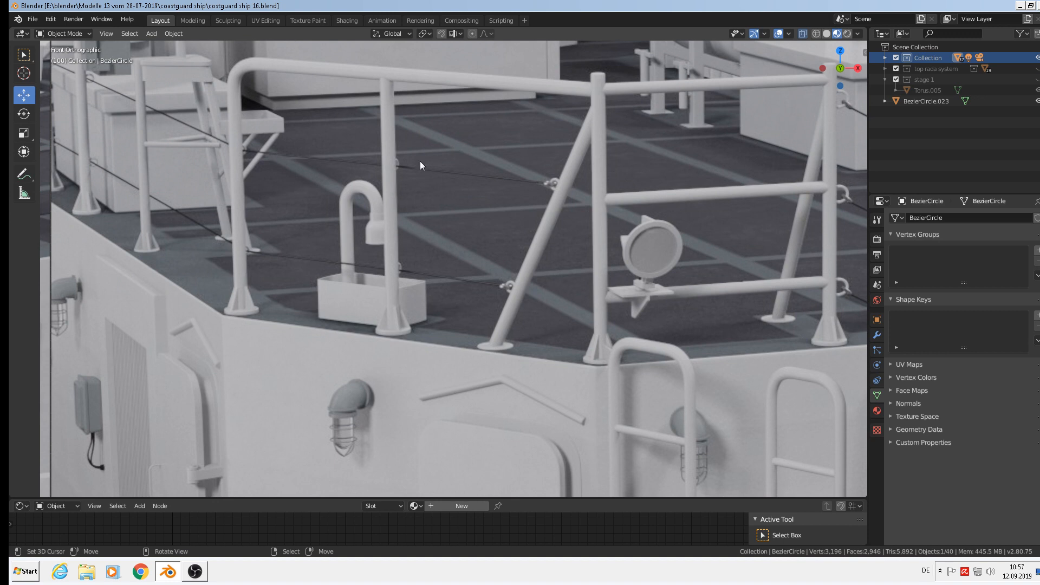
right_click(360, 200, "shift")
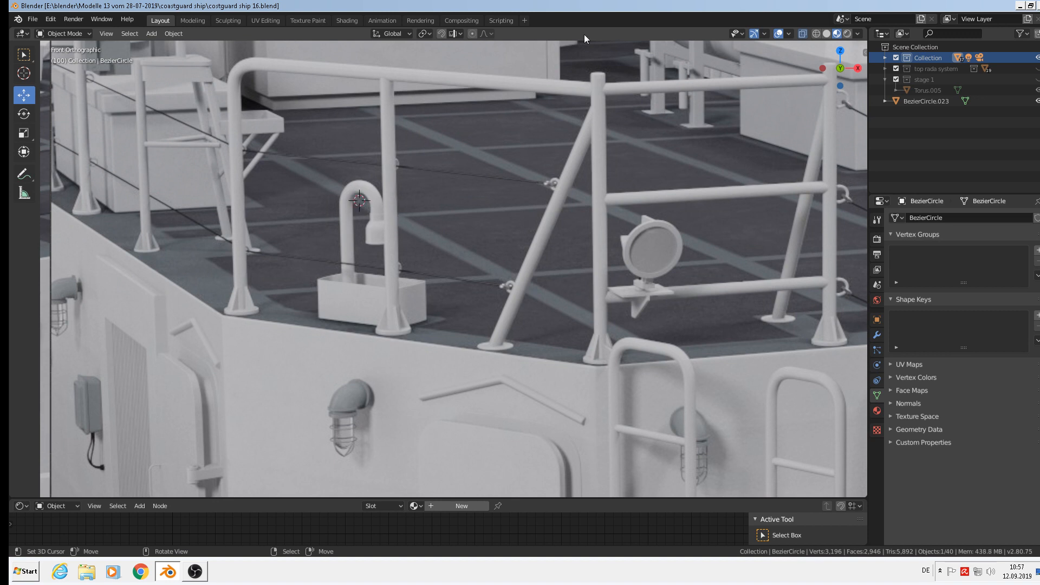
left_click(152, 34)
mouse_move(156, 56)
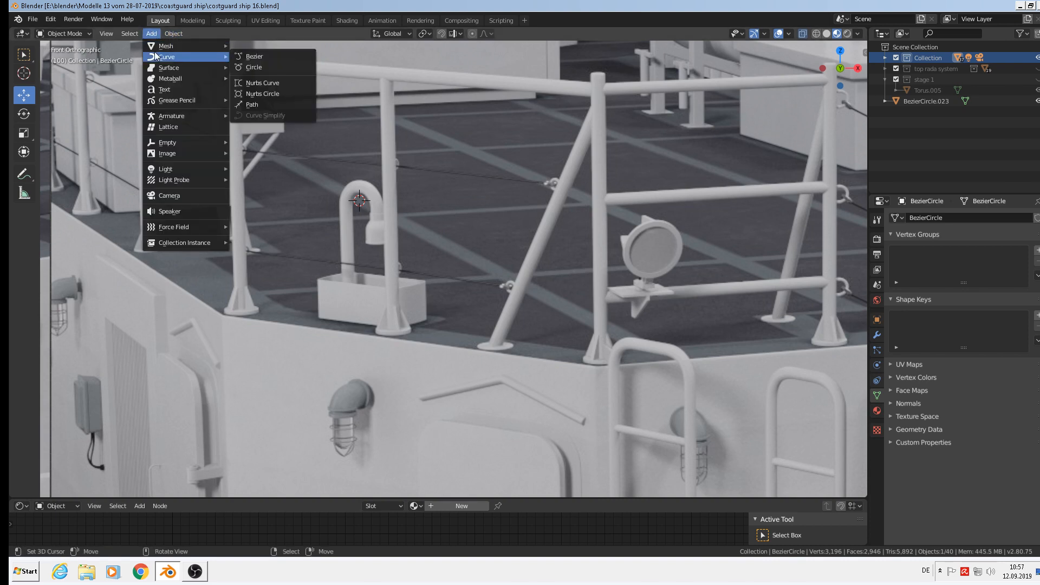
left_click(251, 67)
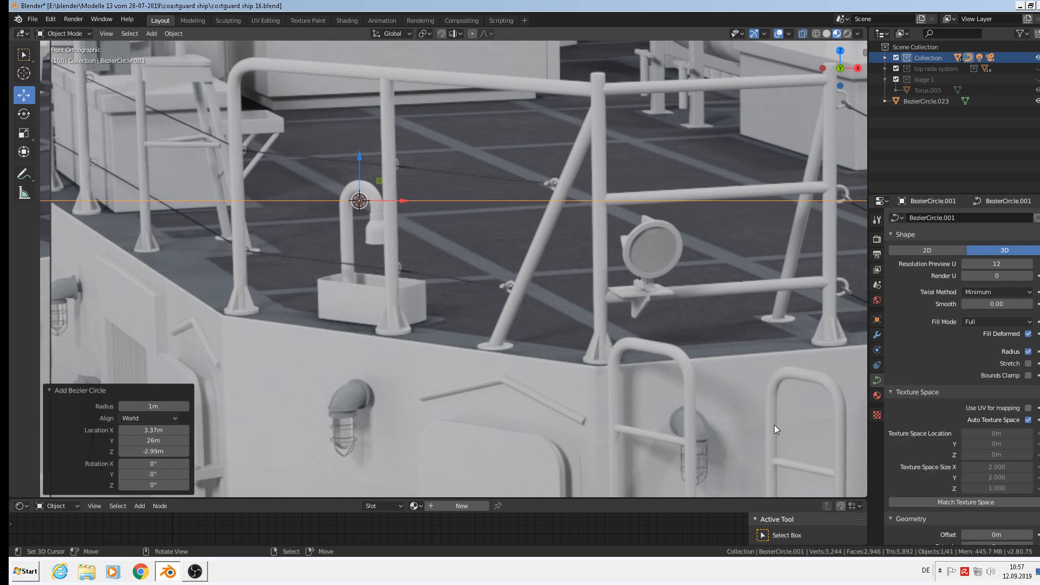
Scale the circle to 0.021 to match the pipe bend and rotate it 90° about X
key("s")
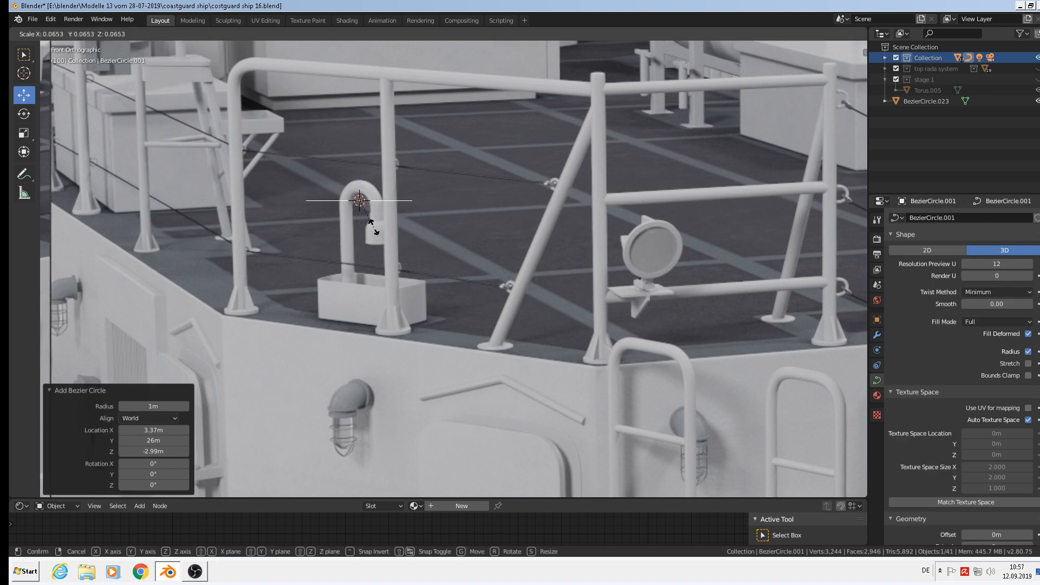
left_click(364, 212)
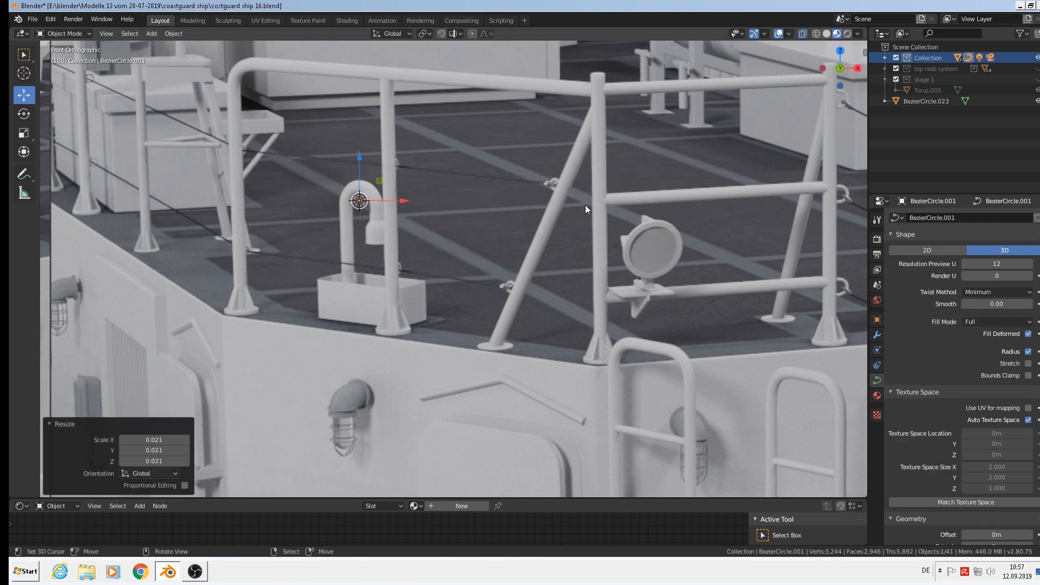
type("rx90")
key("Return")
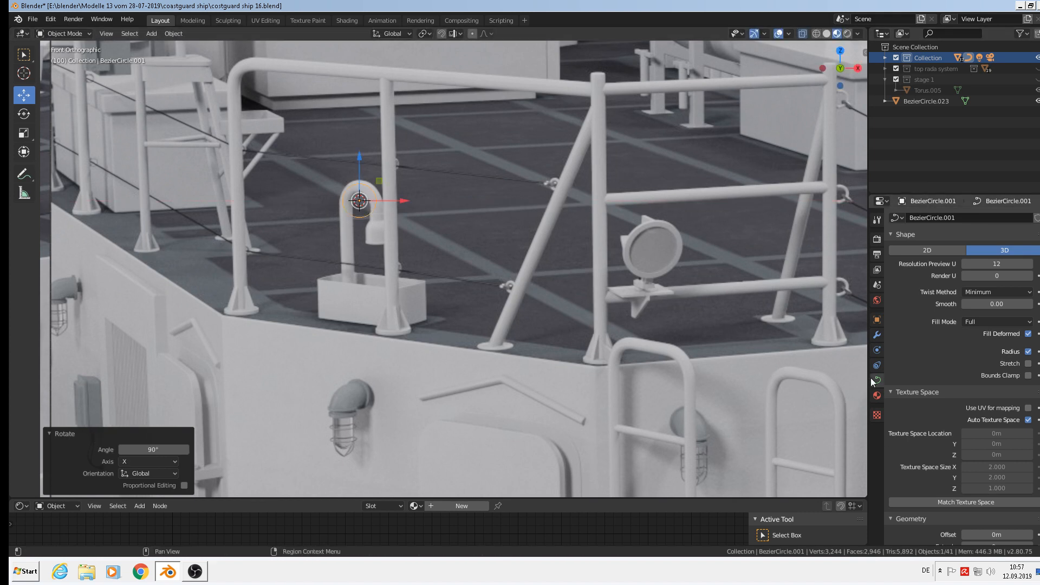
Move the circle 0.079 m along X beside the reference pipe and give it a bevel depth of 0.31 m
scroll(970, 406, "down", 6)
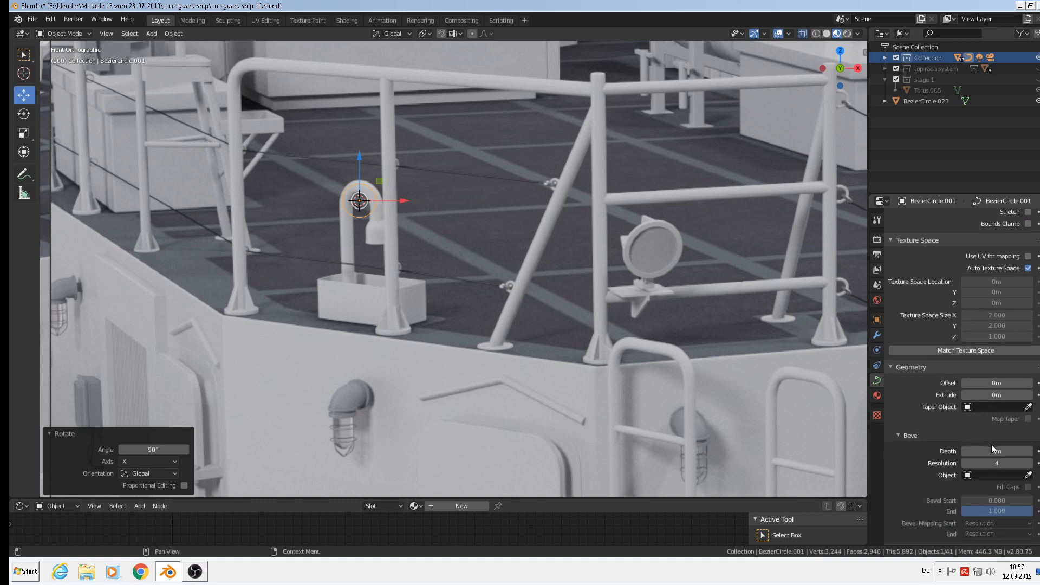
left_click_drag(997, 451, 1019, 451)
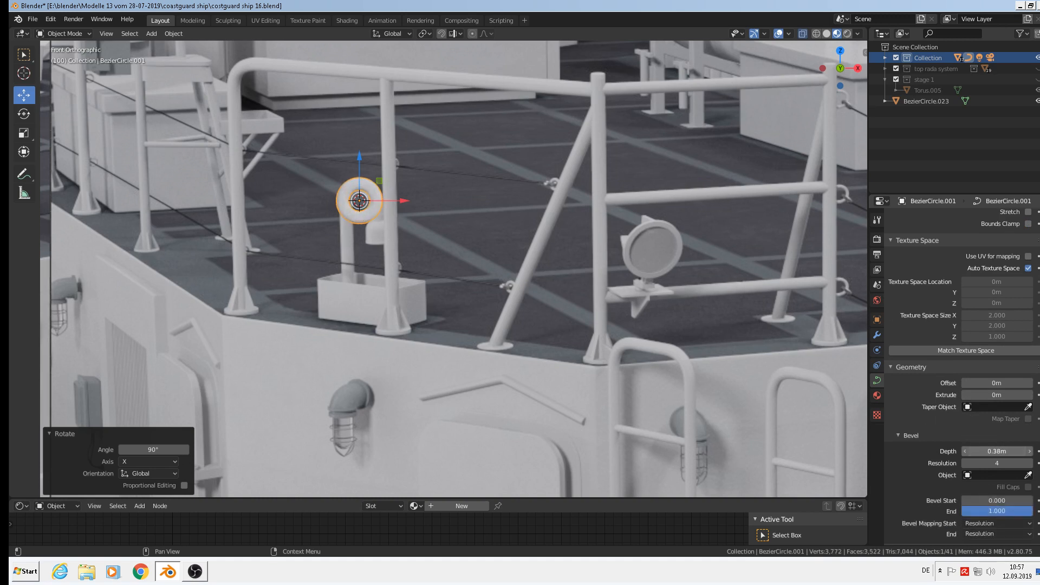
left_click_drag(411, 198, 475, 198)
scroll(356, 197, "up", 3)
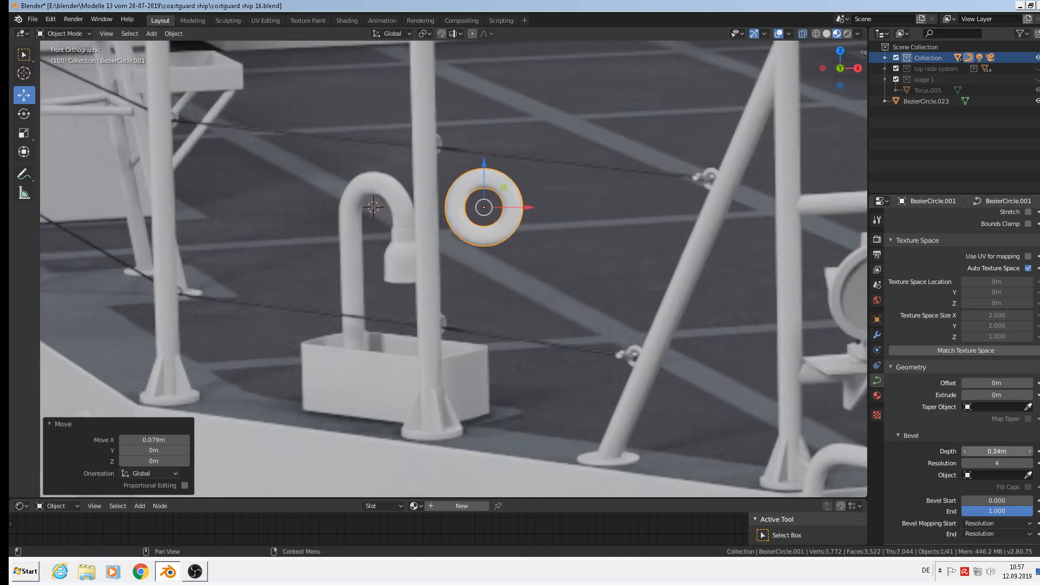
left_click_drag(998, 451, 981, 451)
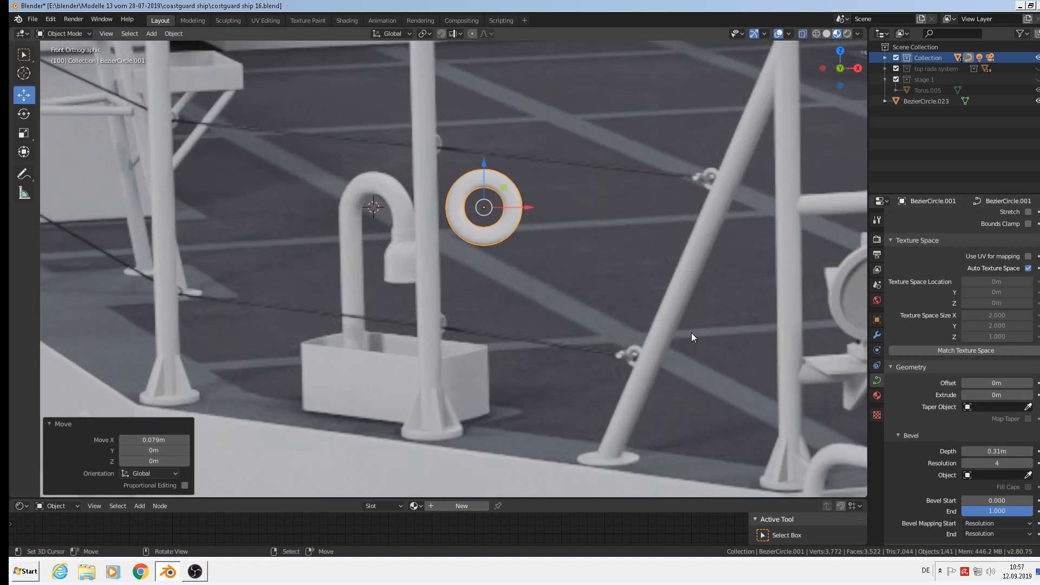
scroll(635, 300, "up", 2)
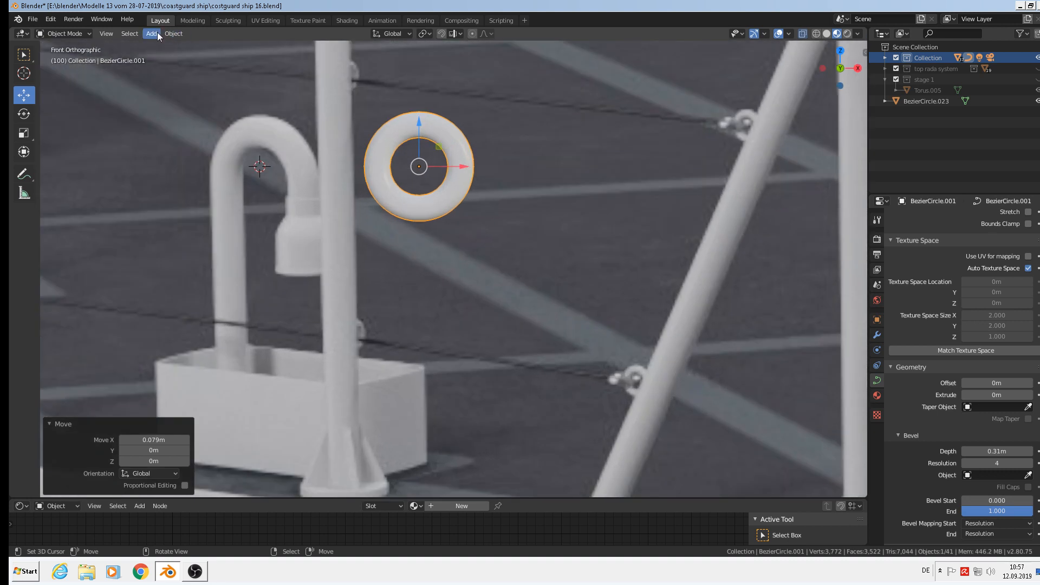
Convert the bevelled circle to a mesh and delete the vertices of its lower half
left_click(173, 34)
mouse_move(235, 320)
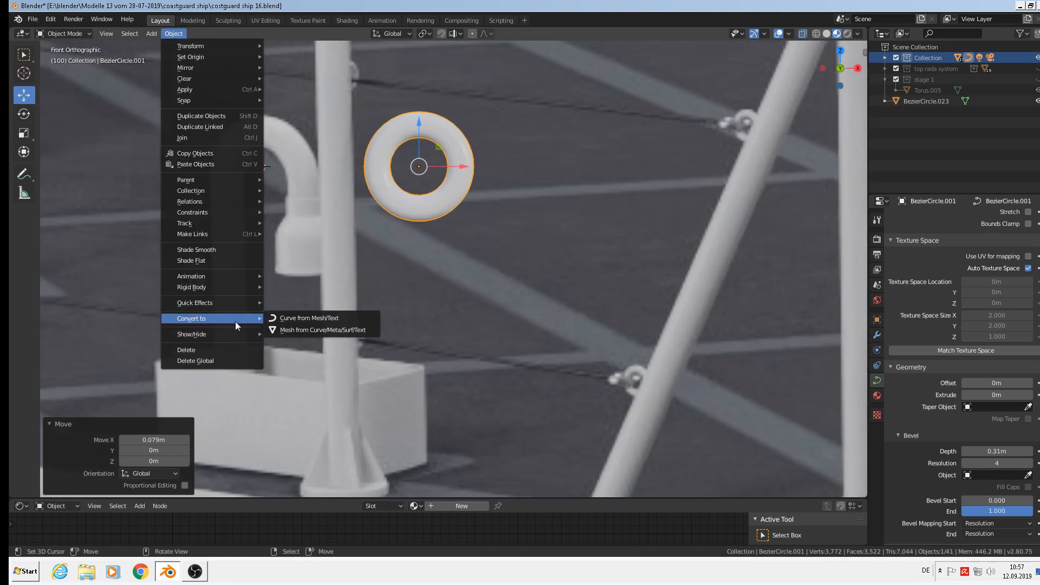
left_click(296, 328)
key("Tab")
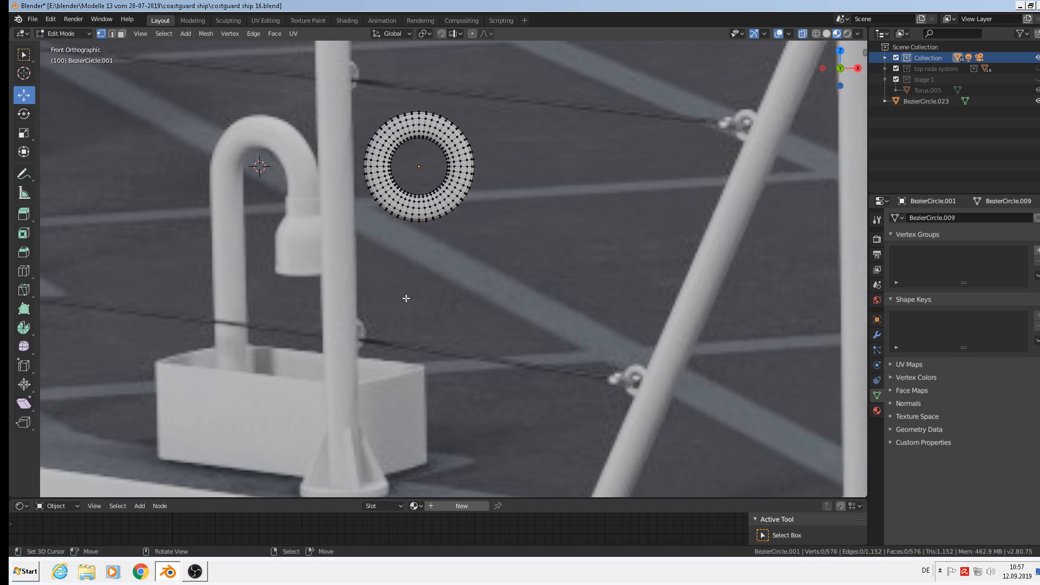
key("b")
left_click_drag(538, 254, 315, 168)
key("x")
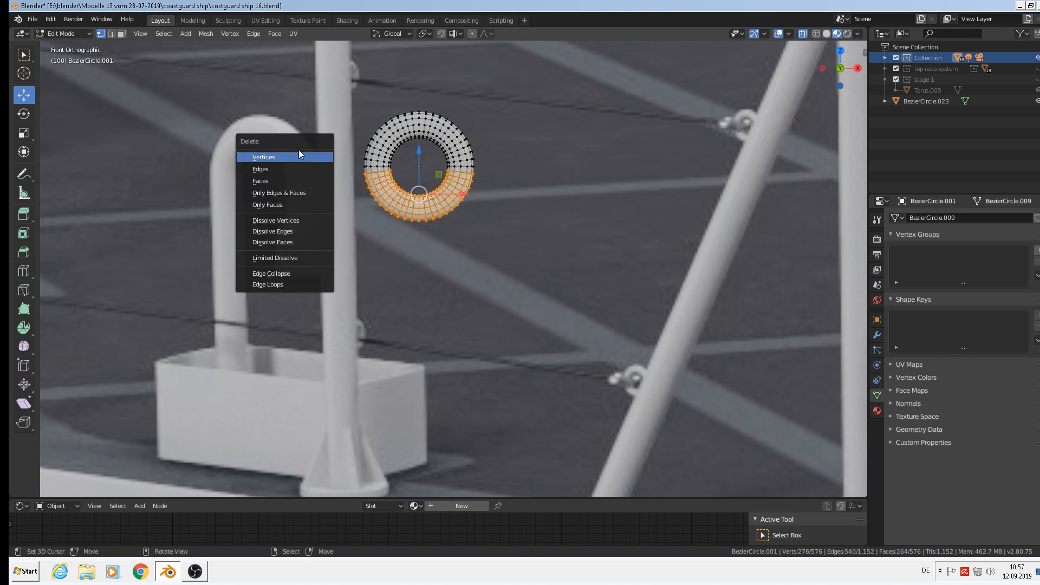
left_click(298, 150)
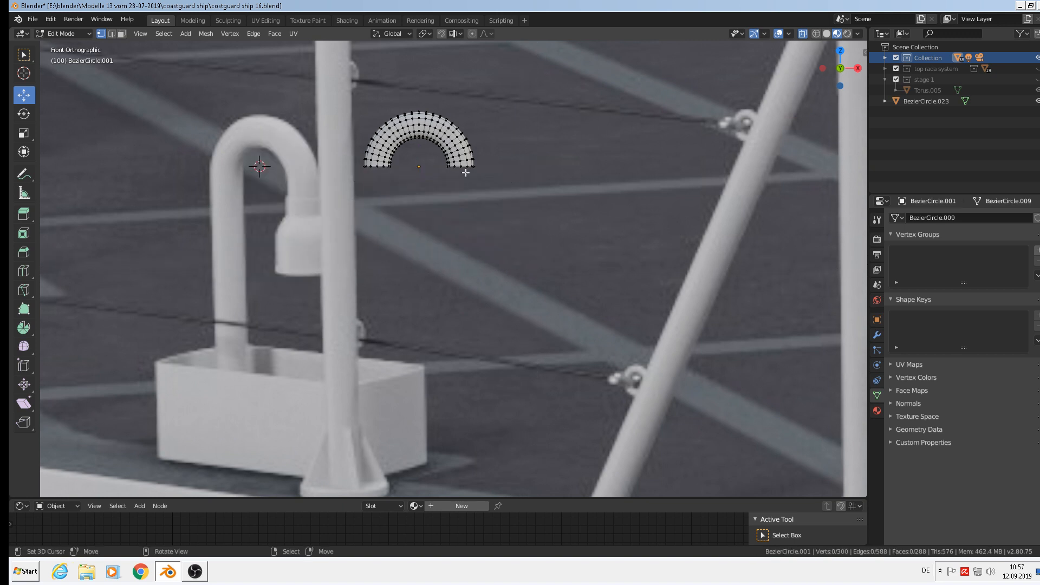
Extrude the open right end of the half ring 0.0113 m straight down along Z
left_click_drag(477, 173, 445, 160)
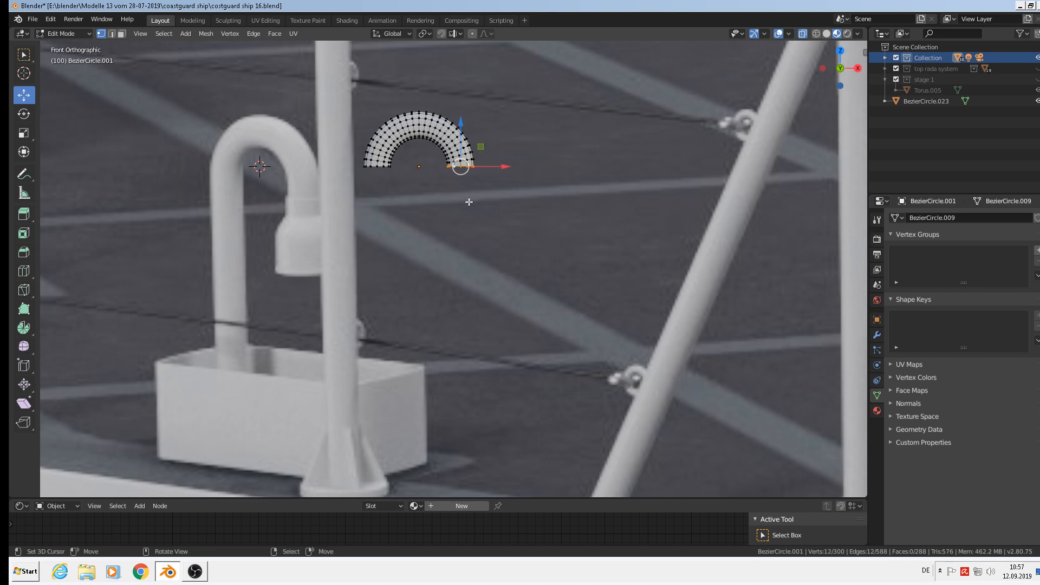
key("e")
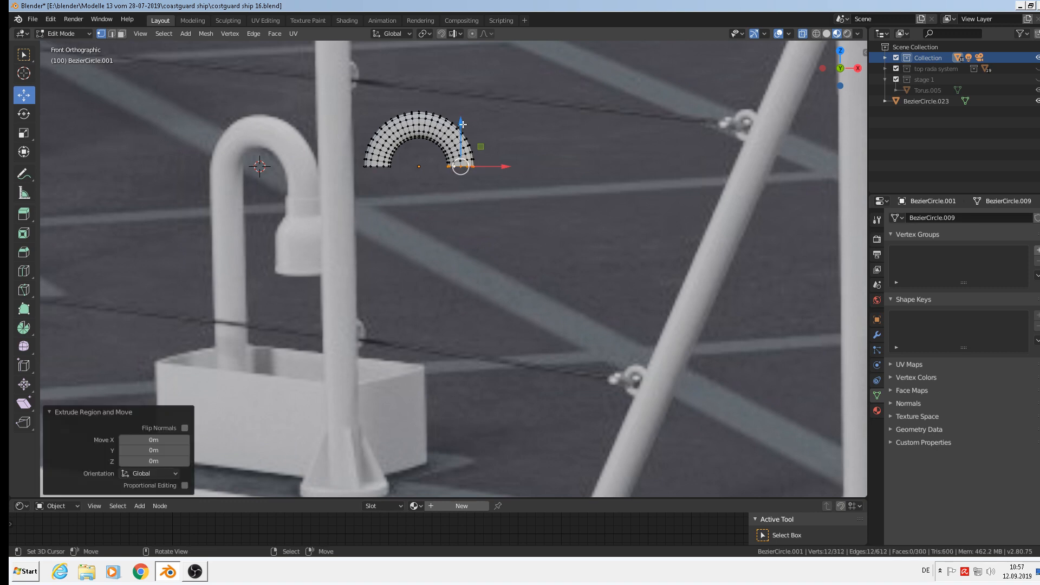
left_click_drag(463, 124, 462, 145)
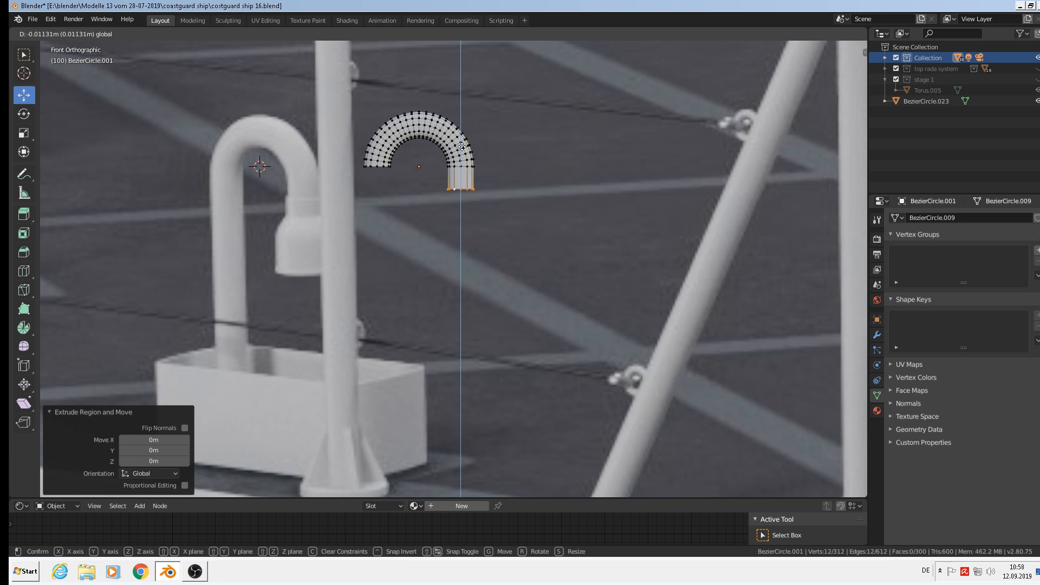
Form a collar by extruding the pipe end outward at scale 1.185 and then down 0.0105 m along Z
key("e")
key("s")
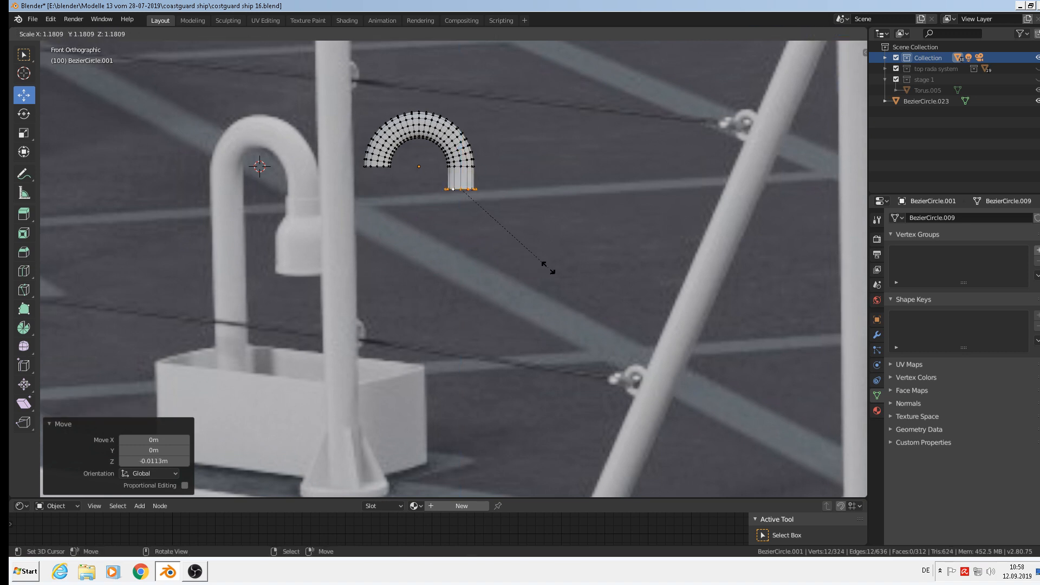
left_click(547, 269)
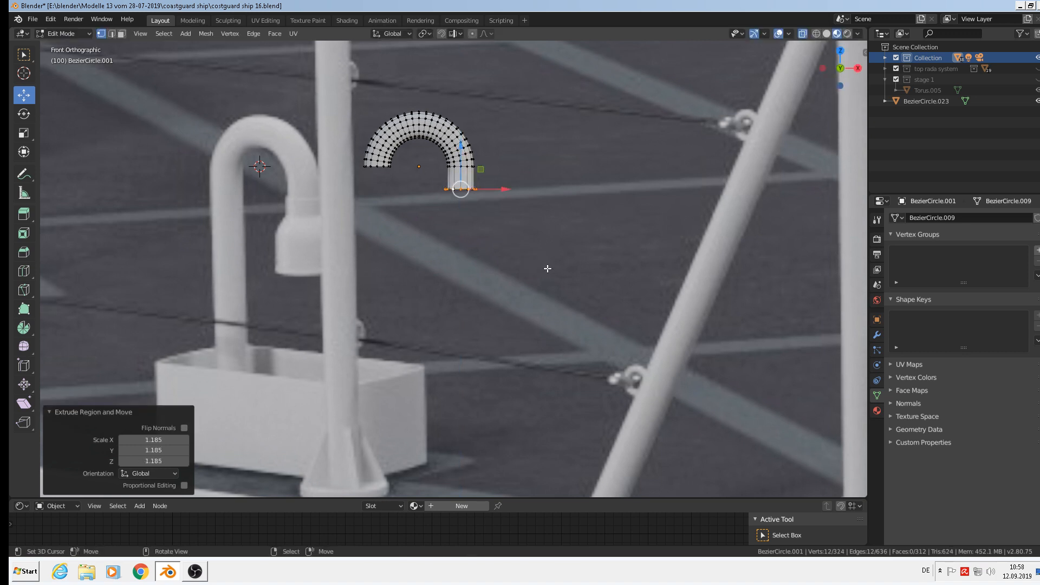
key("e")
key("z")
left_click(464, 167)
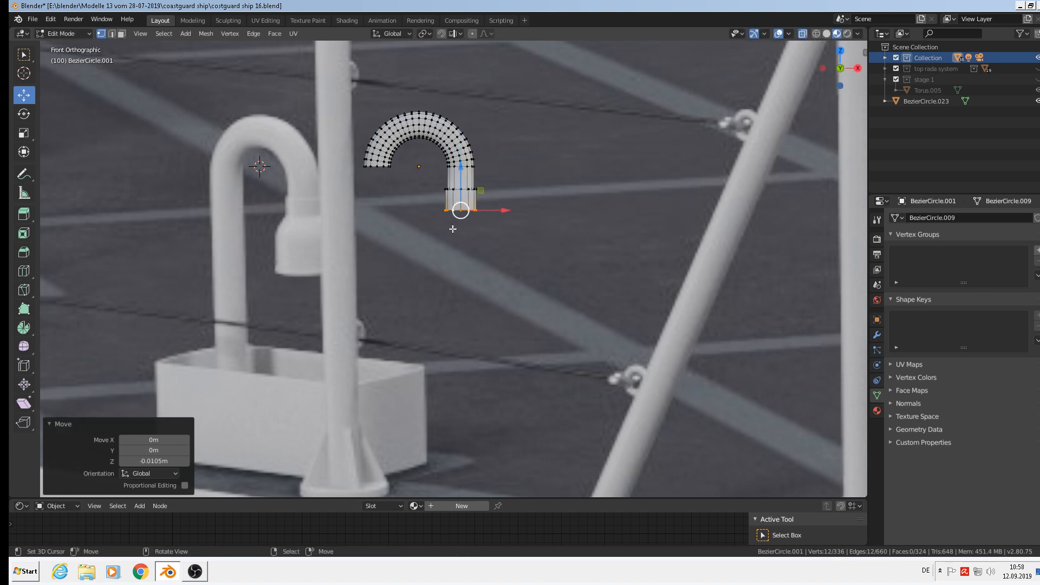
Extrude the collar's lower edge 0.011 m down and scale it by 1.595 to make a flare
key("e")
key("s")
right_click(509, 299)
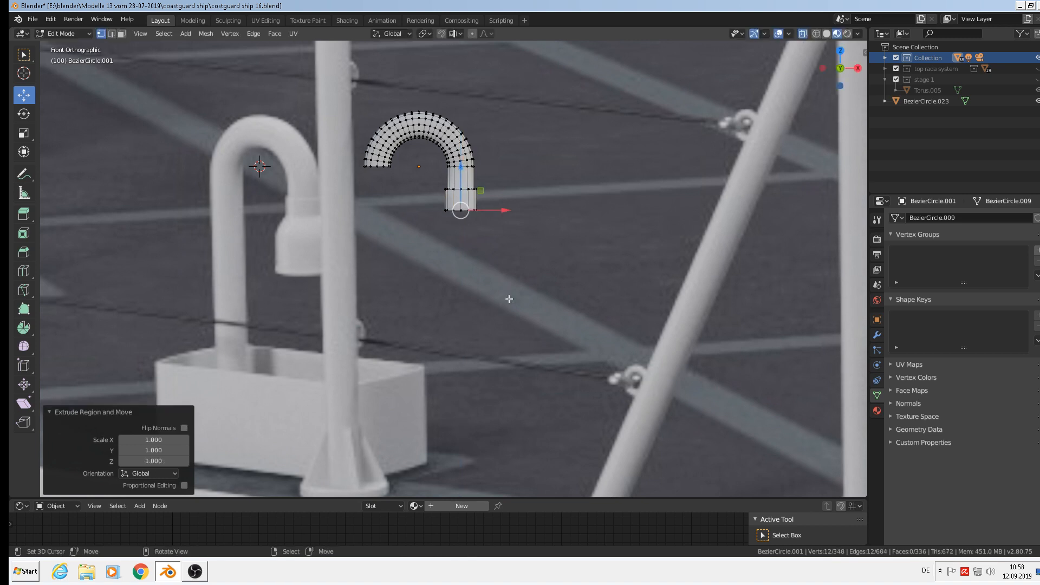
key("g")
key("z")
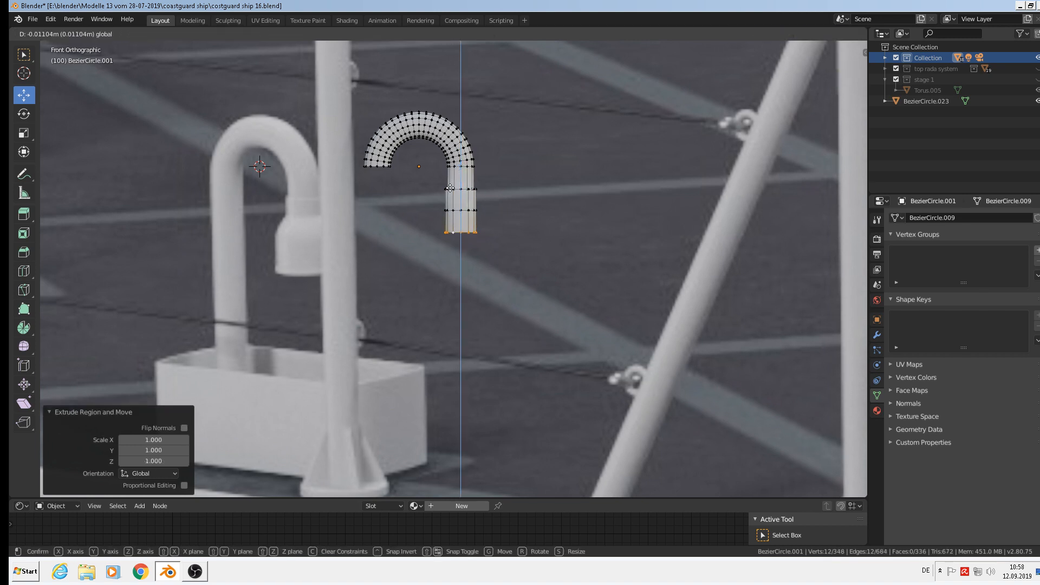
left_click(450, 189)
key("s")
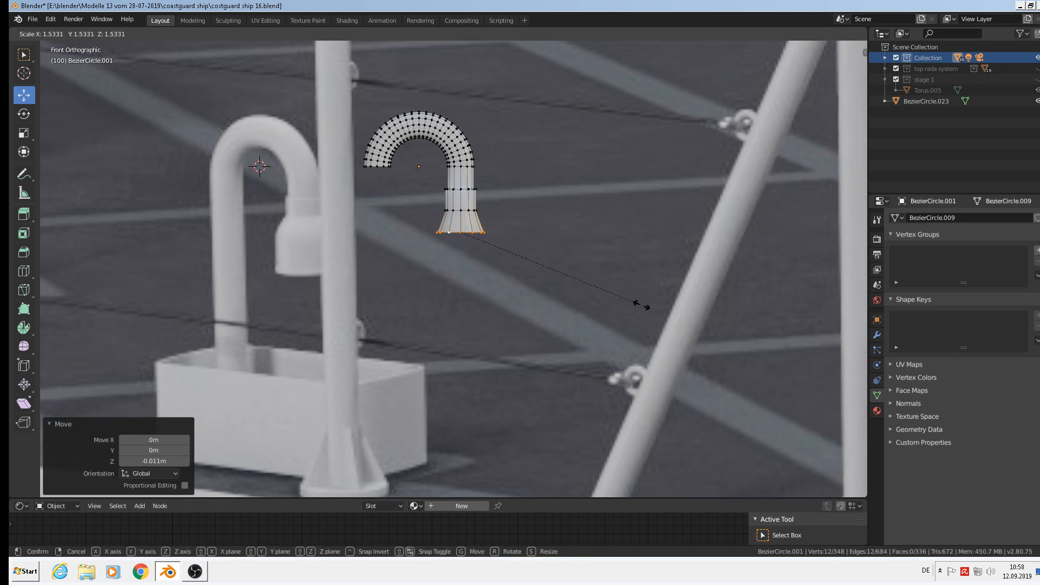
left_click(651, 301)
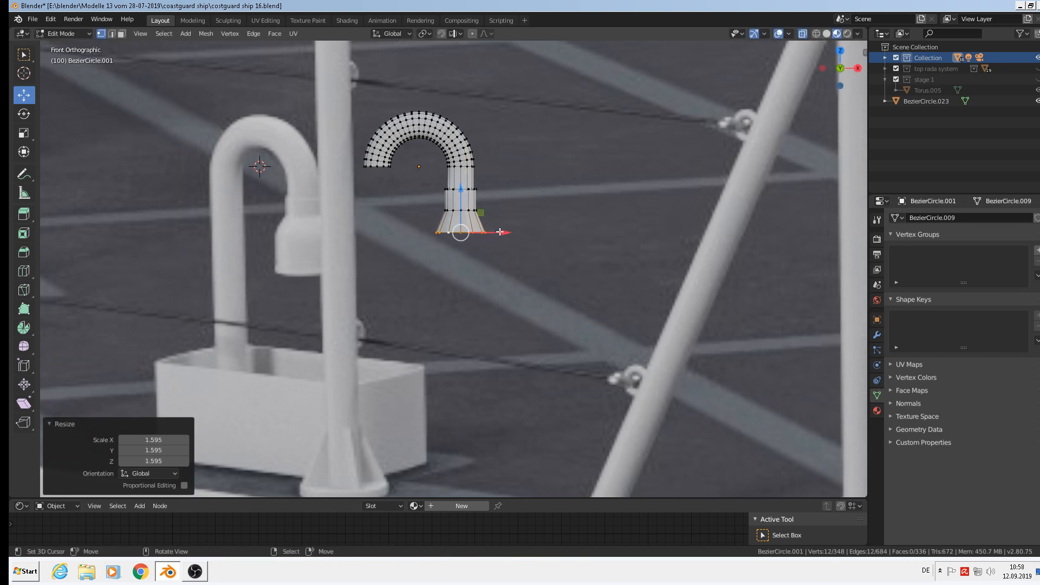
Extrude the flare's lower edge 0.0153 m down along Z to form the straight bell section
key("e")
right_click(457, 216)
key("g")
key("z")
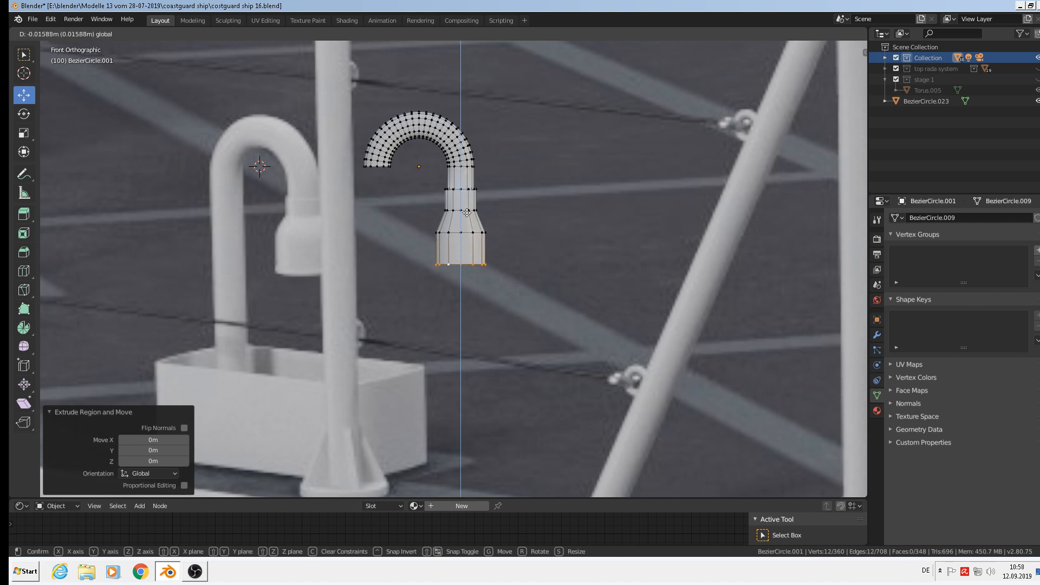
left_click(466, 216)
Round the flare with a centred loop cut scaled by 1.157 and bevelled with a width of 0.174 m in 2 segments
scroll(450, 223, "up", 1)
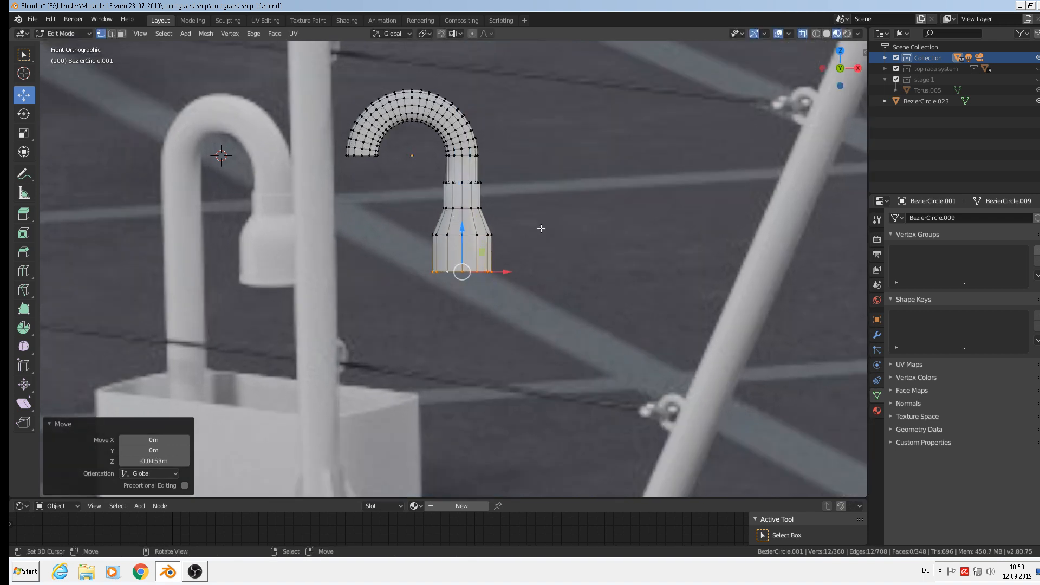
scroll(452, 218, "up", 2)
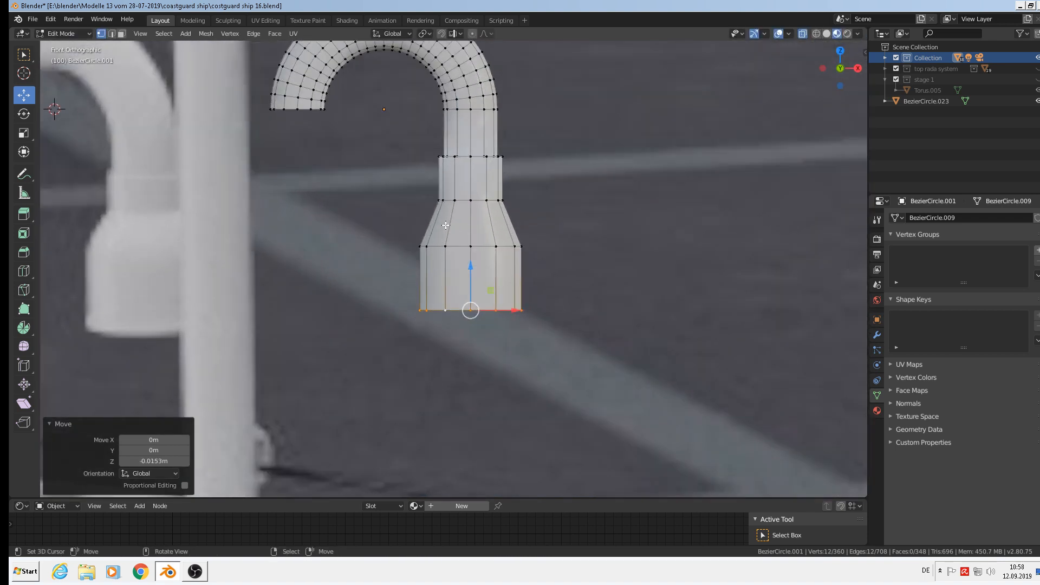
key("ctrl+r")
left_click(446, 225)
right_click(604, 248)
key("s")
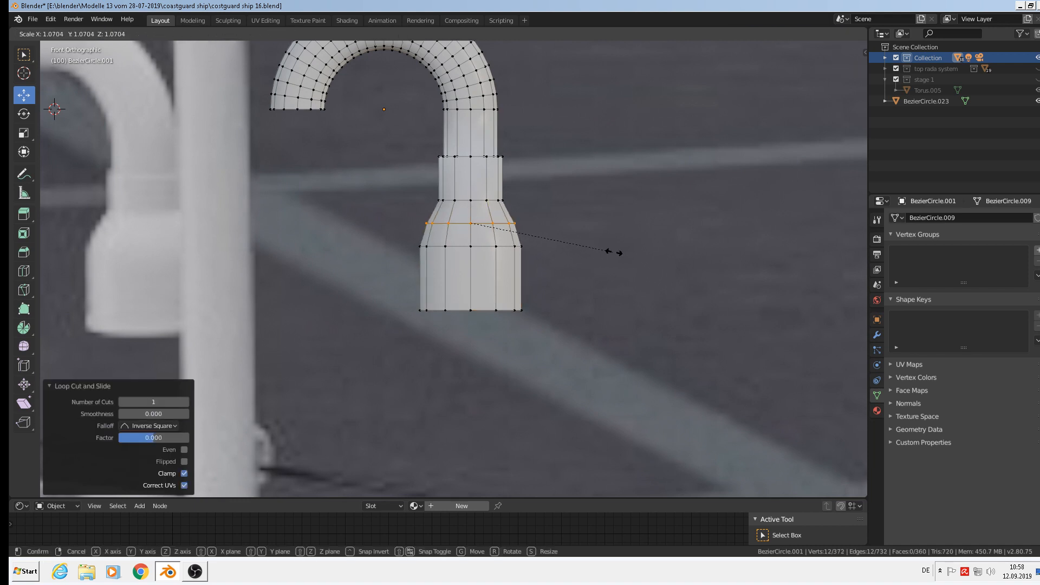
left_click(626, 252)
key("ctrl+b")
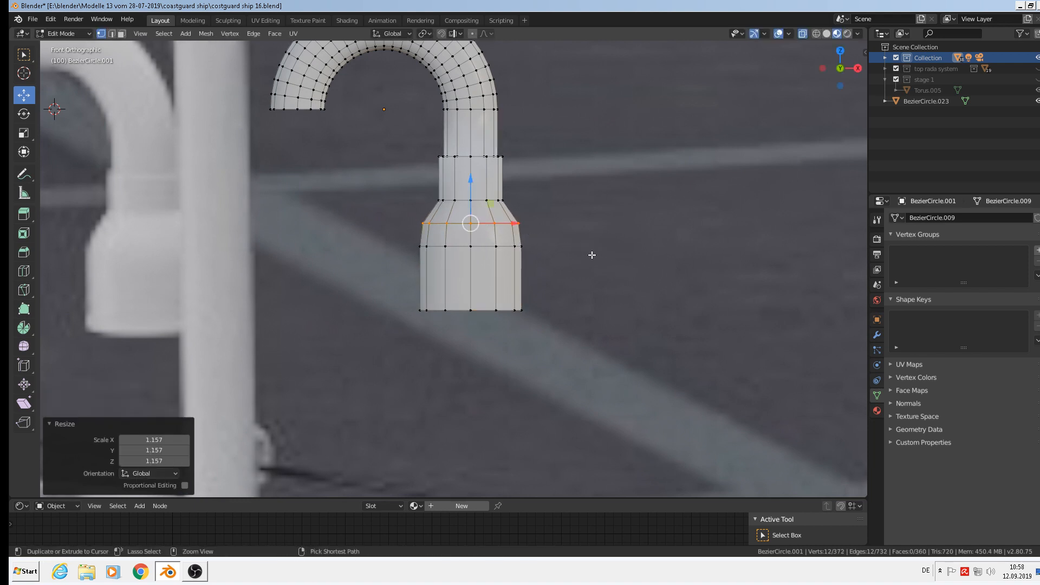
left_click(607, 260)
Extrude the open left end of the bend about 0.132 m down along Z as the standing pipe and leave Edit Mode
scroll(477, 225, "down", 2)
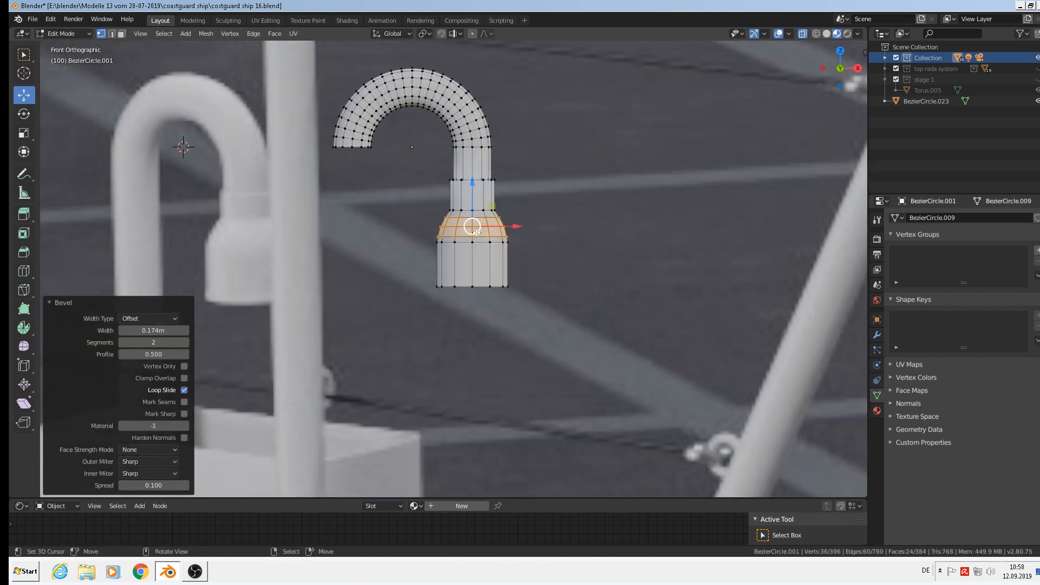
middle_click_drag(522, 255, 701, 272, "shift")
scroll(558, 198, "down", 2)
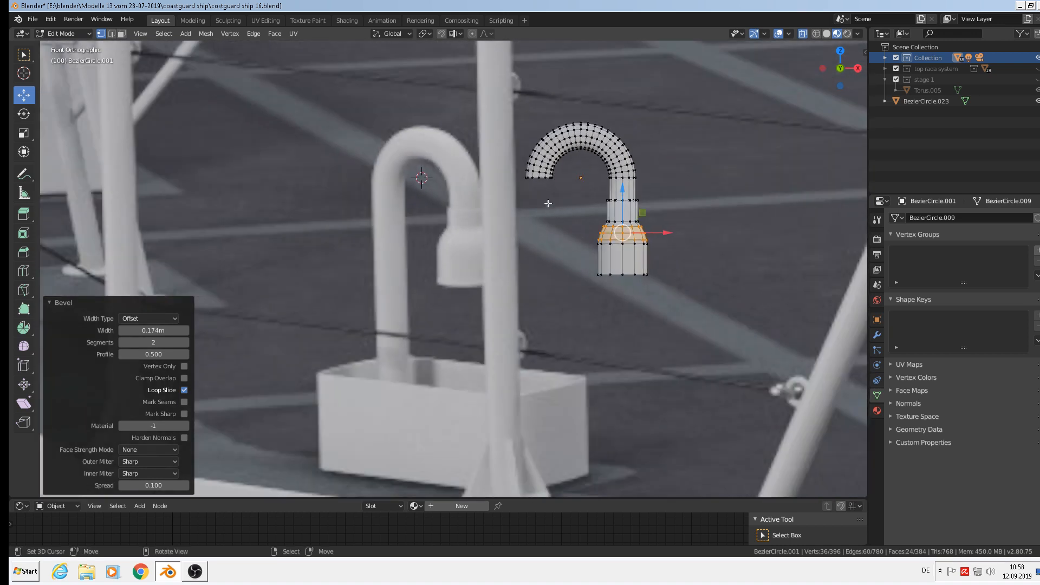
left_click(539, 177)
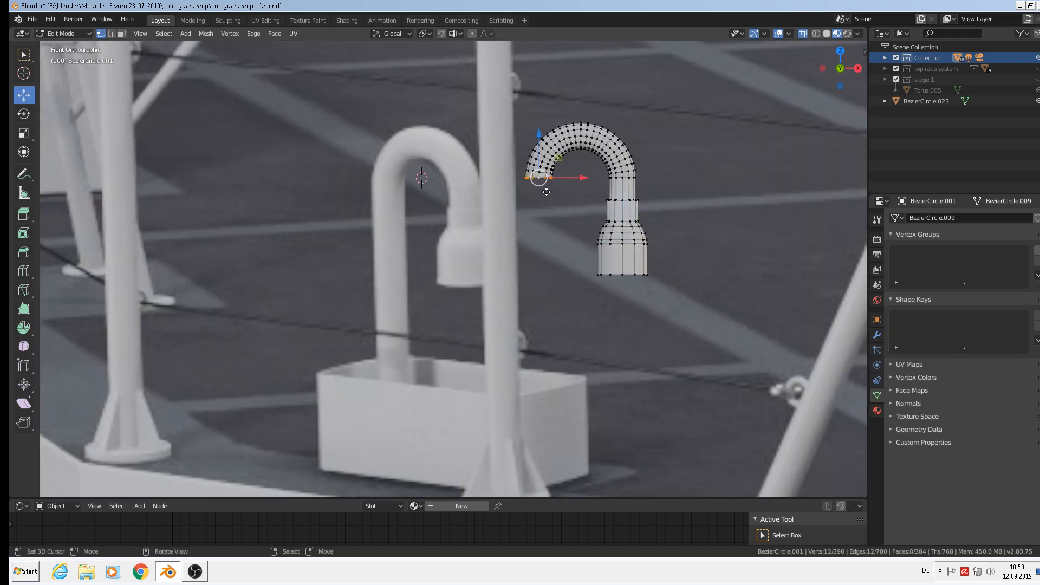
key("e")
key("z")
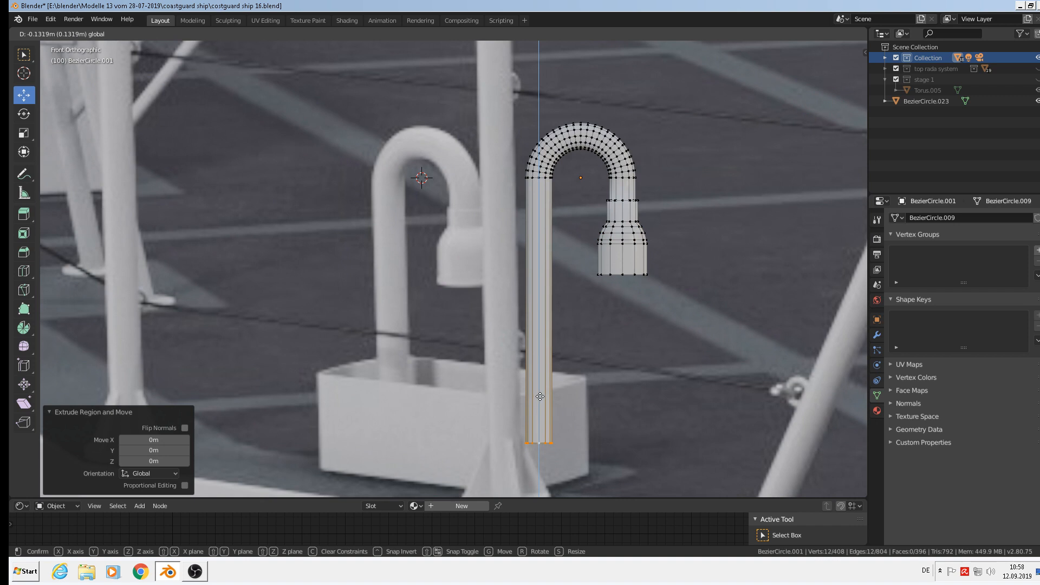
left_click(540, 397)
key("Tab")
scroll(681, 336, "down", 4)
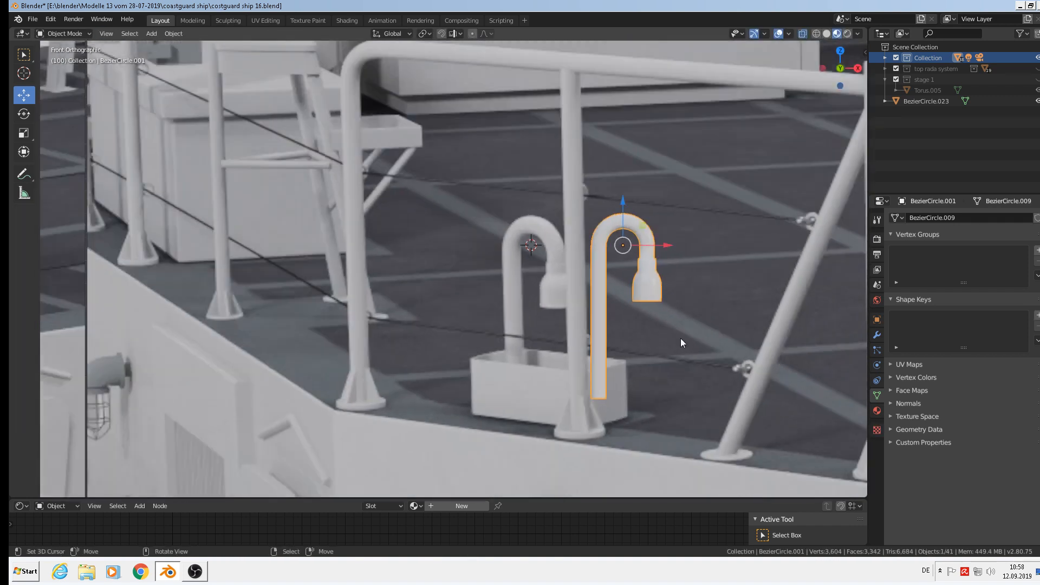
middle_click_drag(681, 338, 460, 246, "shift")
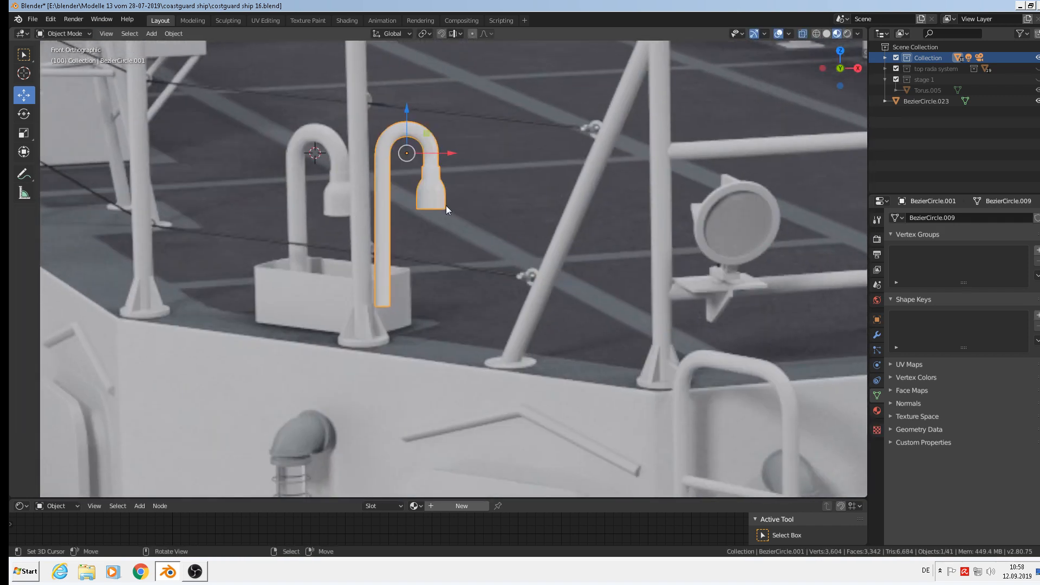
Select all vertices of the bell at the pipe's outlet and scale them by 1.222
scroll(431, 192, "up", 4)
key("Tab")
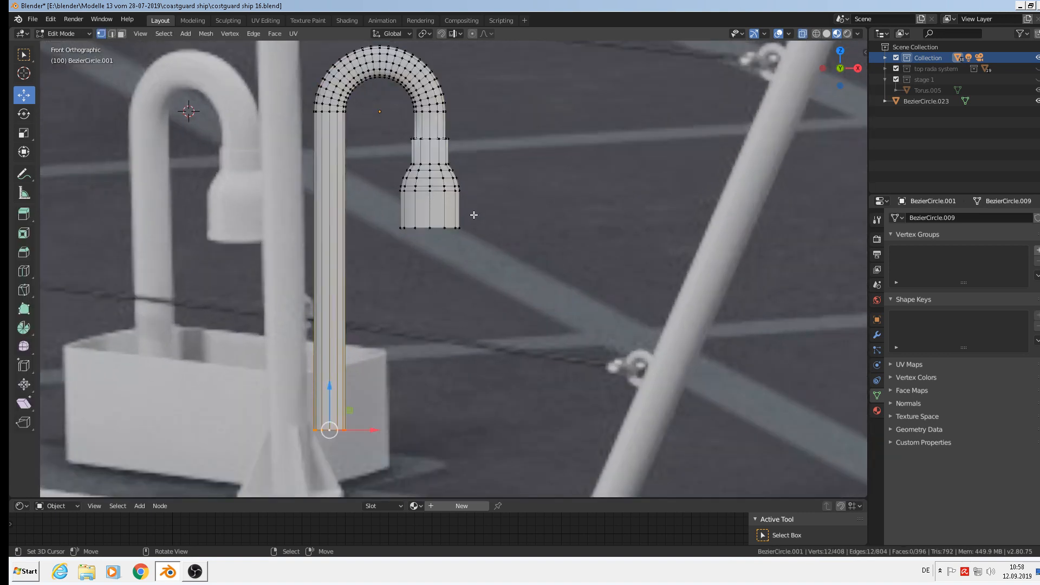
key("c")
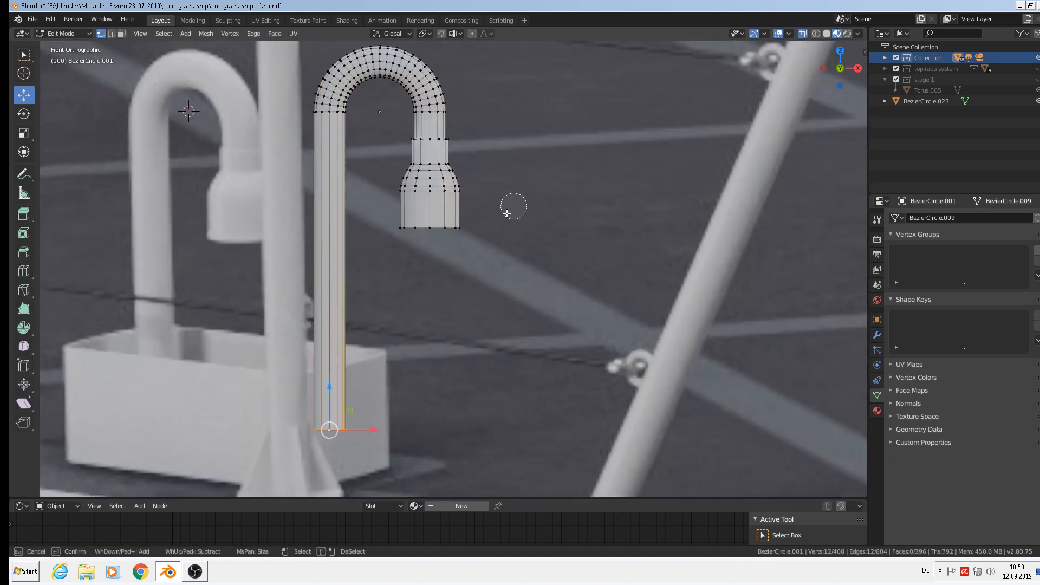
right_click(512, 205)
key("alt+a")
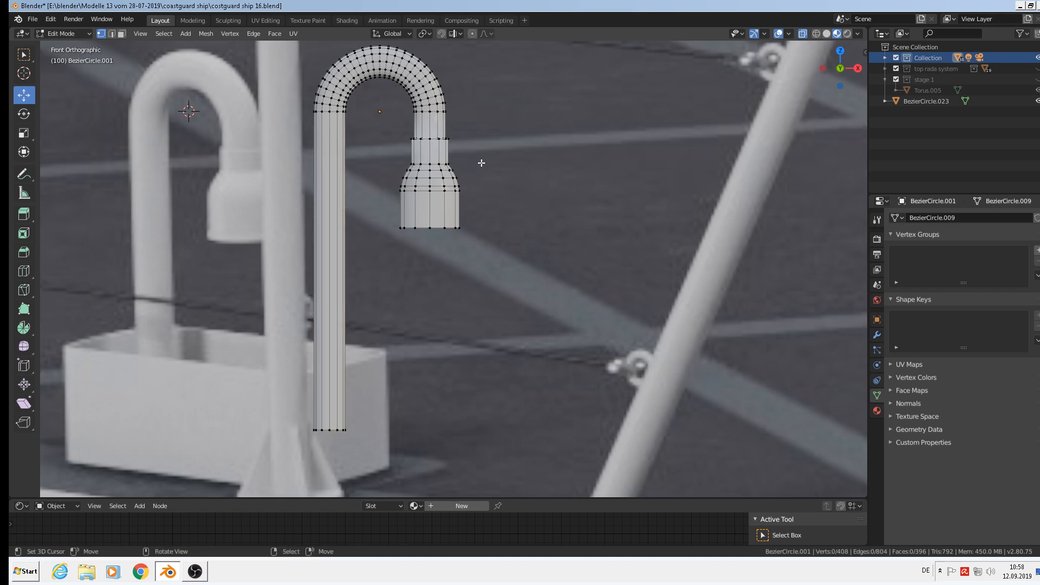
key("c")
mouse_move(455, 167)
left_mouse_down()
mouse_move(395, 174)
mouse_move(425, 224)
mouse_move(465, 232)
left_mouse_up()
right_click(450, 230)
key("s")
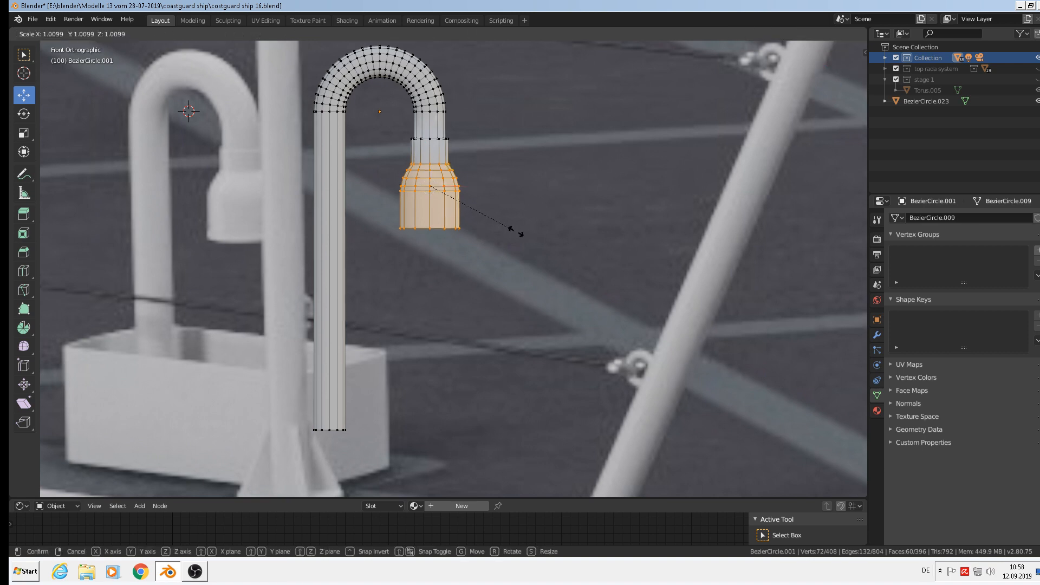
left_click(538, 234)
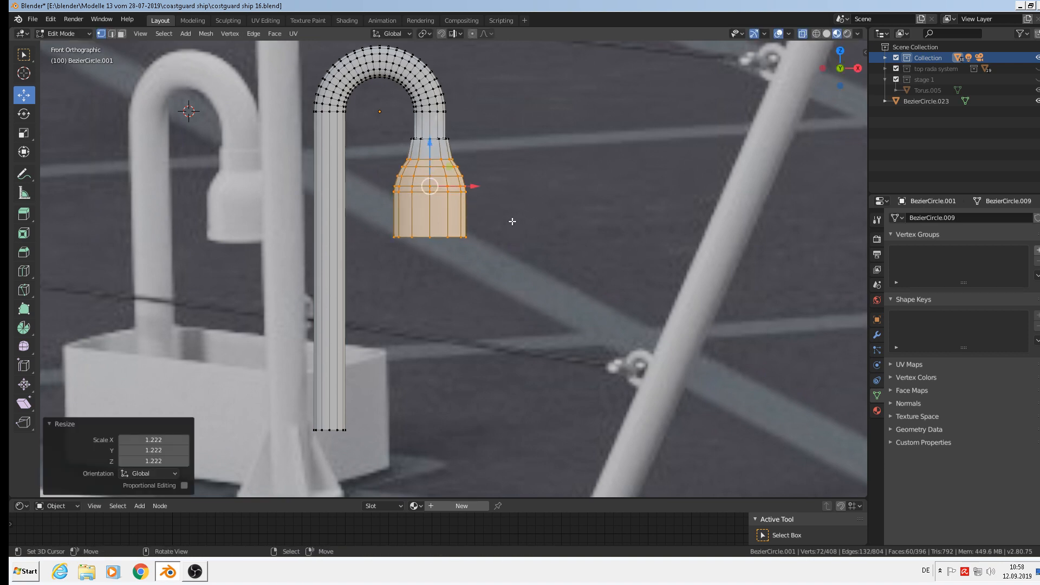
Scale the edge loop between collar and bell down to about 0.81 to straighten the collar, and return to Object Mode
right_click(433, 155, "alt")
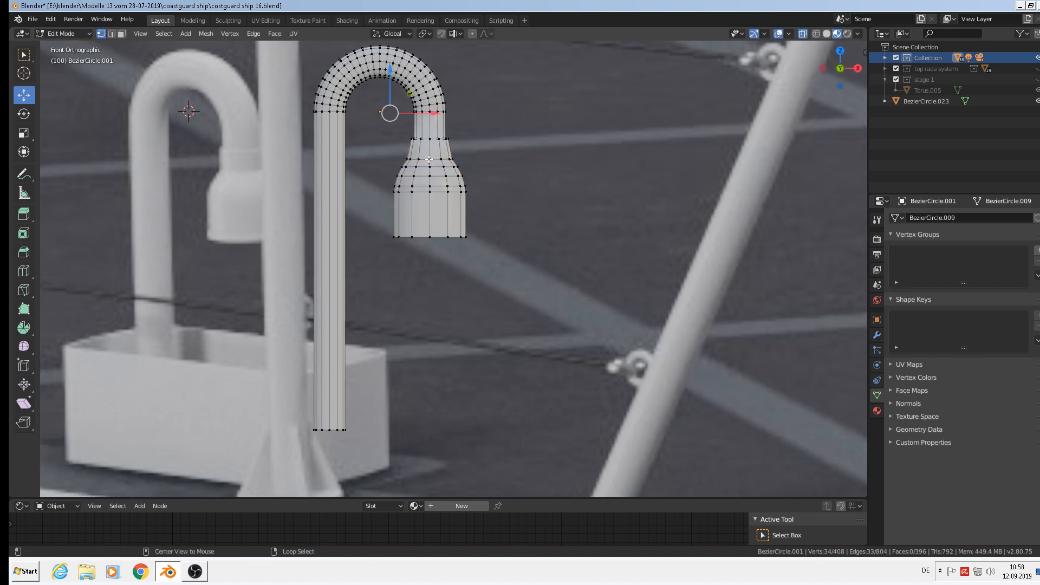
right_click(434, 160, "alt")
key("s")
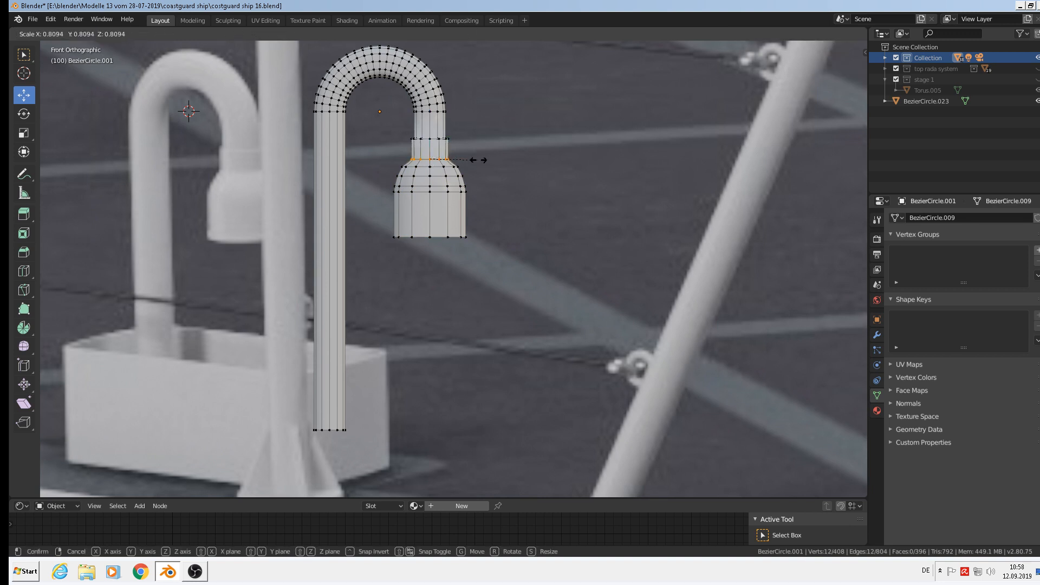
left_click(479, 161)
key("Tab")
scroll(478, 212, "down", 3)
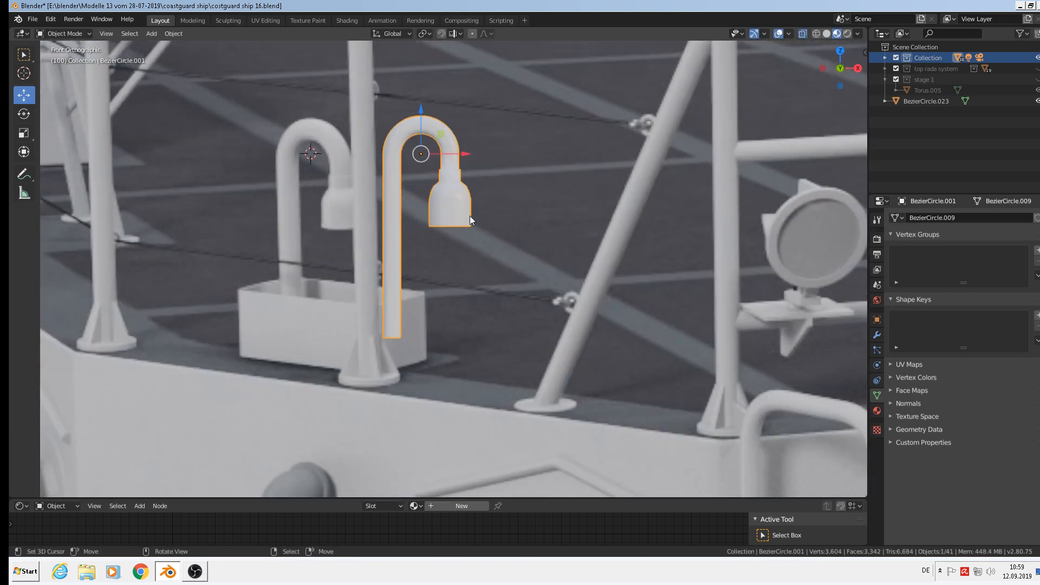
scroll(411, 273, "down", 2)
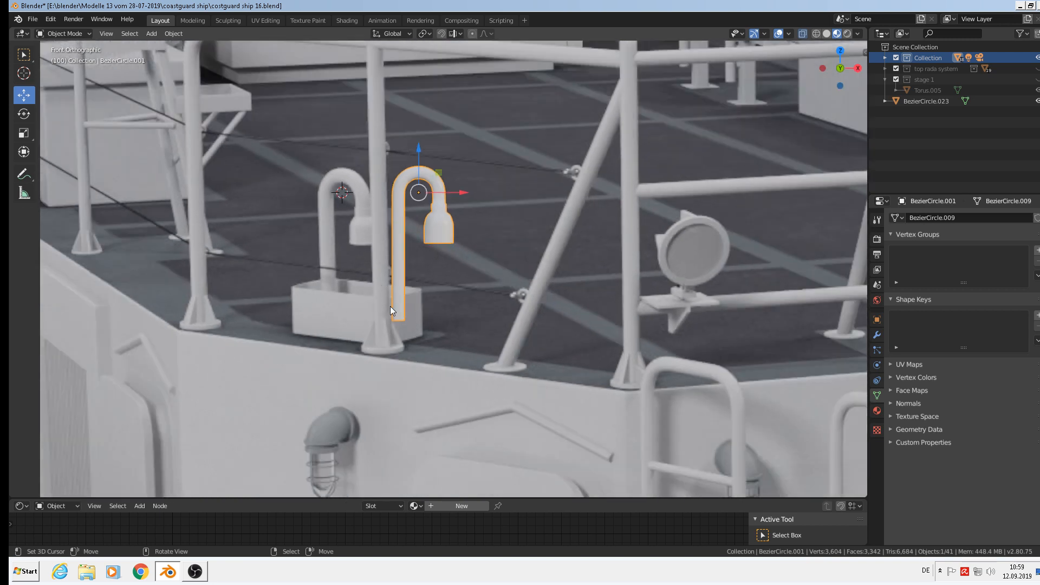
Add a cube at the foot of the standing pipe and scale it to 0.026
right_click(397, 314, "shift")
left_click(153, 34)
mouse_move(160, 46)
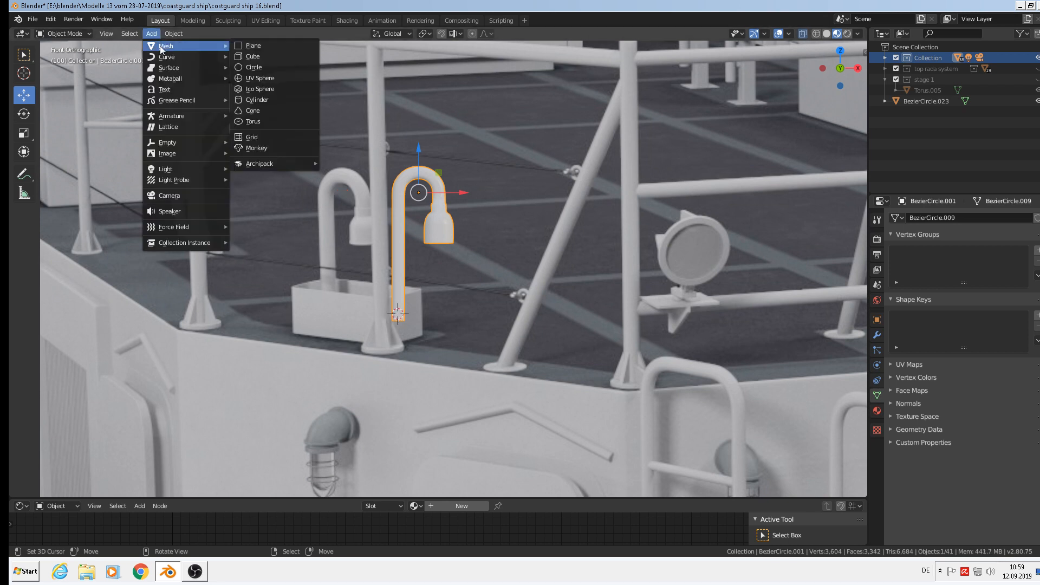
left_click(238, 54)
key("s")
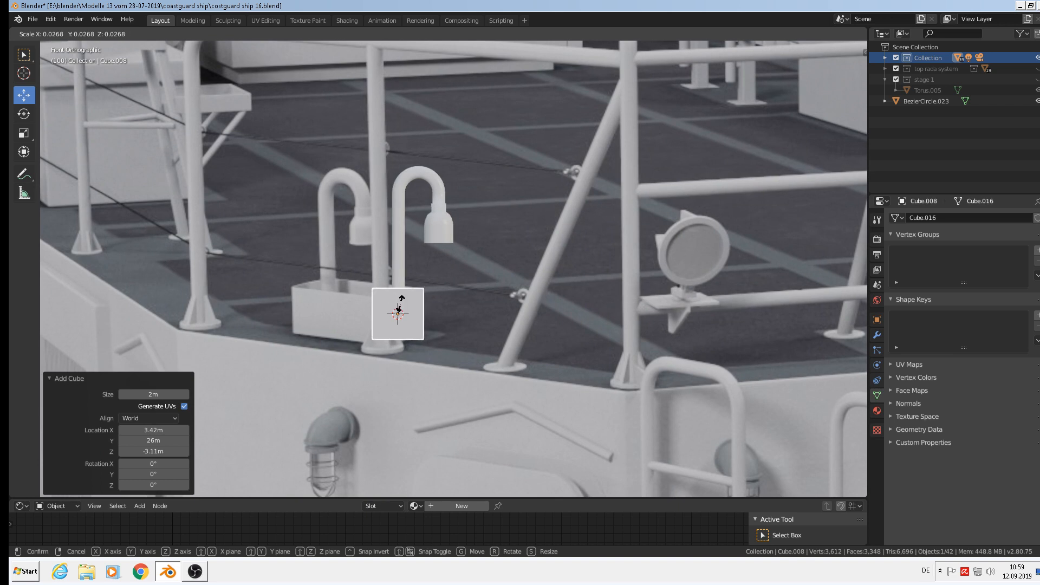
left_click(398, 313)
Scale the cube by 0.889 and stretch it along X by about 2.2 to form the pipe's base box
key("s")
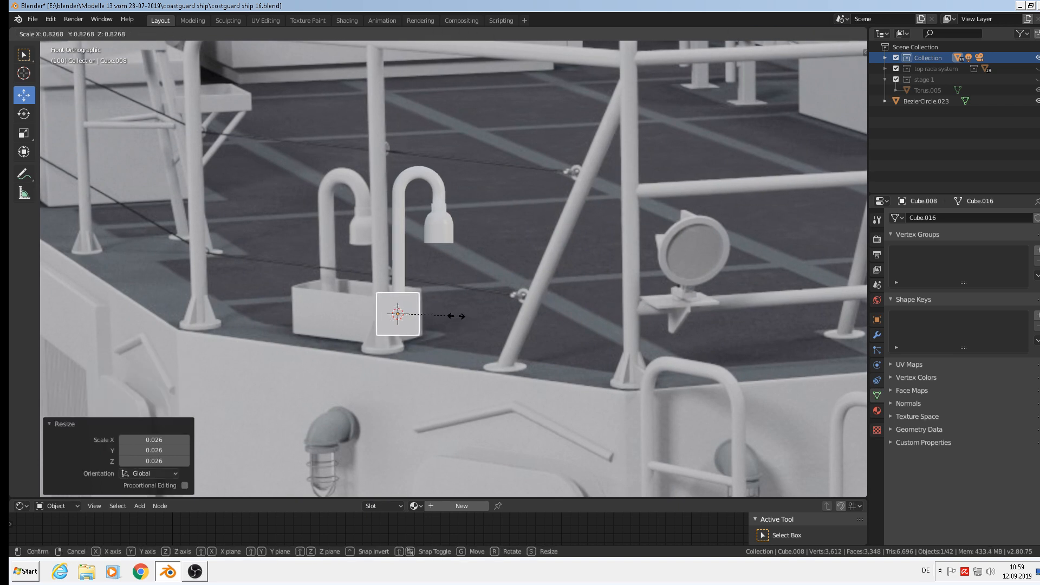
key("x")
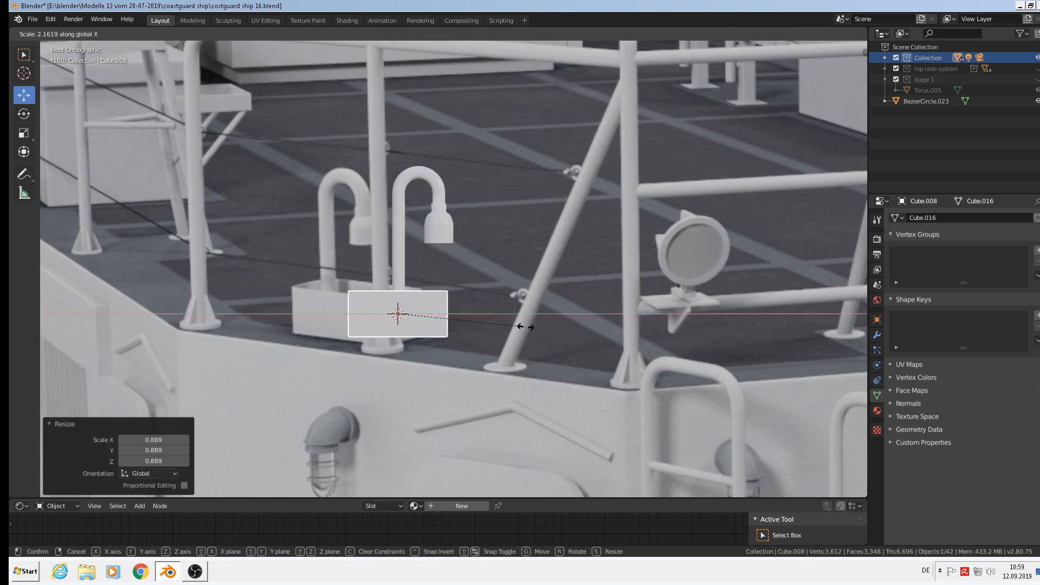
left_click(541, 326)
Pull the box forward along Y, clear of the reference image, and move the pipe along Y and X to stand in the box's left end
middle_click_drag(456, 304, 342, 304)
left_click_drag(343, 304, 457, 356)
left_click(386, 253)
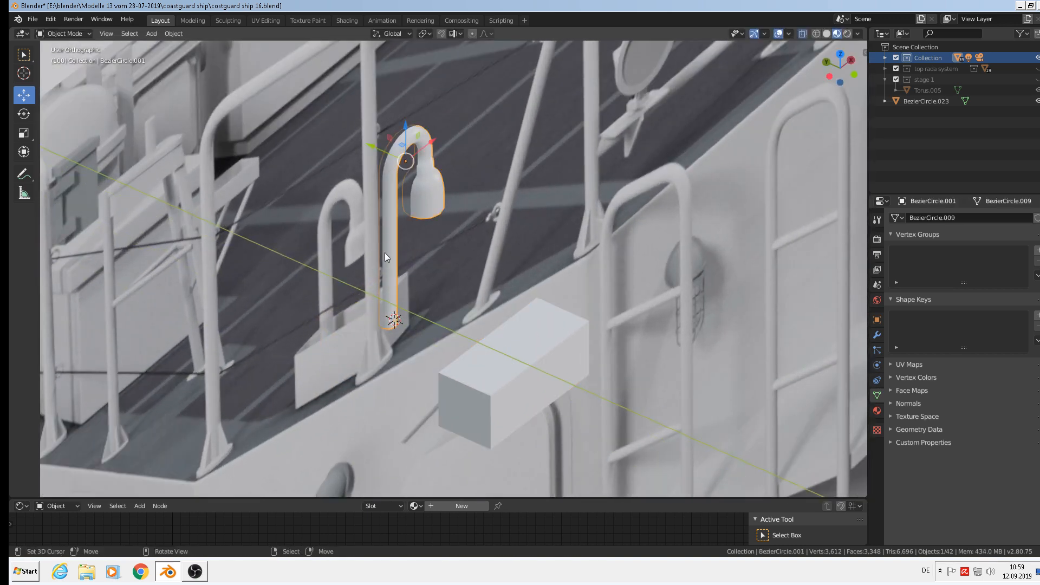
left_click_drag(374, 148, 486, 209)
left_click_drag(552, 199, 525, 220)
scroll(664, 396, "up", 2)
Add two centred lengthwise loop cuts to the box in Edit Mode and scale them along Y by 2.518 to set the long walls' thickness
right_click(466, 366)
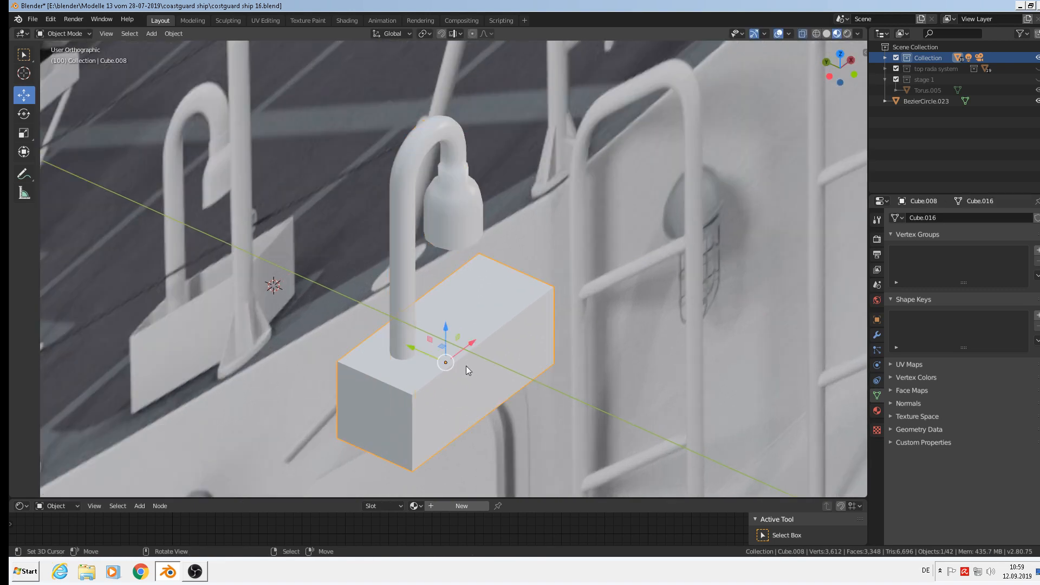
key("Tab")
middle_click_drag(471, 363, 601, 305, "shift")
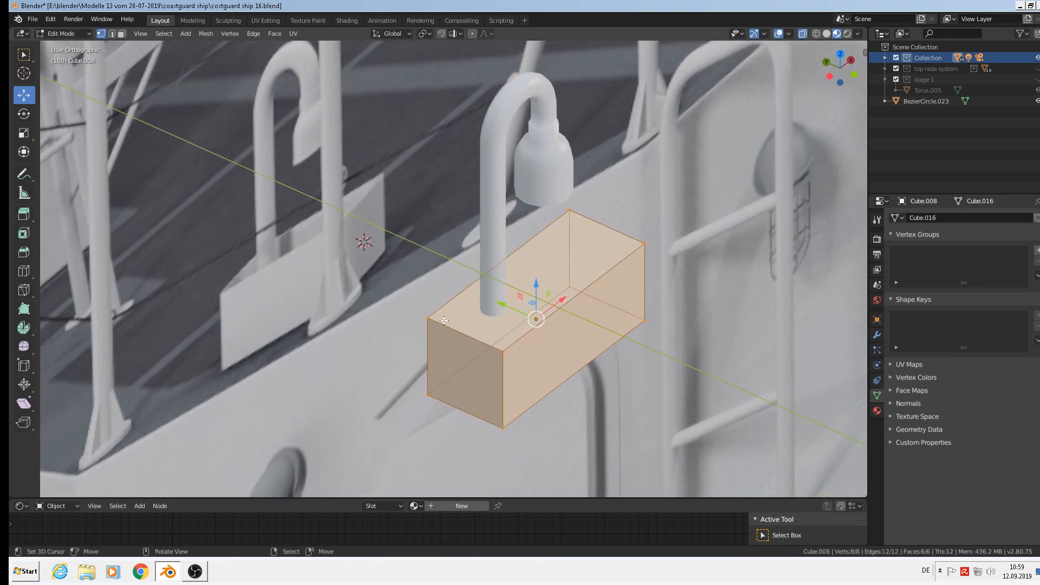
key("ctrl+r")
scroll(437, 322, "up", 1)
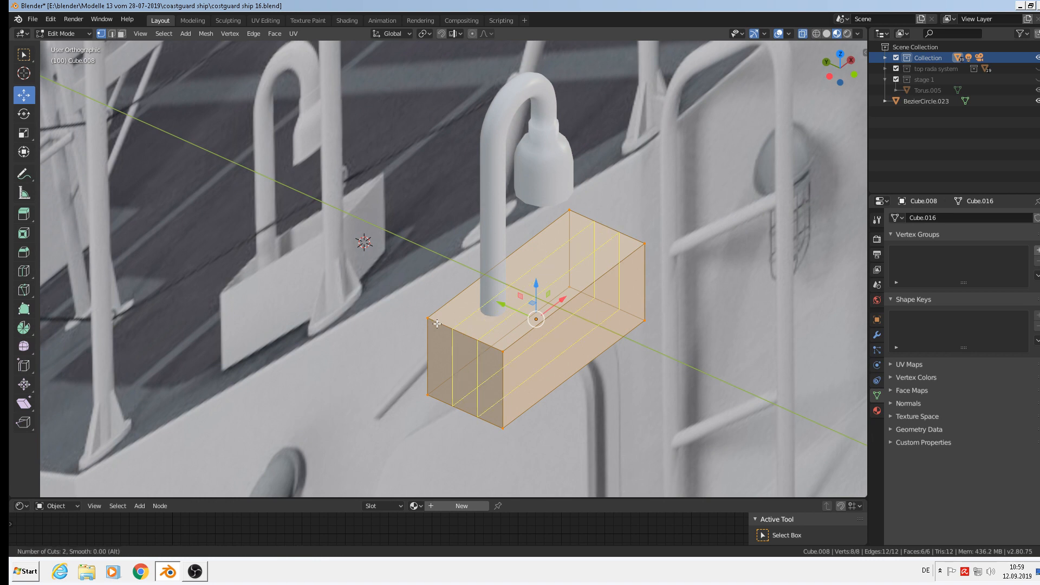
left_click(437, 323)
right_click(438, 324)
key("s")
key("y")
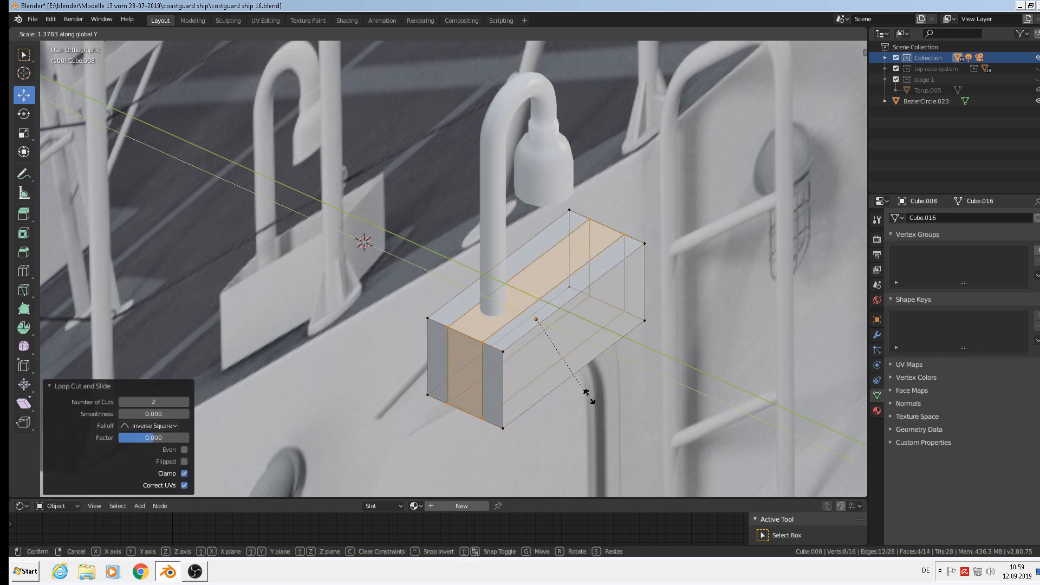
left_click(657, 416)
Add two centred crosswise loop cuts to the box and scale them along X by 2.834 to set the end walls' thickness
middle_click_drag(657, 416, 537, 303)
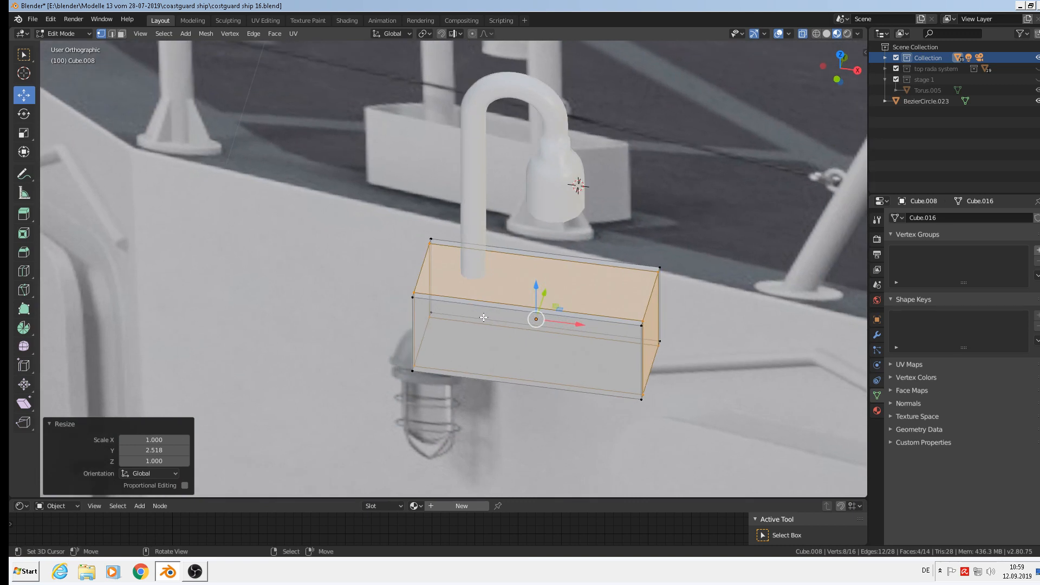
key("ctrl+r")
scroll(528, 296, "up", 1)
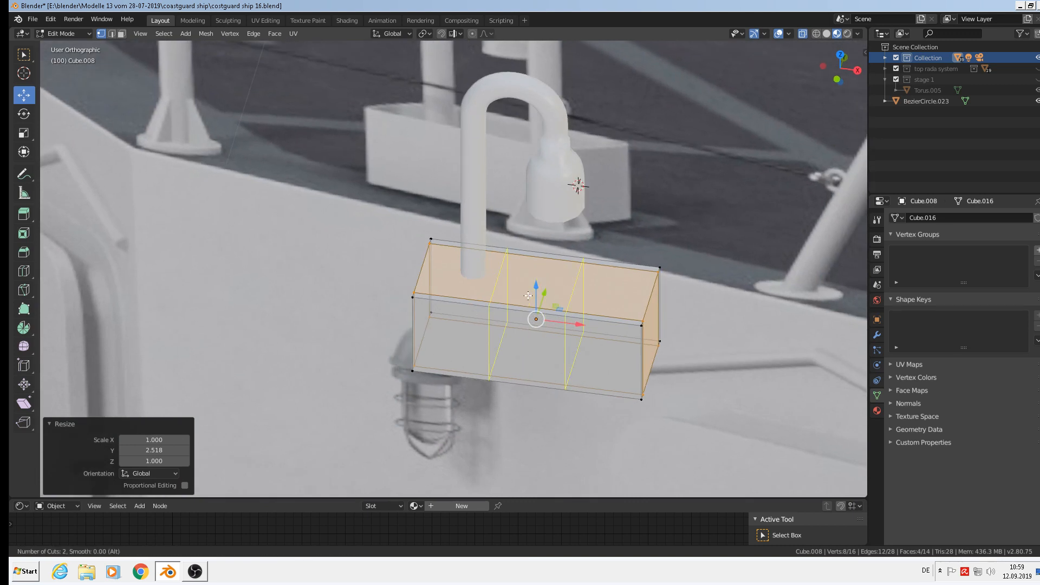
left_click(529, 296)
right_click(528, 295)
key("s")
key("x")
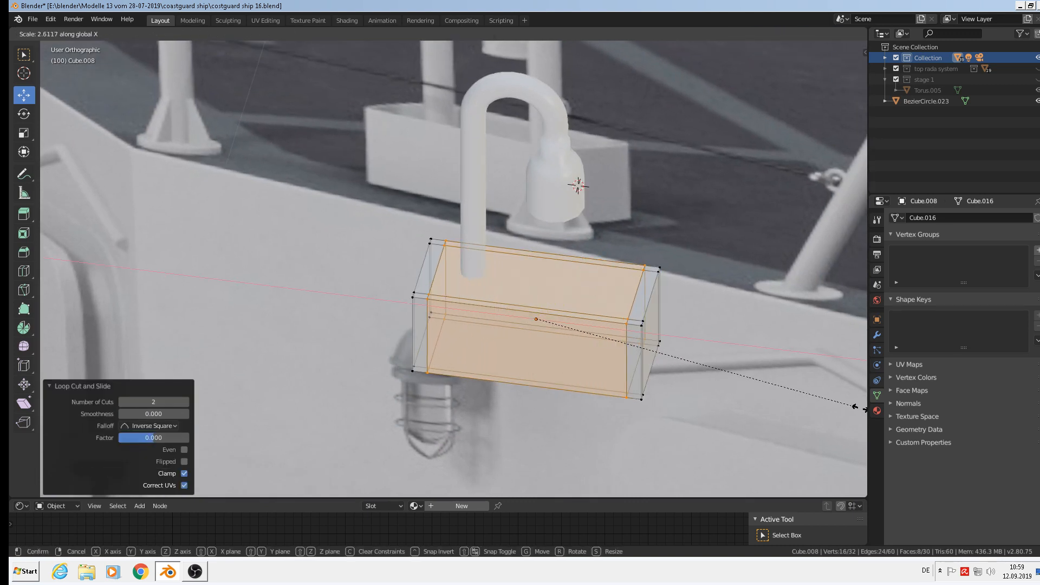
key("Return")
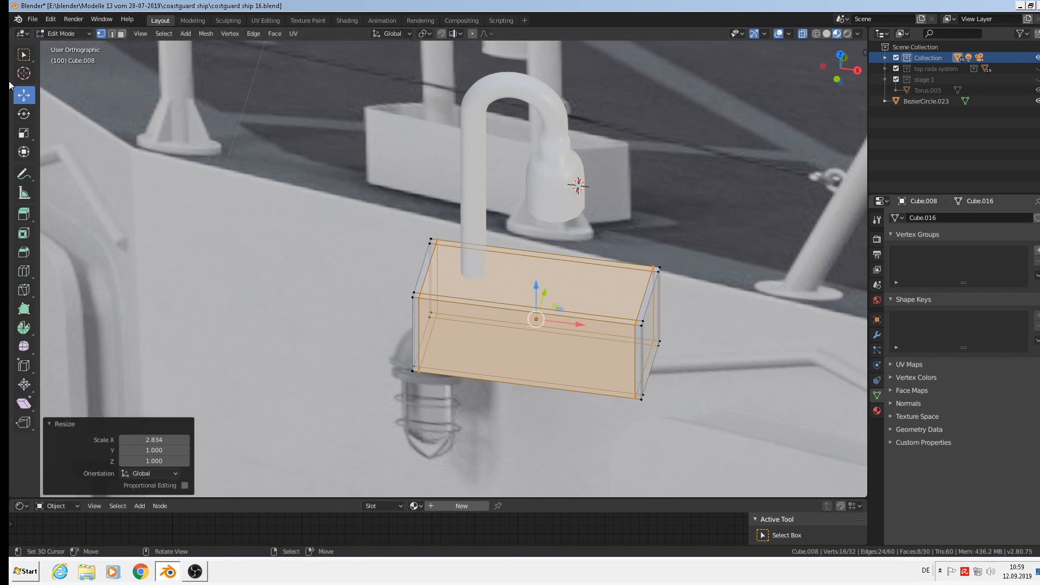
Select the large inner face on top of the box and delete only that face to open the box
left_click(122, 34)
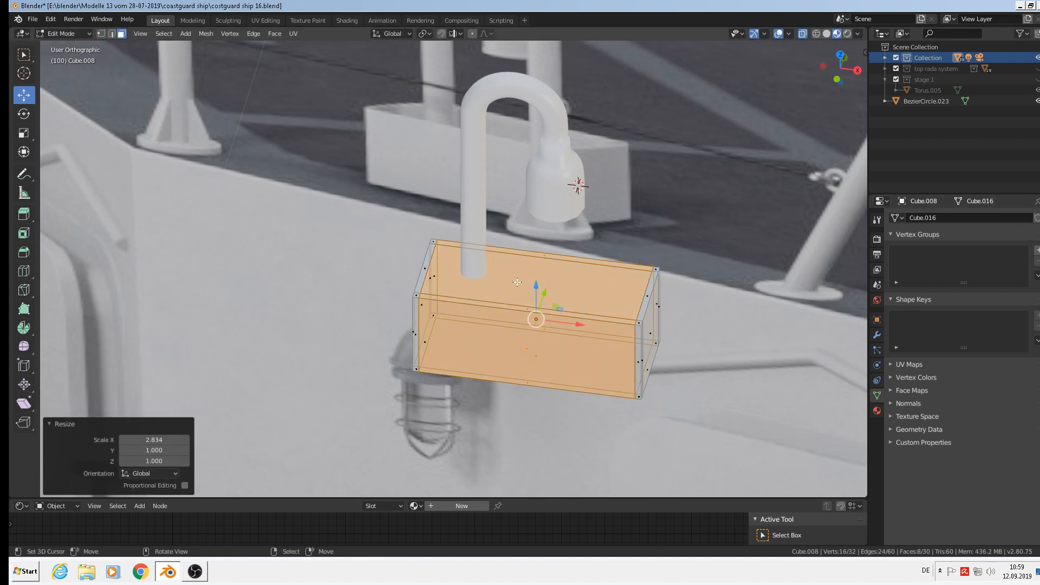
right_click(543, 288)
right_click(532, 294)
middle_click_drag(528, 292, 577, 289)
key("x")
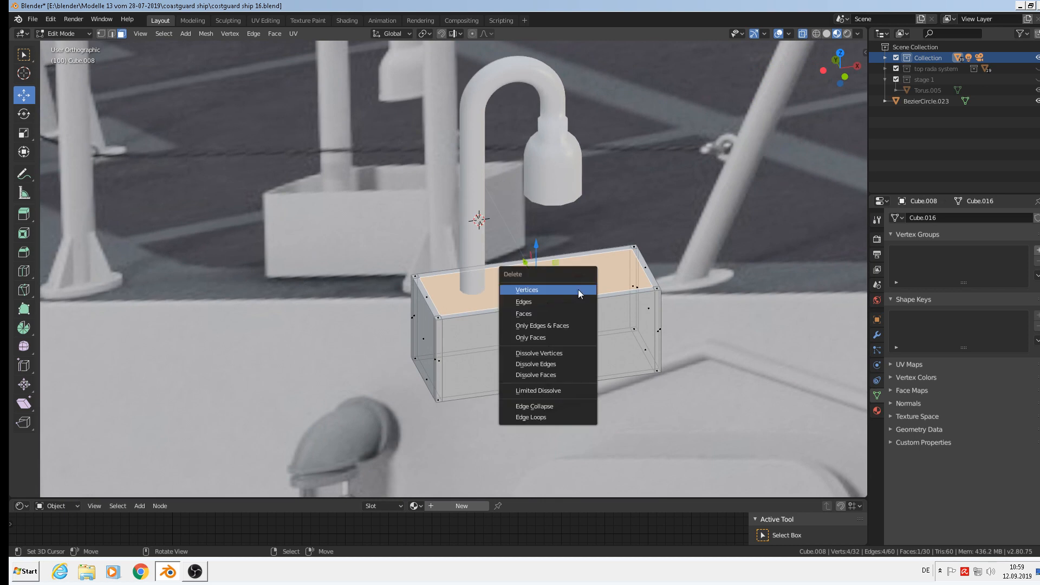
left_click(540, 338)
middle_click_drag(539, 338, 585, 263)
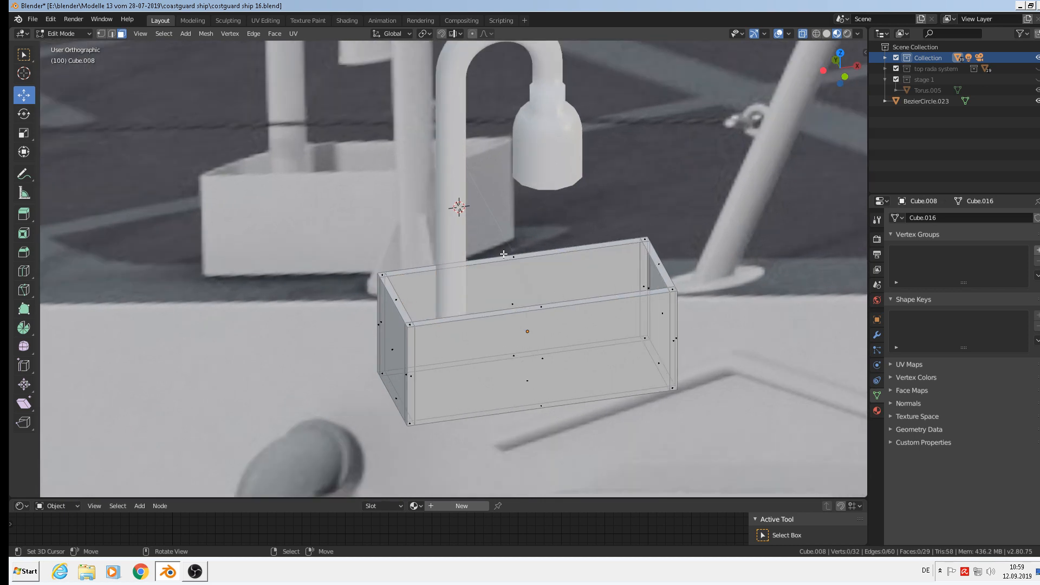
Fill the inner faces of the two long walls between their upper inner edges and the matching floor edges
left_click(111, 34)
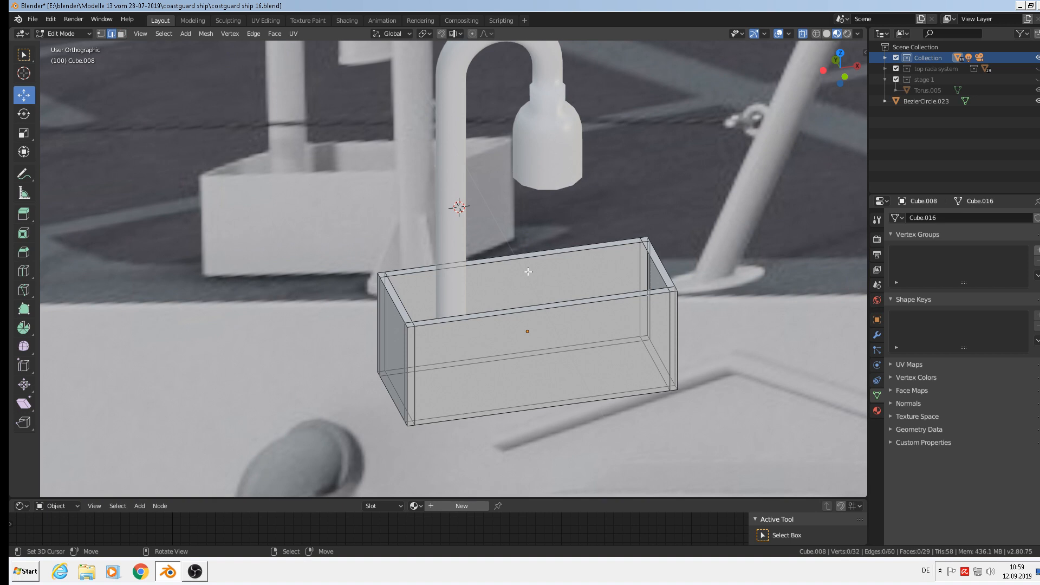
right_click(515, 256)
right_click(531, 361, "shift")
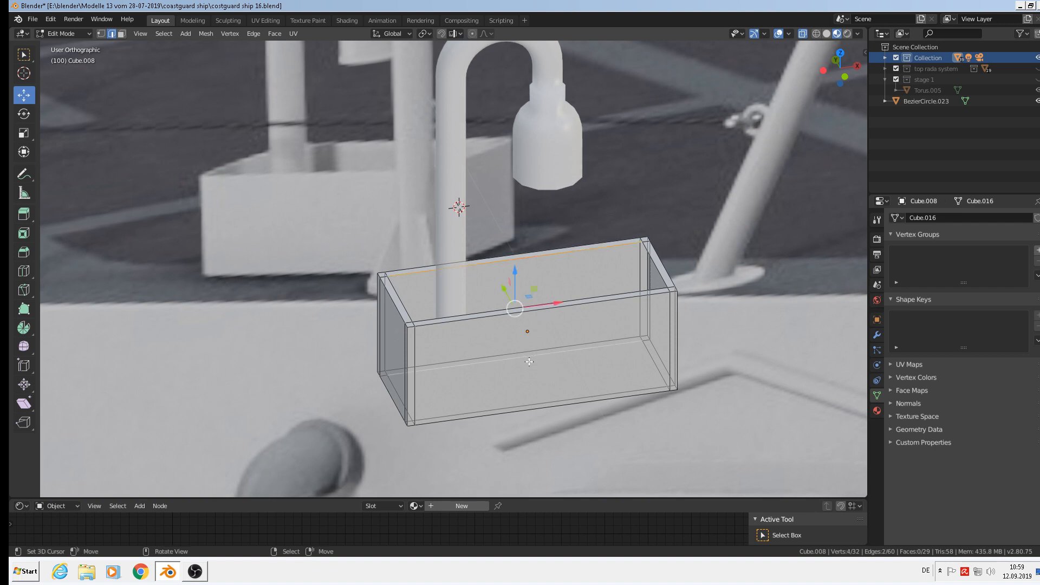
key("f")
right_click(567, 316)
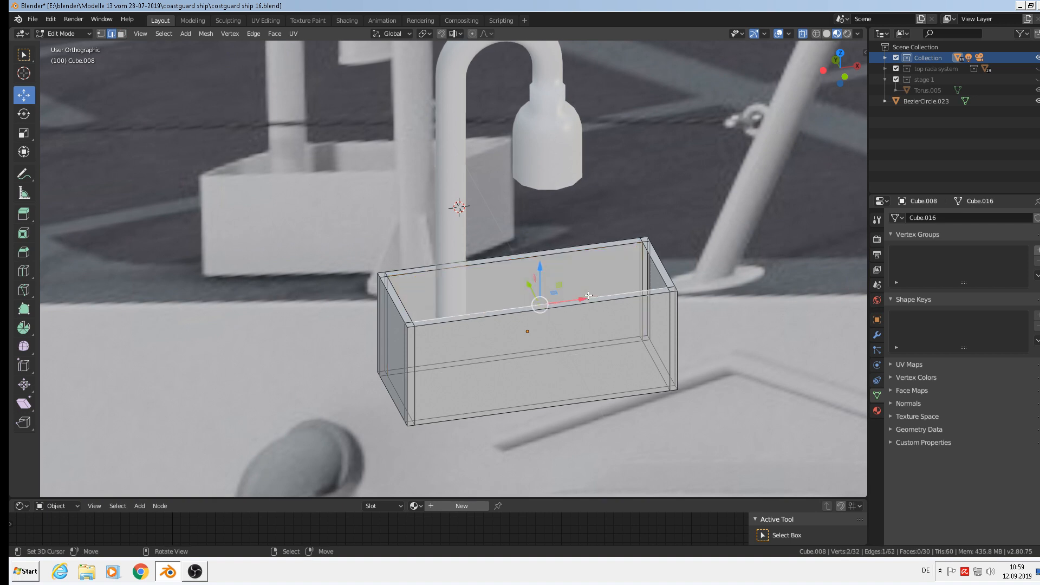
right_click(563, 394, "shift")
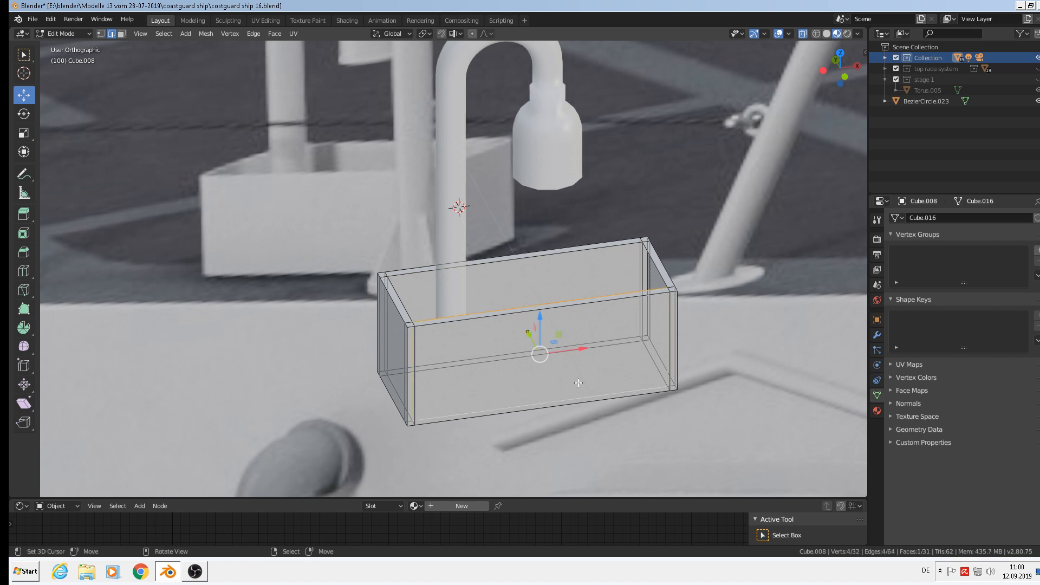
key("f")
Fill the inner faces of the two short end walls in the same way and return to Object Mode
right_click(660, 271)
right_click(649, 364, "shift")
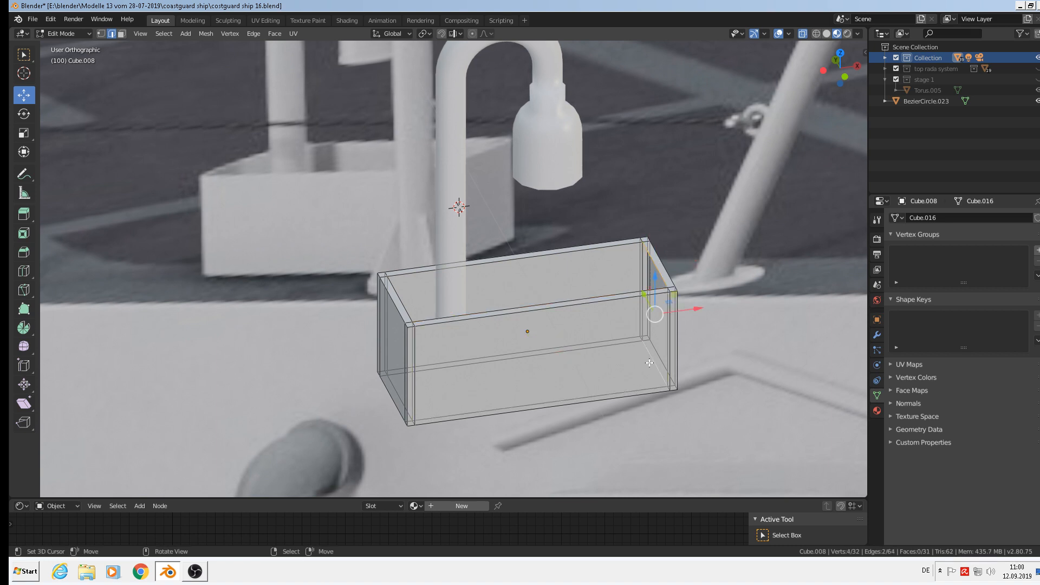
key("f")
middle_click_drag(627, 365, 565, 355)
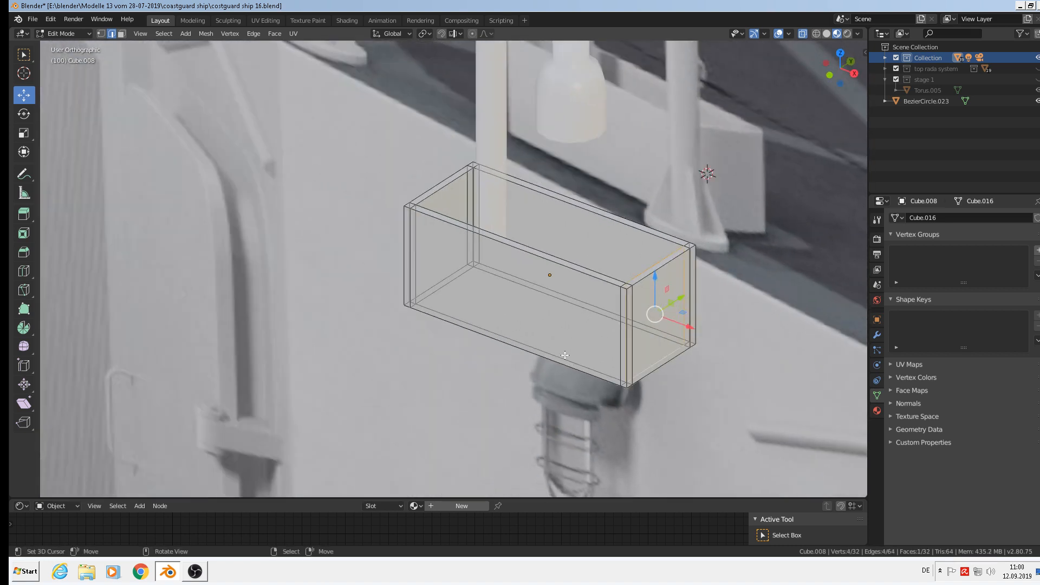
right_click(438, 191)
right_click(448, 292, "shift")
key("f")
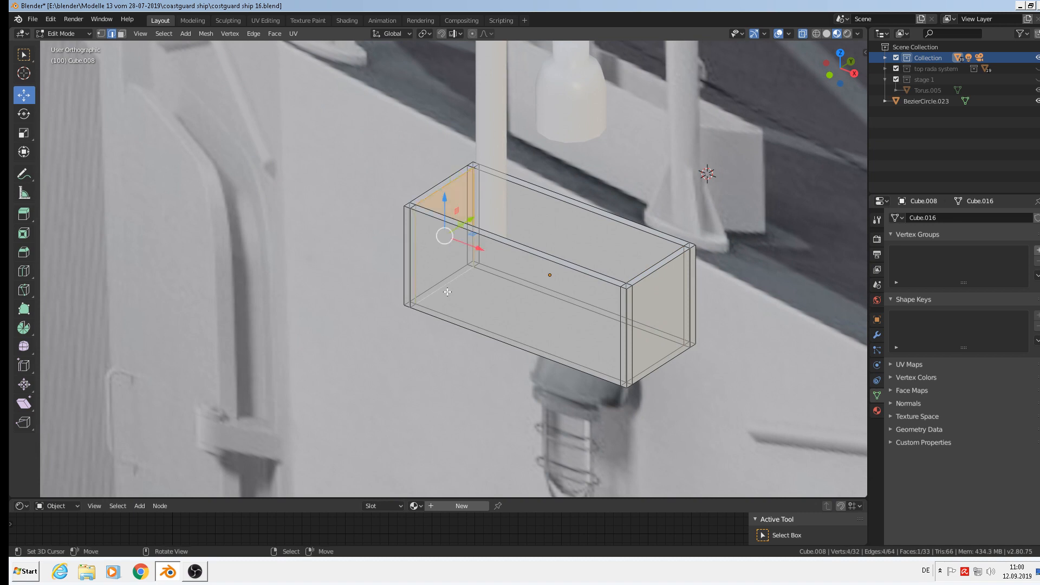
key("Tab")
Join the box and the gooseneck pipe into one object
scroll(447, 291, "down", 2)
middle_click_drag(447, 292, 407, 189)
scroll(418, 191, "down", 1)
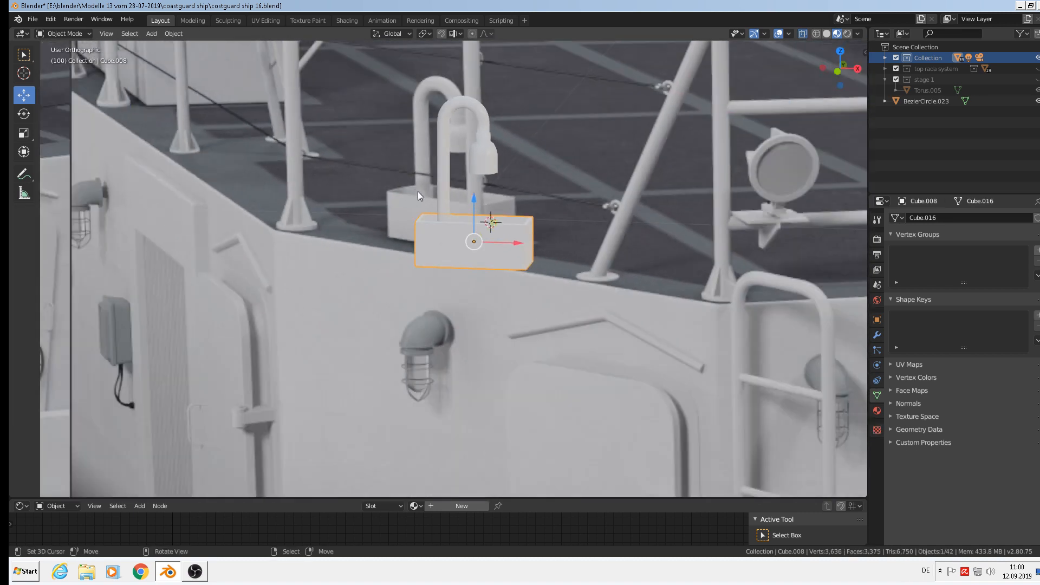
scroll(418, 191, "down", 3)
right_click(433, 145, "shift")
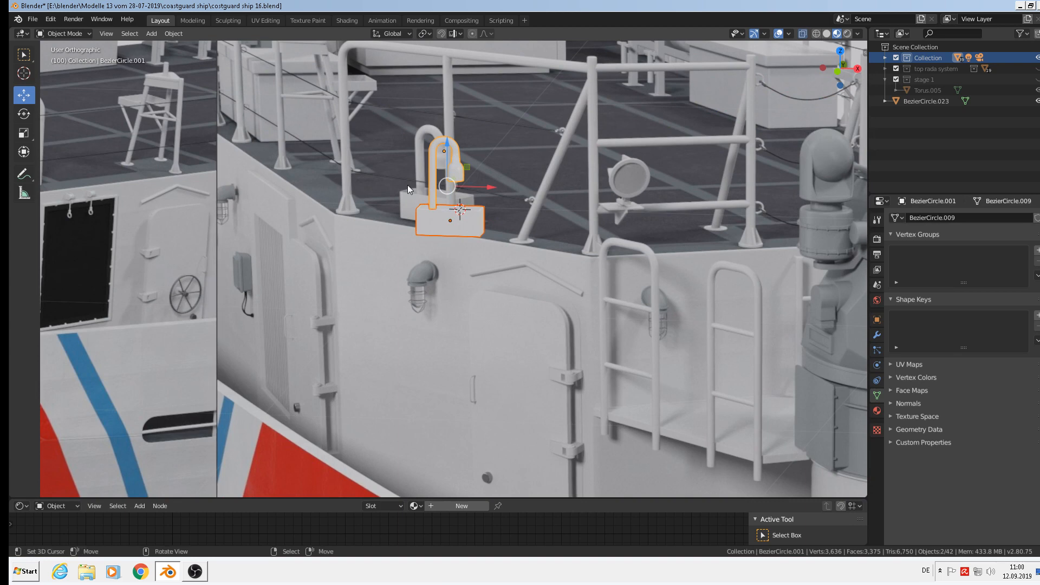
left_click(174, 34)
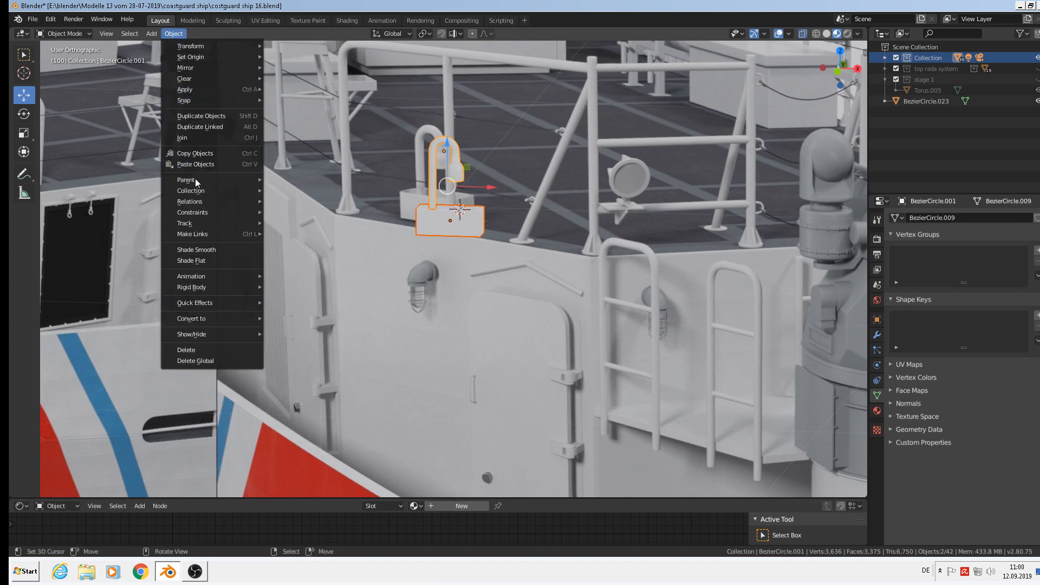
left_click(214, 140)
Move the joined vent -0.867 m along Z and -0.576 m along X to park it beside the chair, and save the file
scroll(446, 252, "down", 5)
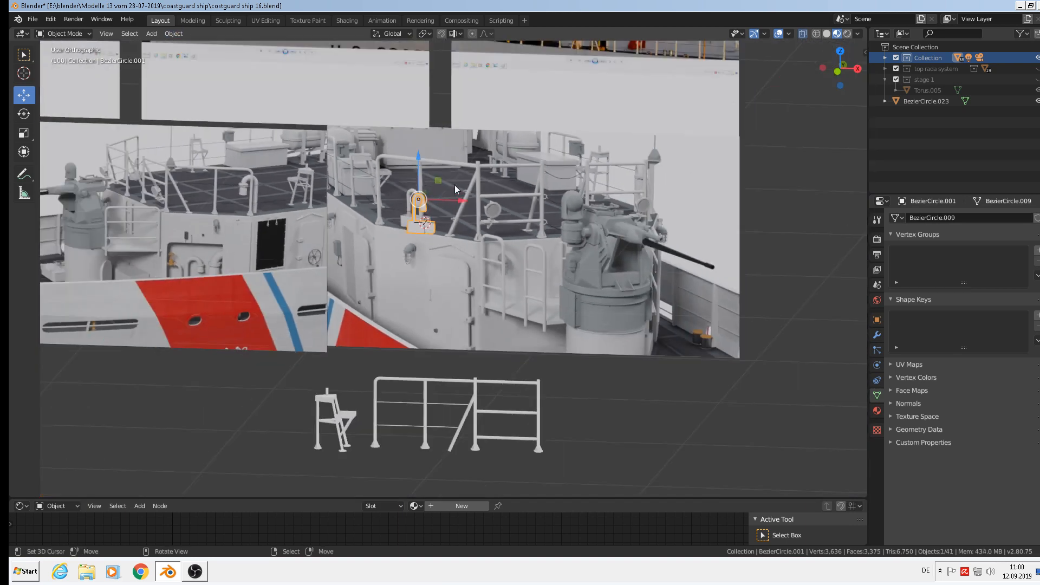
left_click_drag(416, 158, 400, 352)
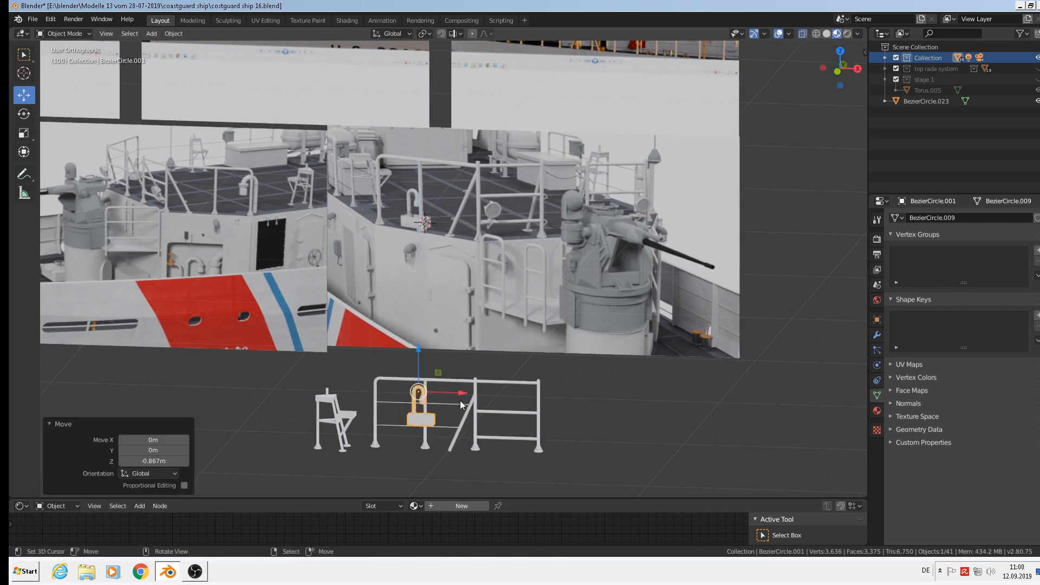
left_click_drag(457, 397, 319, 389)
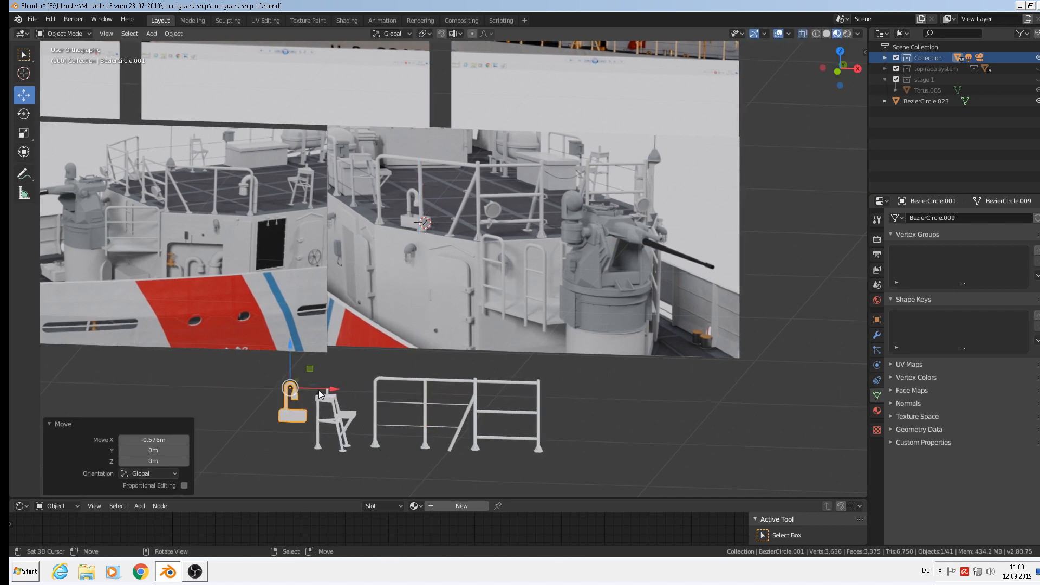
scroll(319, 389, "up", 2)
scroll(320, 325, "up", 1)
left_click(33, 19)
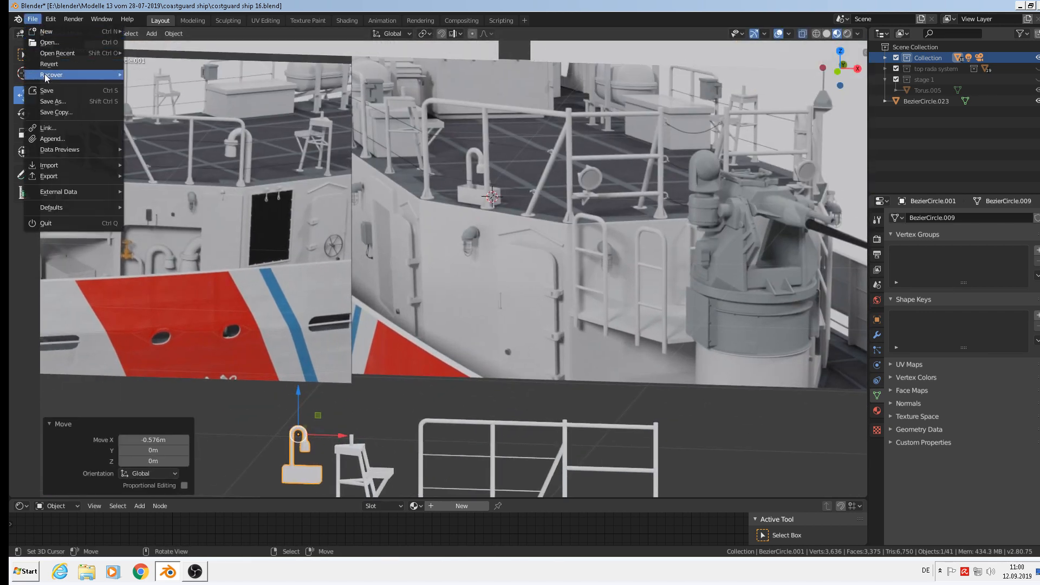
left_click(46, 94)
Add a UV sphere over the rounded tank in the left reference image and scale it to 0.052
middle_click_drag(387, 138, 467, 275, "shift")
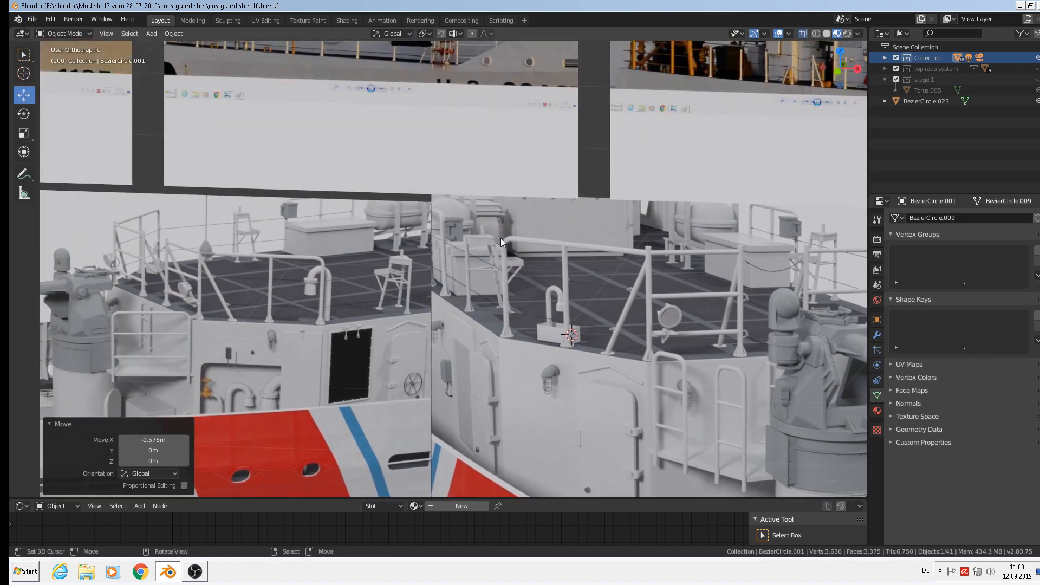
scroll(428, 213, "up", 4)
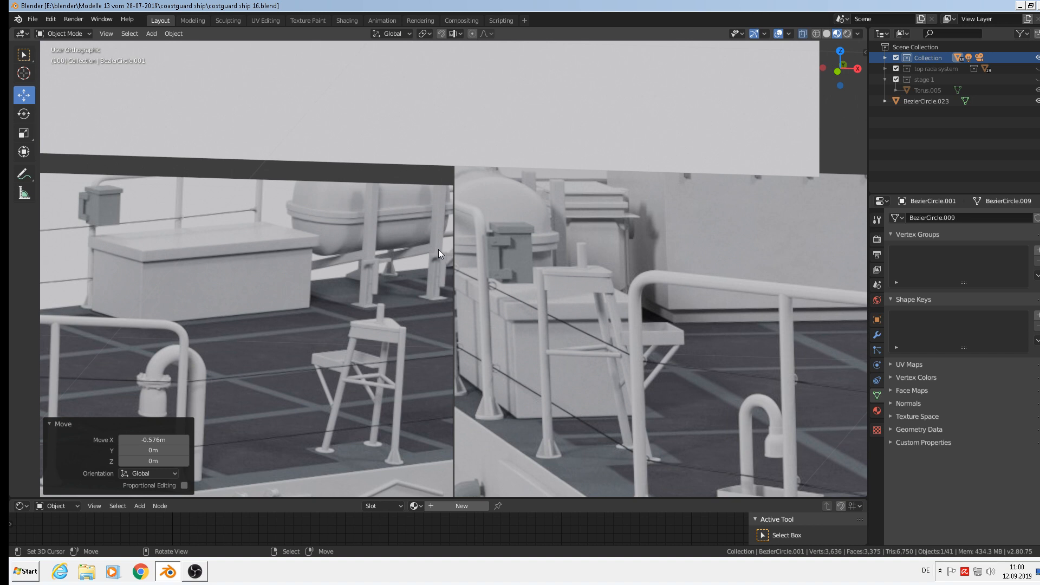
right_click(329, 194, "shift")
left_click(157, 33)
mouse_move(157, 45)
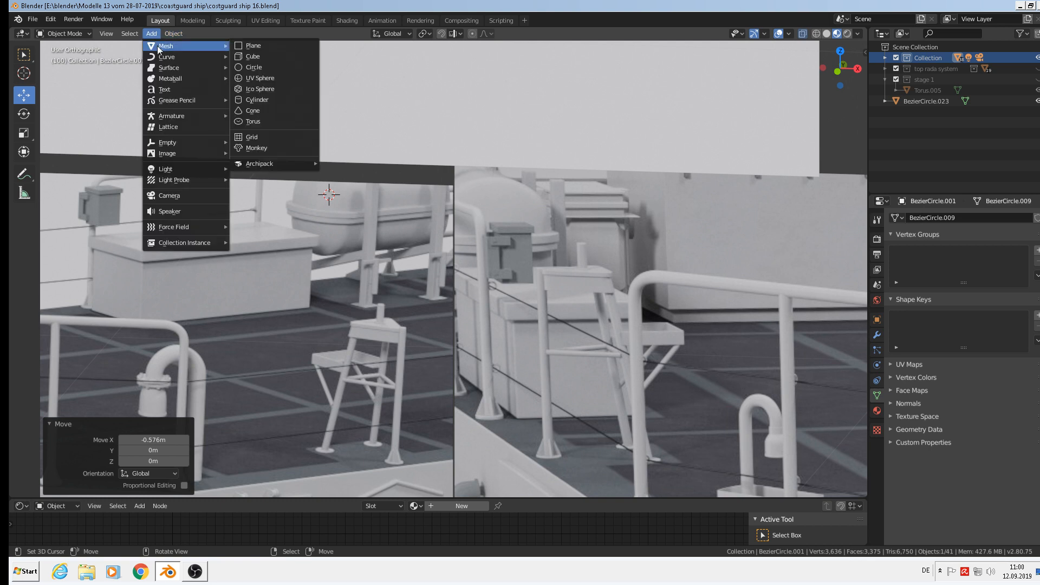
left_click(290, 82)
key("s")
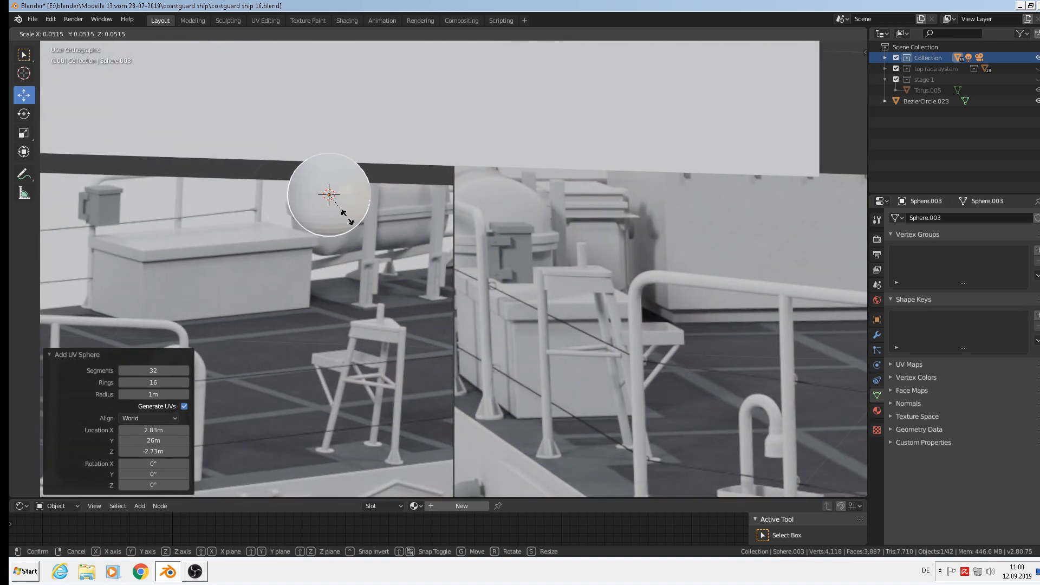
left_click(347, 217)
scroll(358, 199, "down", 1)
middle_click_drag(356, 199, 475, 215, "shift")
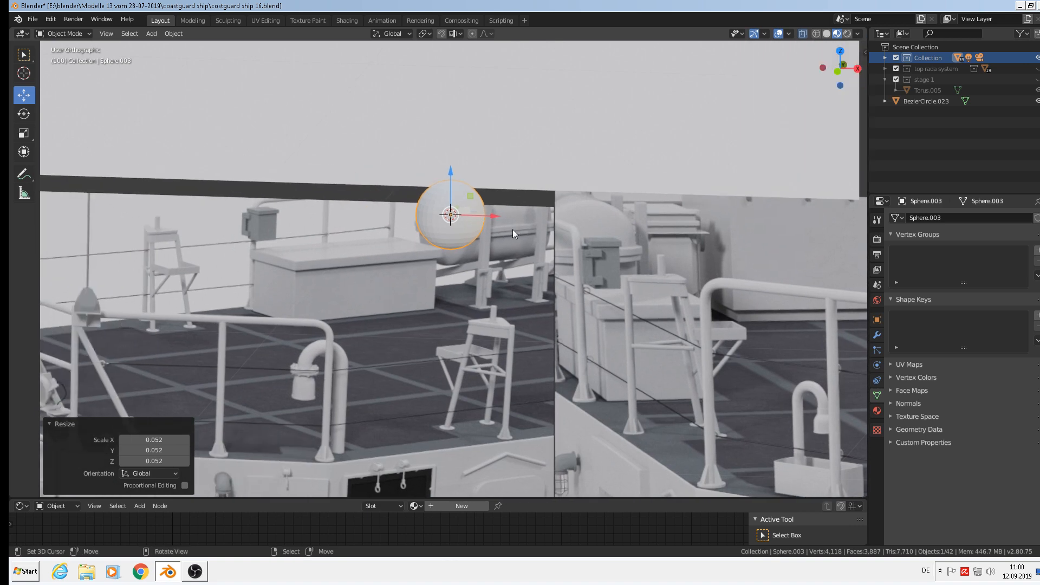
Remove the lower half of the UV sphere's vertices in front view, keeping the dome down to its equator
key("KP_1")
scroll(470, 226, "up", 3)
key("Tab")
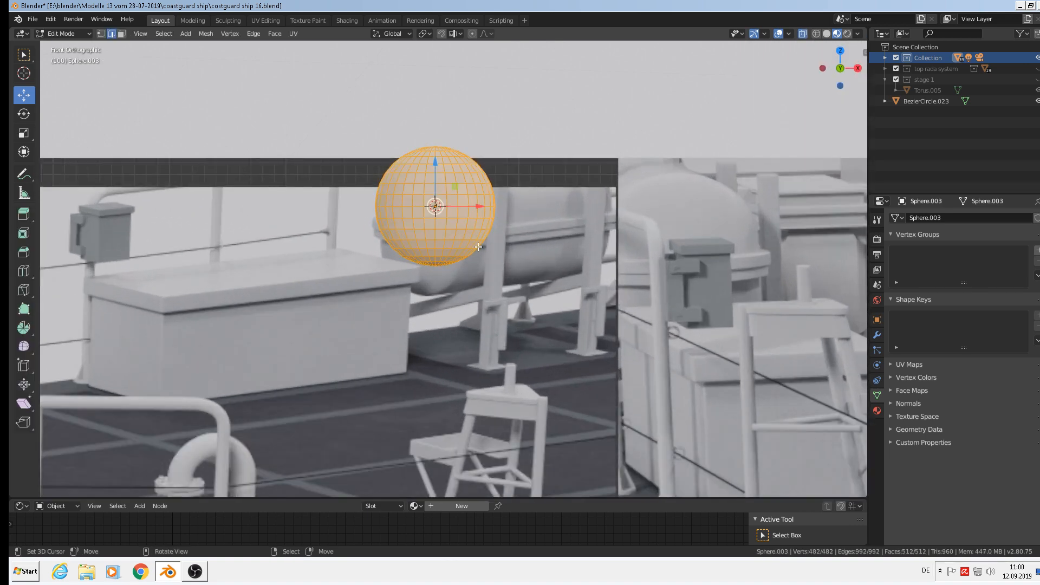
left_click(101, 34)
key("alt+a")
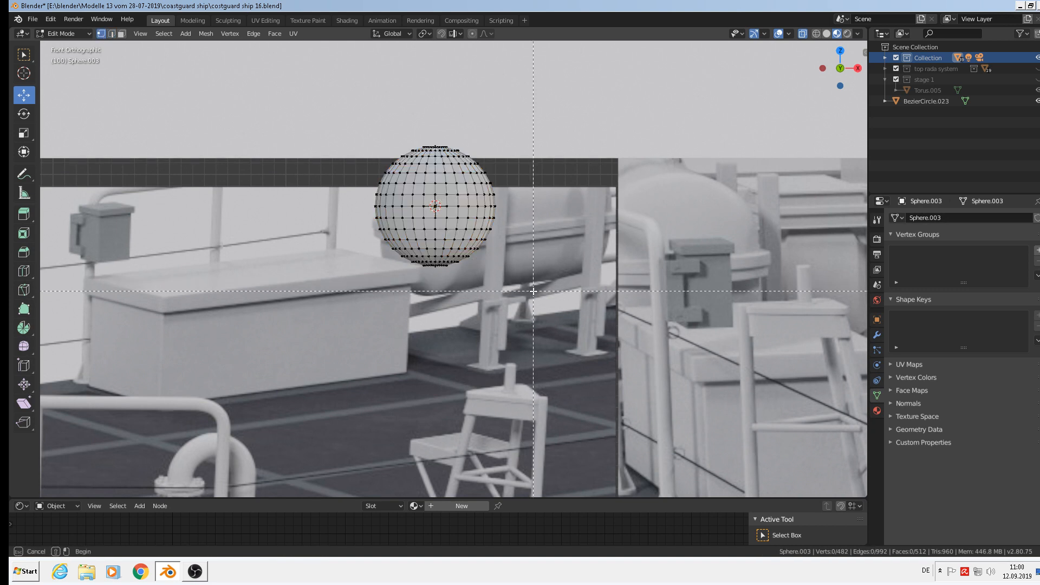
left_click_drag(533, 291, 330, 211)
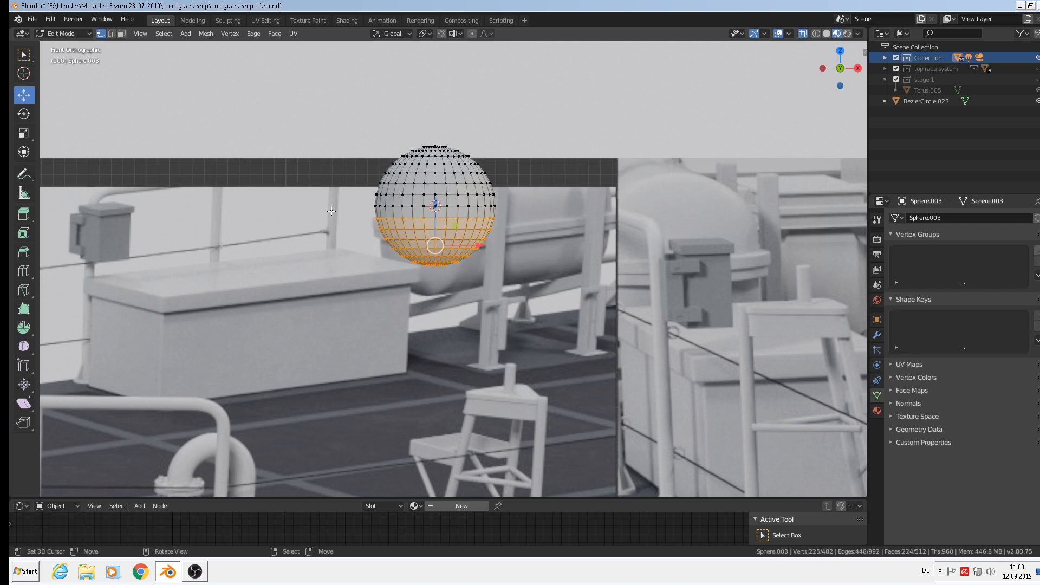
key("x")
left_click(316, 168)
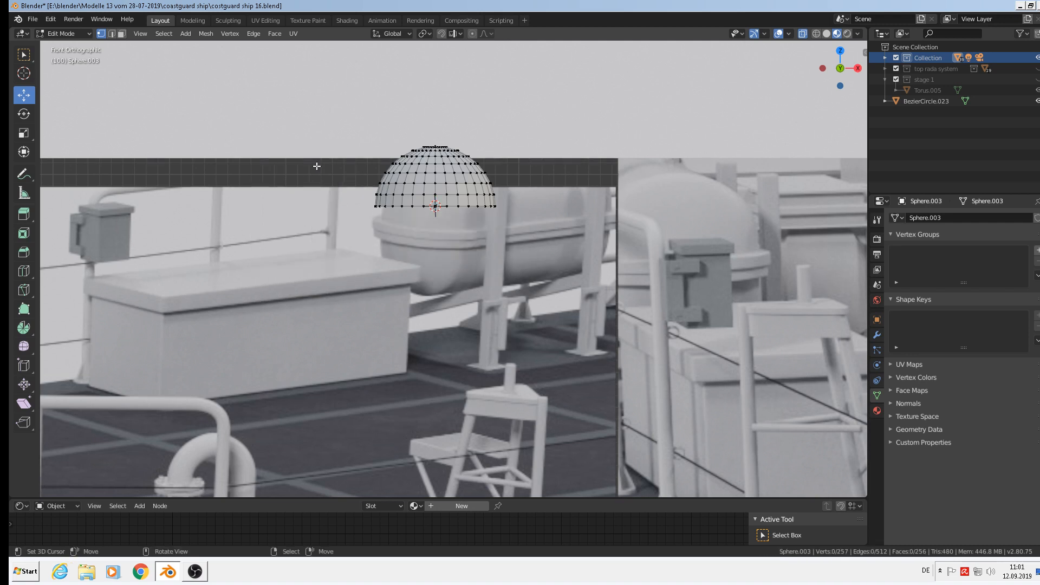
Delete the half of the dome on the +X side of its centre, leaving a quarter sphere
left_click_drag(596, 253, 437, 132)
key("x")
left_click(437, 132)
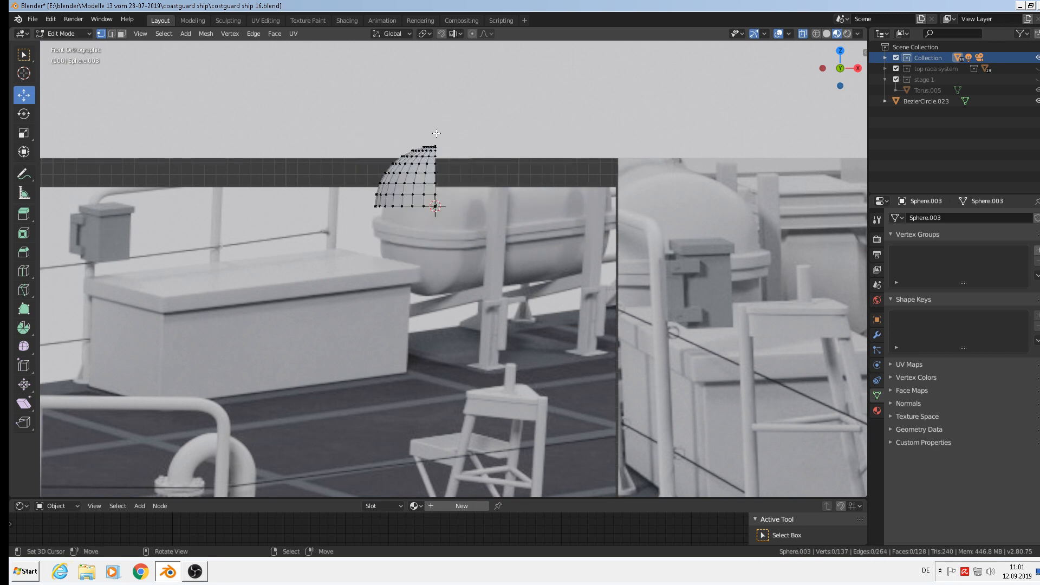
scroll(369, 93, "up", 2)
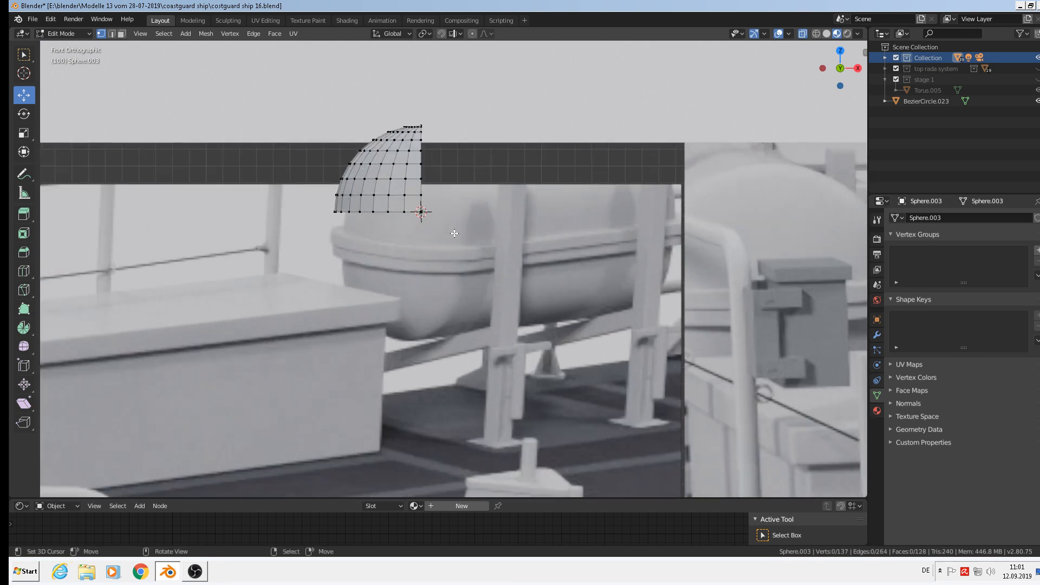
Scale the quarter sphere to 0.541 along X in Object Mode, and return to Edit Mode
key("a")
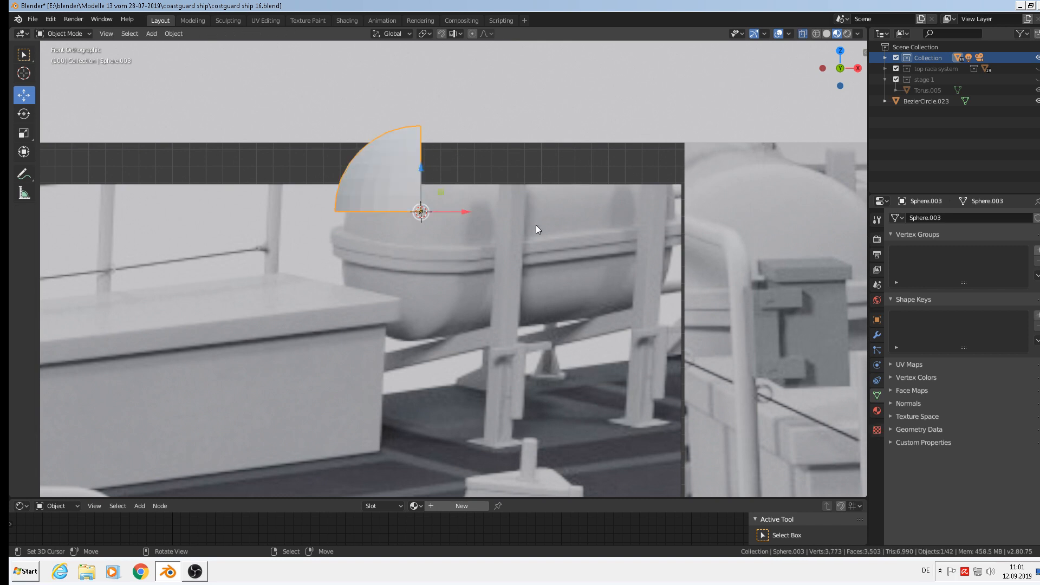
key("s")
key("x")
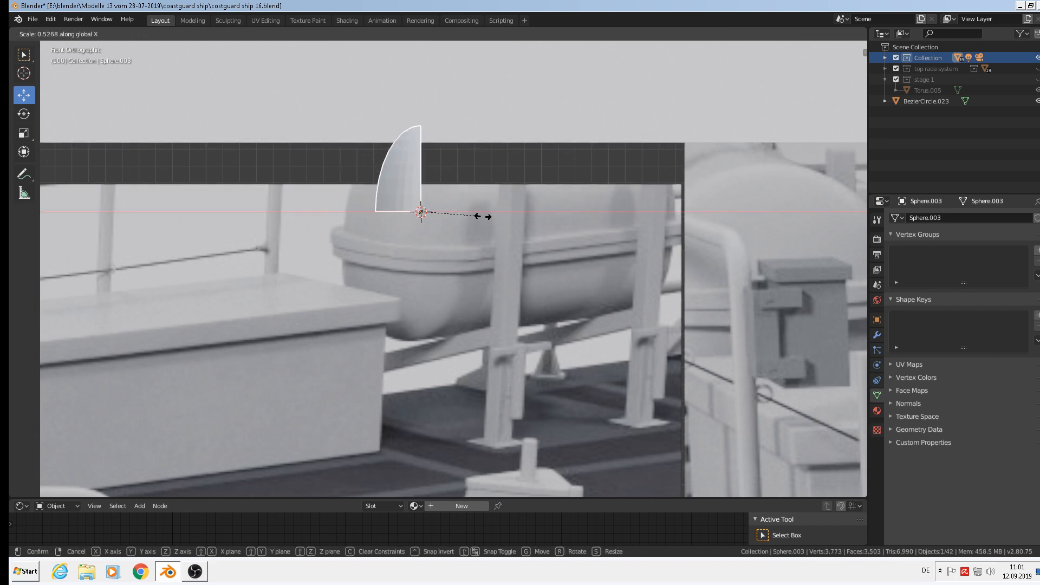
left_click(474, 215)
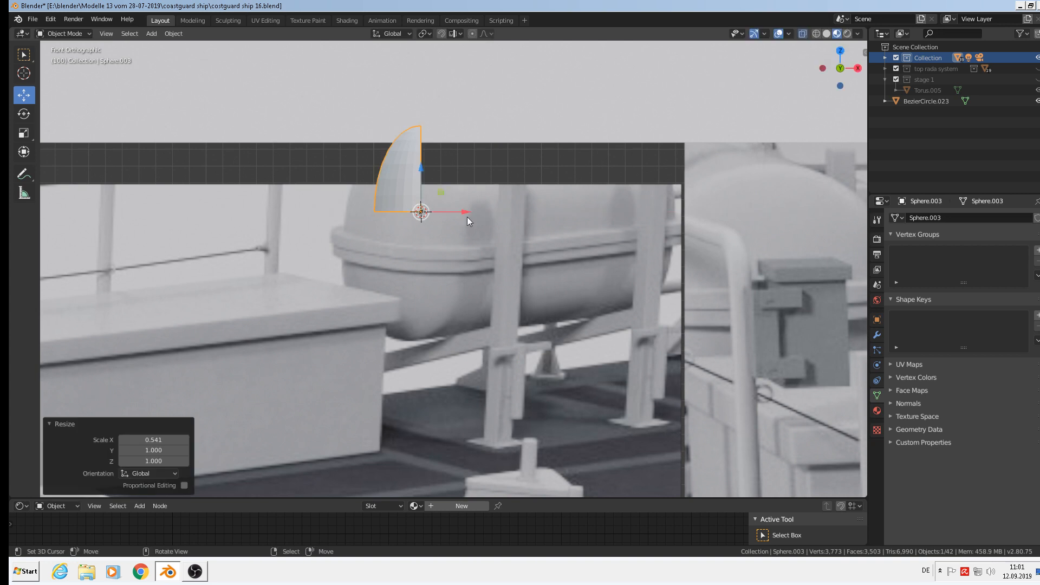
scroll(398, 206, "up", 1)
scroll(401, 200, "down", 1)
key("Tab")
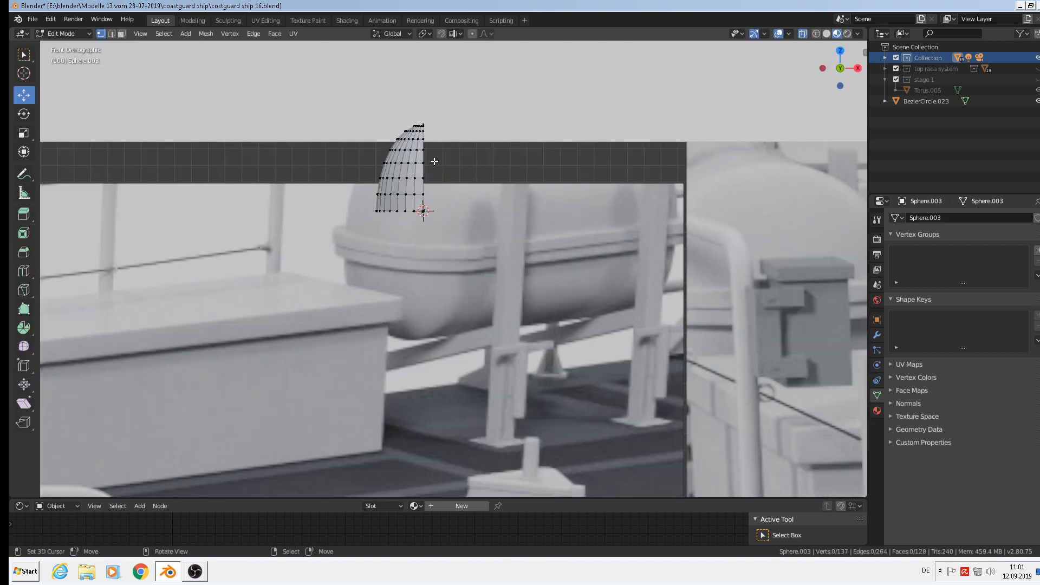
Try extruding the quarter sphere's open vertical edge loop 0.163 m along X, and delete the extruded vertices
left_click(426, 157, "alt")
scroll(437, 168, "down", 2)
middle_click_drag(456, 208, 334, 200, "shift")
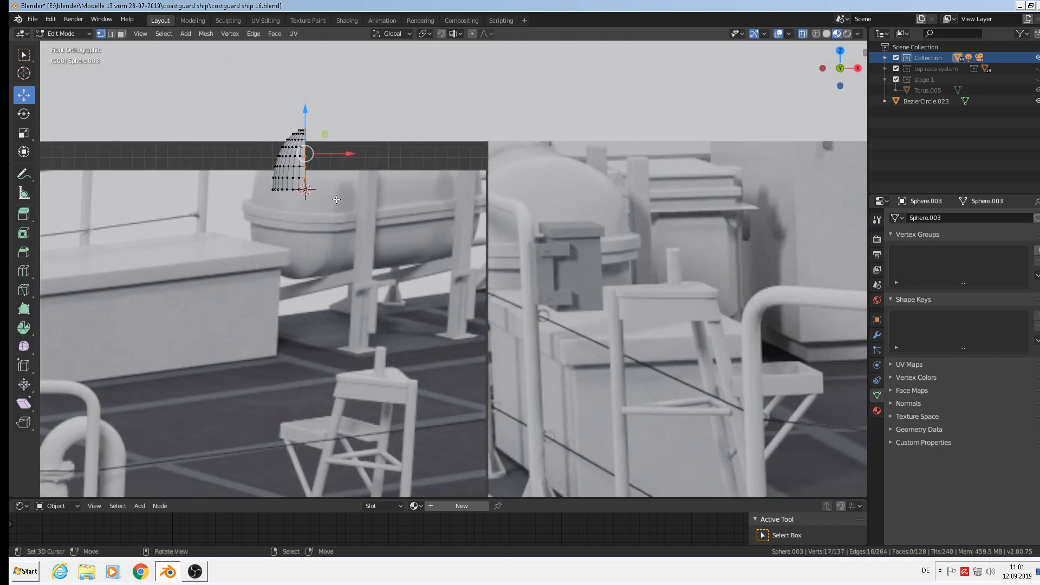
key("e")
key("g")
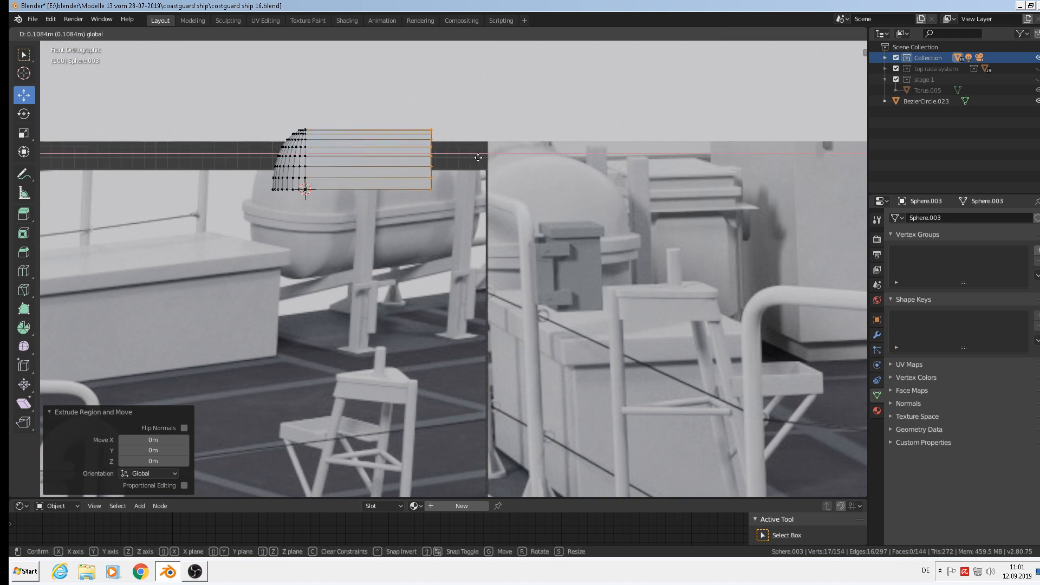
left_click(536, 166)
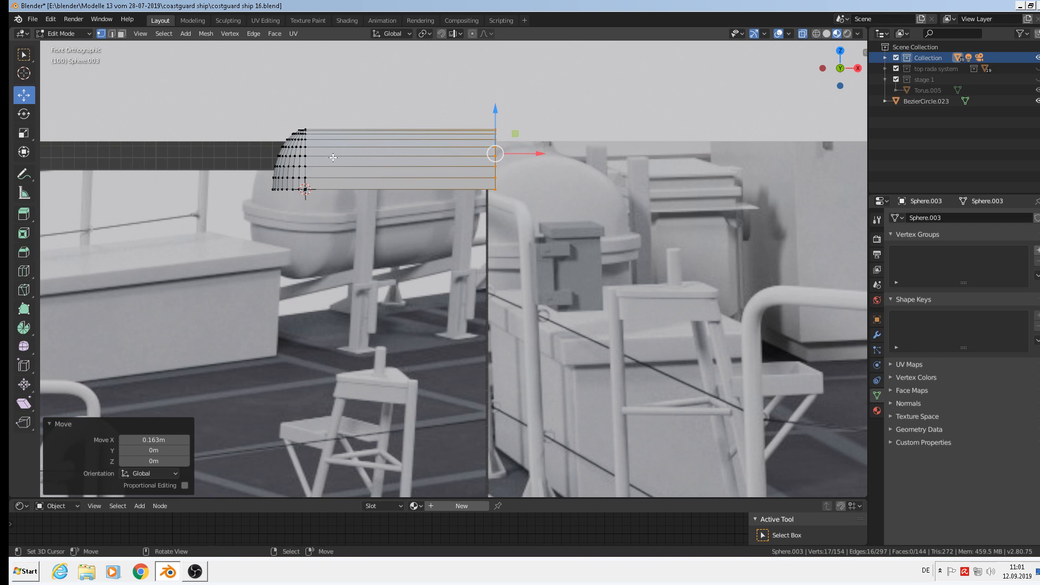
key("x")
left_click(511, 165)
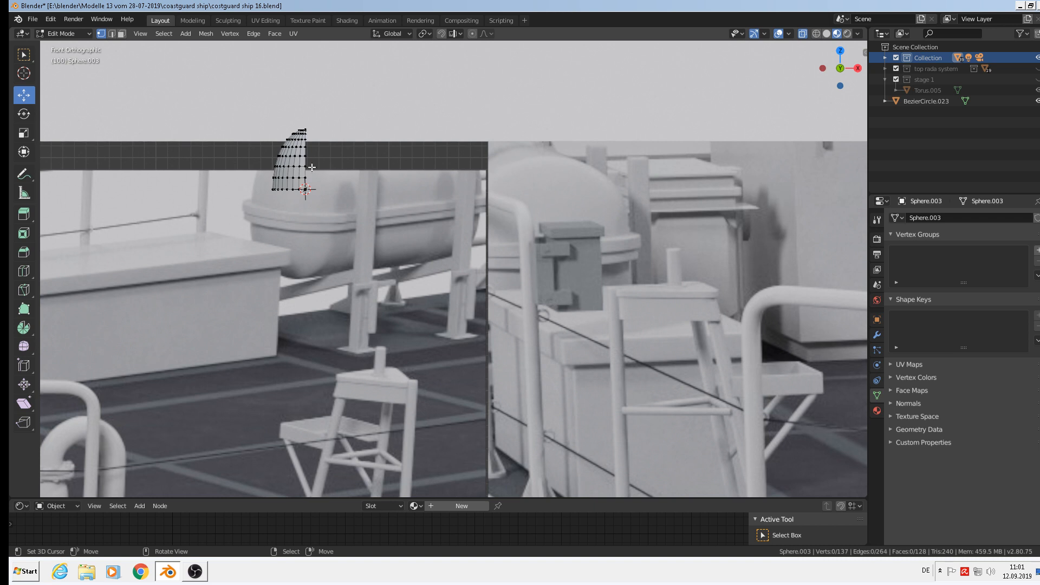
Place a duplicate of the quarter sphere 0.177 m along X, rotated 180° around Z, as the opposite end cap
key("a")
key("shift+d")
key("Escape")
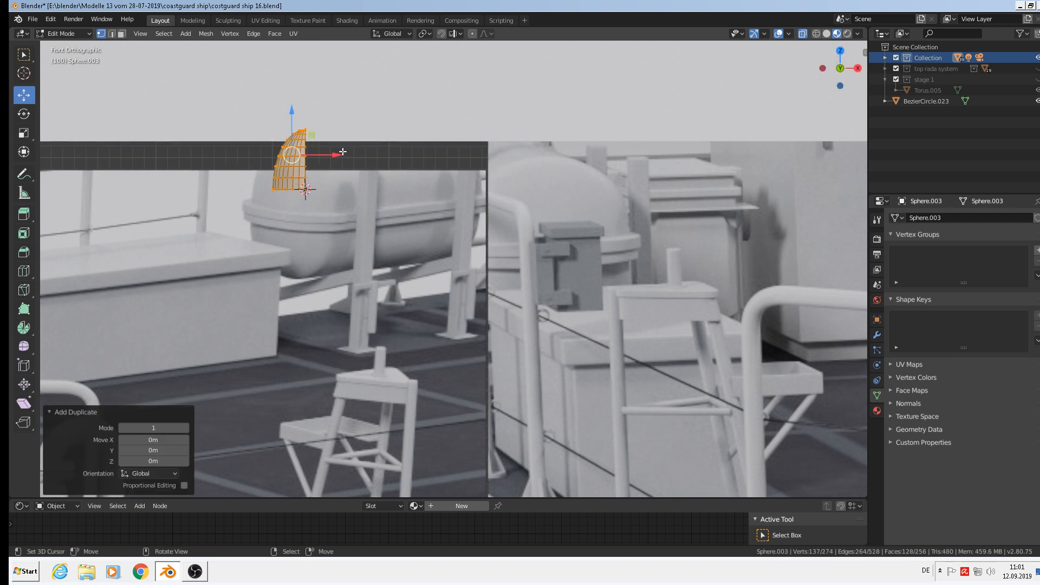
left_click_drag(328, 155, 544, 172)
left_click(543, 172)
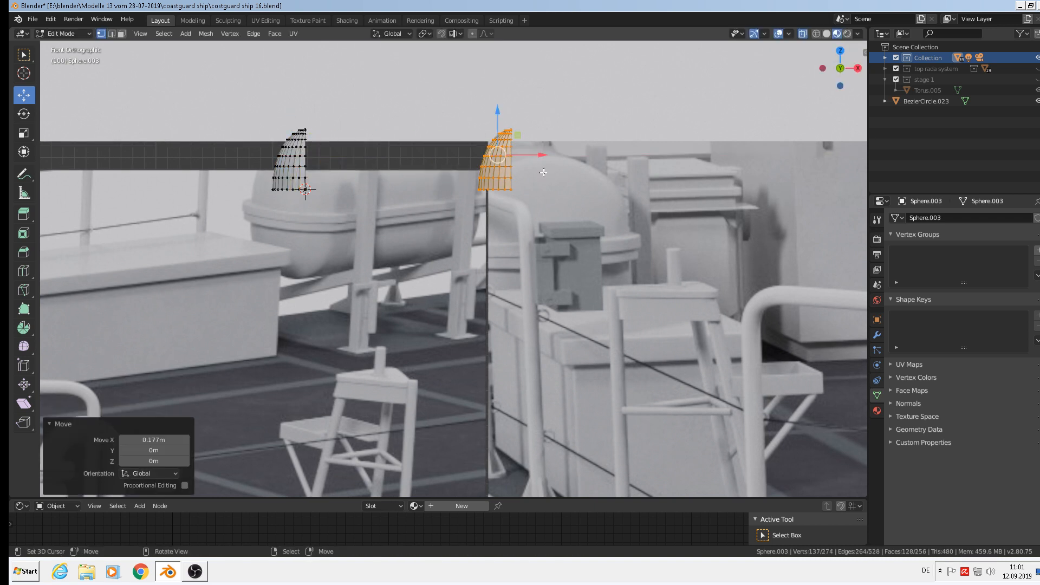
type("rz180")
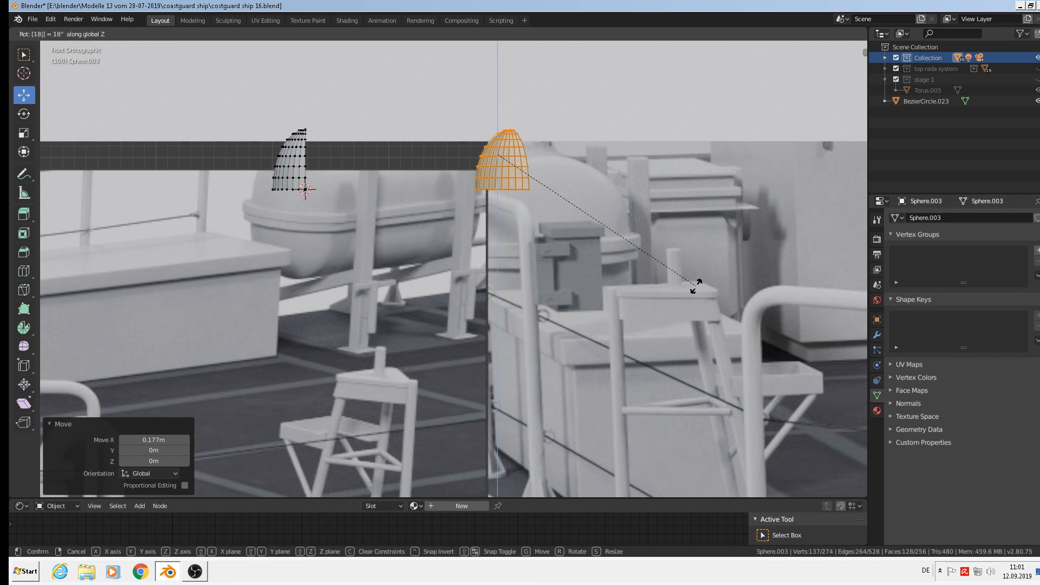
key("Return")
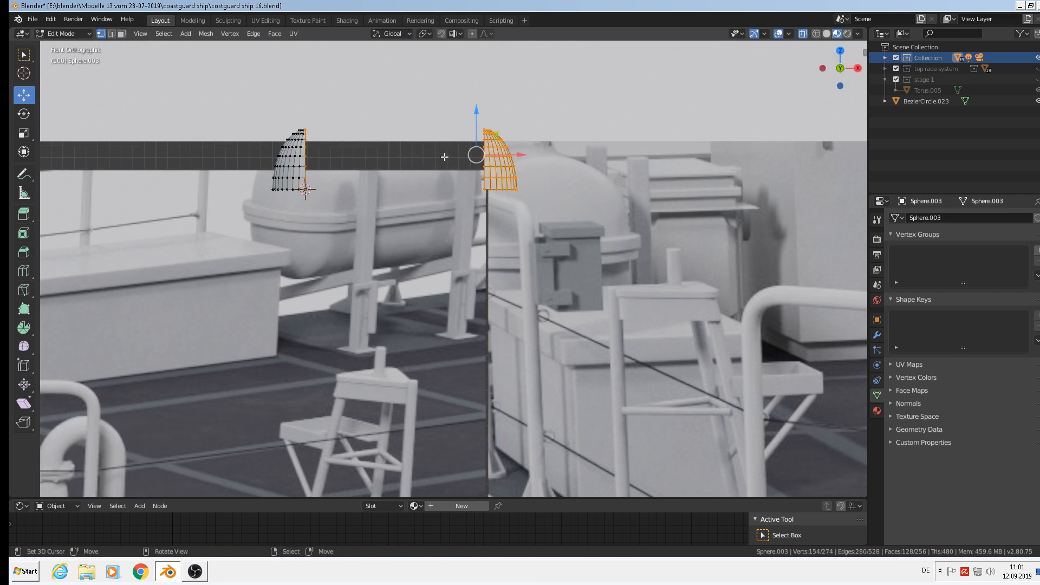
Connect the facing open edge loops of the two end caps with Bridge Edge Loops
left_click(481, 161)
left_click(474, 163, "alt")
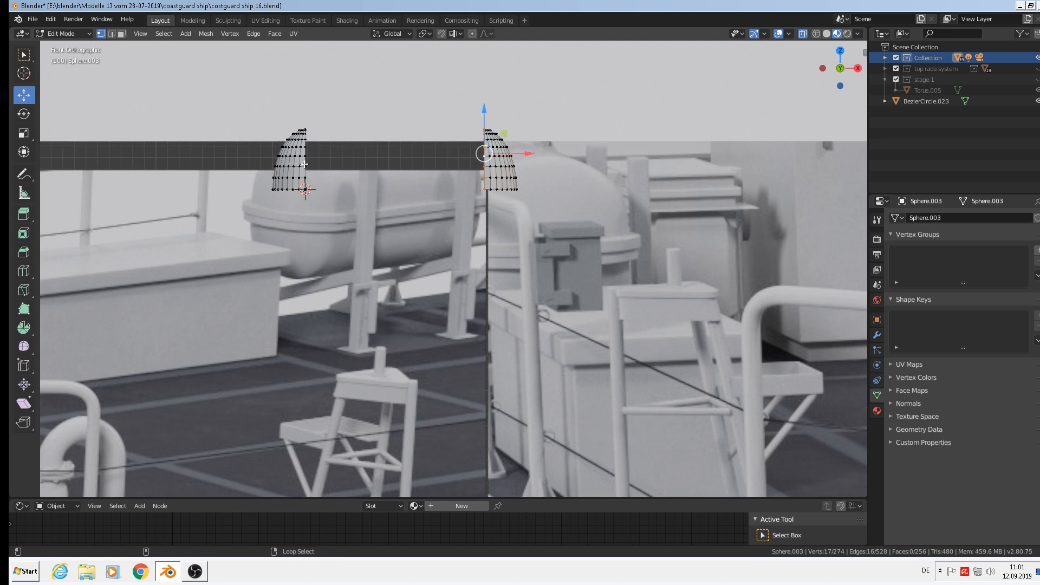
left_click(305, 164, "alt+shift")
middle_click_drag(374, 165, 395, 168)
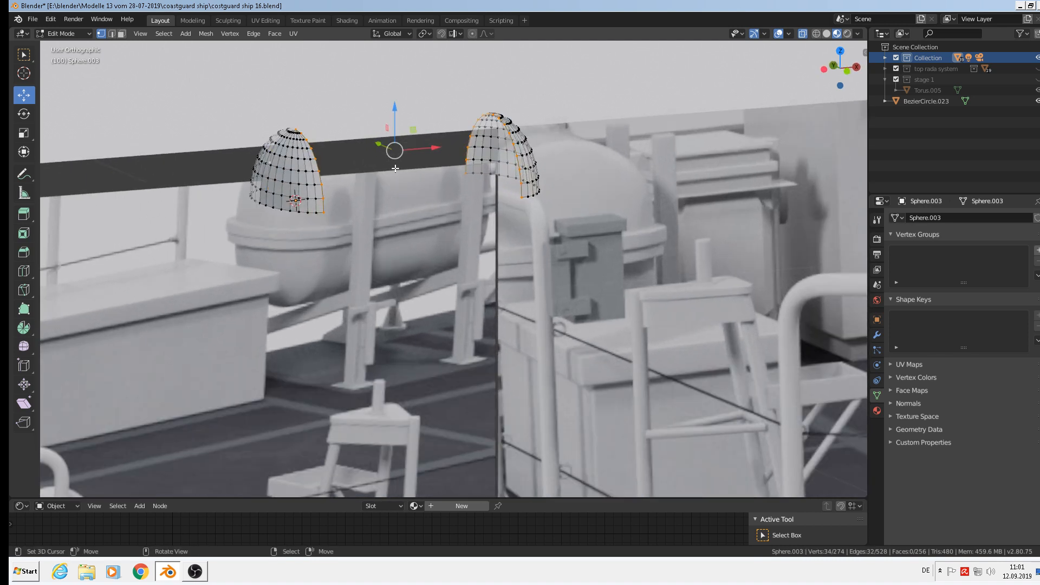
key("F3")
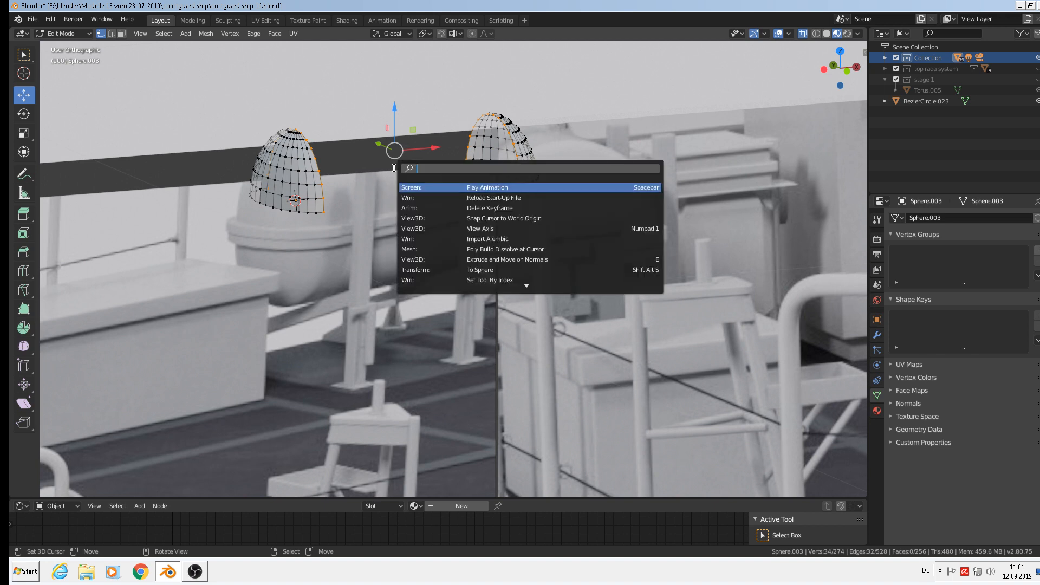
type("bridg")
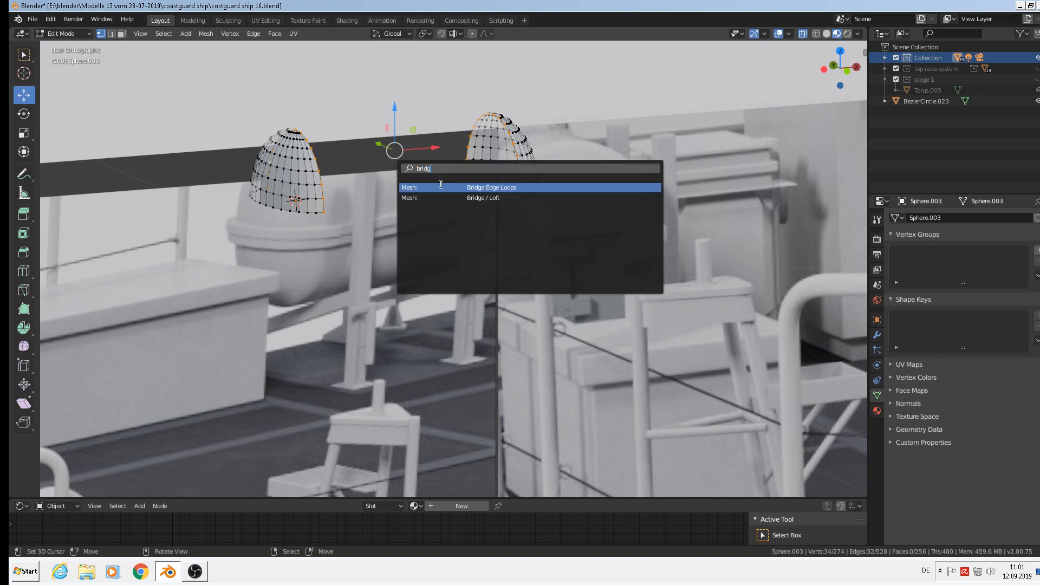
left_click(444, 186)
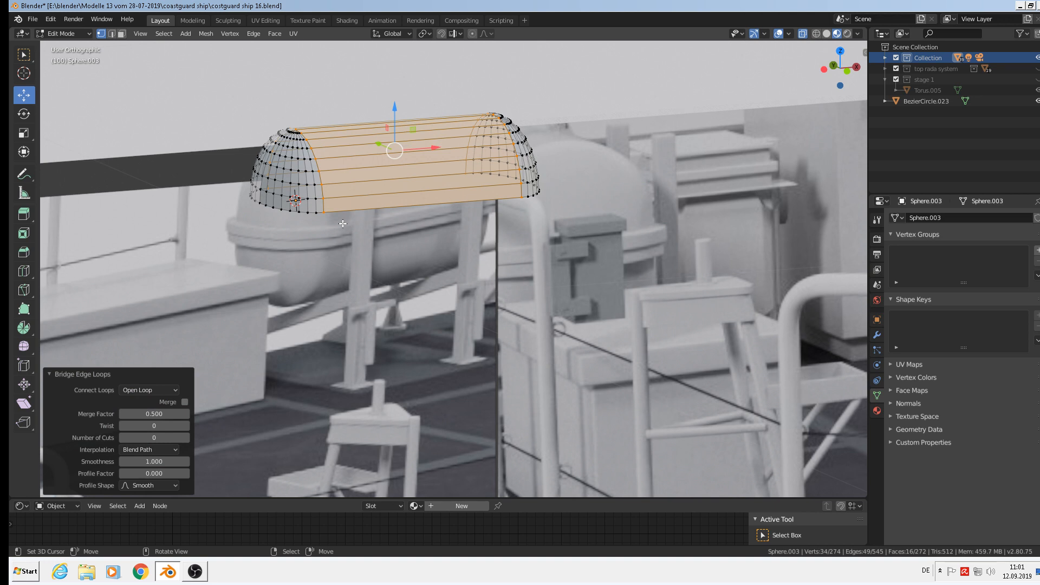
Extrude the bottom rim of the bridged shell slightly downwards along Z, and return to Object Mode
key("ctrl+z")
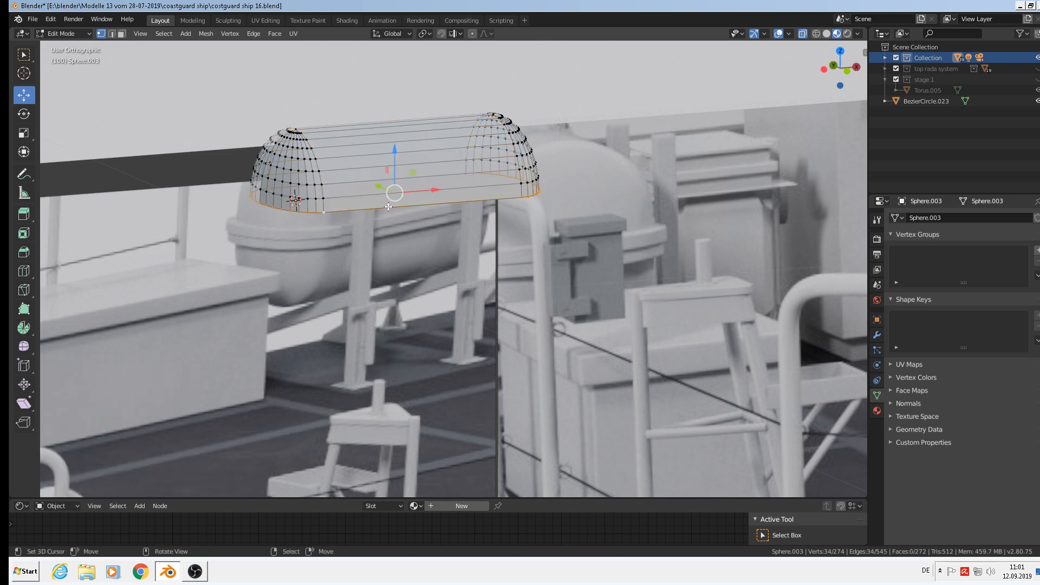
key("e")
key("z")
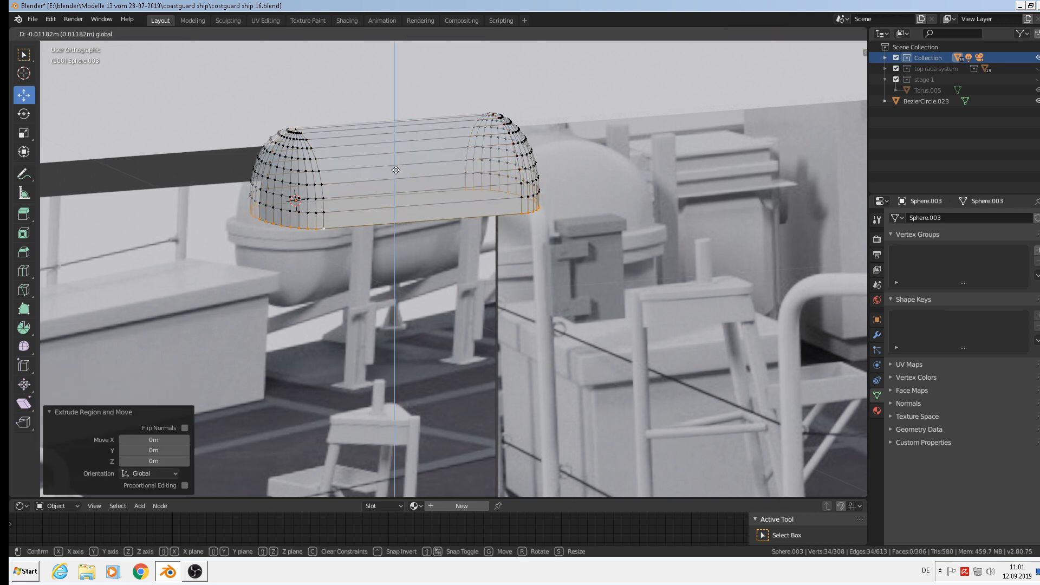
left_click(396, 175)
mouse_move(372, 243)
middle_mouse_down()
mouse_move(344, 227)
mouse_move(384, 239)
mouse_move(360, 246)
mouse_move(390, 271)
mouse_move(365, 253)
middle_mouse_up()
key("Tab")
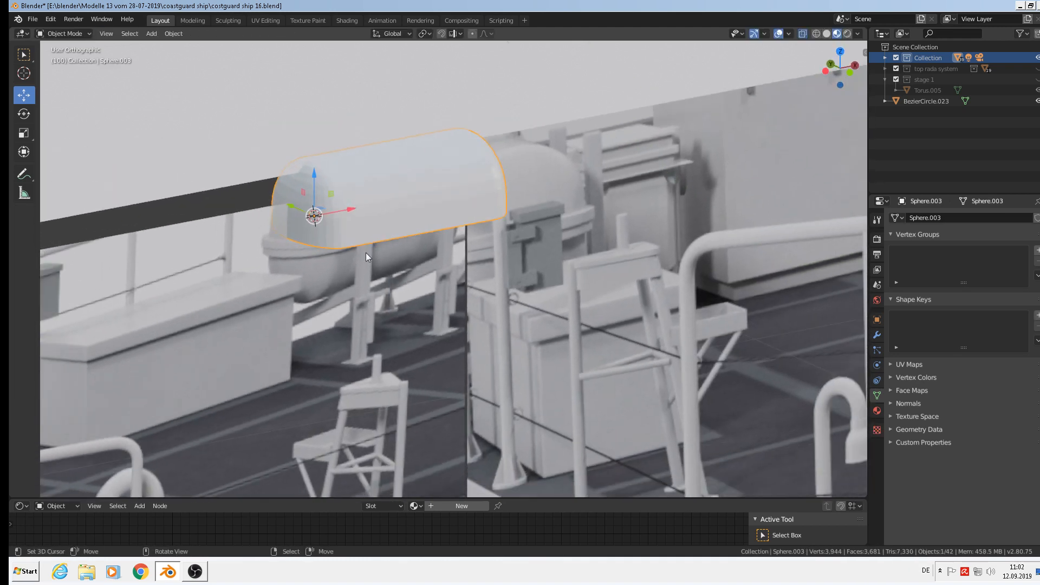
Move the tank shell -0.243 m along Y and scale it to 0.862 along Z
left_click_drag(291, 208, 452, 269)
middle_click_drag(452, 270, 486, 323)
key("s")
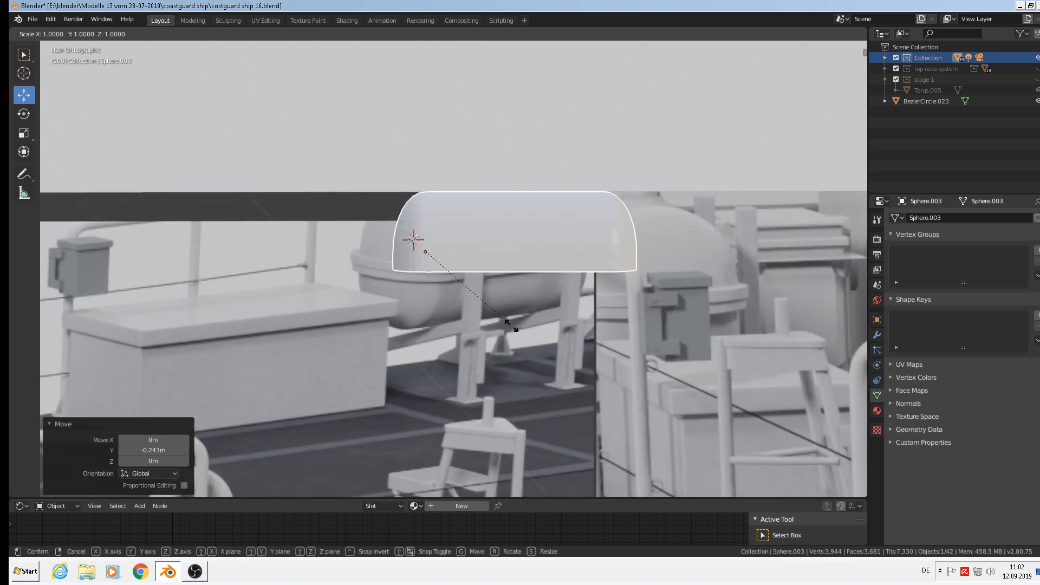
key("z")
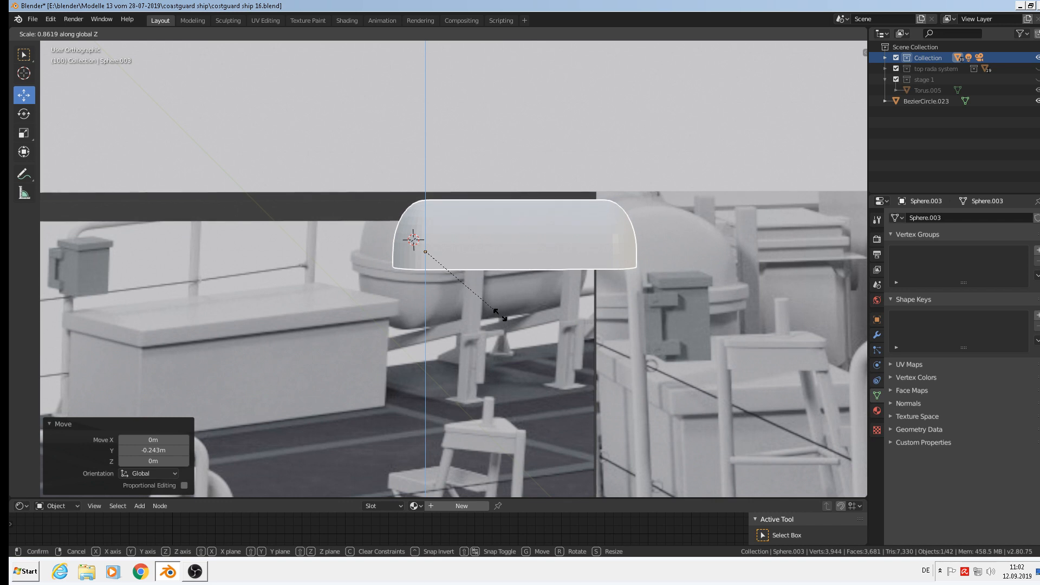
left_click(500, 315)
Extrude the shell's bottom rim outward into a flange at scale 1.051, and widen its outer edge by 1.051 along Y
scroll(307, 225, "up", 2)
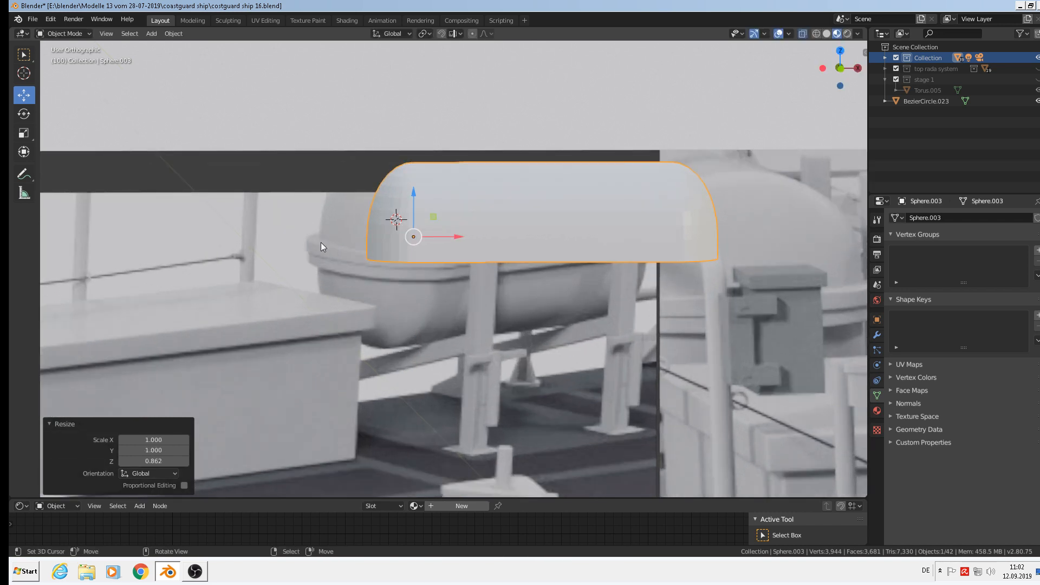
scroll(411, 263, "up", 2)
key("Tab")
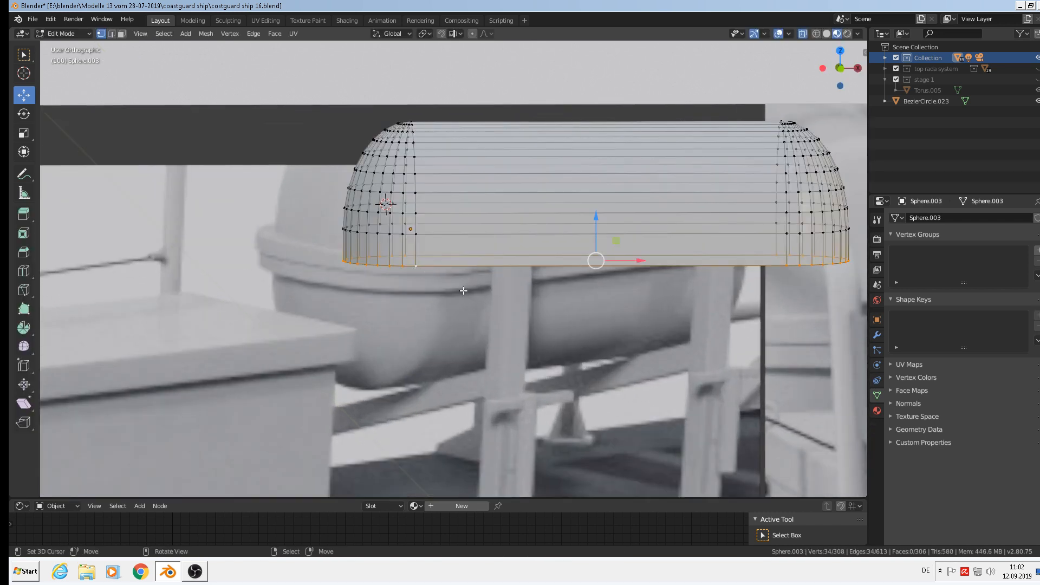
key("e")
key("s")
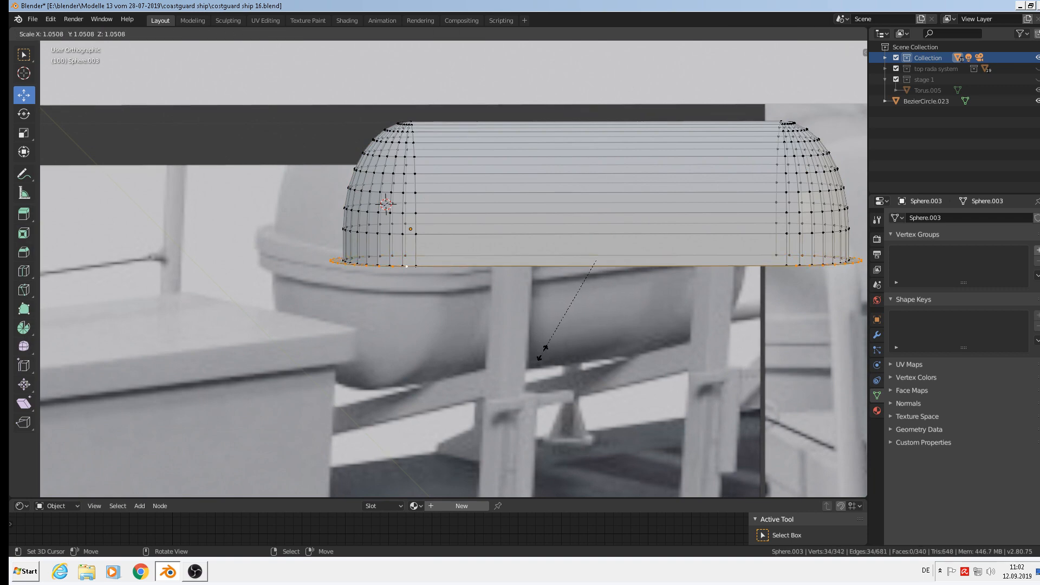
left_click(531, 353)
middle_click_drag(531, 353, 489, 388)
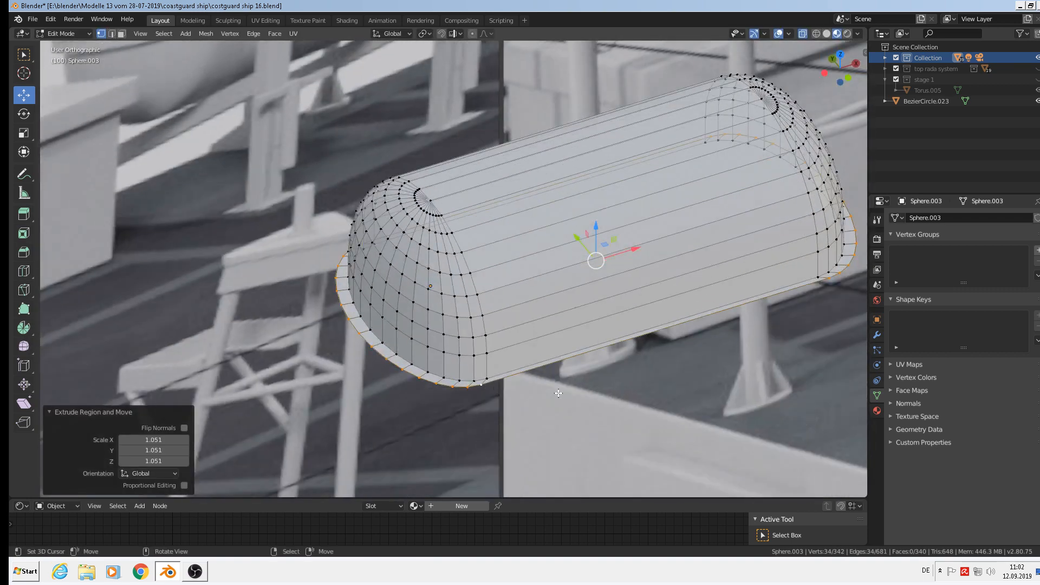
key("s")
key("y")
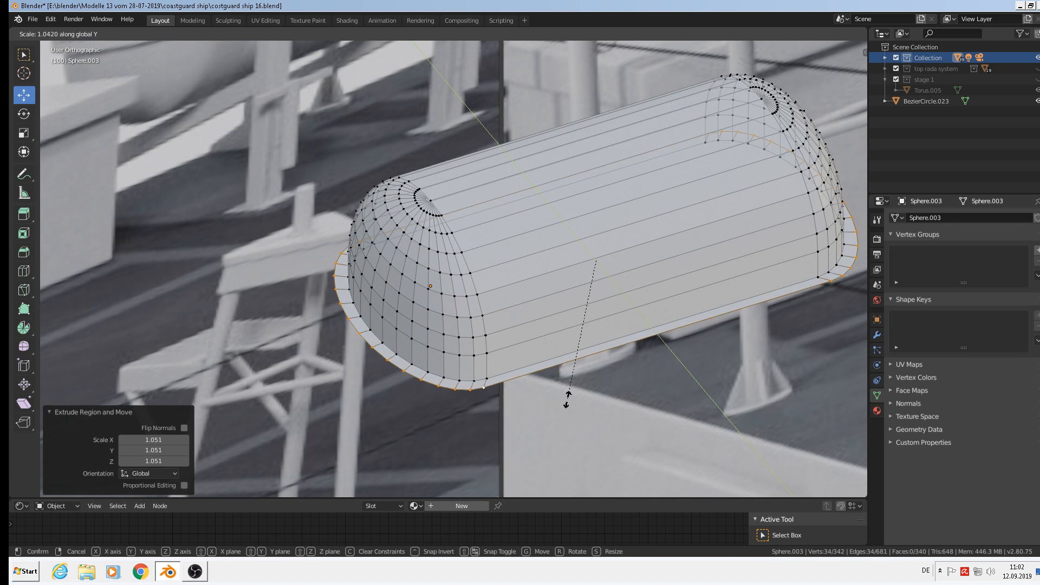
left_click(566, 400)
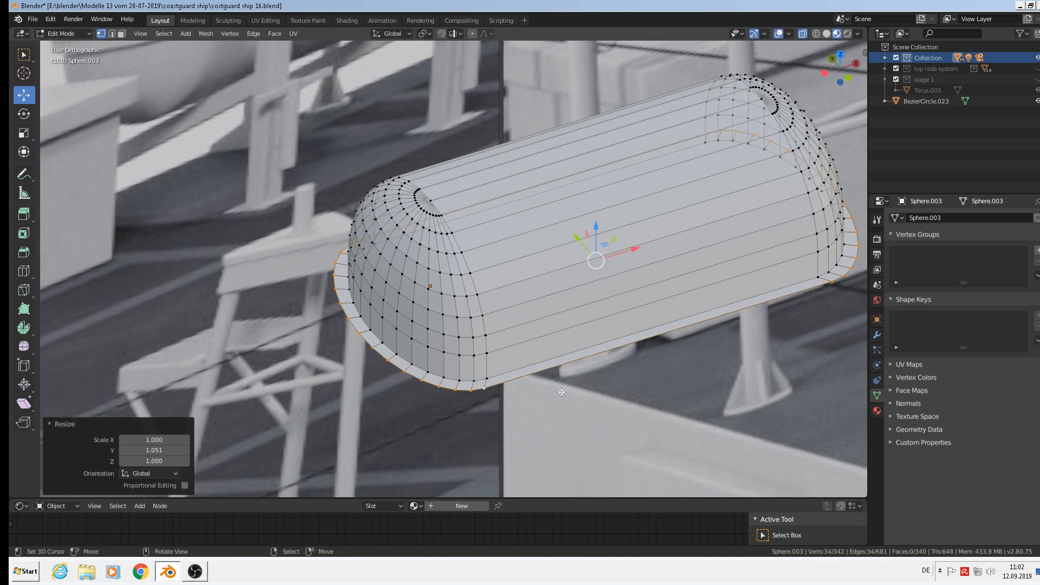
Extrude the flange's outer edge slightly downwards along Z to form a lip, and return to Object Mode
key("e")
right_click(570, 273)
left_click_drag(595, 227, 595, 241)
middle_click_drag(623, 397, 605, 321)
scroll(601, 372, "down", 2)
mouse_move(588, 305)
middle_mouse_down()
mouse_move(601, 286)
mouse_move(562, 281)
middle_mouse_up()
scroll(592, 283, "down", 1)
key("Tab")
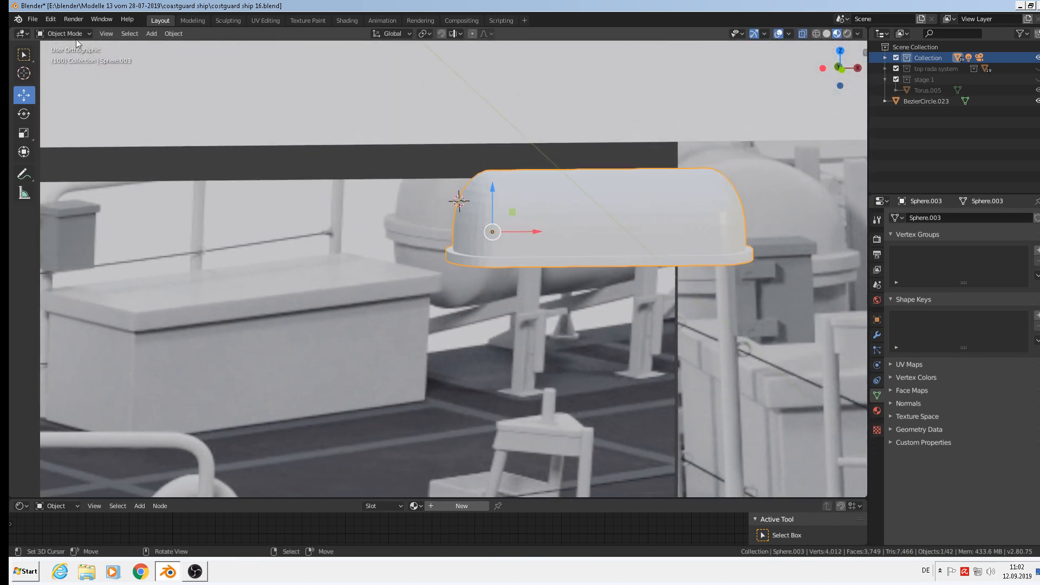
Apply smooth shading to the tank's upper shell
left_click(179, 34)
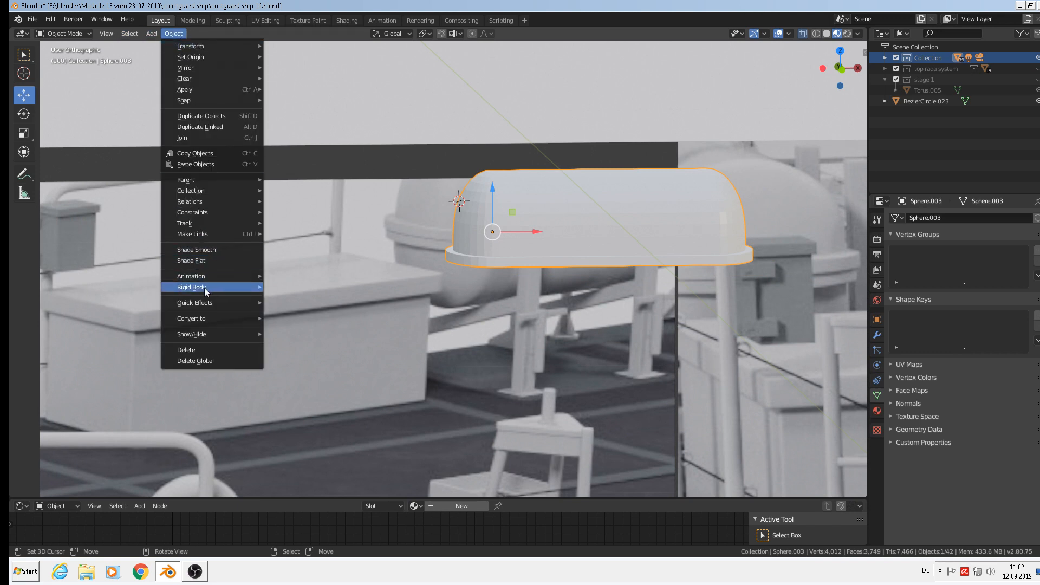
mouse_move(219, 313)
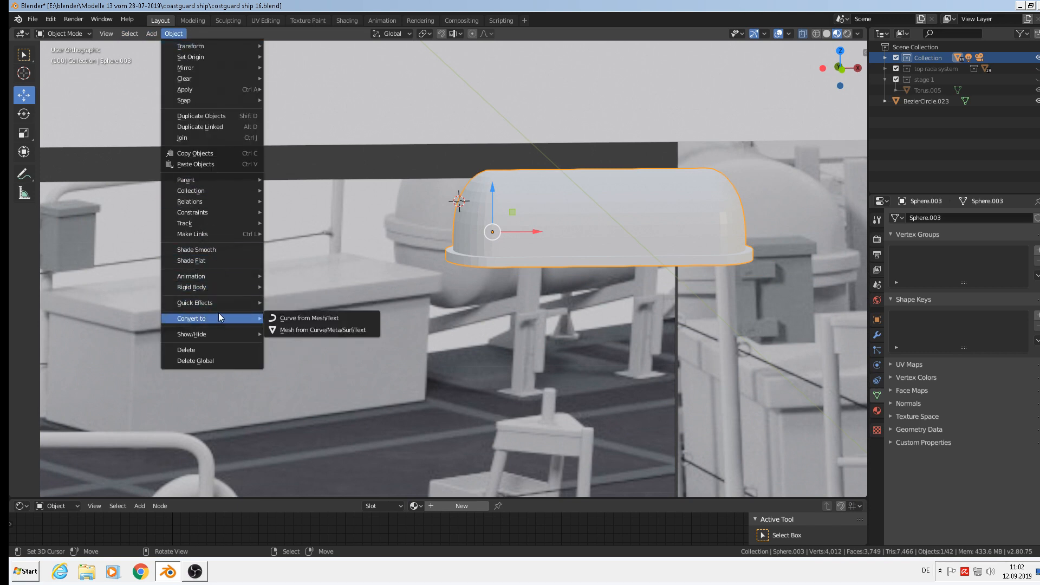
left_click(214, 250)
scroll(483, 258, "down", 1)
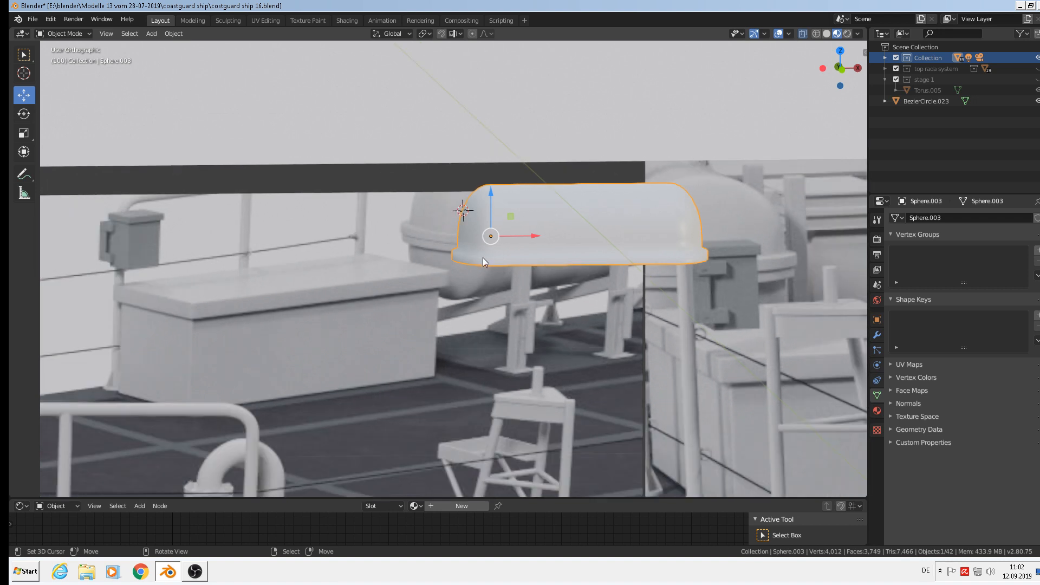
Duplicate the upper shell and move the copy -0.0626 m along Z
key("shift+d")
key("Escape")
left_click_drag(497, 188, 512, 275)
Rotate the copied shell 180° about X and raise it 0.0252 m along Z against the upper shell's rim
type("r")
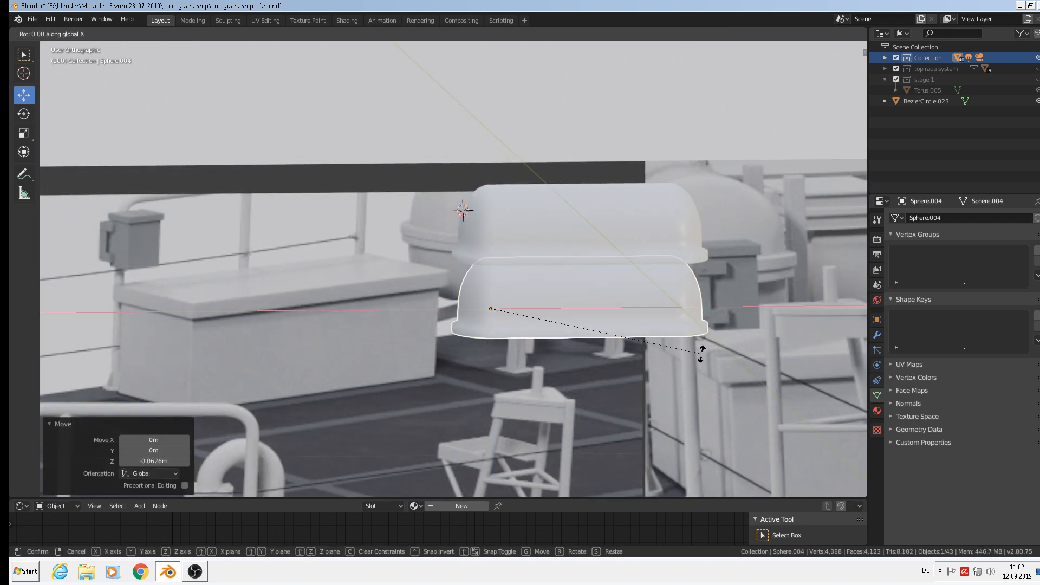
type("x180")
key("Return")
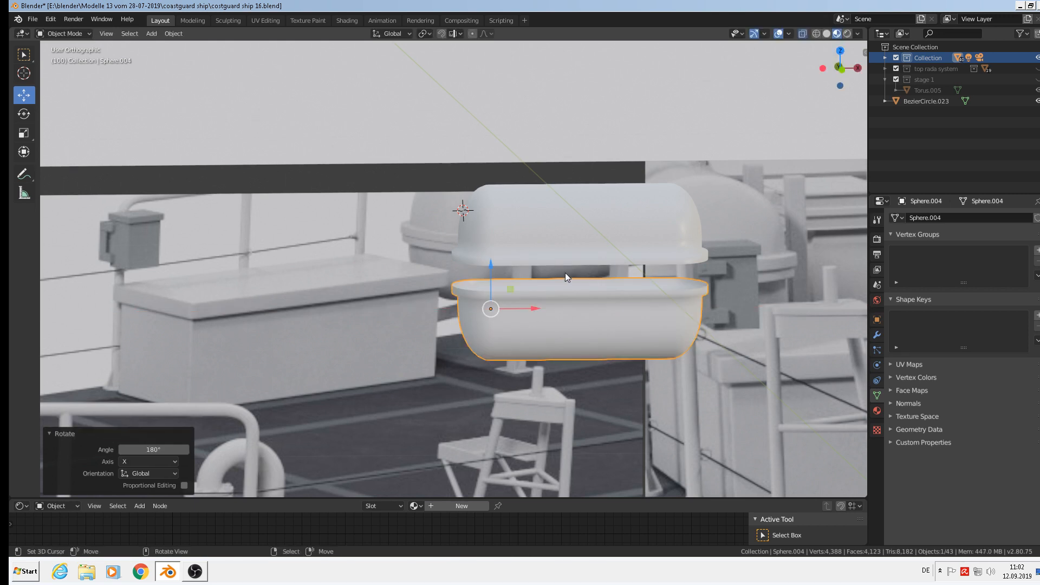
left_click_drag(493, 276, 493, 246)
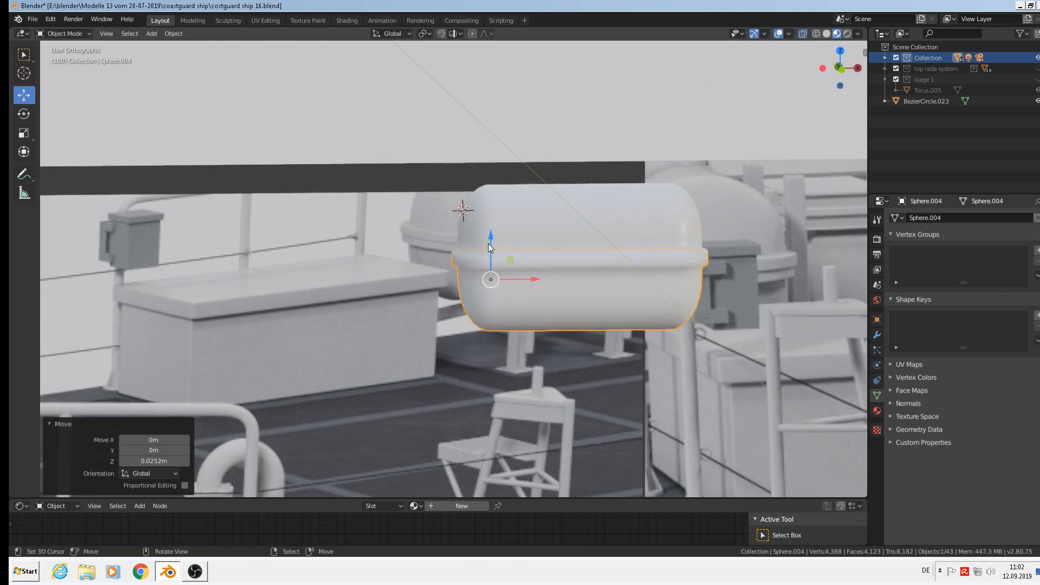
Fit the lower shell inside the upper rim by scaling it to 0.908, shifting it 0.00514 m along X, and rescaling by 1.061
key("s")
left_click(587, 285)
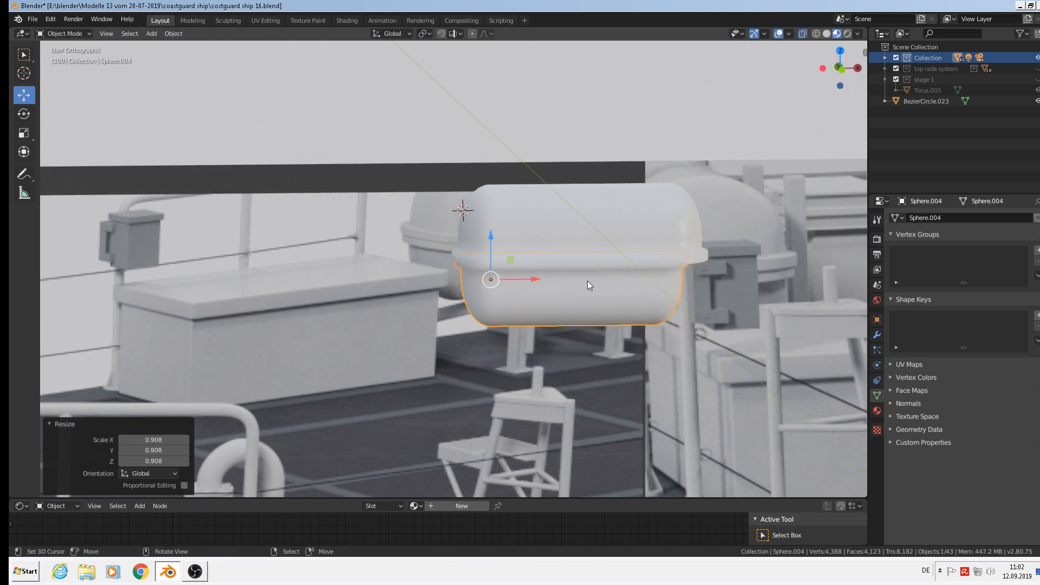
left_click_drag(531, 281, 539, 281)
key("s")
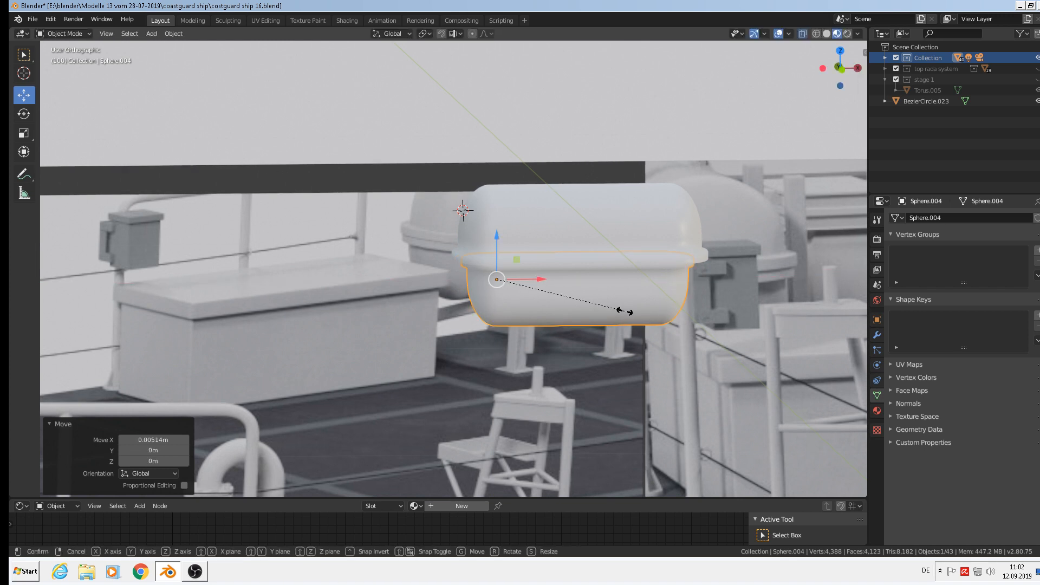
left_click(633, 314)
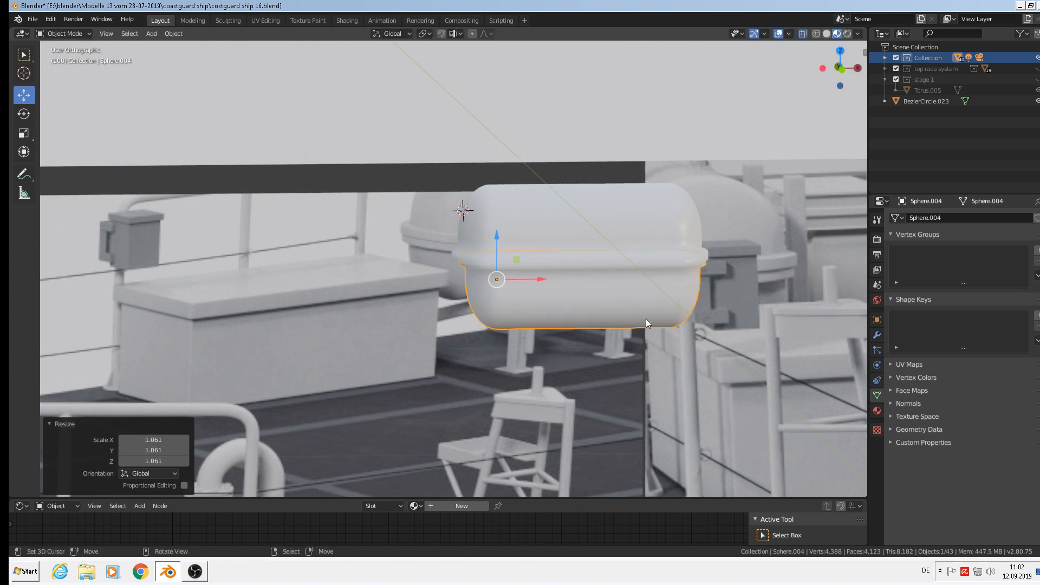
Centre the lower shell under the upper one in a wireframe top view by moving it -0.00162 m along X, and restore the shaded display
key("KP_7")
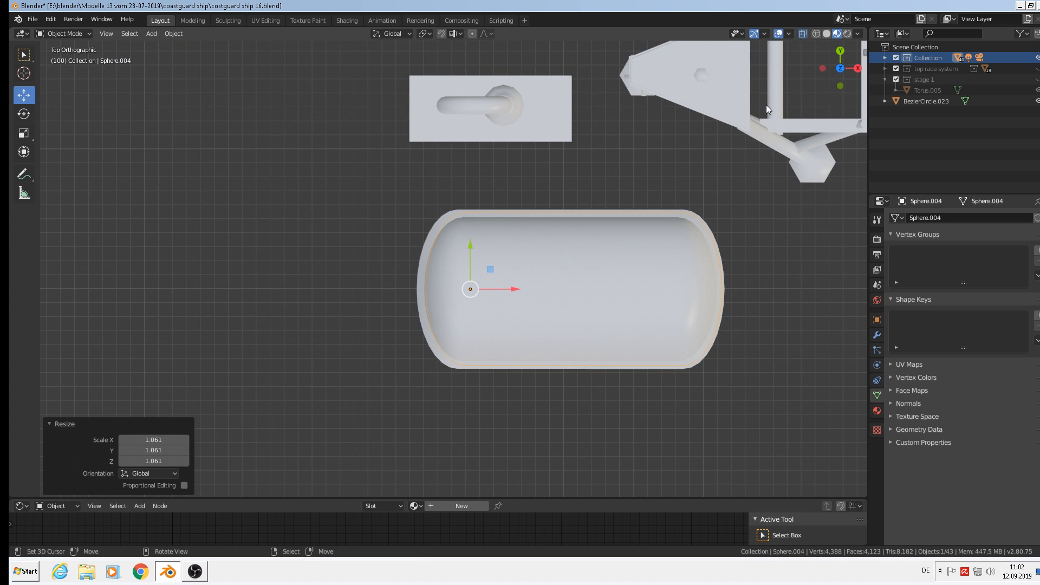
left_click(817, 34)
scroll(762, 163, "up", 1)
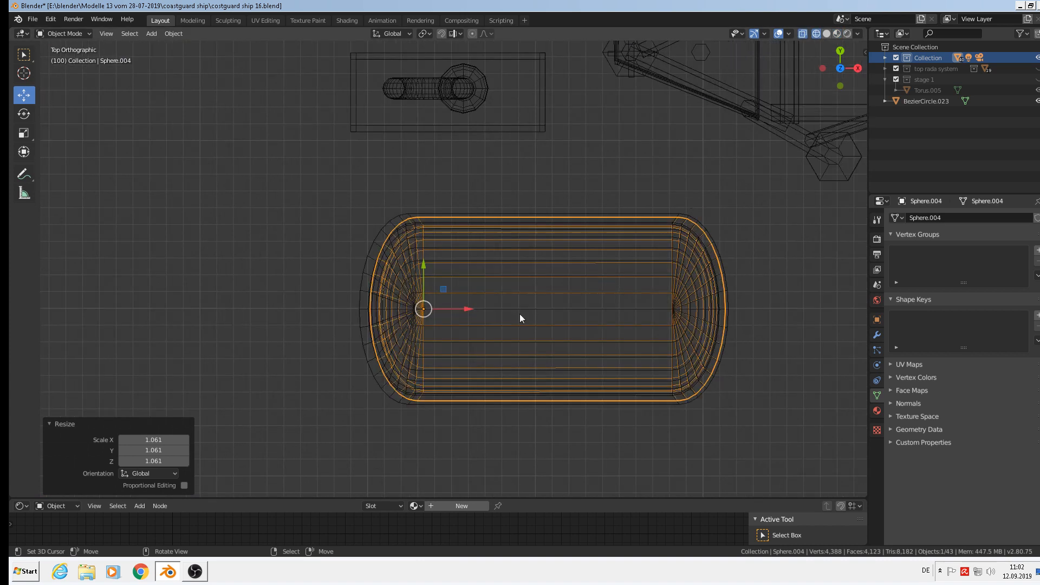
key("g")
key("x")
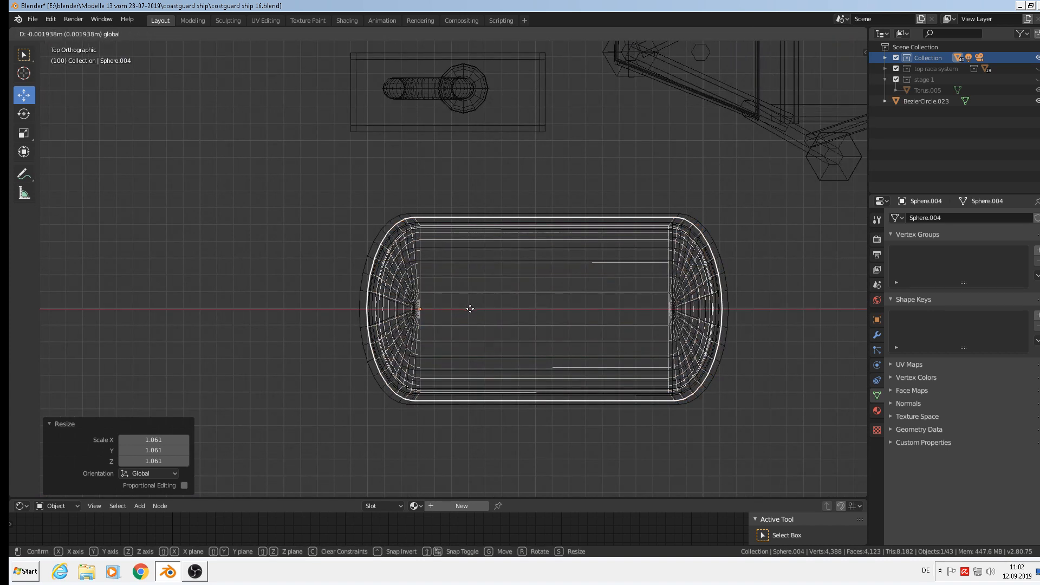
left_click(470, 309)
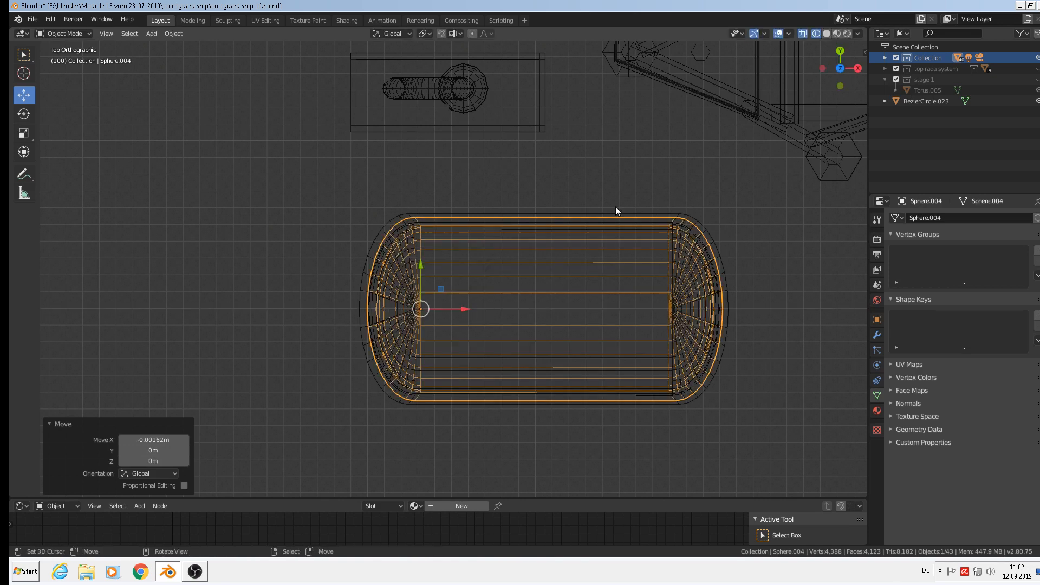
left_click(837, 34)
Deselect everything and examine how the two tank shells fit together against the reference image
mouse_move(669, 310)
middle_mouse_down()
mouse_move(681, 177)
mouse_move(662, 206)
mouse_move(685, 210)
mouse_move(643, 234)
mouse_move(600, 236)
mouse_move(620, 222)
mouse_move(672, 229)
middle_mouse_up()
key("Tab")
key("Tab")
key("alt+a")
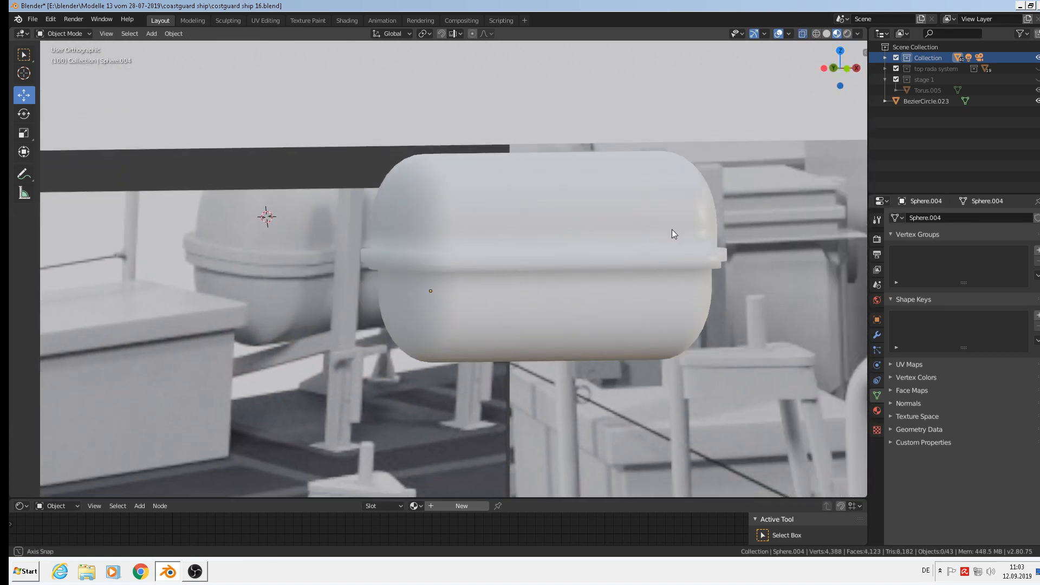
scroll(623, 266, "down", 3)
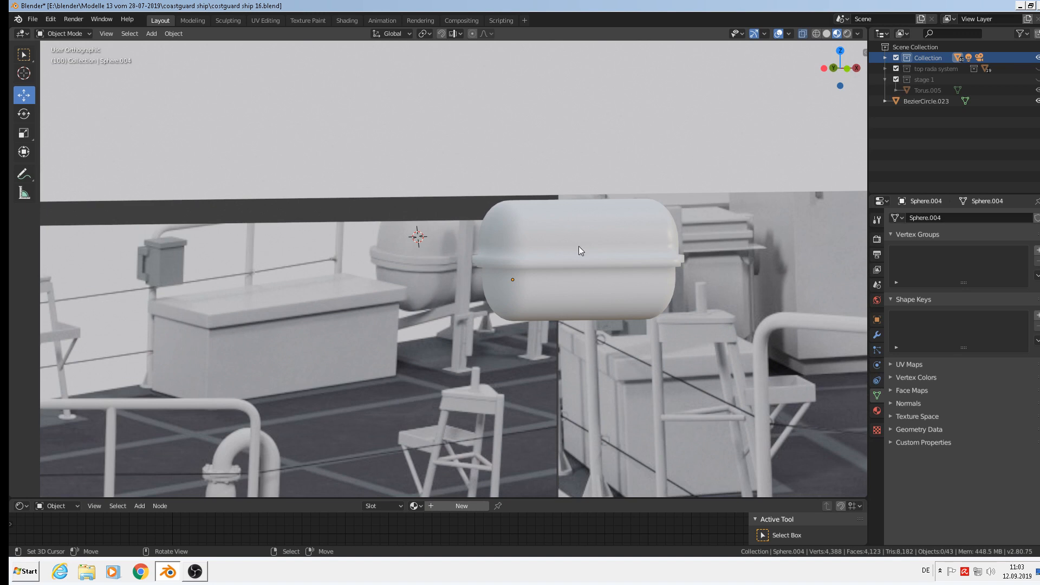
scroll(579, 246, "up", 2)
middle_click_drag(579, 246, 539, 247)
scroll(705, 252, "down", 1)
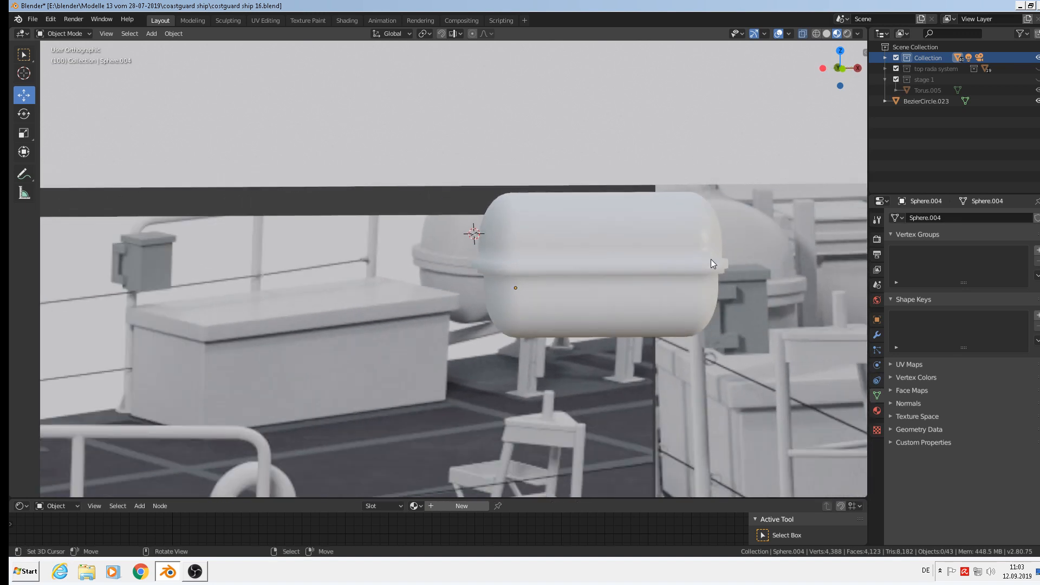
Select the upper and lower tank shells and join them into one object
key("Tab")
key("Tab")
left_click(642, 242)
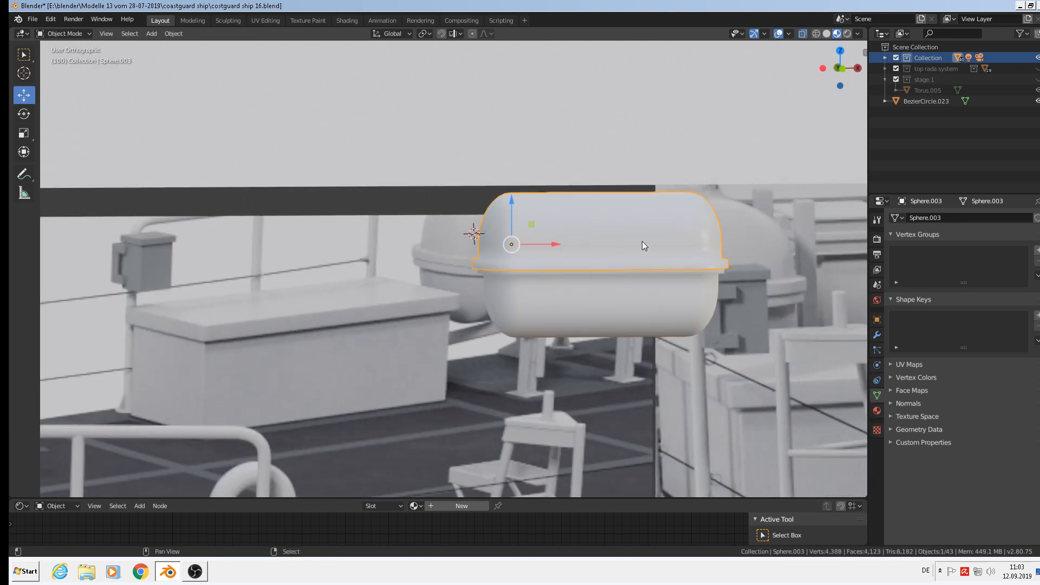
left_click(623, 304, "shift")
left_click(173, 33)
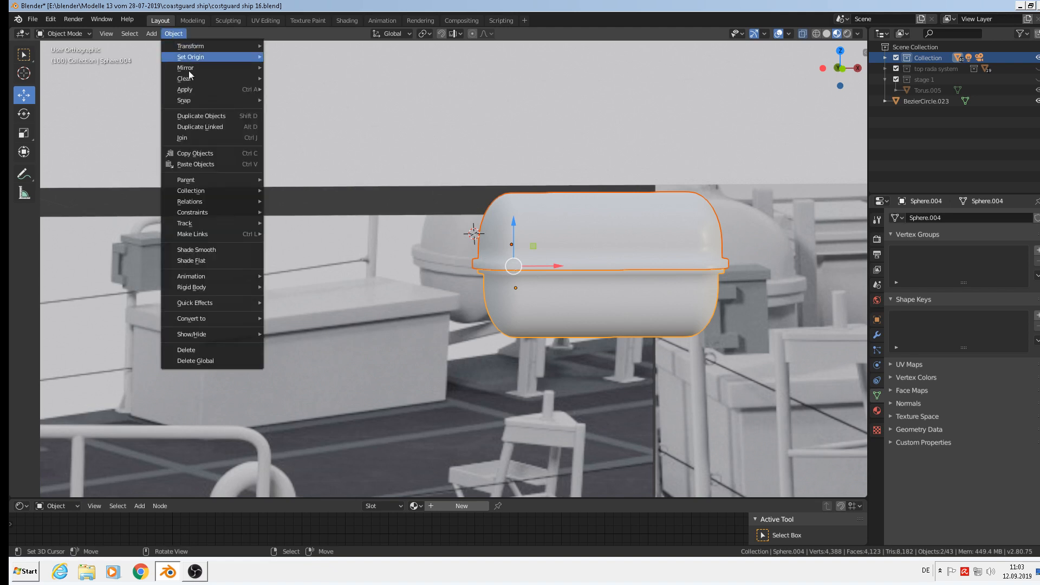
left_click(194, 141)
Lengthen the tank by moving the vertices of its +X end outward along X, and return to Object Mode
key("Tab")
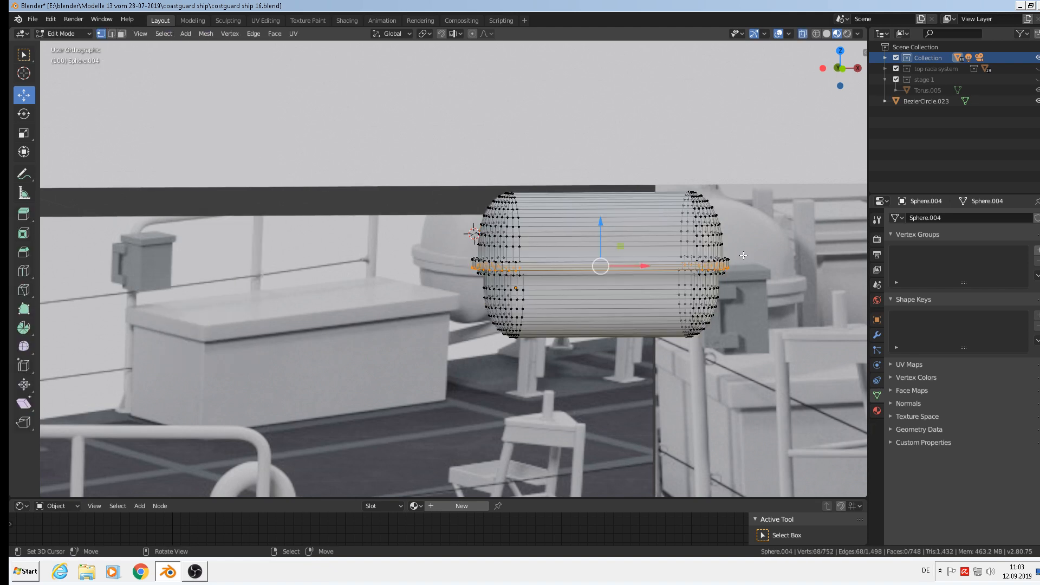
middle_click_drag(747, 253, 658, 305)
key("a")
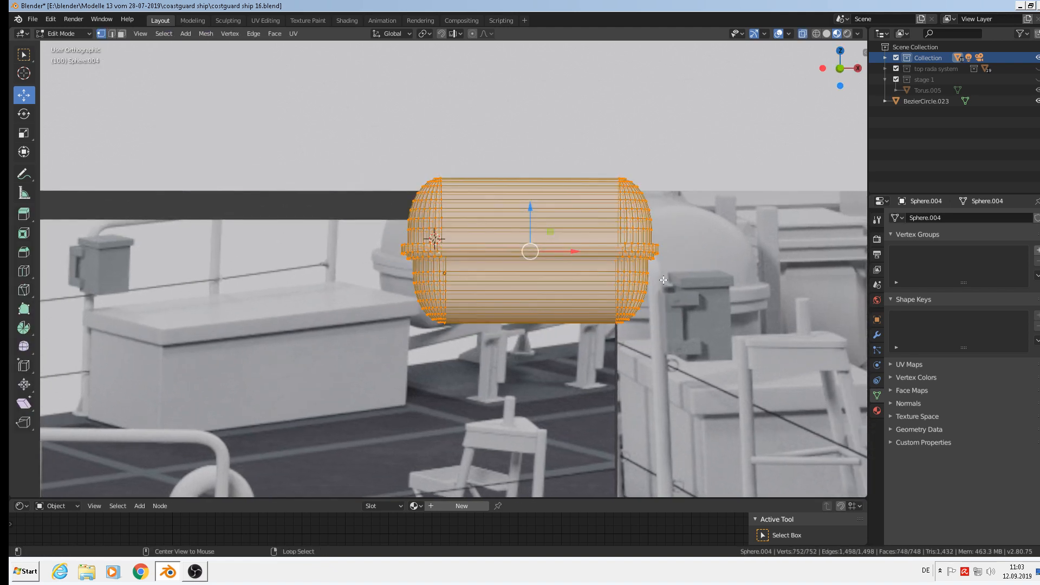
key("alt+a")
key("c")
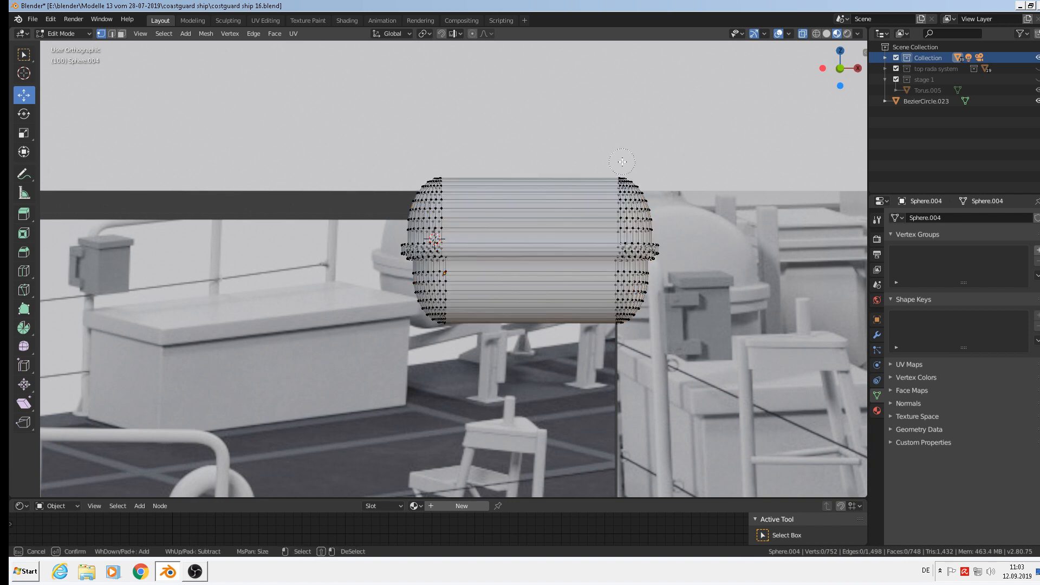
left_click_drag(629, 173, 639, 303)
key("Return")
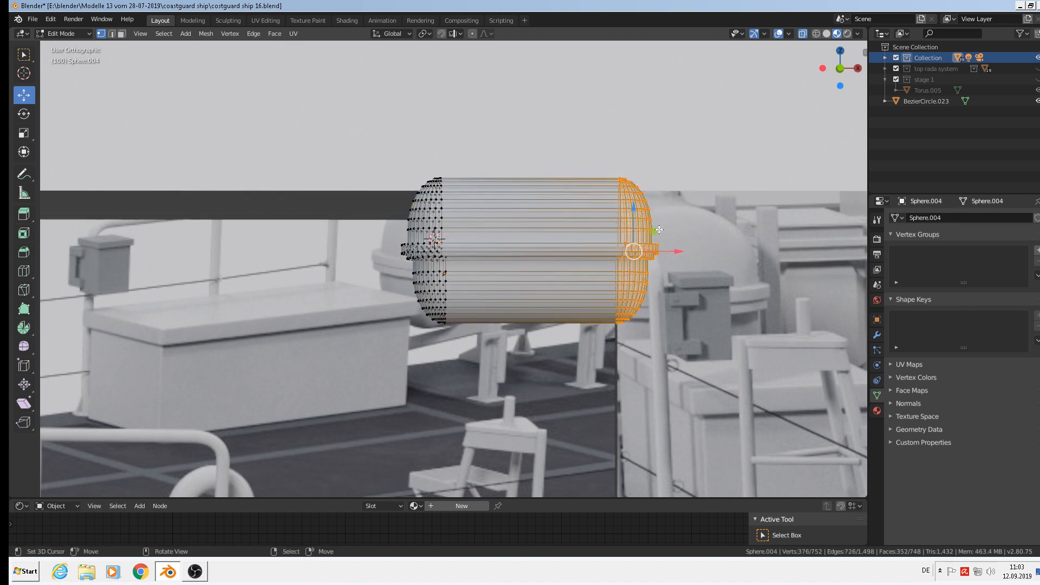
left_click_drag(670, 250, 735, 243)
key("Tab")
Compare the lengthened tank with the reference images and lower it slightly along Z
scroll(718, 256, "down", 3)
middle_click_drag(718, 257, 502, 222)
scroll(741, 280, "up", 2)
middle_click_drag(724, 128, 495, 231)
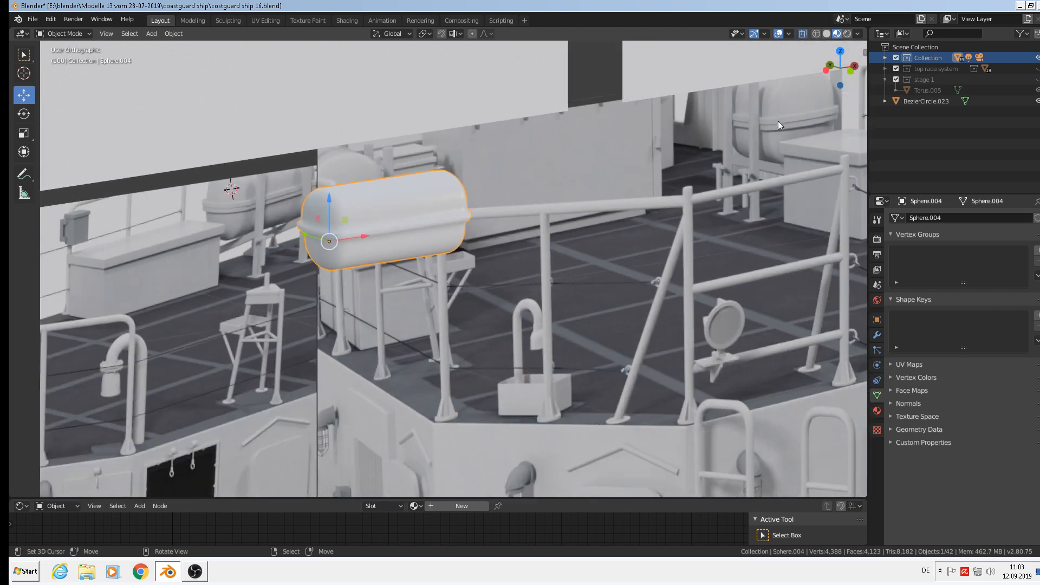
scroll(408, 227, "up", 5)
middle_click_drag(366, 223, 290, 220)
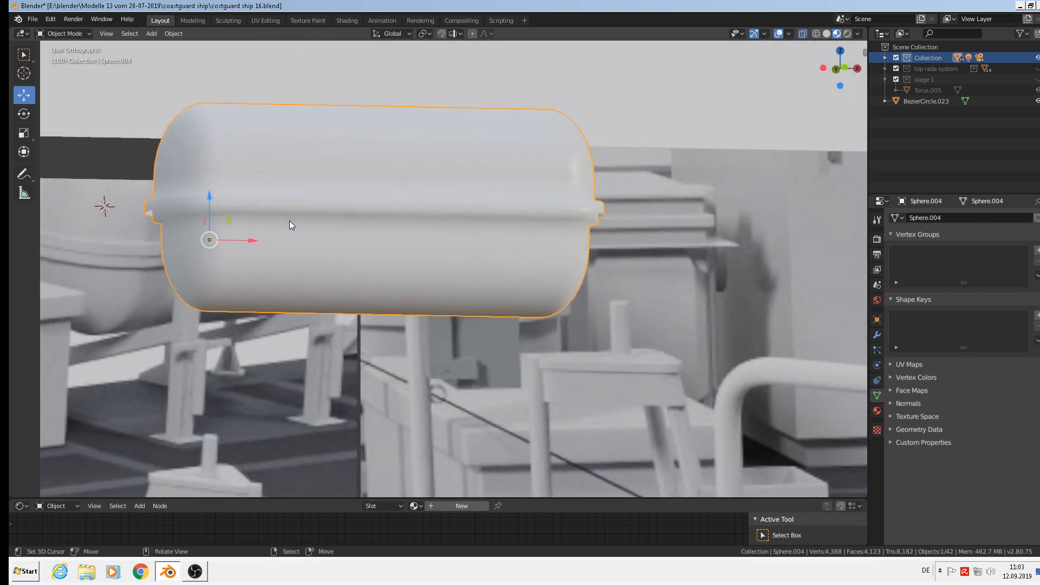
left_click_drag(207, 195, 206, 201)
Select the linked geometry of the lower shell in Edit Mode and move it -0.00388 m along Z
key("Tab")
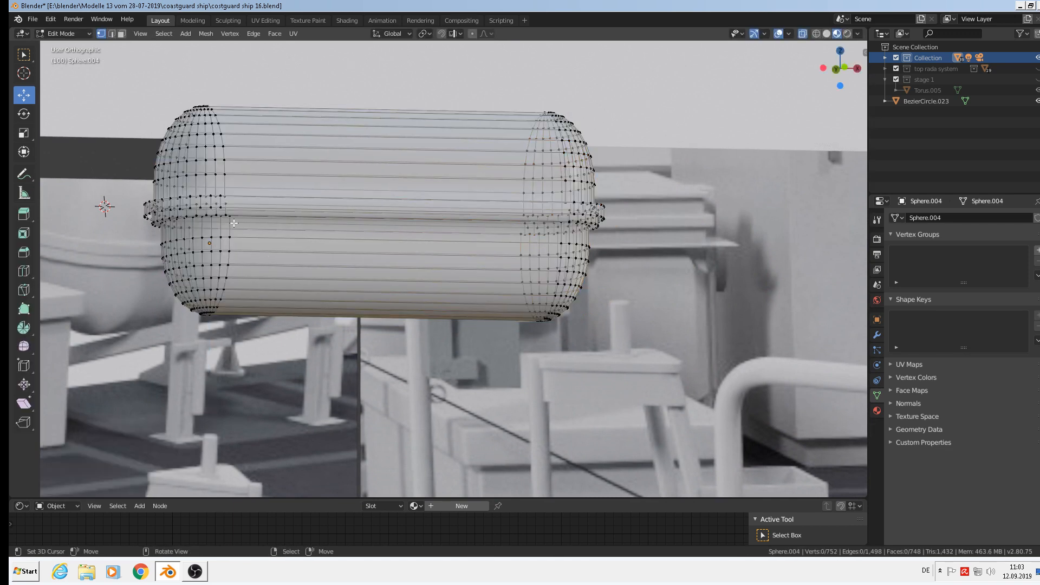
key("l")
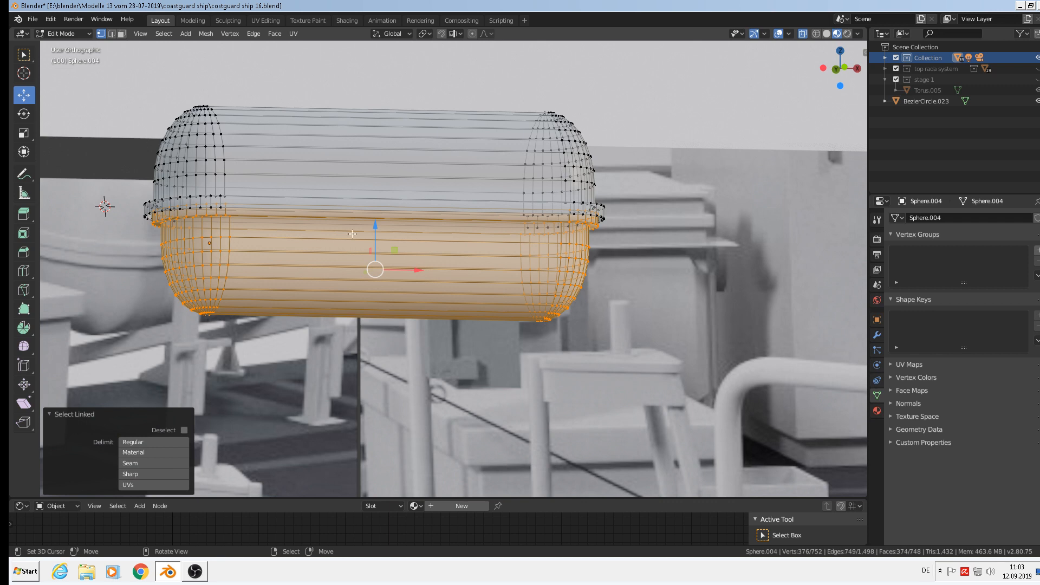
key("KP_1")
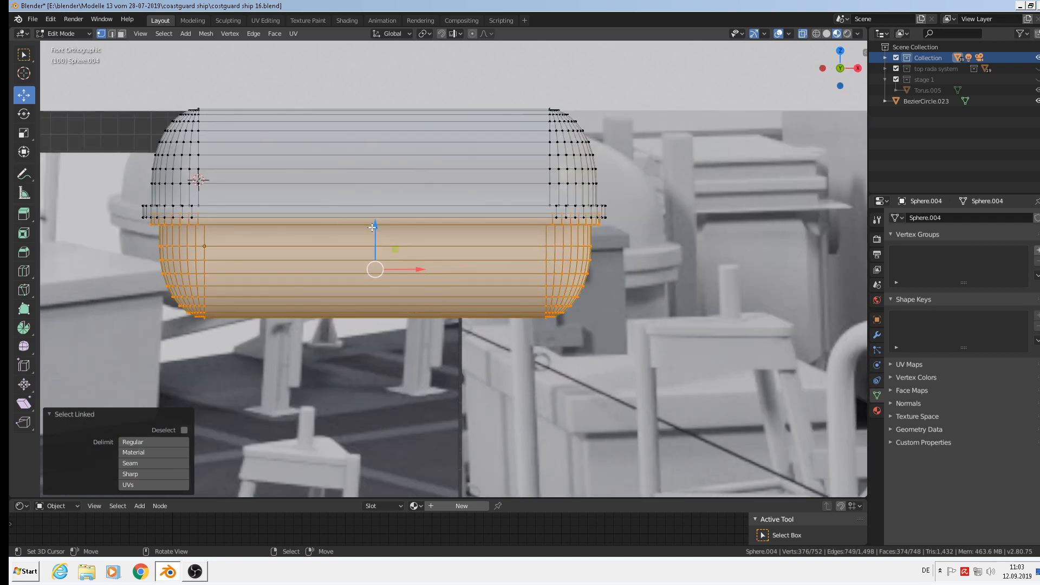
left_click_drag(372, 227, 372, 234)
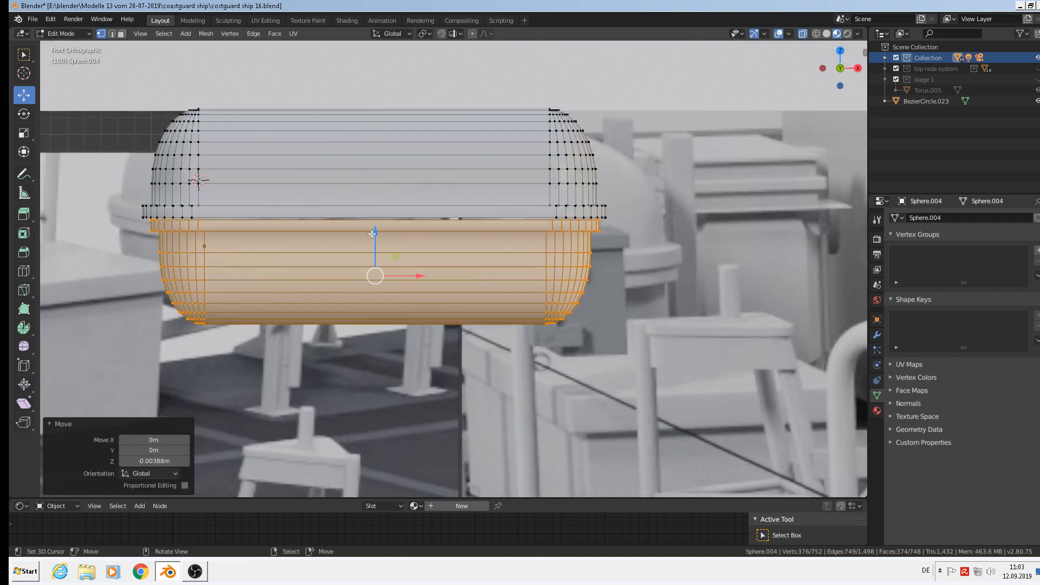
Check the seam between the shells, raise the linked lower shell slightly along Z to close the gap, and return to Object Mode
left_click(211, 222, "alt")
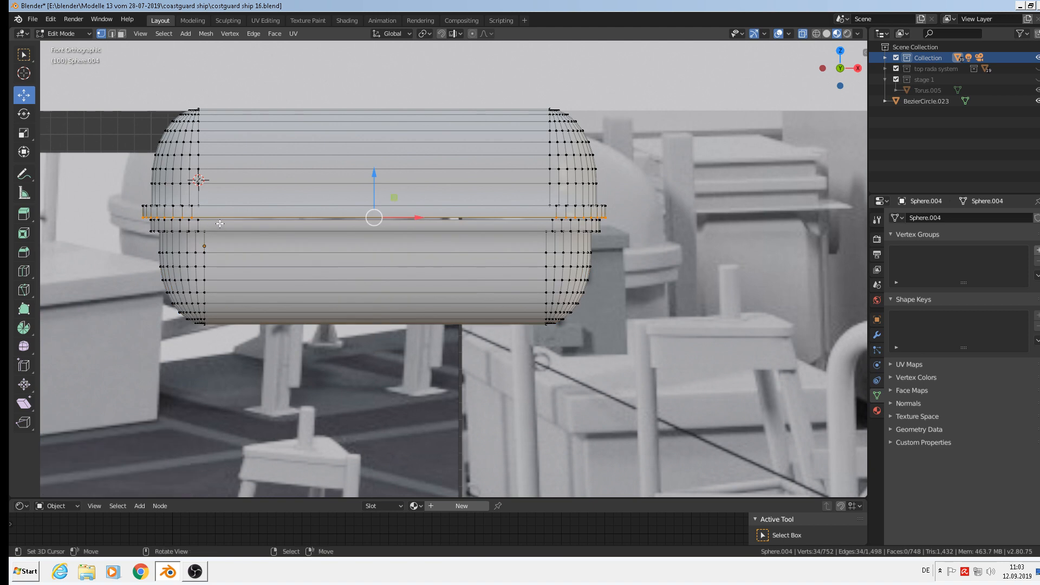
key("Tab")
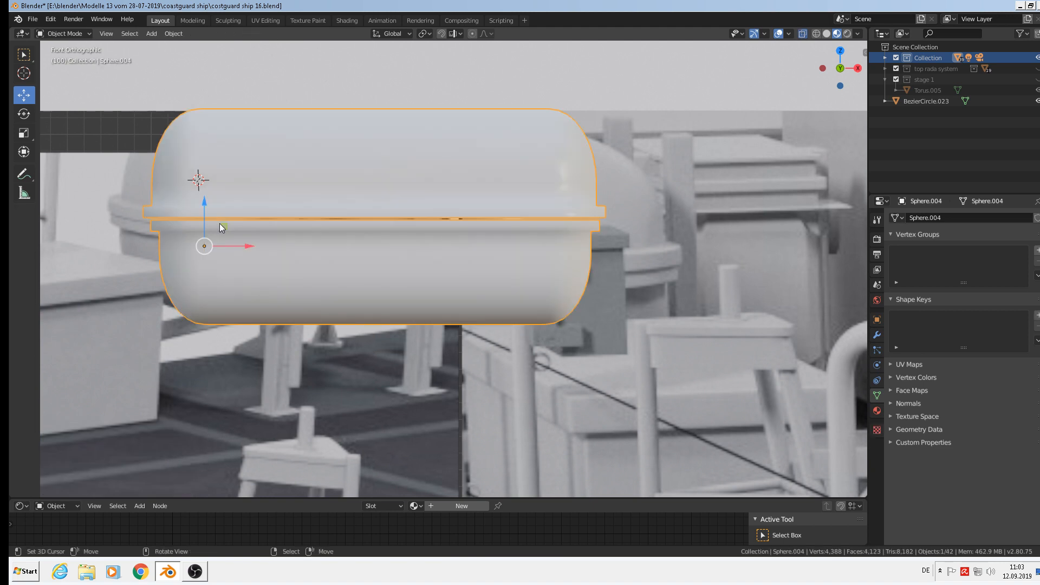
middle_click_drag(219, 224, 269, 229)
key("Tab")
scroll(269, 230, "up", 2)
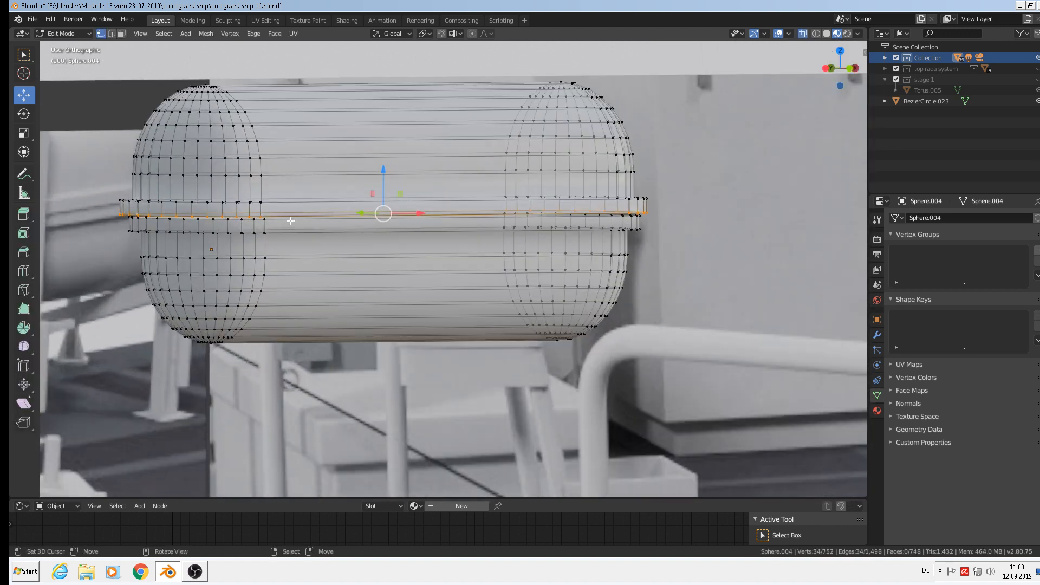
key("a")
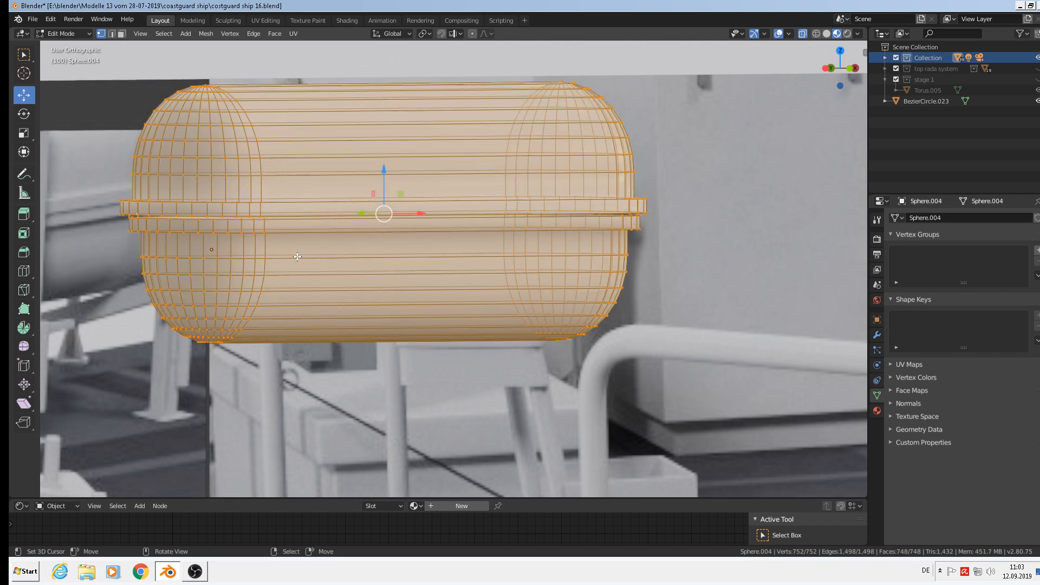
key("alt+a")
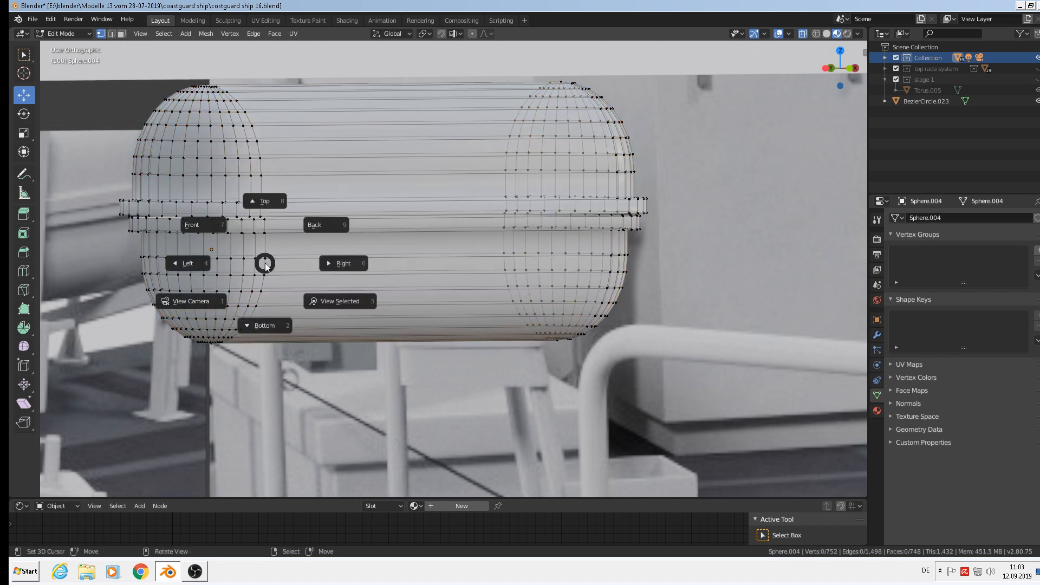
key("l")
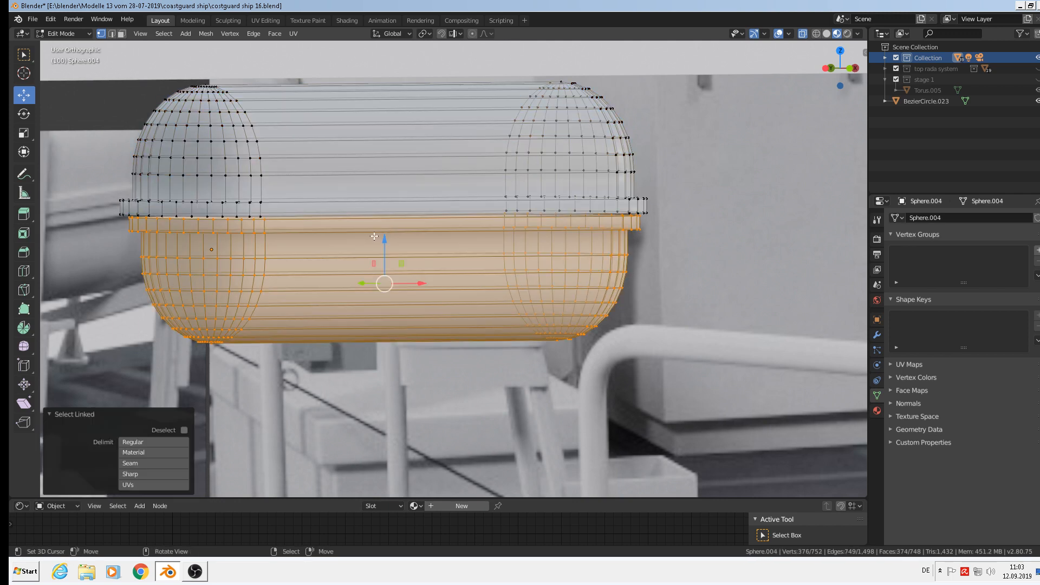
left_click_drag(384, 241, 383, 238)
key("Tab")
mouse_move(383, 238)
middle_mouse_down()
mouse_move(308, 243)
mouse_move(369, 251)
middle_mouse_up()
scroll(335, 248, "down", 5)
scroll(384, 252, "down", 6)
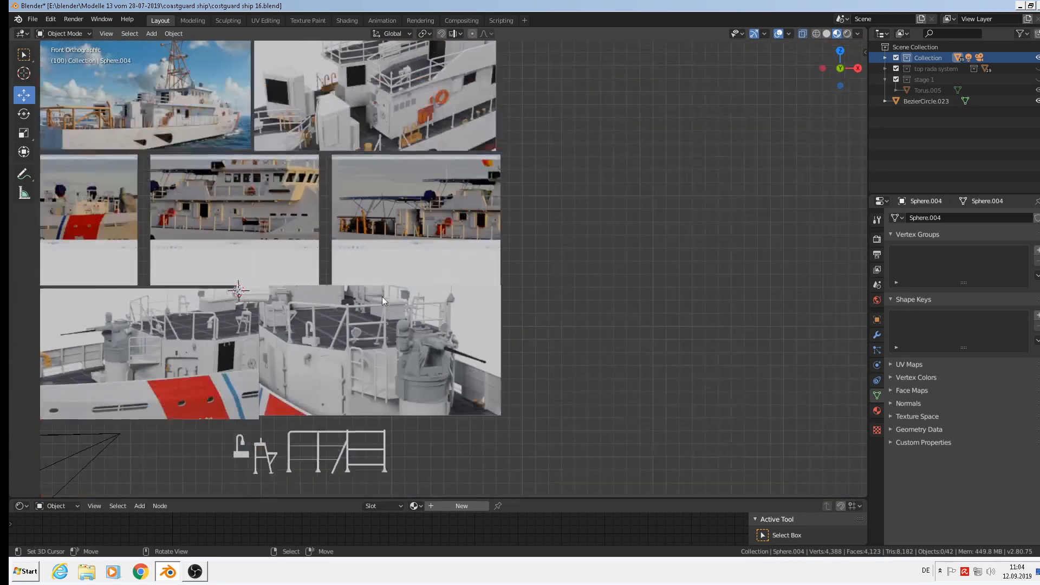
Move the tank down along Z below the reference images and -0.331 m along X beside the finished deck parts, and save the file
middle_click_drag(382, 297, 534, 200, "shift")
scroll(450, 223, "up", 2)
left_click(343, 160)
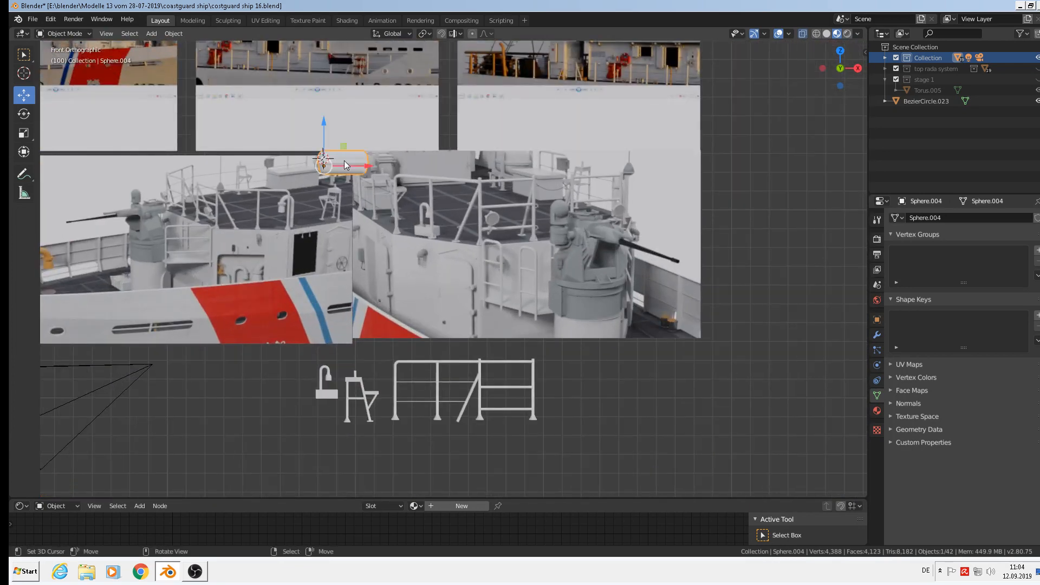
left_click_drag(326, 127, 326, 361)
left_click_drag(366, 398, 308, 393)
left_click(33, 19)
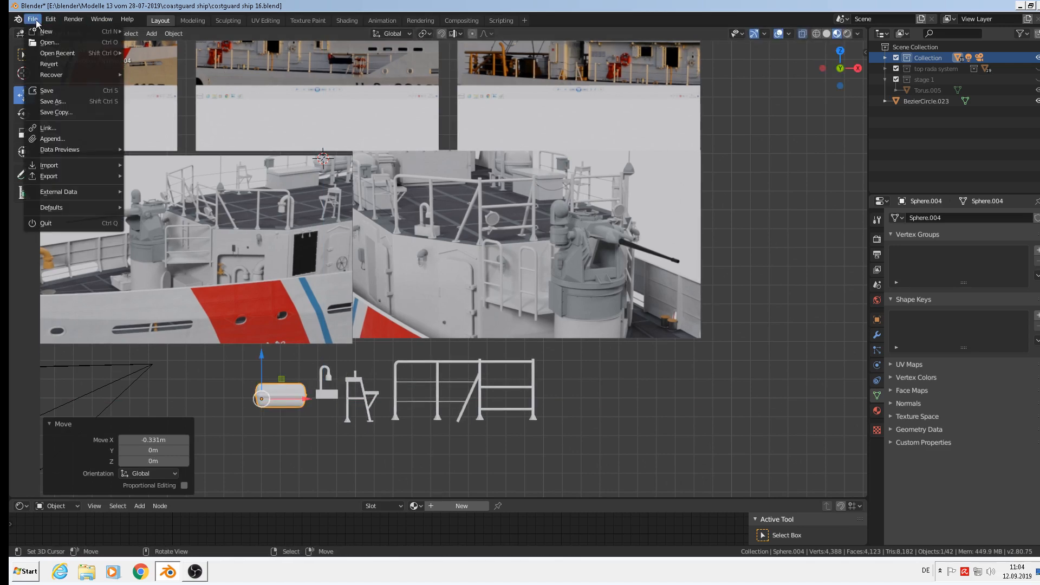
left_click(47, 90)
Examine the tank's support frame in the grey deck renders and in the coastguard ship side-view photo
scroll(523, 252, "up", 5)
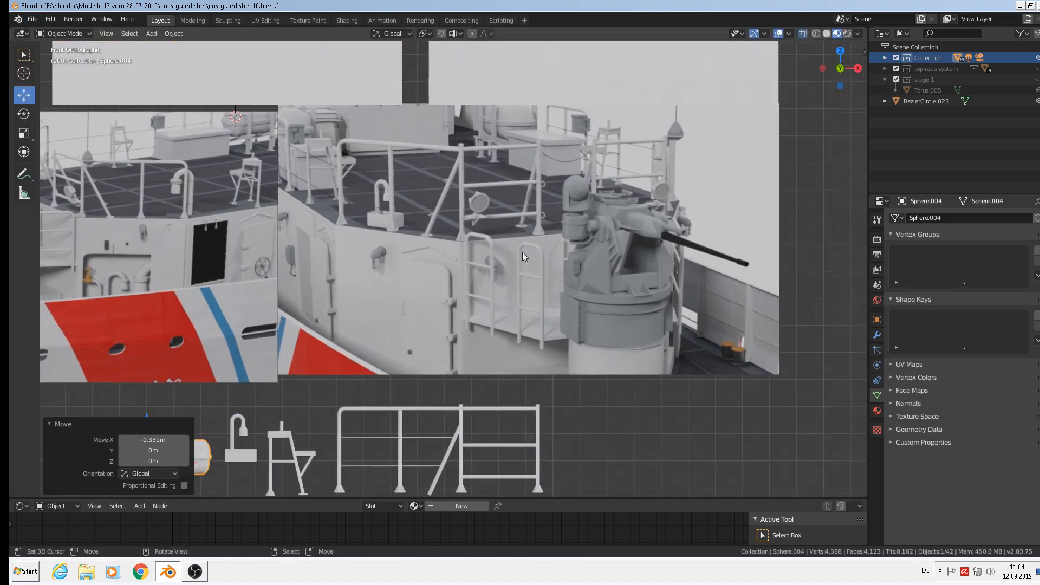
middle_click_drag(502, 161, 604, 235, "shift")
scroll(584, 154, "up", 4)
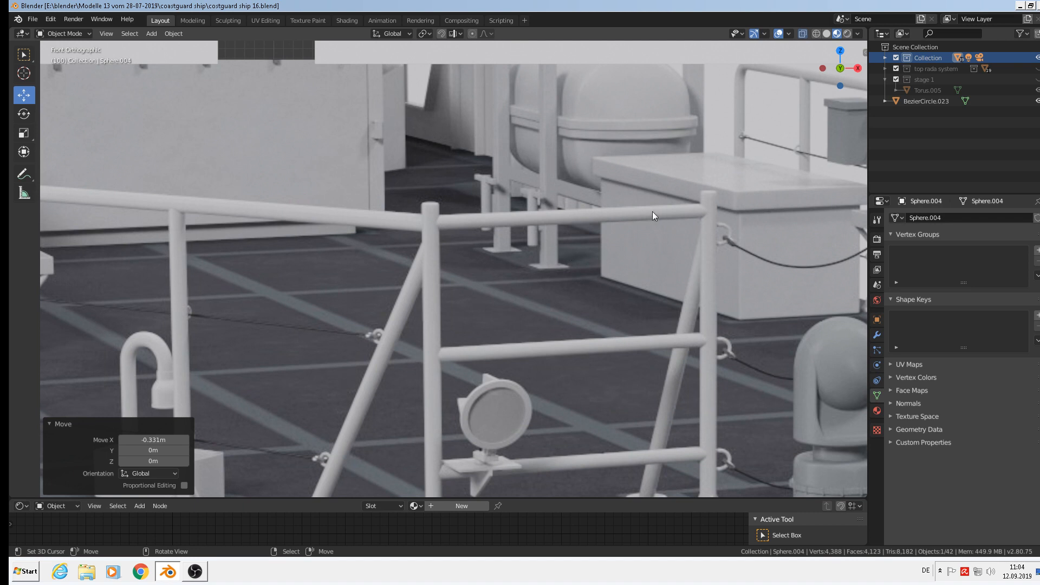
scroll(554, 173, "down", 3)
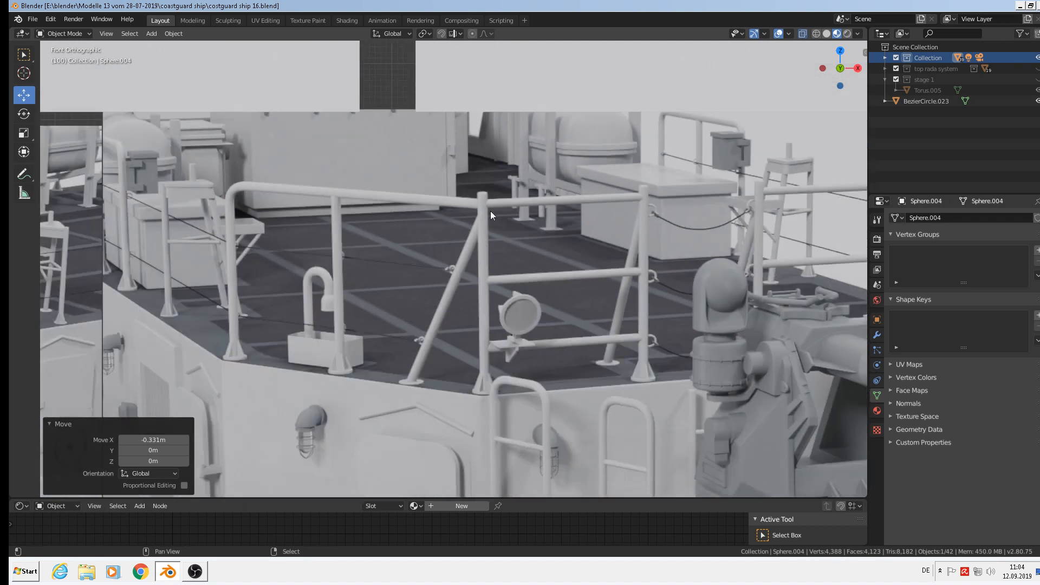
middle_click_drag(490, 210, 596, 186, "shift")
middle_click_drag(485, 240, 658, 248, "shift")
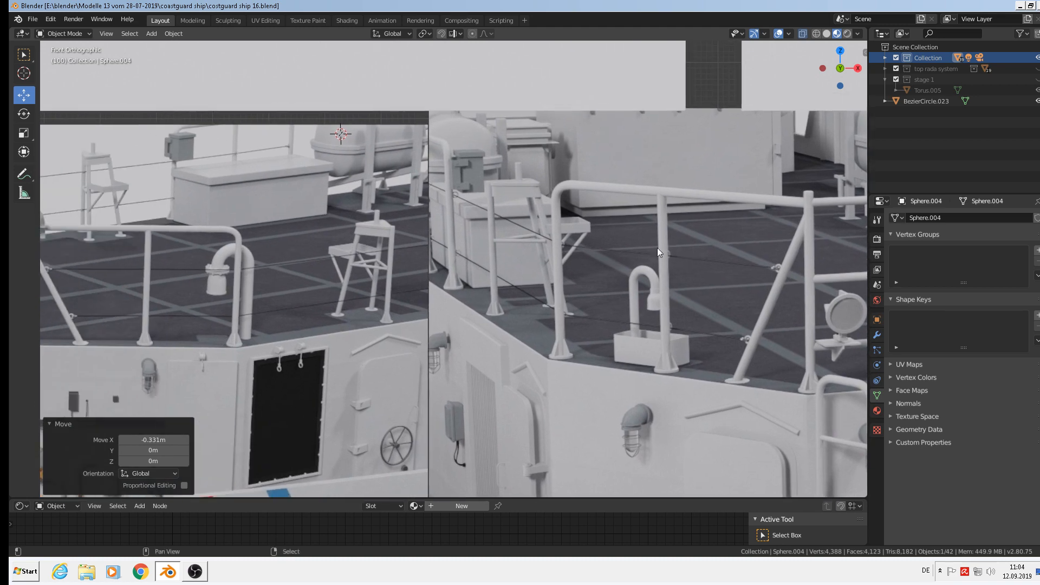
scroll(462, 232, "up", 3)
middle_click_drag(379, 197, 454, 245, "shift")
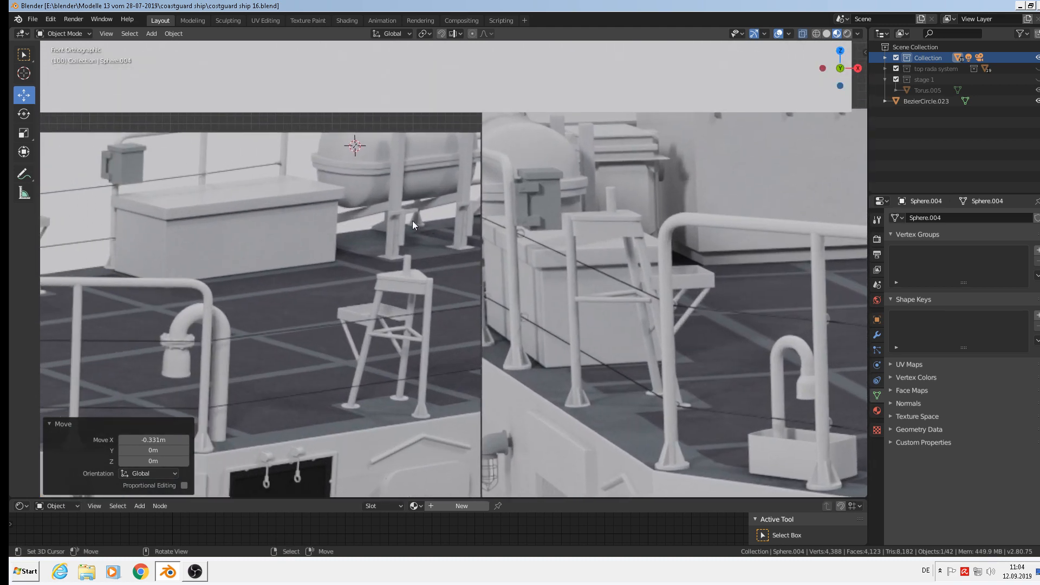
scroll(408, 219, "down", 7)
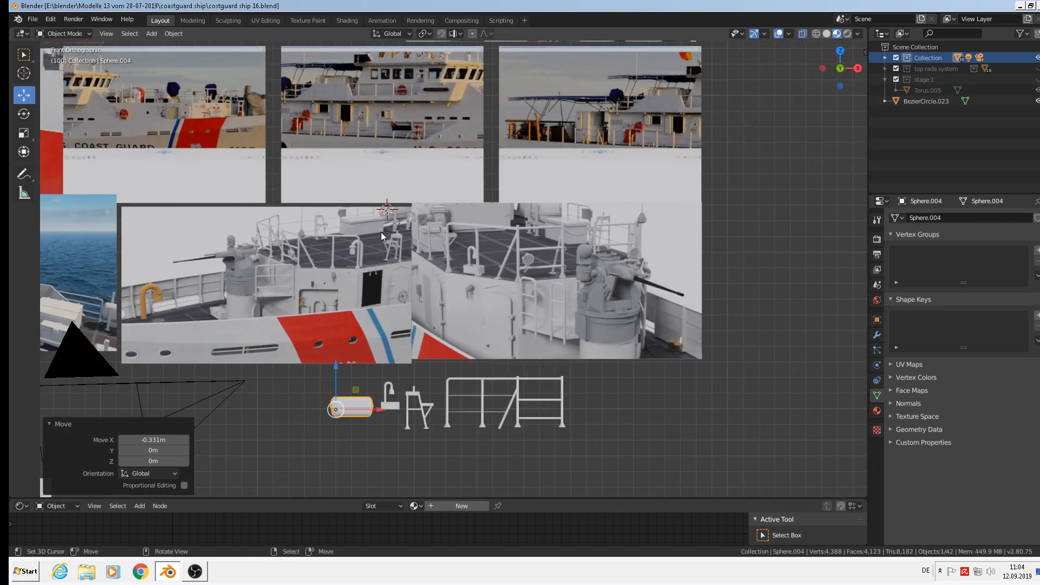
scroll(137, 96, "up", 10)
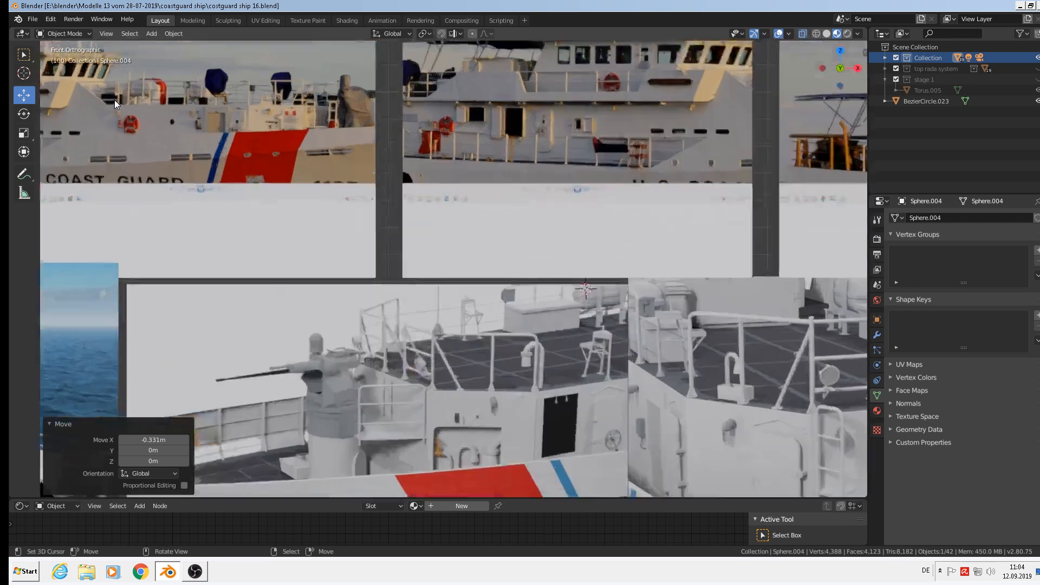
scroll(320, 203, "up", 3)
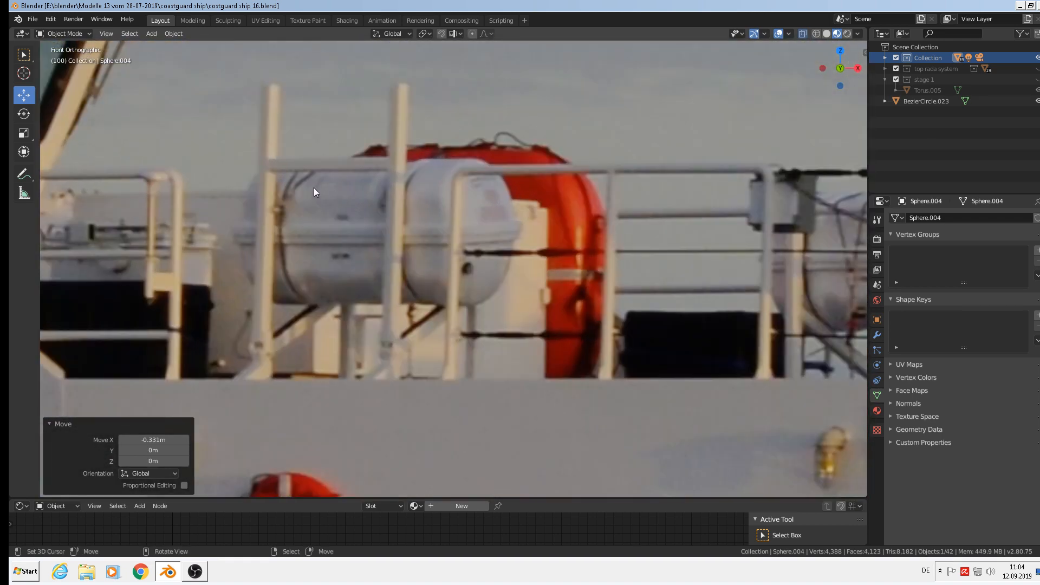
middle_click_drag(533, 285, 377, 231, "shift")
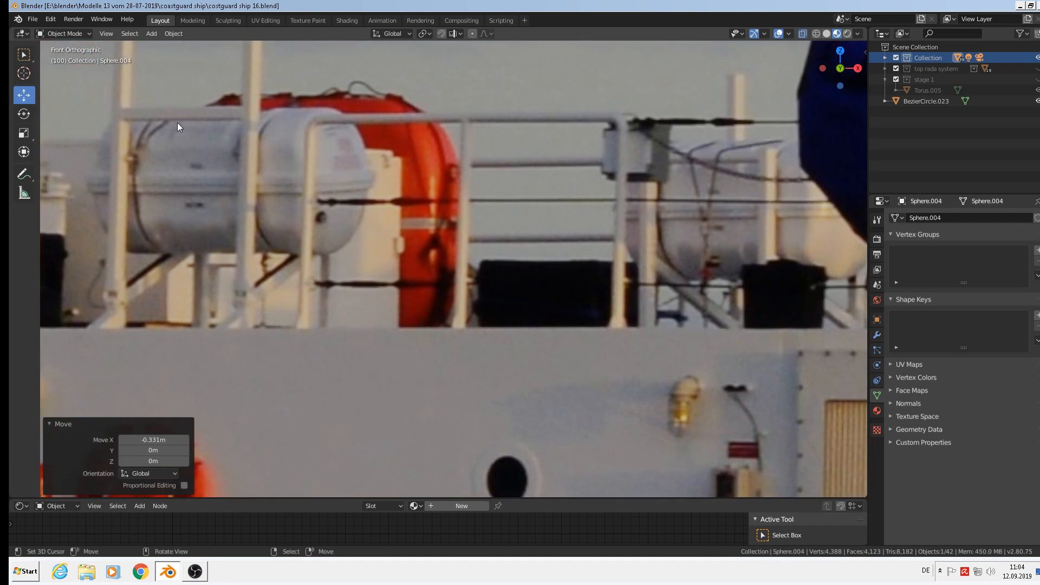
scroll(325, 319, "down", 3)
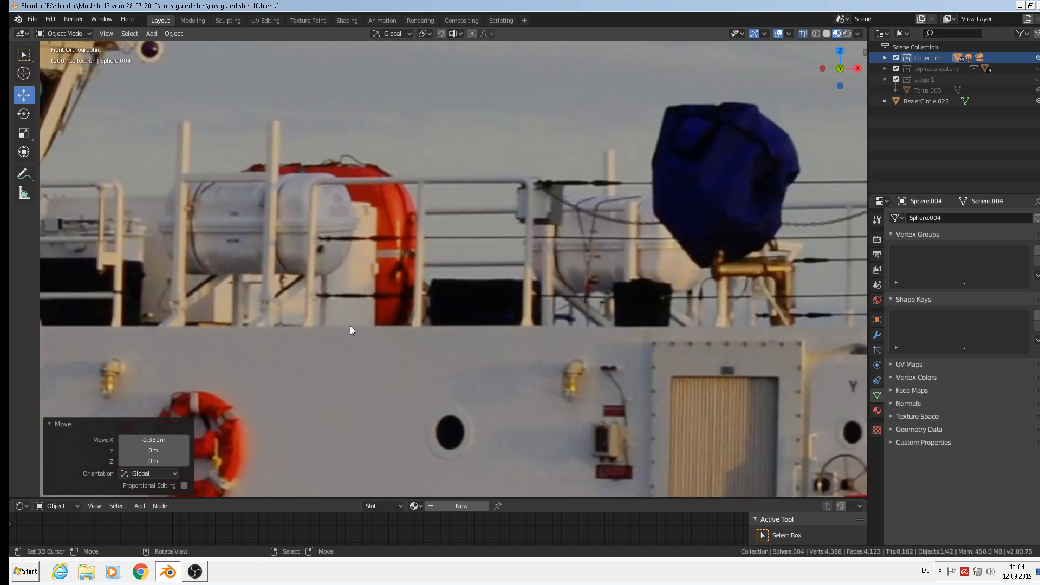
middle_click_drag(350, 326, 461, 317, "shift")
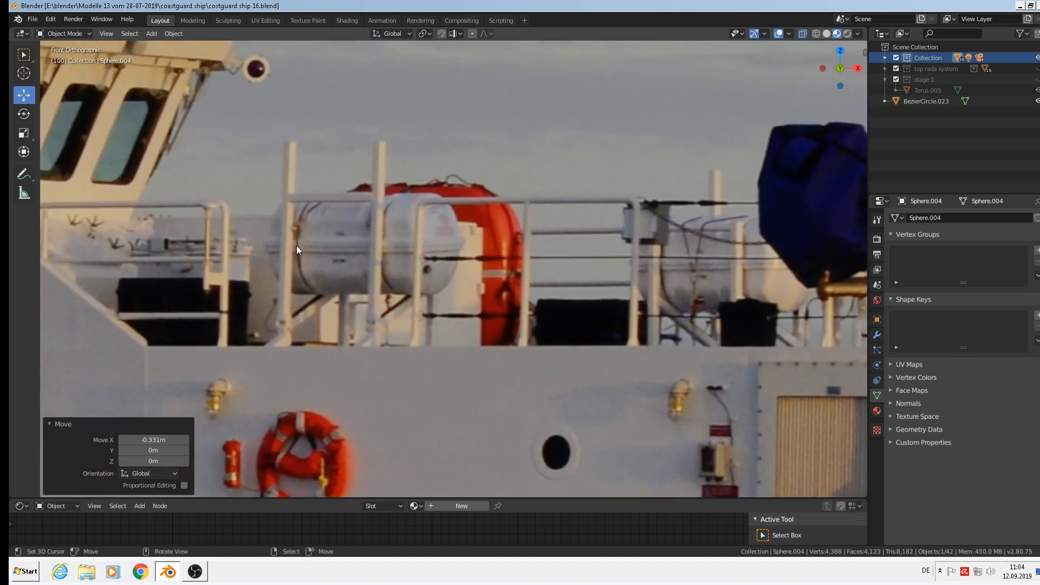
Add a cube over the first tank support post in the side-view photo and scale it by 0.014 and 0.225 to the post's width
left_click(151, 34)
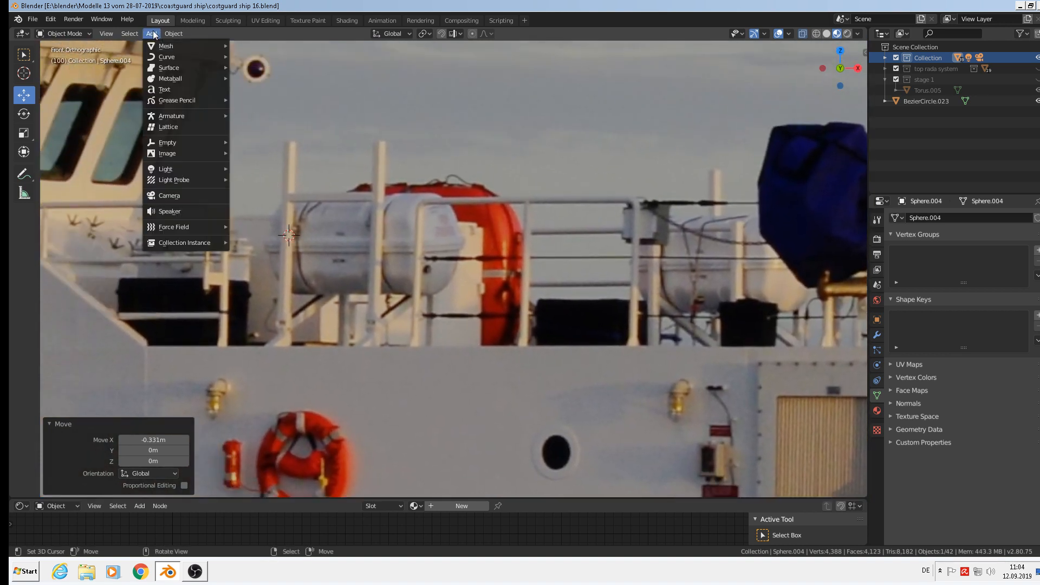
mouse_move(158, 48)
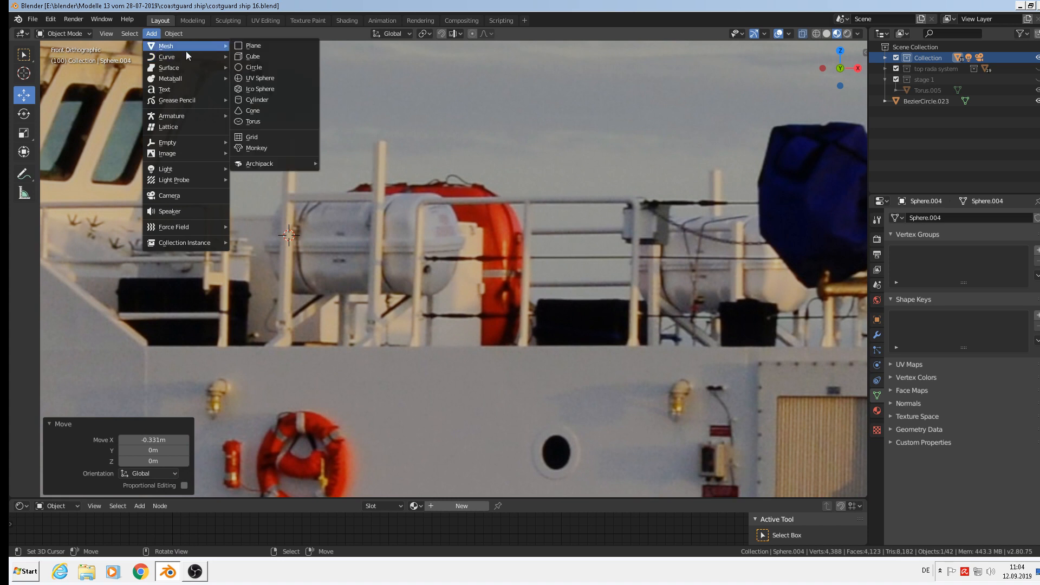
left_click(258, 56)
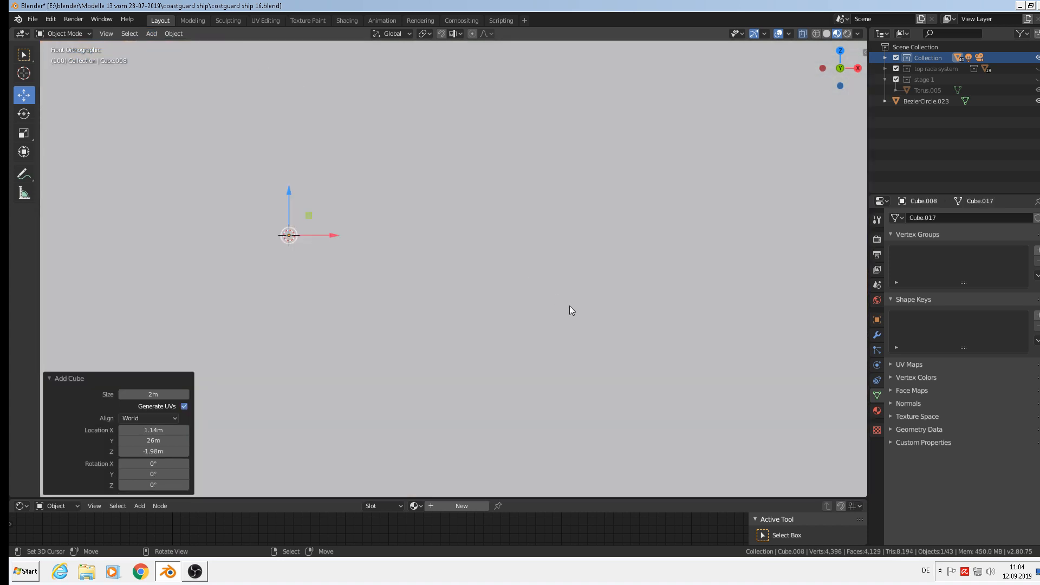
key("s")
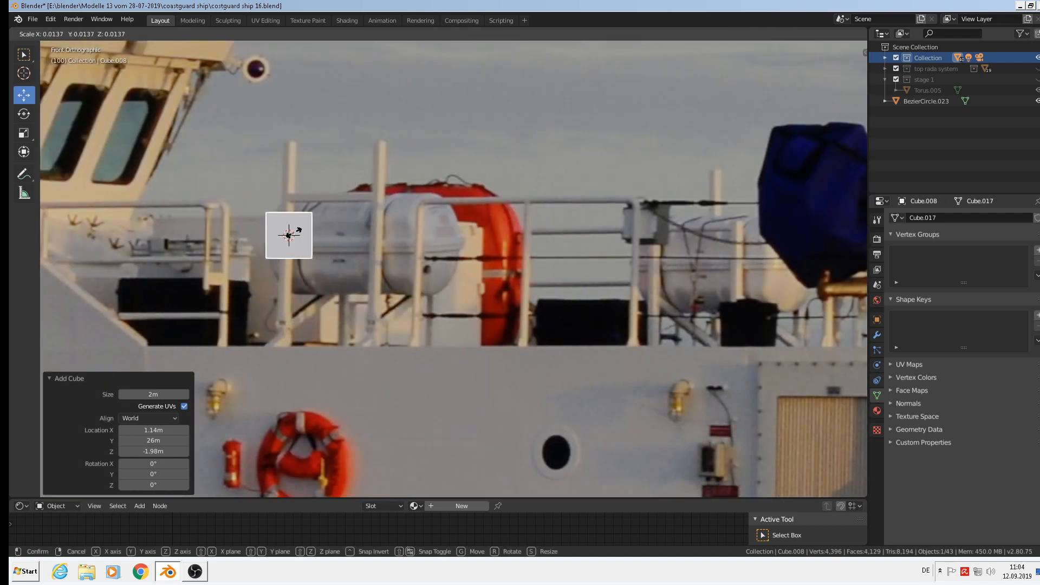
left_click(292, 238)
scroll(330, 289, "up", 4)
key("s")
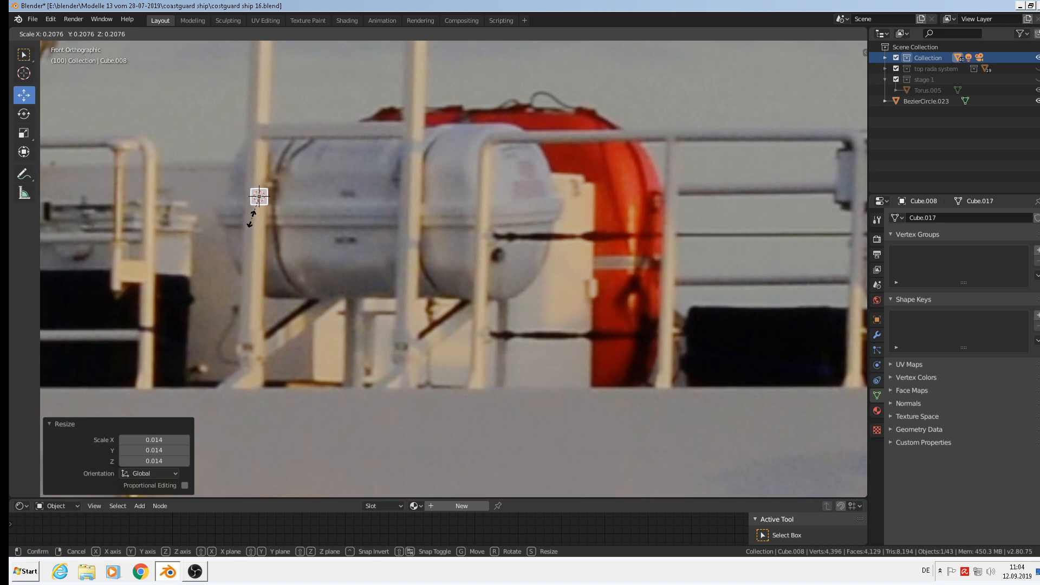
left_click(262, 222)
scroll(269, 227, "down", 2)
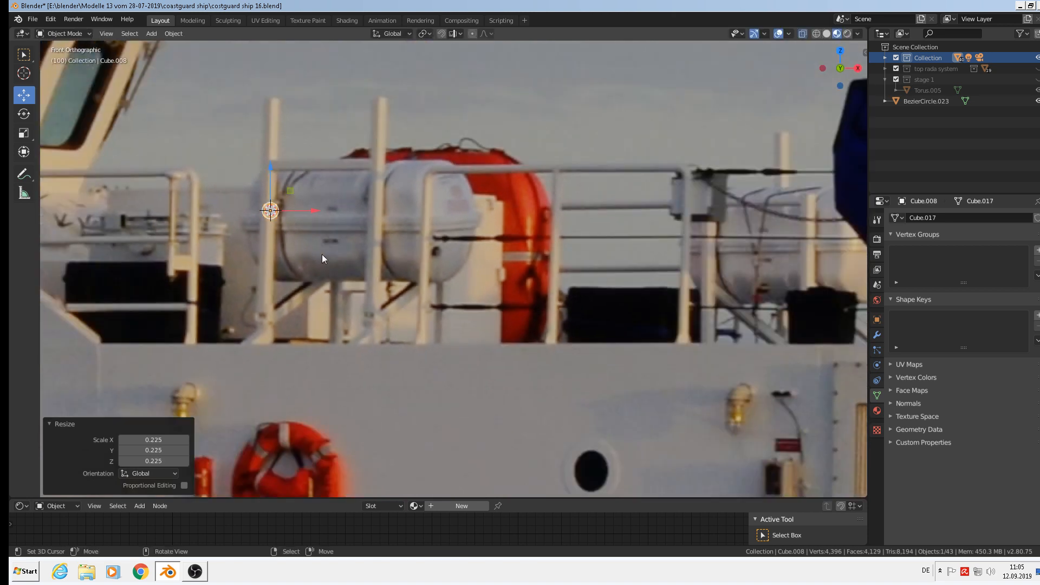
Stretch the cube along Z to the post's height and place a duplicate along X over the second support post
key("s")
key("z")
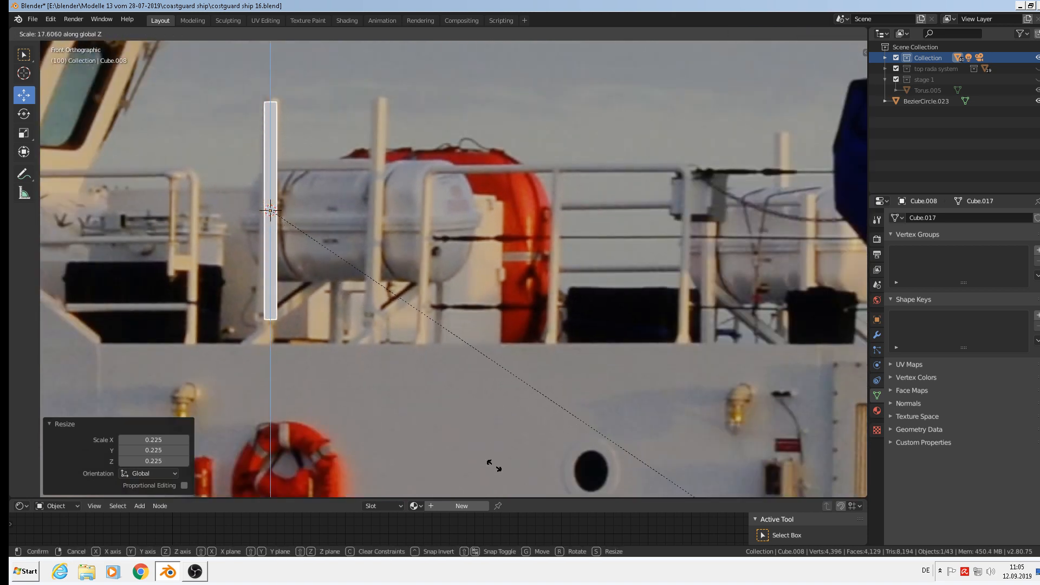
left_click(542, 53)
scroll(285, 213, "up", 1)
key("shift+d")
right_click(327, 223)
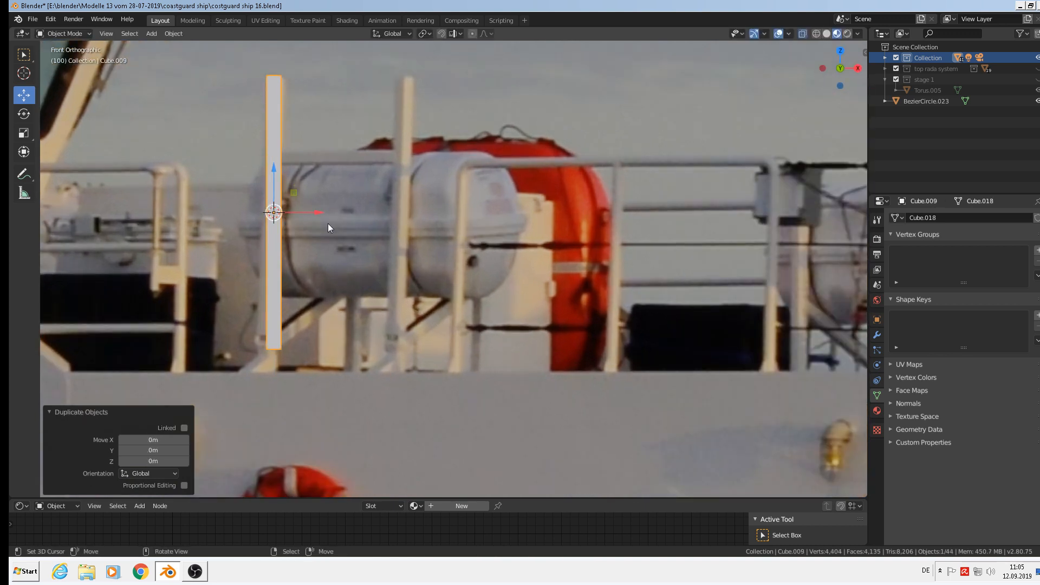
left_click_drag(323, 214, 383, 216)
Duplicate the second post and place the copy midway between the two posts, raised to the height of the photo's crossbar
key("shift+d")
right_click(441, 216)
left_click_drag(339, 179, 347, 117)
left_click_drag(386, 158, 379, 158)
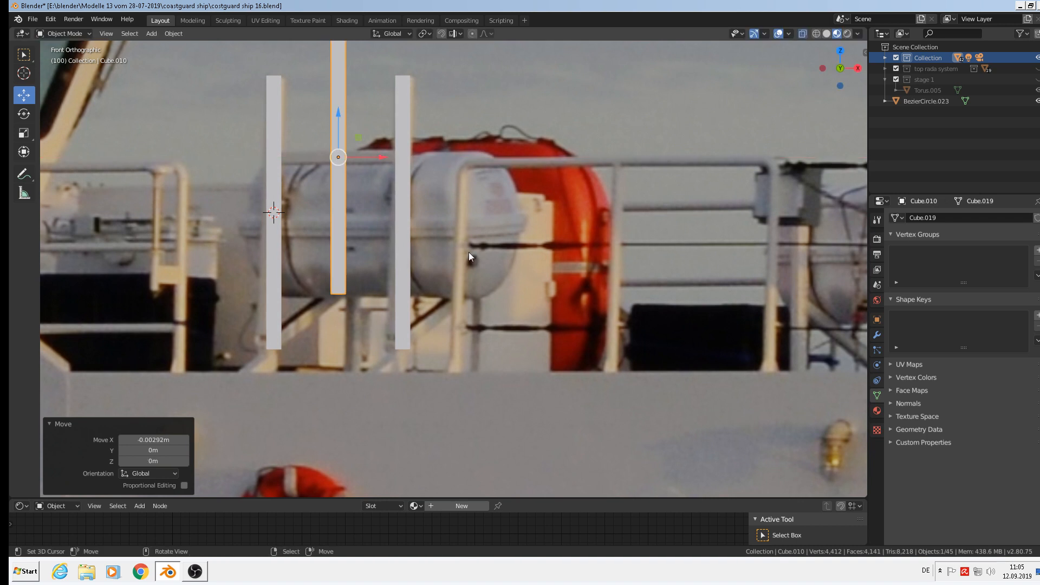
Rotate the middle copy 90° about Y and scale it by 0.501 along X so it forms a crossbar between the posts
type("ry90")
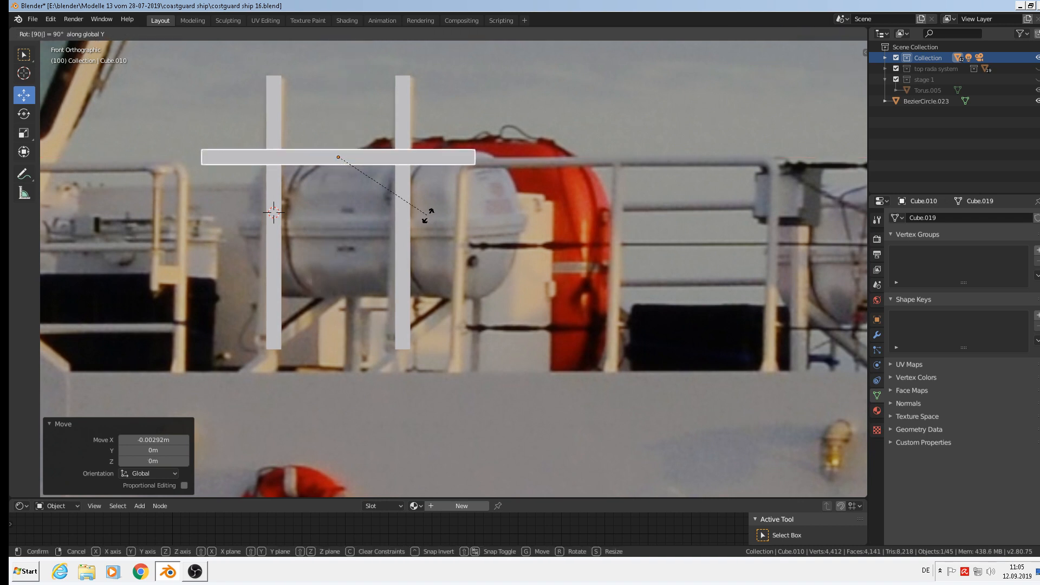
key("Return")
key("s")
key("x")
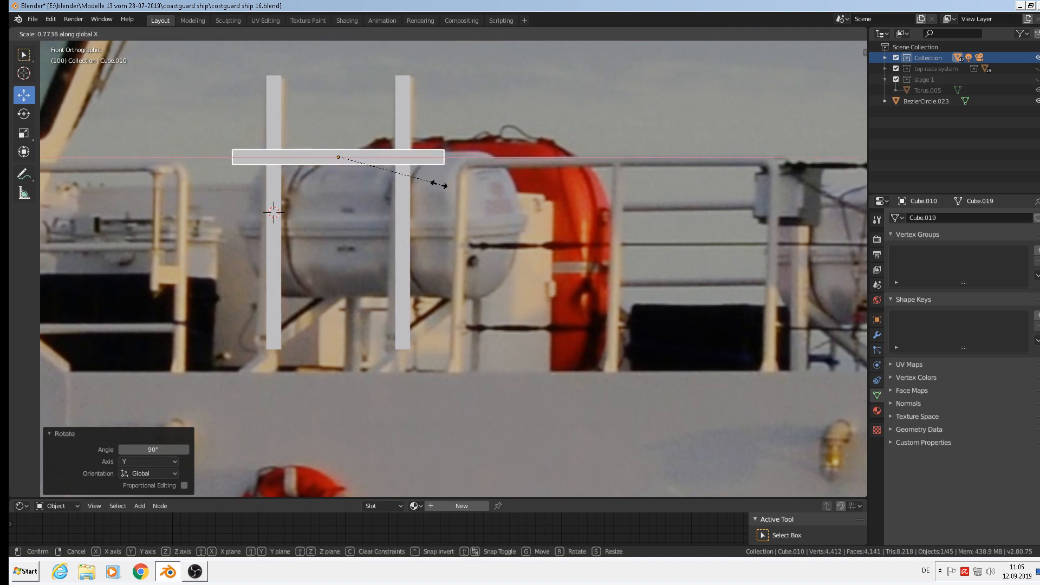
left_click(410, 176)
Select both posts and the crossbar and move them -0.29 m along Y, away from the reference image
scroll(413, 193, "down", 2)
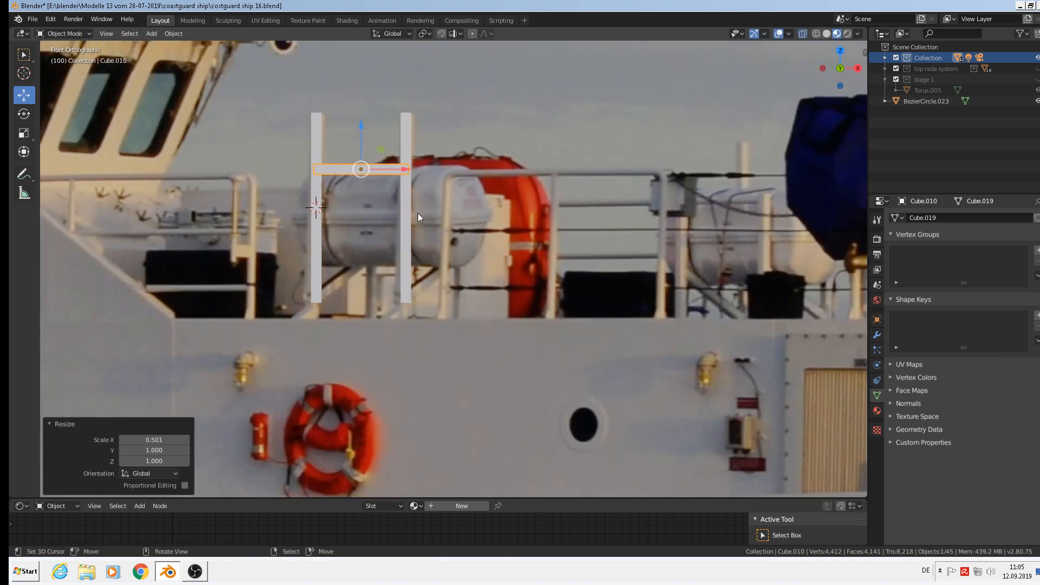
scroll(418, 213, "up", 1)
middle_click_drag(629, 272, 460, 286, "shift")
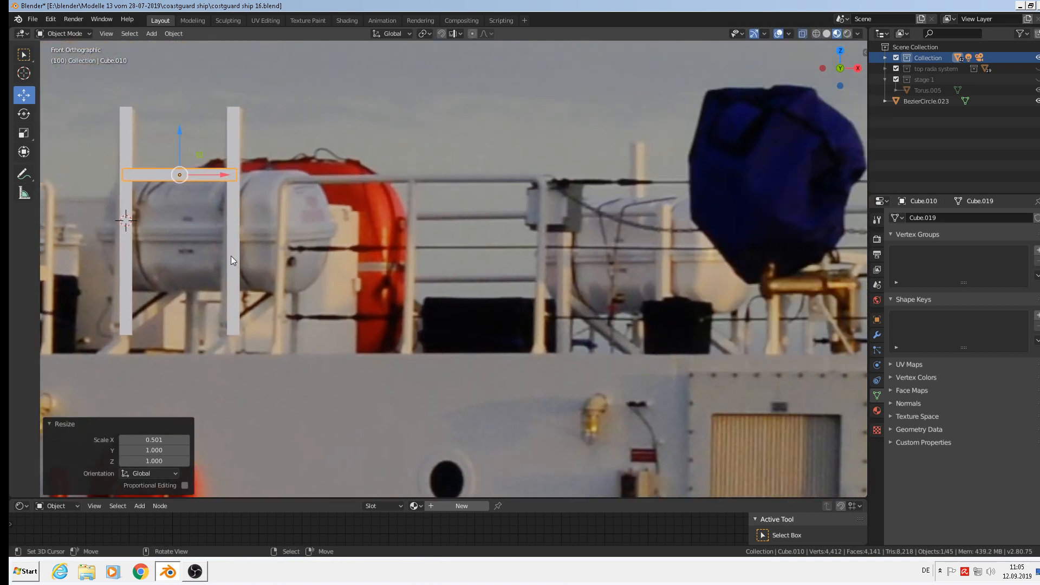
middle_click_drag(230, 256, 193, 240)
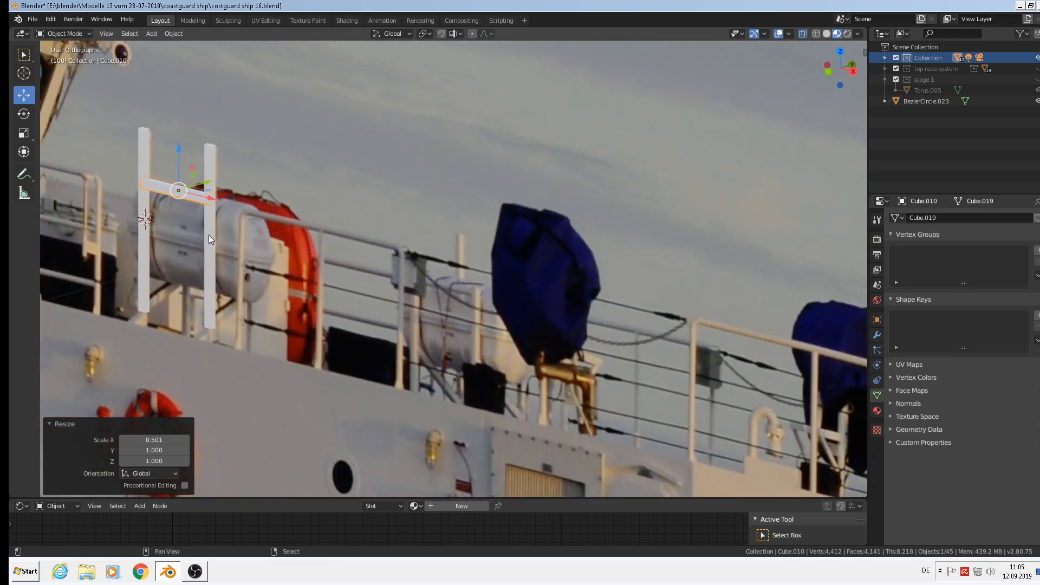
left_click(209, 235, "shift")
left_click(144, 219, "shift")
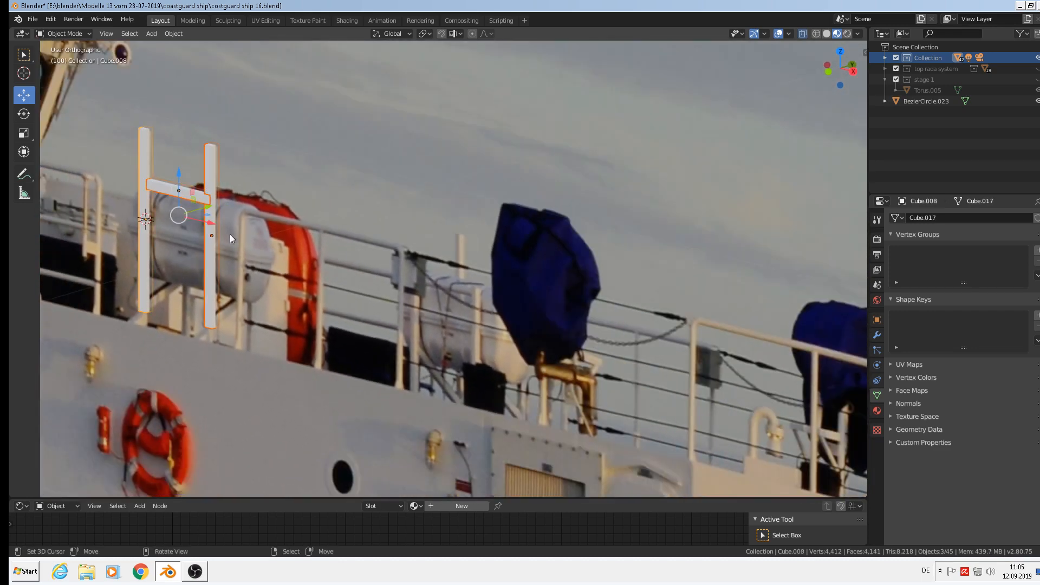
scroll(228, 236, "down", 3)
left_click_drag(238, 217, 86, 276)
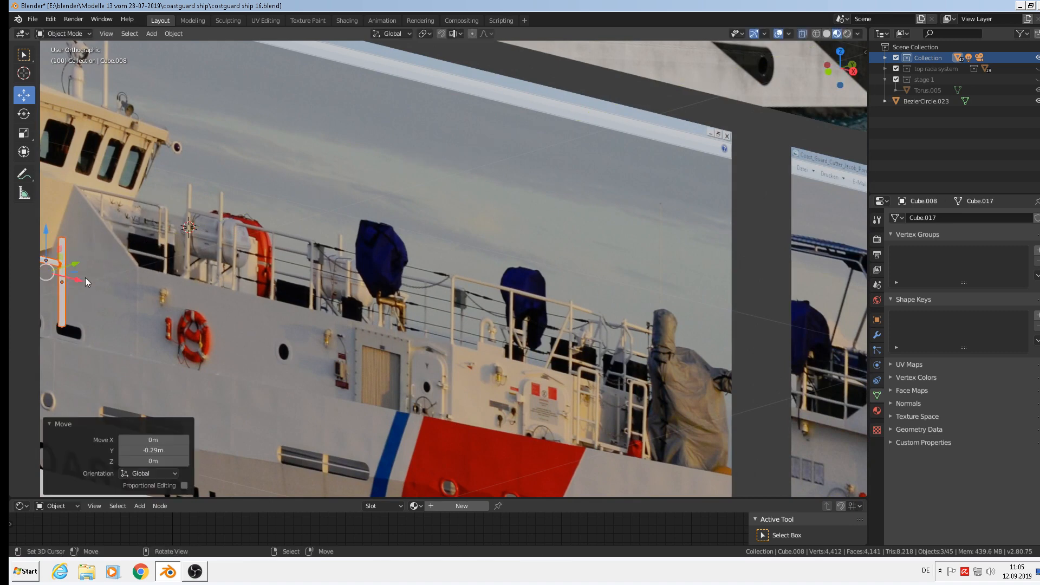
Duplicate the two posts without the crossbar and move the copies 0.0584 m along Y as the frame's rear posts
middle_click_drag(110, 280, 476, 266, "shift")
scroll(413, 239, "up", 3)
scroll(412, 239, "up", 2)
right_click(427, 232)
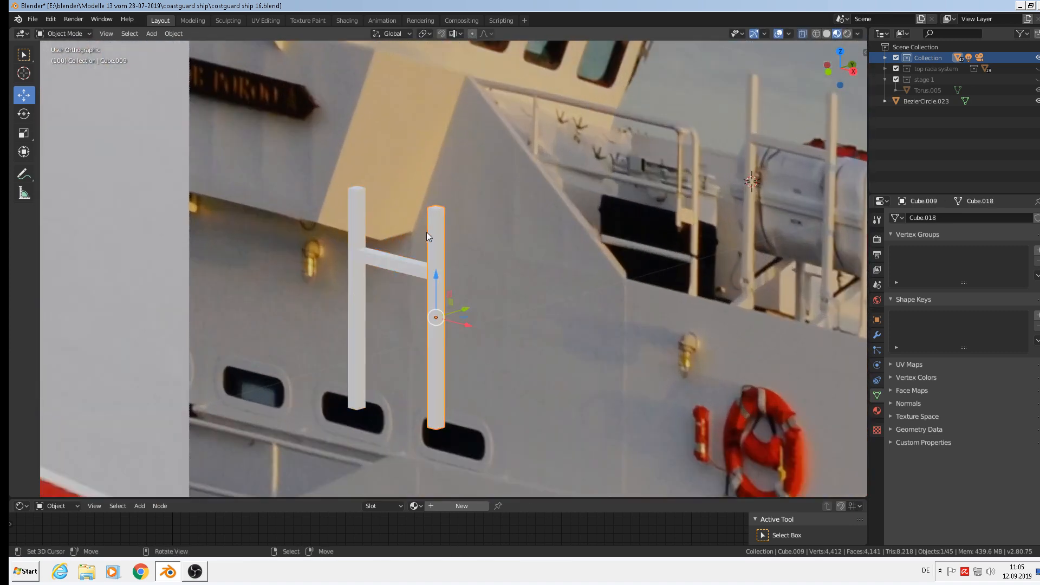
right_click(355, 221, "shift")
middle_click_drag(375, 280, 336, 290)
key("shift+d")
right_click(353, 287)
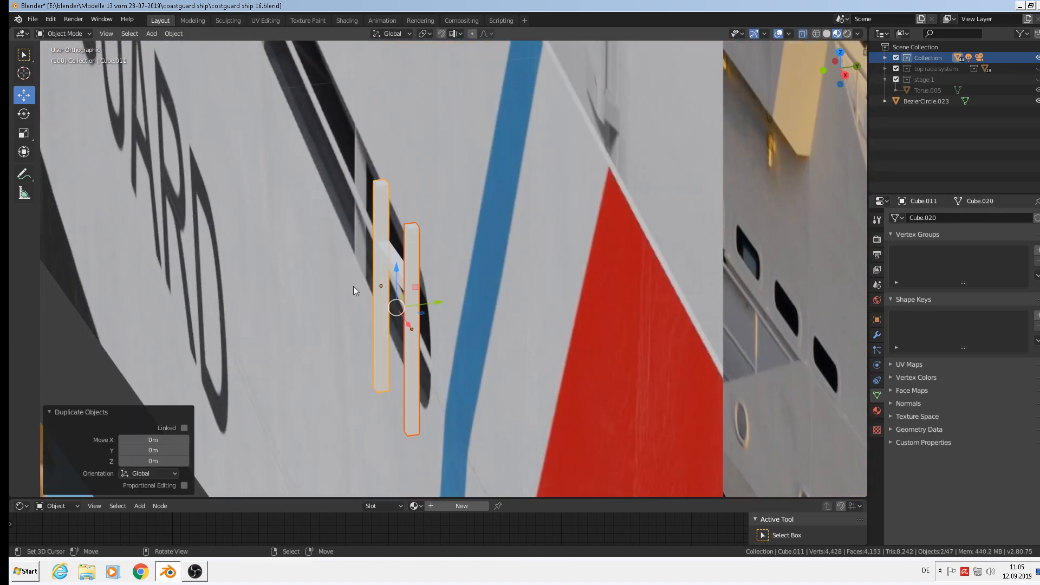
left_click_drag(438, 305, 547, 286)
middle_click_drag(547, 286, 573, 261)
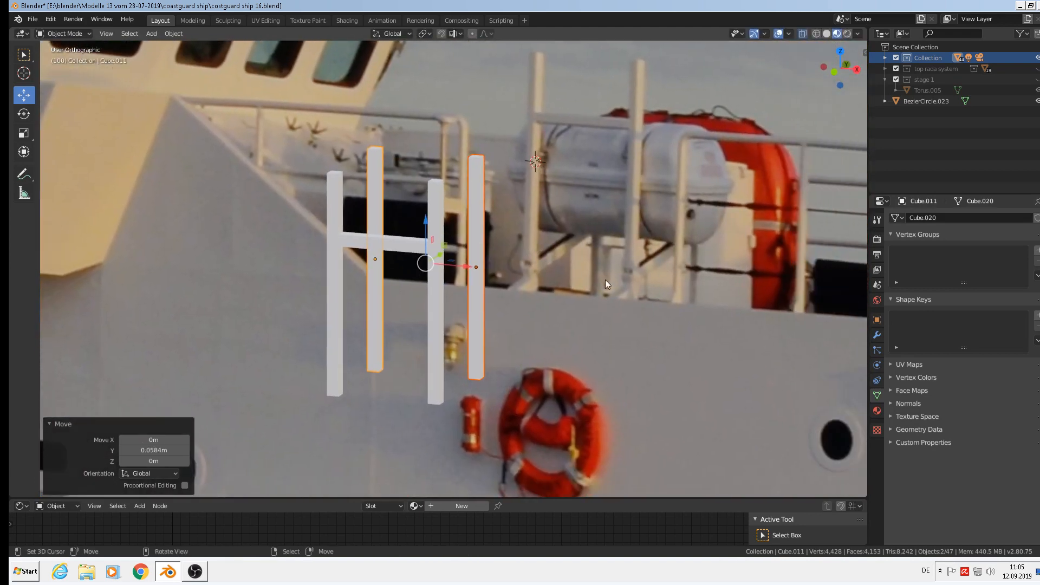
Select all four posts and the crossbar and move the frame 1.42 m along X to line up with the rounded tank
middle_click_drag(521, 297, 432, 285)
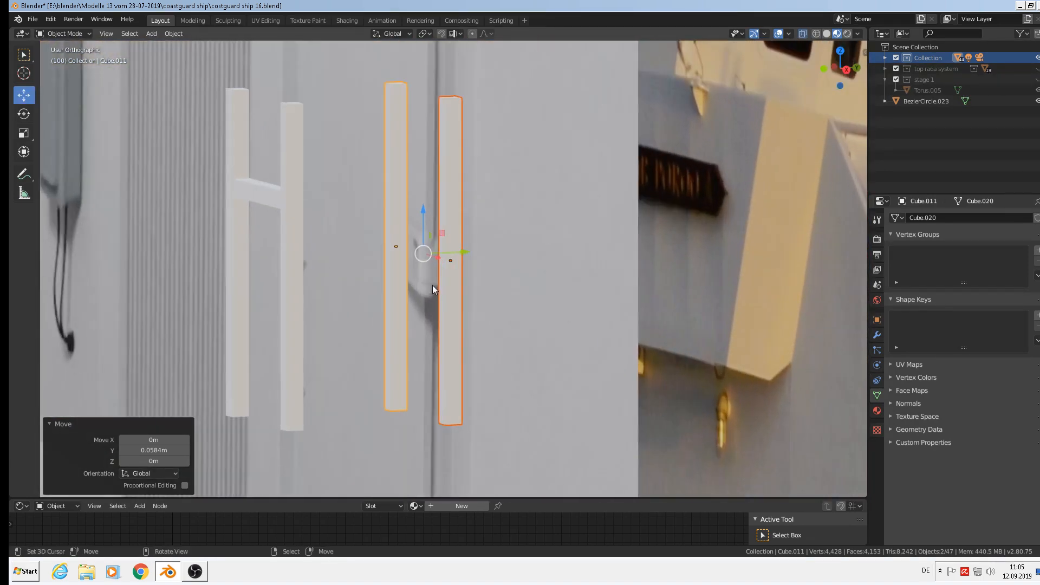
scroll(450, 274, "down", 4)
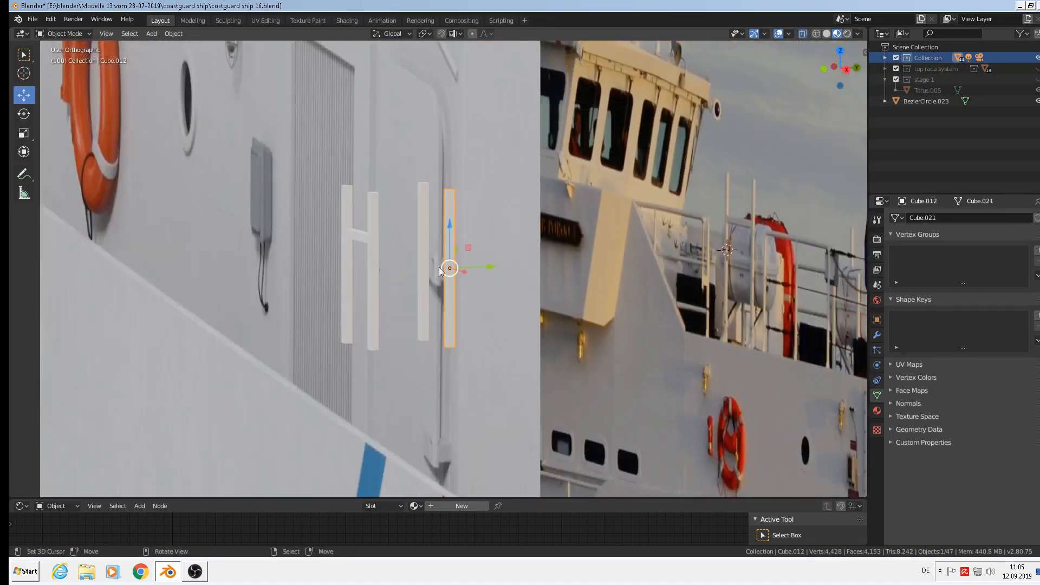
left_click(369, 242, "shift")
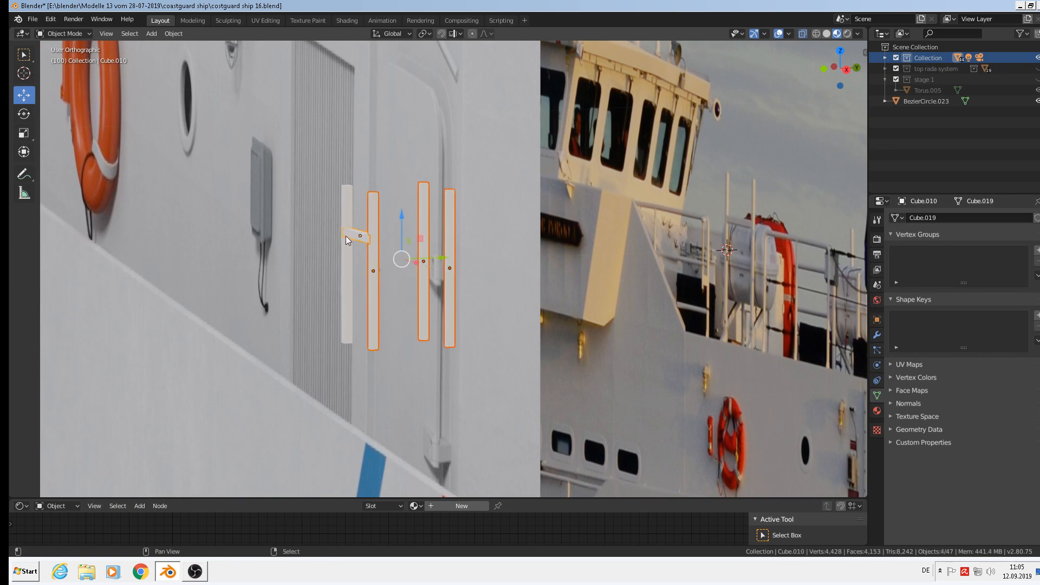
left_click(345, 235, "shift")
scroll(377, 298, "down", 4)
scroll(376, 297, "down", 3)
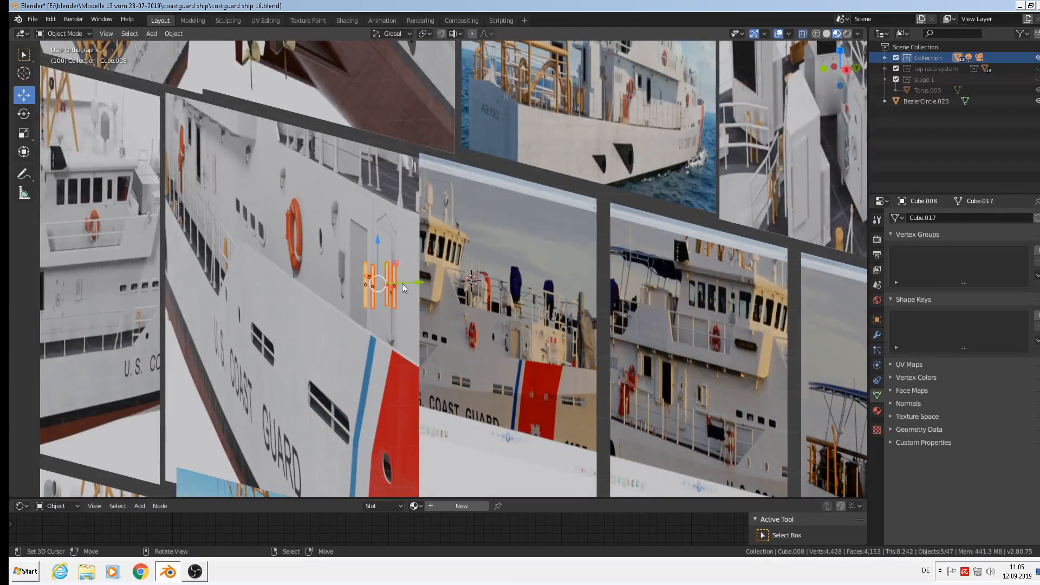
key("KP_7")
scroll(403, 283, "down", 4)
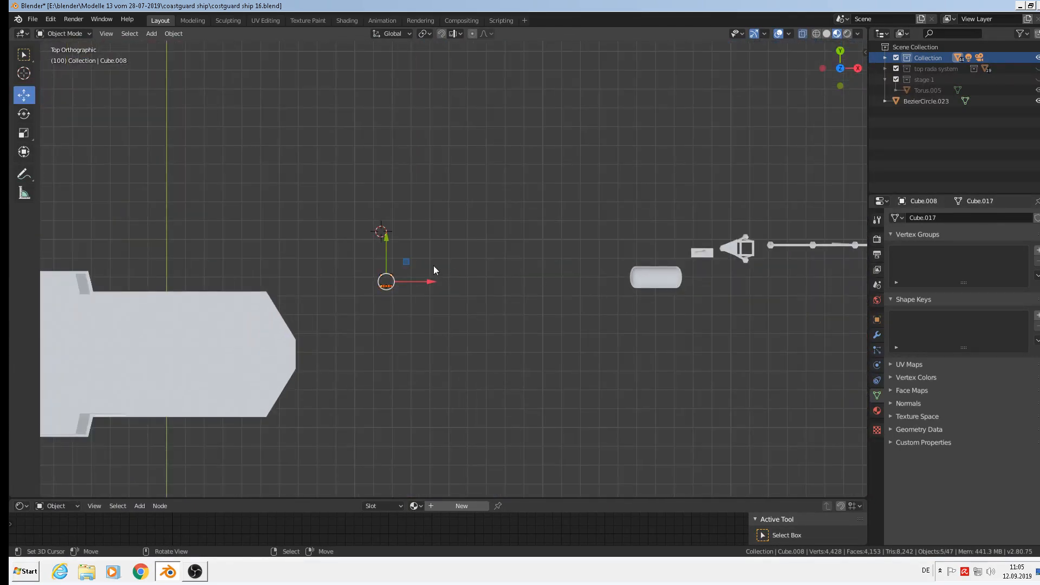
key("g")
key("x")
left_click(681, 309)
scroll(681, 311, "up", 6)
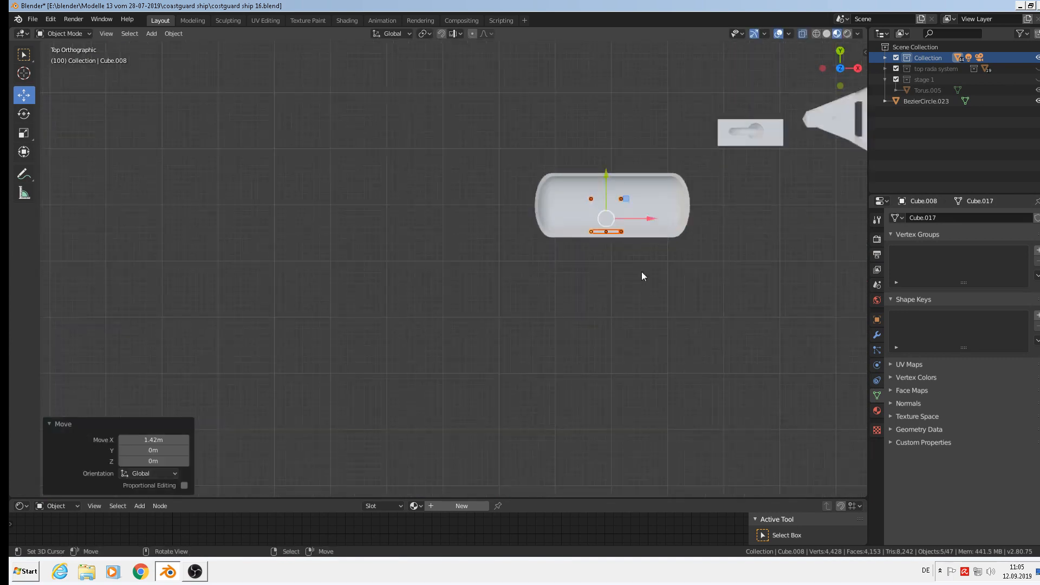
Enlarge the frame evenly so the posts stand on both sides of the tank and move it 0.00884 m along Y
scroll(631, 265, "up", 4)
key("s")
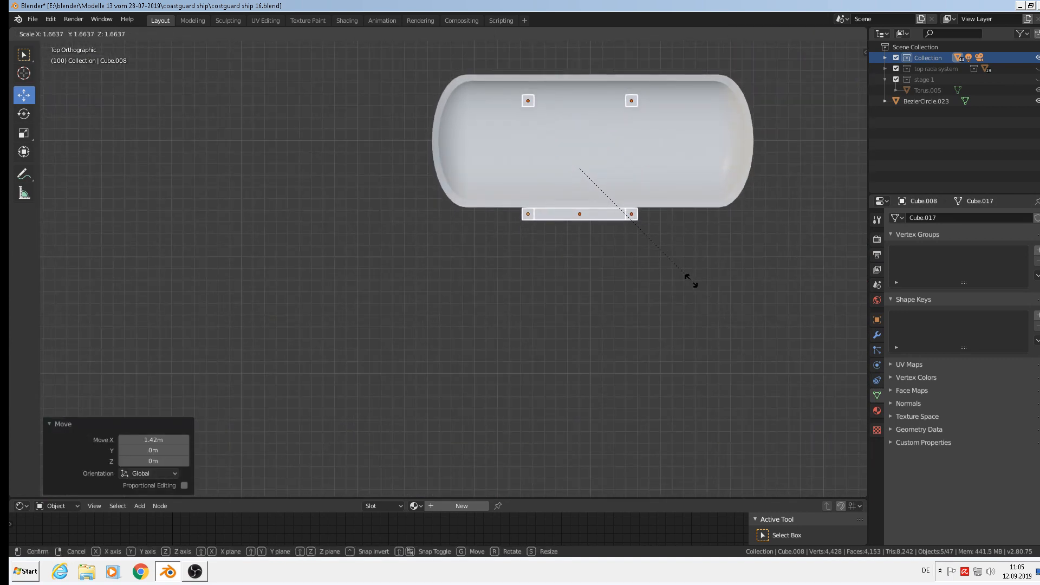
left_click(710, 290)
left_click_drag(580, 127, 580, 117)
Lower the frame 2.02 m along Z to the tank's height and scale it evenly by 1.159
middle_click_drag(618, 266, 528, 301)
key("KP_1")
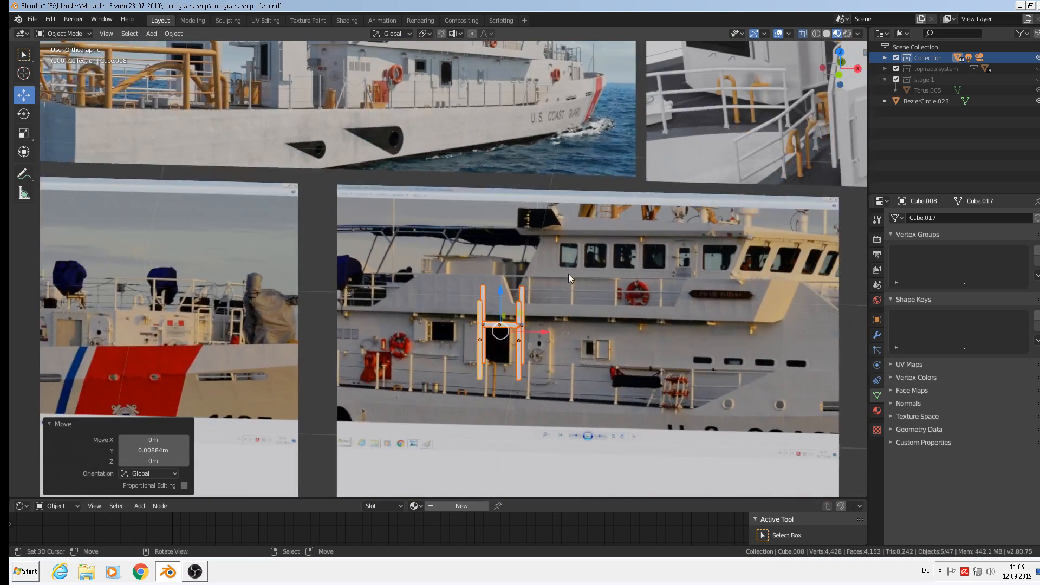
scroll(568, 274, "down", 4)
scroll(569, 336, "down", 4)
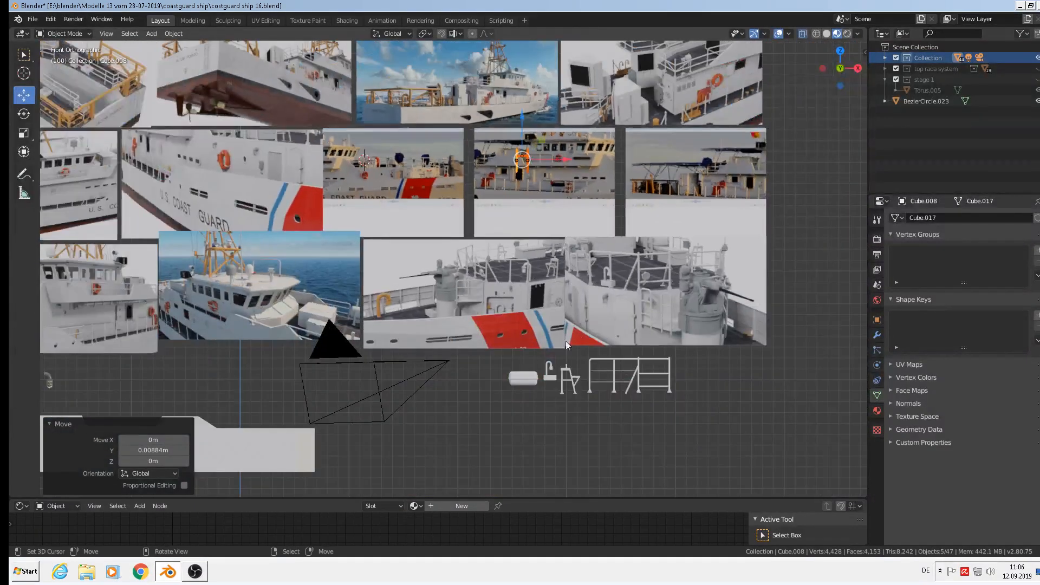
left_click_drag(516, 130, 536, 353)
scroll(532, 379, "up", 10)
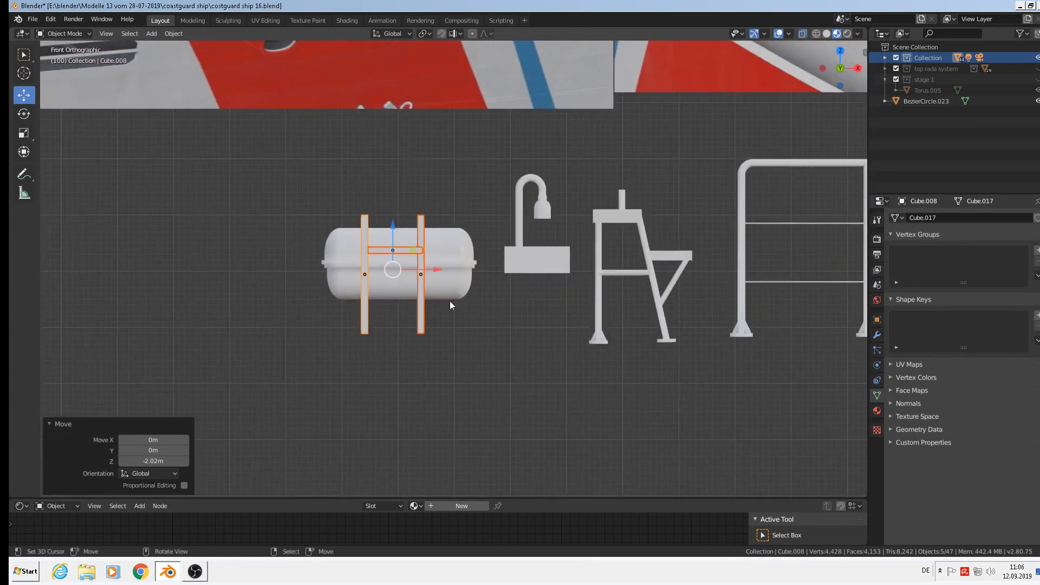
mouse_move(452, 301)
middle_mouse_down()
mouse_move(382, 317)
mouse_move(363, 349)
mouse_move(351, 330)
mouse_move(453, 313)
middle_mouse_up()
key("s")
left_click(483, 323)
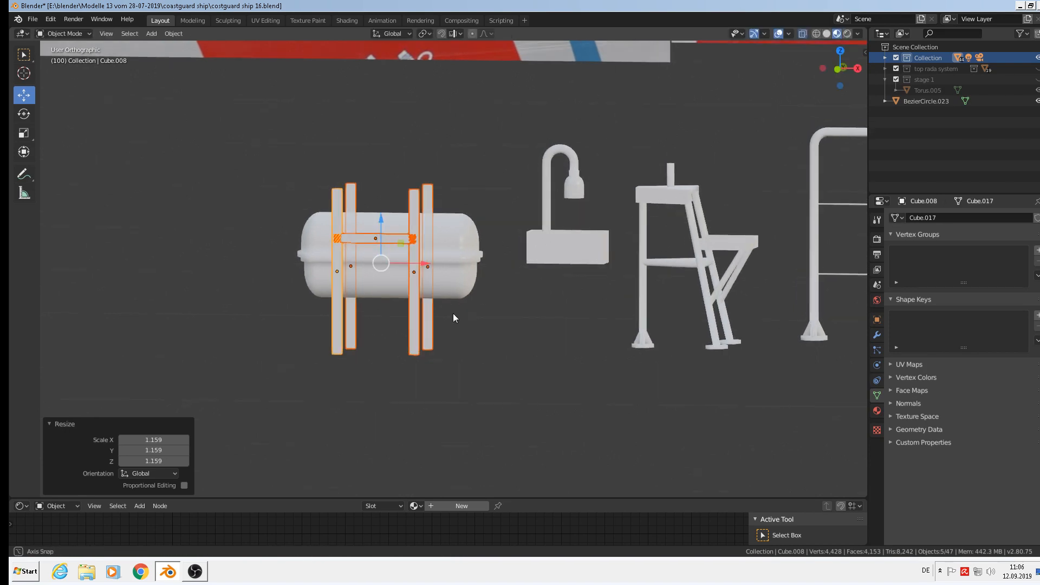
Select the front and rear posts on the right side of the tank and move them 0.0337 m along X
scroll(453, 305, "up", 1)
key("KP_1")
scroll(437, 295, "up", 2)
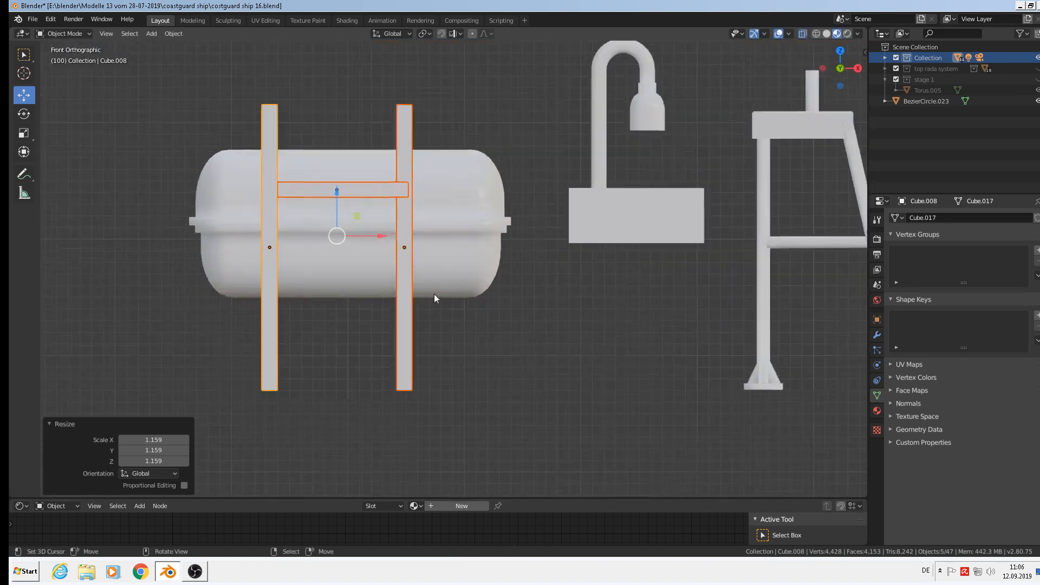
left_click(408, 234)
middle_click_drag(408, 234, 392, 90)
key("shift+d")
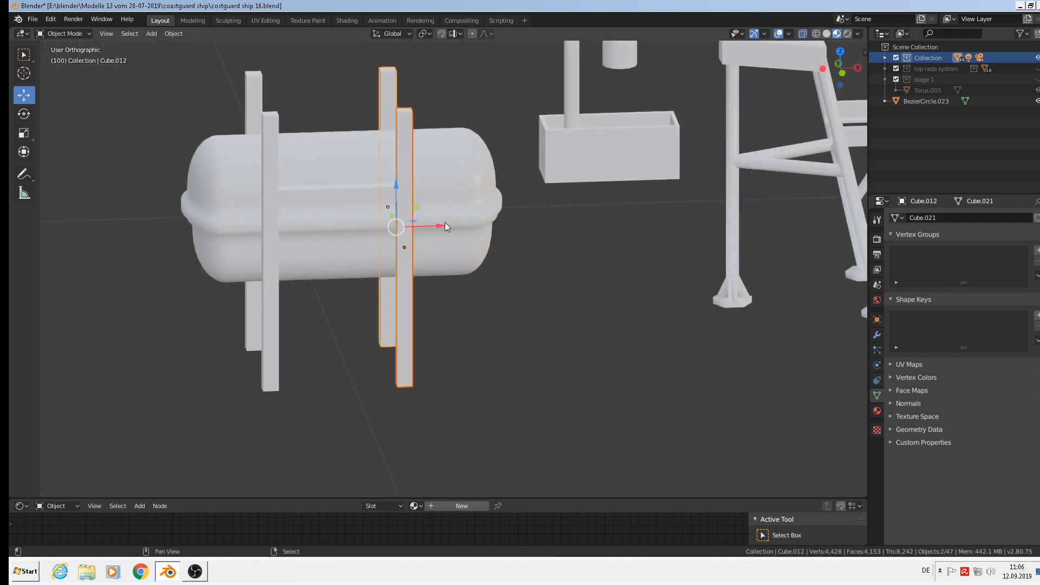
key("x")
left_click(483, 230)
key("KP_1")
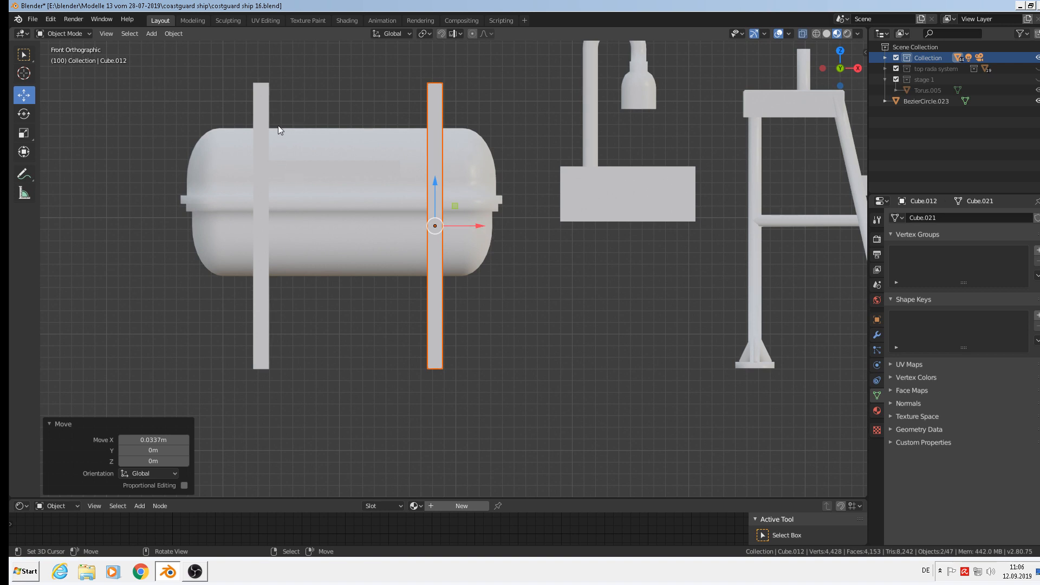
Select the front and rear posts on the left side of the tank and move them -0.00837 m along X
left_click(265, 109)
middle_click_drag(265, 109, 274, 123)
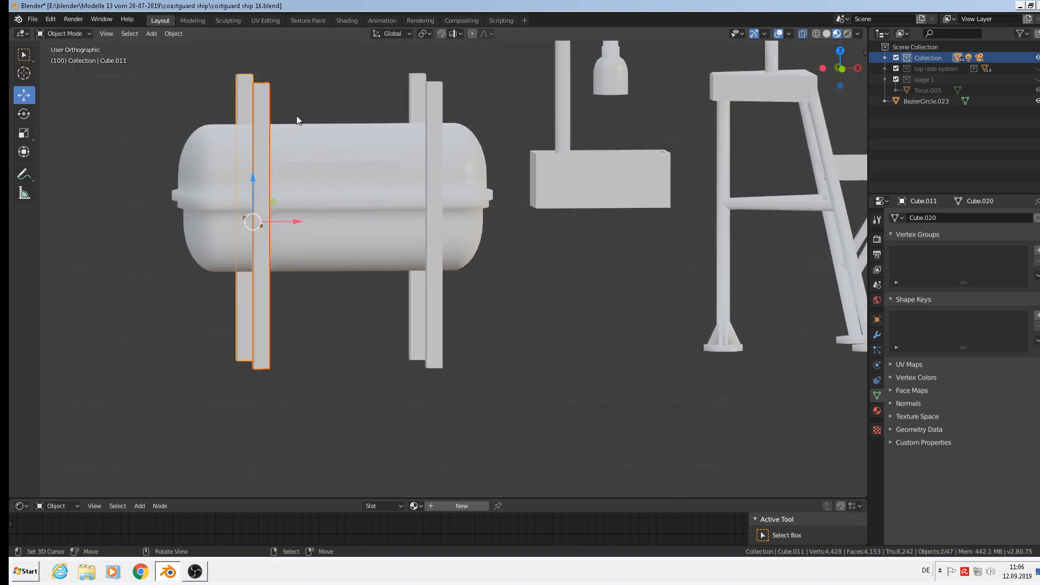
key("KP_1")
key("g")
key("x")
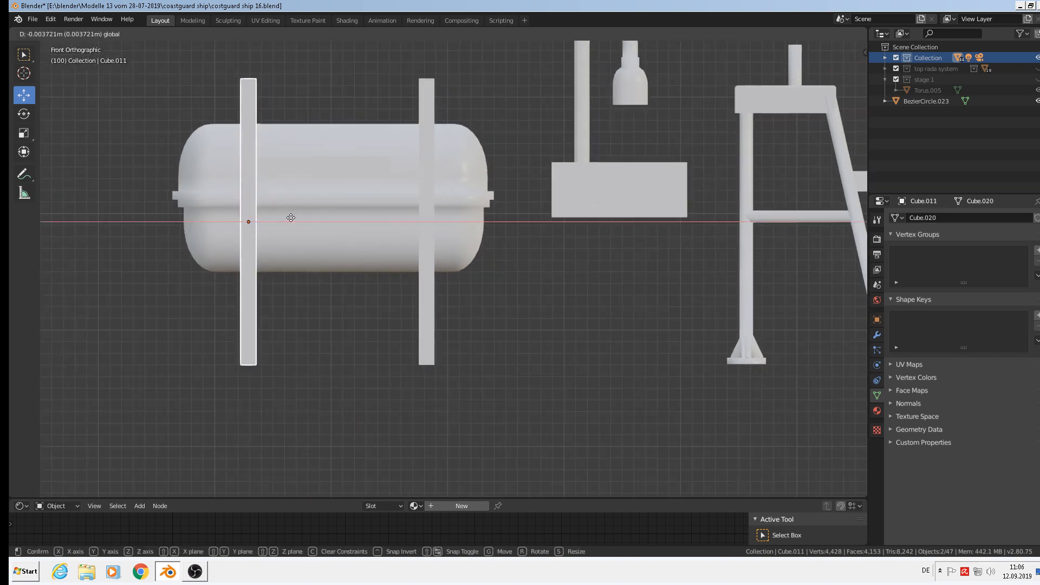
left_click(295, 218)
Scale the front crossbar by 1.295 along X and move it 0.0117 m along X so it spans both front posts
middle_click_drag(304, 219, 346, 246)
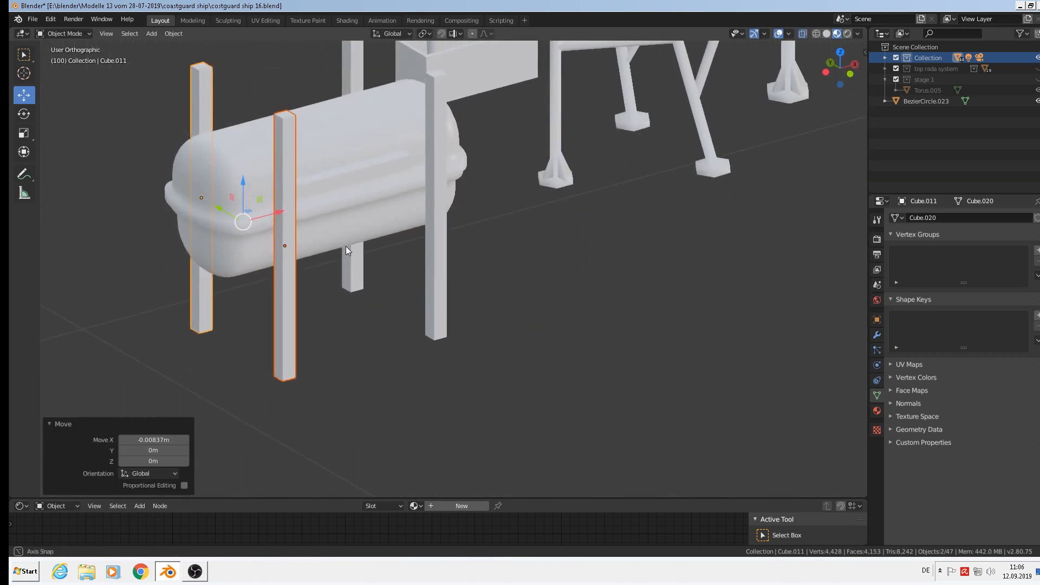
scroll(349, 245, "up", 2)
left_click(350, 168)
mouse_move(350, 167)
middle_mouse_down()
mouse_move(421, 210)
mouse_move(341, 161)
middle_mouse_up()
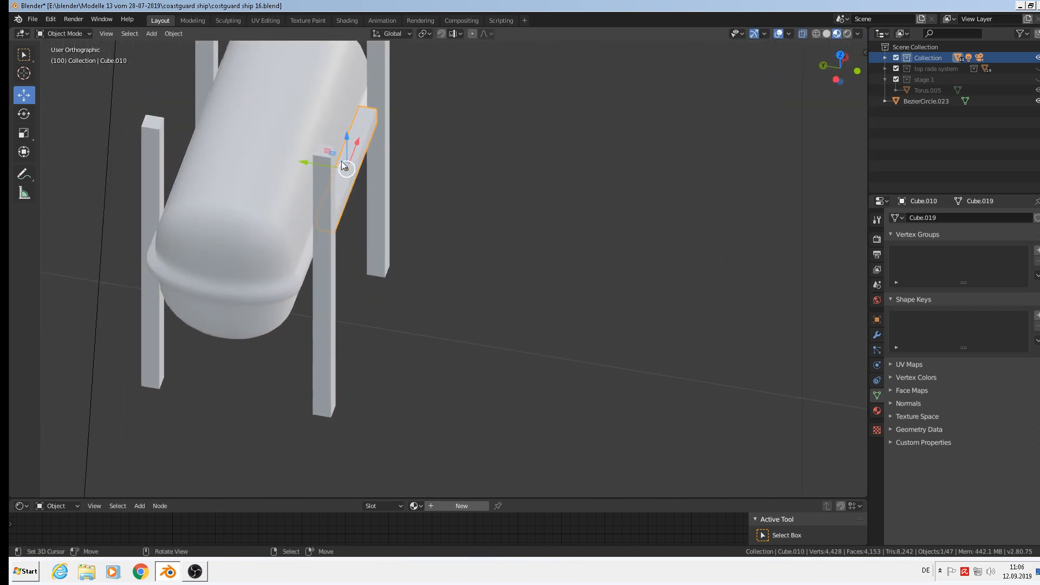
middle_click_drag(353, 204, 247, 159)
key("s")
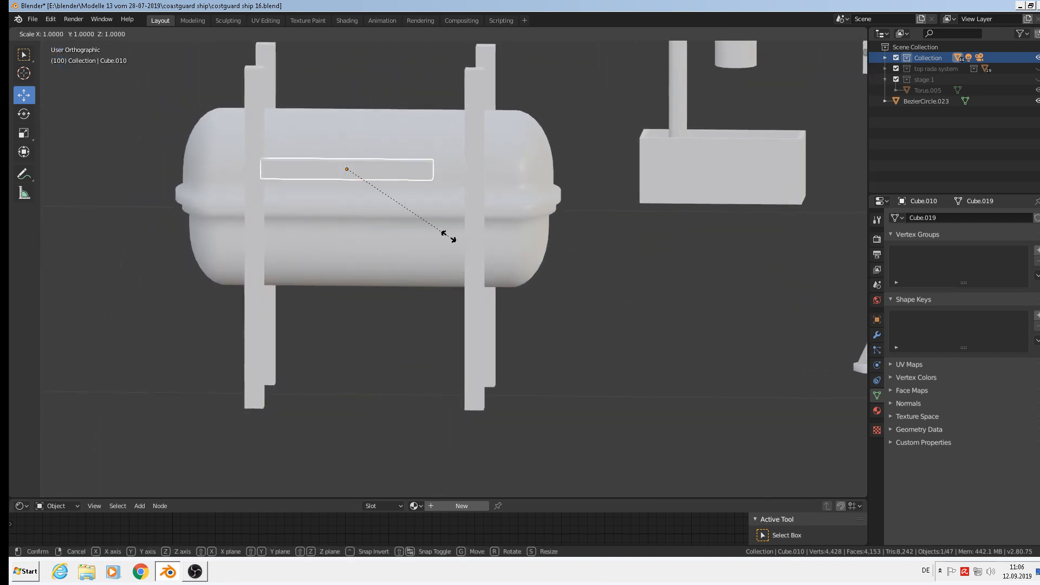
key("x")
left_click(491, 248)
key("g")
key("x")
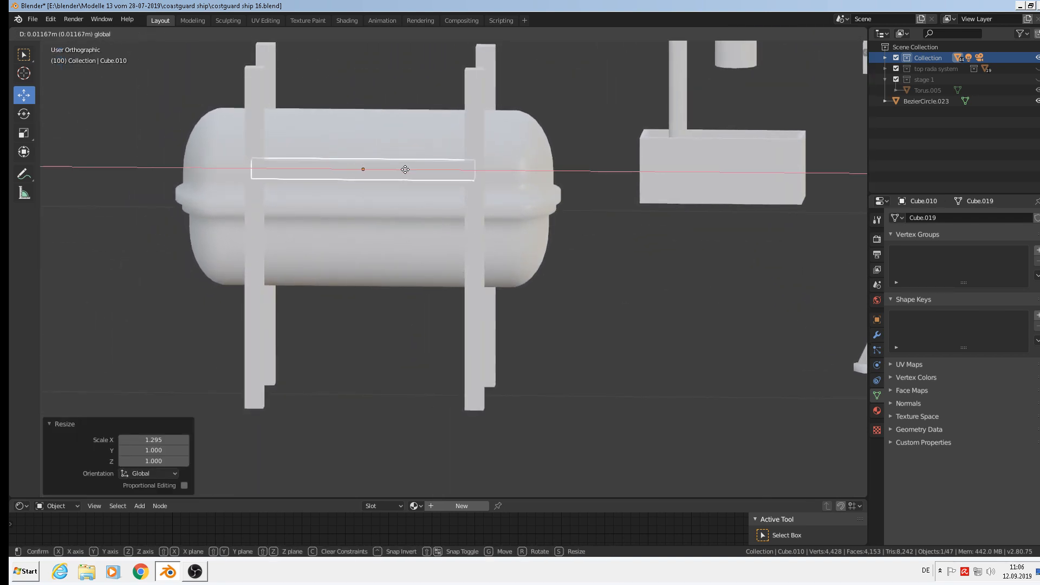
left_click(401, 199)
Select the two rear posts and move them 0.00428 m along Y, away from the tank
middle_click_drag(401, 199, 330, 237)
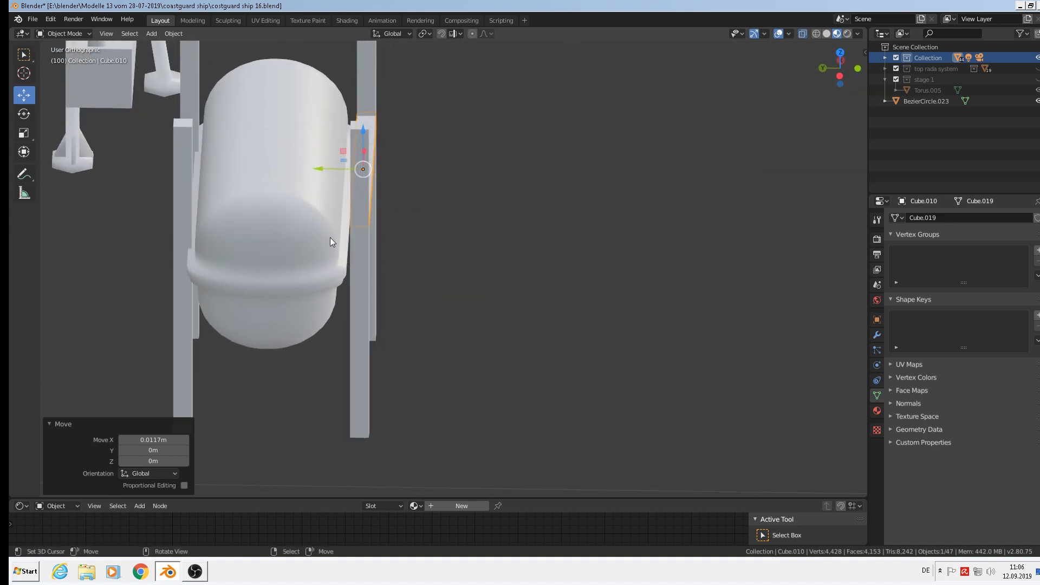
right_click(181, 198)
right_click(193, 93, "shift")
left_click_drag(162, 228, 142, 229)
middle_click_drag(142, 229, 285, 145)
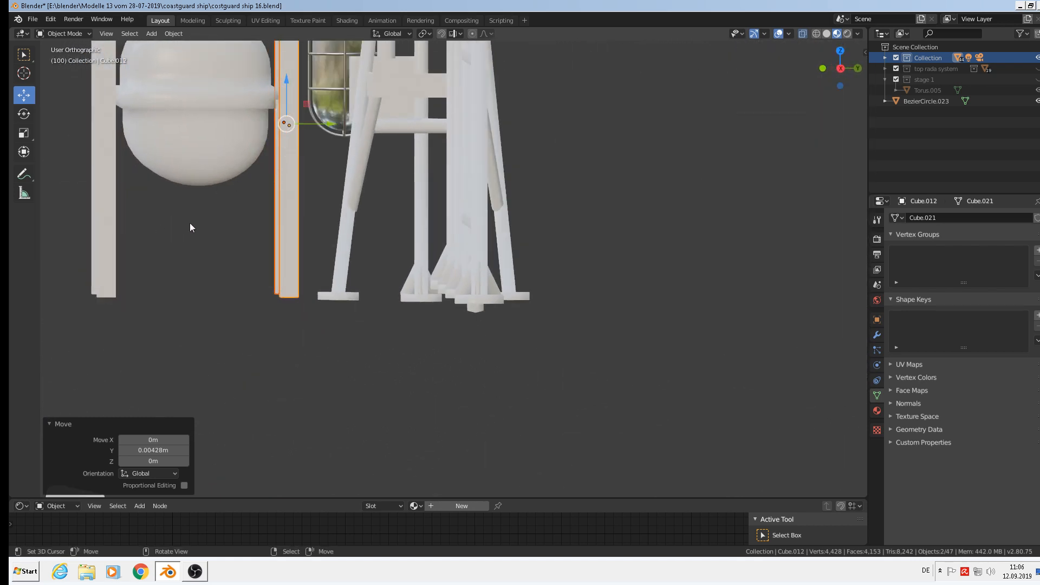
Duplicate the right rear post and place the copy lower, midway between the front and rear posts
scroll(222, 214, "down", 2)
middle_click_drag(258, 206, 454, 252, "shift")
right_click(456, 221)
key("shift+d")
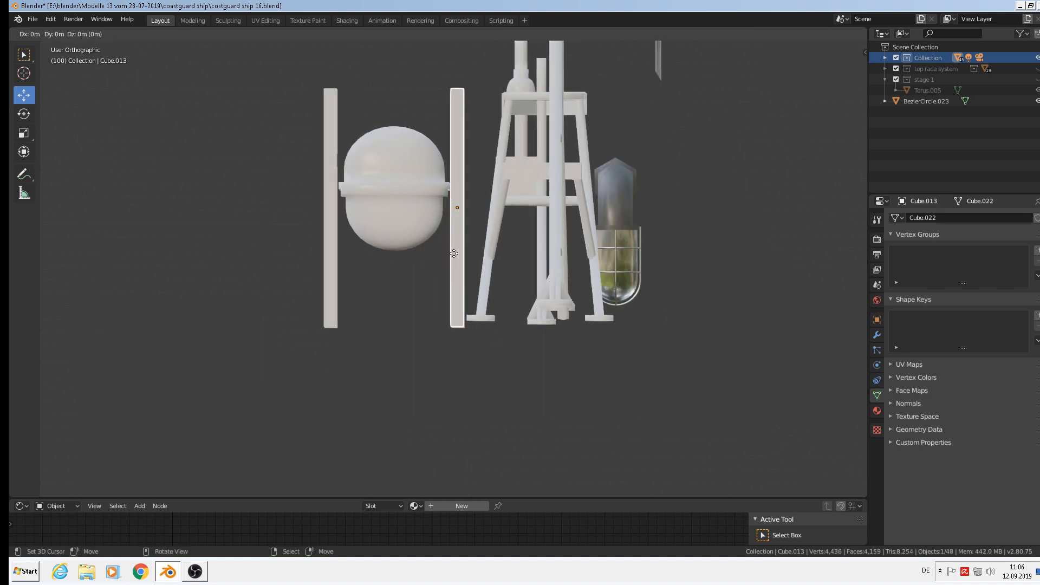
left_click(389, 313)
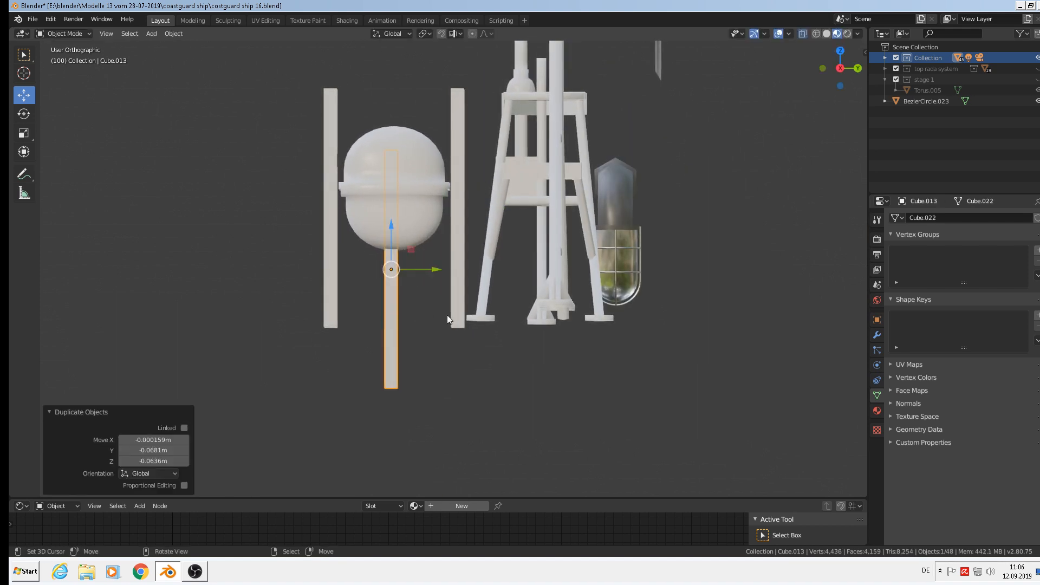
Rotate the copied post -60.1° about its local X axis to form a diagonal brace under the tank
key("r")
key("x")
key("x")
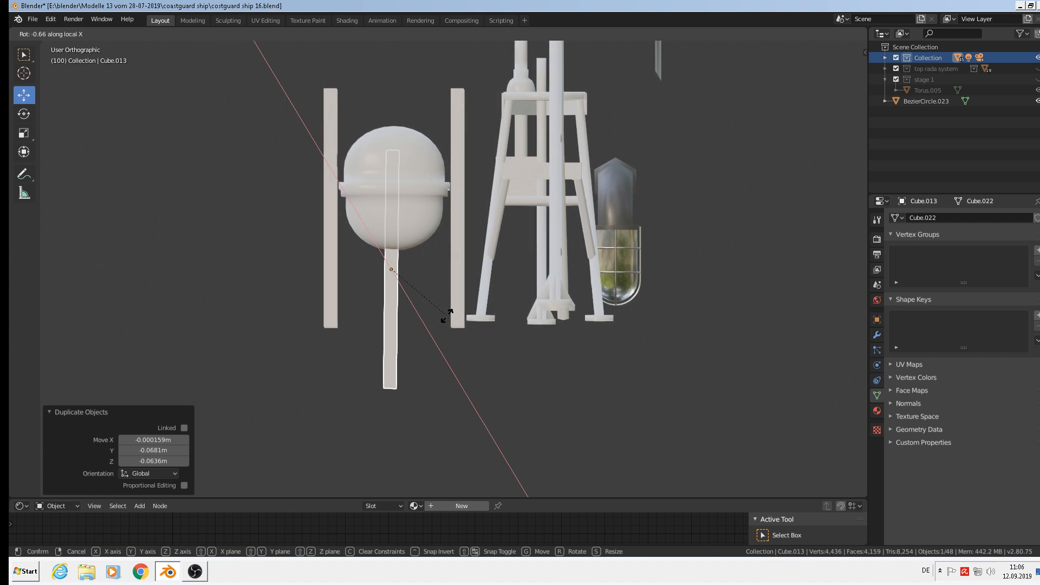
left_click(376, 363)
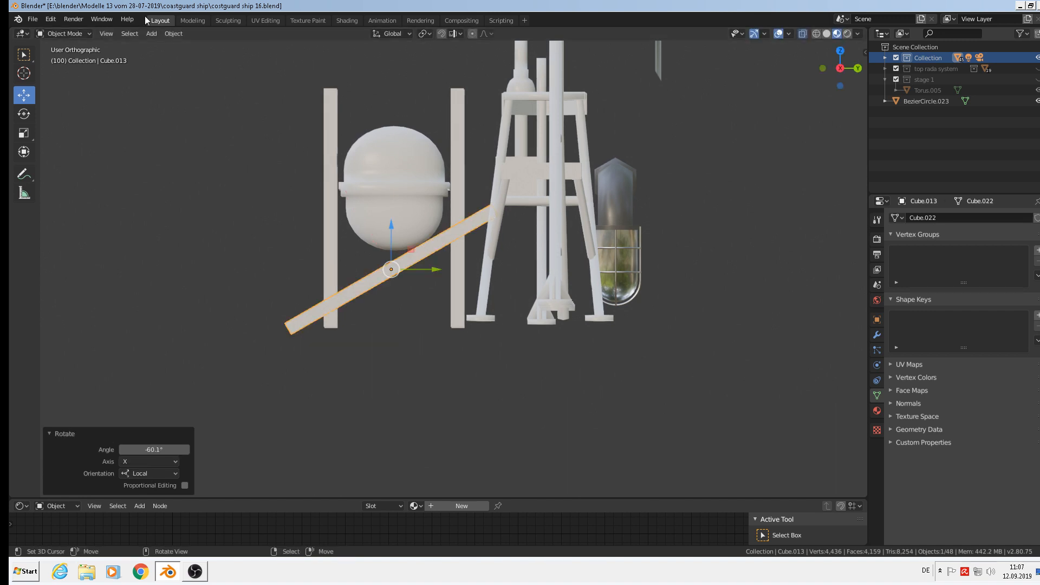
Switch the transform orientation to Normal, scale the brace by 0.619 along Z and shift it about 0.0045 m along that axis between the posts
left_click(389, 31)
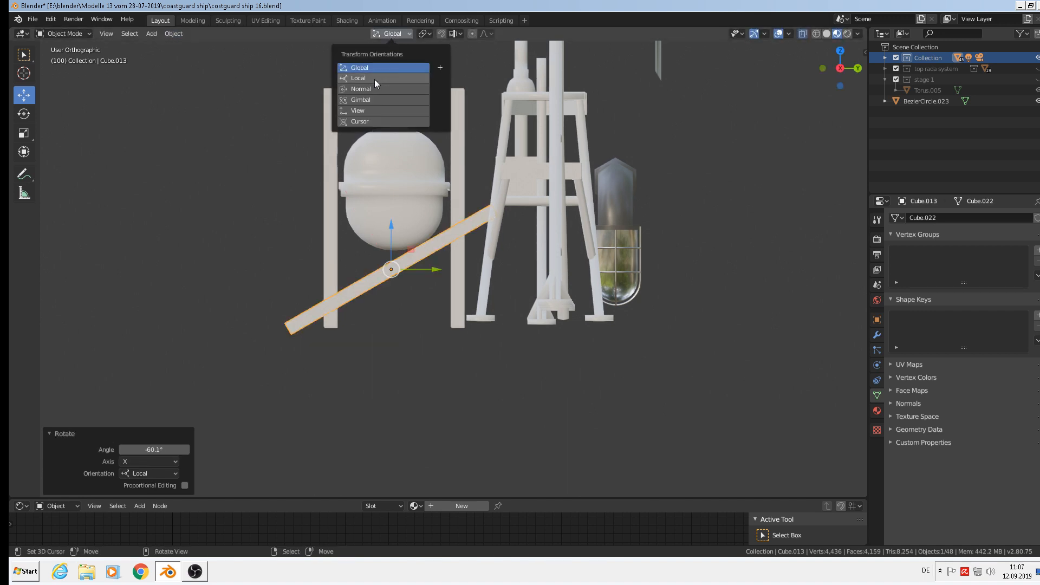
left_click(363, 89)
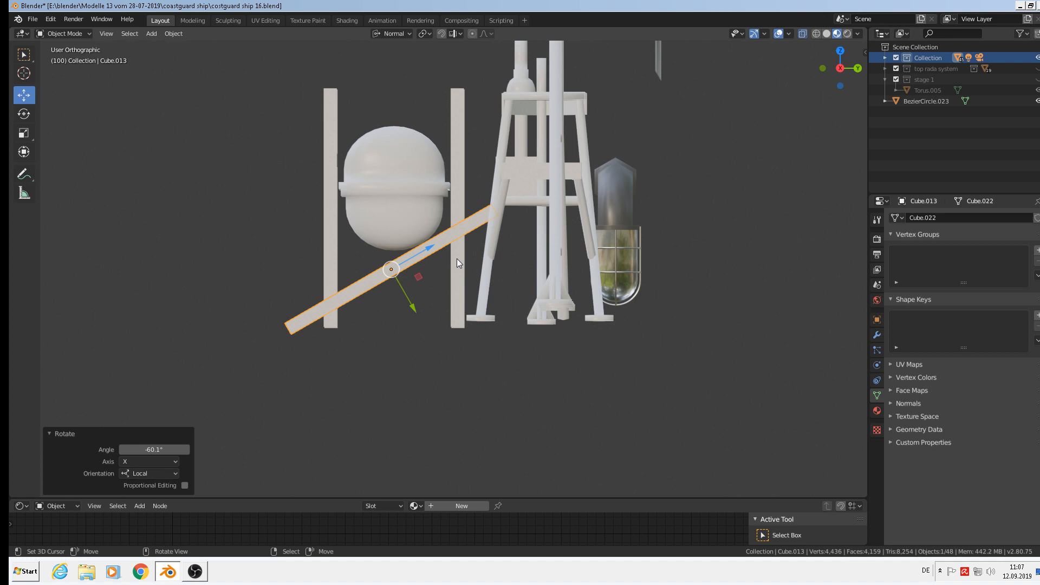
key("s")
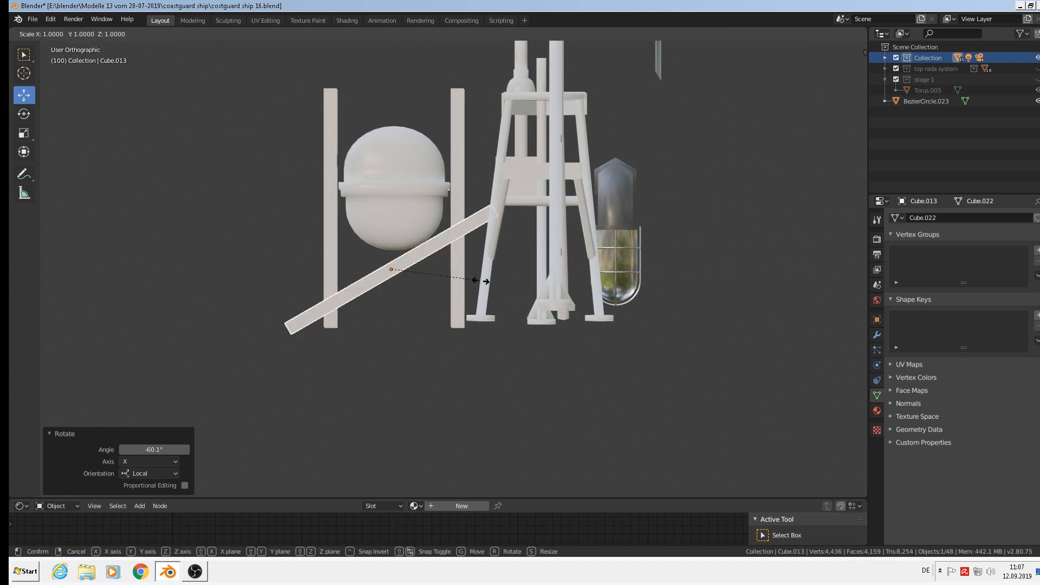
key("z")
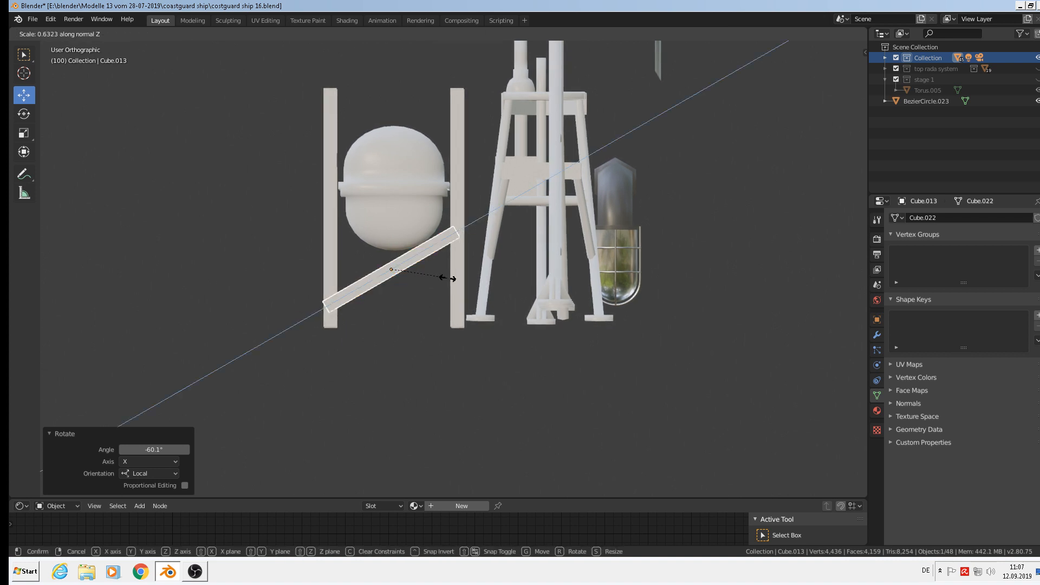
left_click(447, 278)
key("g")
key("z")
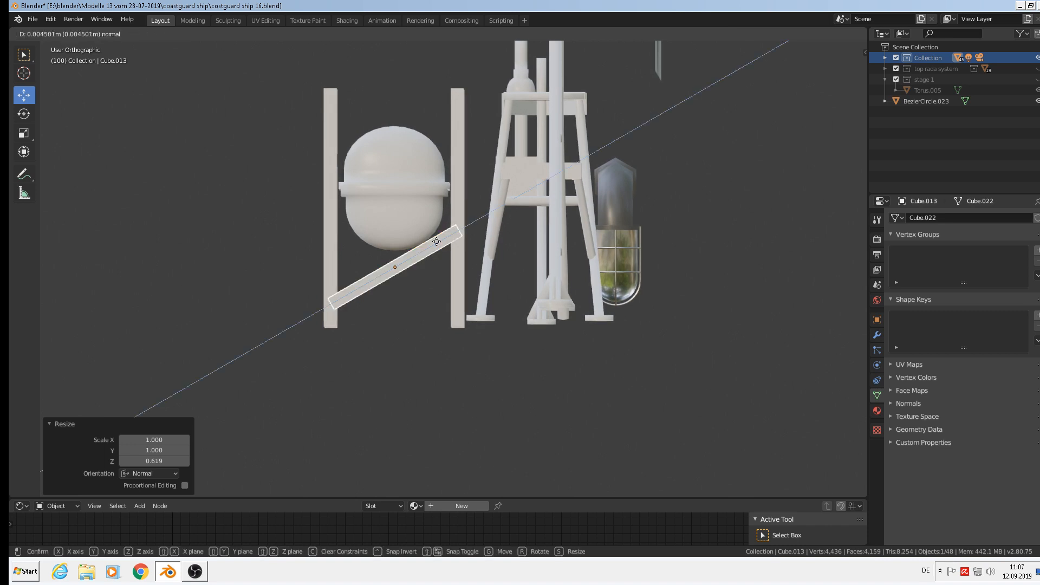
left_click(436, 242)
Duplicate the diagonal brace and move the copy about -0.158 m along X to the left pair of posts
middle_click_drag(421, 278, 497, 321)
key("Tab")
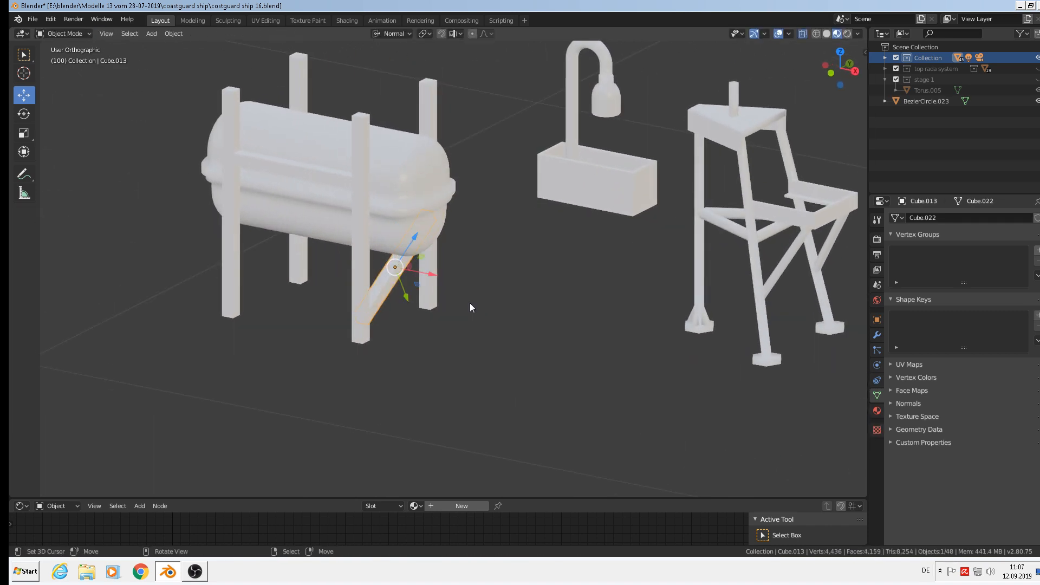
middle_click_drag(437, 301, 475, 292)
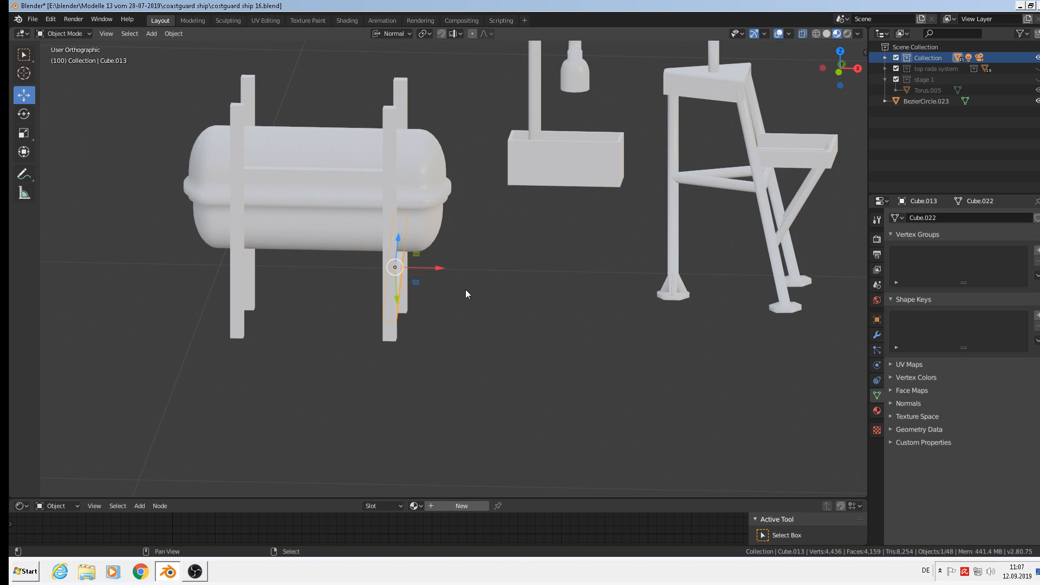
key("shift+d")
key("x")
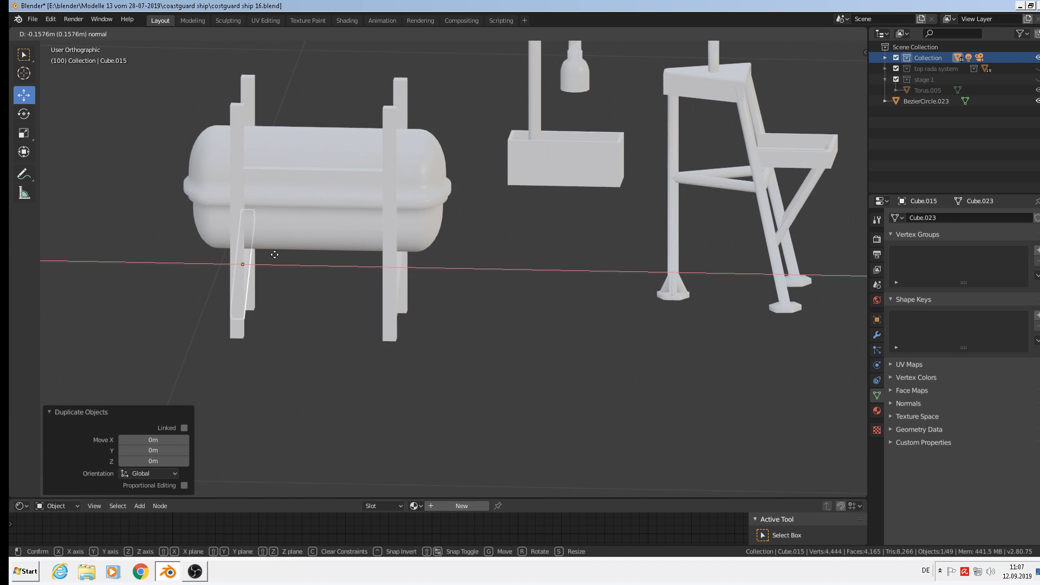
left_click(275, 255)
Deselect everything and examine the supported tank alongside the other deck parts and the reference photos
middle_click_drag(275, 255, 237, 246)
key("a")
key("a")
mouse_move(321, 284)
middle_mouse_down()
mouse_move(312, 304)
mouse_move(262, 304)
mouse_move(311, 299)
middle_mouse_up()
middle_click_drag(347, 233, 437, 251, "shift")
scroll(397, 254, "down", 3)
scroll(386, 229, "up", 4)
scroll(355, 238, "up", 1)
scroll(364, 262, "down", 7)
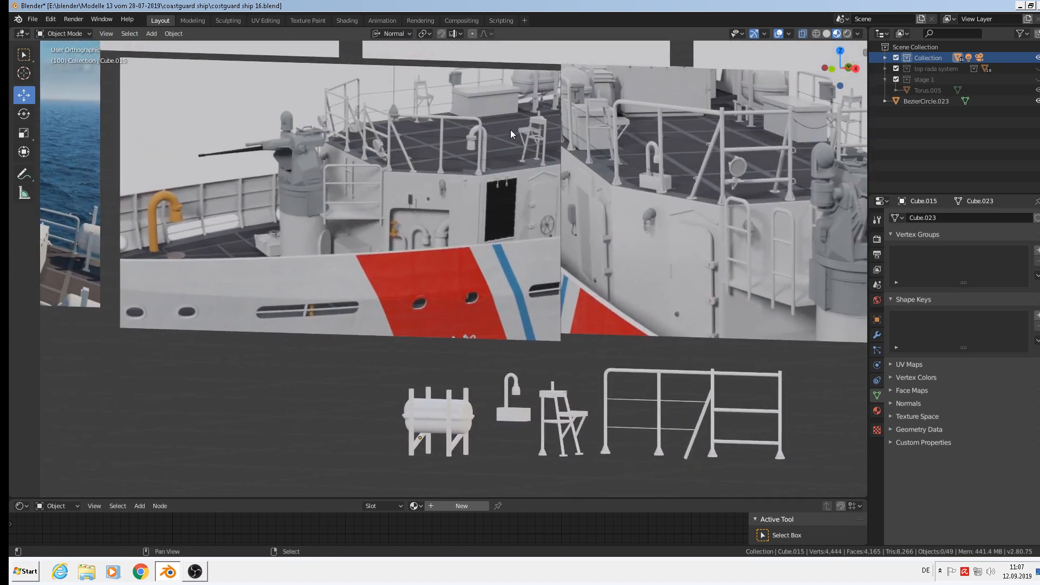
Examine the side-view reference photo for the posts and crossbars around the upper-deck tanks, comparing them with the modelled parts
scroll(651, 140, "down", 3)
middle_click_drag(247, 172, 376, 347, "shift")
scroll(540, 168, "up", 6)
scroll(423, 165, "up", 5)
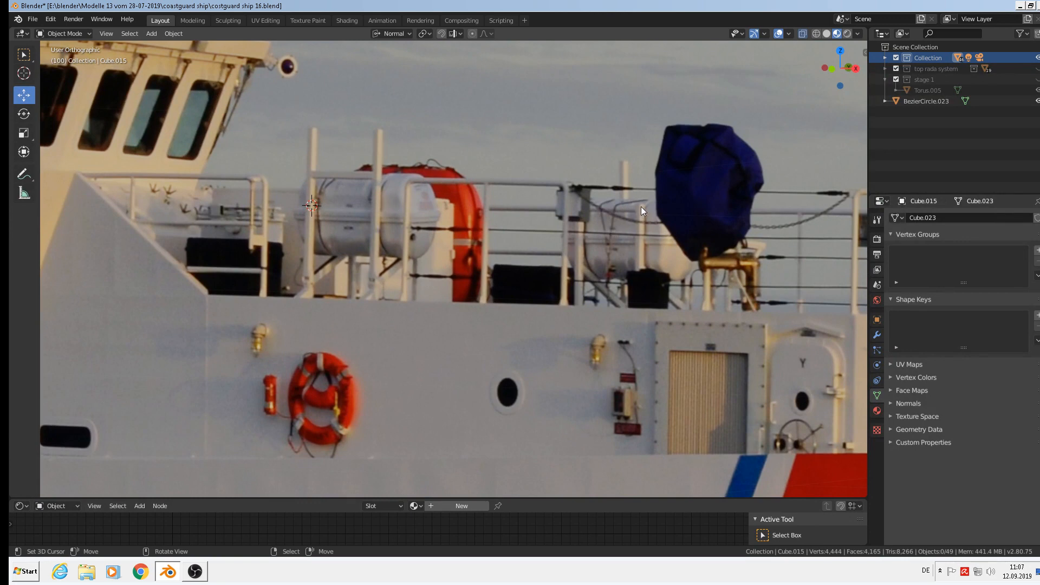
scroll(635, 331, "down", 9)
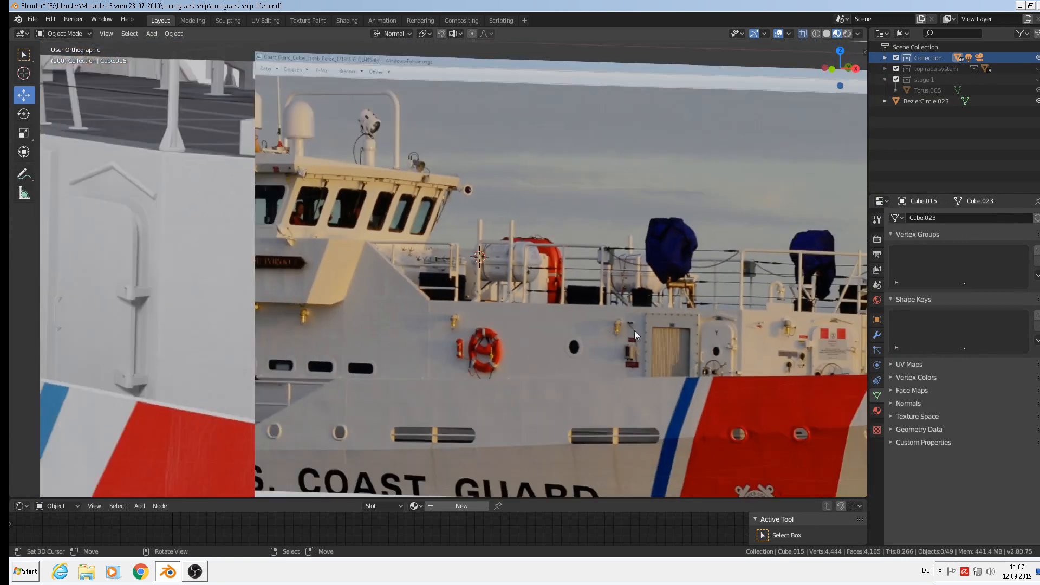
middle_click_drag(586, 381, 217, 117, "shift")
middle_click_drag(545, 353, 380, 41, "shift")
scroll(398, 158, "down", 2)
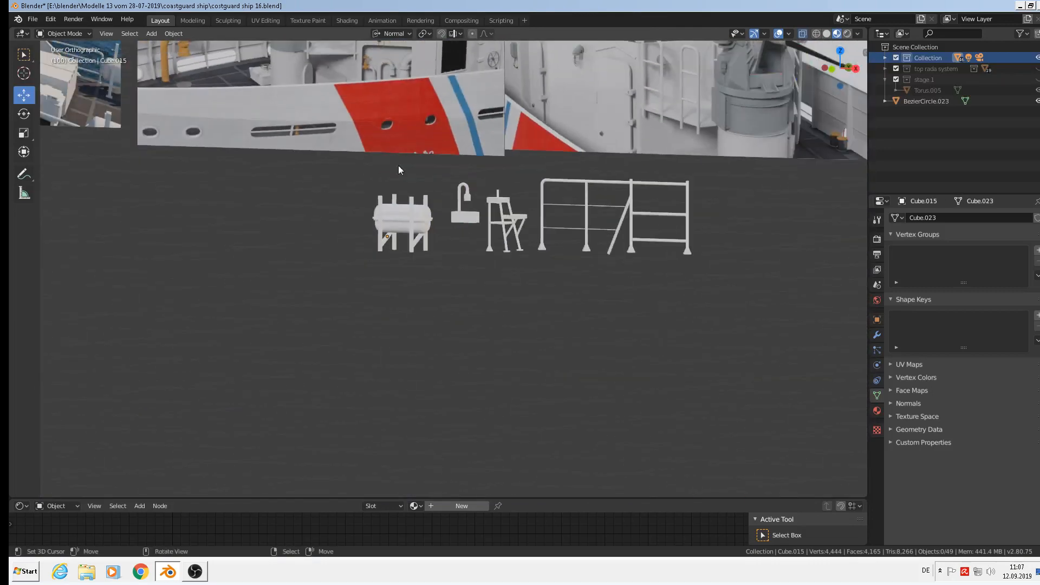
Shorten the rear right tank post by moving its top vertices -0.0477 m along Z, then nudge them up about 0.005 m
scroll(402, 184, "up", 3)
middle_click_drag(402, 216, 395, 249)
scroll(405, 227, "up", 3)
scroll(438, 238, "up", 3)
middle_click_drag(475, 232, 476, 213)
left_click(486, 205)
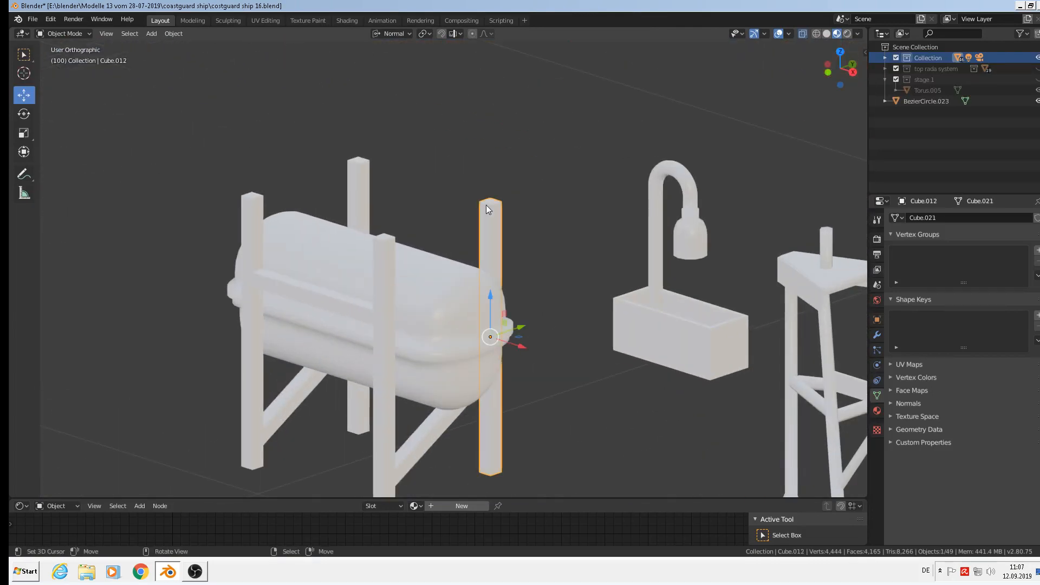
key("Tab")
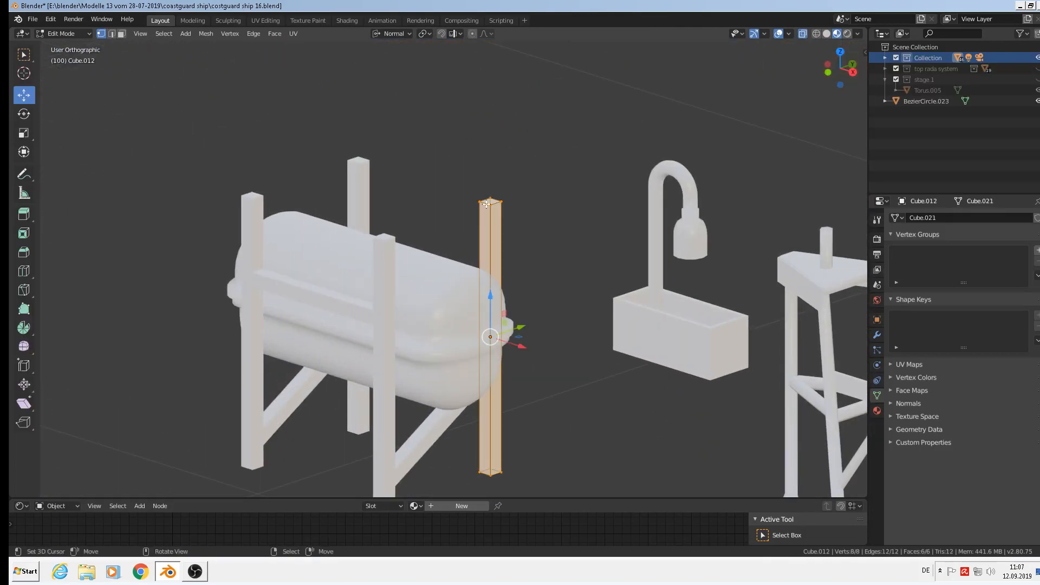
left_click(488, 204, "alt")
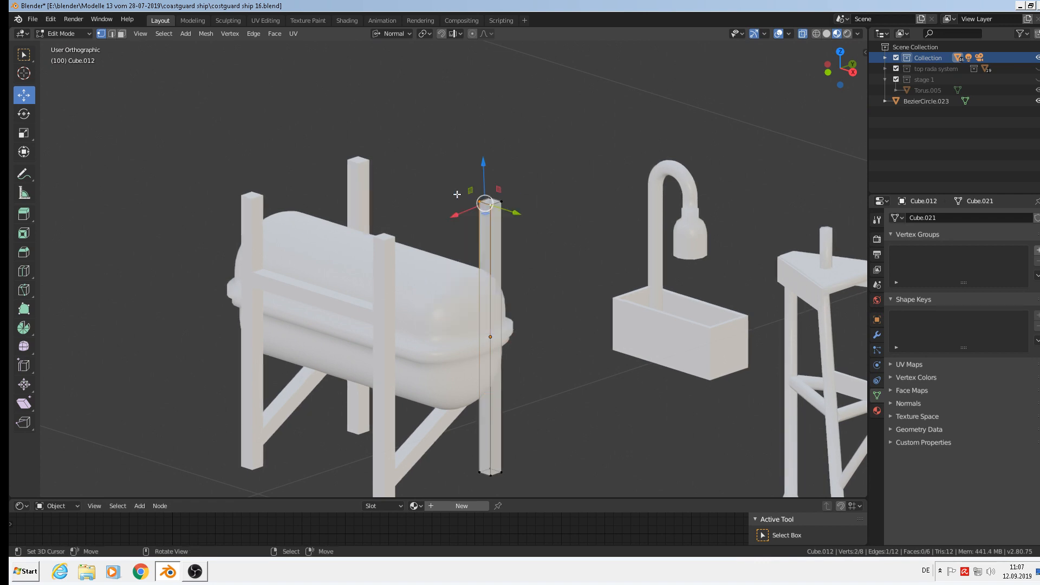
right_click(496, 201, "alt+shift")
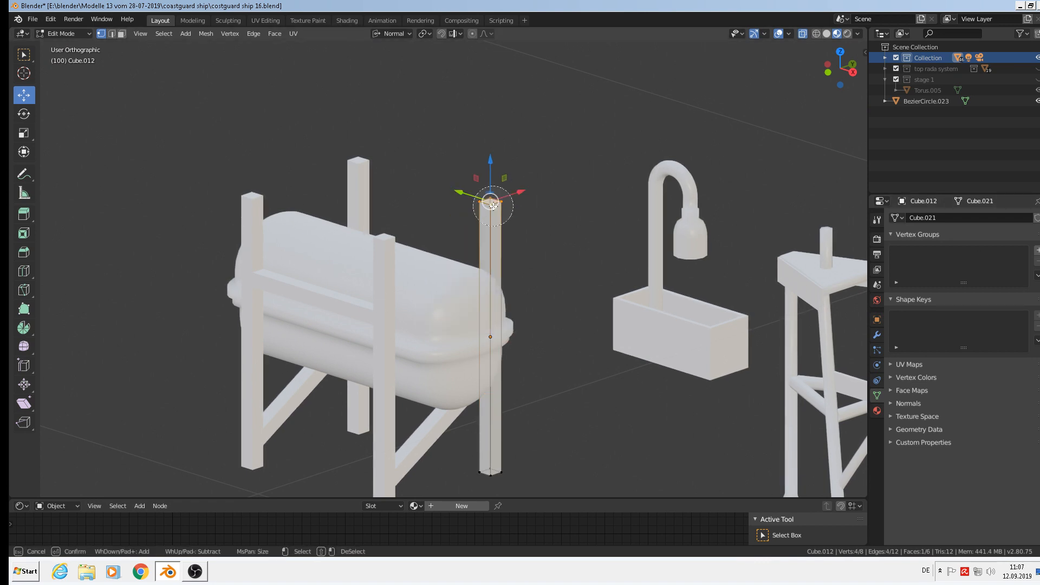
left_click_drag(491, 167, 491, 219)
middle_click_drag(496, 222, 547, 200)
key("g")
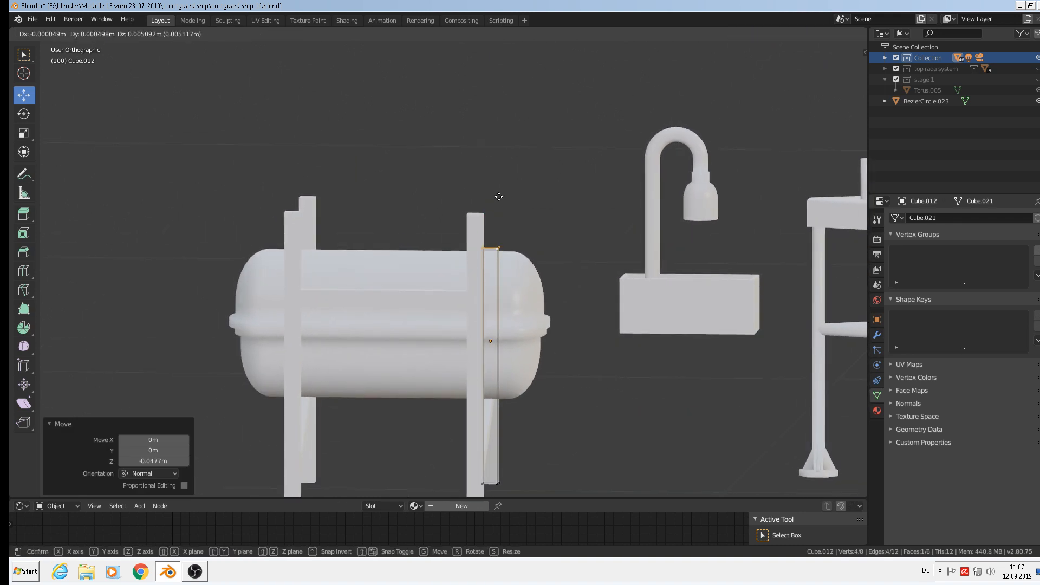
left_click(499, 199)
key("Tab")
Lower the rear left post's top vertices to shorten it to about the height of the rear right post
right_click(312, 203)
key("Tab")
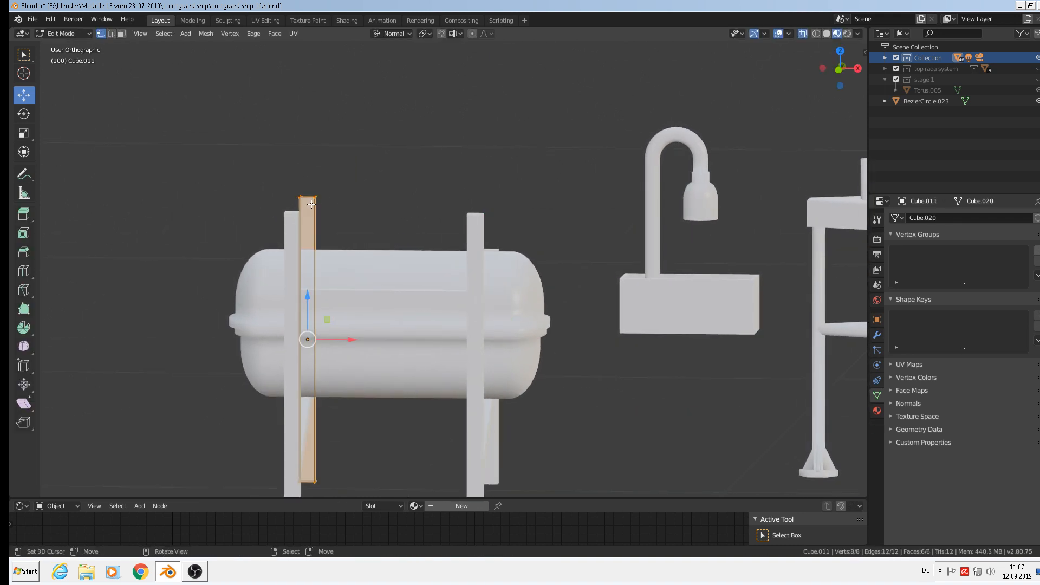
key("alt+a")
key("c")
left_click(308, 195)
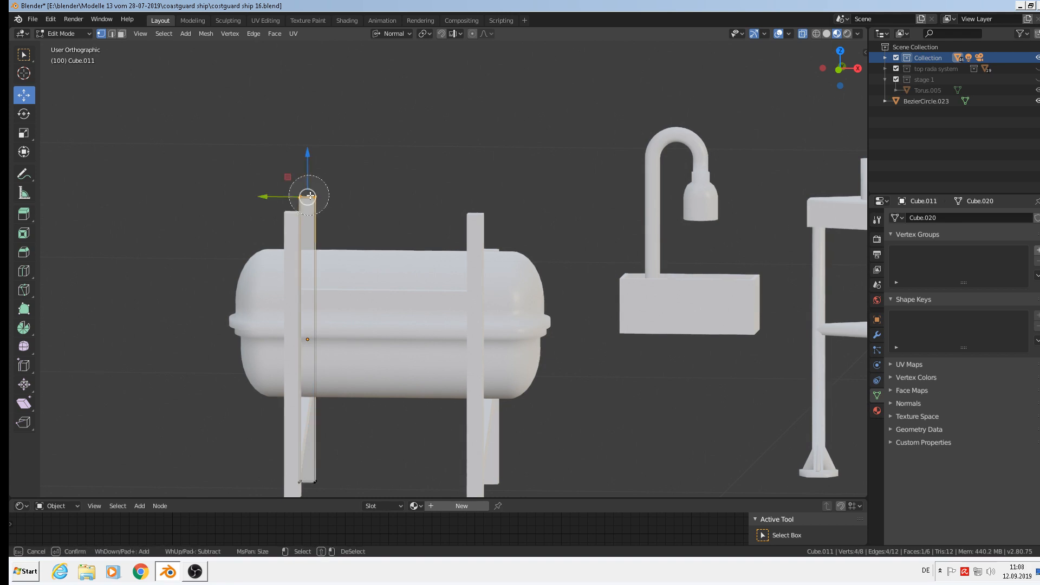
right_click(309, 194)
left_click_drag(310, 156, 312, 205)
middle_click_drag(347, 219, 395, 278)
key("Tab")
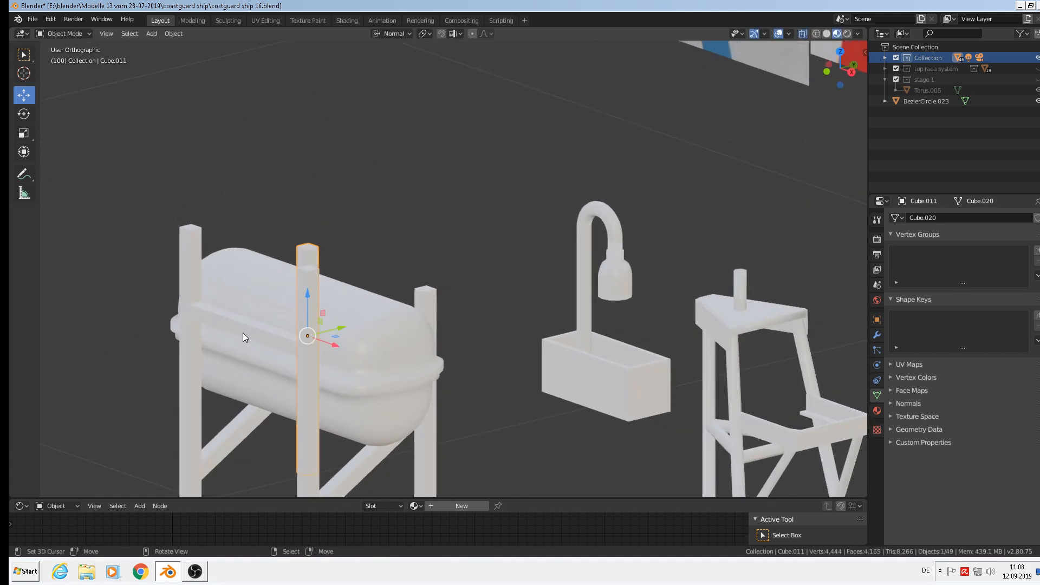
Duplicate the front crossbar, move the copy 0.166 m along its local Y axis and fit it between the two shortened rear posts
left_click(243, 332)
left_click_drag(243, 333, 418, 272)
mouse_move(417, 273)
middle_mouse_down()
mouse_move(455, 336)
mouse_move(381, 277)
mouse_move(408, 284)
middle_mouse_up()
key("g")
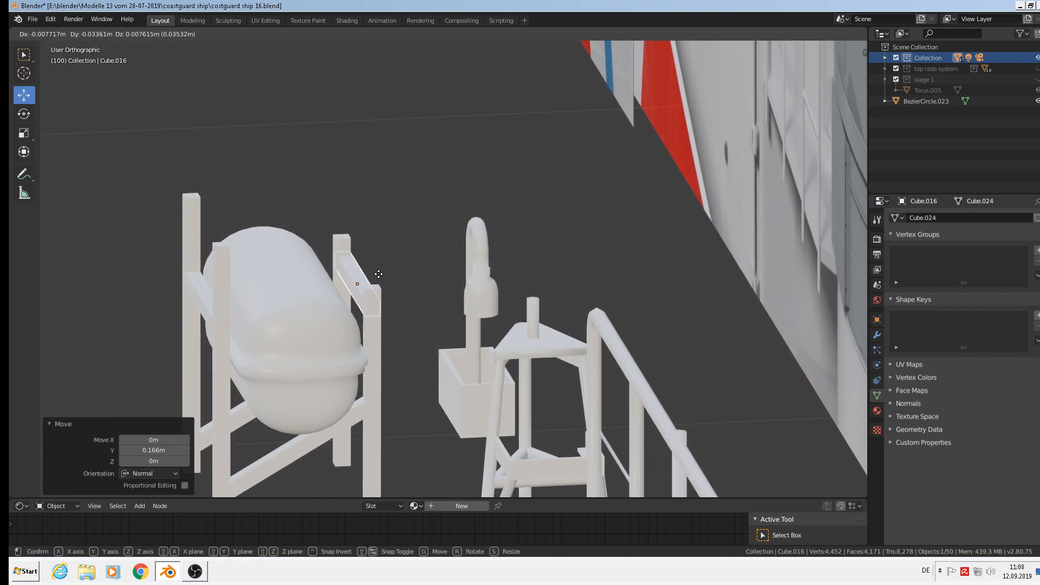
left_click(379, 275)
middle_click_drag(379, 274, 484, 409)
left_click_drag(392, 285, 364, 253)
middle_click_drag(364, 252, 338, 192)
scroll(341, 219, "down", 3)
key("alt+a")
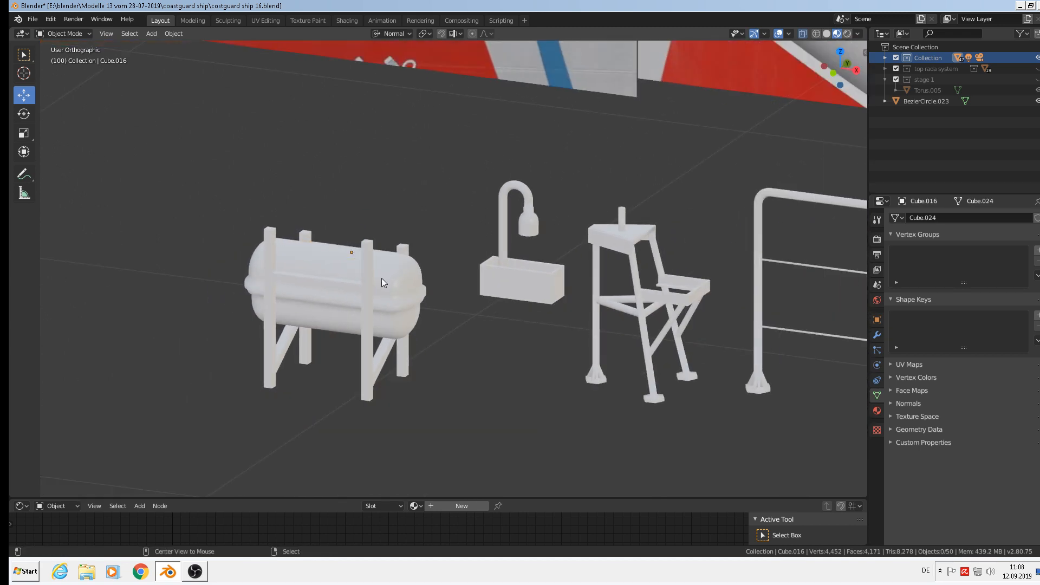
middle_click_drag(381, 278, 338, 284)
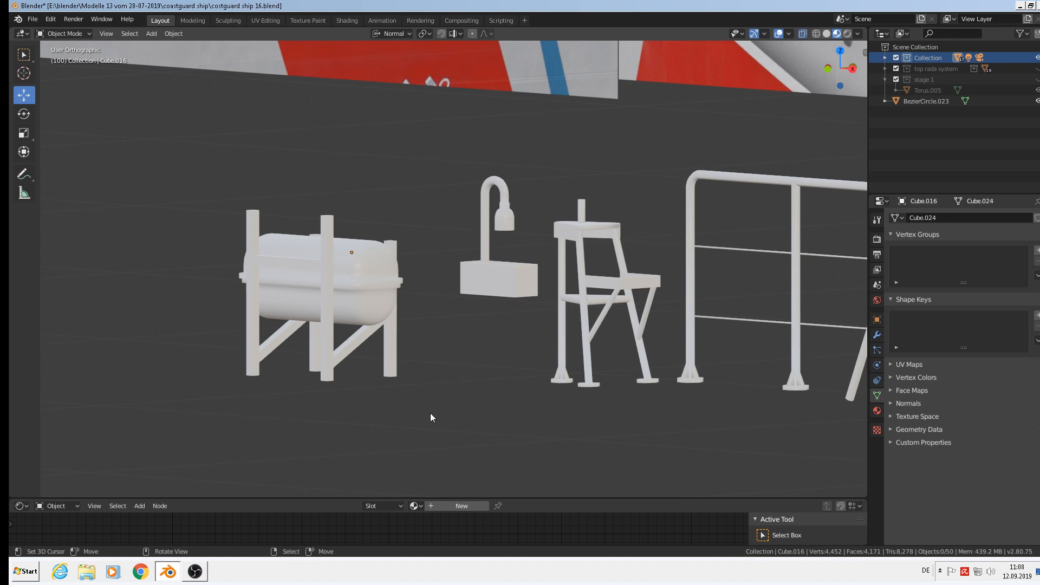
Select the tank with all its posts, crossbars and braces and join them into one object
left_click_drag(426, 421, 220, 187)
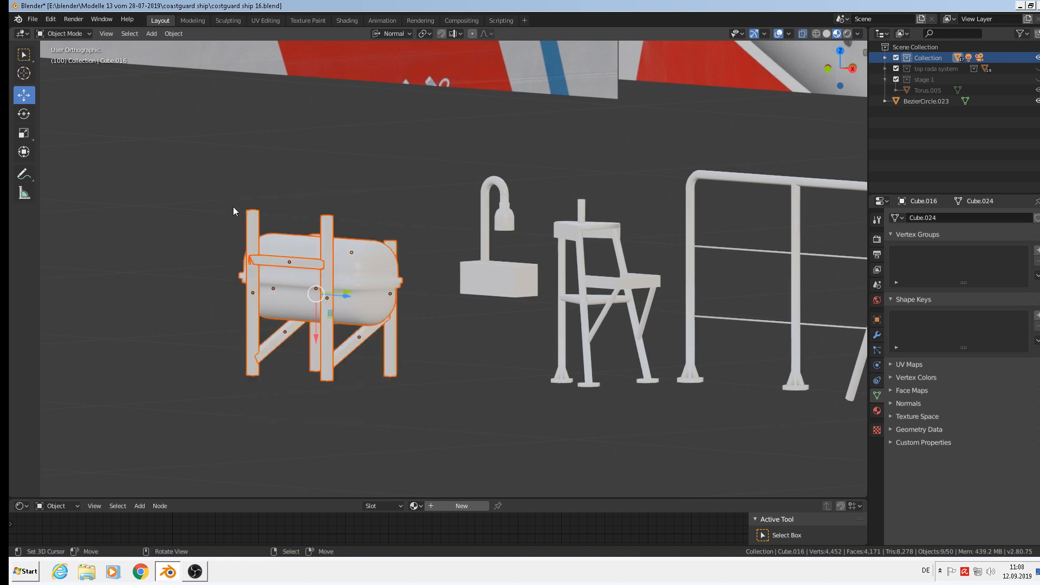
left_click(173, 33)
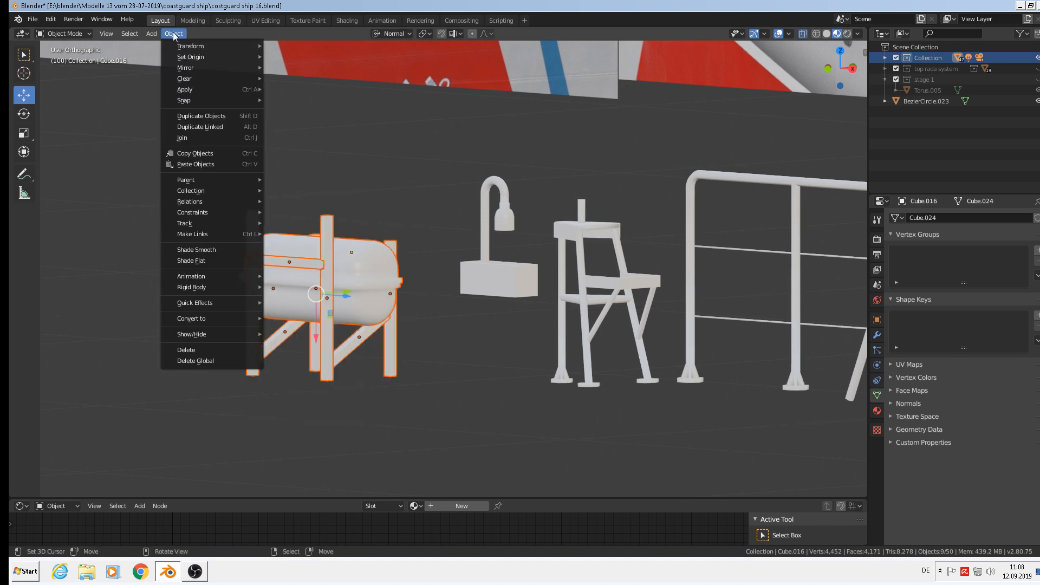
left_click(172, 138)
Add two edge loops around the tank's lower rim band, slid to factors 0.734 and -0.959 near its lower and upper edges
scroll(305, 219, "down", 3)
middle_click_drag(306, 220, 294, 273)
scroll(376, 223, "up", 2)
scroll(294, 273, "up", 6)
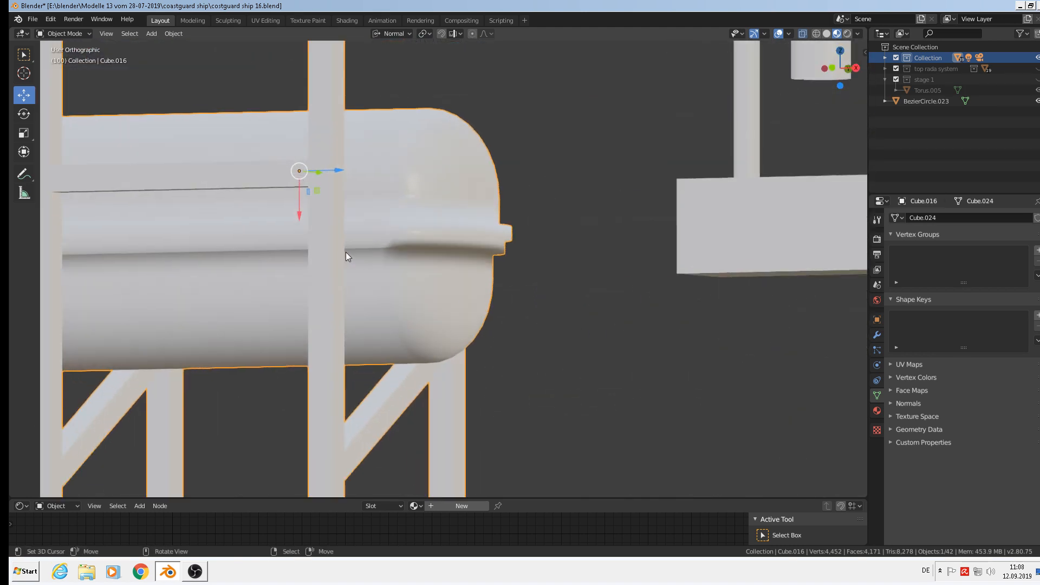
scroll(423, 252, "up", 1)
key("Tab")
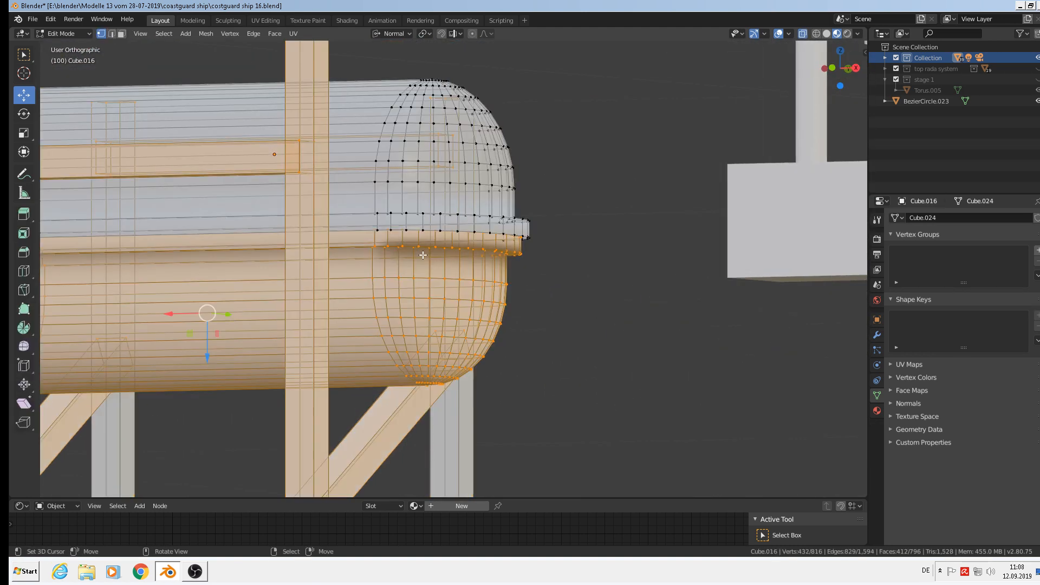
scroll(423, 263, "up", 3)
middle_click_drag(424, 264, 389, 253)
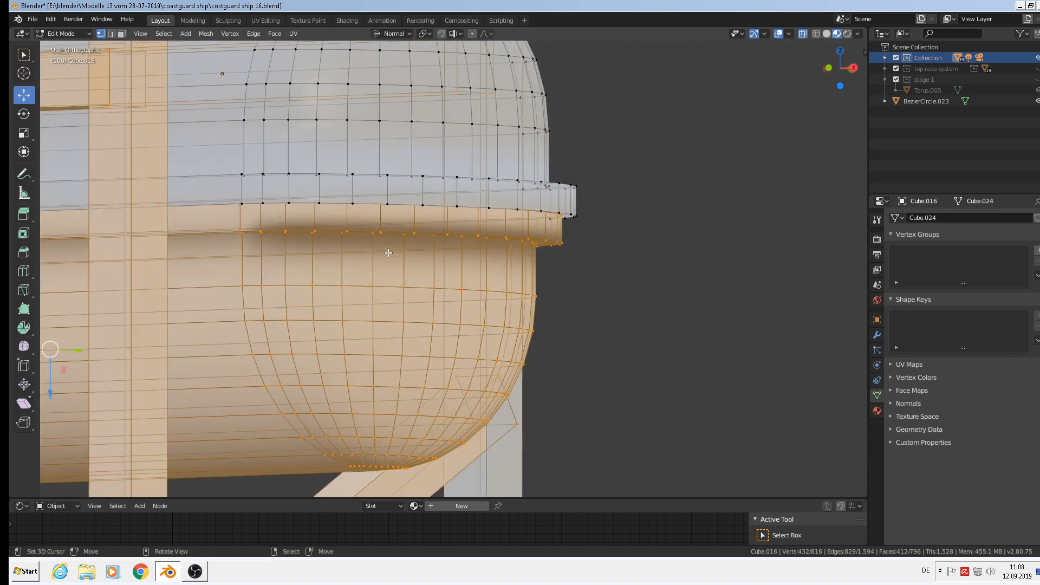
key("ctrl+r")
left_click(315, 220)
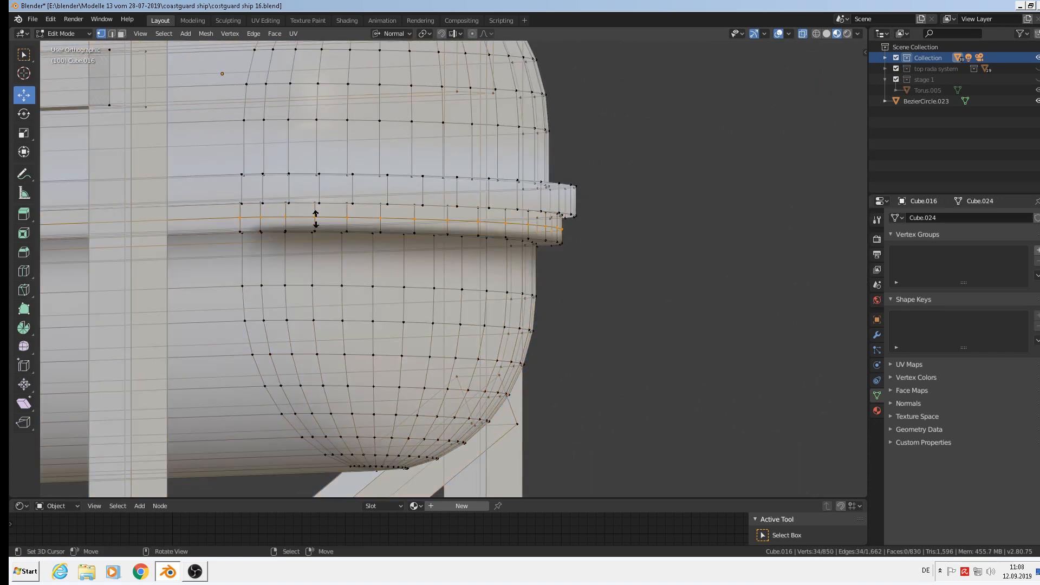
left_click_drag(316, 219, 318, 229)
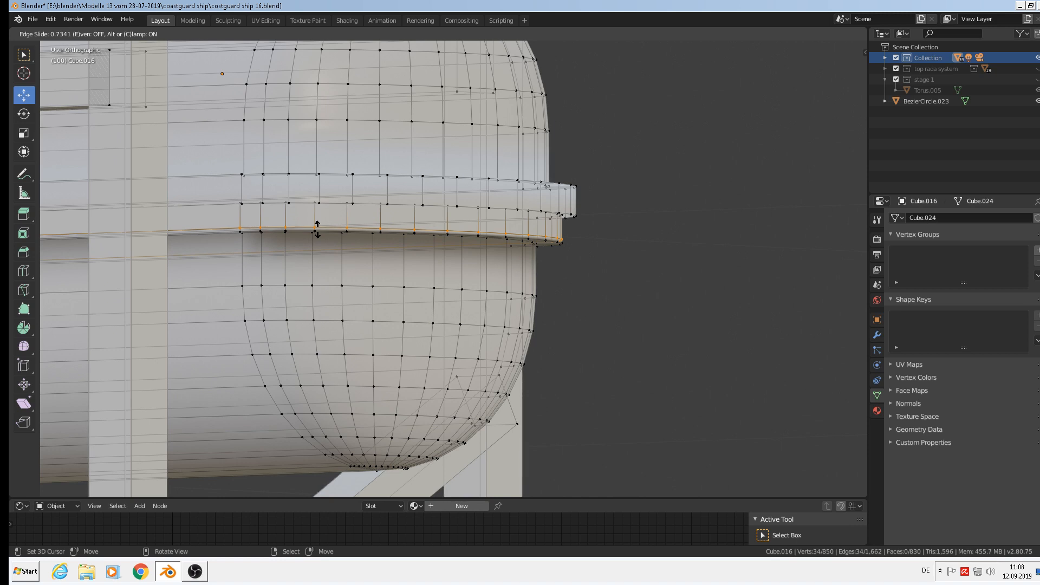
left_click(318, 229)
key("ctrl+r")
left_click(317, 218)
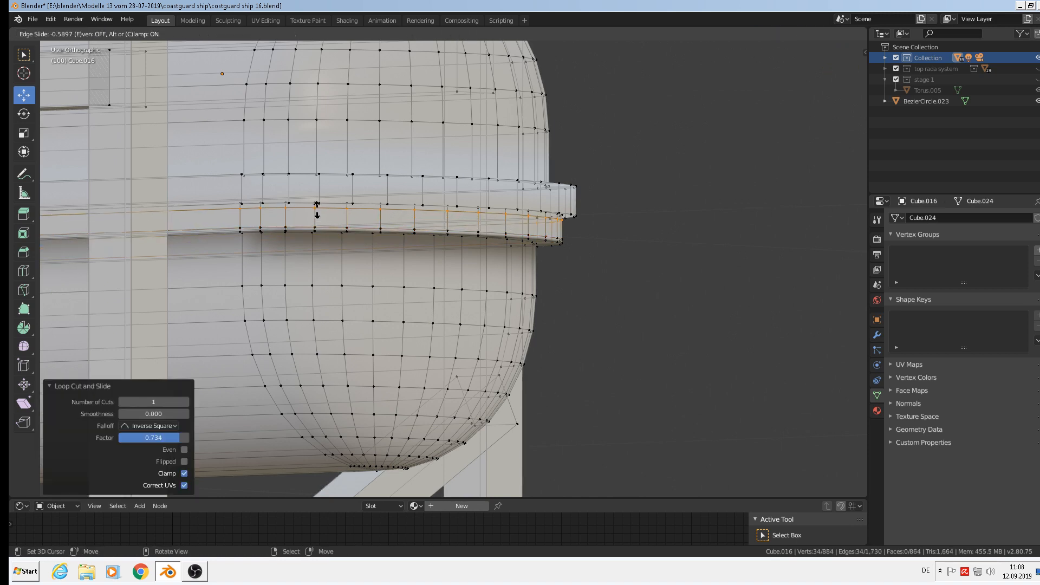
left_click(316, 206)
Add an edge loop around the tank's lower shell, slid to factor -0.909 just beneath the rim
middle_click_drag(335, 271, 304, 267)
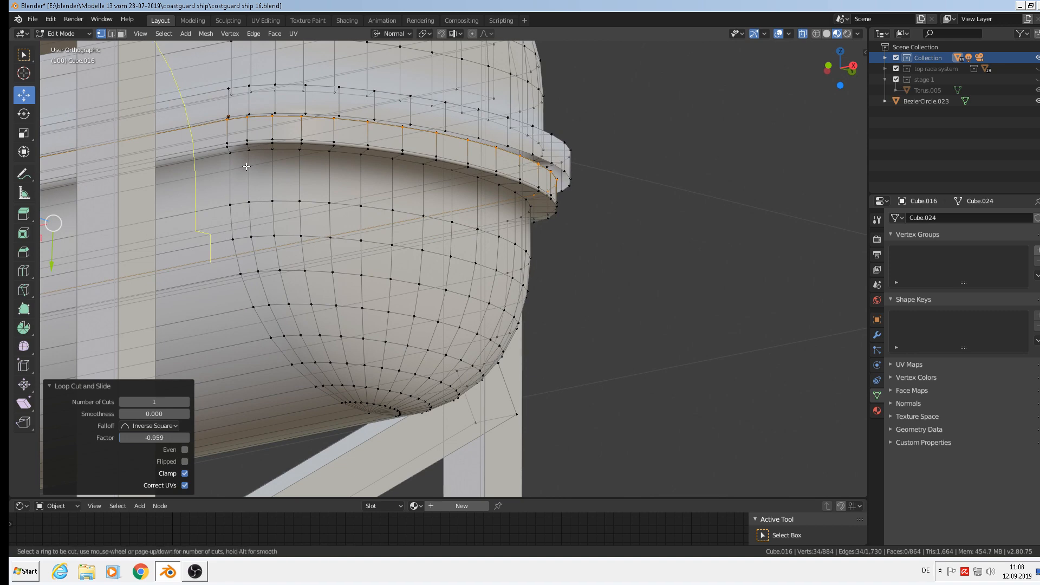
key("ctrl+r")
left_click(263, 169)
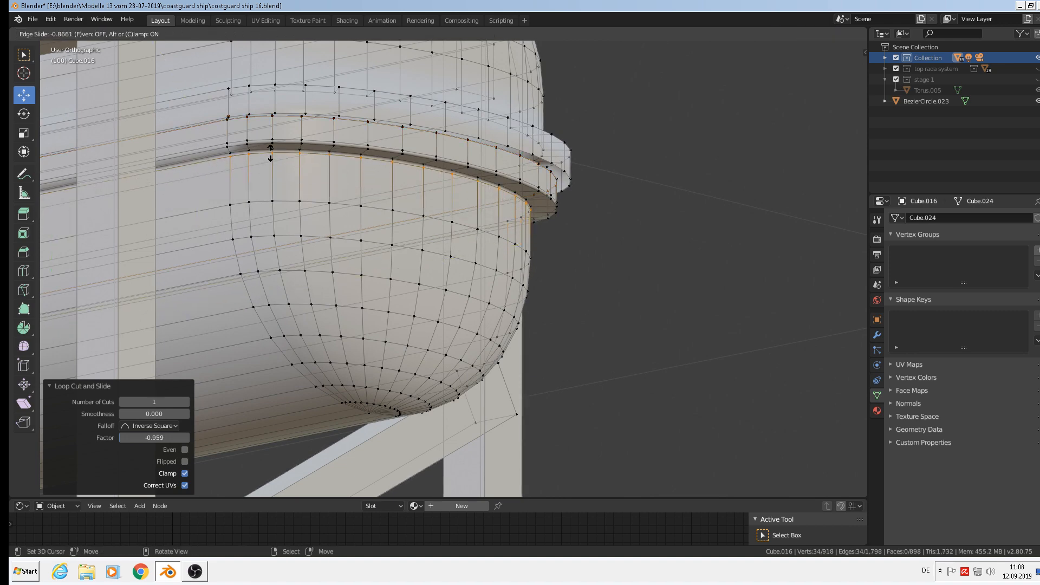
left_click(270, 157)
Add two edge loops on the rim's underside, one at factor 0.858 by the shell and one near the outer edge, and deselect the tank
scroll(216, 167, "up", 3)
middle_click_drag(222, 133, 554, 272)
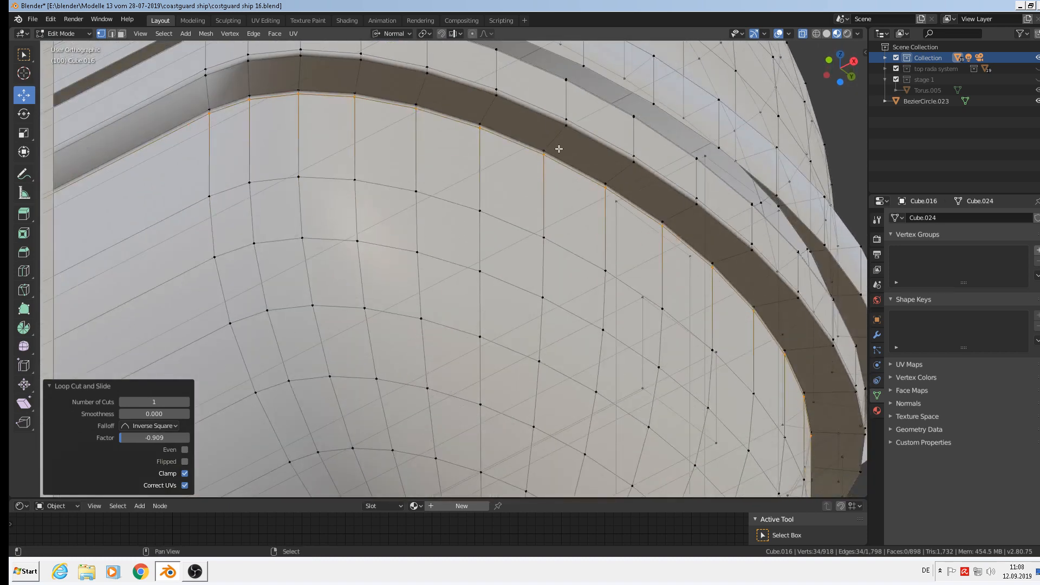
key("ctrl+r")
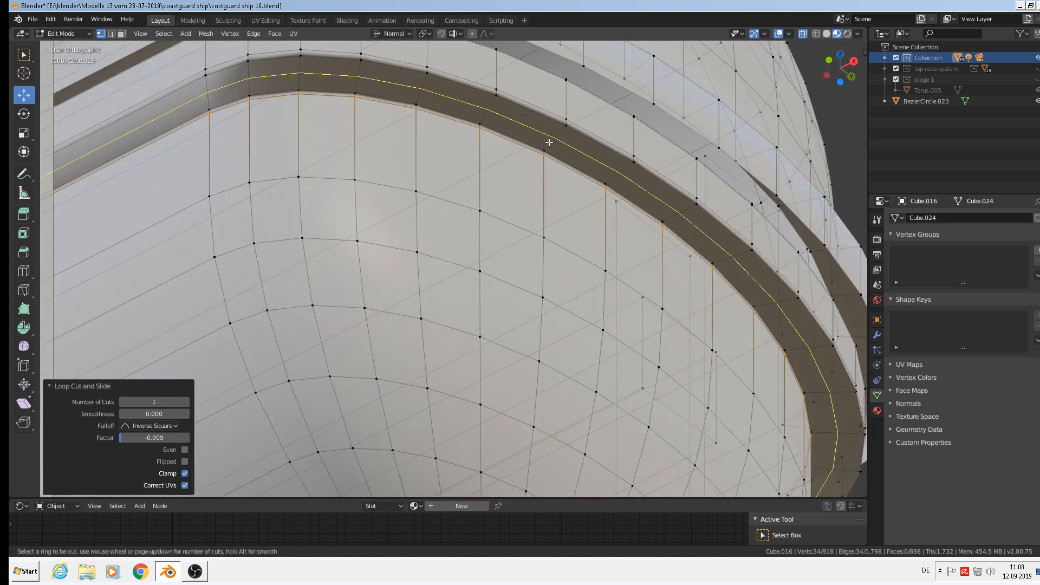
left_click(546, 146)
left_click(548, 148)
key("ctrl+r")
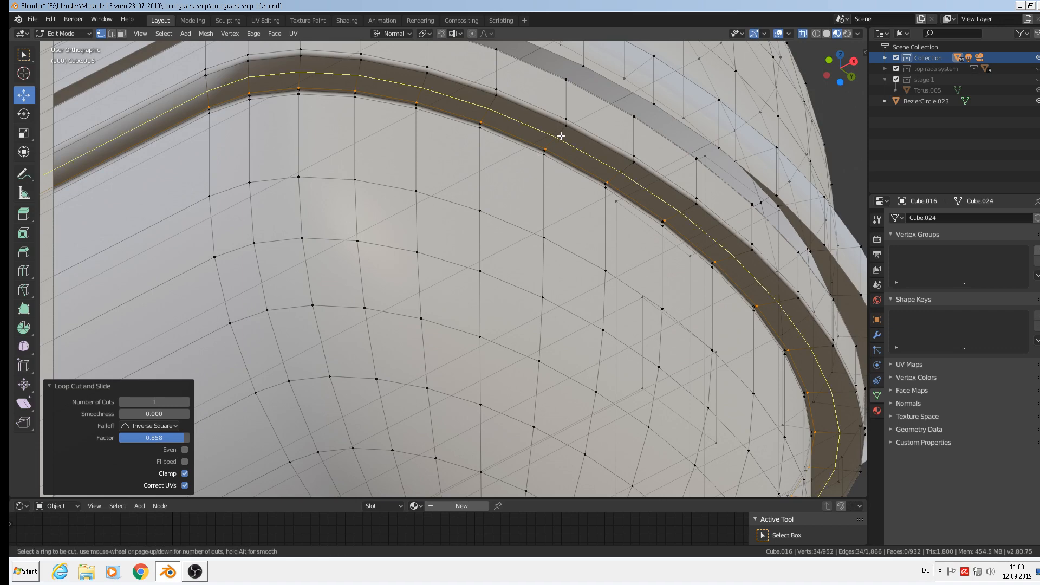
left_click(558, 136)
left_click(565, 128)
key("Tab")
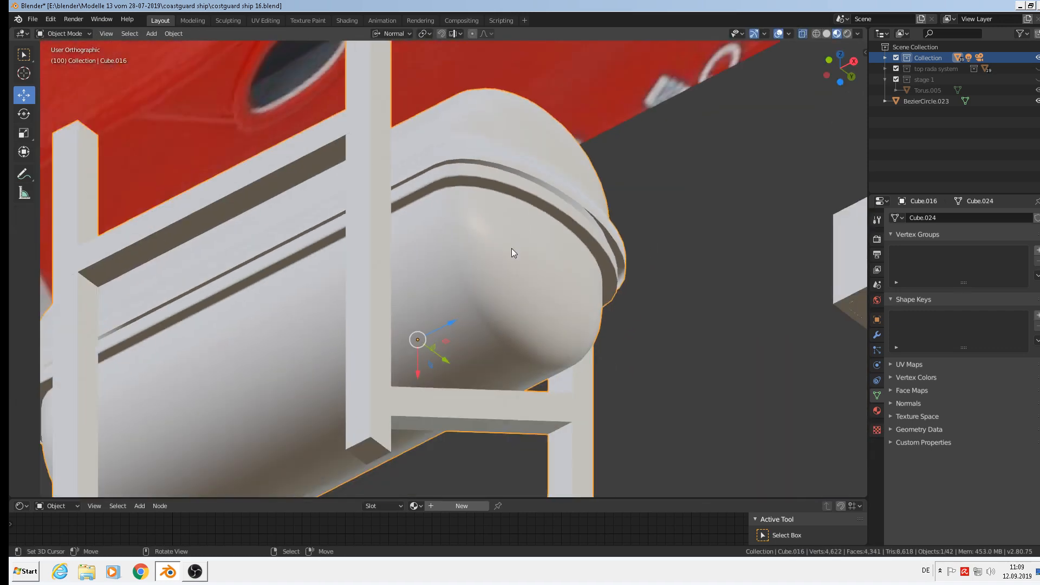
middle_click_drag(512, 248, 479, 279)
scroll(537, 315, "down", 4)
scroll(547, 338, "down", 3)
scroll(528, 341, "down", 4)
scroll(546, 336, "down", 3)
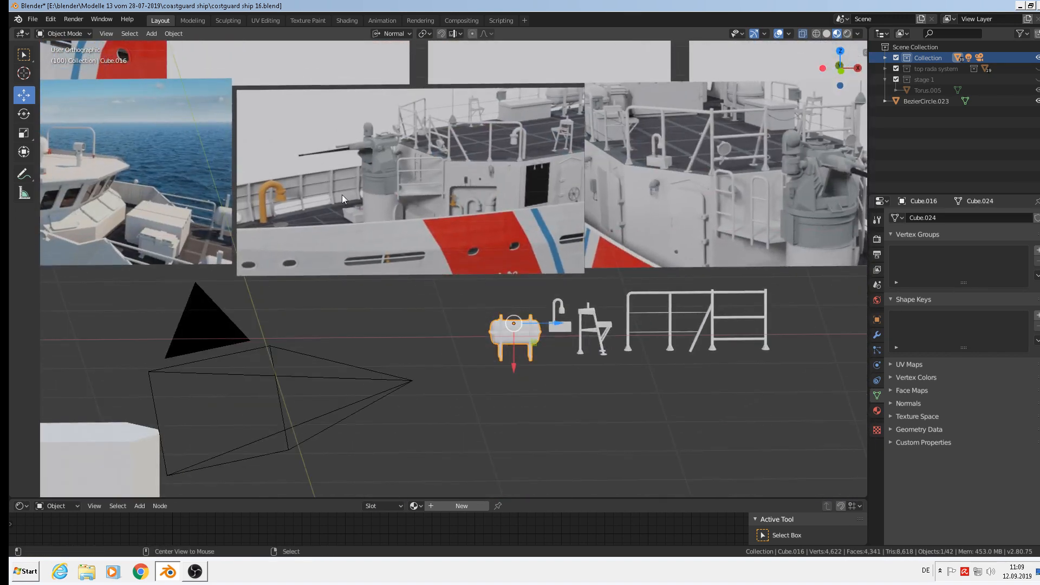
key("alt+a")
left_click(32, 19)
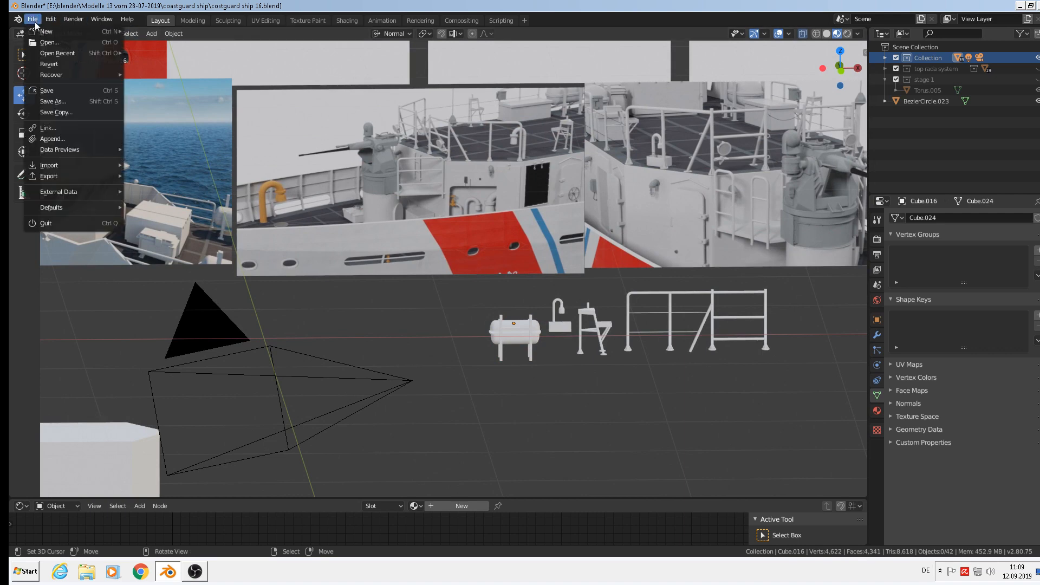
left_click(44, 105)
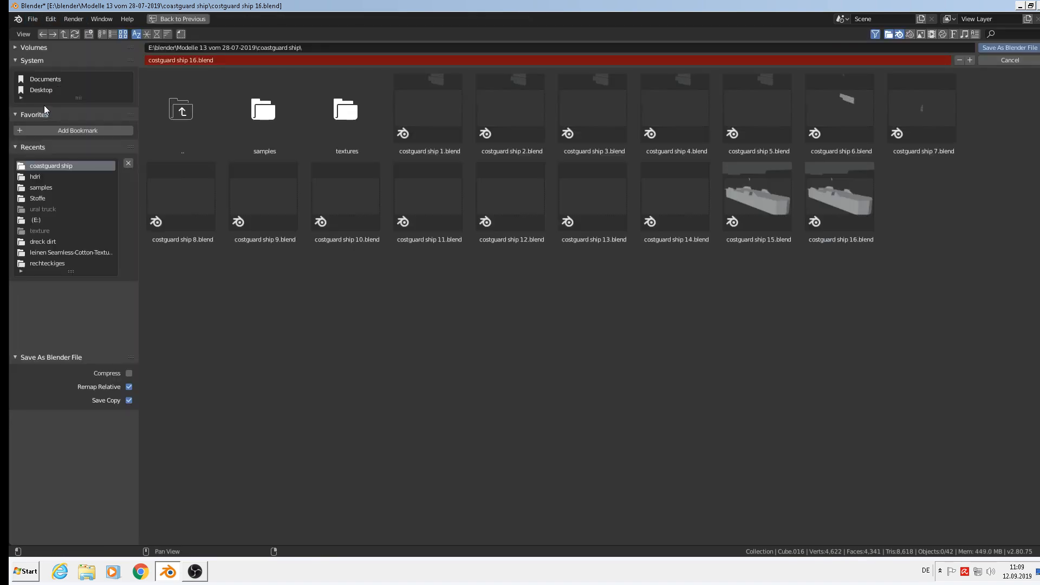
left_click(1011, 61)
Save the project as a new file named costguard ship 17.blend in the same folder
left_click(32, 19)
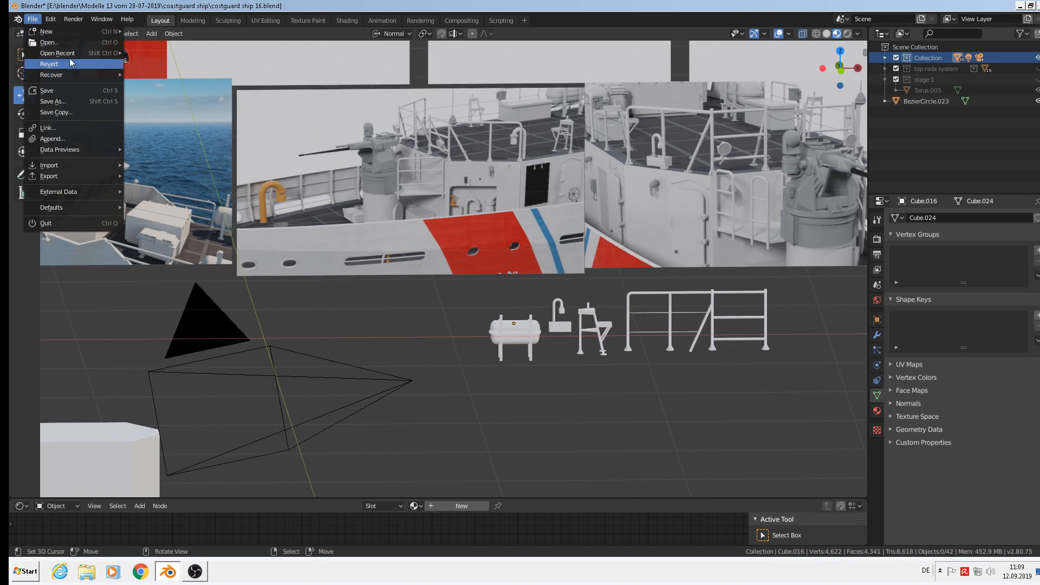
left_click(60, 102)
left_click(193, 60)
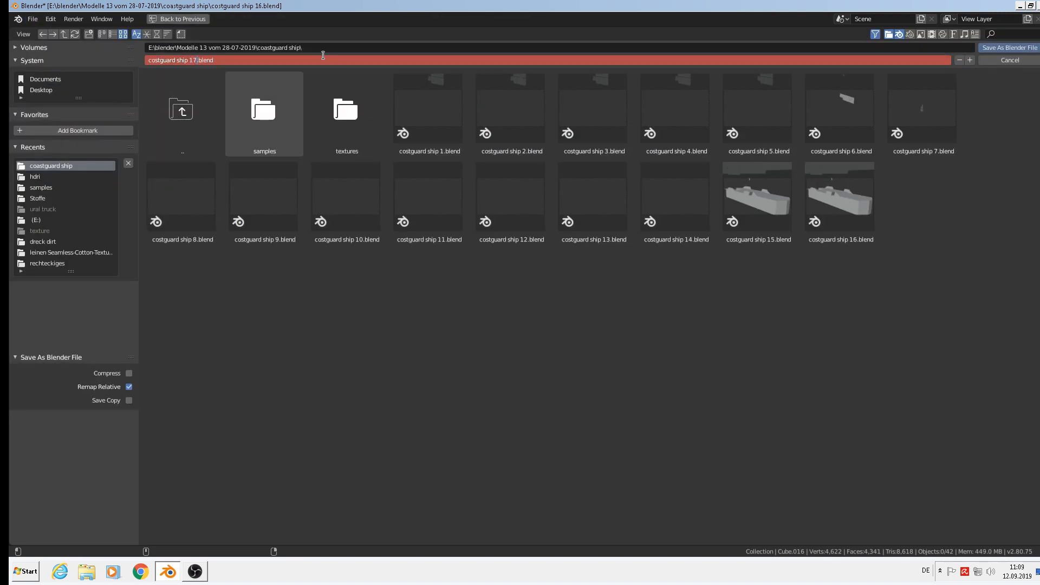
left_click(1009, 47)
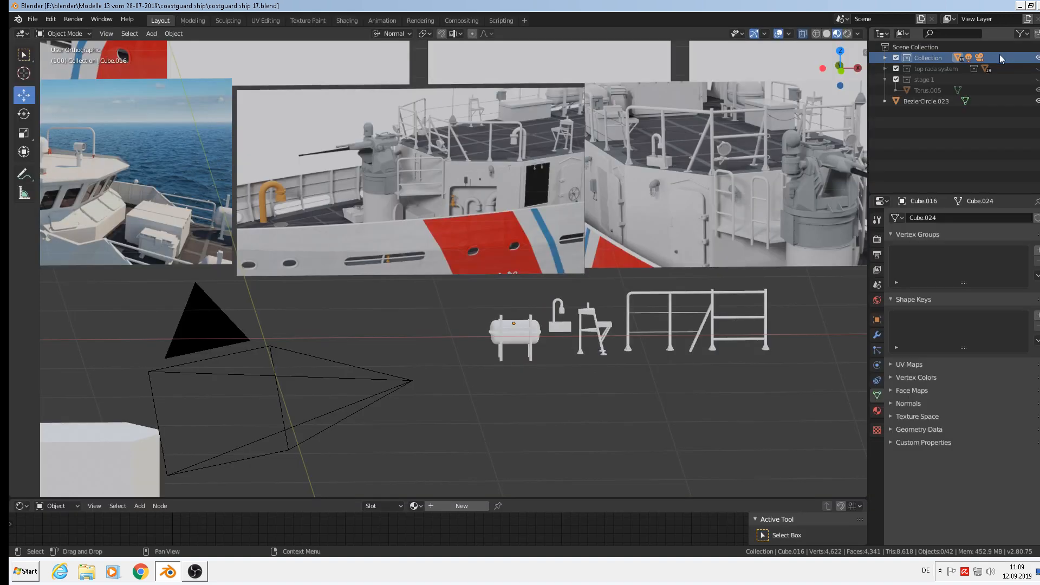
scroll(644, 285, "up", 5)
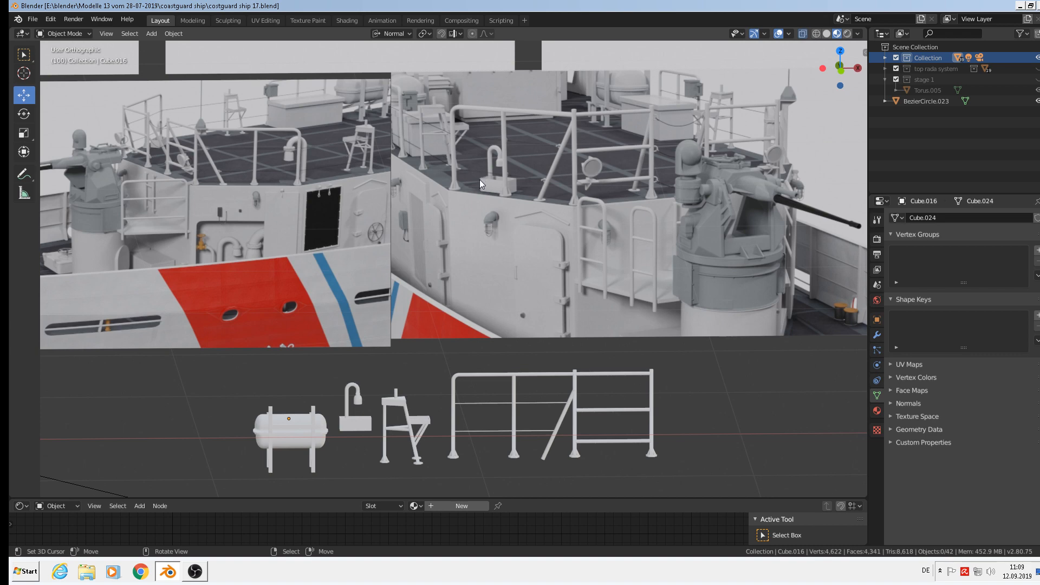
Look over the coastguard ship reference images, the hull and the modelled deck parts from the tank to the railing
scroll(471, 186, "down", 6)
scroll(461, 191, "up", 5)
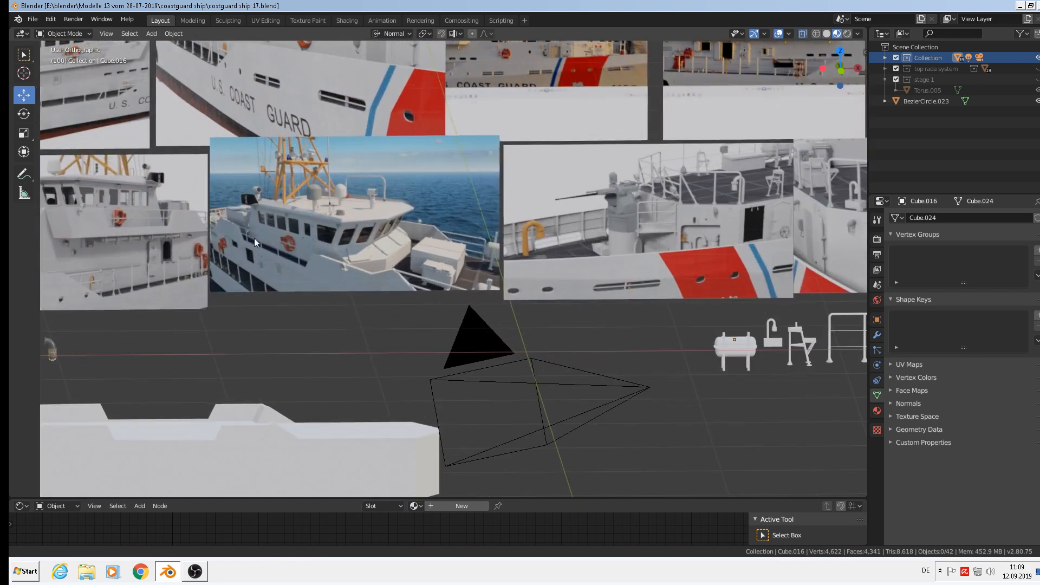
middle_click_drag(255, 238, 466, 236, "shift")
scroll(468, 236, "up", 2)
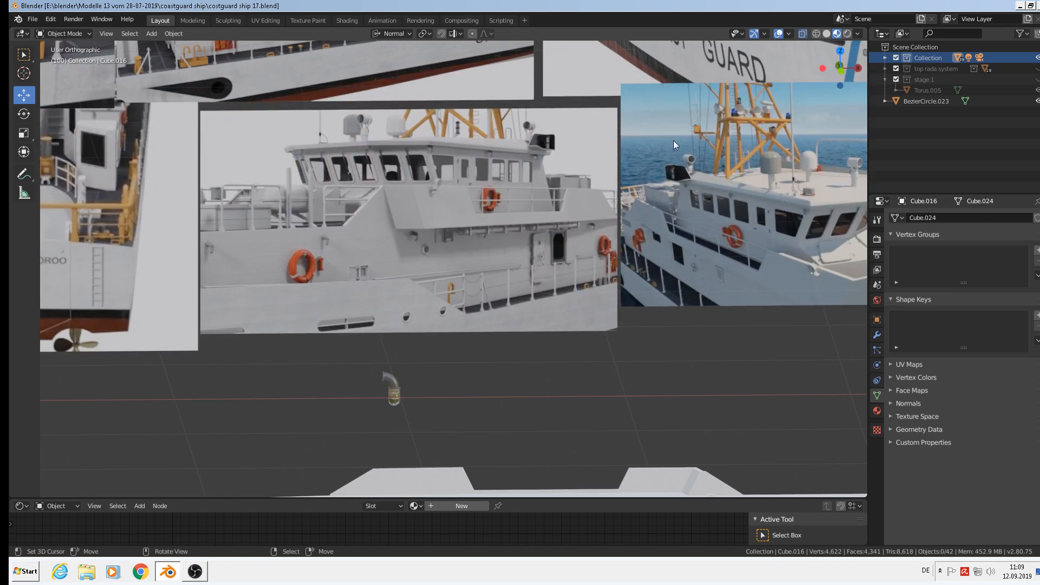
scroll(618, 263, "down", 3)
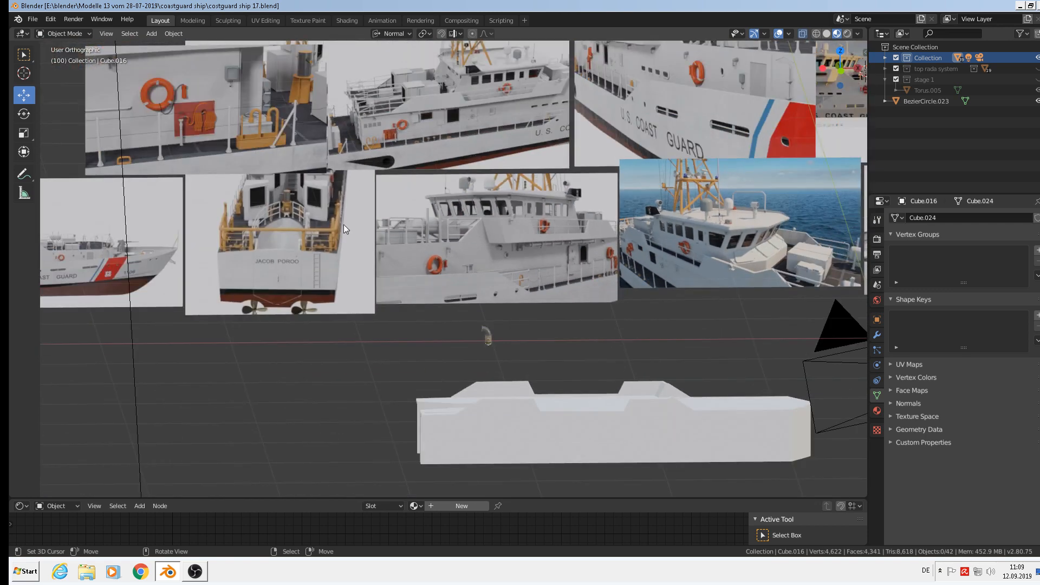
scroll(343, 224, "up", 1)
scroll(402, 162, "up", 4)
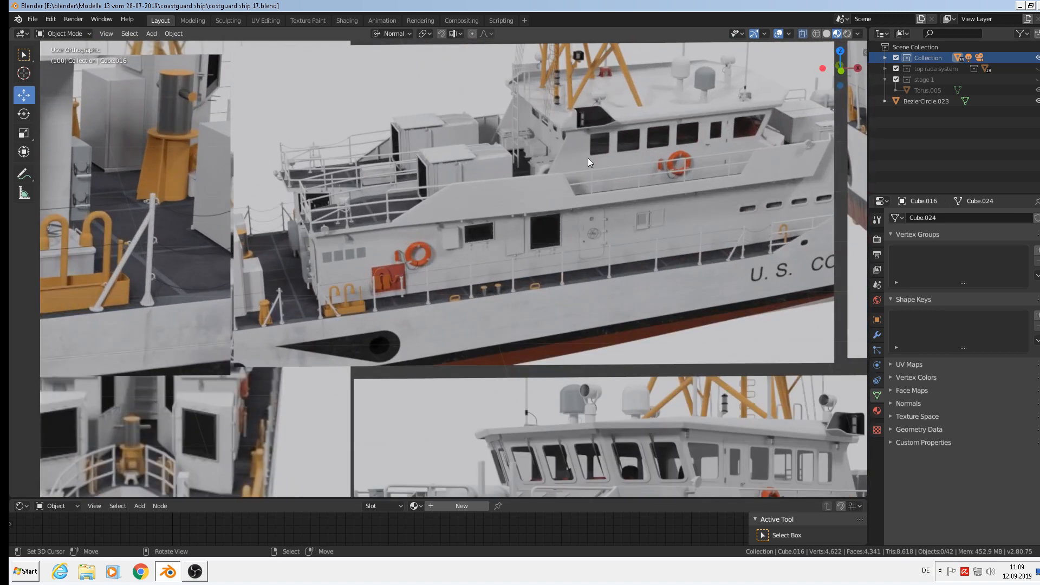
scroll(765, 244, "down", 2)
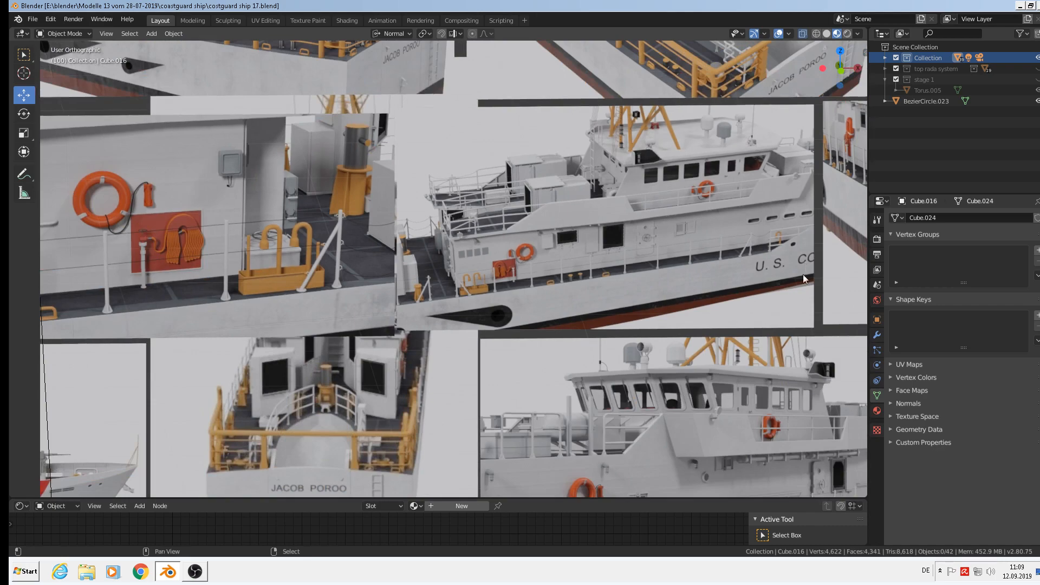
middle_click_drag(803, 275, 434, 156, "shift")
scroll(736, 275, "down", 4)
middle_click_drag(736, 275, 254, 258, "shift")
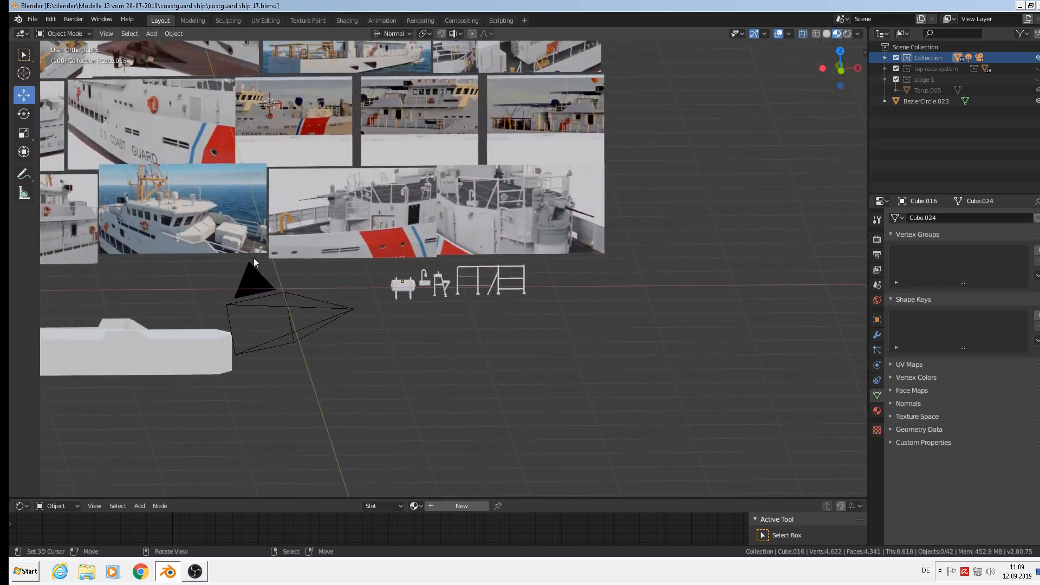
scroll(395, 281, "up", 4)
middle_click_drag(434, 267, 280, 266, "shift")
scroll(286, 260, "up", 3)
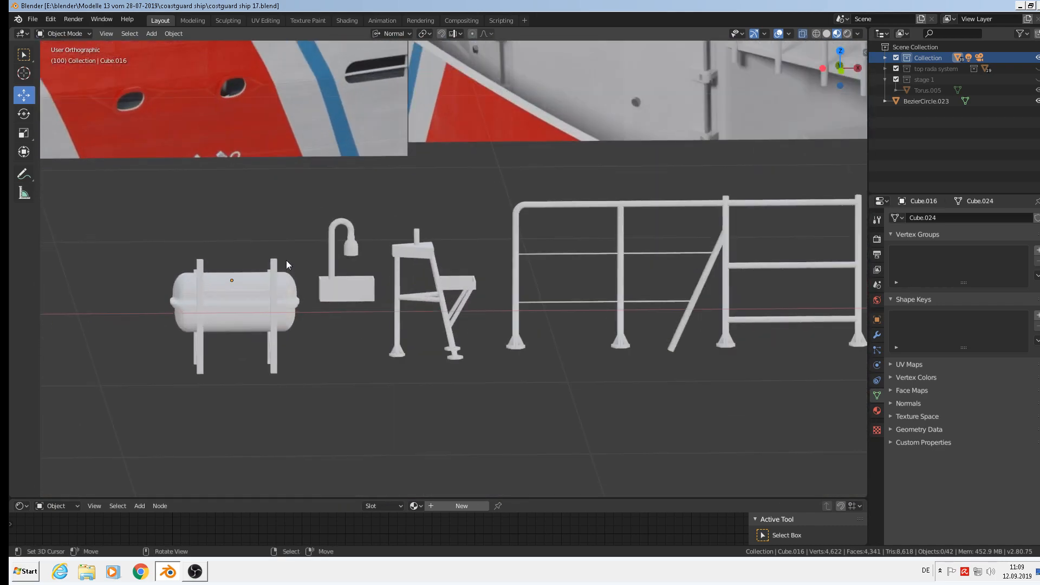
left_click(196, 574)
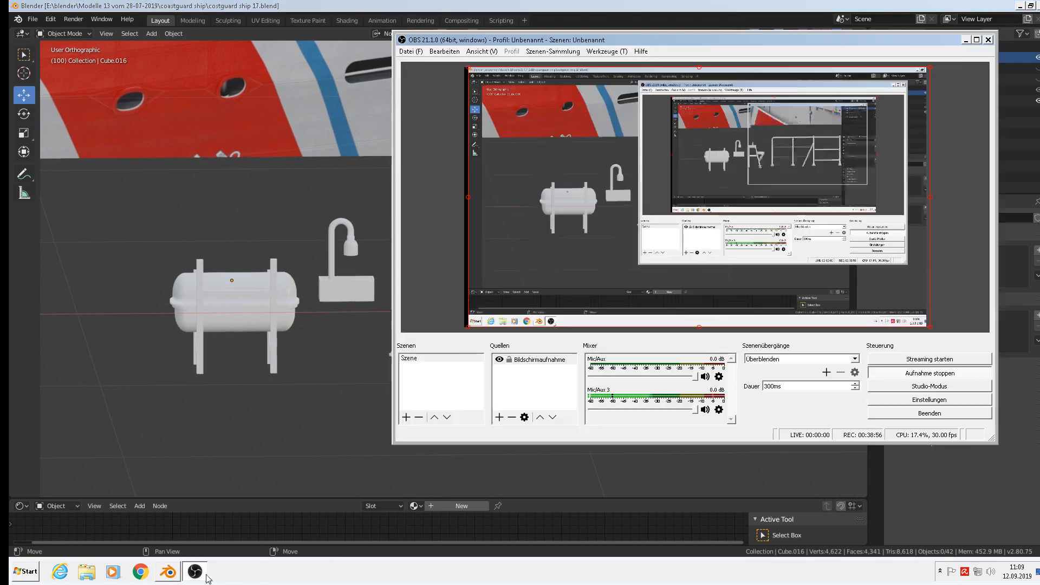